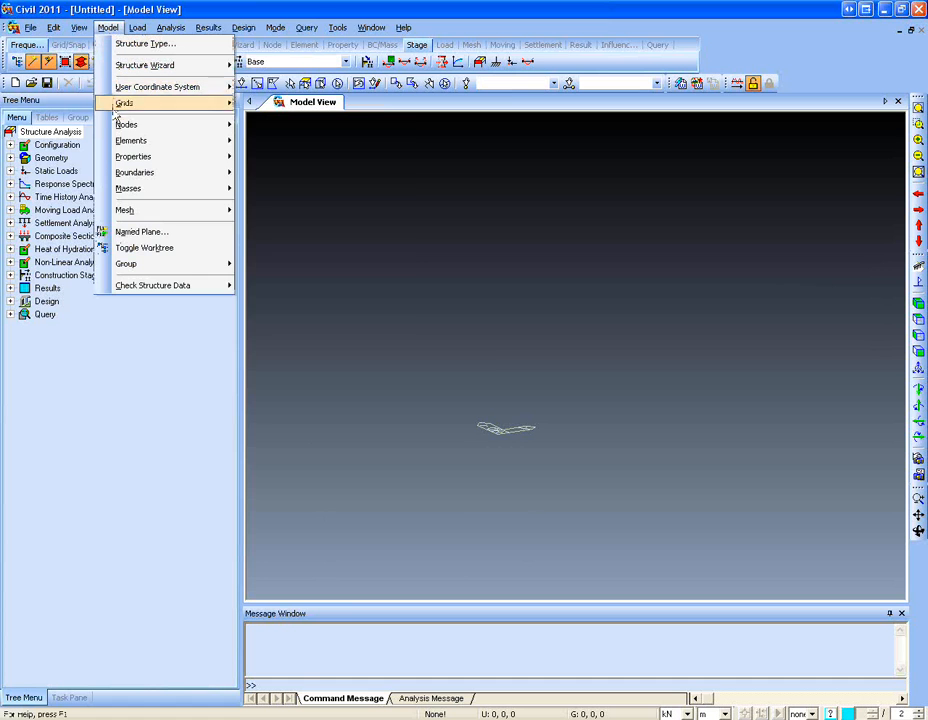
- Start adding a new section in the section properties and choose the PSC-I shape among the PSC sections
mouse_move(127, 164)
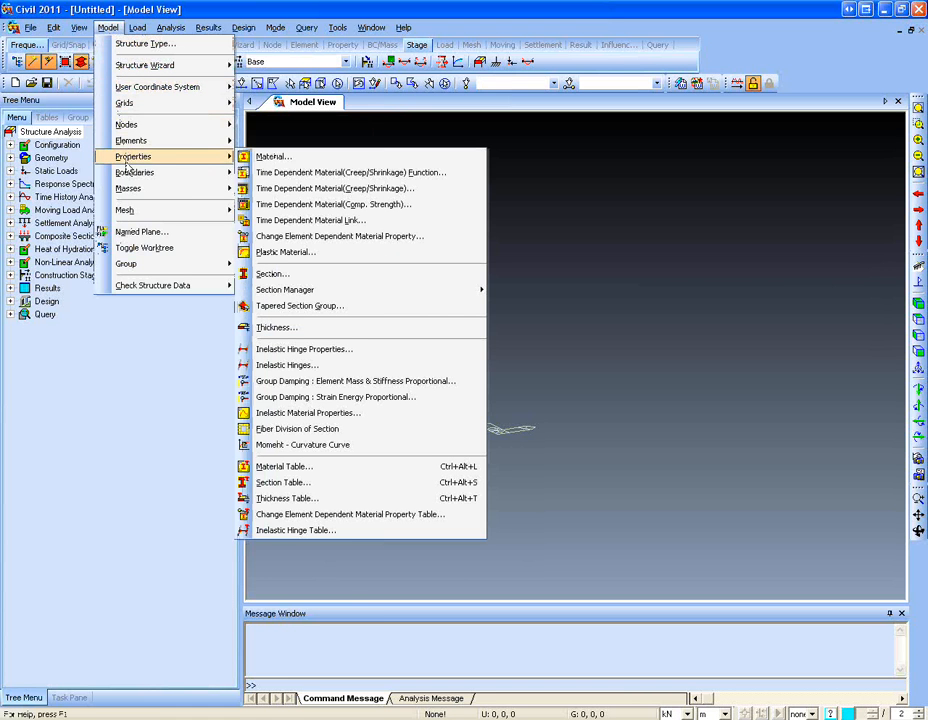
left_click(358, 274)
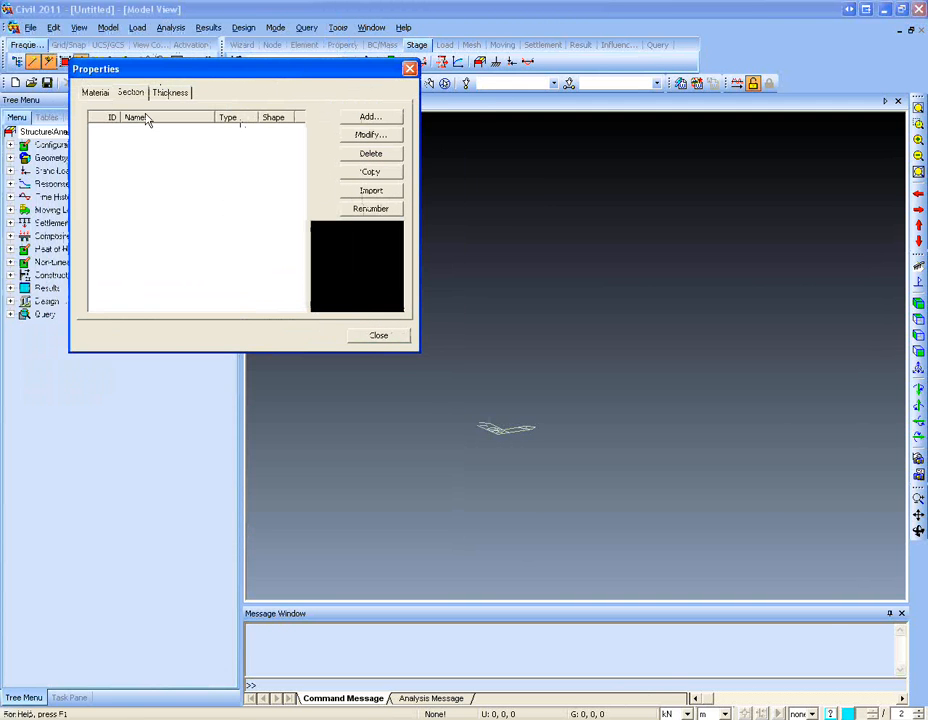
left_click(368, 120)
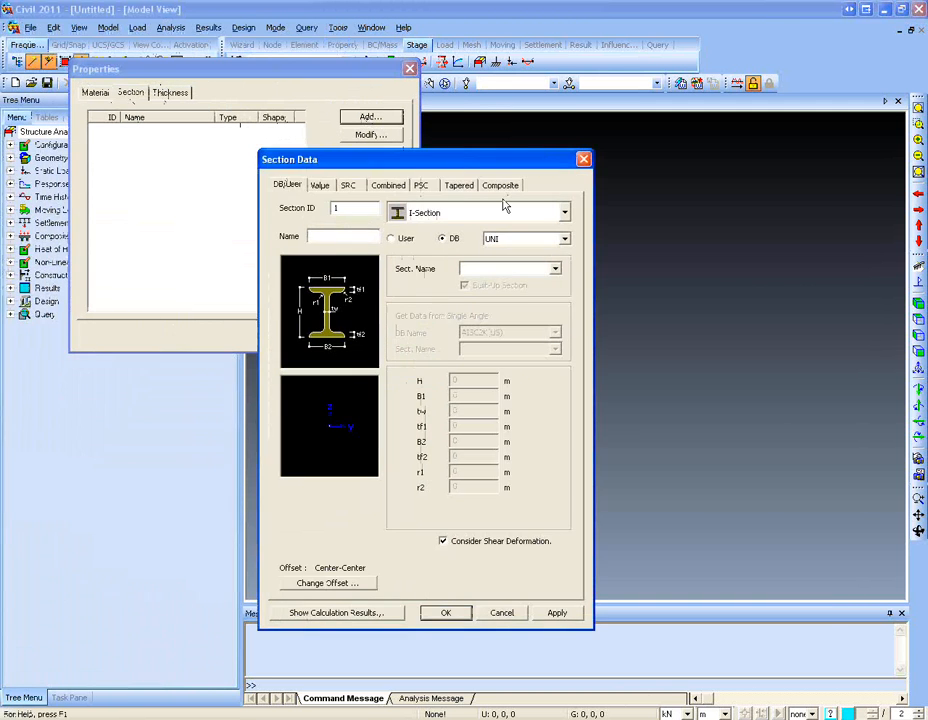
left_click(419, 185)
left_click_drag(448, 162, 501, 134)
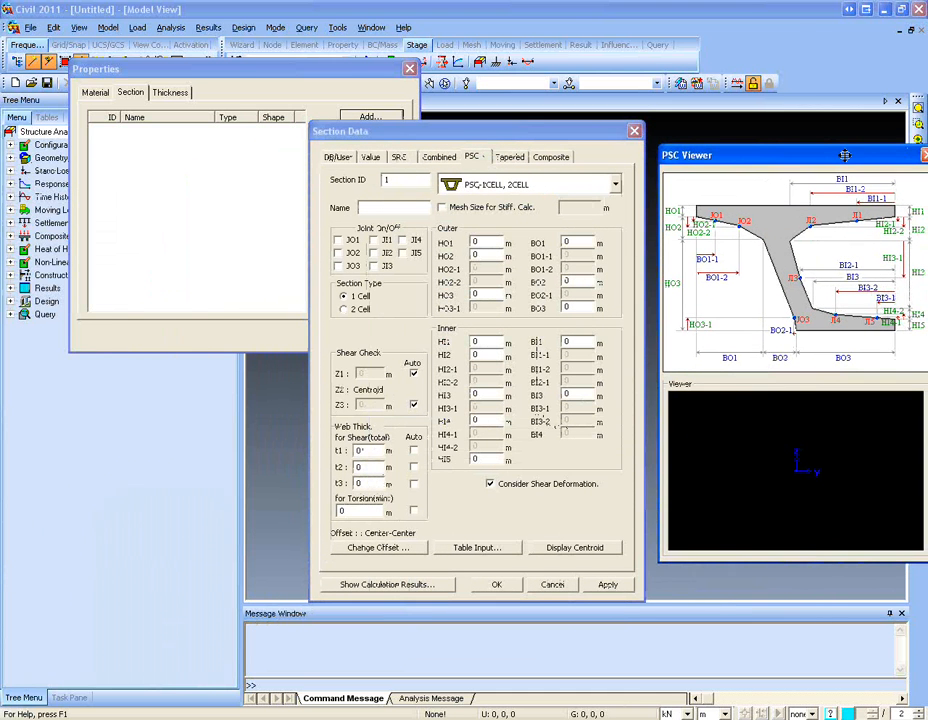
left_click_drag(510, 132, 439, 138)
left_click(545, 190)
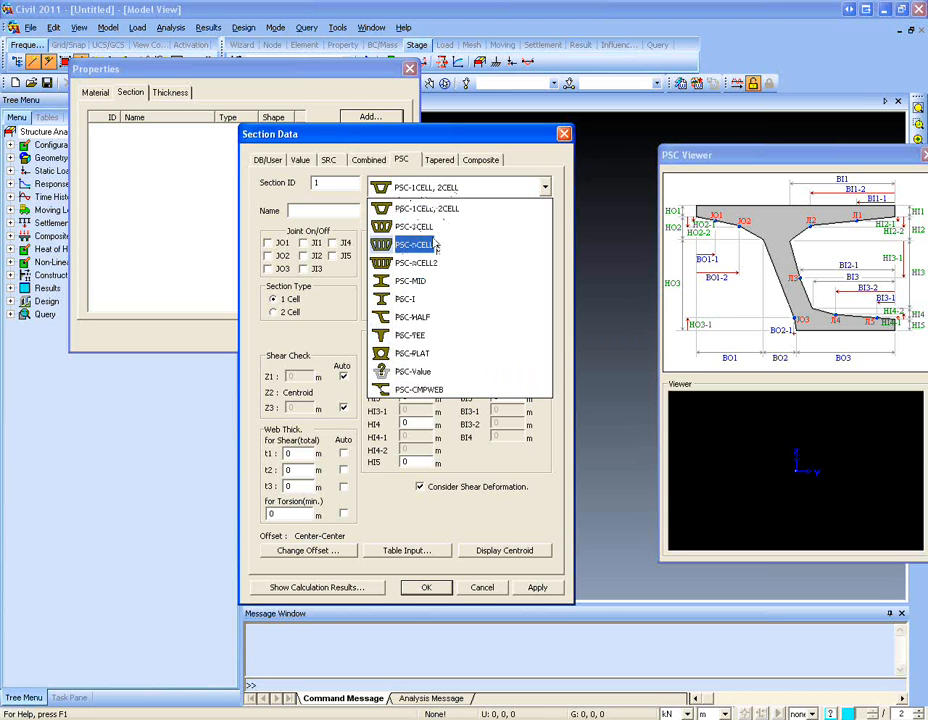
left_click(413, 300)
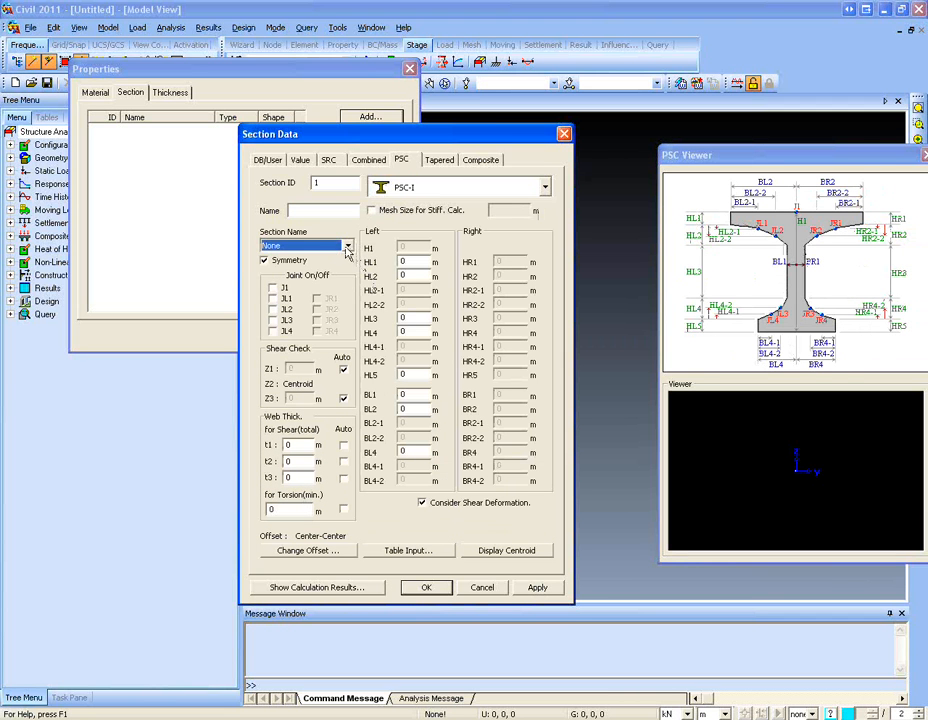
- Browse the predefined AASHTO and Caltrans section names offered for the PSC-I shape
left_click(347, 248)
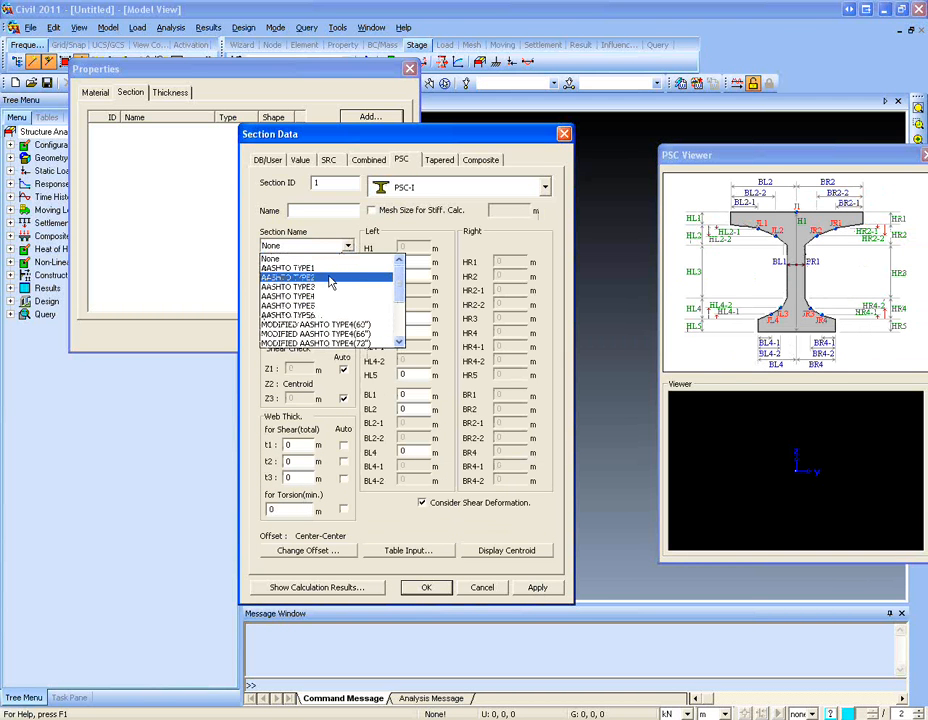
scroll(358, 316, "down", 2)
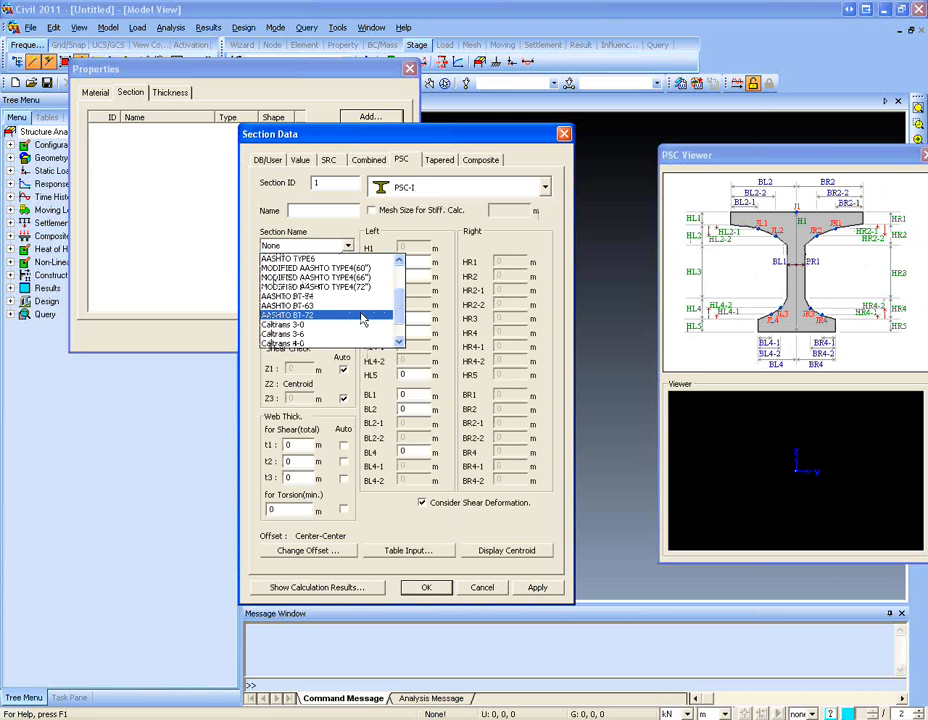
scroll(347, 313, "down", 1)
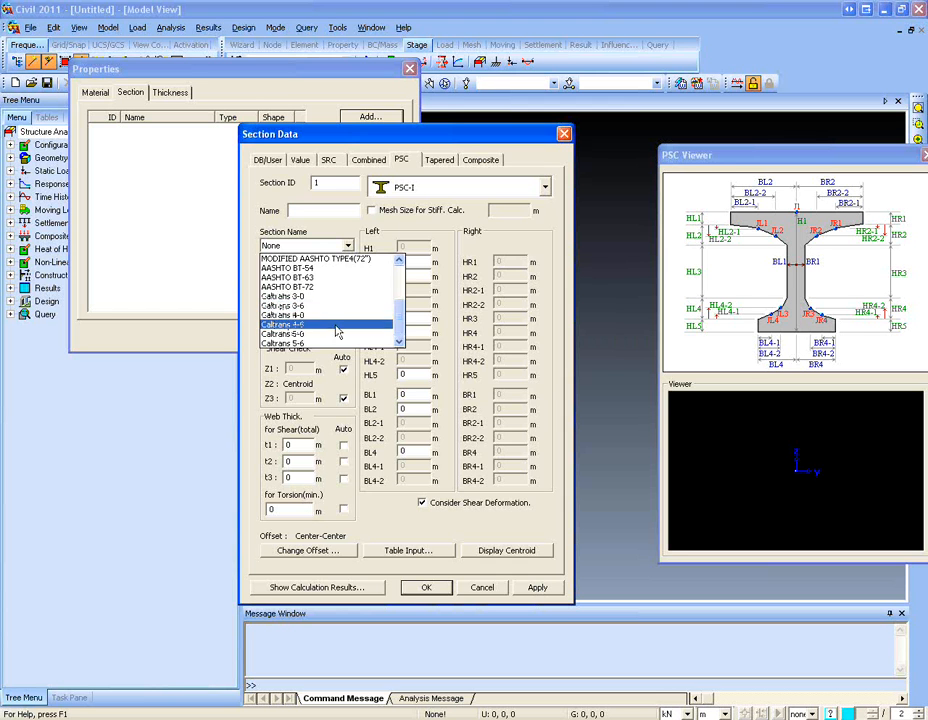
- Switch the shape to PSC-Value and examine the Italy-UH and Italy-VH sections in the PSC database, leaving without importing one
left_click(442, 193)
left_click(445, 193)
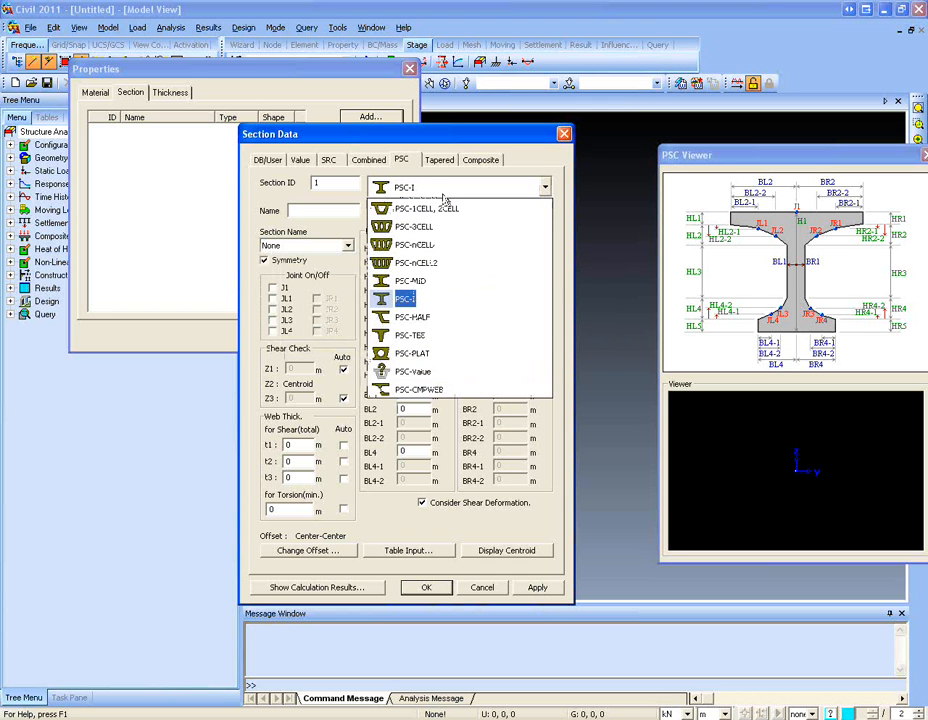
left_click(414, 375)
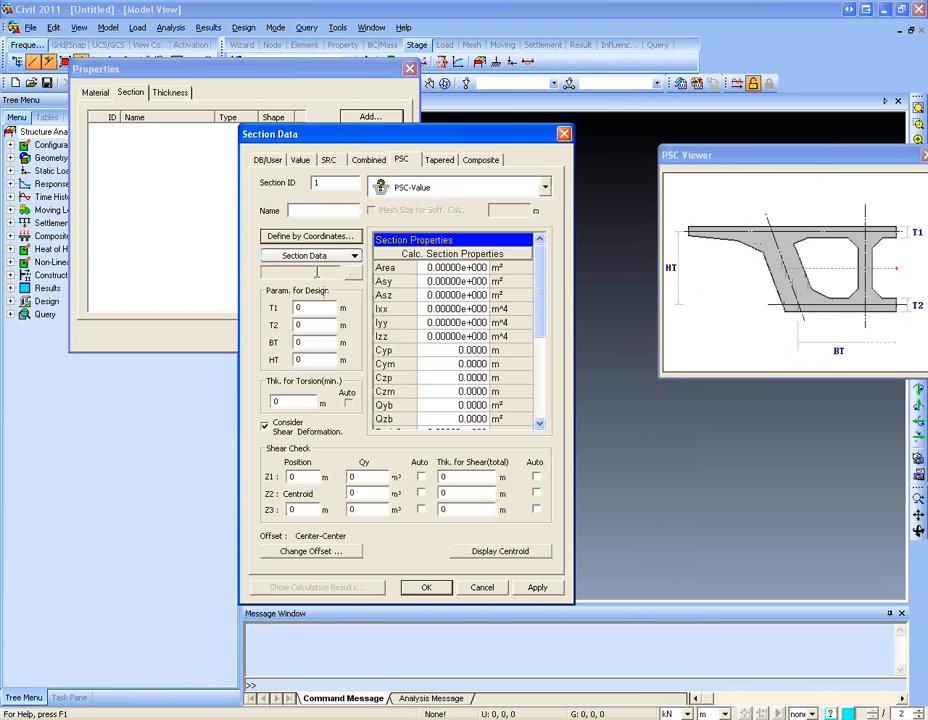
left_click(325, 256)
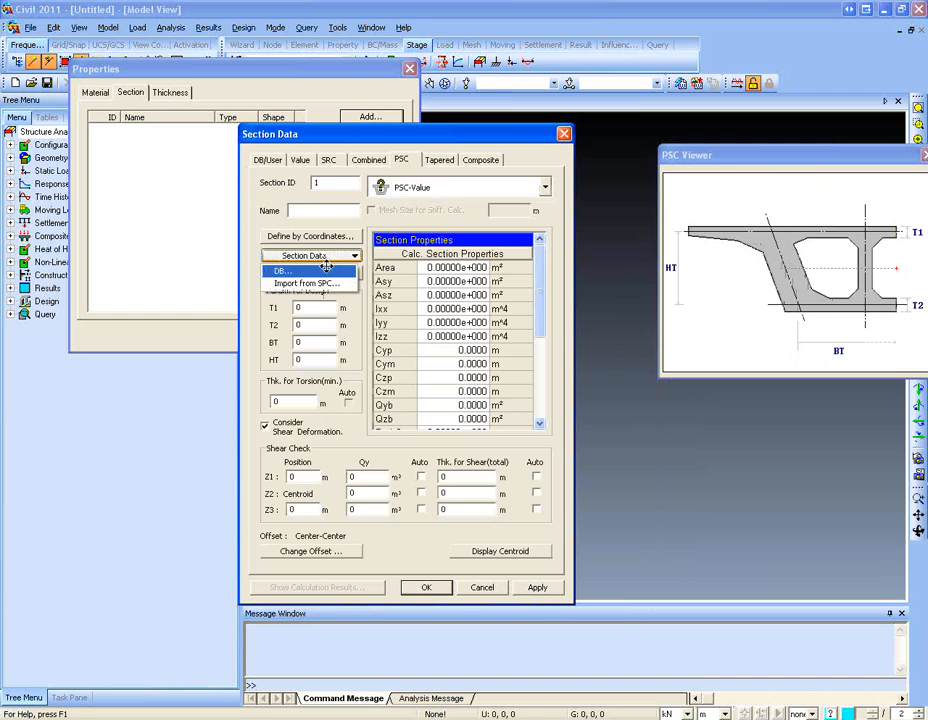
left_click(326, 268)
left_click(375, 193)
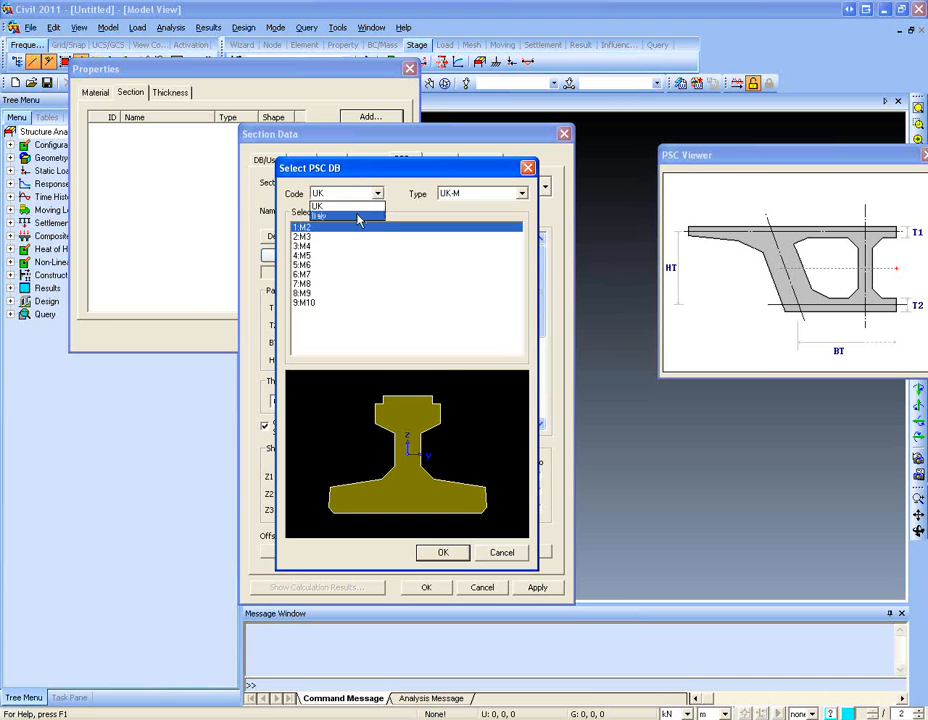
left_click(359, 218)
left_click(345, 275)
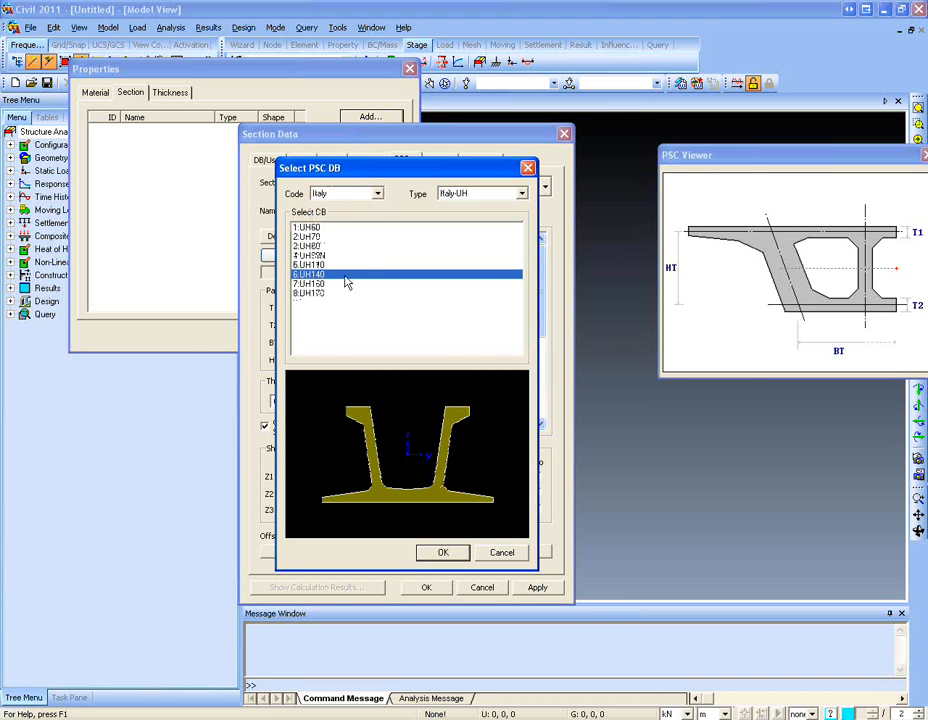
left_click(521, 193)
left_click(500, 214)
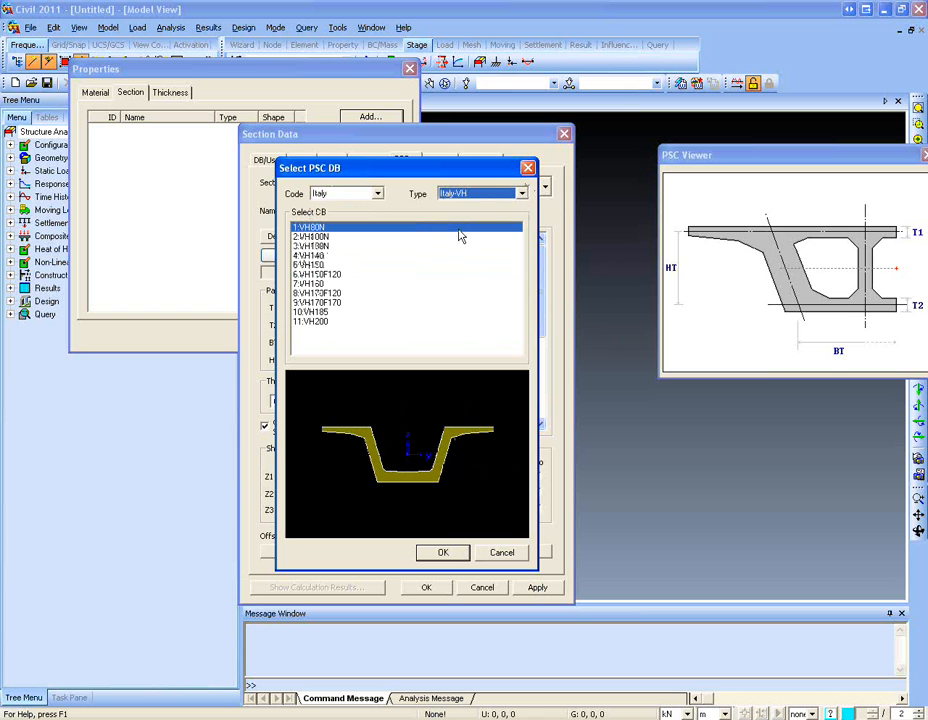
left_click(527, 168)
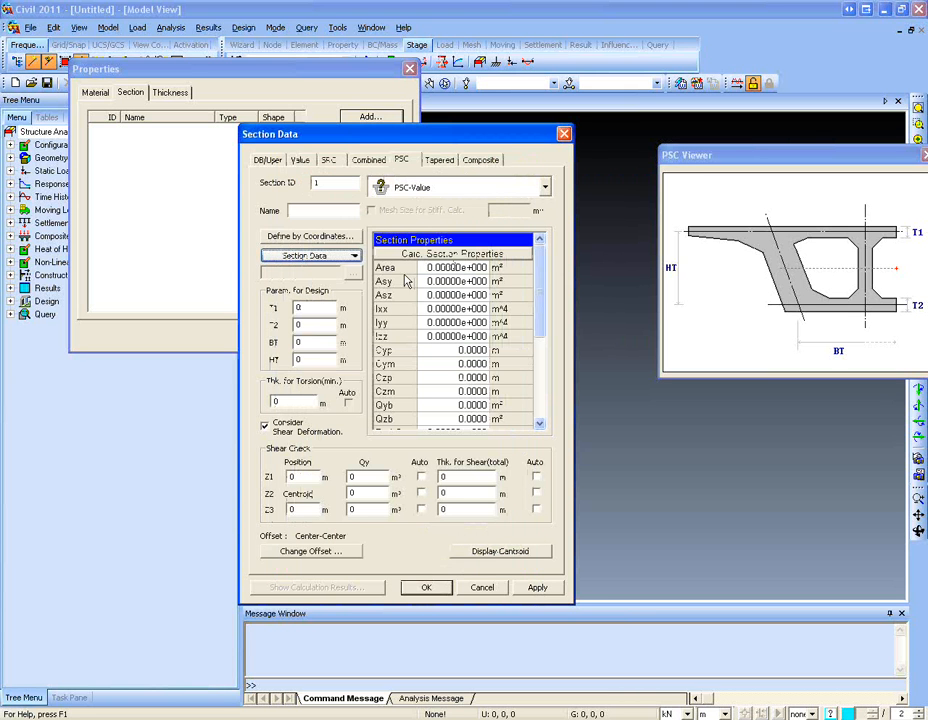
- Review the Define by Coordinates and Import from SPC options of PSC-Value, and switch the shape back to PSC-1CELL, 2CELL
left_click(347, 237)
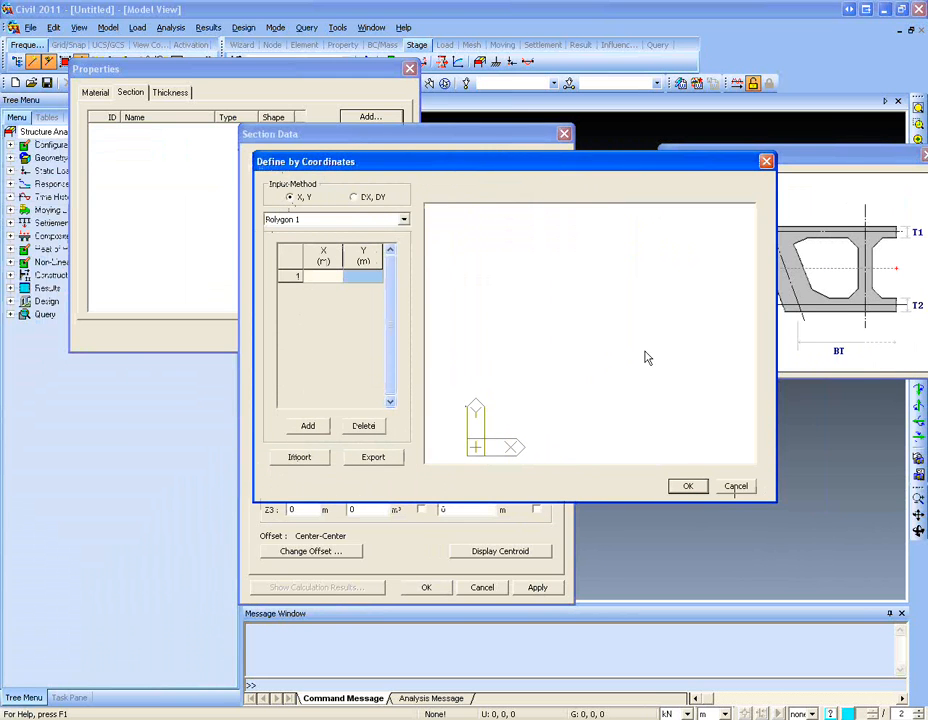
left_click(736, 486)
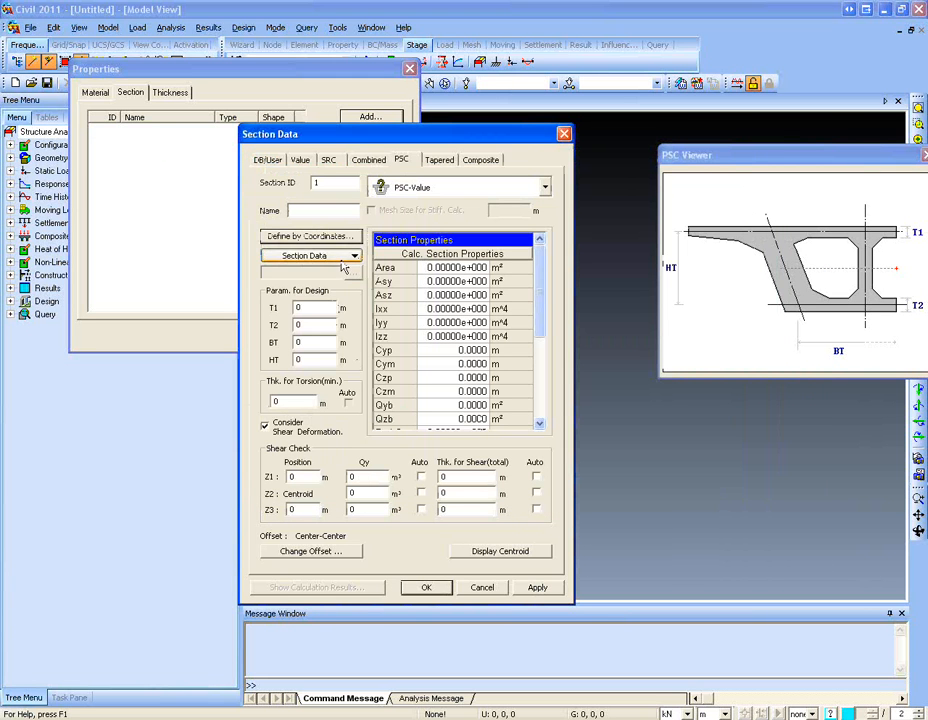
left_click(351, 257)
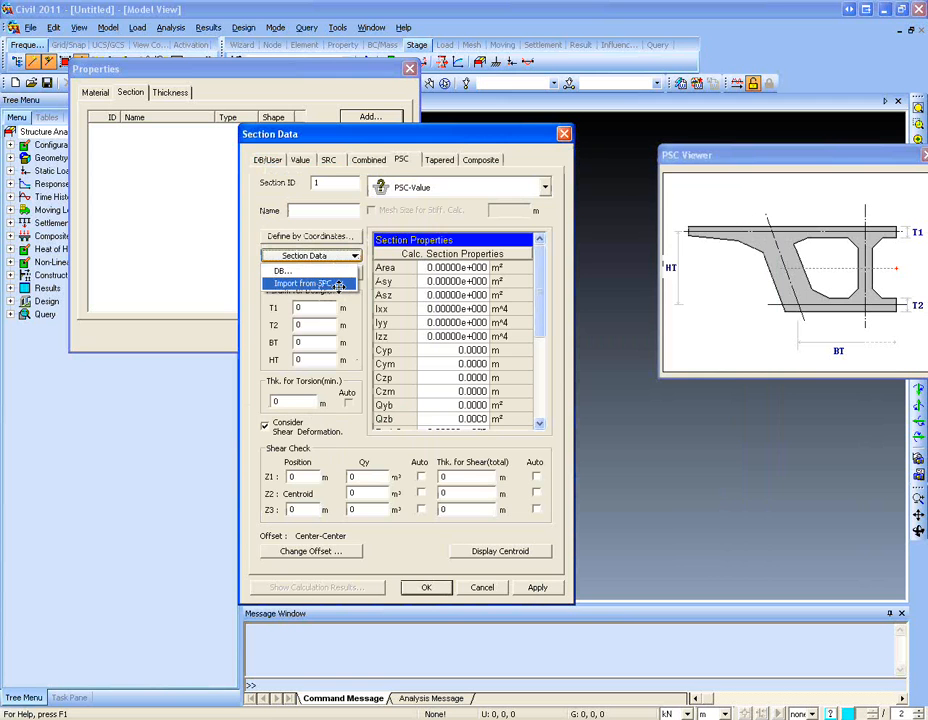
left_click(398, 188)
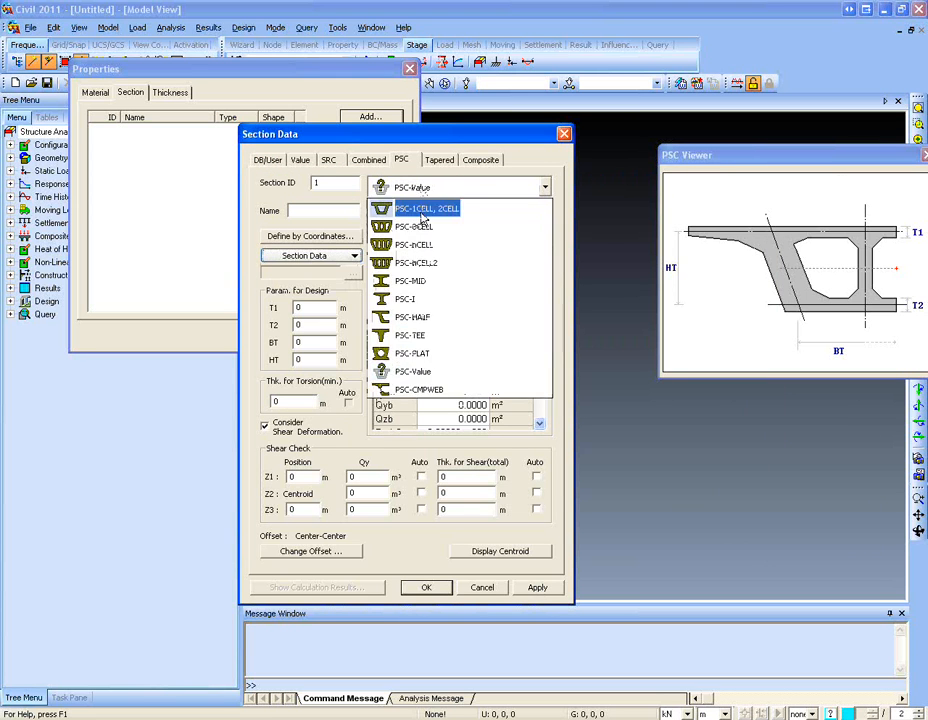
left_click(405, 202)
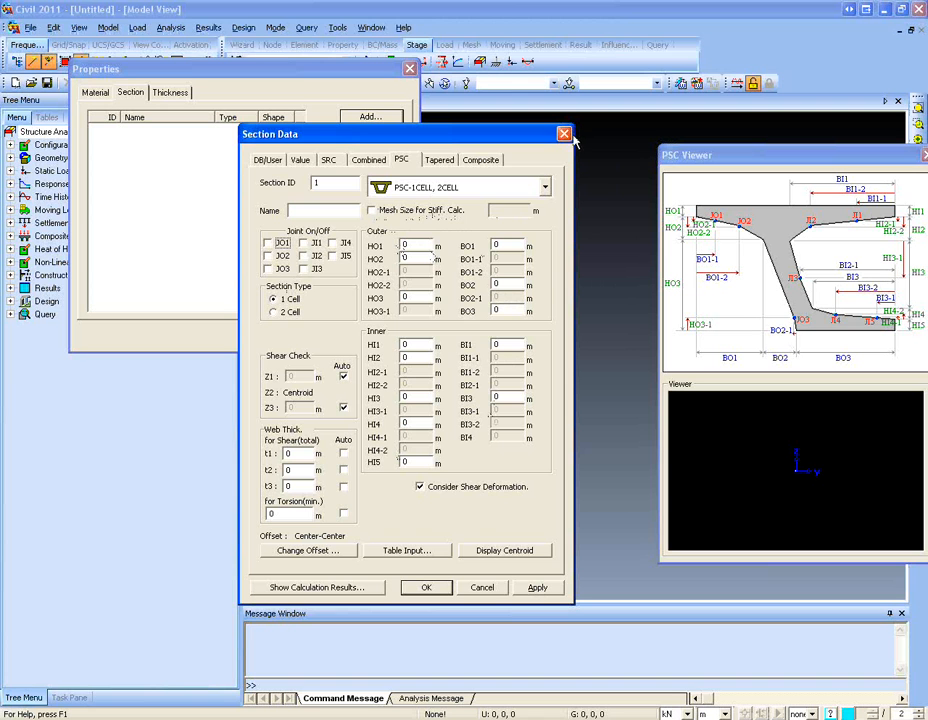
- Choose PSC-1CELL among the tapered section shapes and examine its joint and size parameters for both ends
left_click(436, 160)
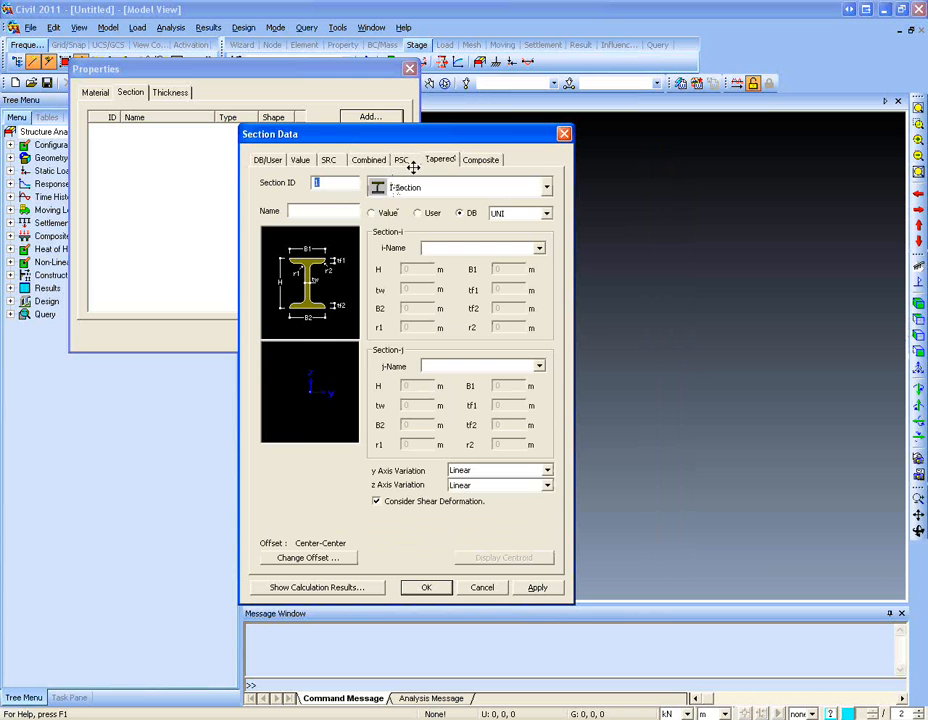
left_click(432, 188)
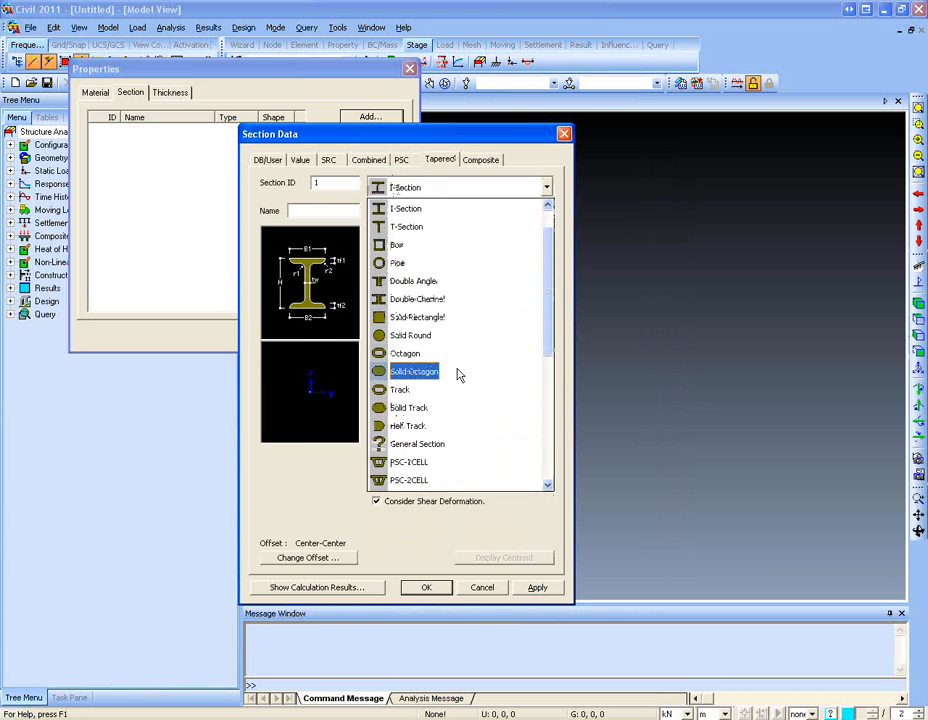
scroll(458, 375, "down", 1)
scroll(458, 375, "down", 1)
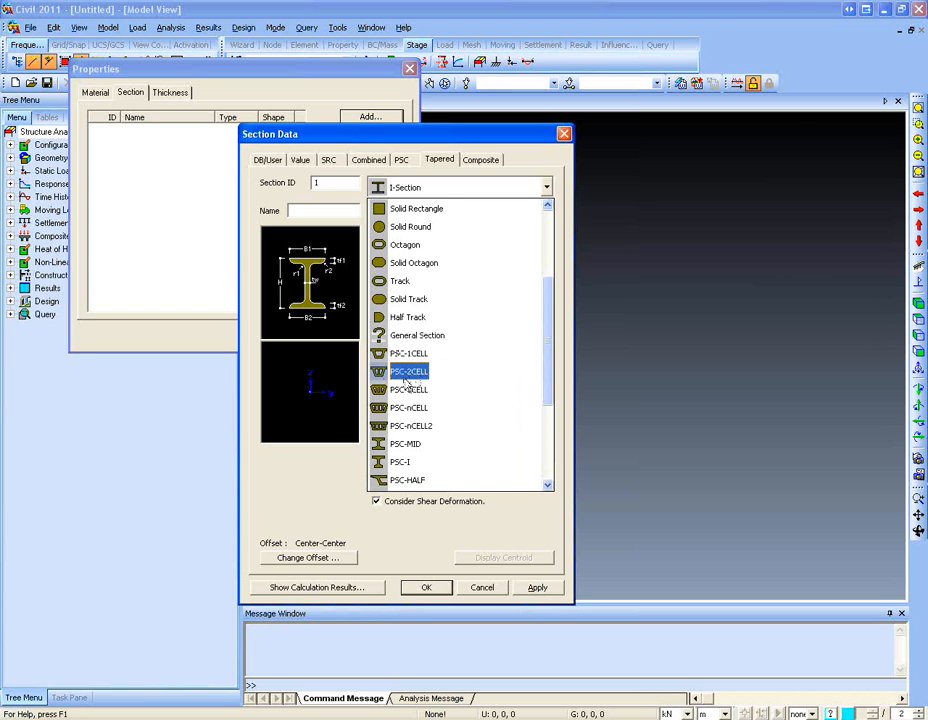
scroll(408, 385, "down", 1)
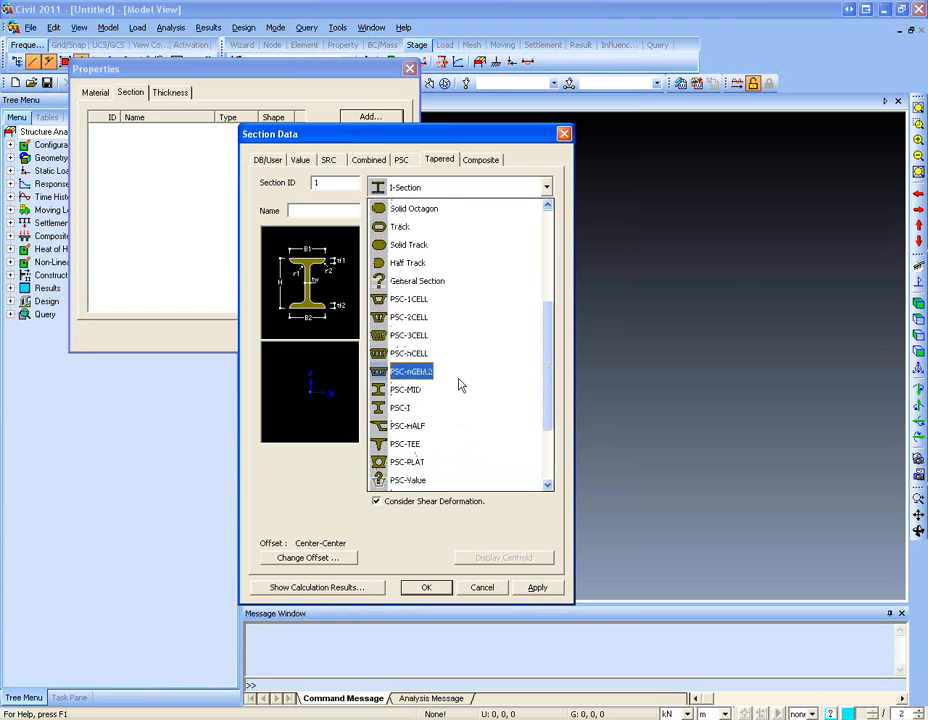
left_click(428, 302)
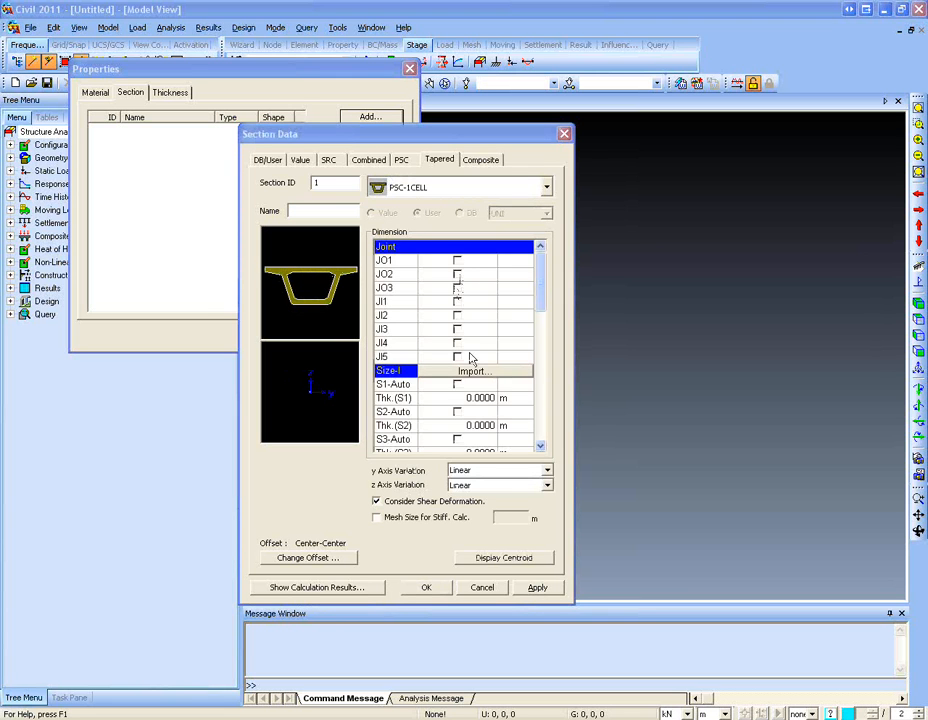
scroll(541, 292, "down", 3)
scroll(541, 300, "up", 1)
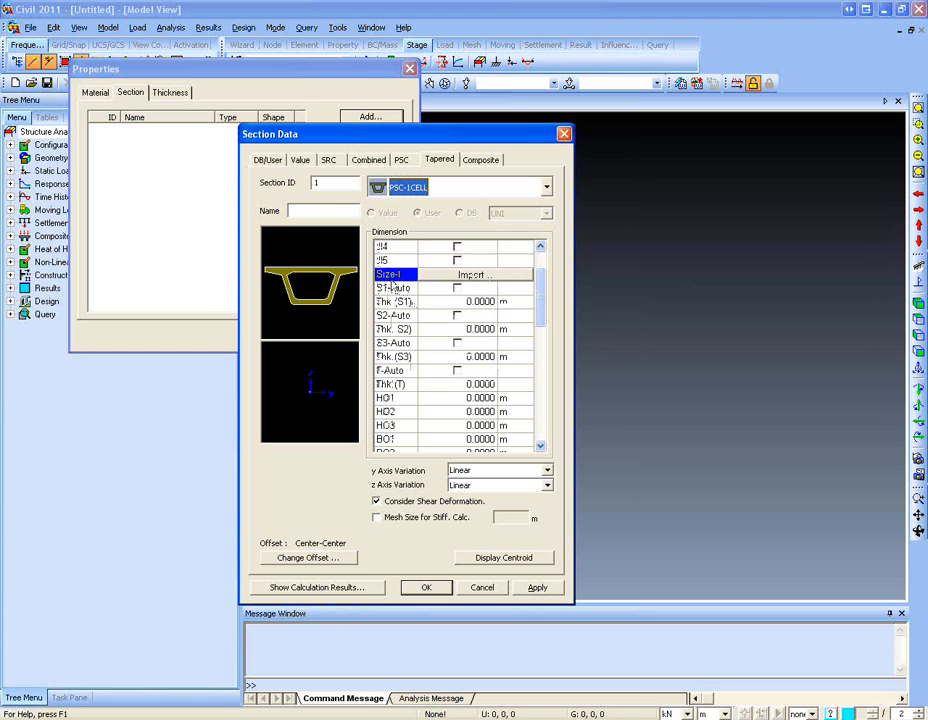
left_click_drag(539, 290, 541, 357)
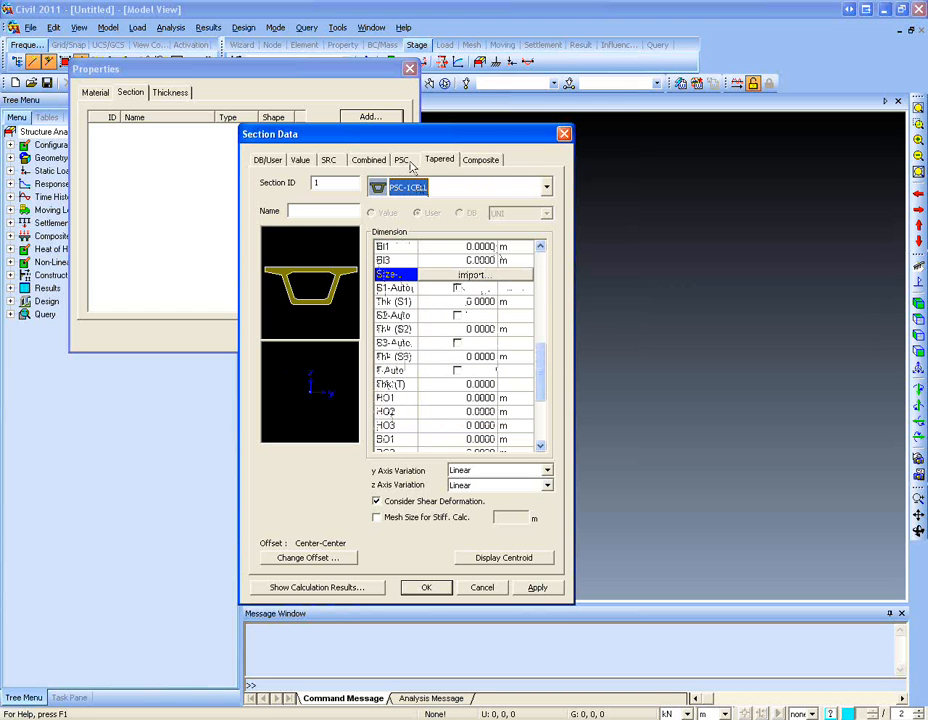
- View the tapered PSC-Value shape's input parameters, and close the section definition and properties without adding a section
left_click(492, 189)
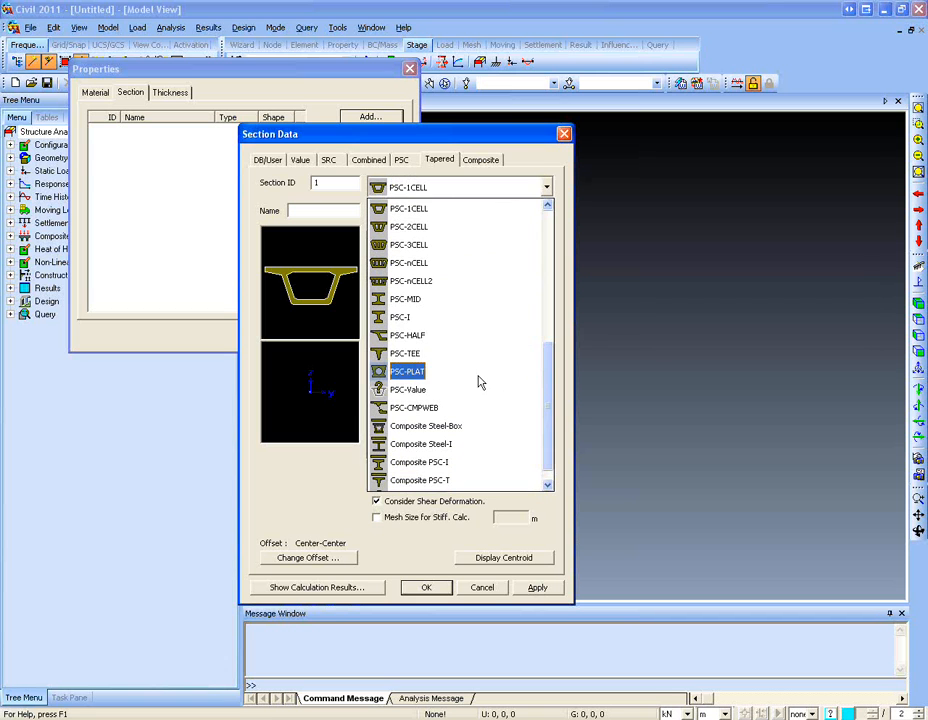
left_click(410, 390)
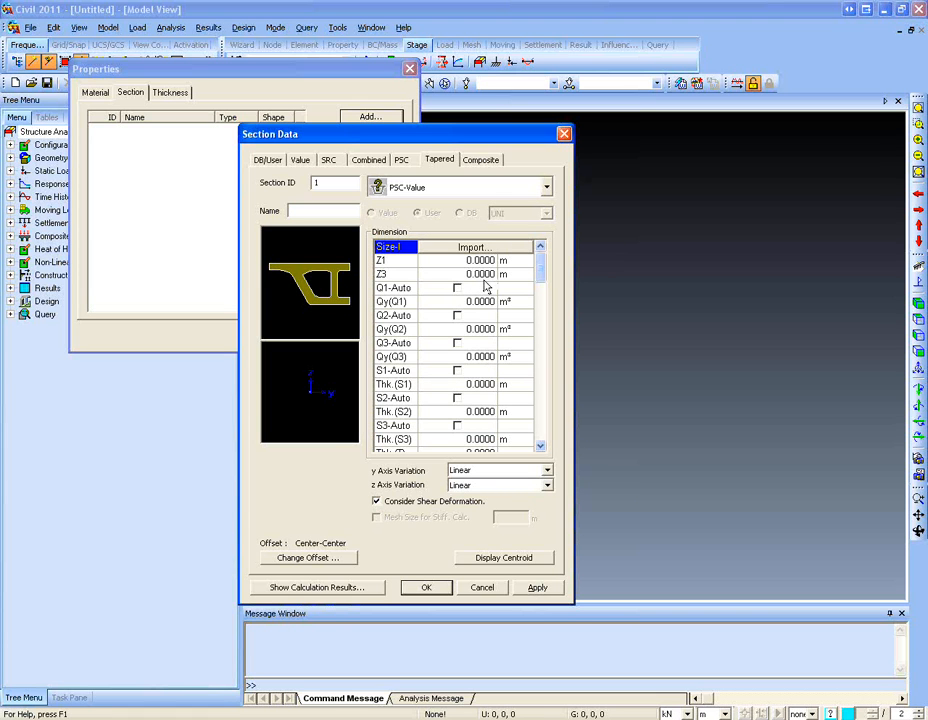
left_click(564, 134)
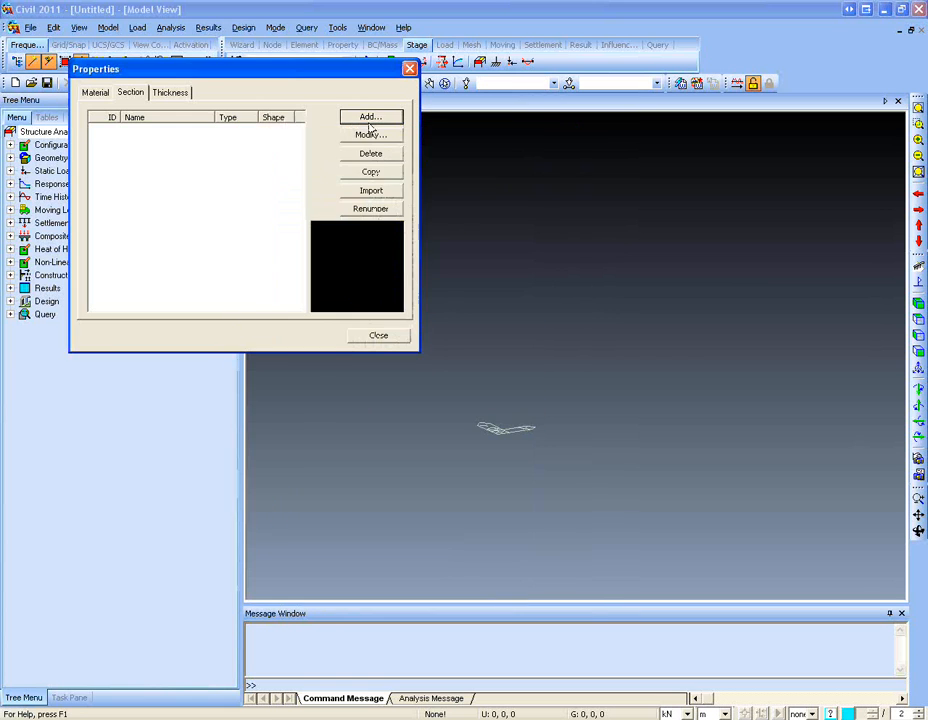
left_click(409, 70)
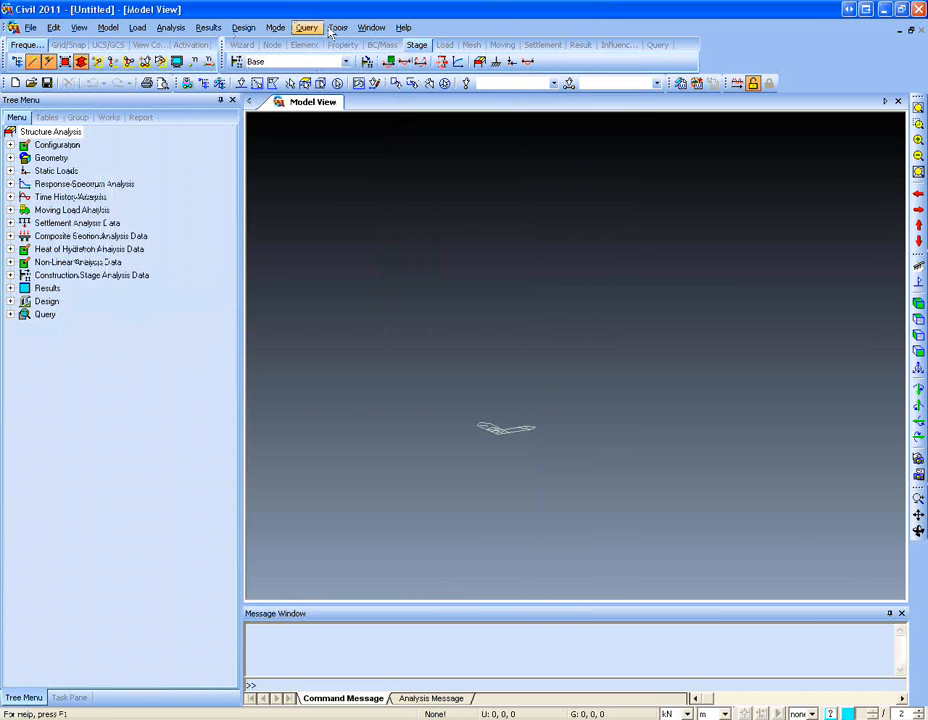
- Launch the Sectional Property Calculator from Civil and set its unit system to kN and m
left_click(337, 28)
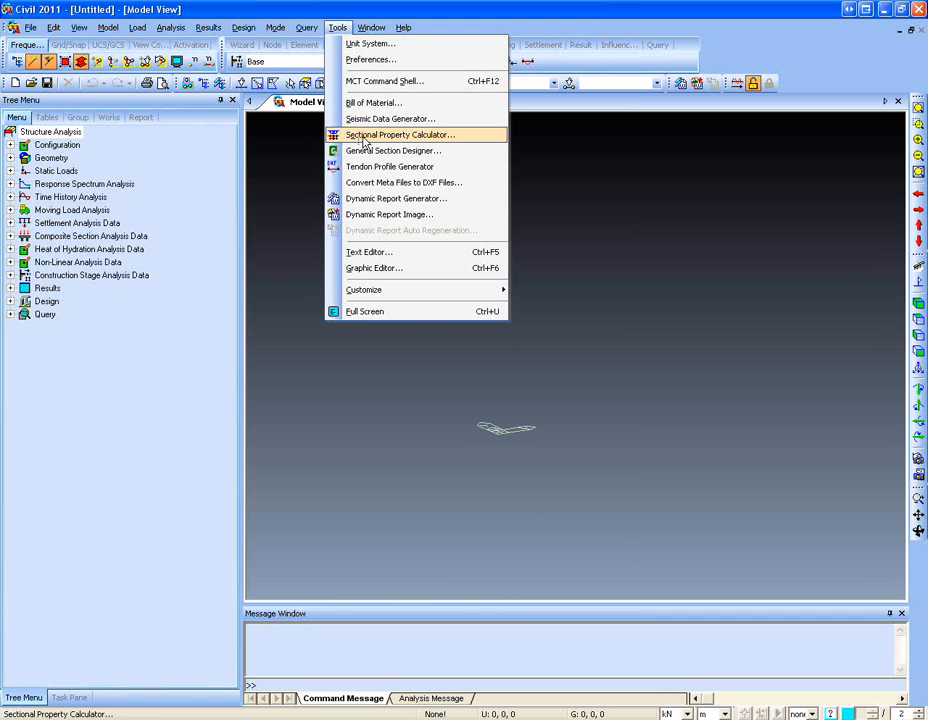
left_click(395, 136)
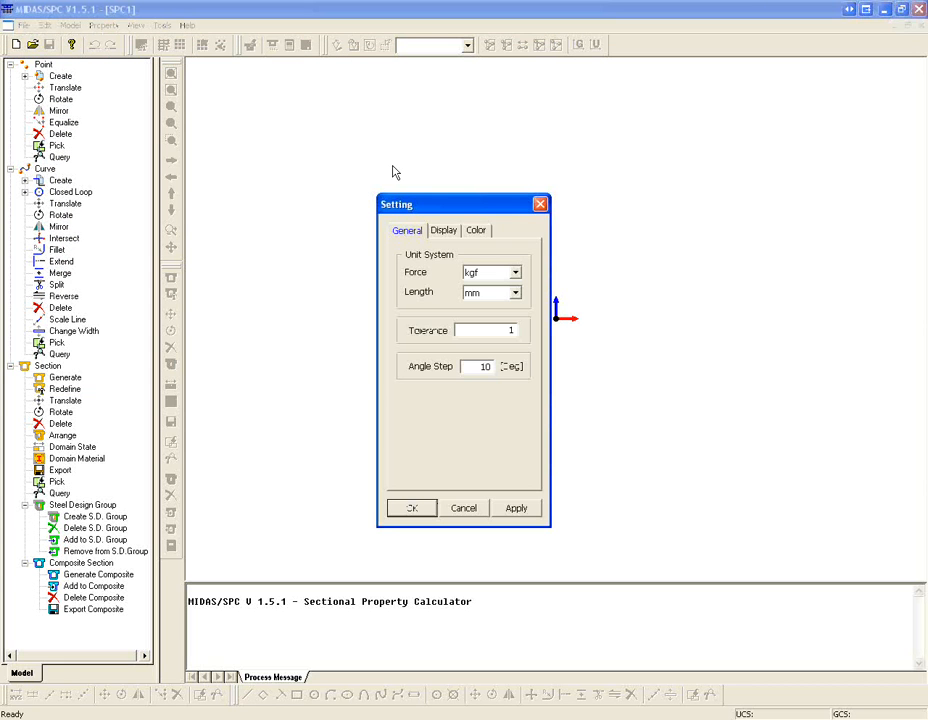
left_click(513, 272)
left_click(503, 296)
left_click(505, 278)
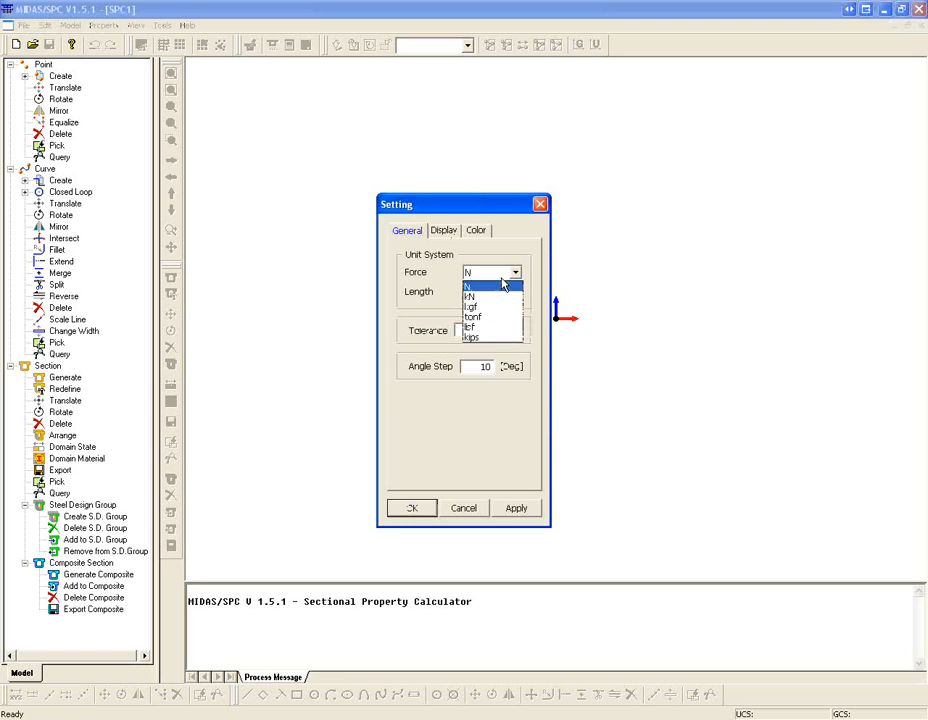
left_click(516, 296)
left_click(515, 293)
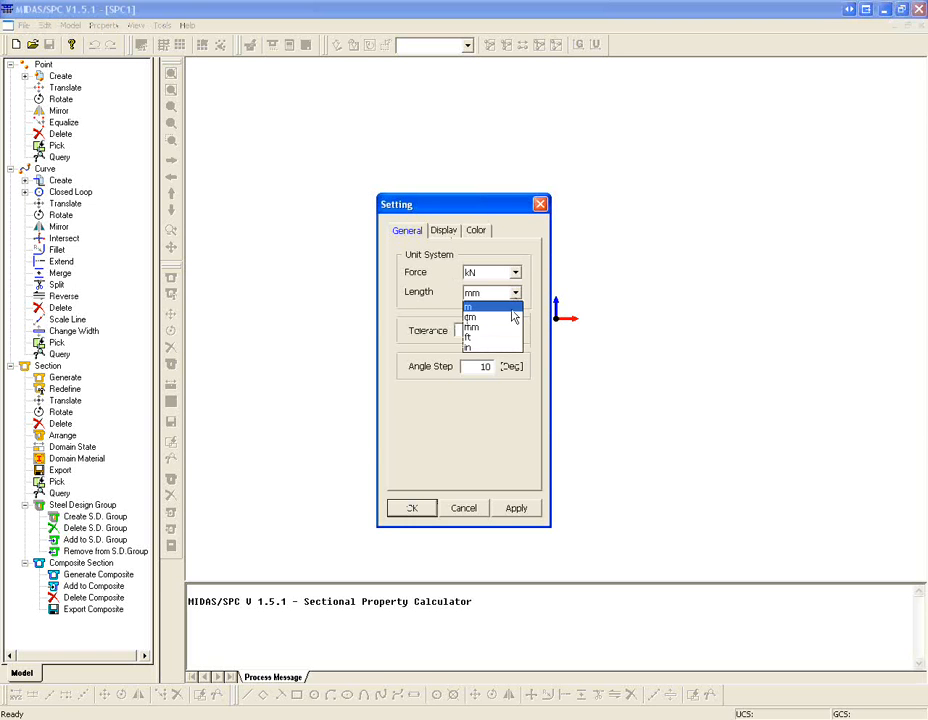
left_click(512, 309)
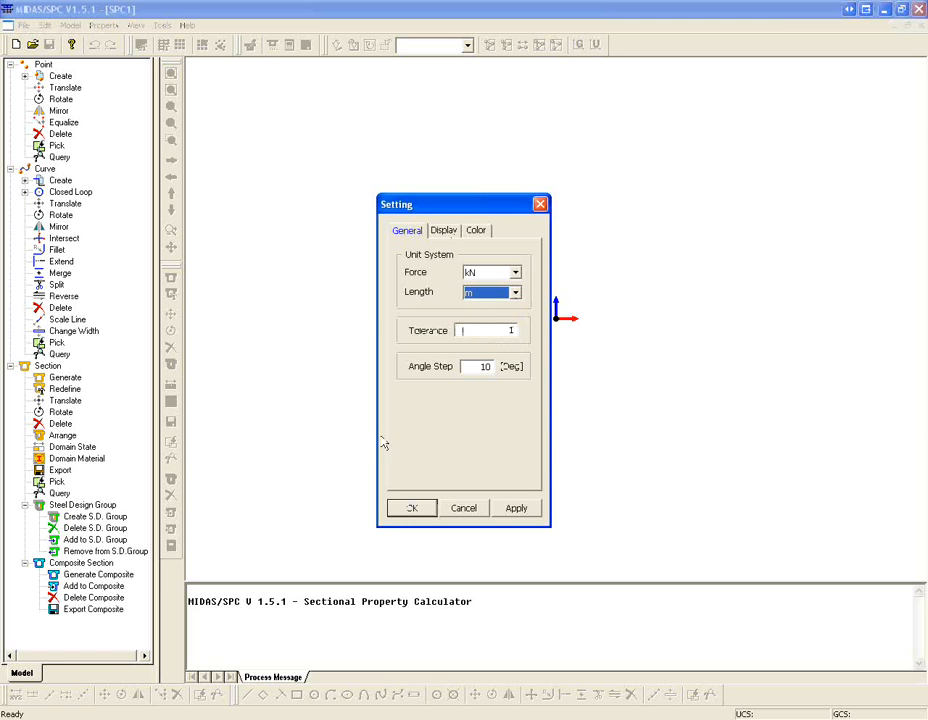
left_click(420, 508)
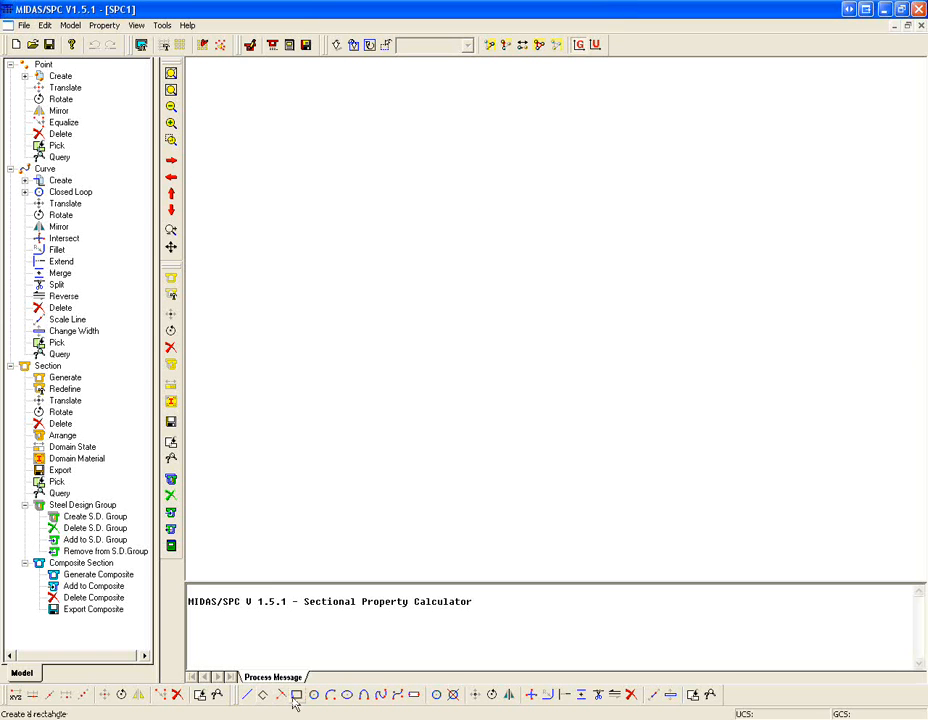
left_click(69, 25)
mouse_move(80, 56)
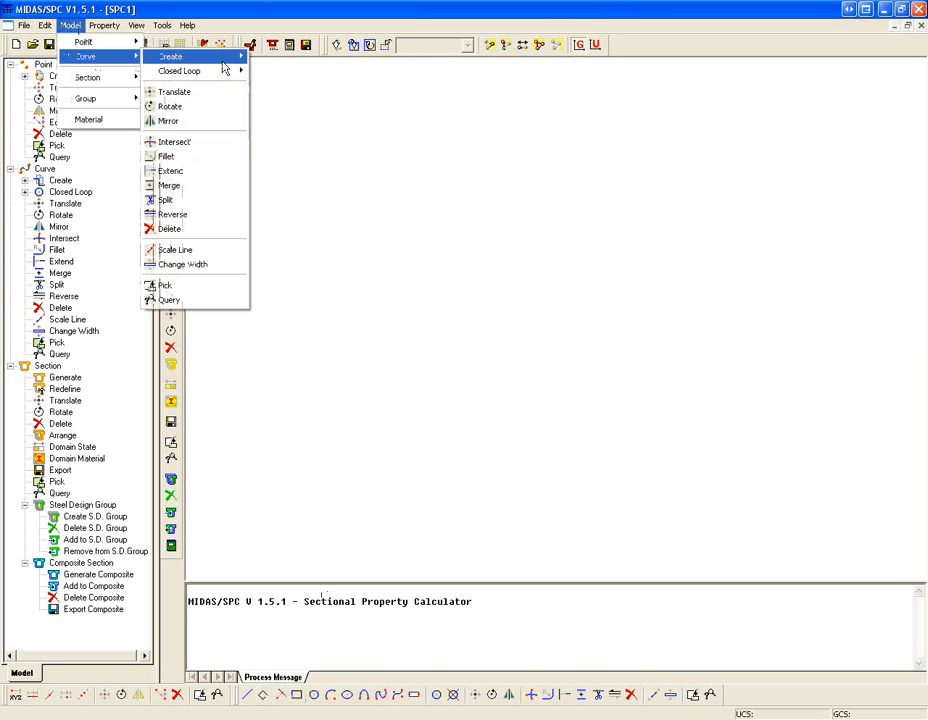
mouse_move(223, 60)
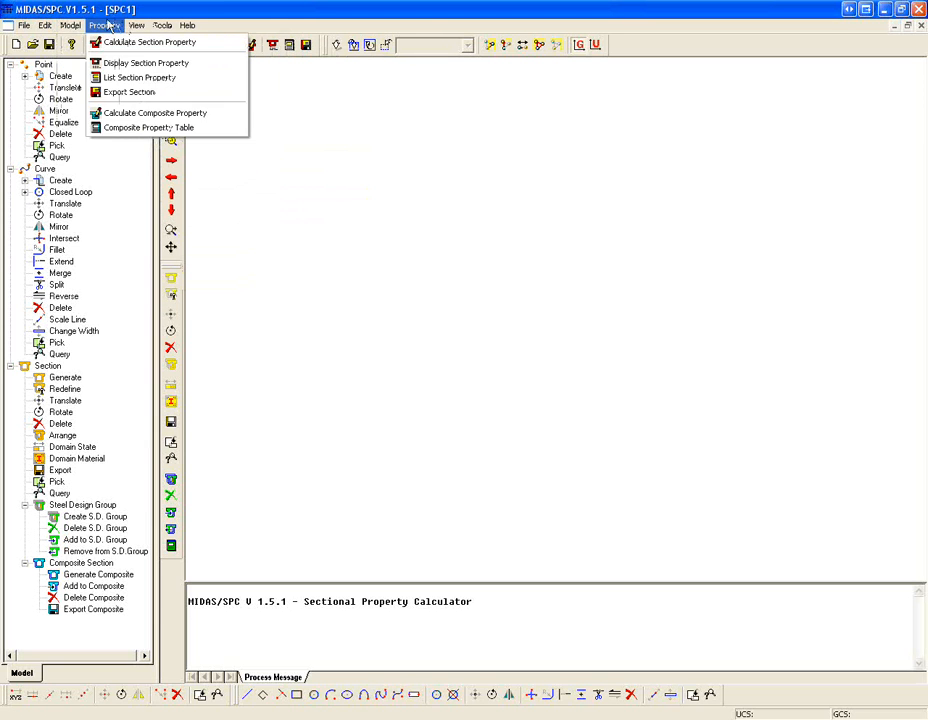
left_click(68, 25)
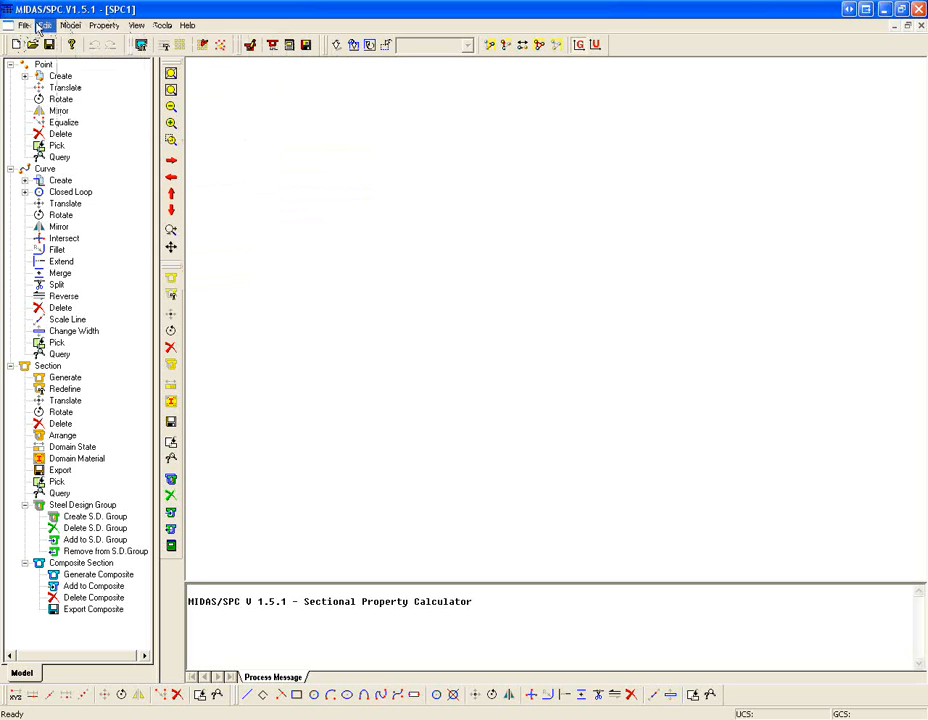
- Import the AutoCAD DXF file 4 cell PSC Box.dxf, accepting the intersection and duplication check of the imported data
left_click(24, 25)
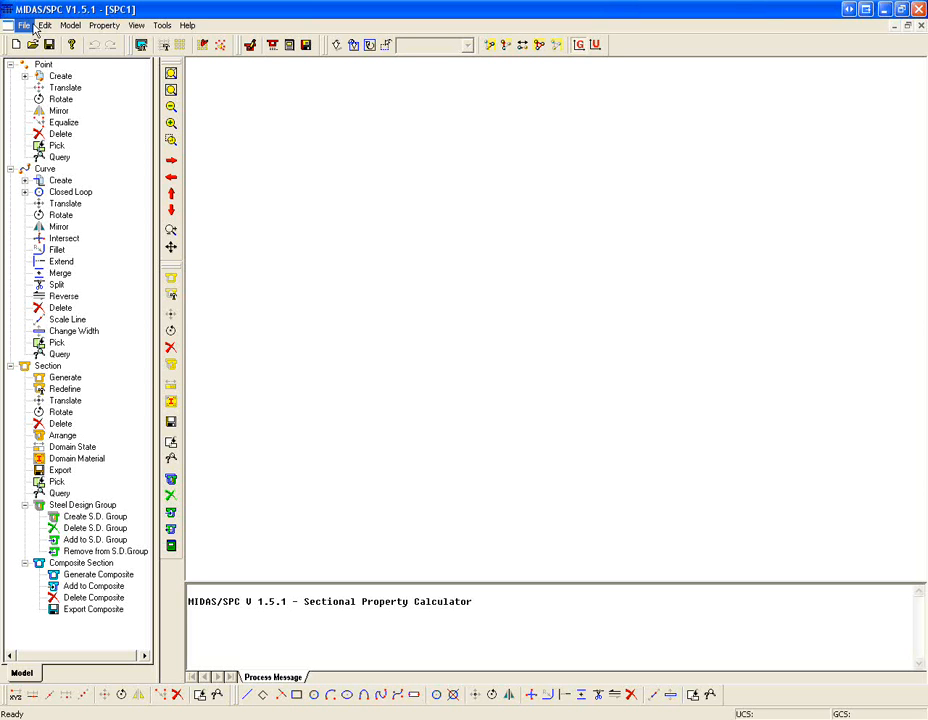
left_click(24, 25)
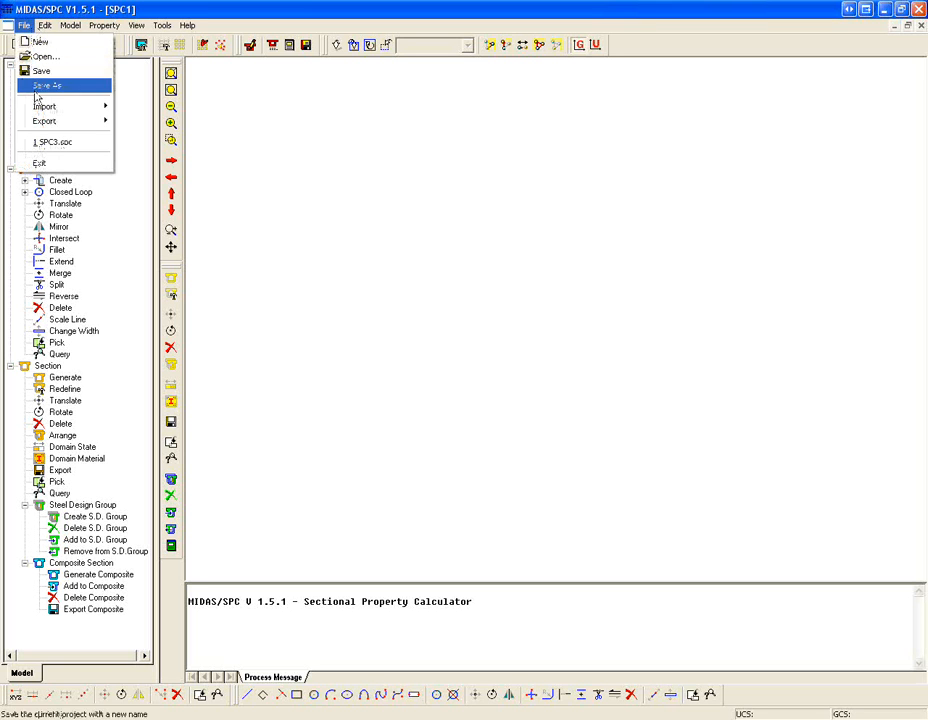
mouse_move(80, 106)
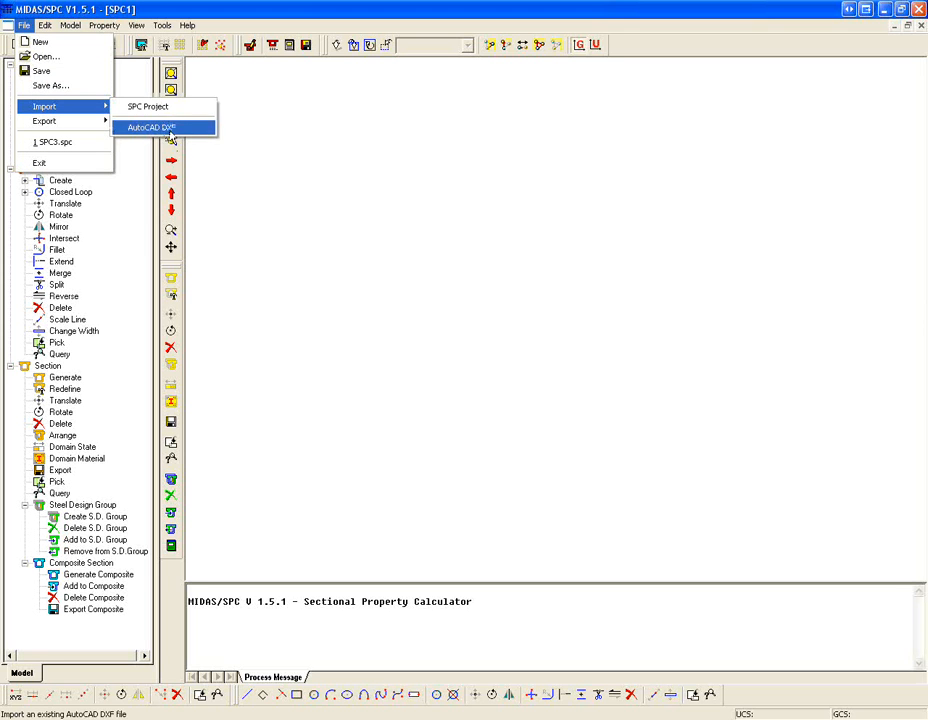
left_click(165, 127)
left_click(523, 305)
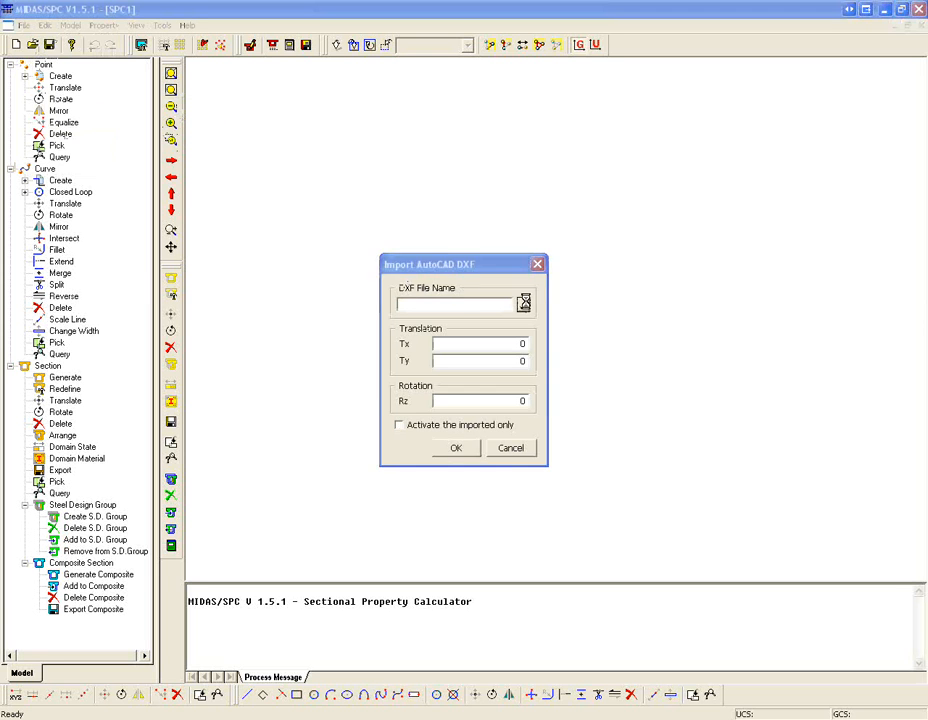
left_click_drag(443, 284, 436, 230)
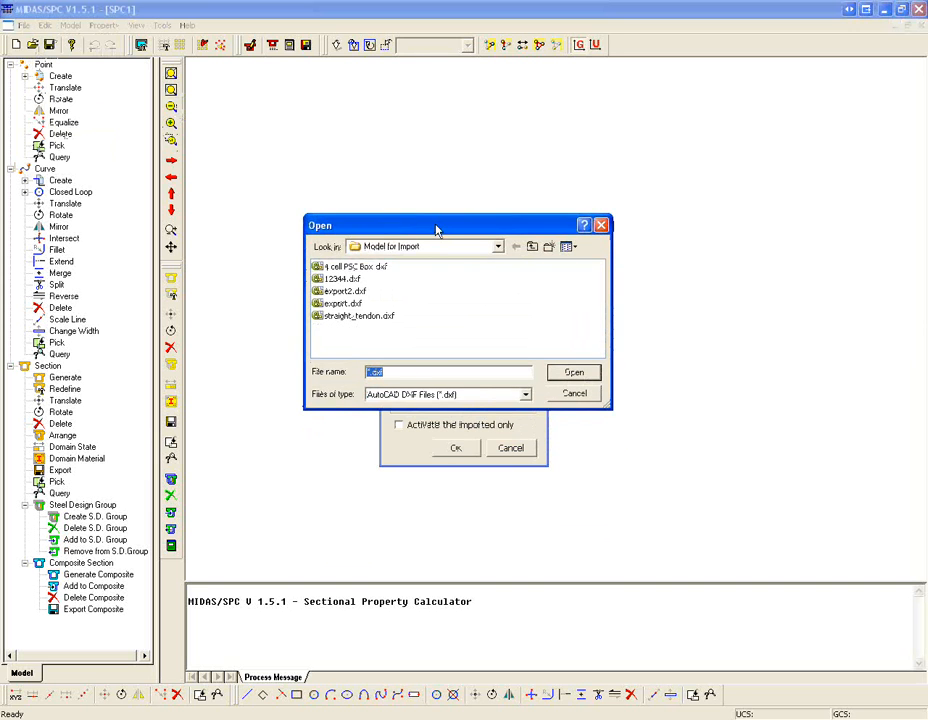
double_click(347, 278)
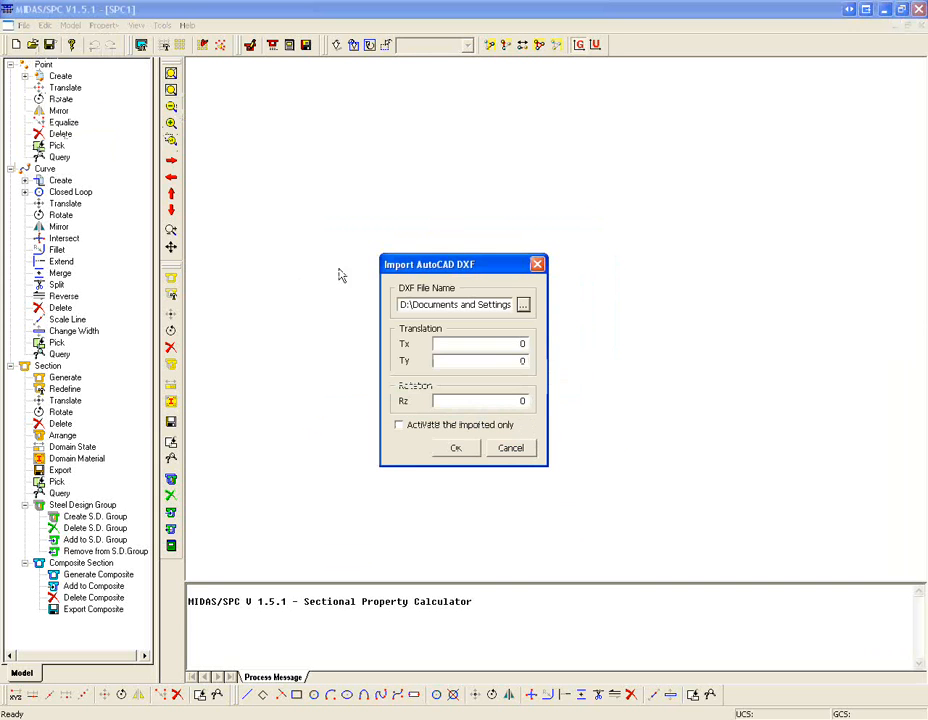
left_click(462, 450)
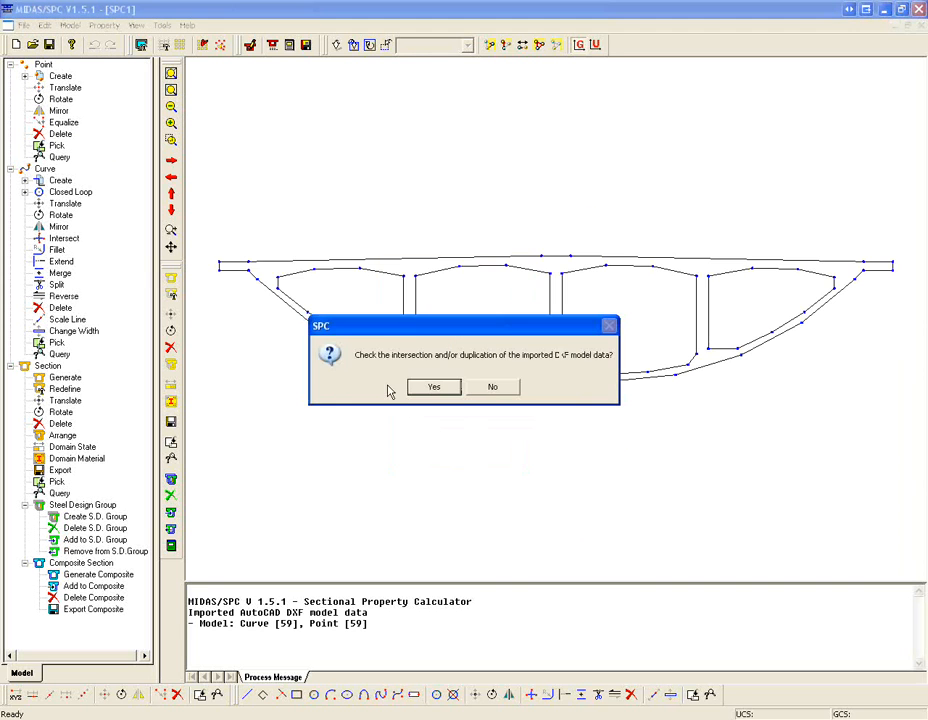
left_click(440, 389)
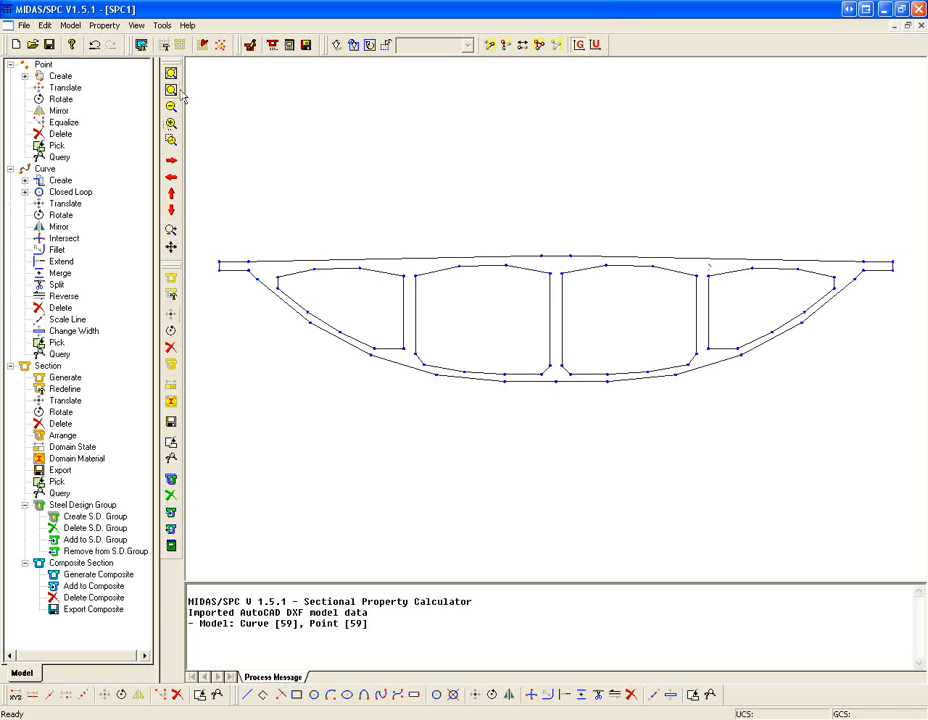
- Generate a Plane-type section named psc section from all the imported curves, with its properties calculated immediately
left_click(70, 25)
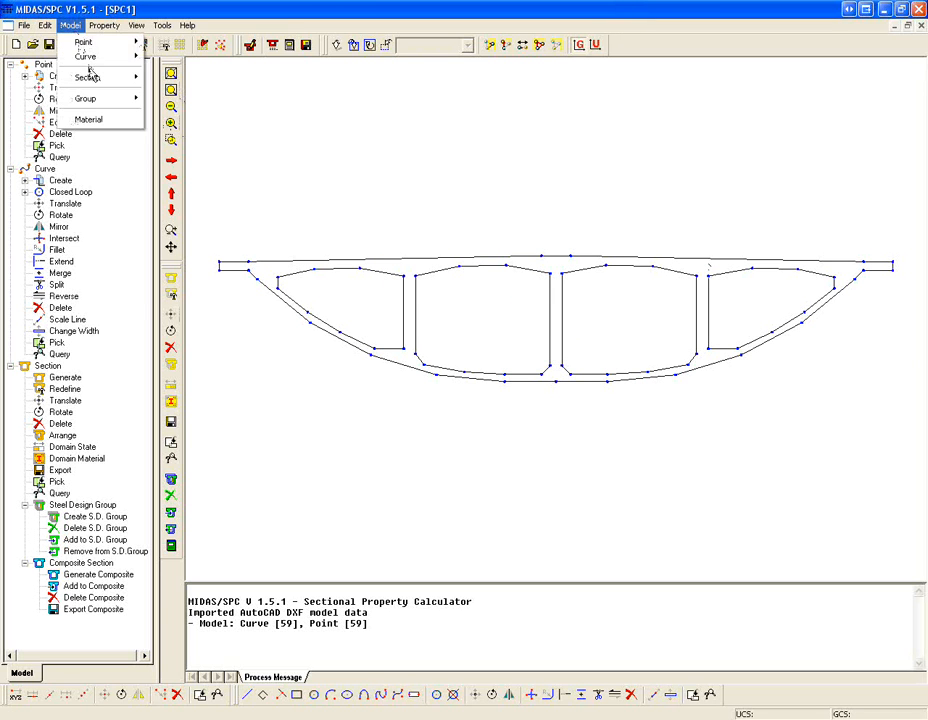
mouse_move(72, 80)
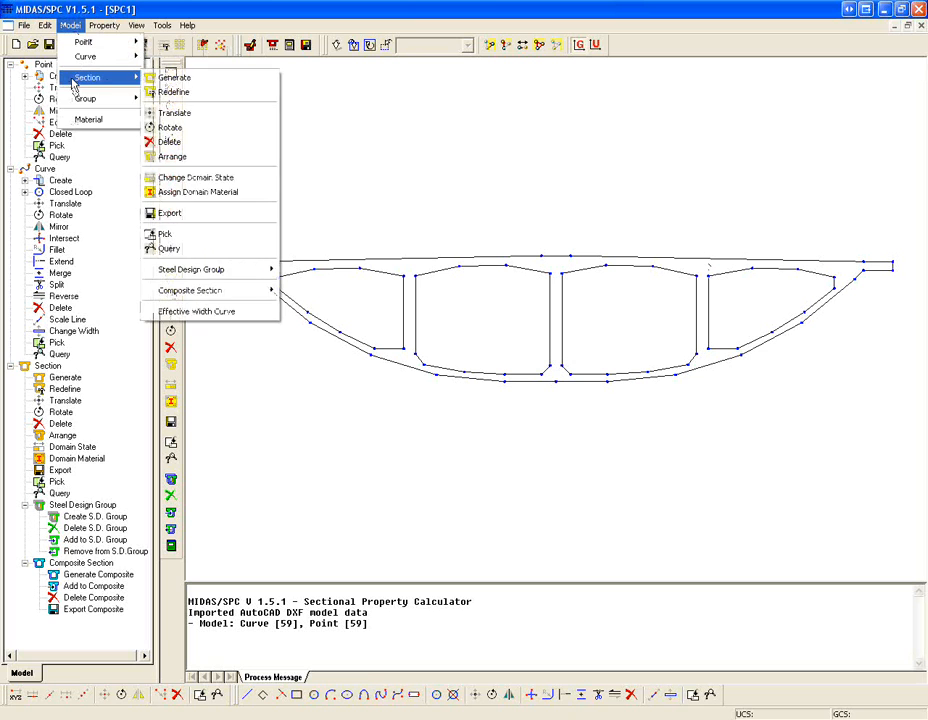
left_click(174, 78)
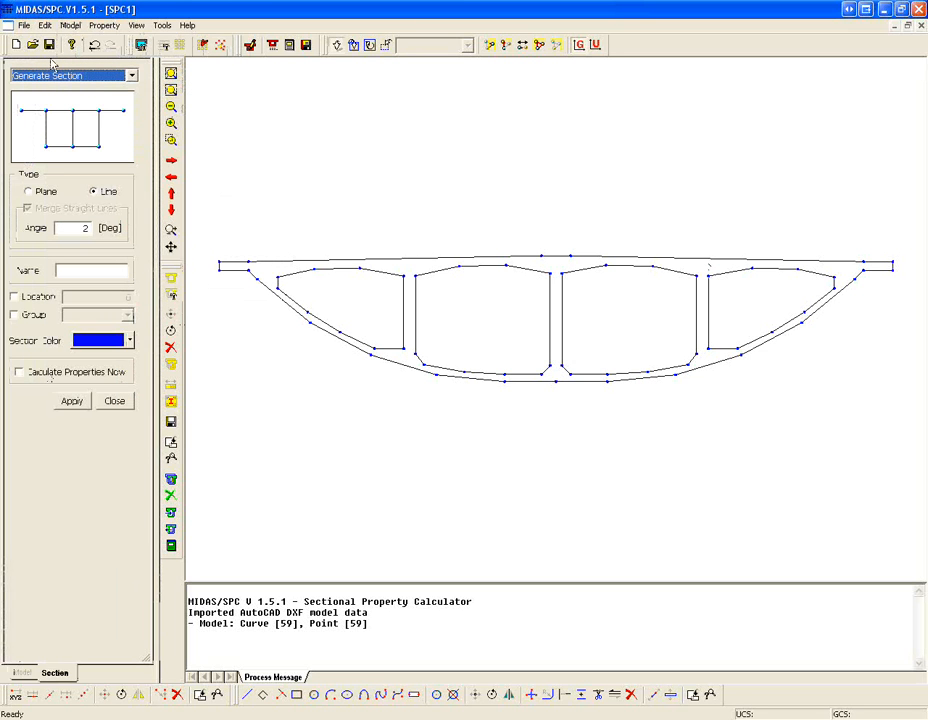
left_click(41, 191)
left_click(107, 191)
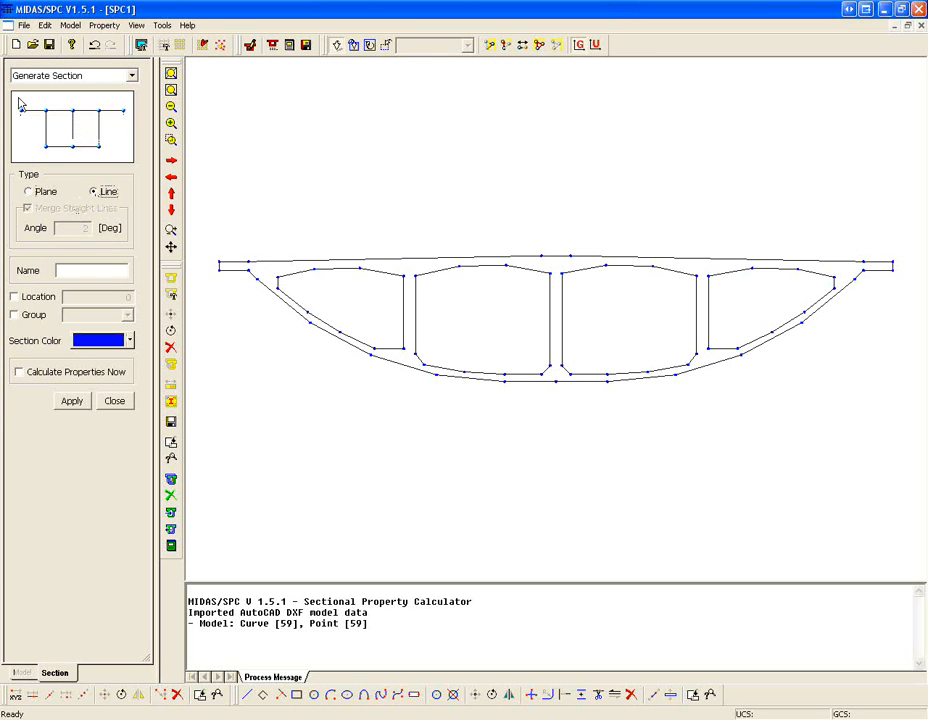
left_click(44, 197)
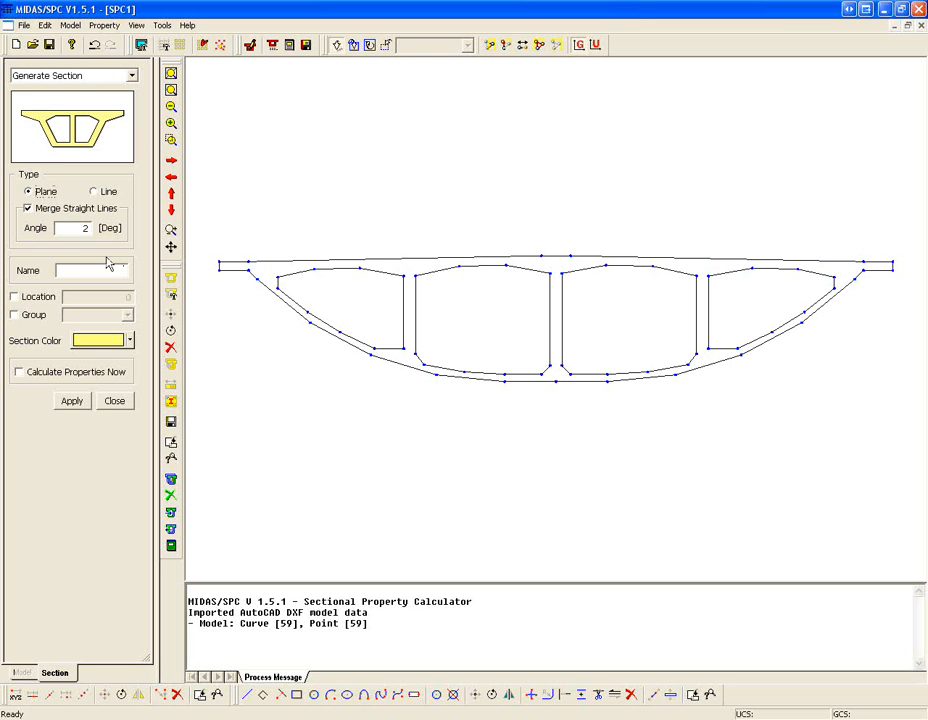
type("crossection")
left_click_drag(201, 162, 912, 460)
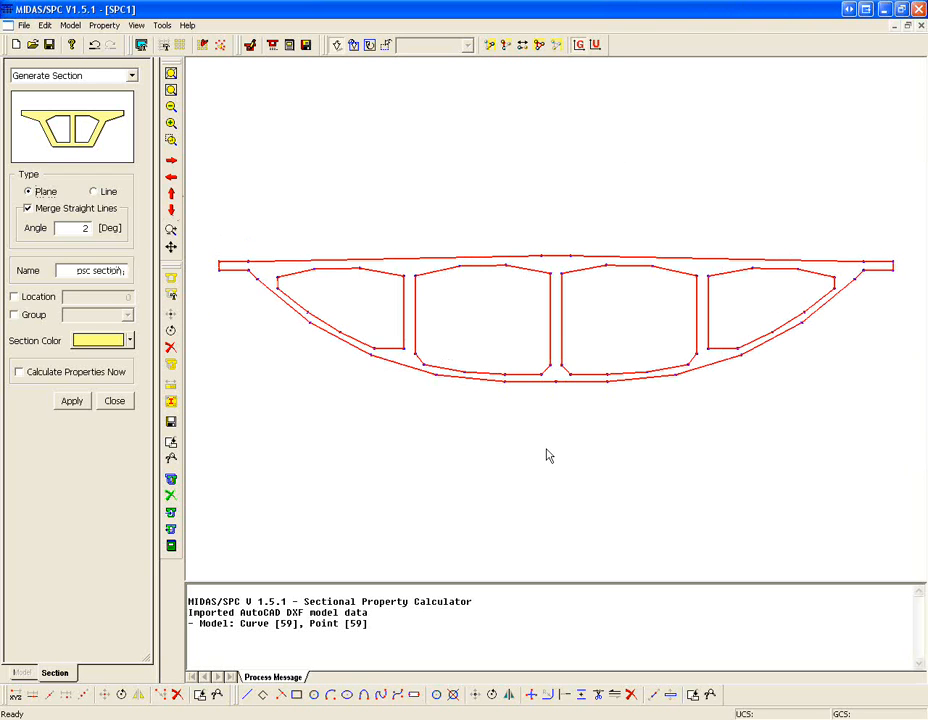
left_click(60, 376)
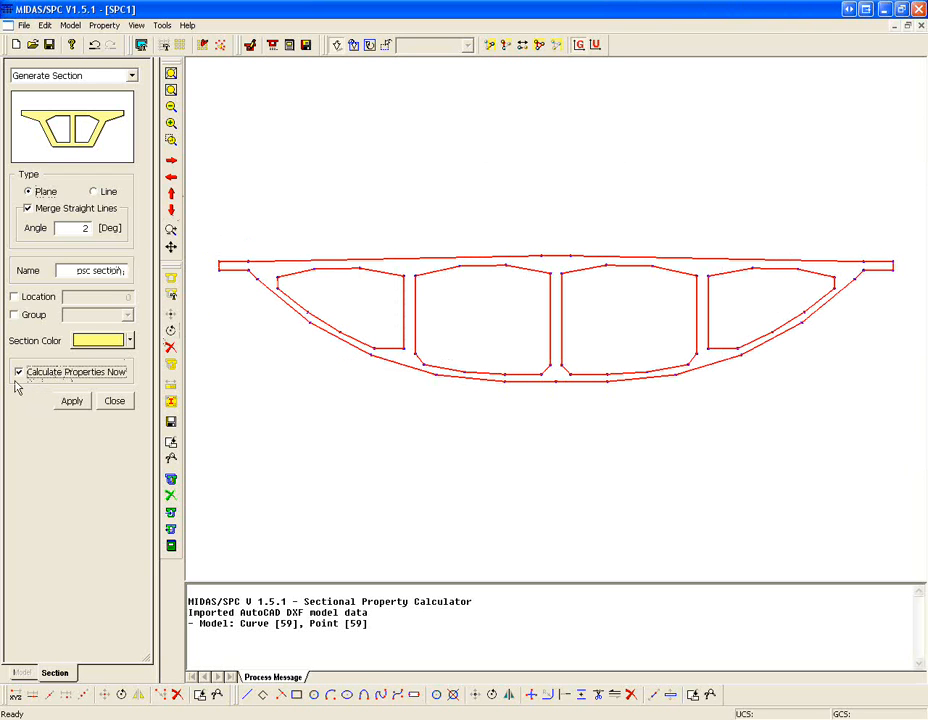
left_click(70, 401)
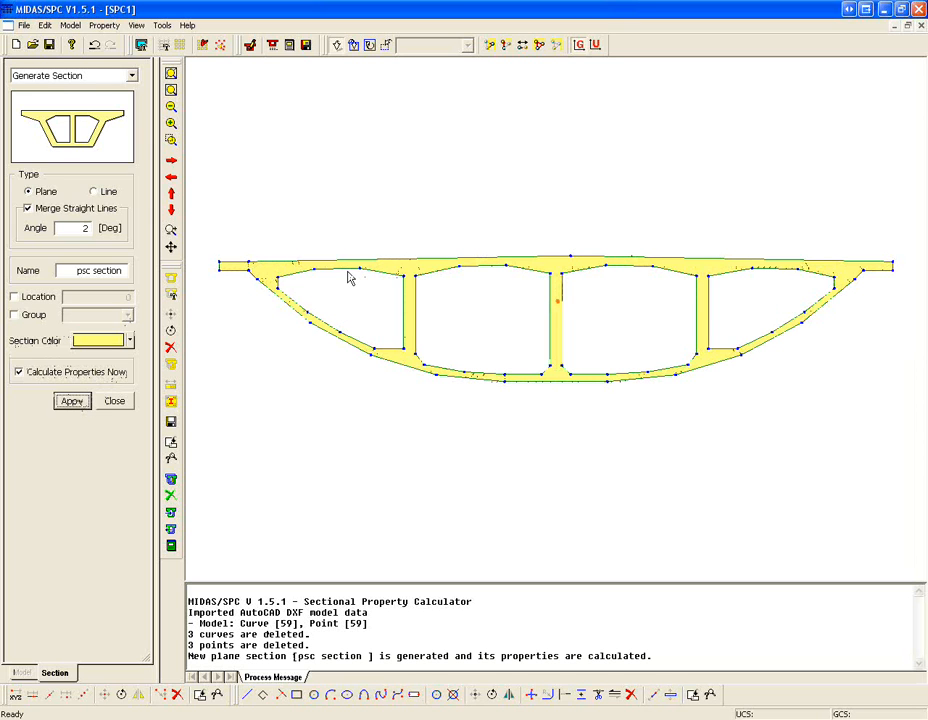
- List the section properties of psc section, examine the calculated values, and close the result list
left_click(104, 26)
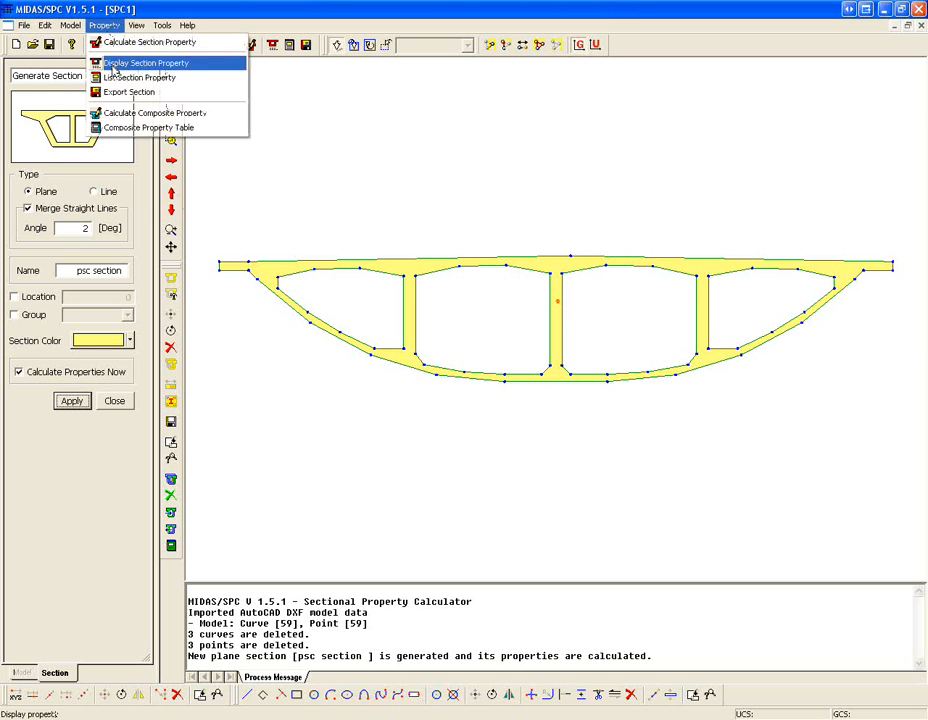
left_click(116, 77)
left_click_drag(450, 128, 435, 82)
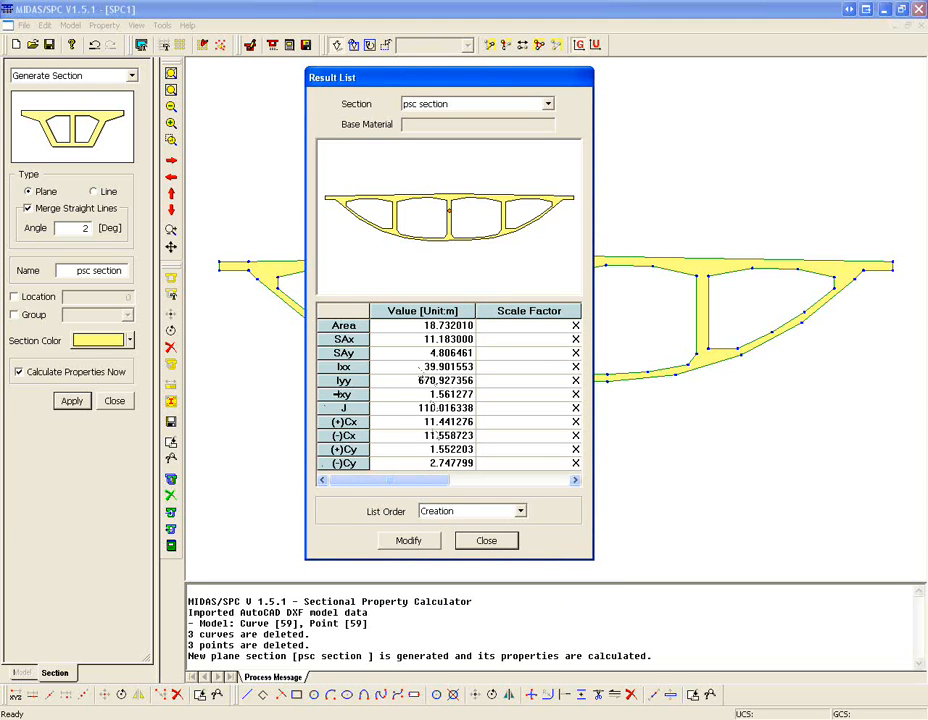
left_click(491, 479)
left_click(405, 481)
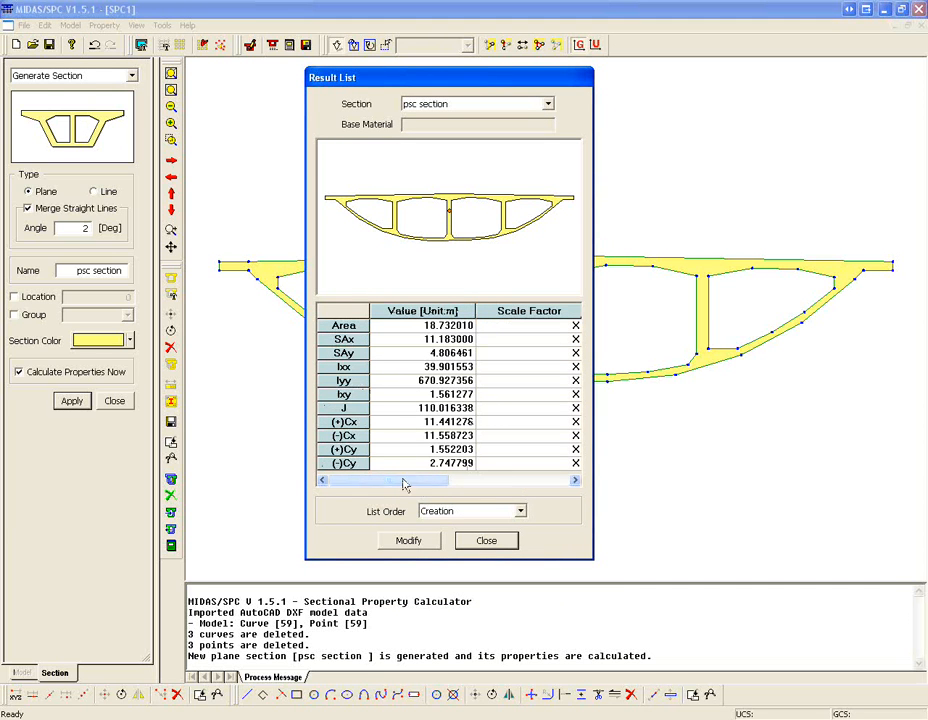
left_click(490, 541)
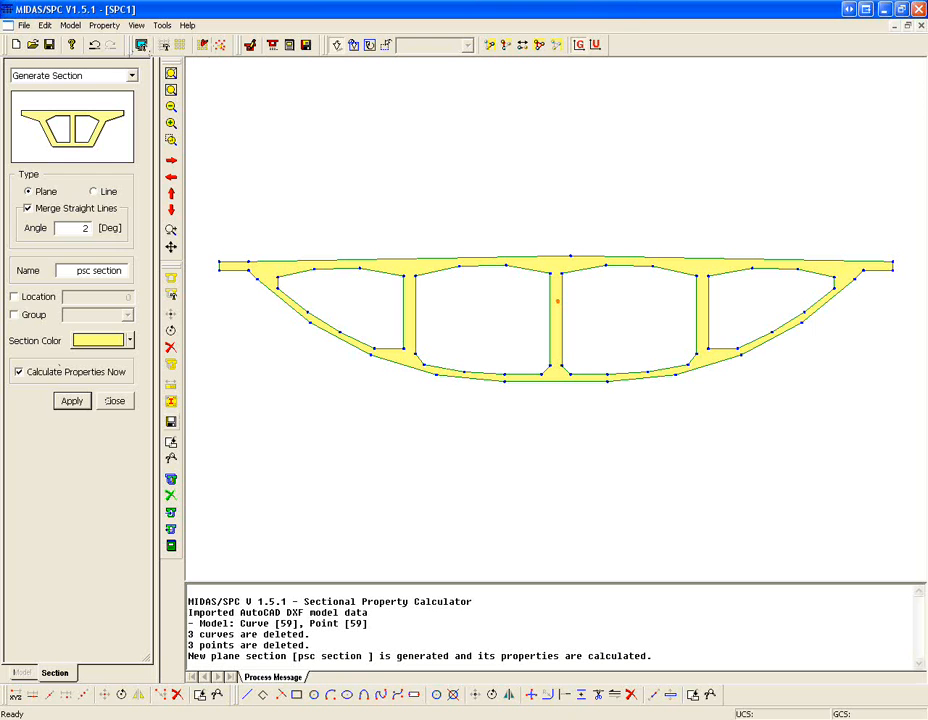
- Export psc section as a MIDAS Section File named 4cell section.sec in the Model for Import folder
left_click(69, 27)
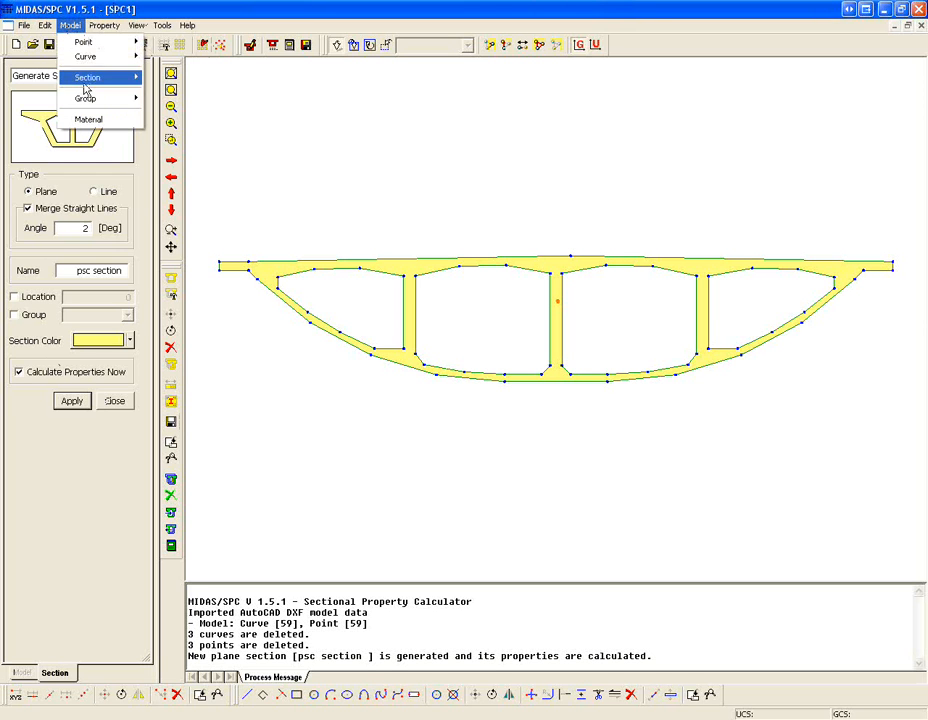
mouse_move(90, 62)
mouse_move(126, 82)
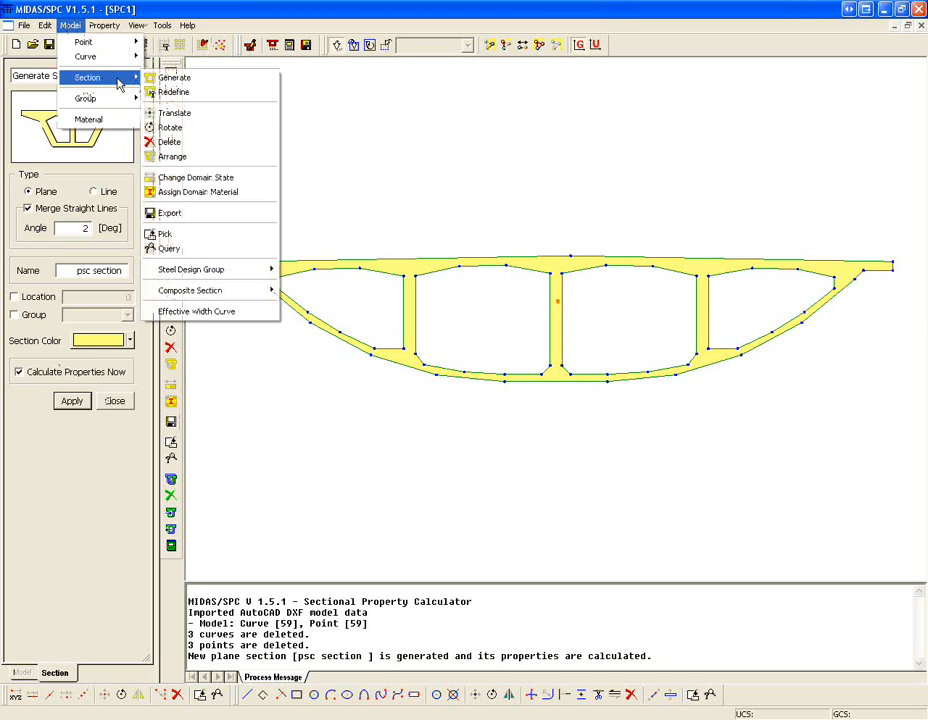
left_click(195, 213)
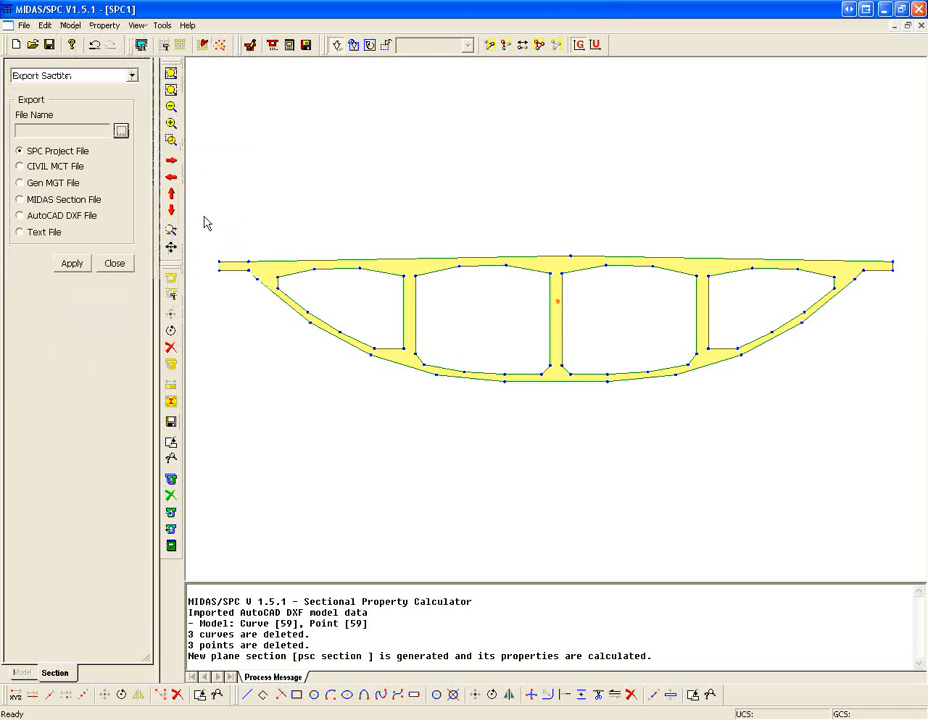
left_click(41, 201)
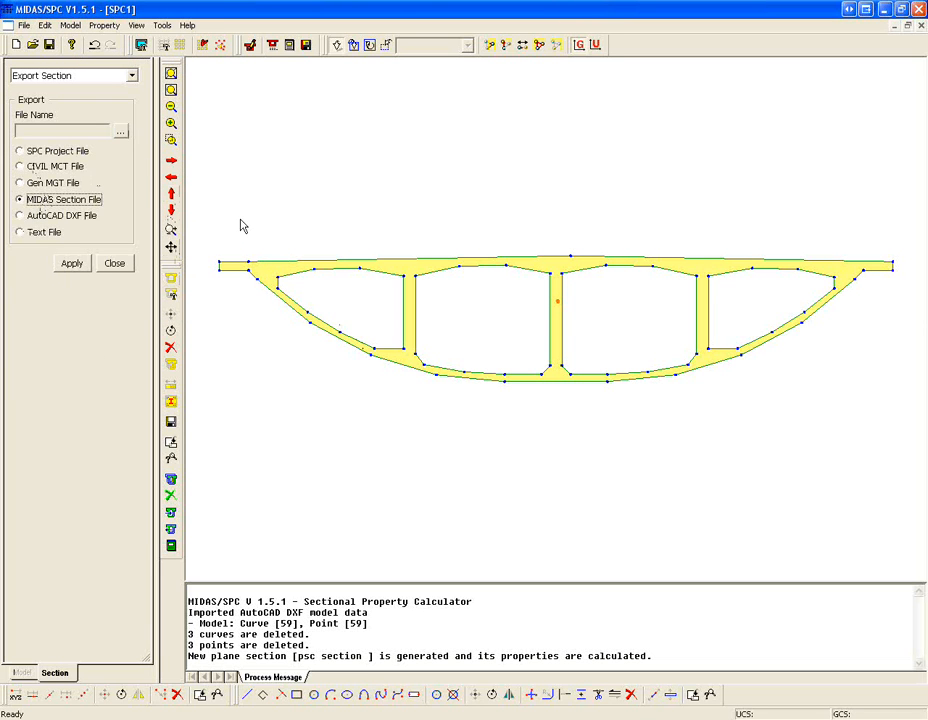
left_click(122, 131)
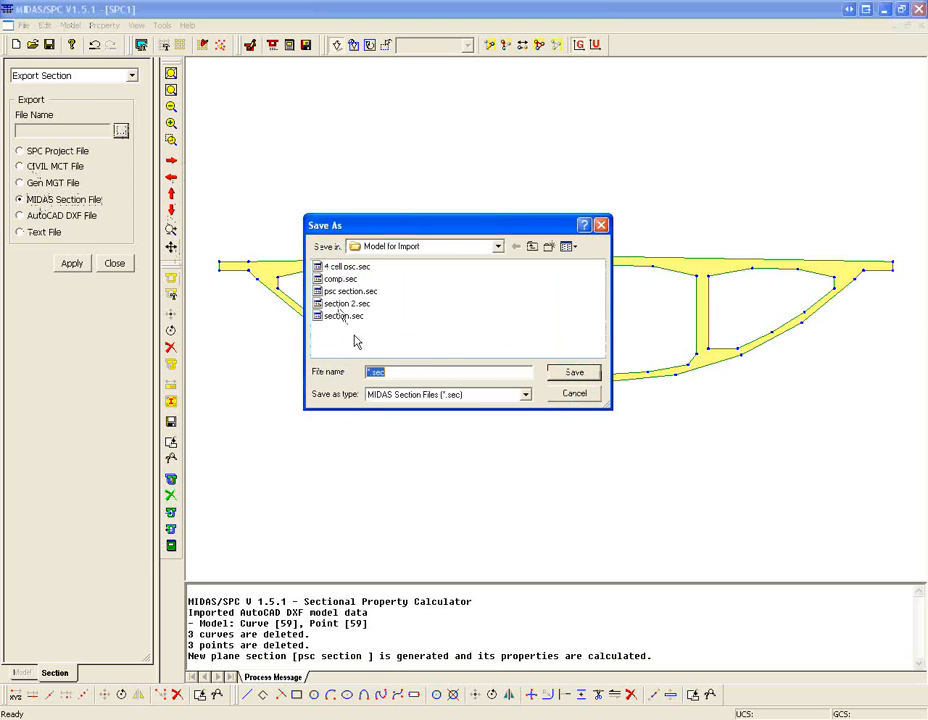
type("4cell")
left_click(586, 377)
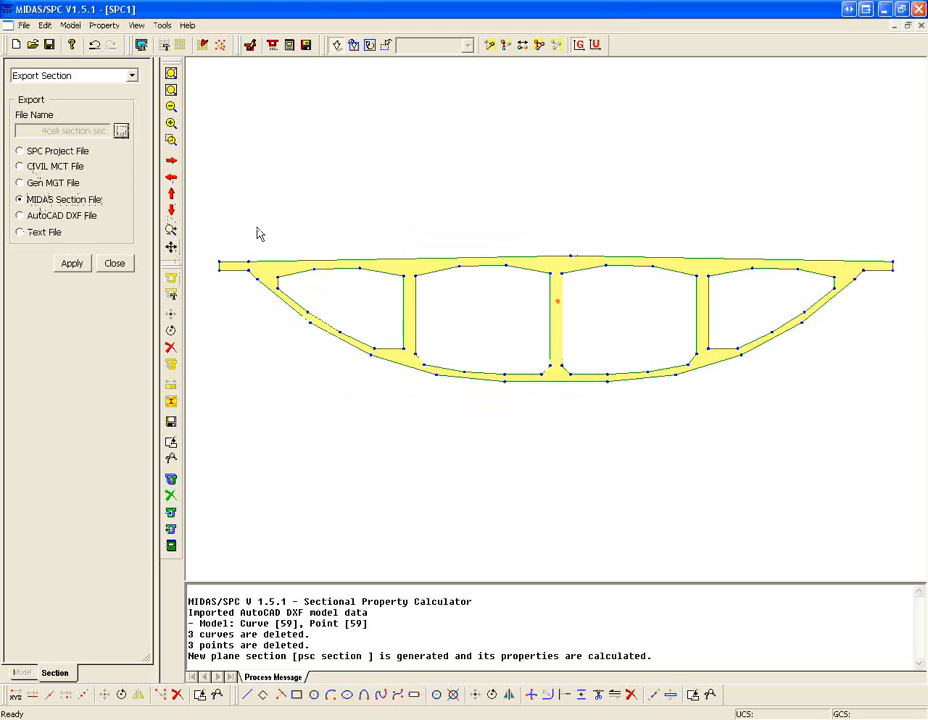
left_click(76, 266)
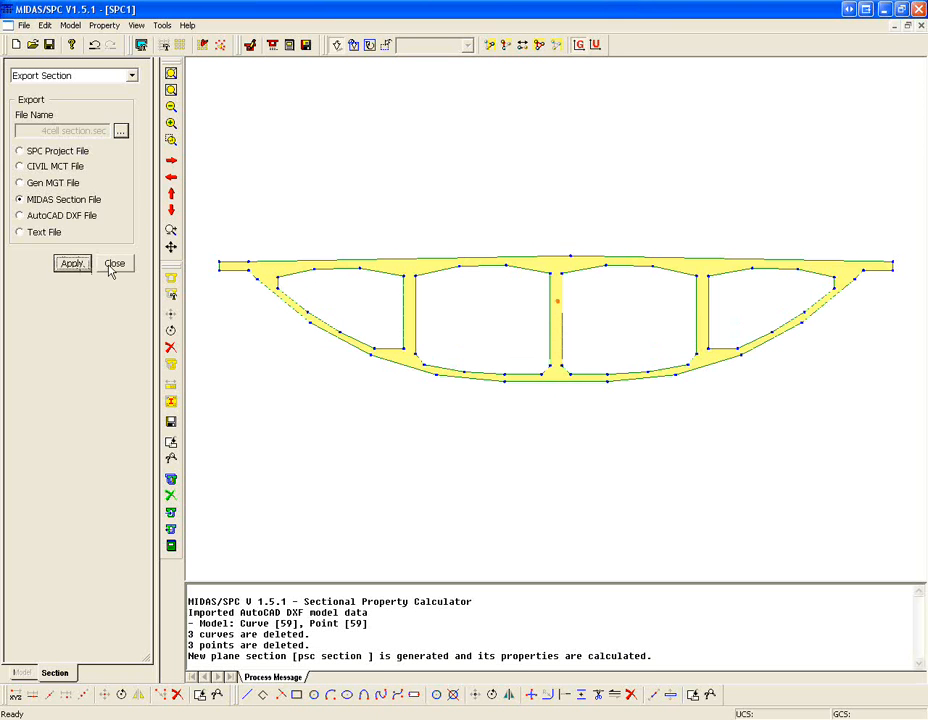
left_click(113, 265)
- Exit the Sectional Property Calculator without saving SPC1 and open the section properties list in Civil
left_click(917, 9)
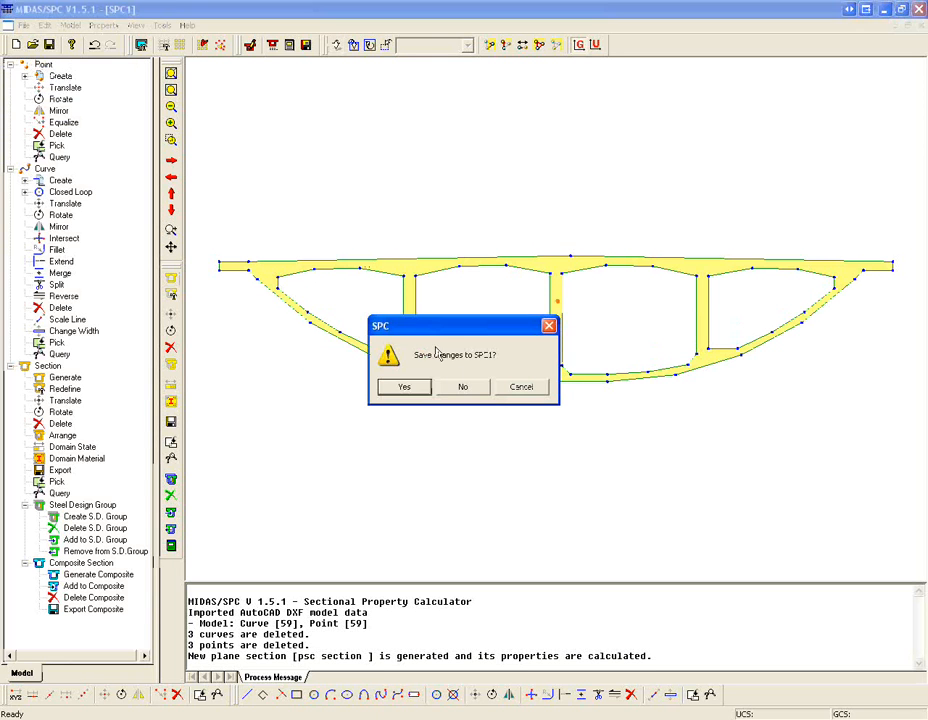
left_click(466, 389)
left_click(107, 27)
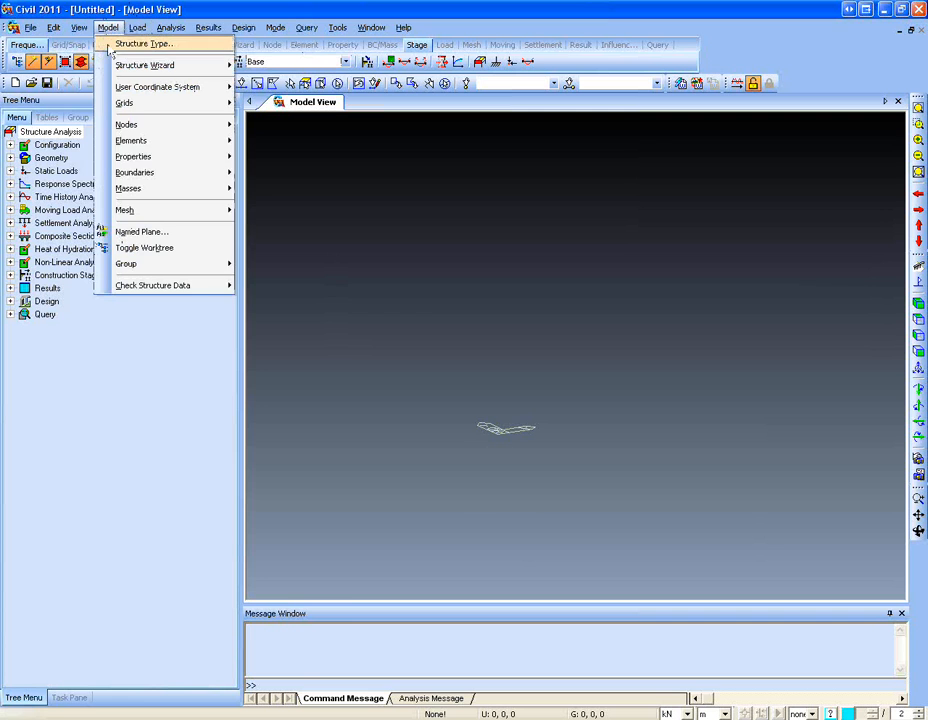
mouse_move(157, 160)
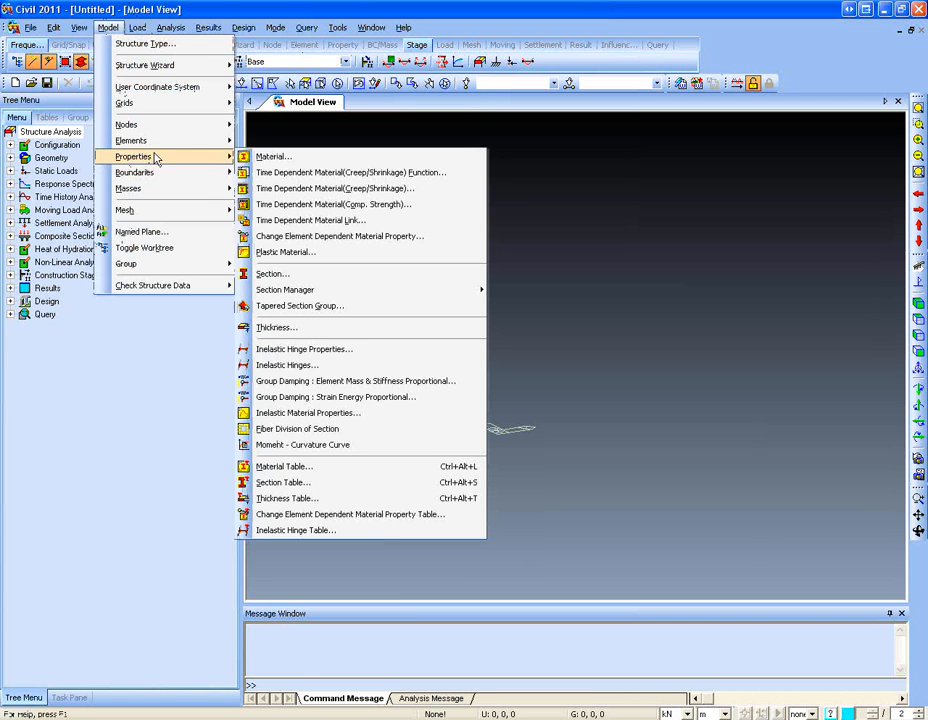
left_click(272, 274)
left_click_drag(224, 28, 328, 78)
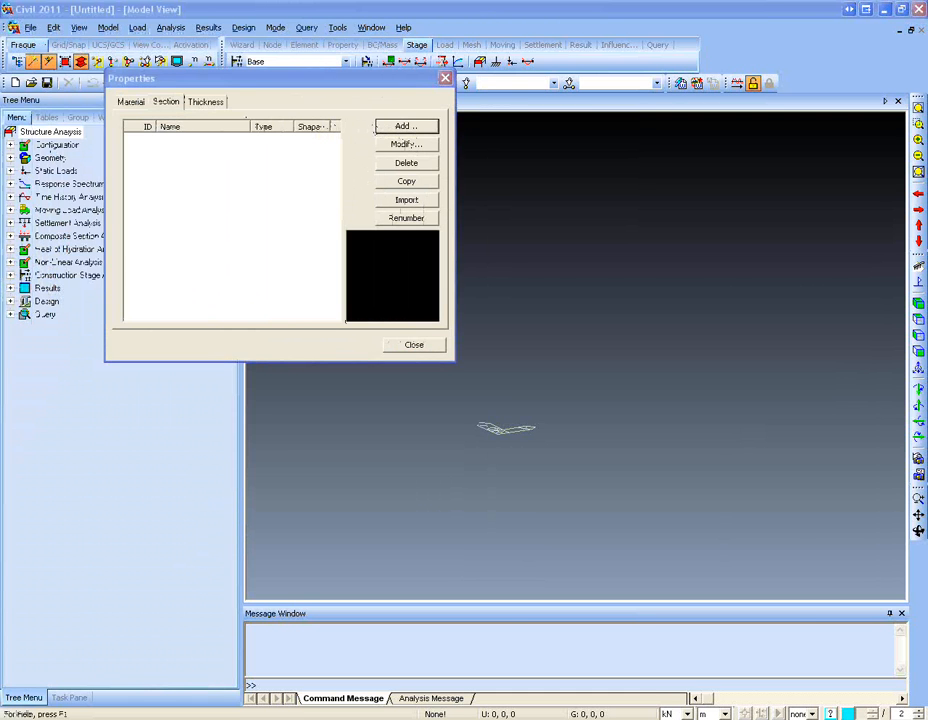
- Start adding a new PSC section with the PSC-Value section type, arranging the section data and PSC viewer windows side by side
left_click(400, 126)
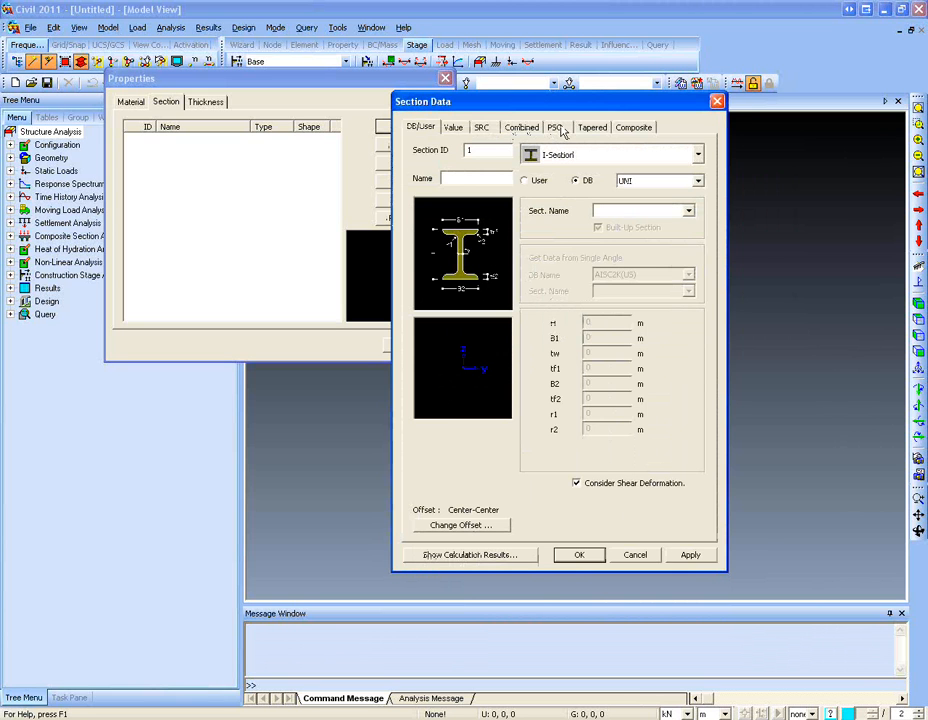
left_click(559, 129)
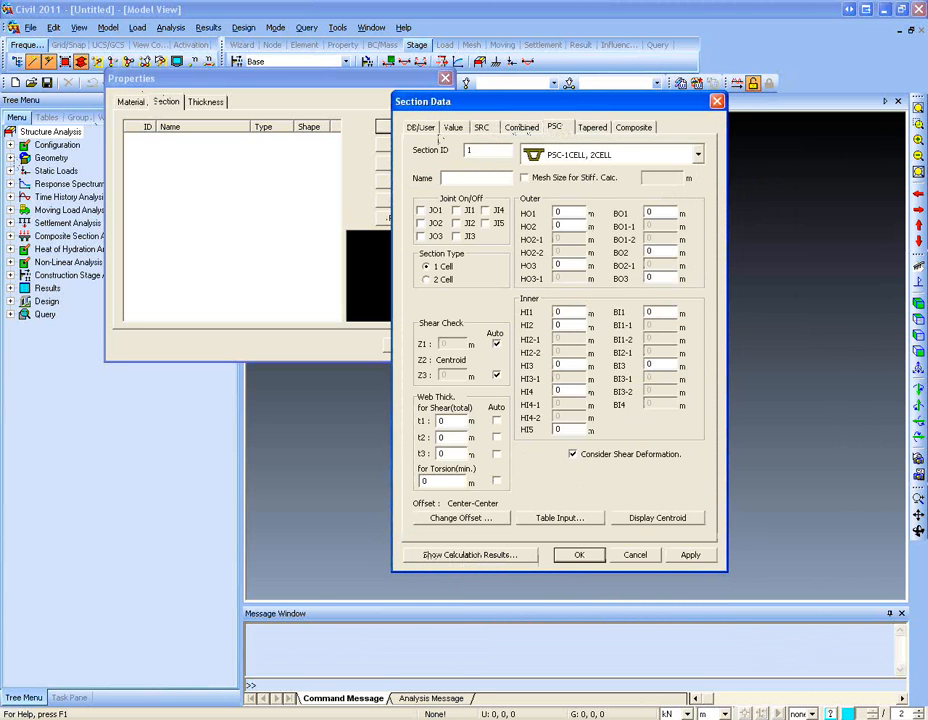
left_click_drag(45, 116, 878, 167)
left_click_drag(562, 101, 410, 80)
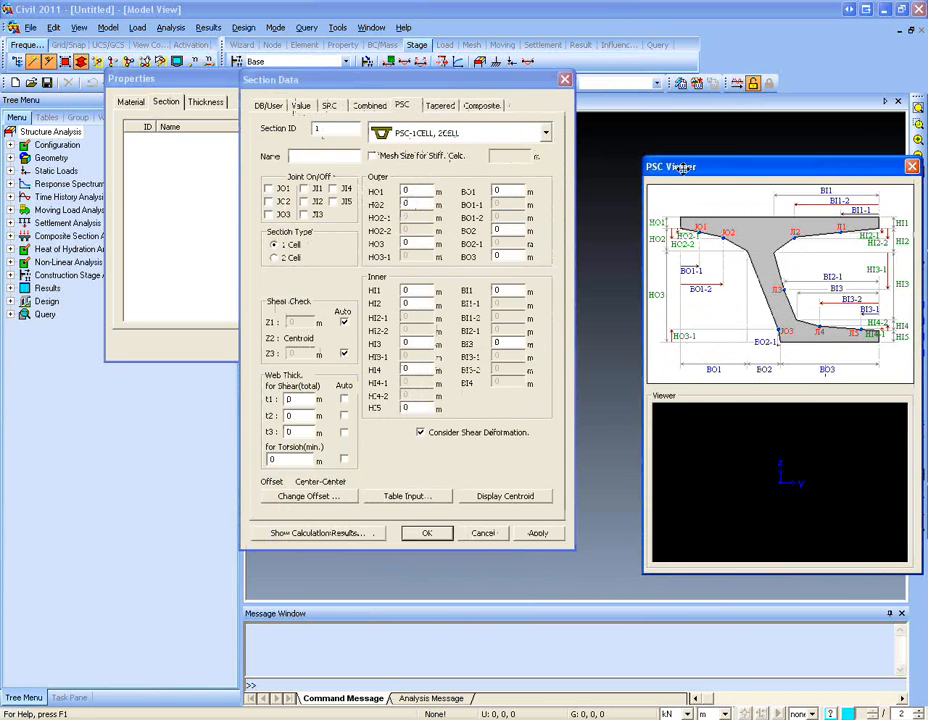
left_click_drag(685, 163, 642, 105)
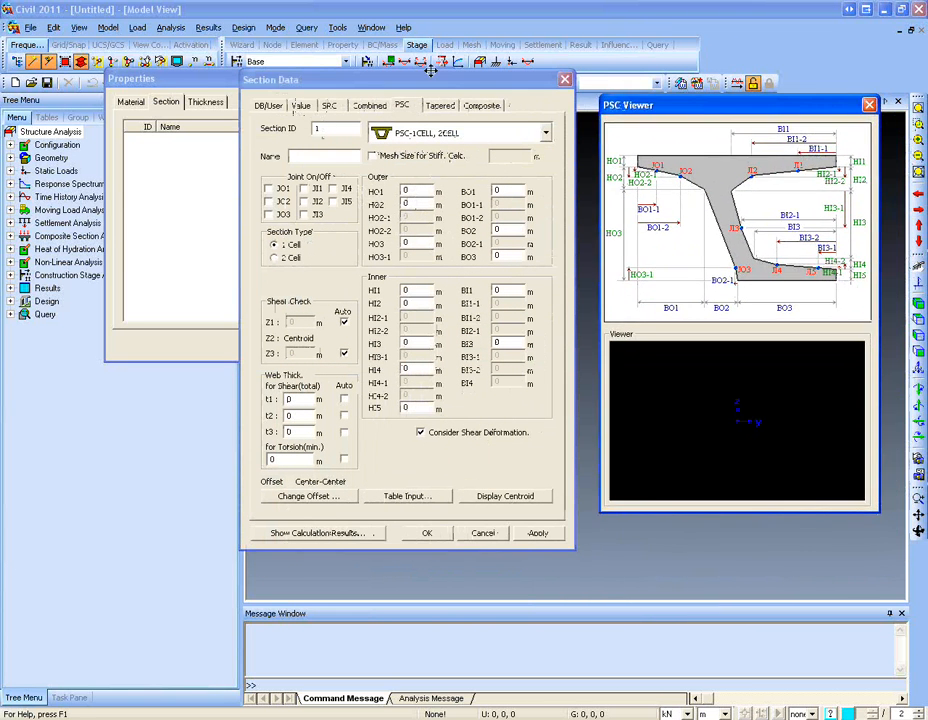
left_click(453, 134)
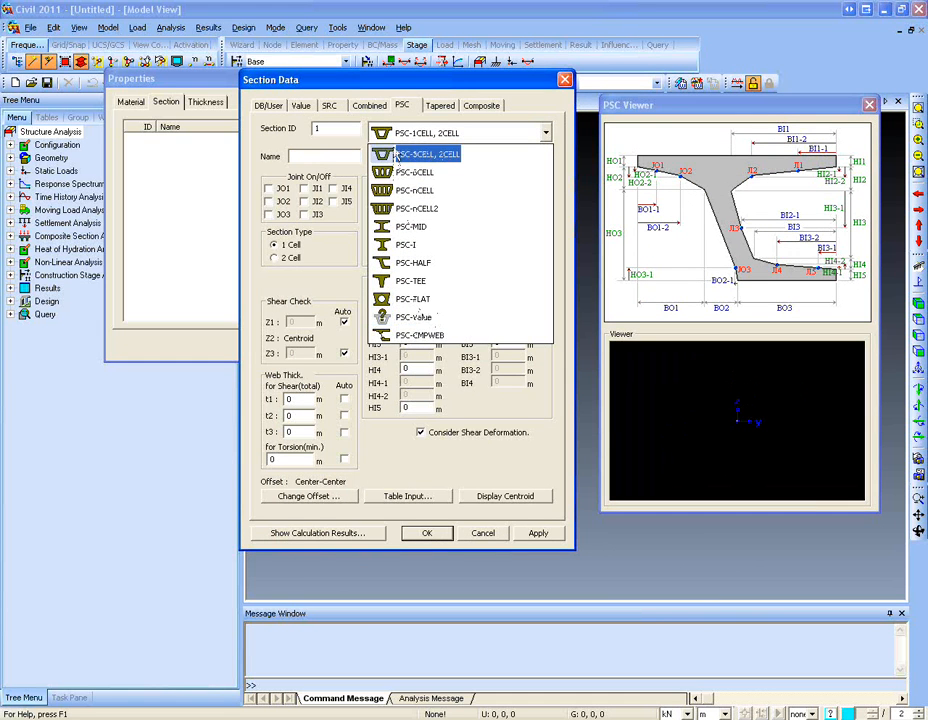
left_click(411, 320)
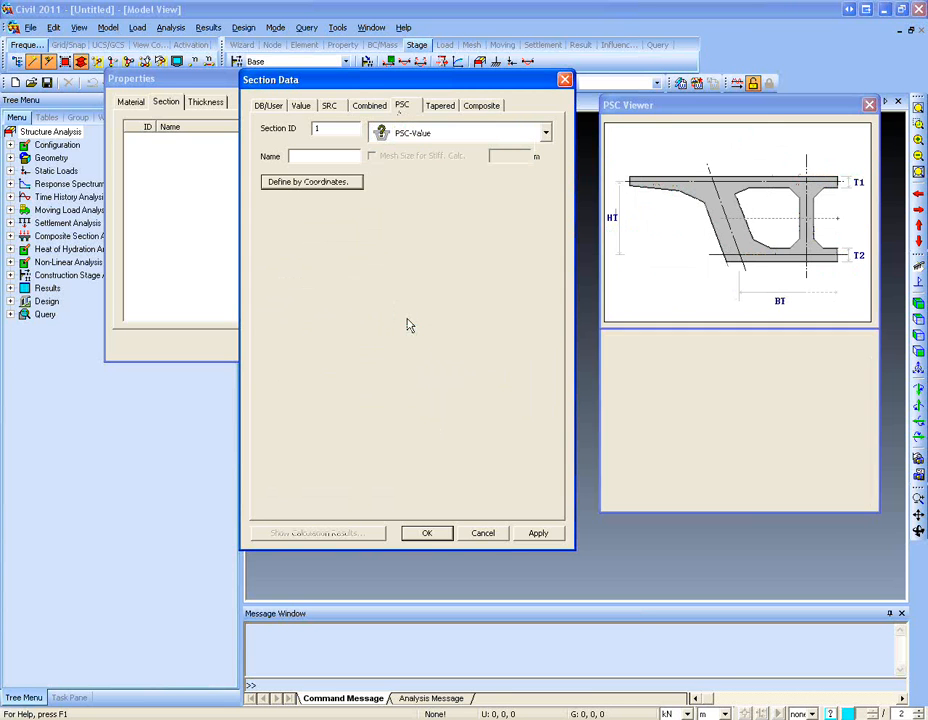
- Start importing the section data from SPC and browse to the PSC Design folder on the Desktop
left_click(331, 203)
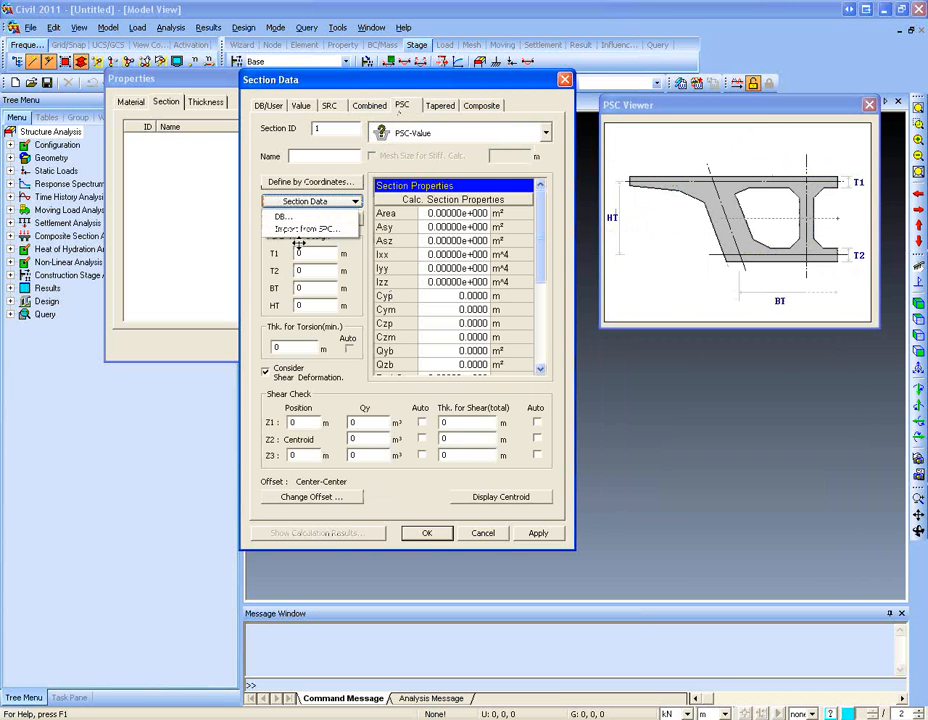
left_click(302, 229)
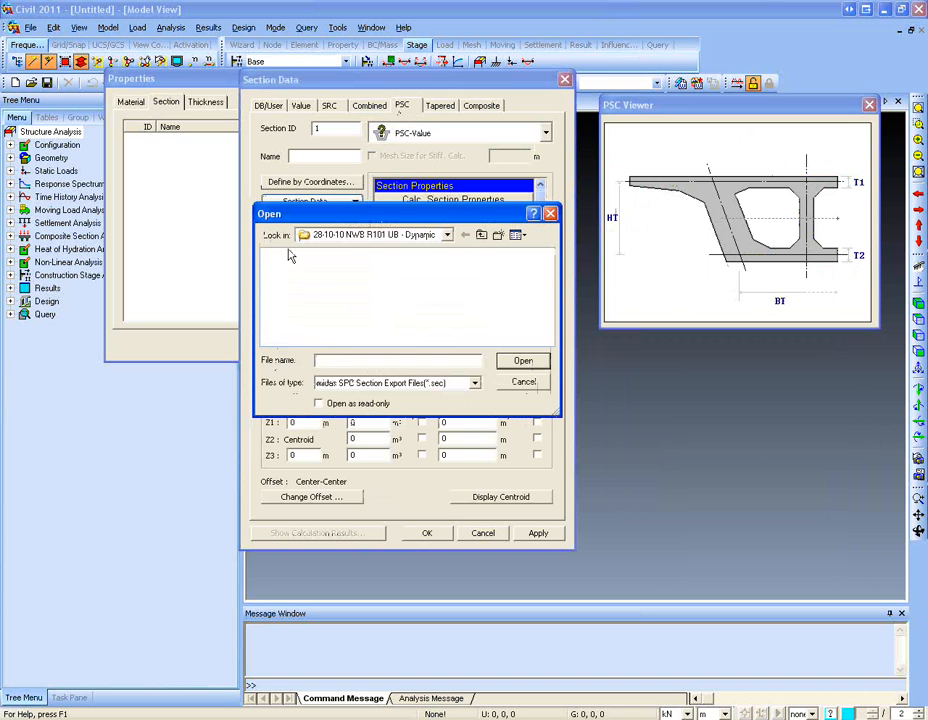
left_click(481, 235)
left_click(481, 235)
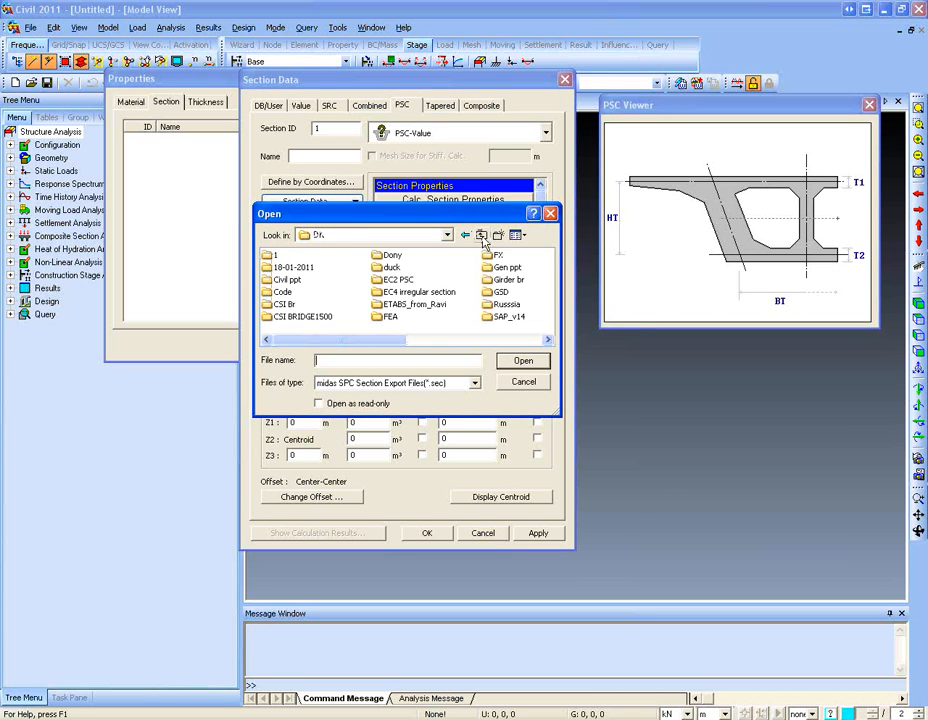
left_click(481, 235)
left_click(481, 235)
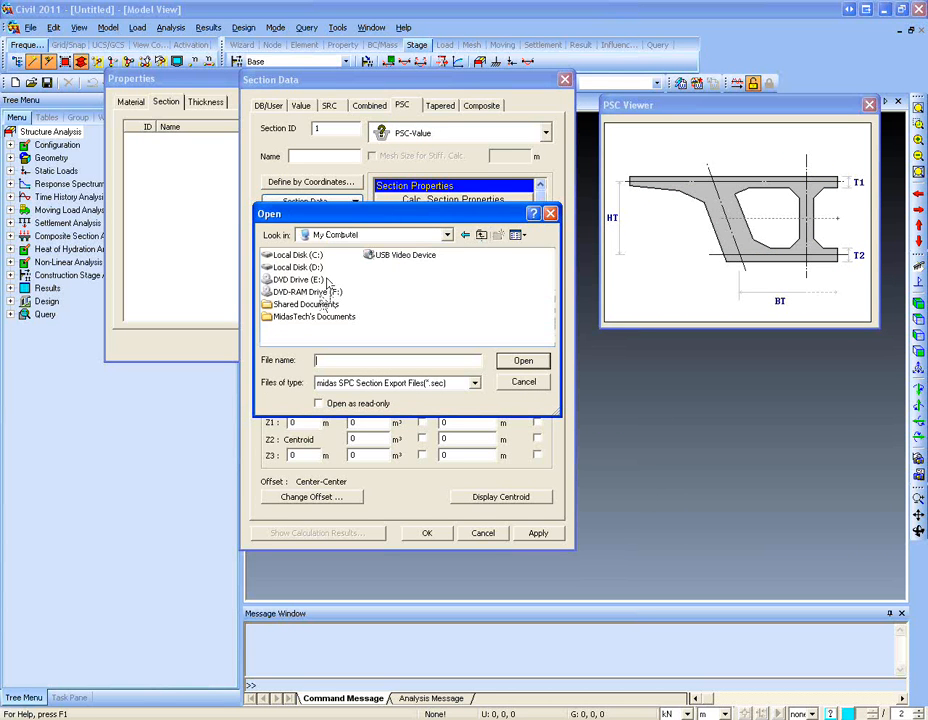
left_click(481, 235)
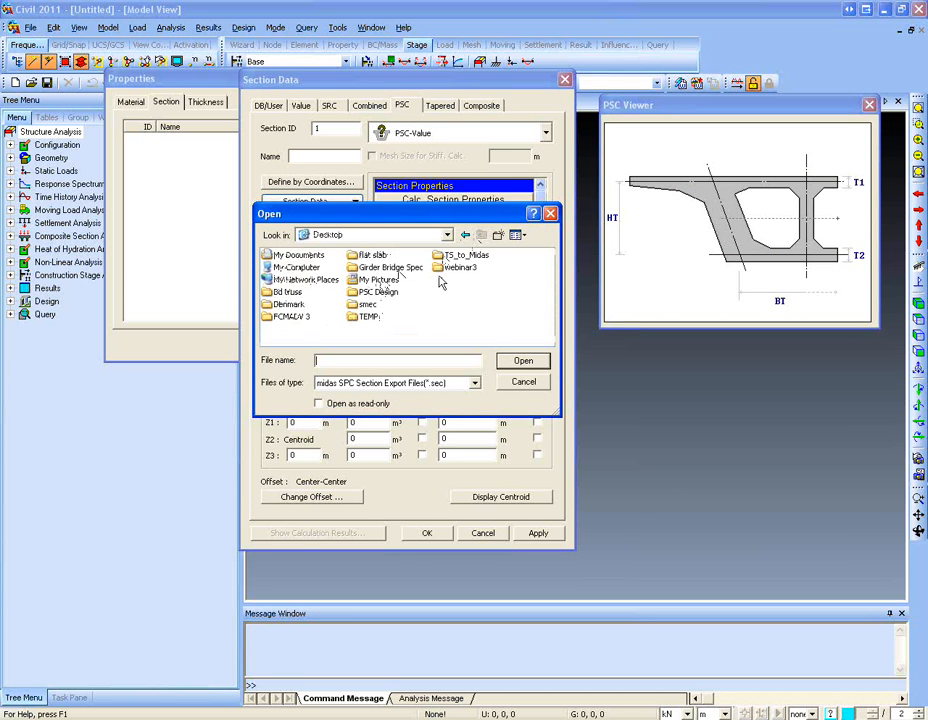
left_click(294, 318)
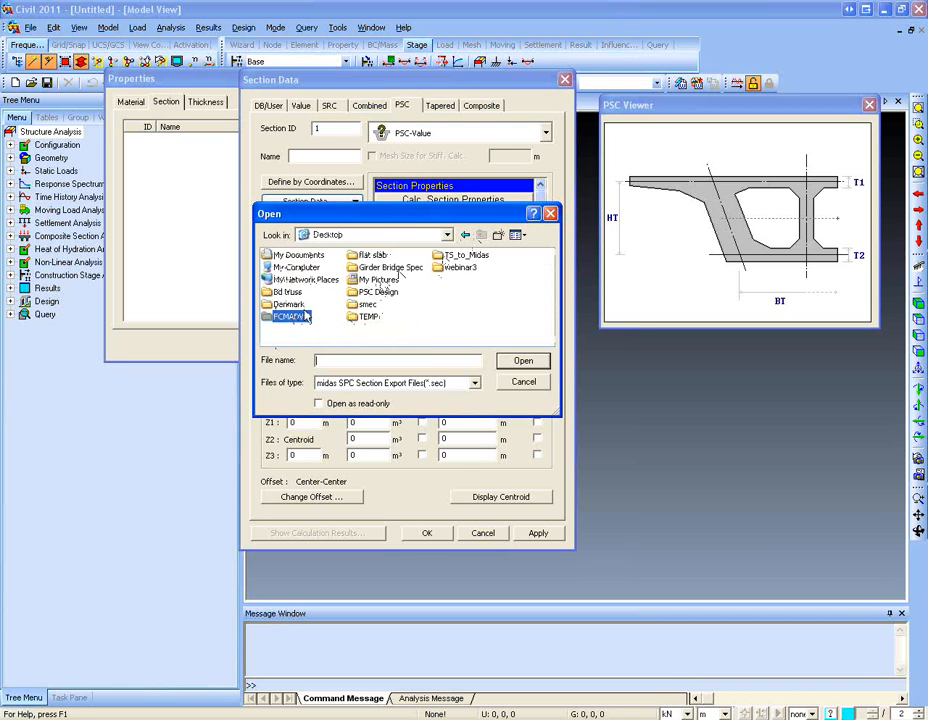
key("p")
key("Return")
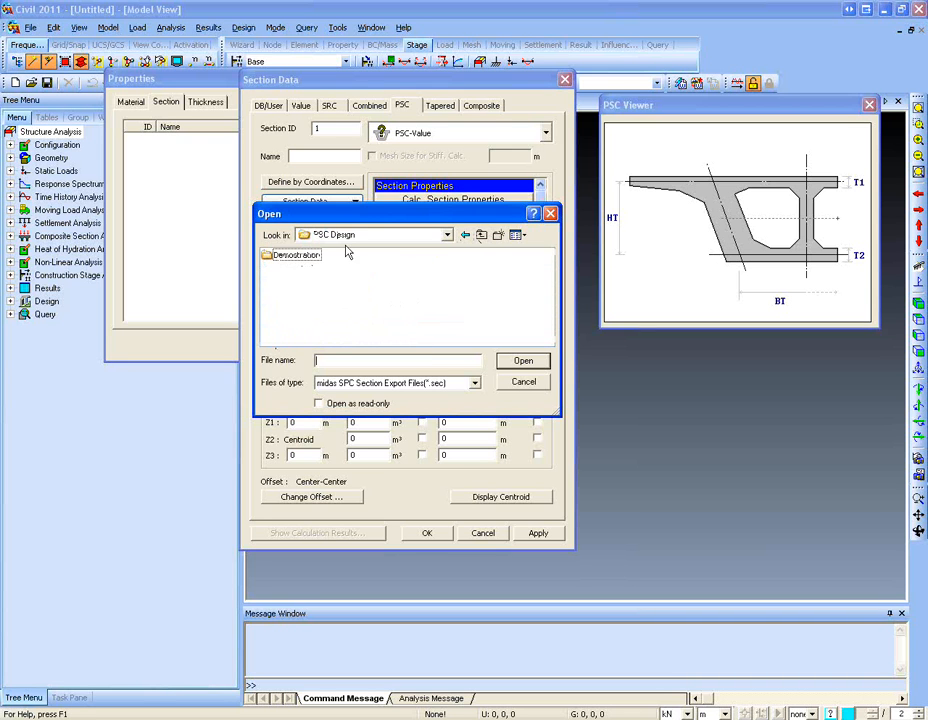
- Import psc section from 4cell section.sec in the Demostration folder's Model for Import subfolder
double_click(304, 257)
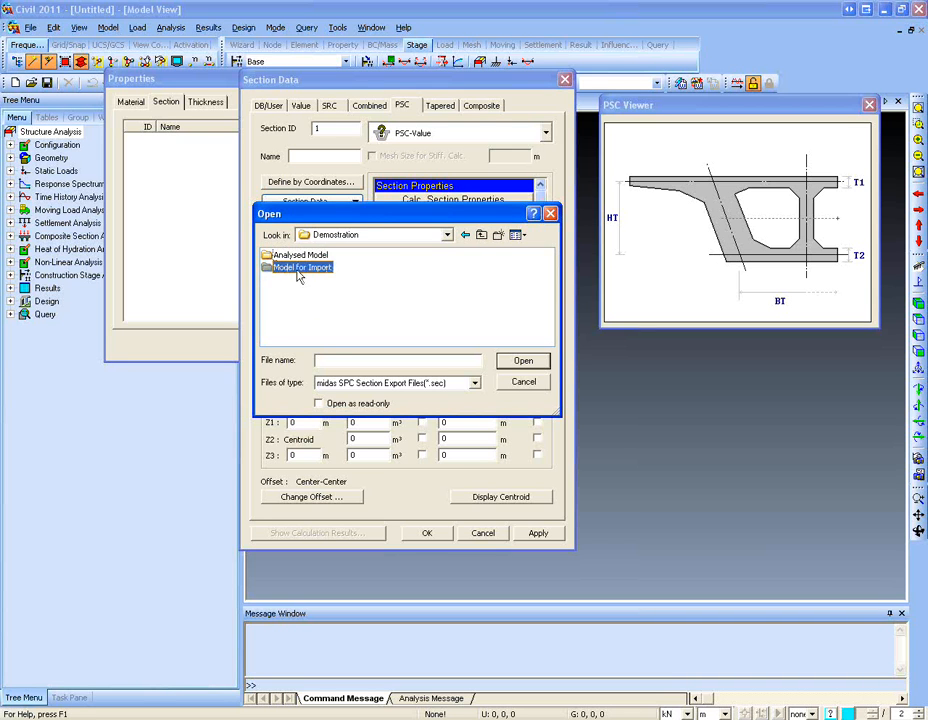
double_click(300, 268)
double_click(290, 267)
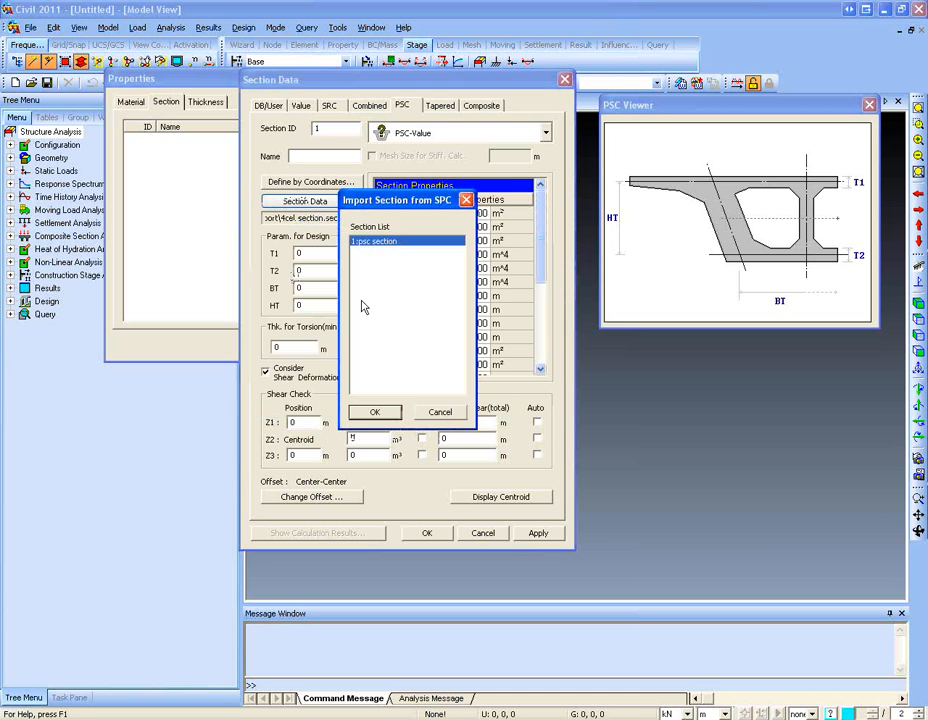
left_click(375, 412)
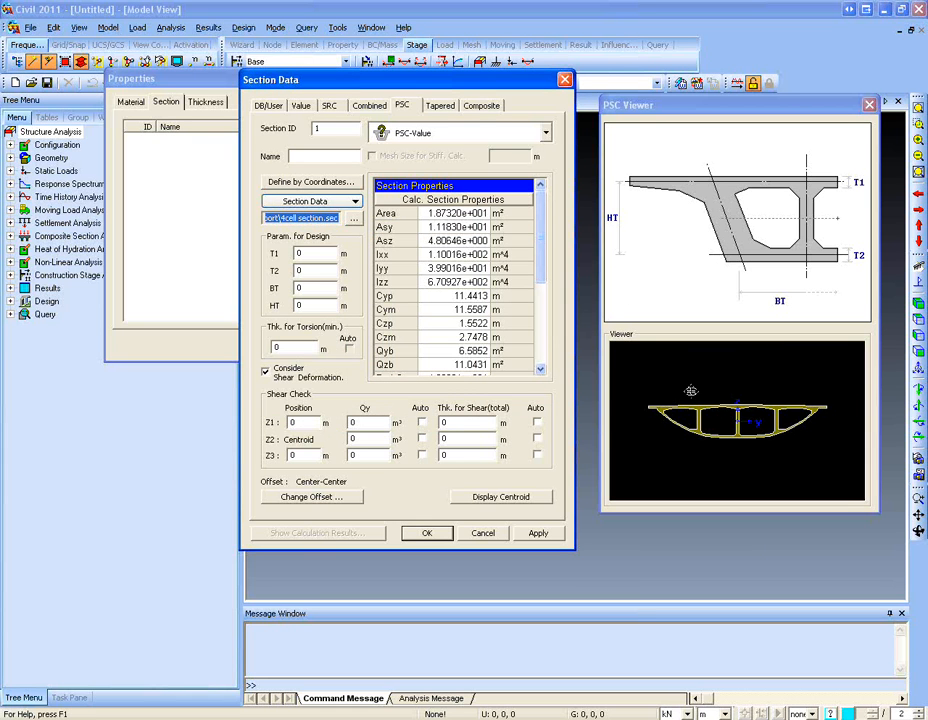
- Enable automatic calculation of Qy and thickness for shear at Z1, Z2 and Z3
double_click(325, 252)
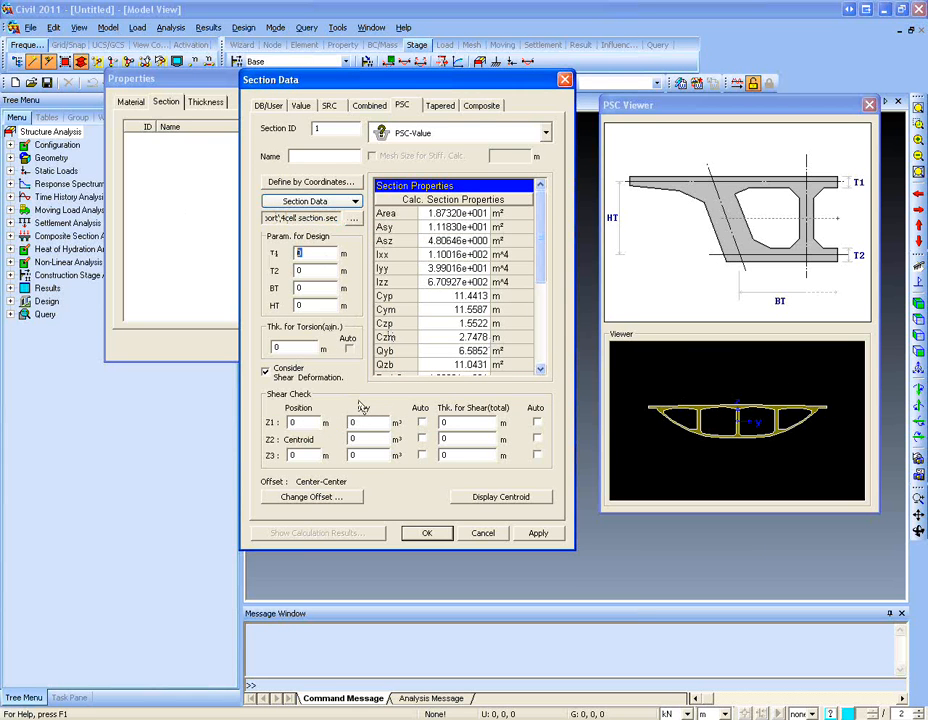
left_click(421, 422)
left_click(421, 439)
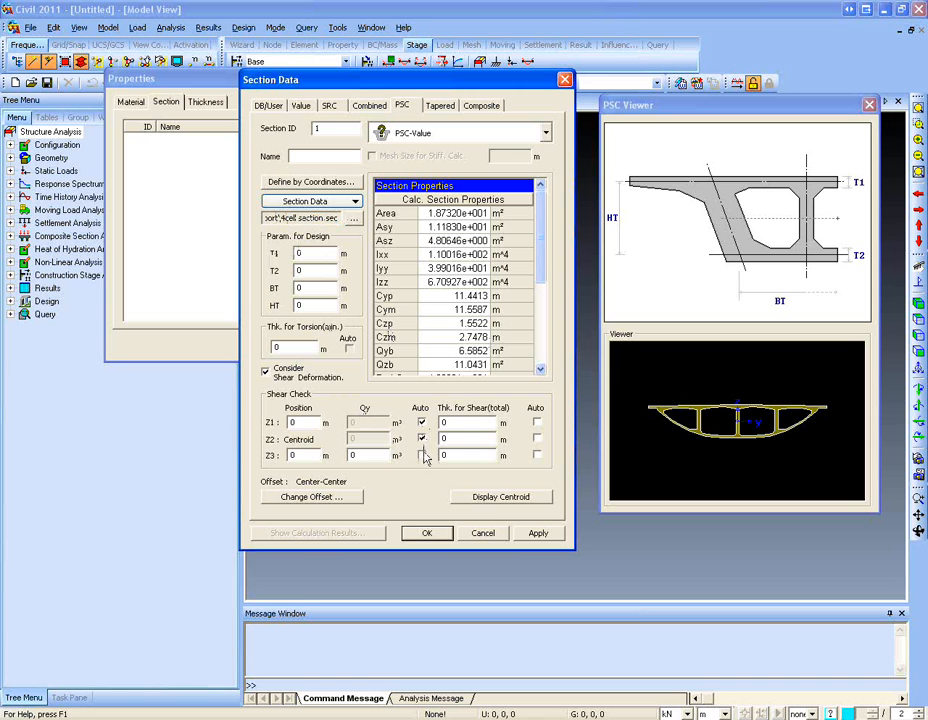
left_click(421, 455)
left_click(537, 422)
left_click(537, 439)
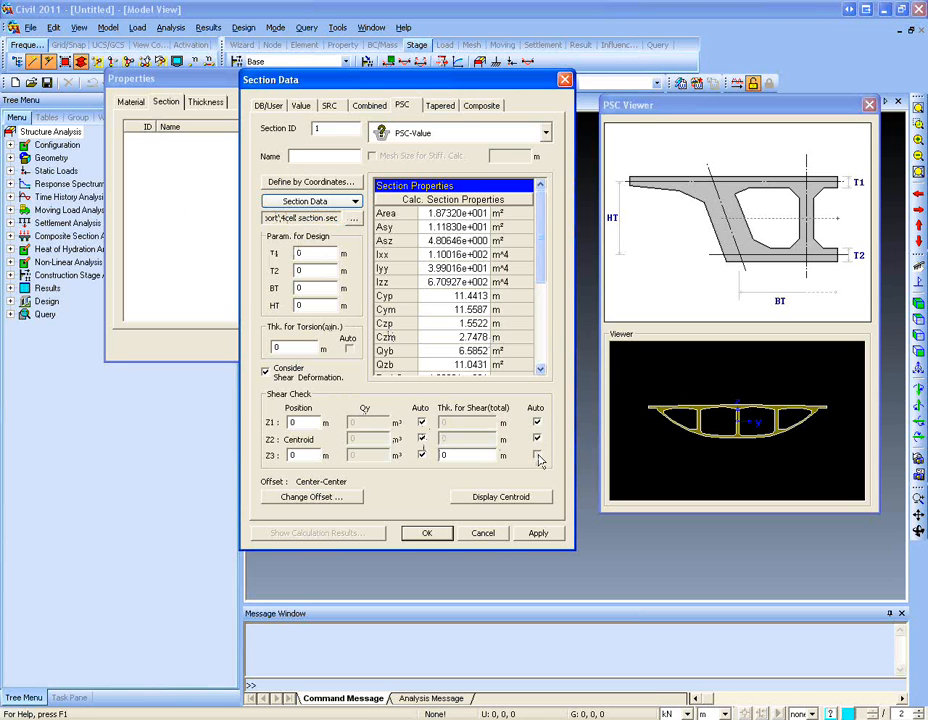
left_click(537, 456)
- Set the design parameters T1 and T2 to .5 m, BT to 12 m and HT to 2 m, with a torsion thickness of .5 m
double_click(298, 346)
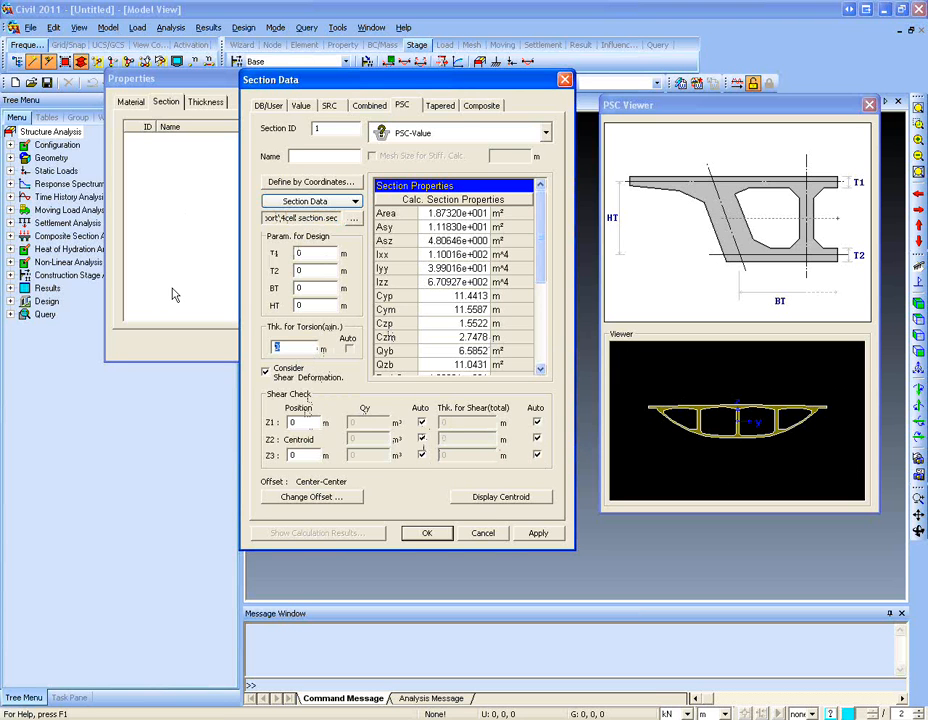
double_click(313, 253)
type(".")
type("12")
key("Tab")
type("2")
left_click(425, 533)
key("Return")
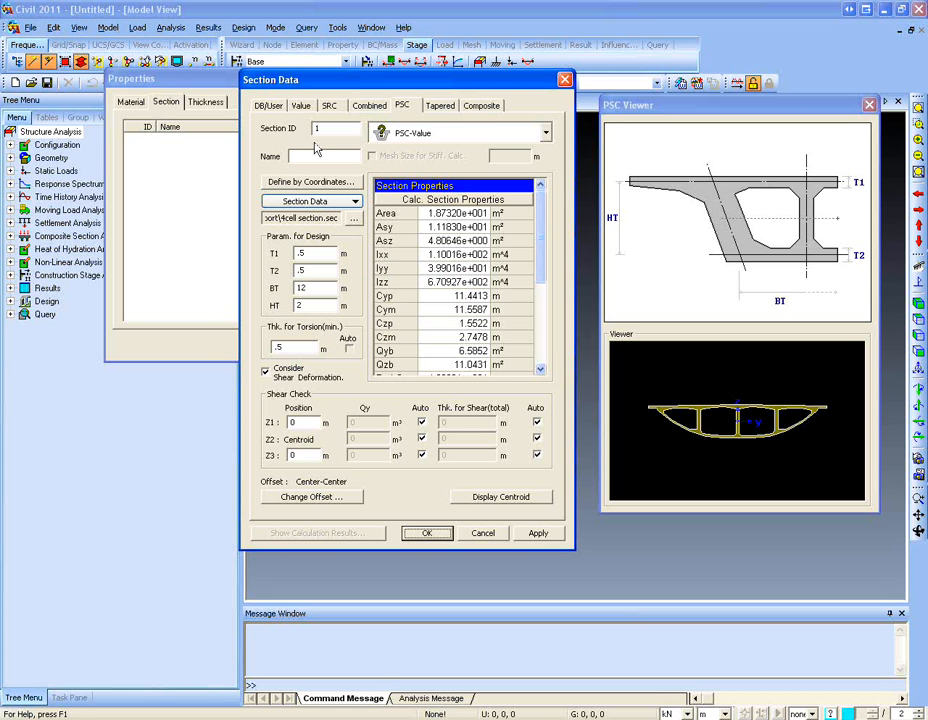
- Name the section "section" and set the shear check position Z1 to .2 m with automatic Qy
left_click(320, 153)
left_click(427, 533)
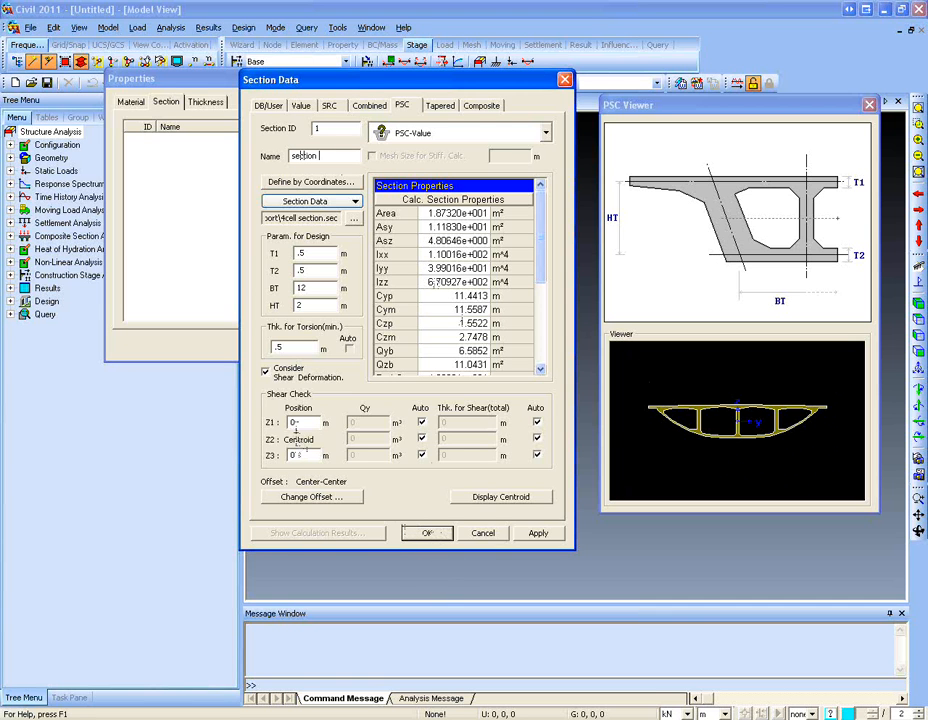
type(".2")
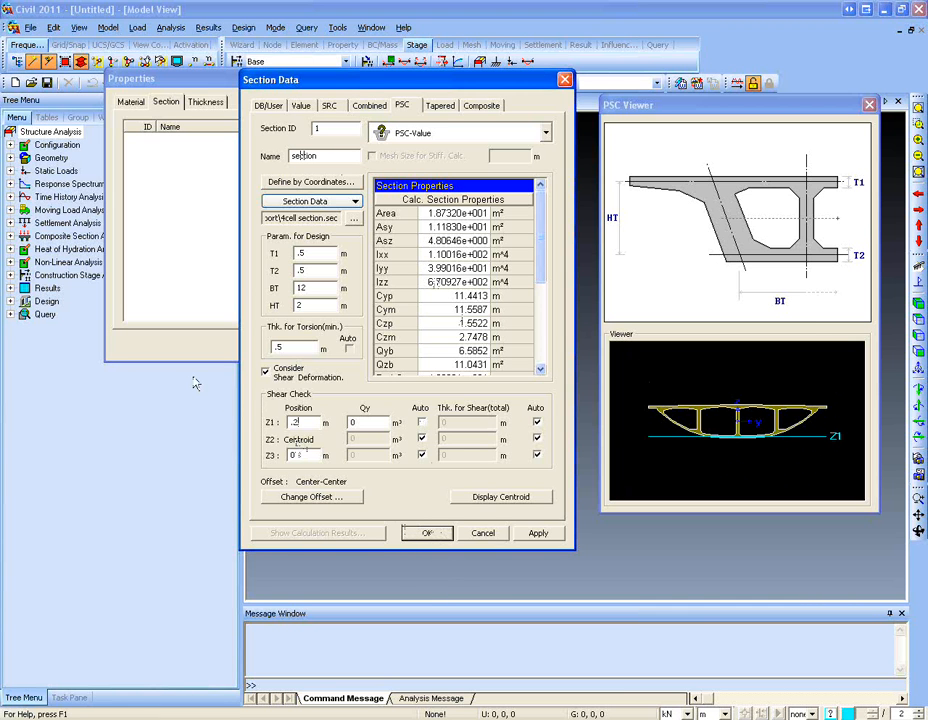
left_click(422, 423)
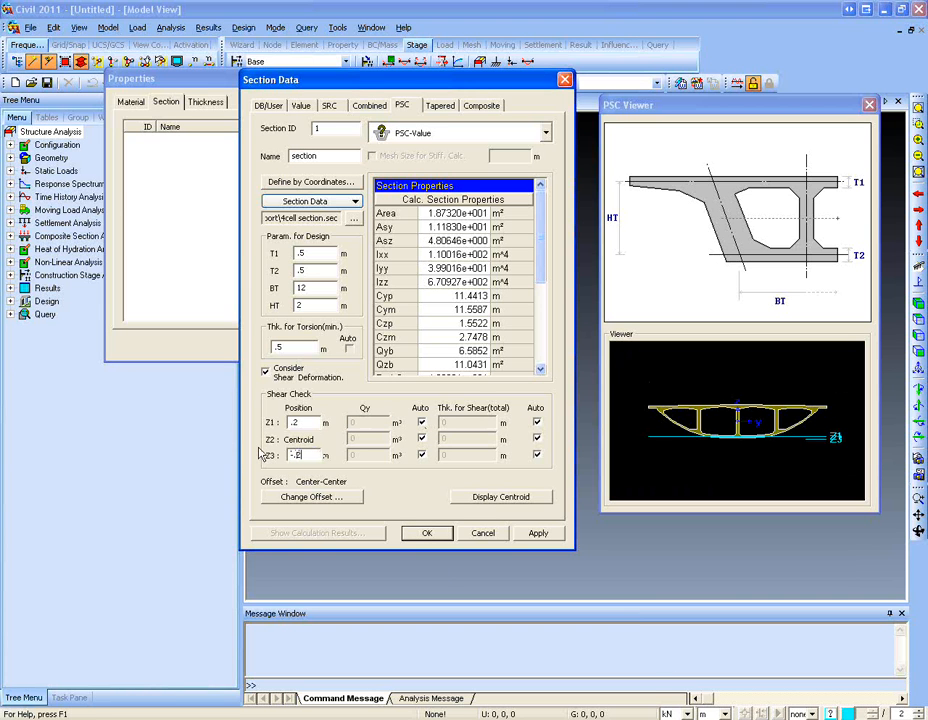
- Enter the Z3 shear check position, save the PSC-Value section and close the section properties
type("-2")
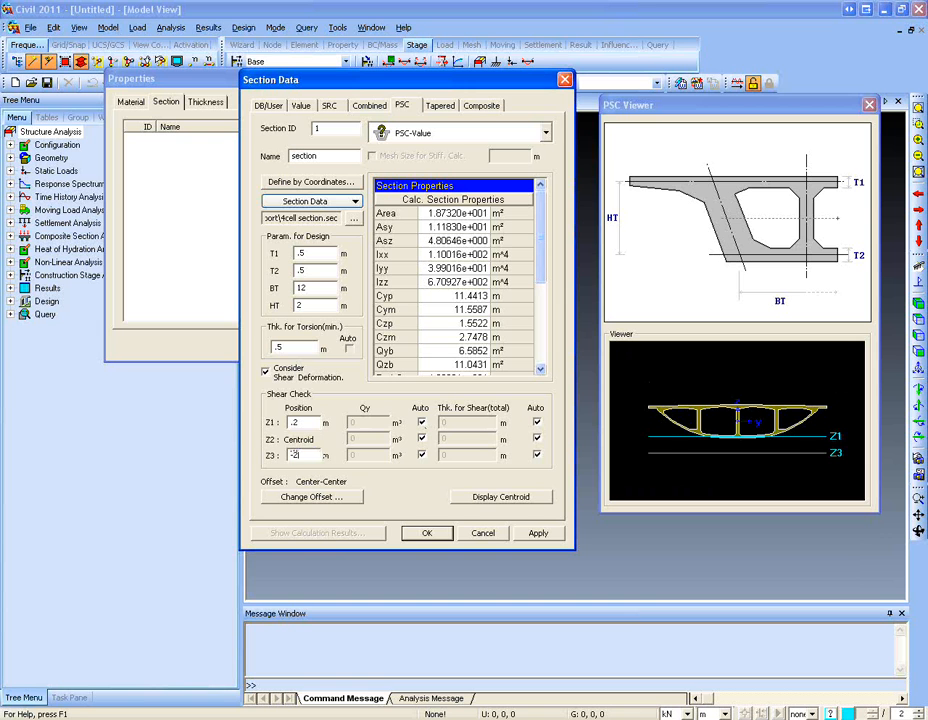
key("BackSpace")
left_click(426, 533)
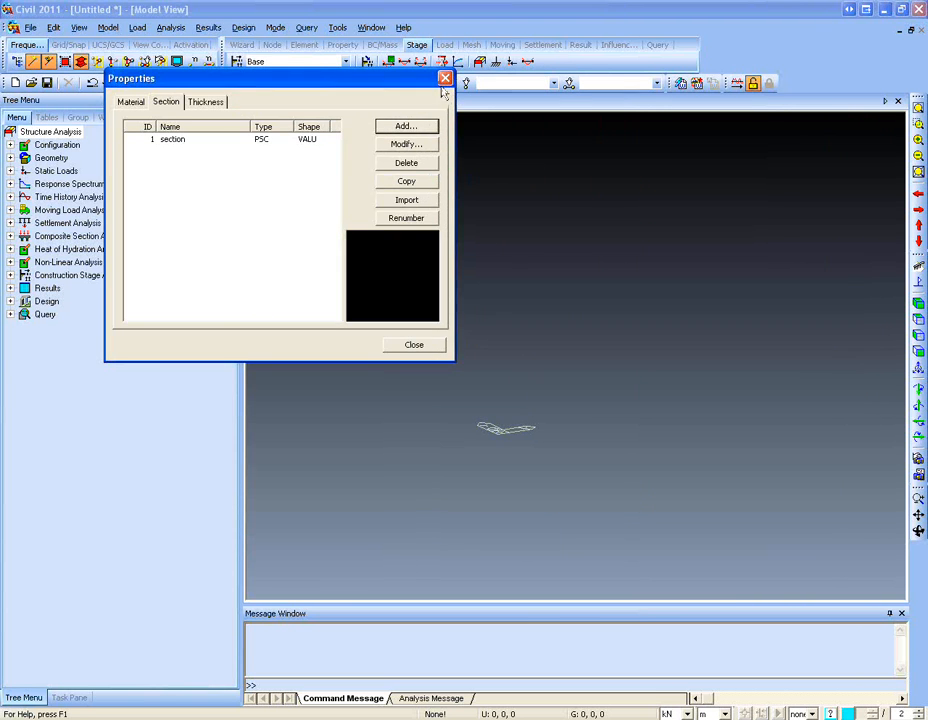
key("Escape")
- Create a beam with the Beam Wizard using distances 10@2, material 1 and section 1, without saving the project
left_click(107, 27)
mouse_move(144, 65)
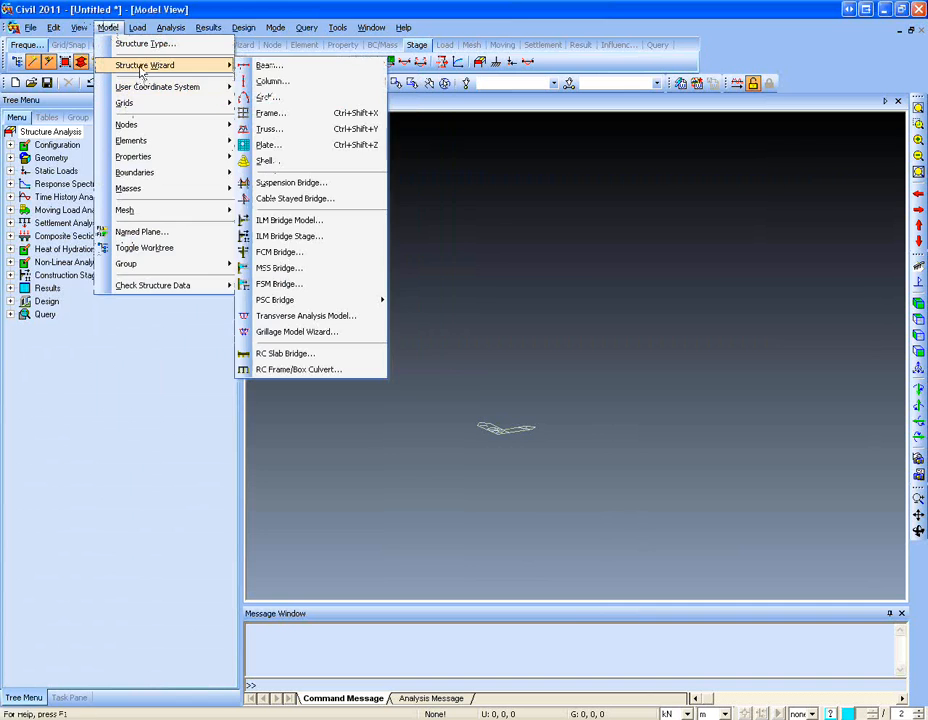
left_click(260, 64)
left_click_drag(167, 46, 179, 45)
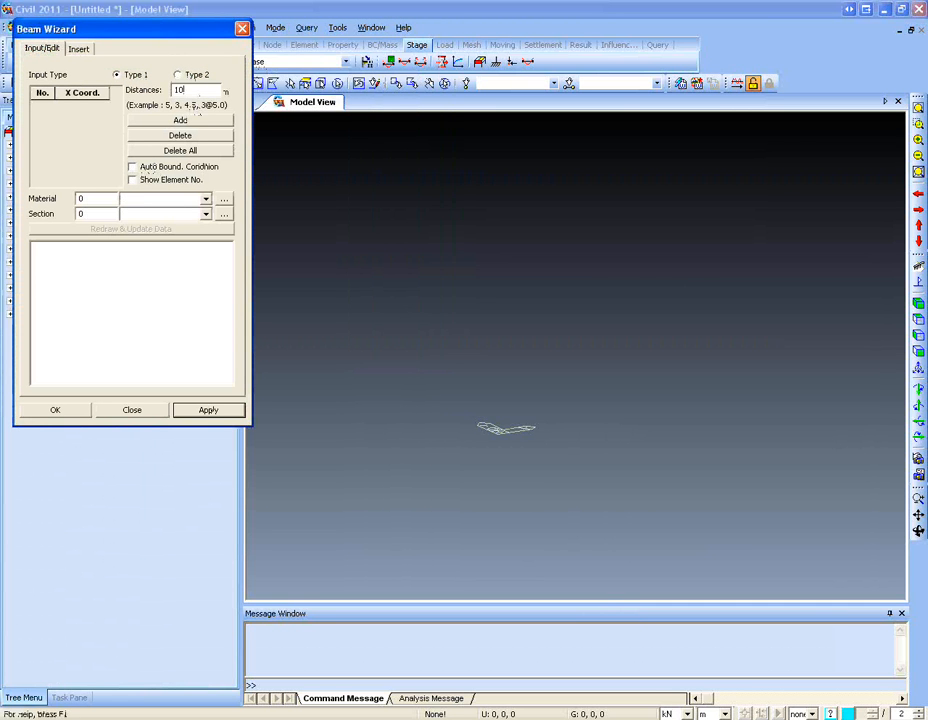
type("1")
mouse_move(84, 198)
left_mouse_down()
mouse_move(55, 198)
mouse_move(52, 208)
left_mouse_up()
type("1")
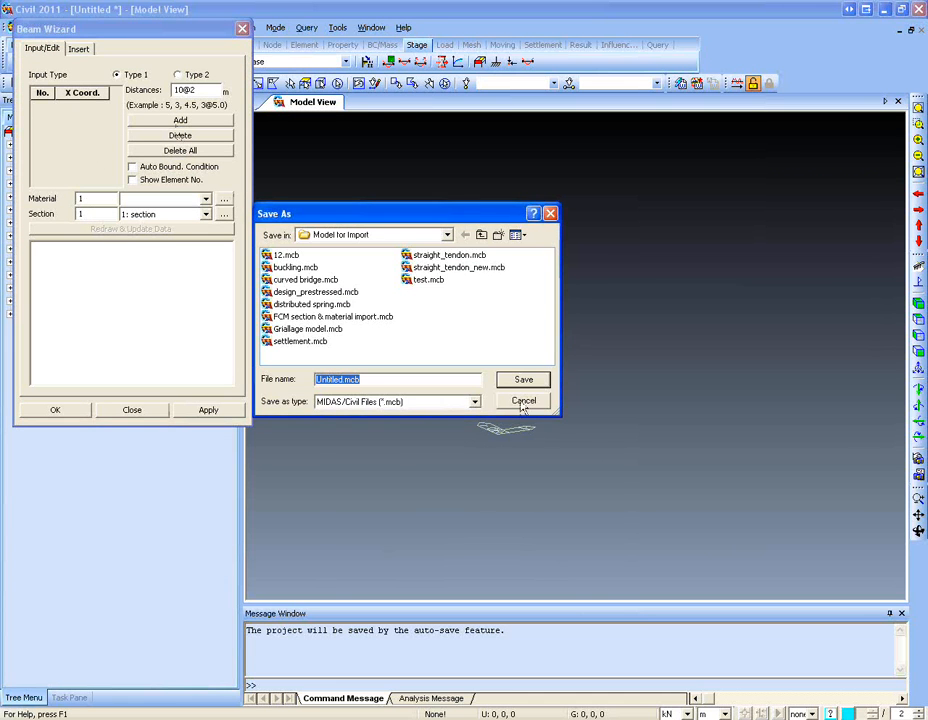
left_click(521, 404)
left_click(198, 120)
left_click(62, 410)
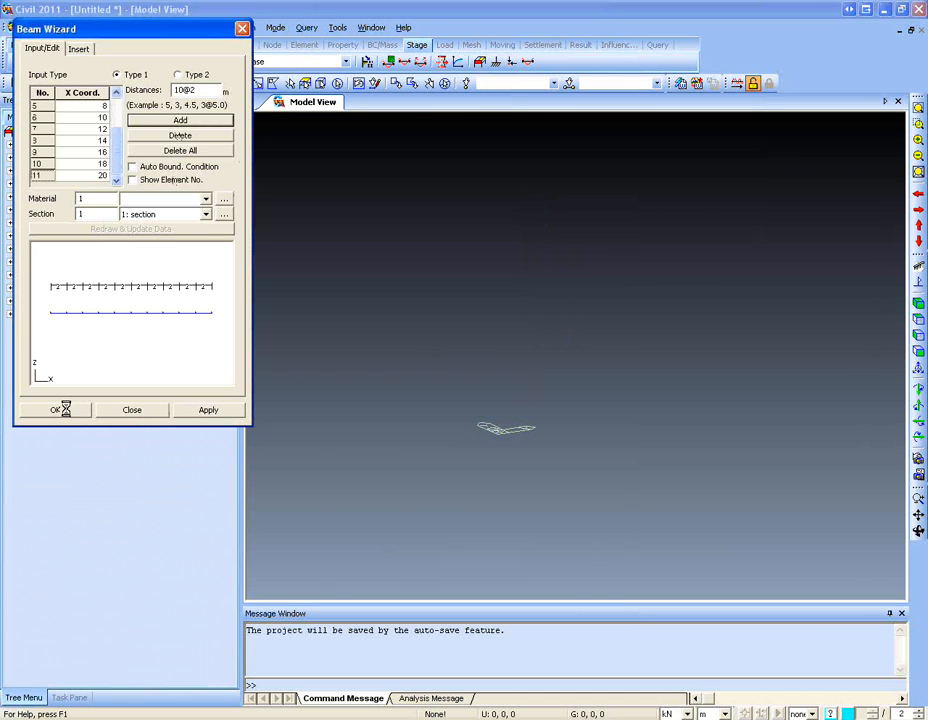
- Examine the rendered four-cell beam from several 3D viewing angles
middle_click_drag(489, 375, 466, 420, "ctrl")
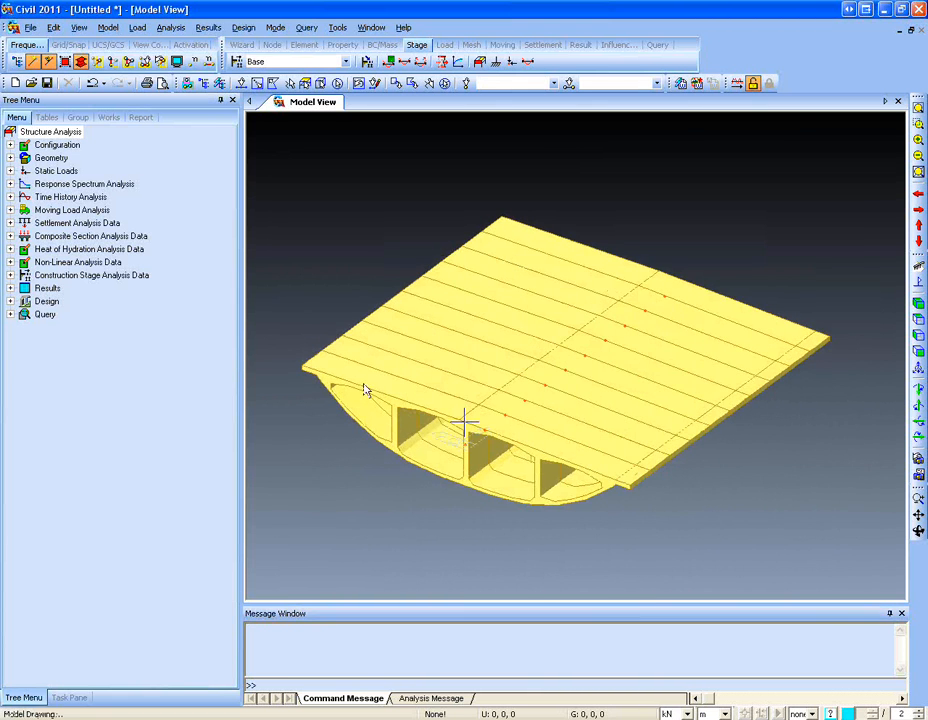
left_click(919, 318)
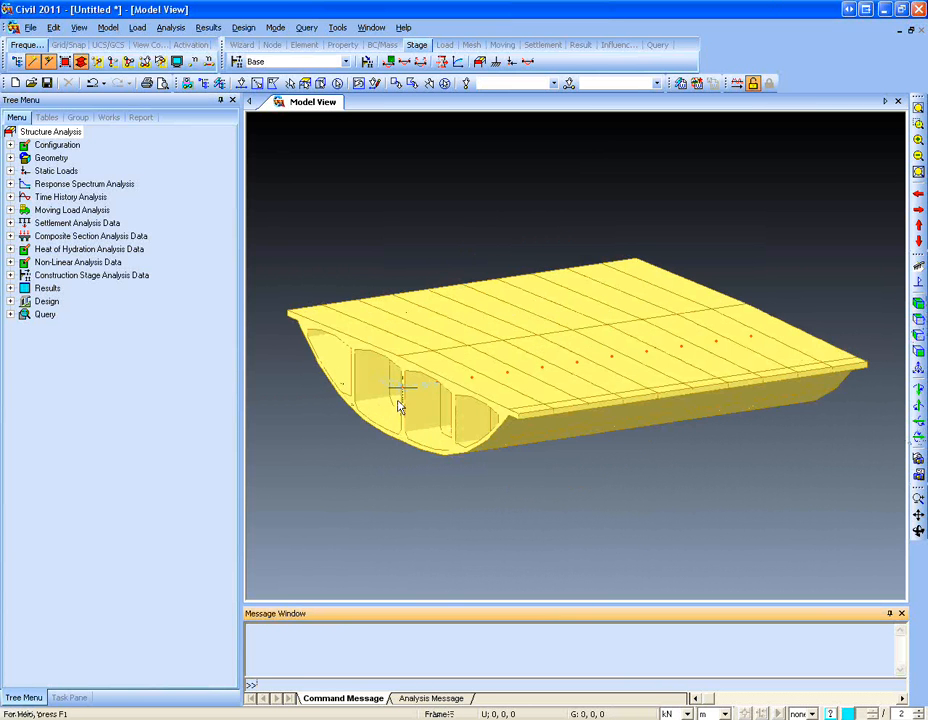
middle_click_drag(398, 405, 420, 416, "ctrl")
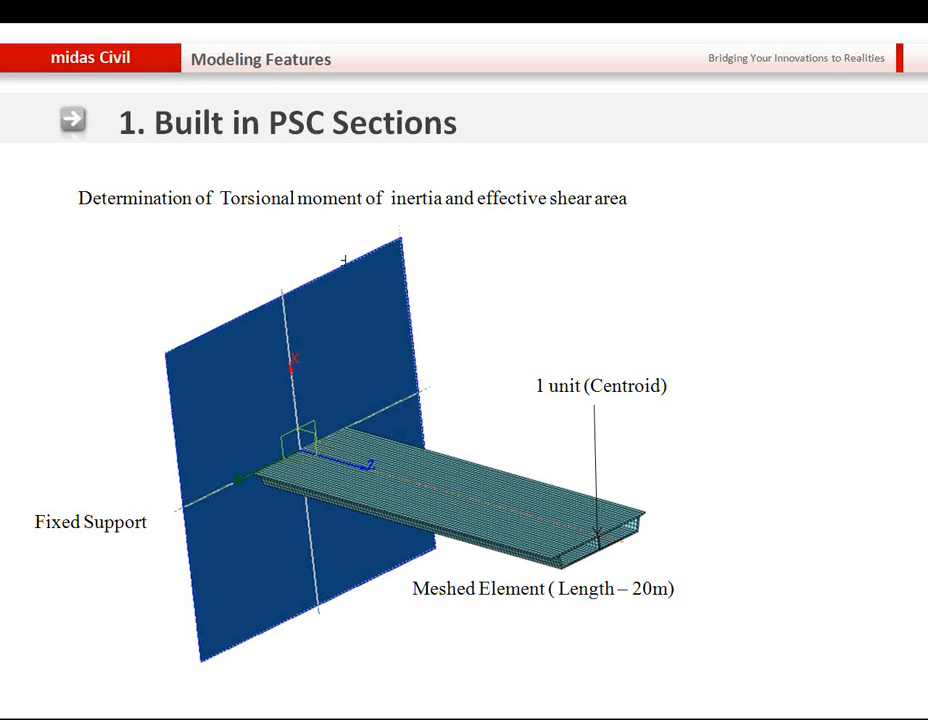
key("Right")
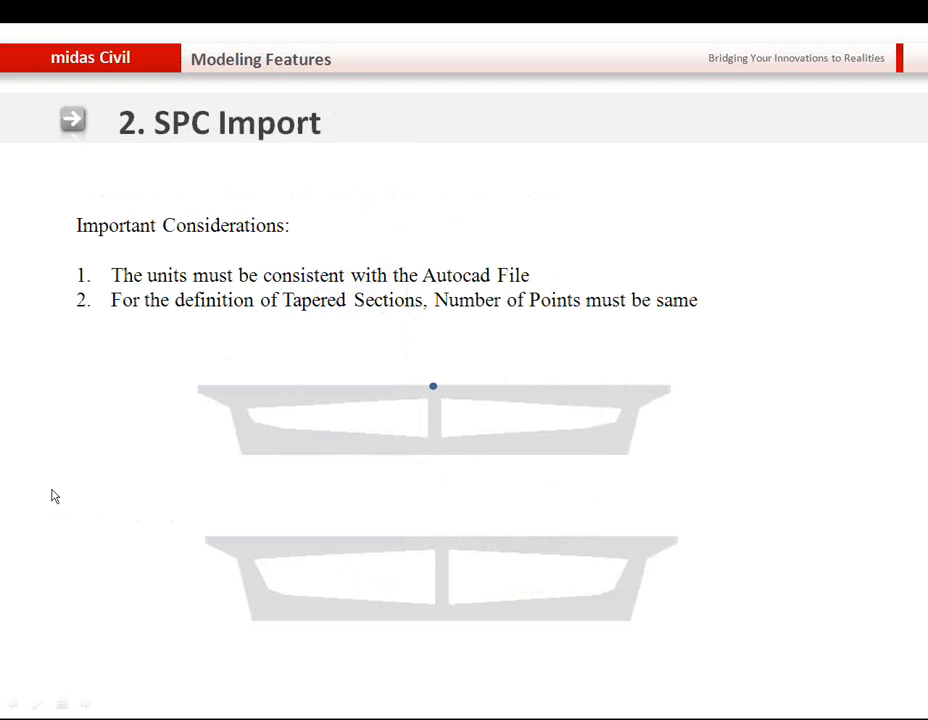
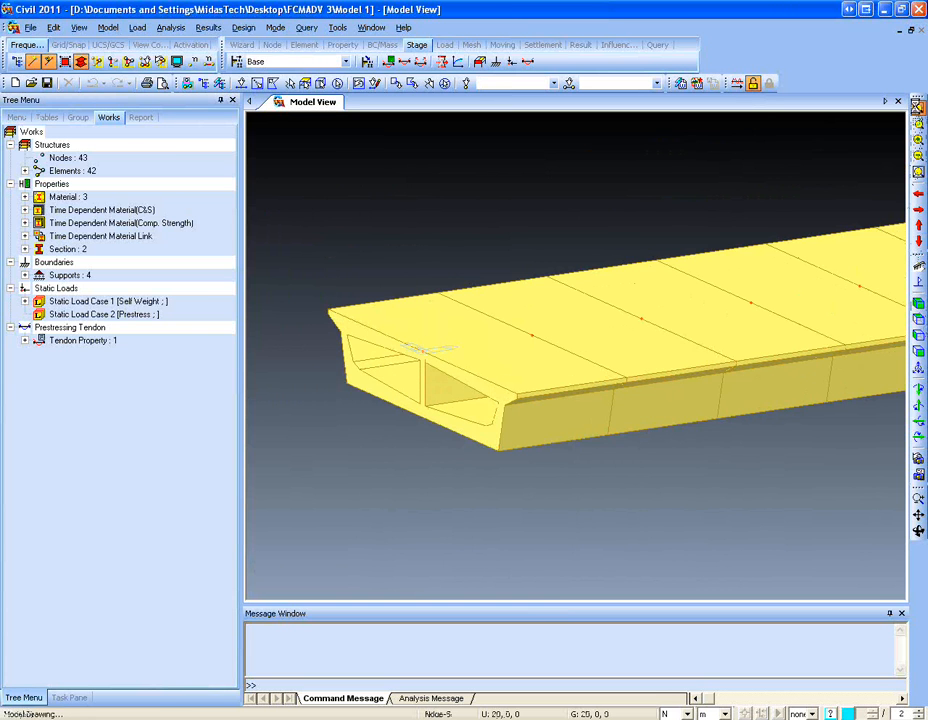
- Examine the deck, piers and span layout of the bridge in Model 1 as a whole and in front view
left_click(918, 106)
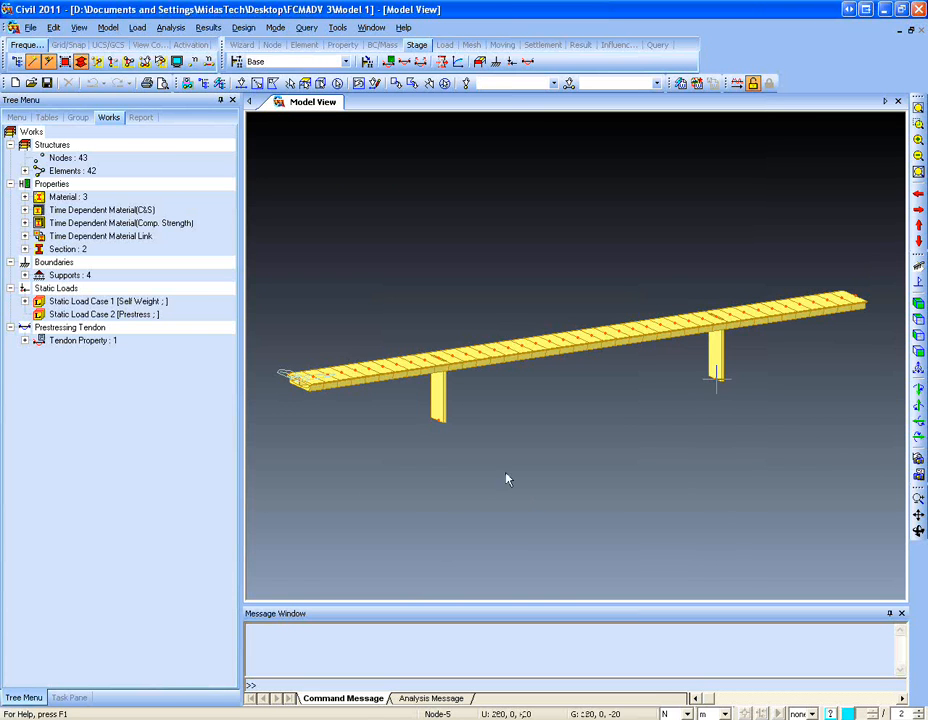
left_click(918, 352)
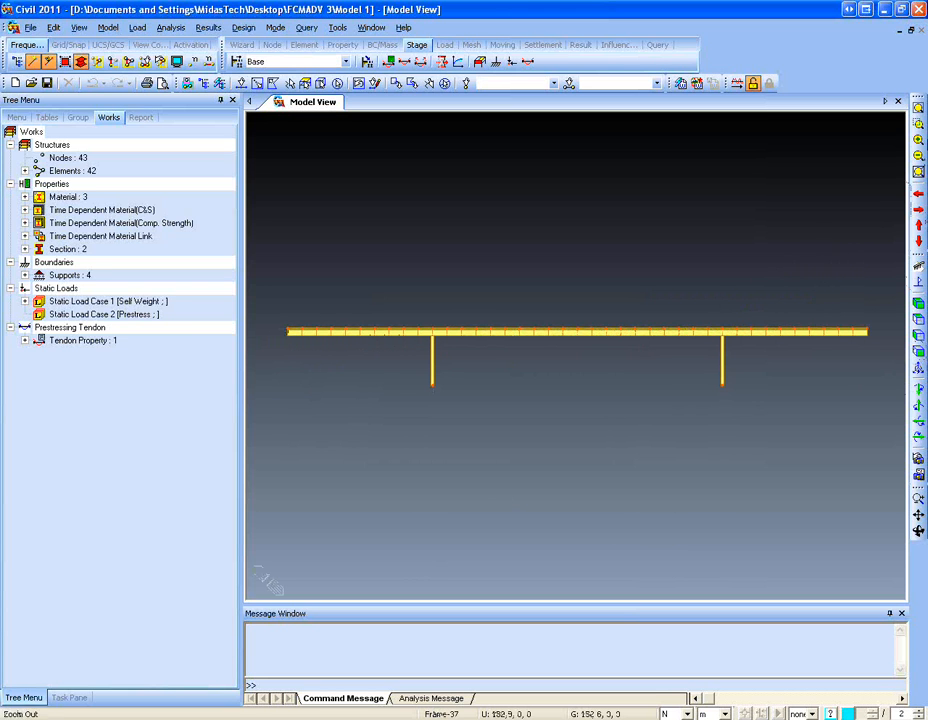
left_click(918, 122)
left_click(280, 311)
left_click(502, 402)
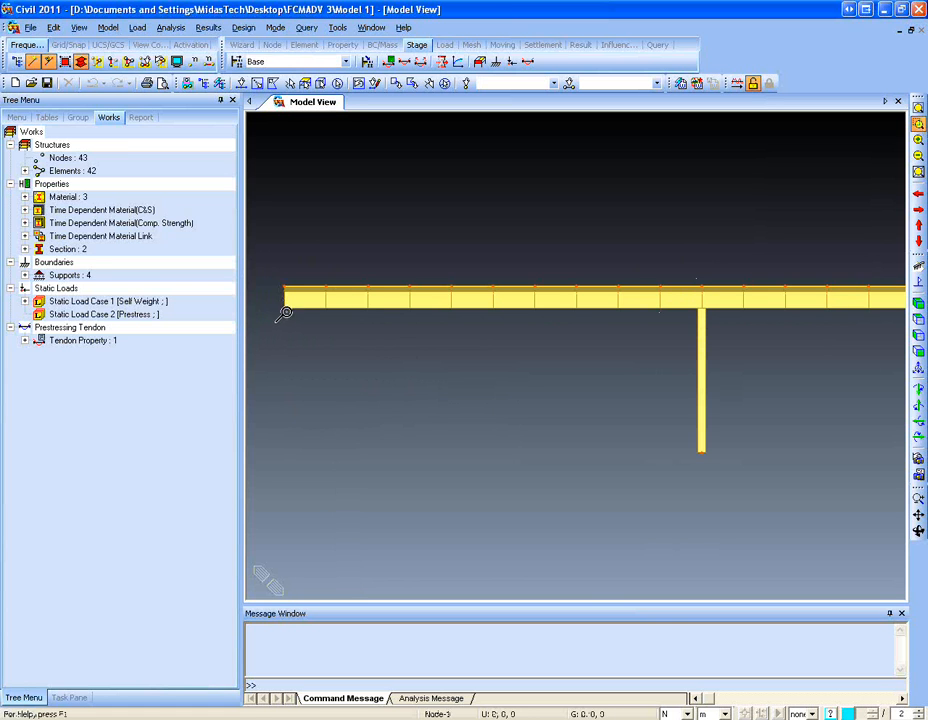
middle_click_drag(640, 357, 545, 358)
scroll(545, 360, "down", 5)
middle_click_drag(602, 394, 475, 395)
scroll(475, 394, "down", 2)
middle_click_drag(541, 394, 509, 394)
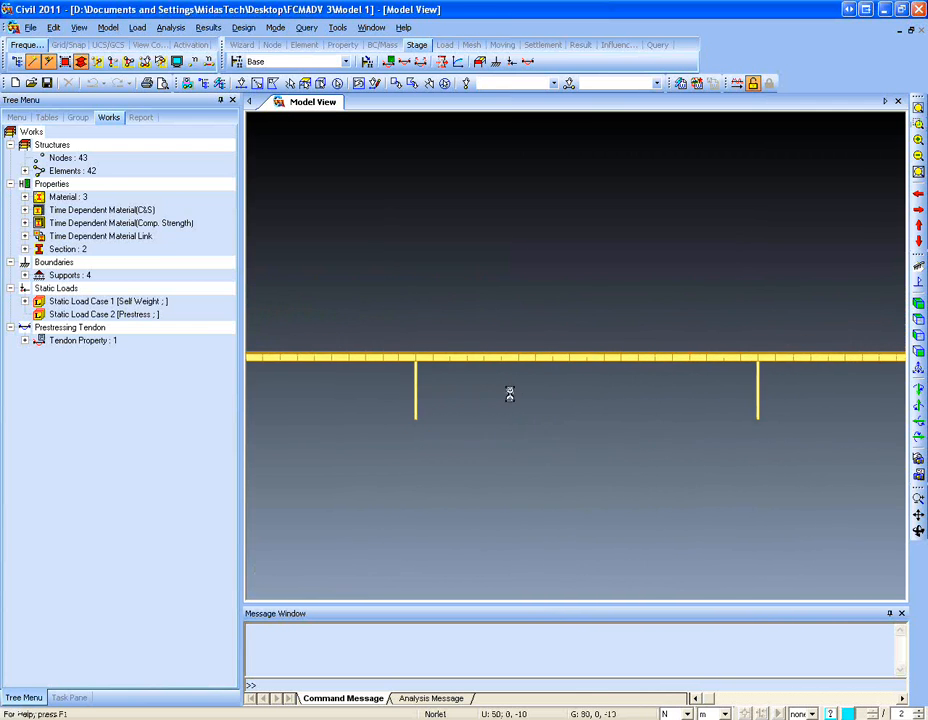
scroll(400, 388, "down", 1)
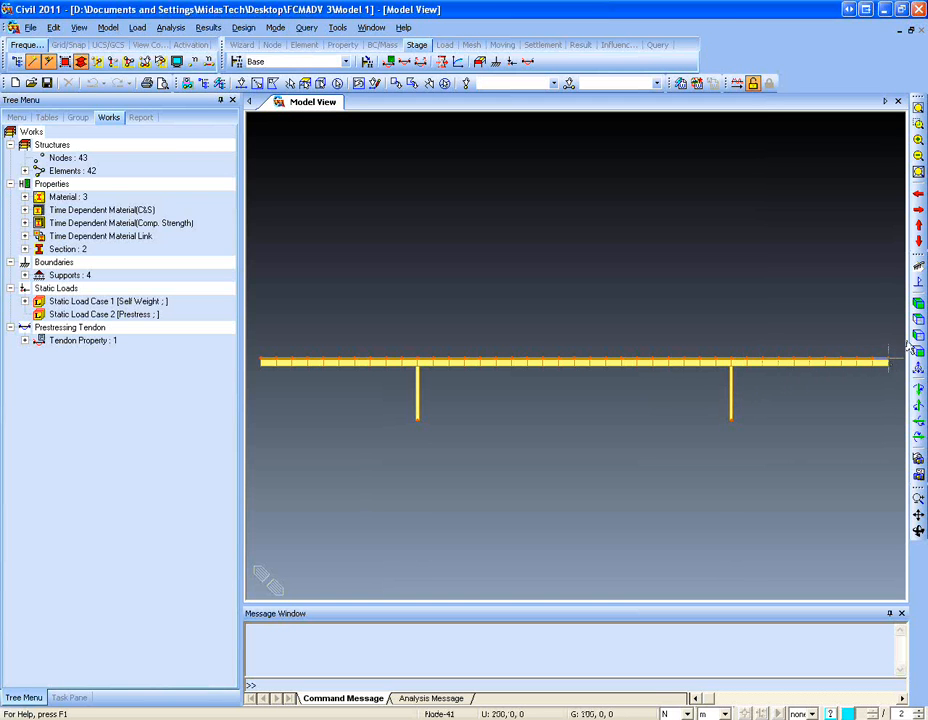
- Open the PSC Bridge span information, name the girder span 1 and assign elements 1 to 10 by selection
left_click(107, 27)
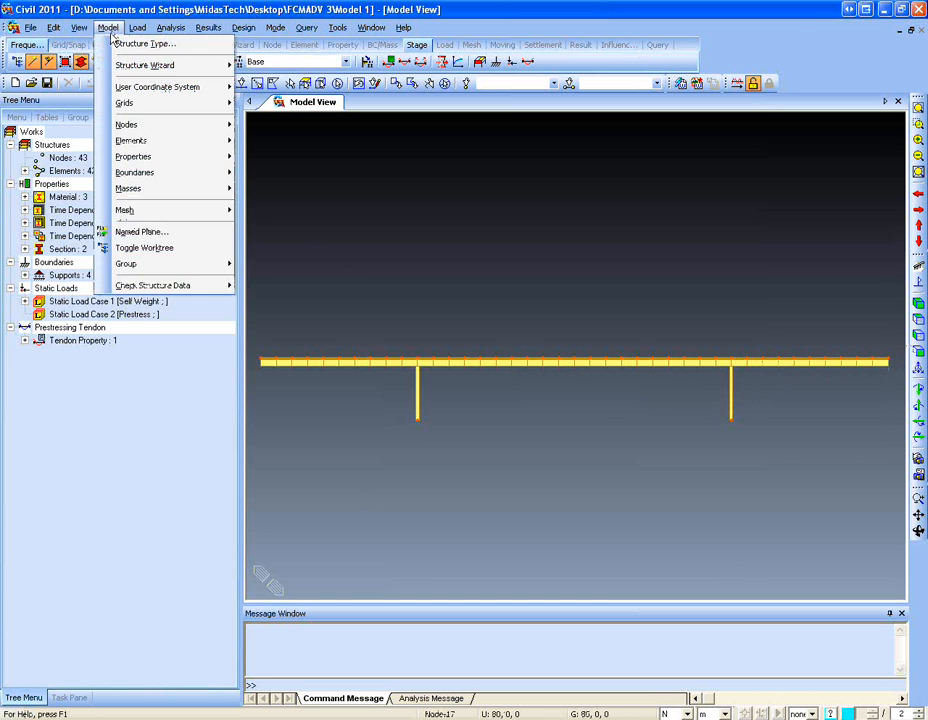
mouse_move(125, 68)
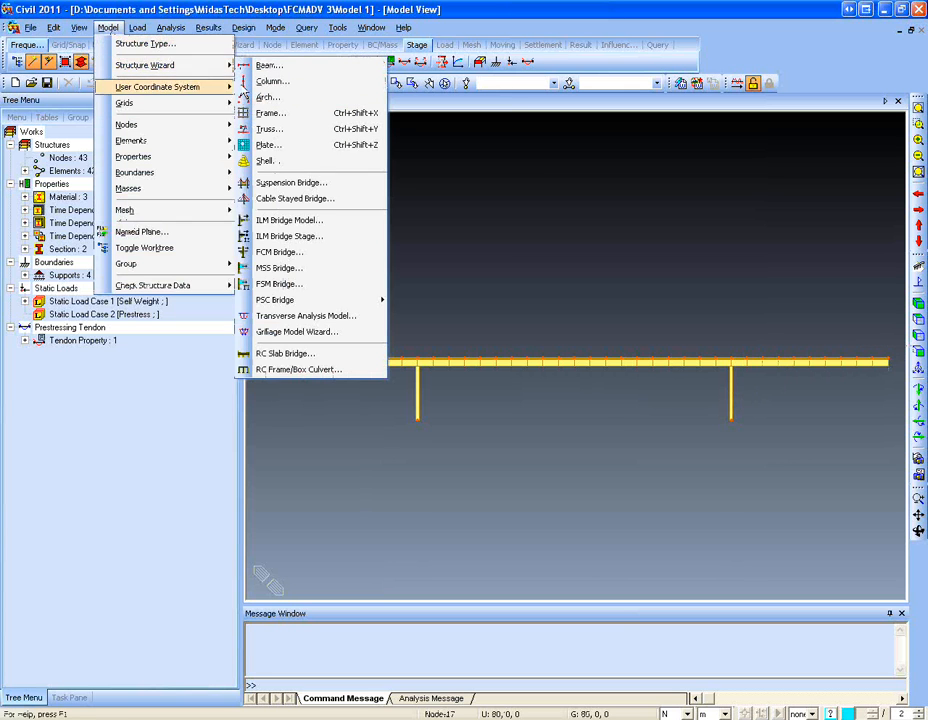
mouse_move(314, 302)
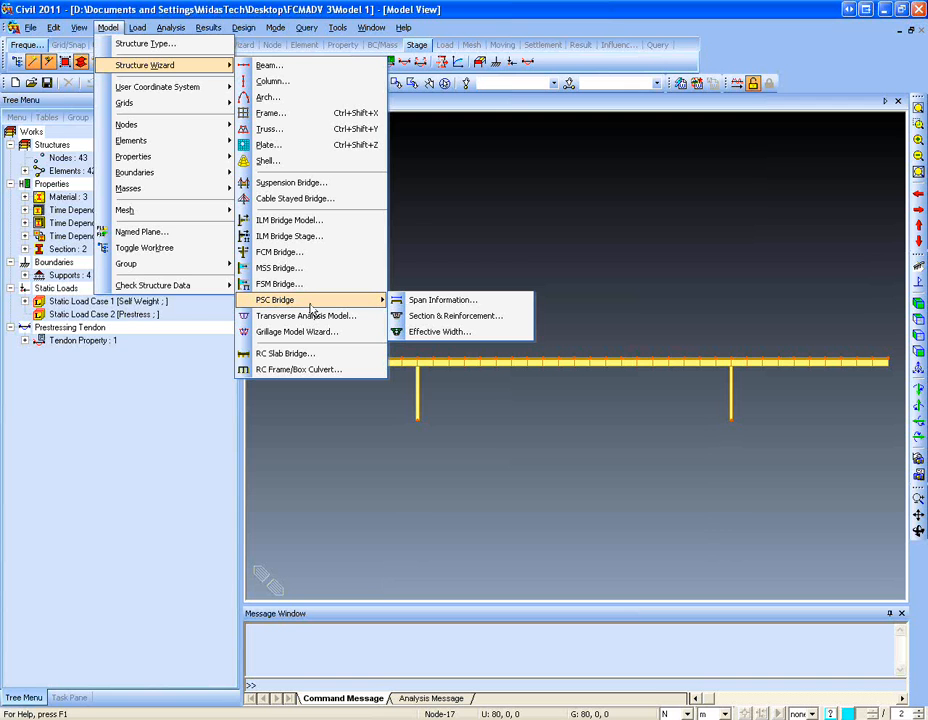
left_click(397, 304)
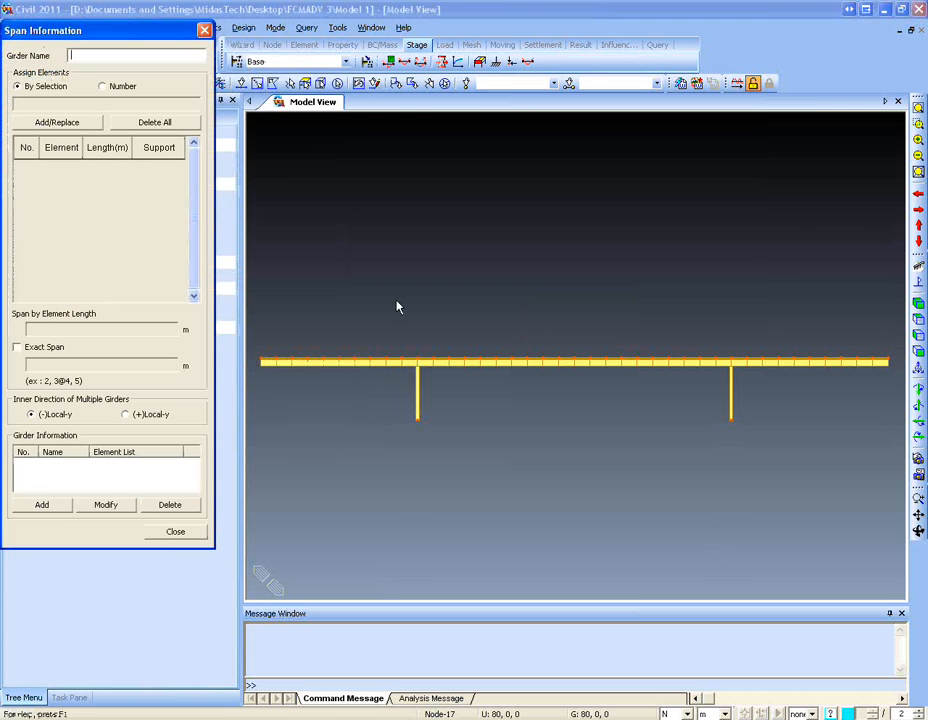
left_click(242, 83)
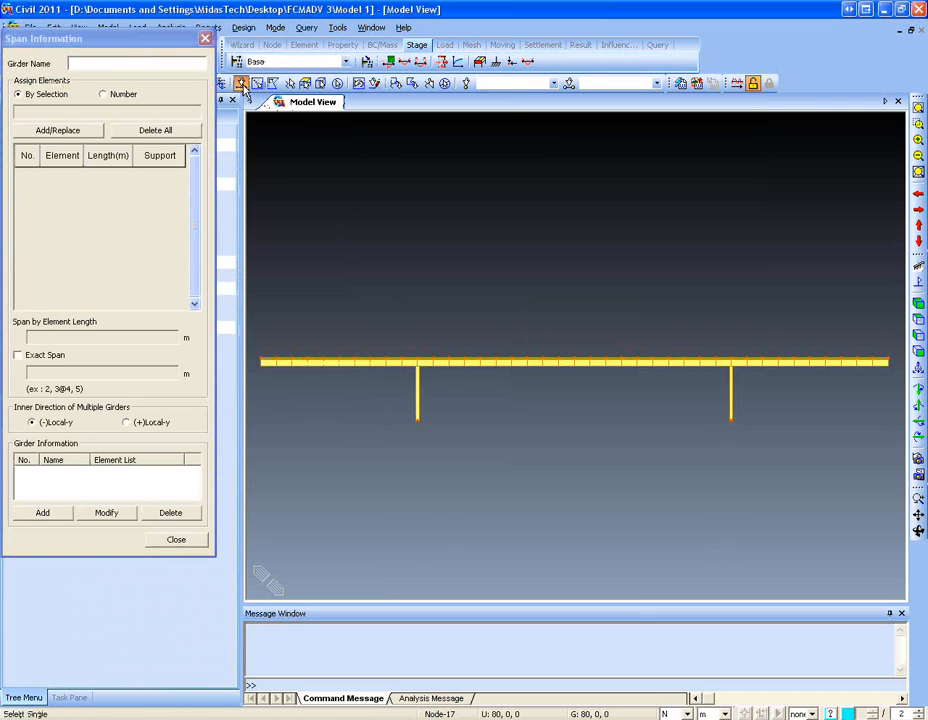
left_click_drag(410, 368, 250, 322)
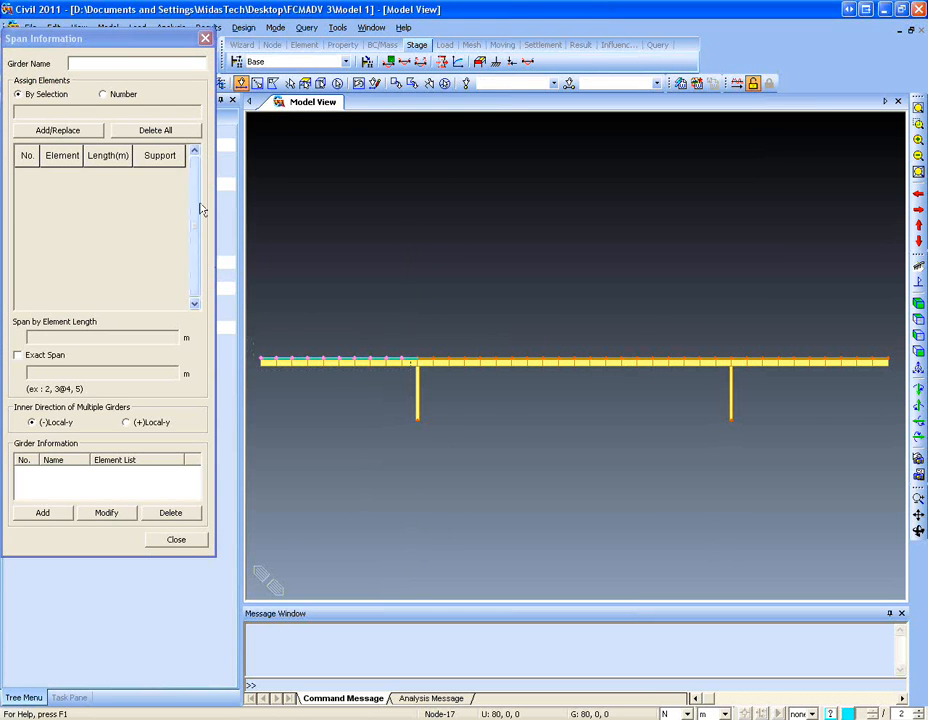
left_click_drag(130, 44, 148, 45)
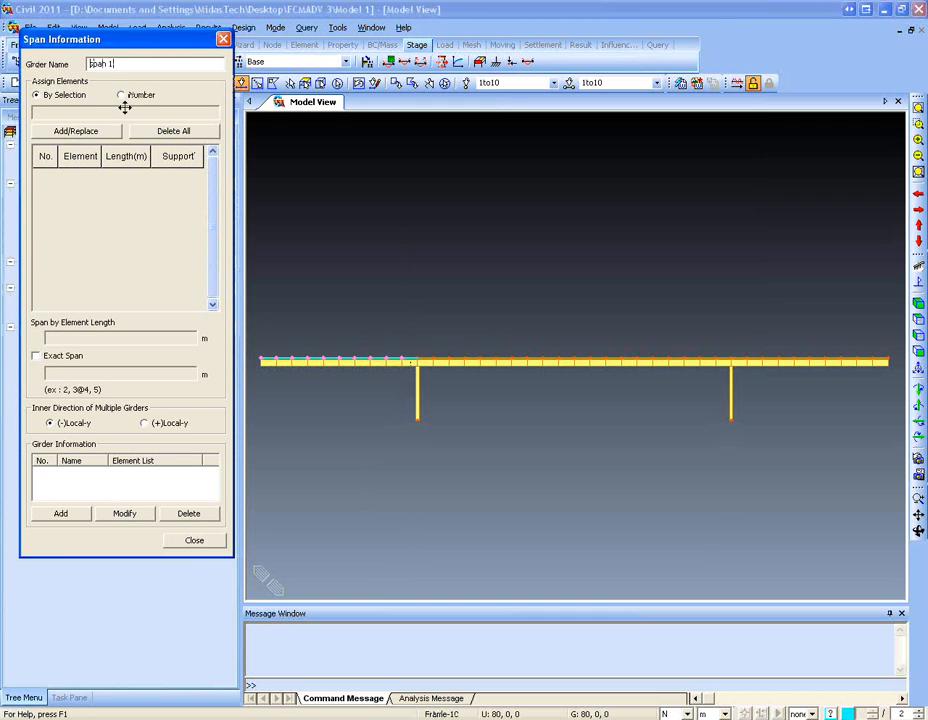
left_click(76, 131)
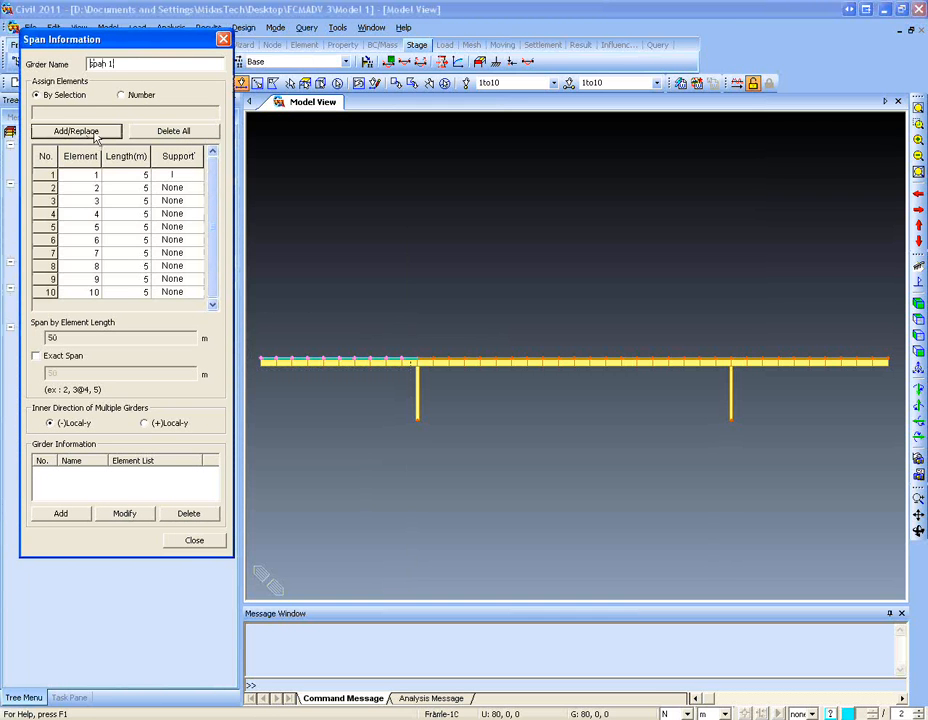
- Set the support of element 10 to J and add span 1 to the girder information
left_click(190, 292)
left_click(177, 325)
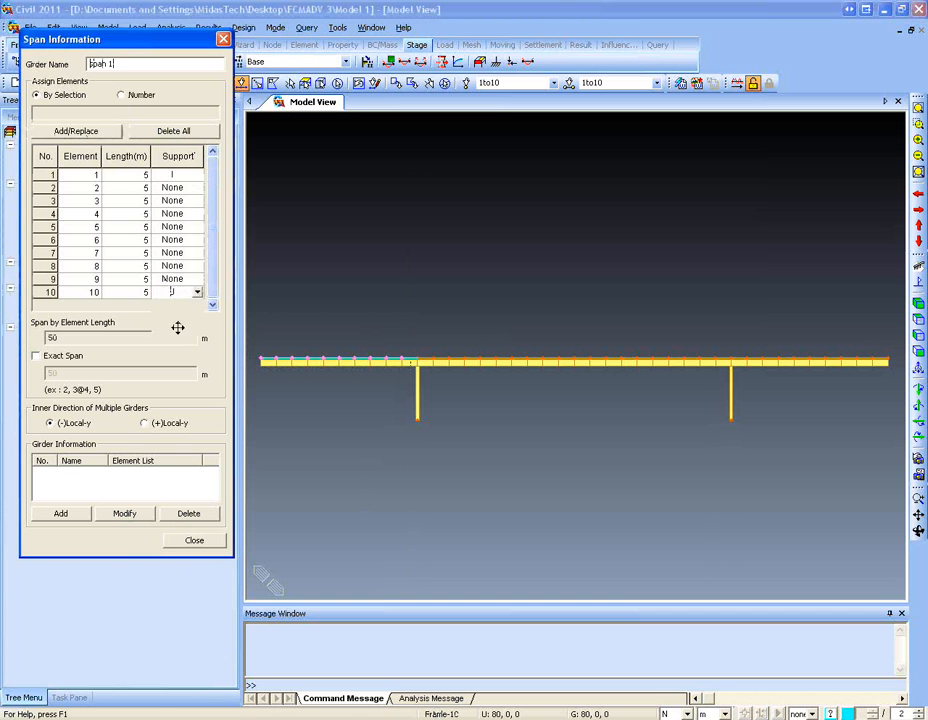
left_click(172, 266)
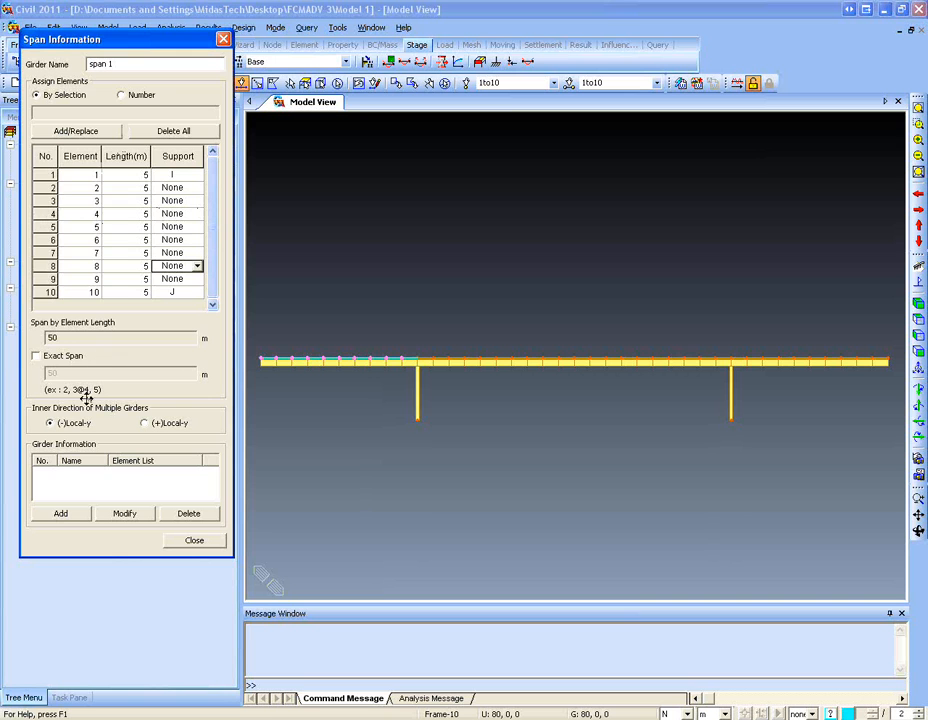
left_click(60, 511)
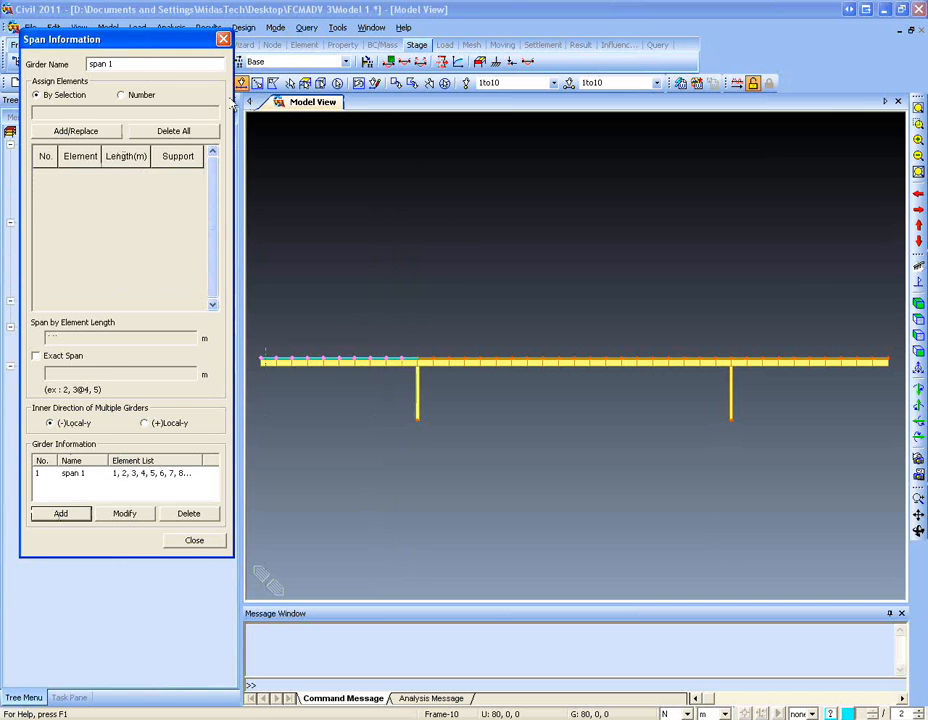
- Name the next girder span 2 and assign elements 11 to 30, between the two piers, by selection
left_click(147, 64)
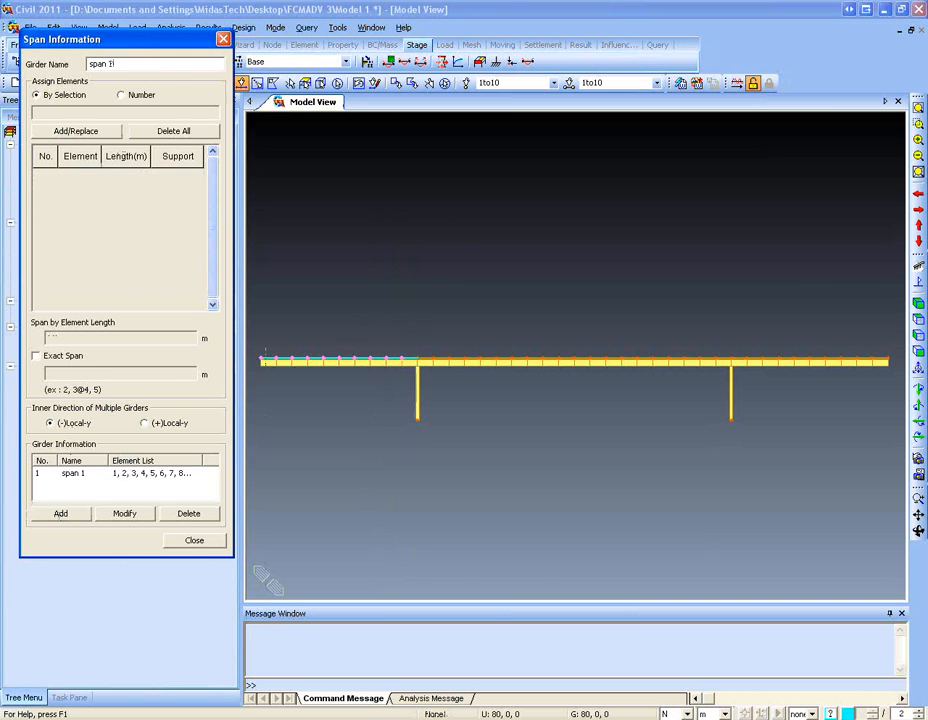
left_click(443, 83)
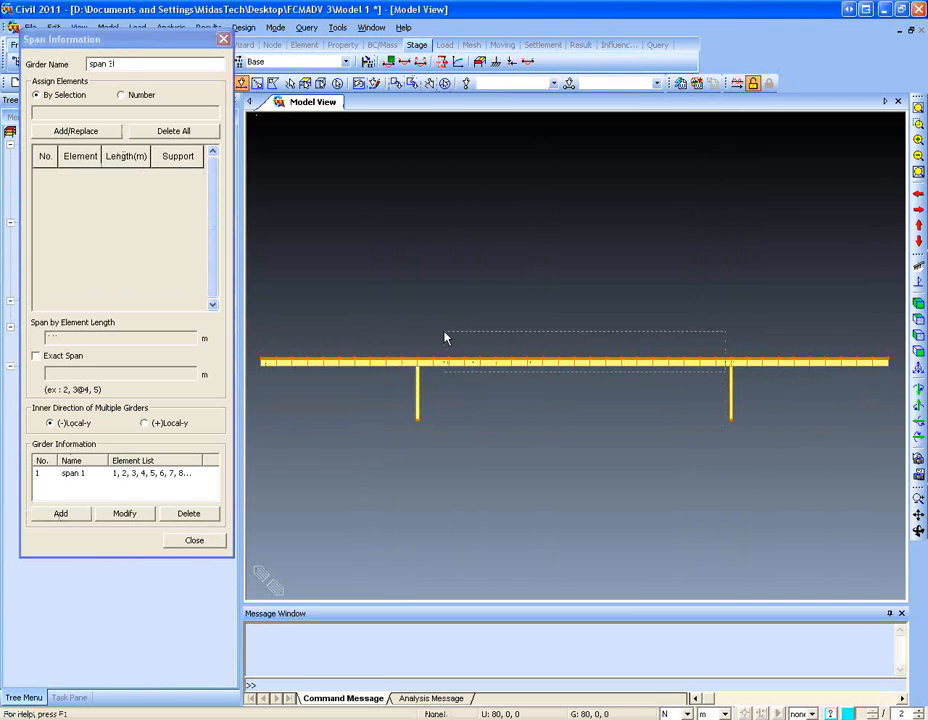
left_click_drag(445, 338, 425, 325)
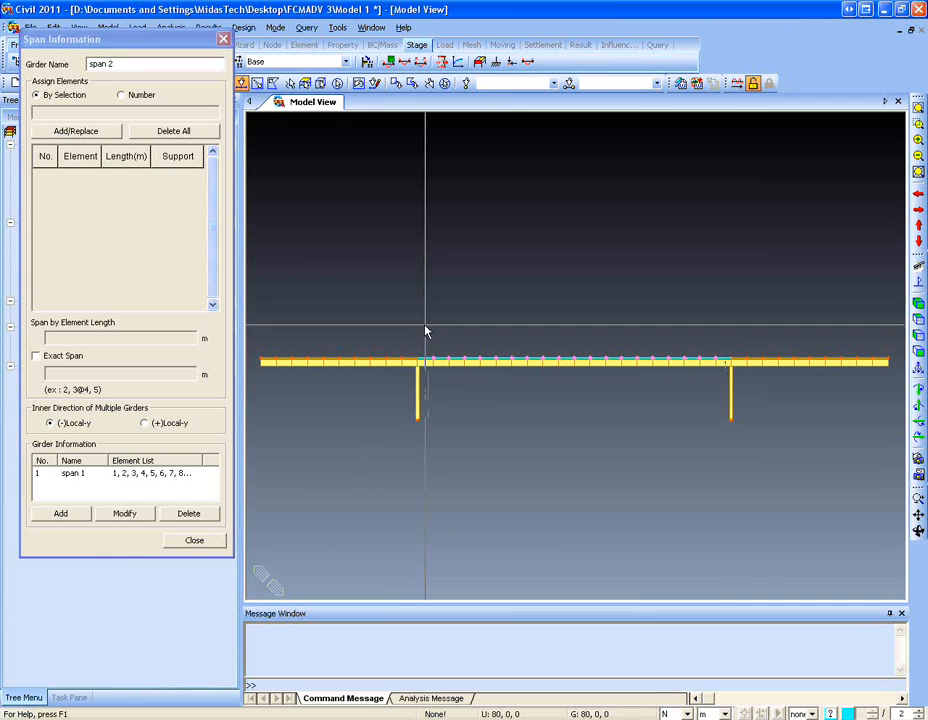
left_click(88, 133)
- Set the supports of element 11 to I and element 30 to J, and add span 2 to the girder information
left_click(197, 176)
left_click(197, 201)
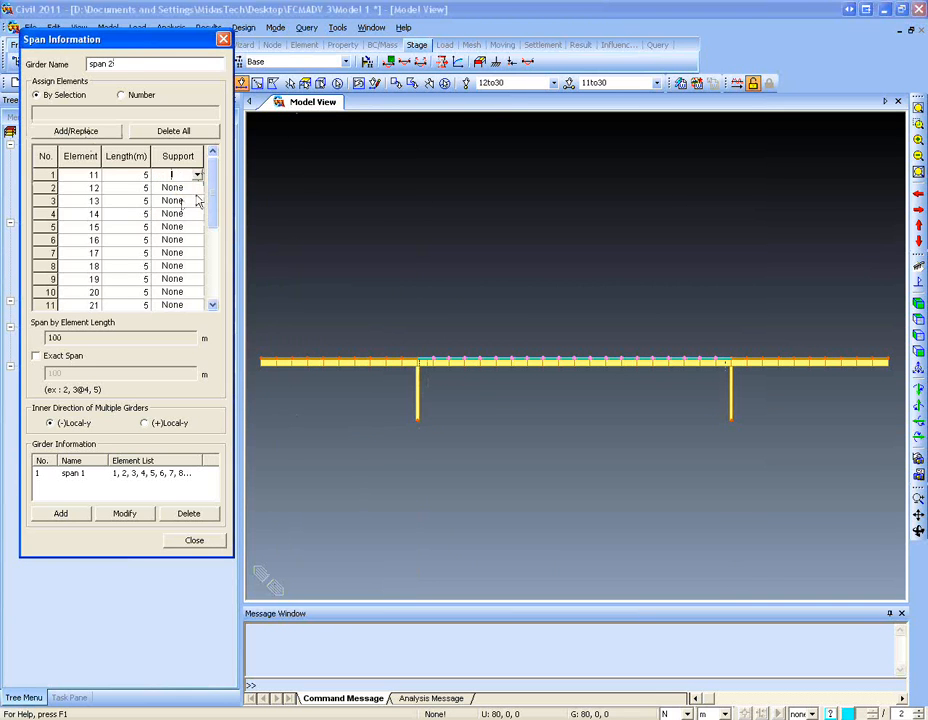
left_click_drag(213, 192, 210, 316)
left_click(192, 293)
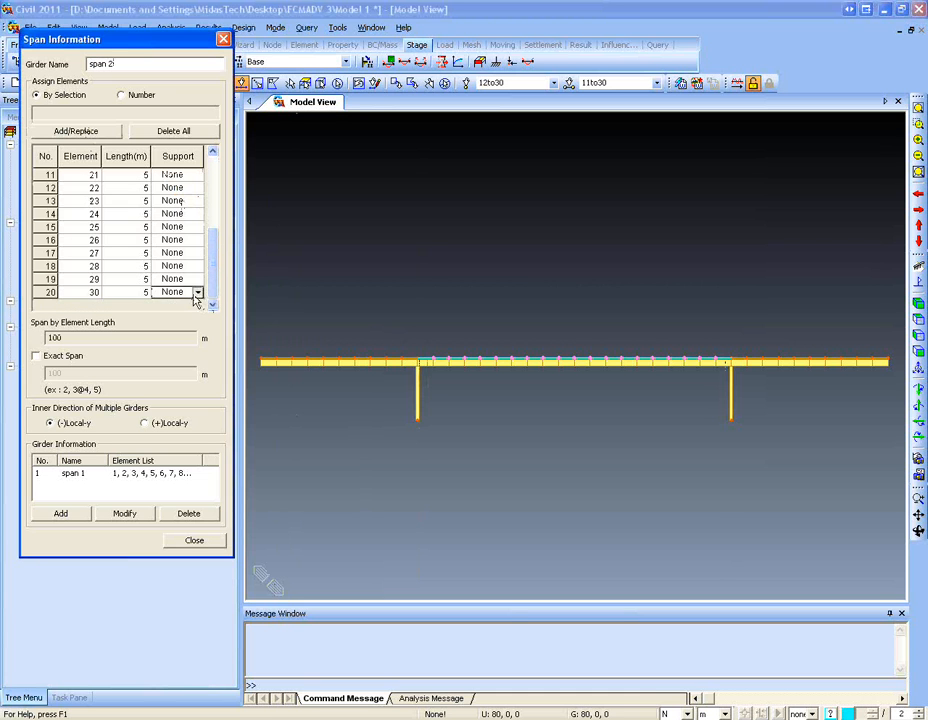
left_click(197, 292)
left_click(178, 323)
left_click(60, 513)
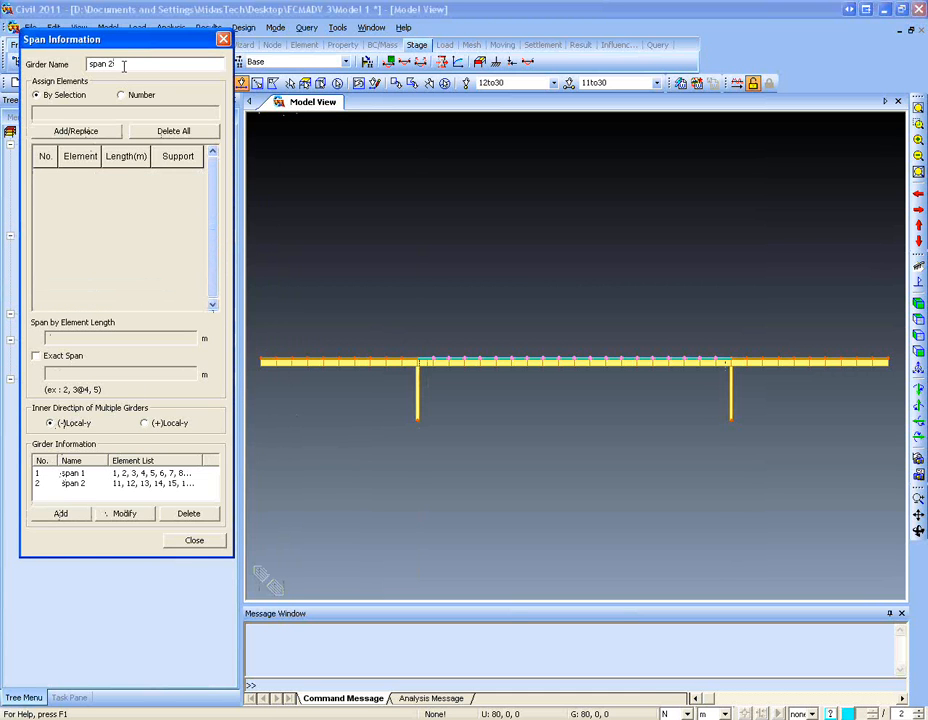
- Name the third girder span 3 and assign elements 31 to 40, beyond the second pier, by selection
key("BackSpace")
type("3")
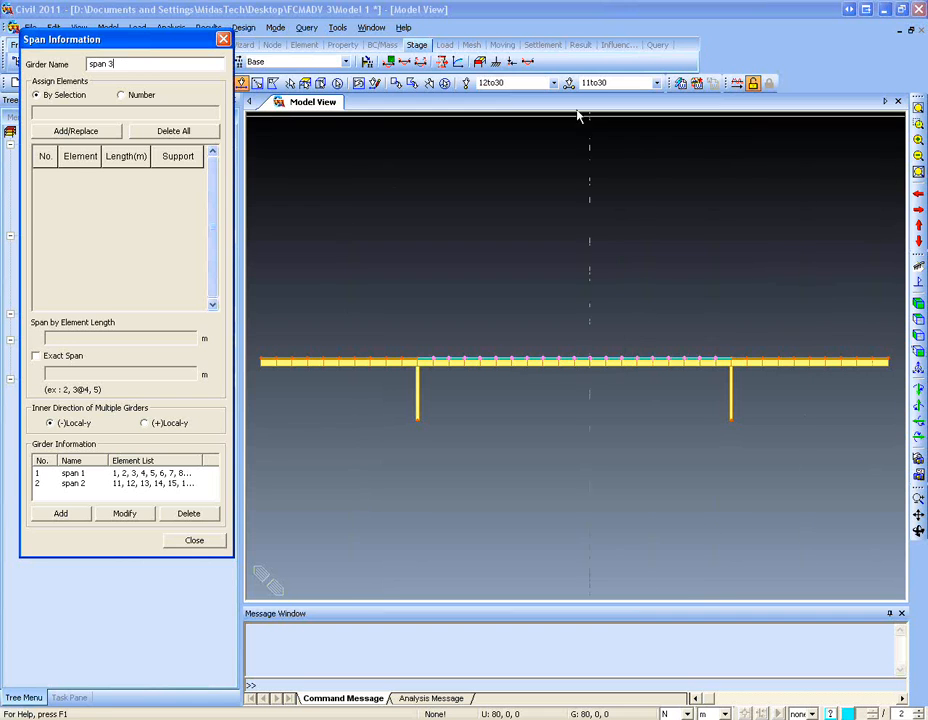
left_click(445, 86)
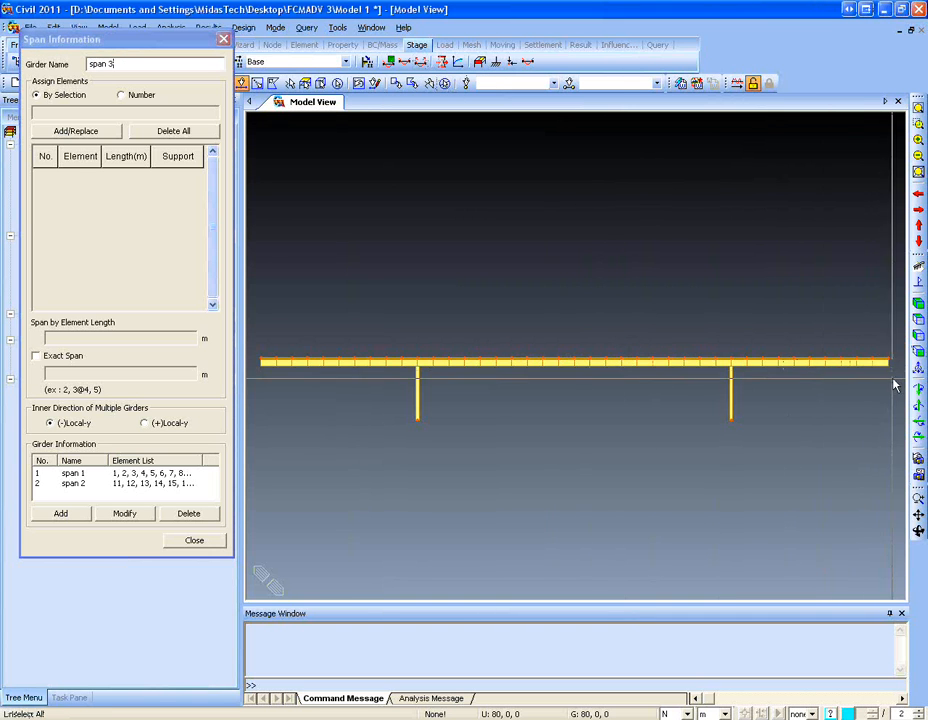
left_click_drag(894, 377, 738, 331)
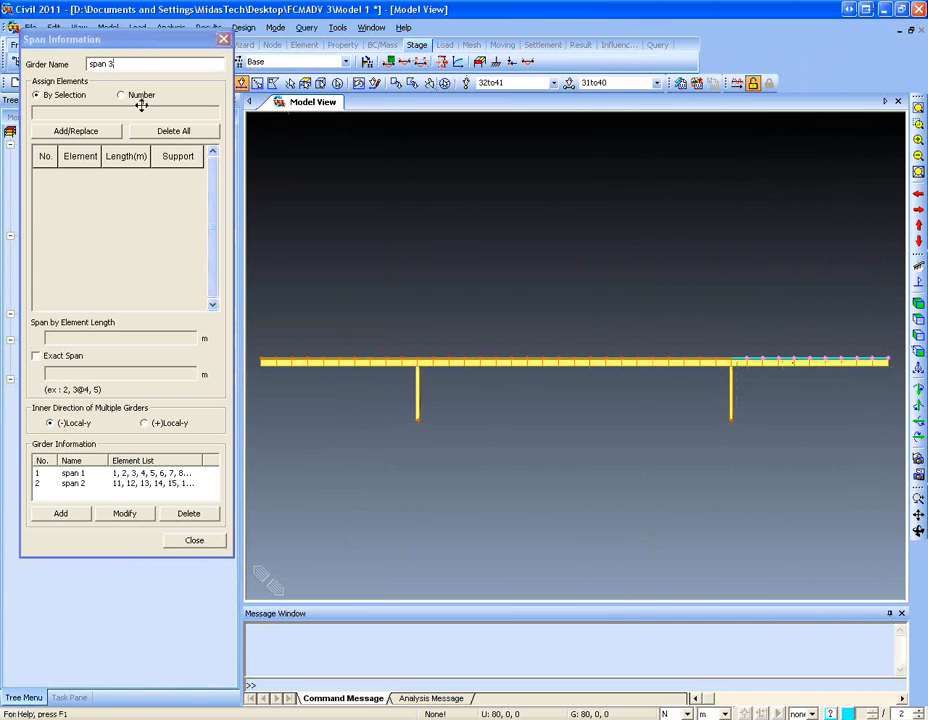
left_click(94, 135)
- Set the support of element 31 to I, add span 3 to the girder information and close the span definition
left_click(195, 176)
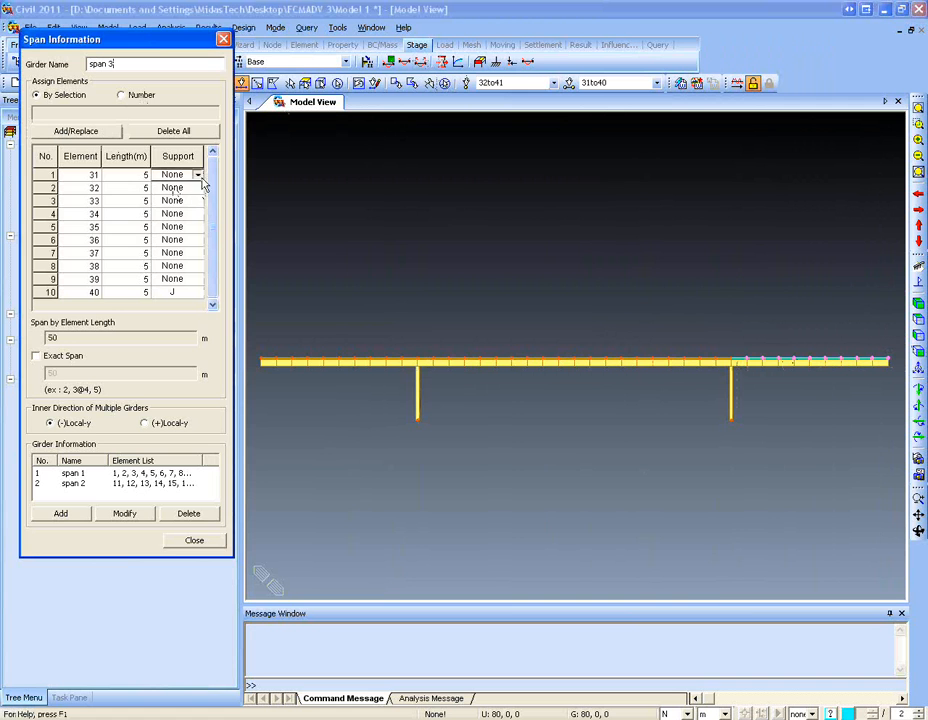
left_click(199, 176)
left_click(188, 205)
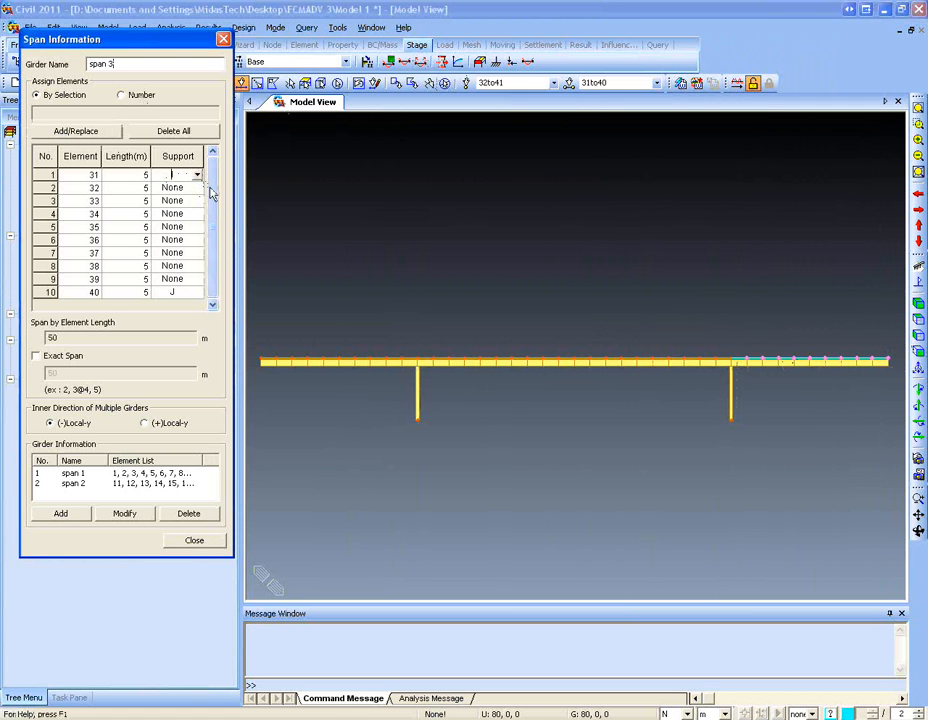
left_click(182, 253)
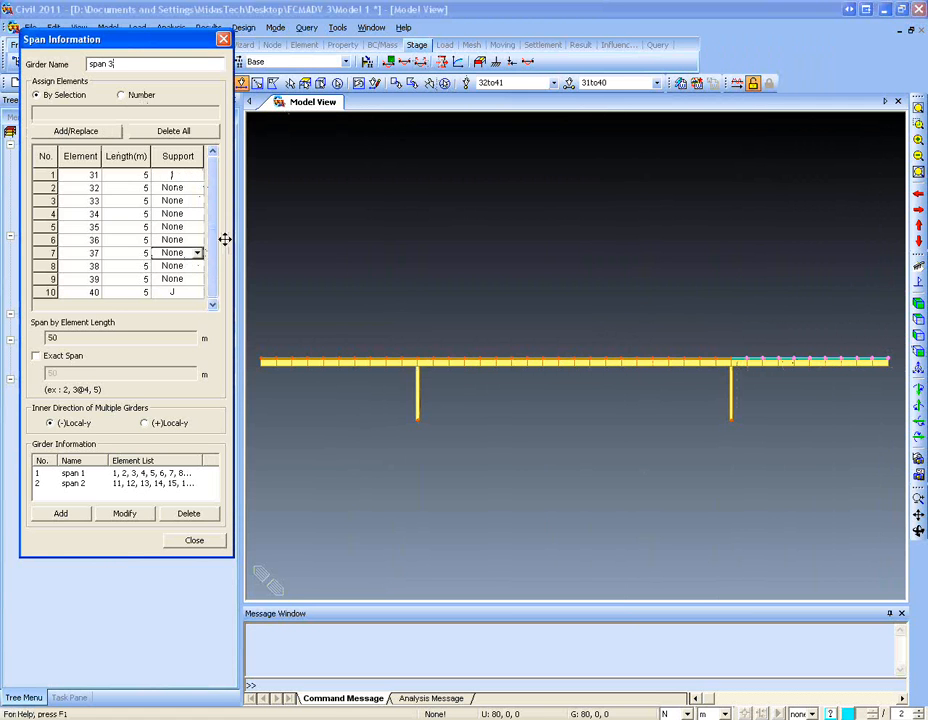
left_click(61, 513)
left_click(195, 541)
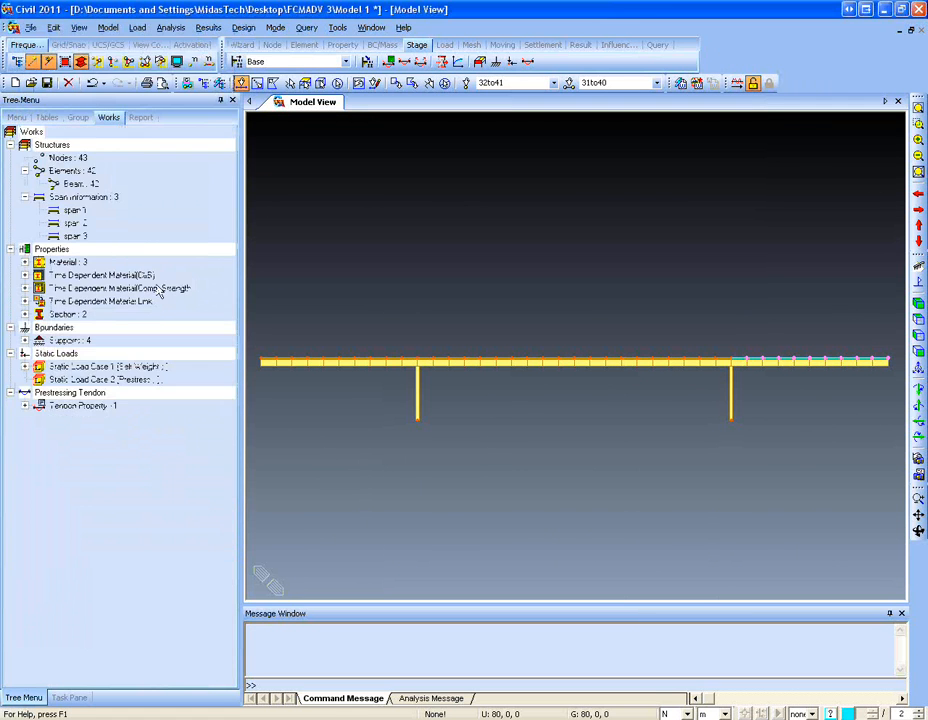
- Check which deck elements belong to span 1, span 2 and span 3 in the model, and clear the selection
left_click(76, 211)
left_click(76, 223)
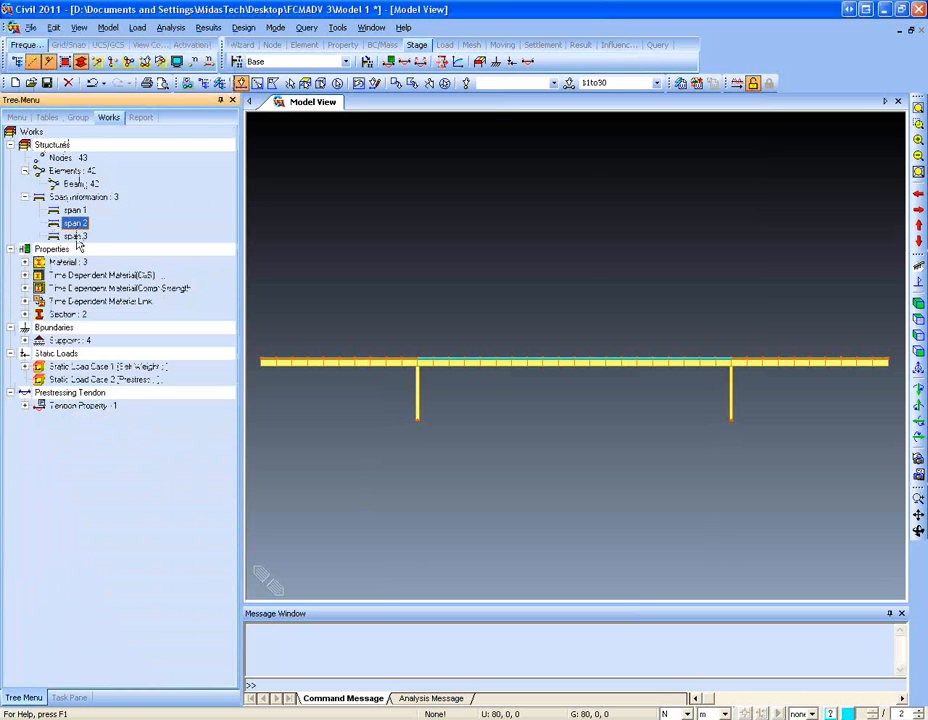
left_click(76, 236)
left_click(77, 225)
left_click(76, 211)
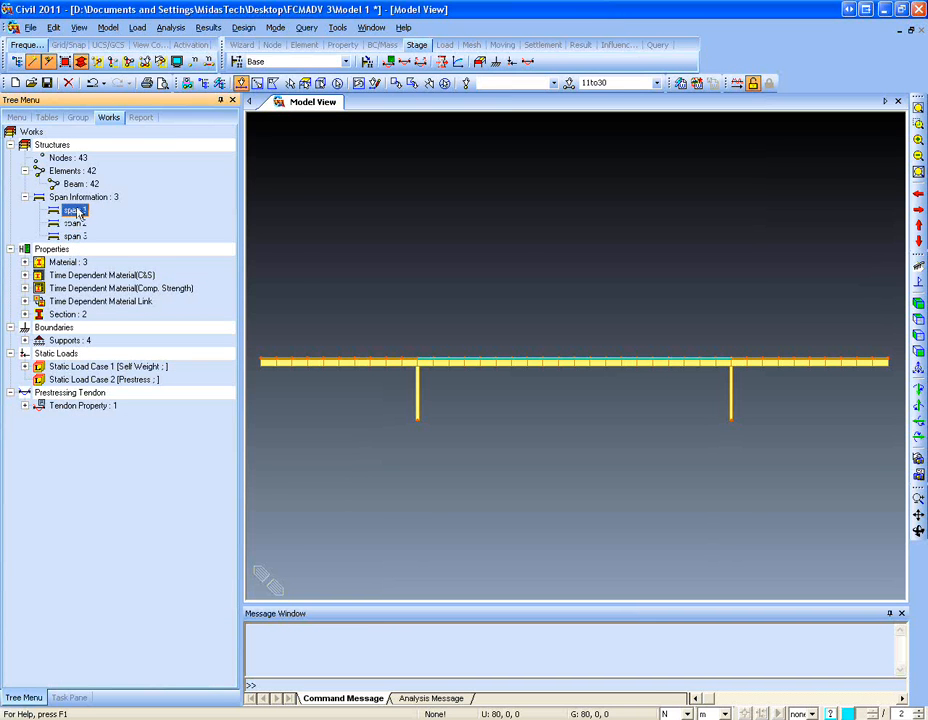
left_click(619, 82)
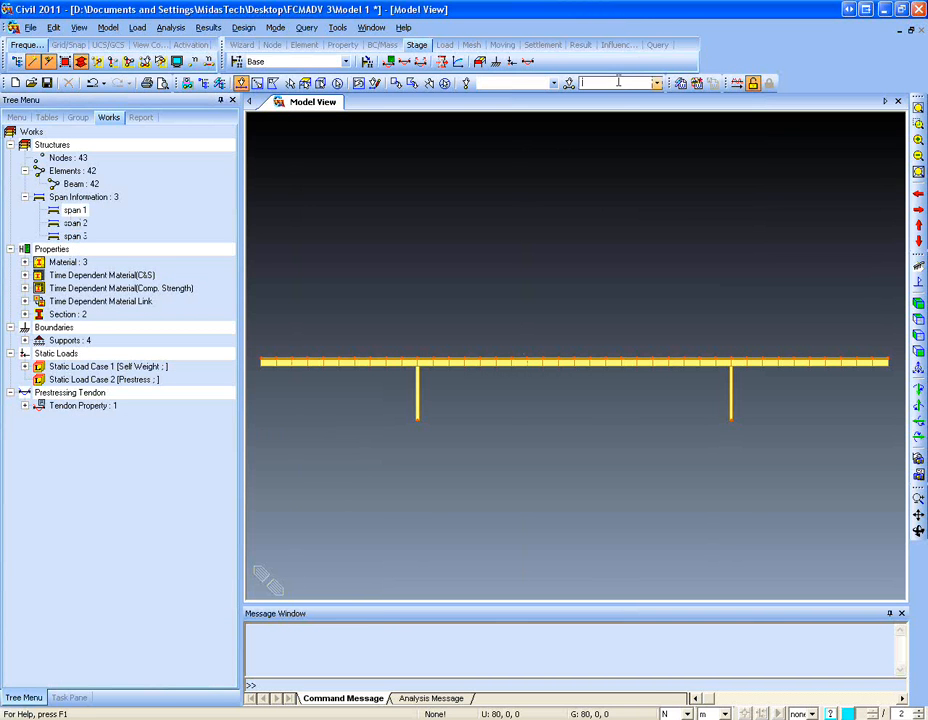
left_click(445, 83)
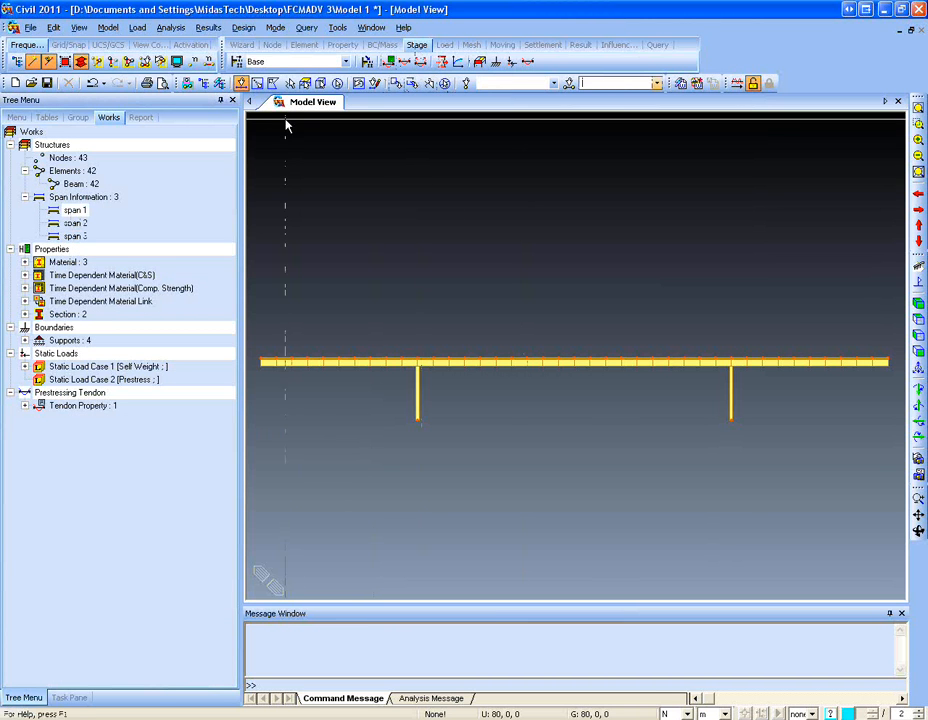
- Open the PSC Bridge Section & Reinforcement definition and set the typical section of span 1 to 2: psc section
left_click(108, 28)
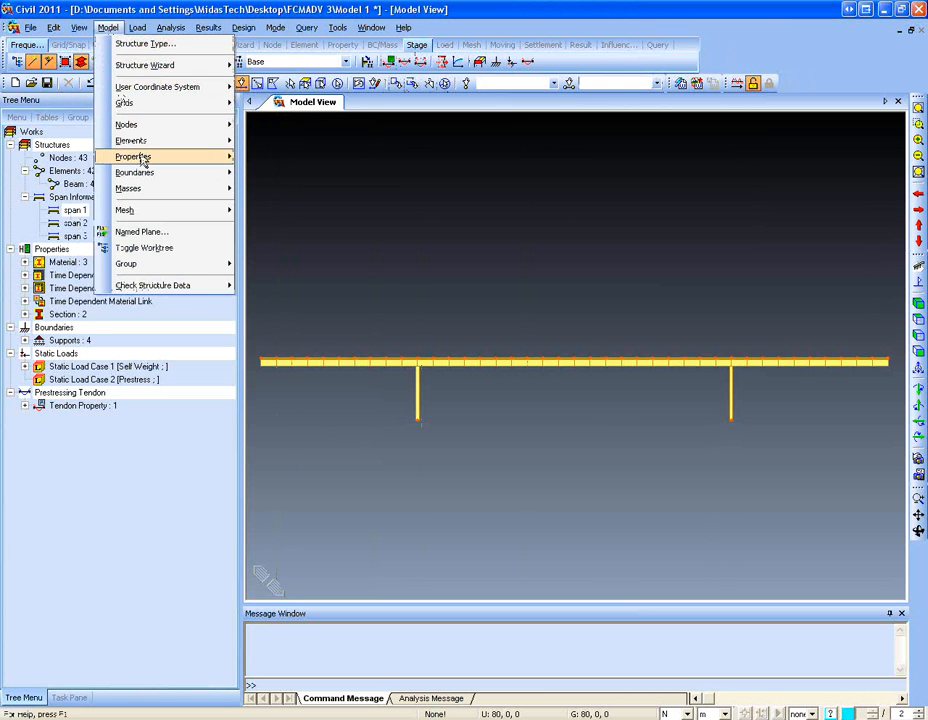
mouse_move(145, 65)
mouse_move(292, 301)
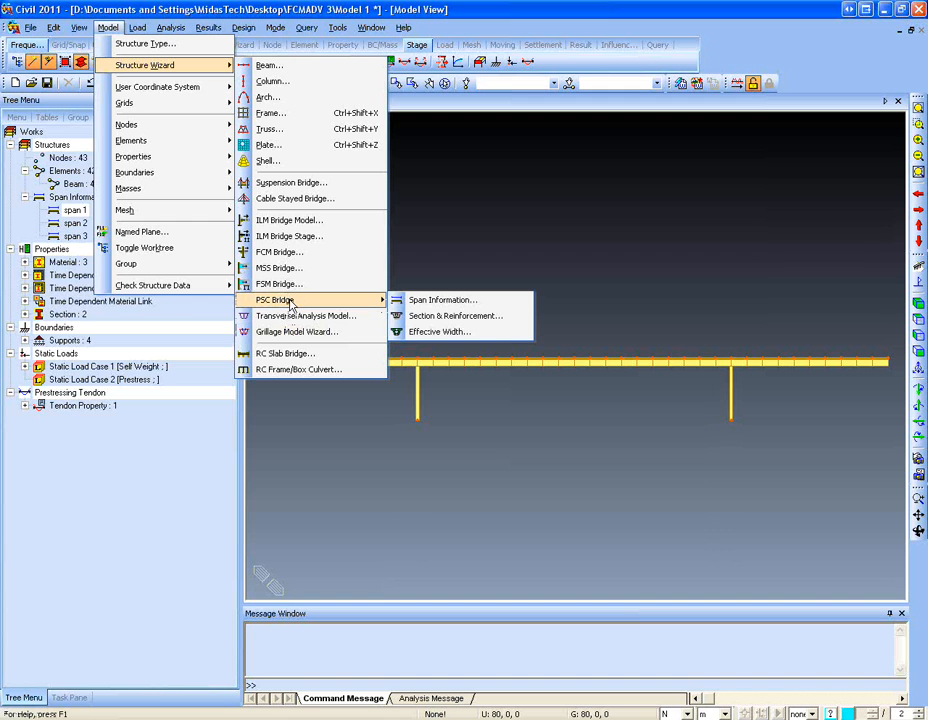
left_click(406, 317)
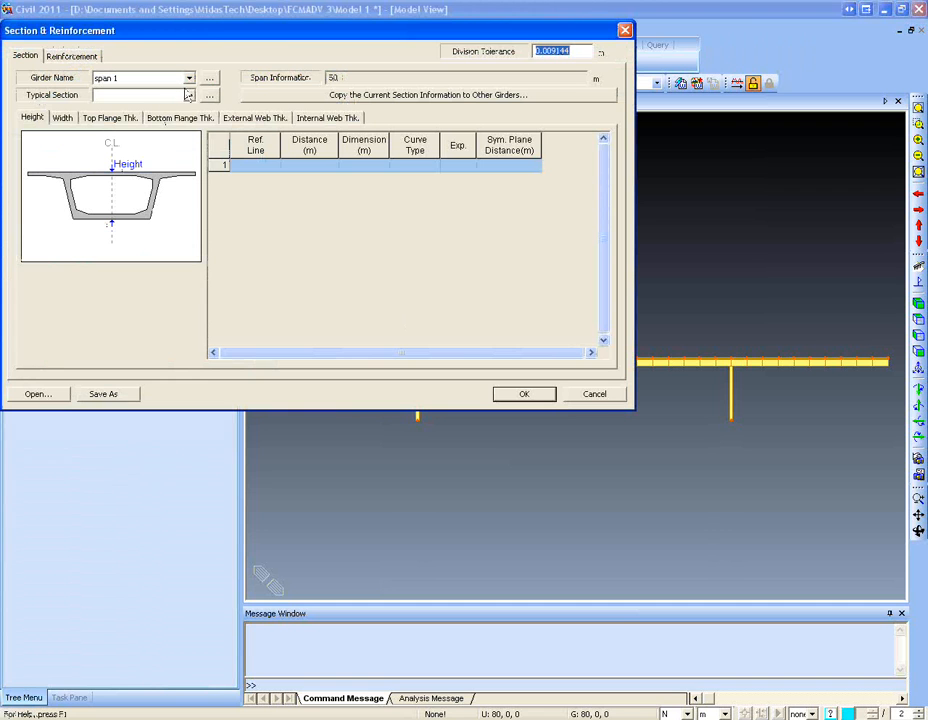
left_click(188, 95)
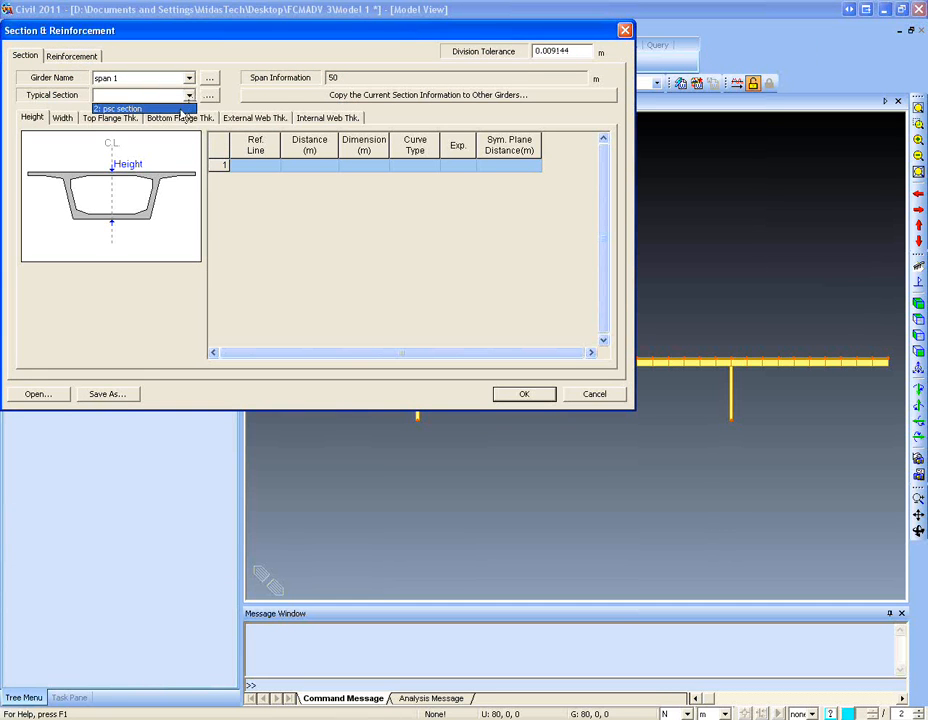
left_click(176, 109)
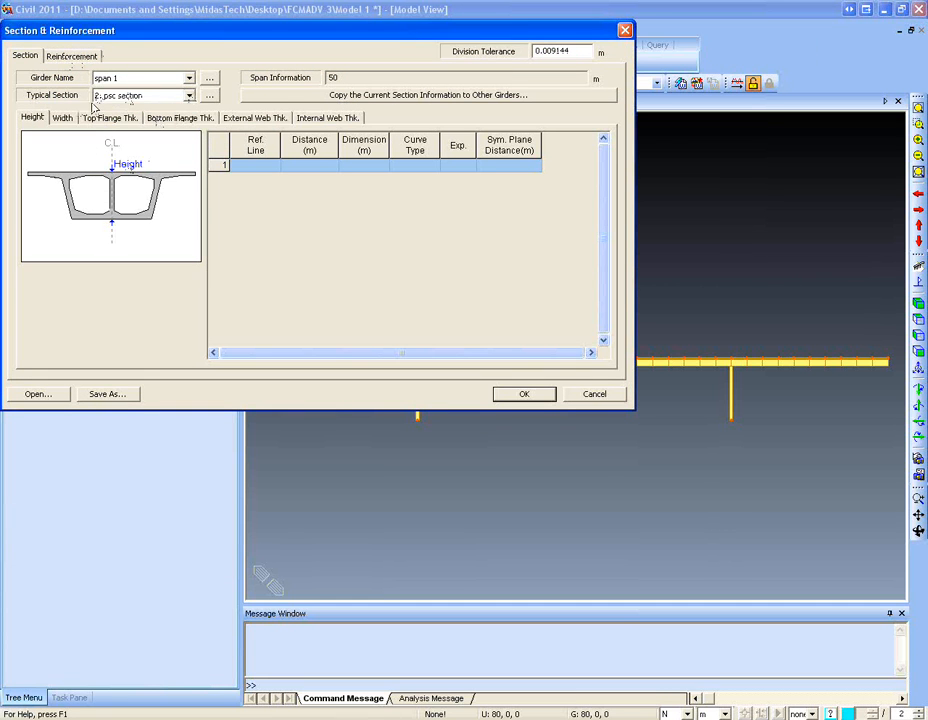
- Define the first height row of span 1 with reference line S1 and a dimension of 2 m
left_click(270, 166)
left_click(271, 189)
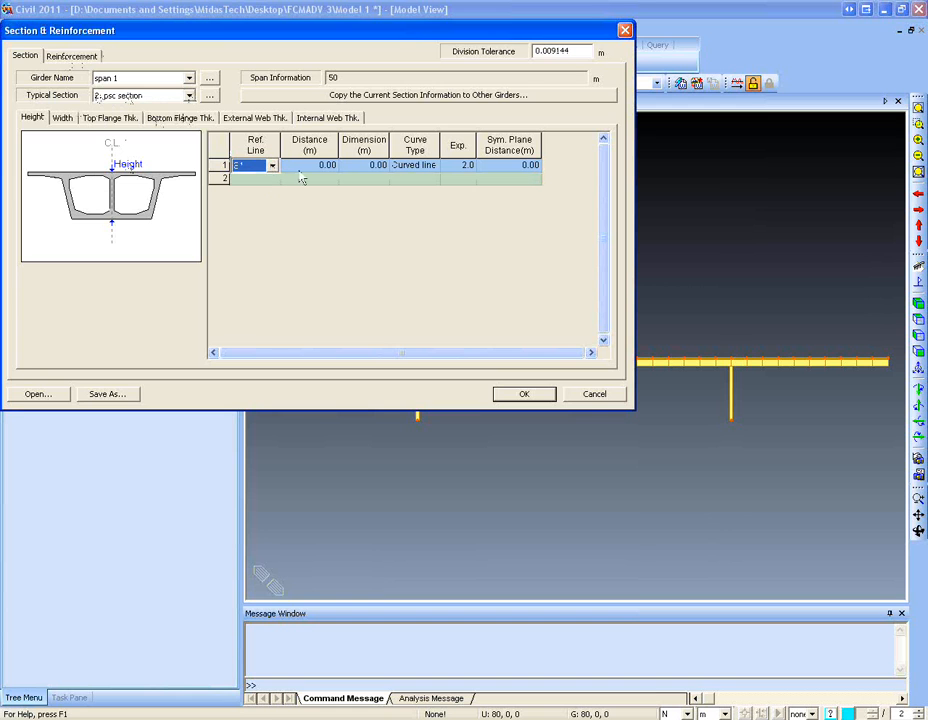
left_click(332, 172)
left_click(379, 166)
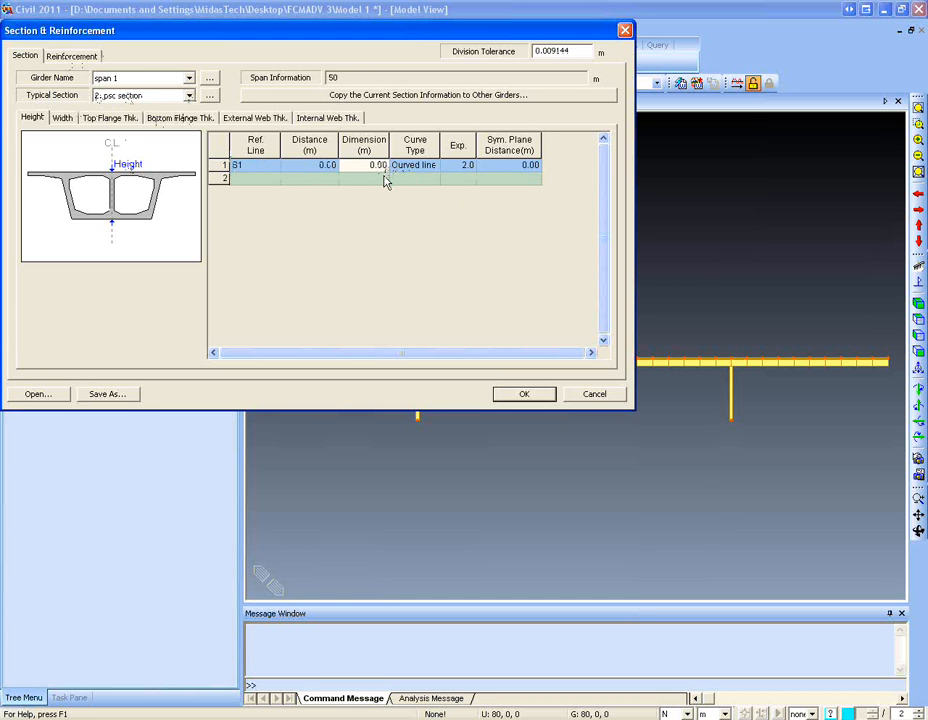
left_click(383, 180)
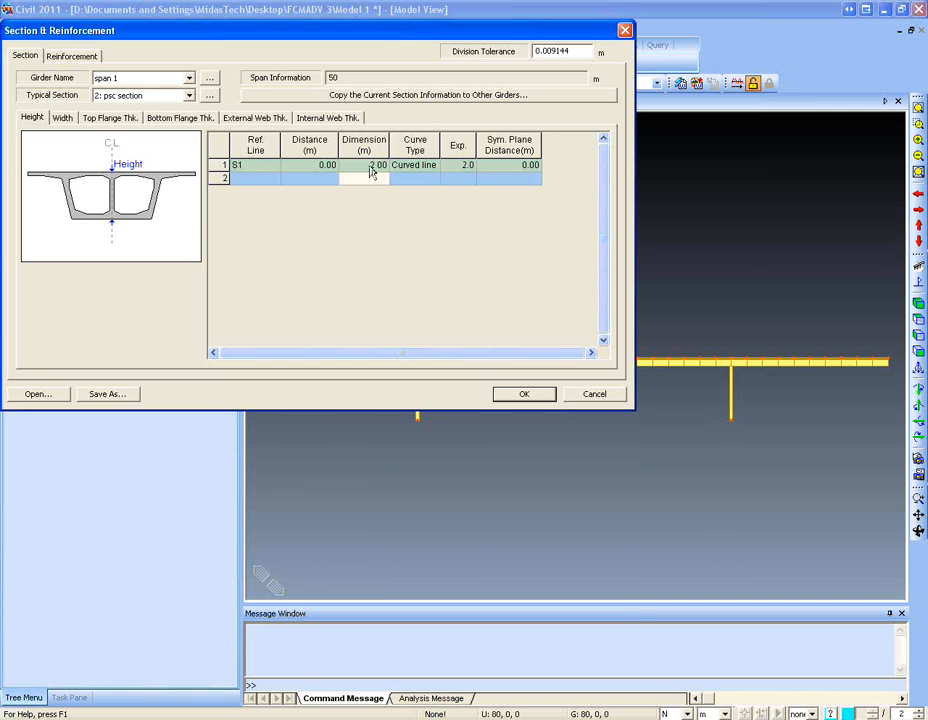
left_click(372, 165)
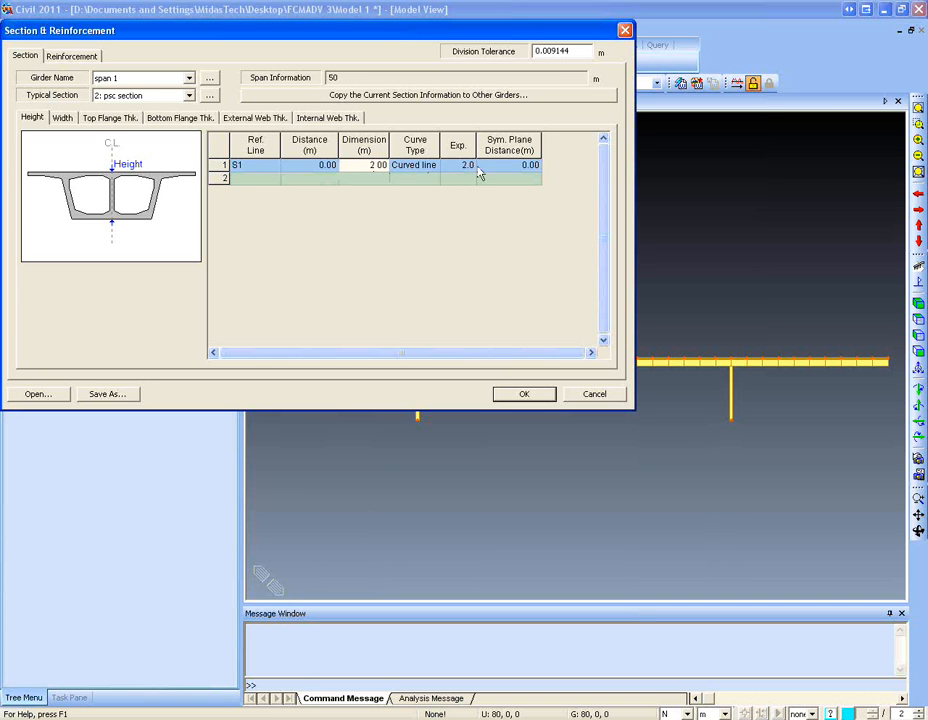
- Add a second height row for span 1 with reference line S2 and a dimension of 4 m
left_click(274, 181)
left_click(270, 178)
left_click(265, 208)
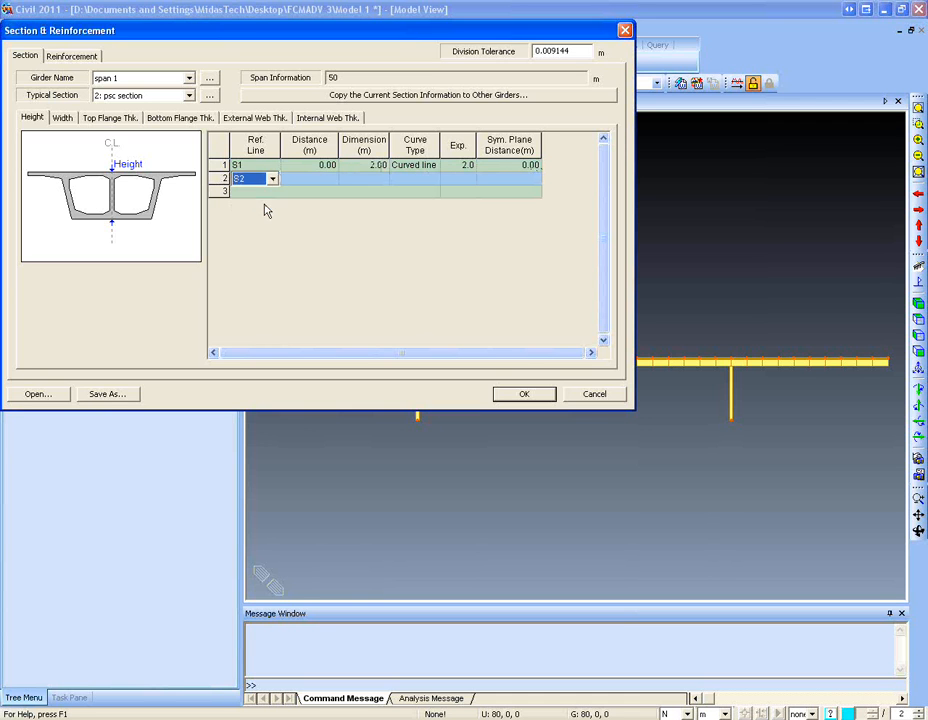
left_click(321, 180)
left_click(352, 180)
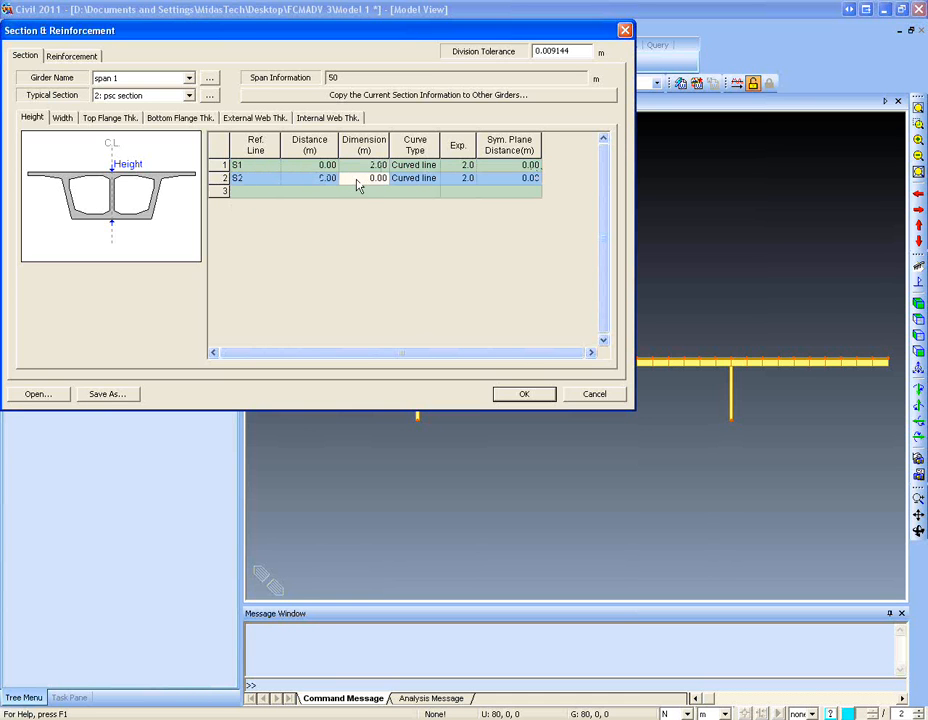
type("4")
left_click(420, 194)
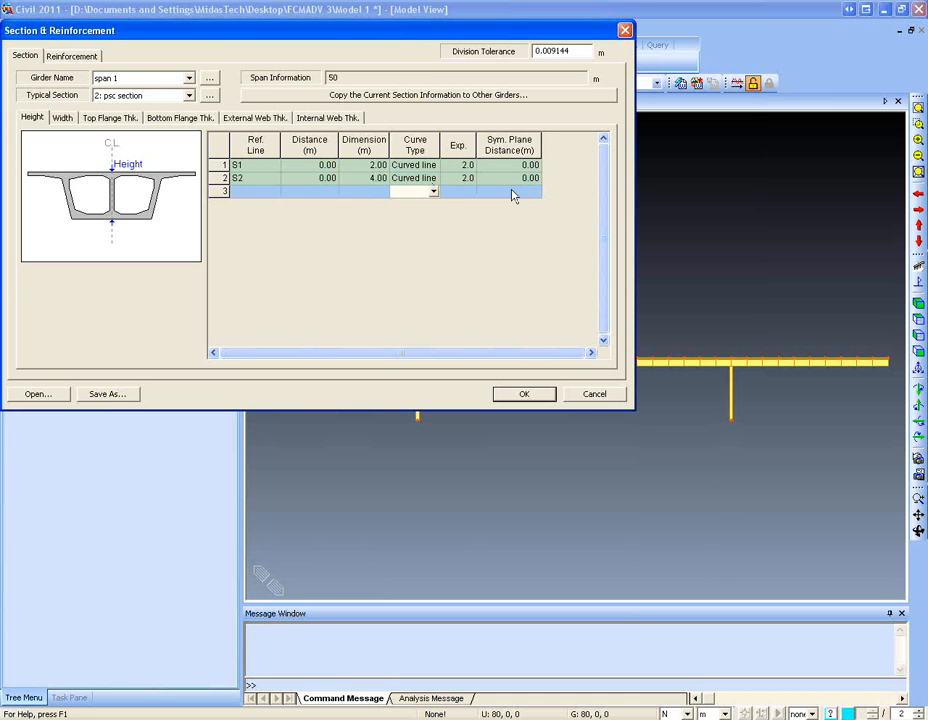
left_click(512, 195)
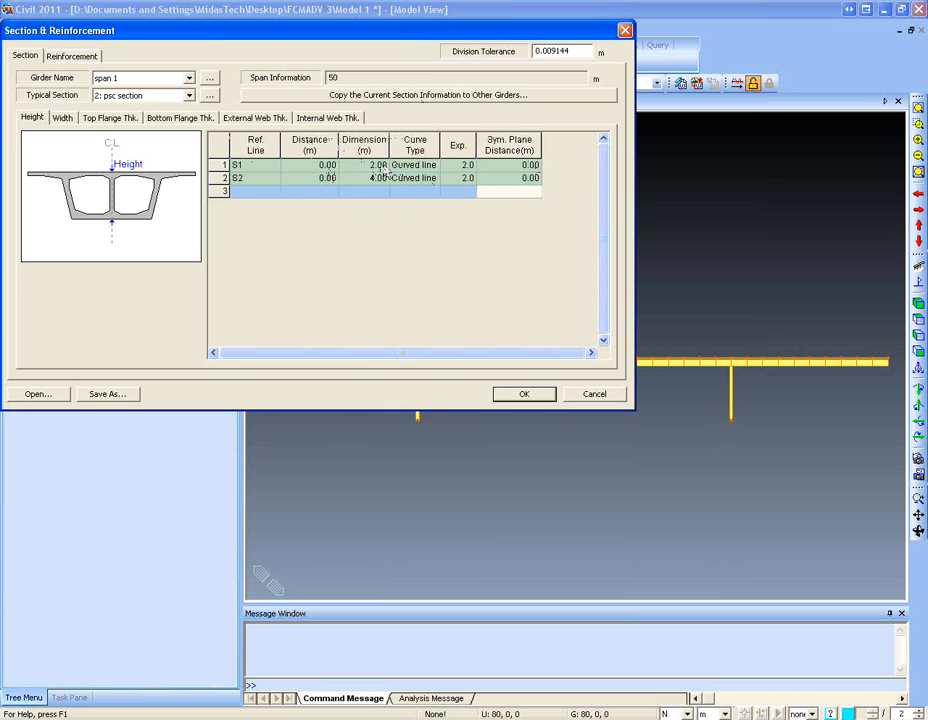
- Try the straight line curve type for the S1 height row and restore it to curved line
left_click(437, 166)
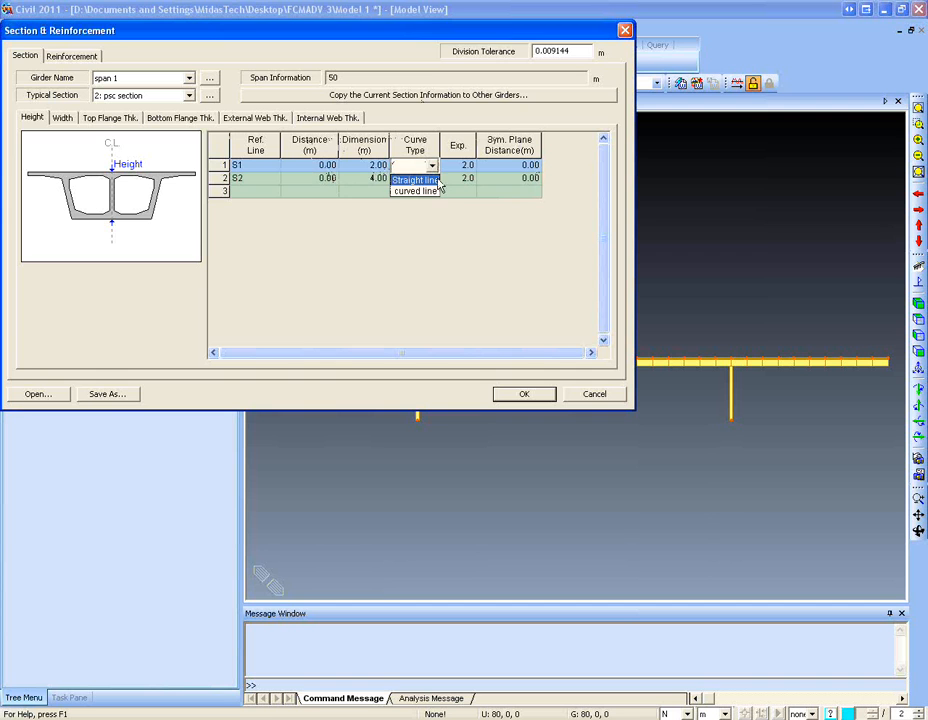
left_click(433, 191)
left_click(422, 178)
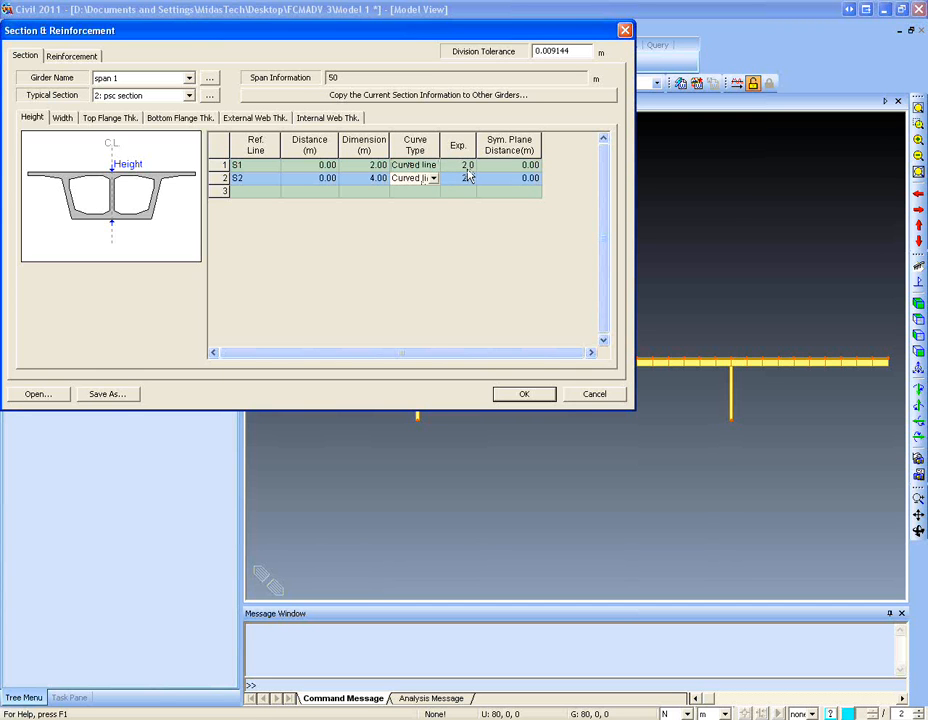
left_click(432, 165)
left_click(418, 178)
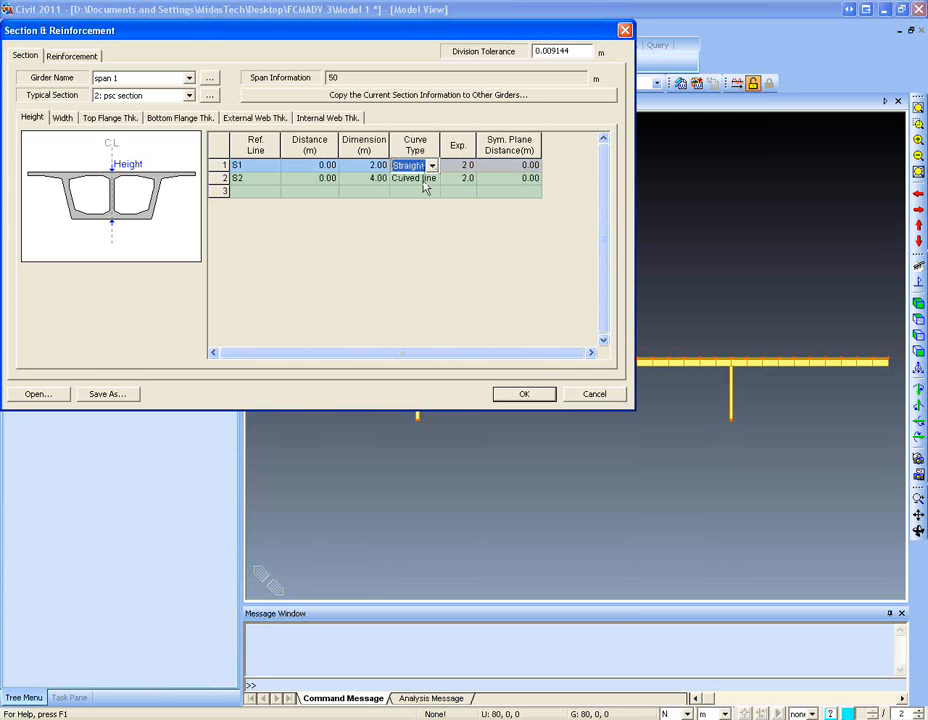
left_click(432, 165)
left_click(429, 191)
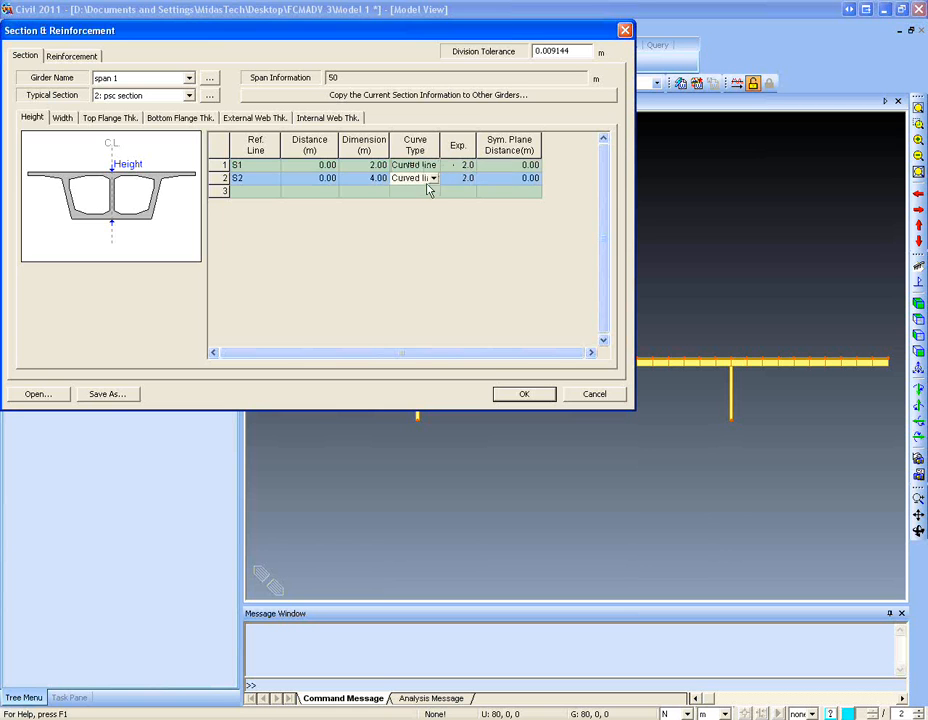
left_click(462, 165)
left_click(426, 181)
left_click(452, 191)
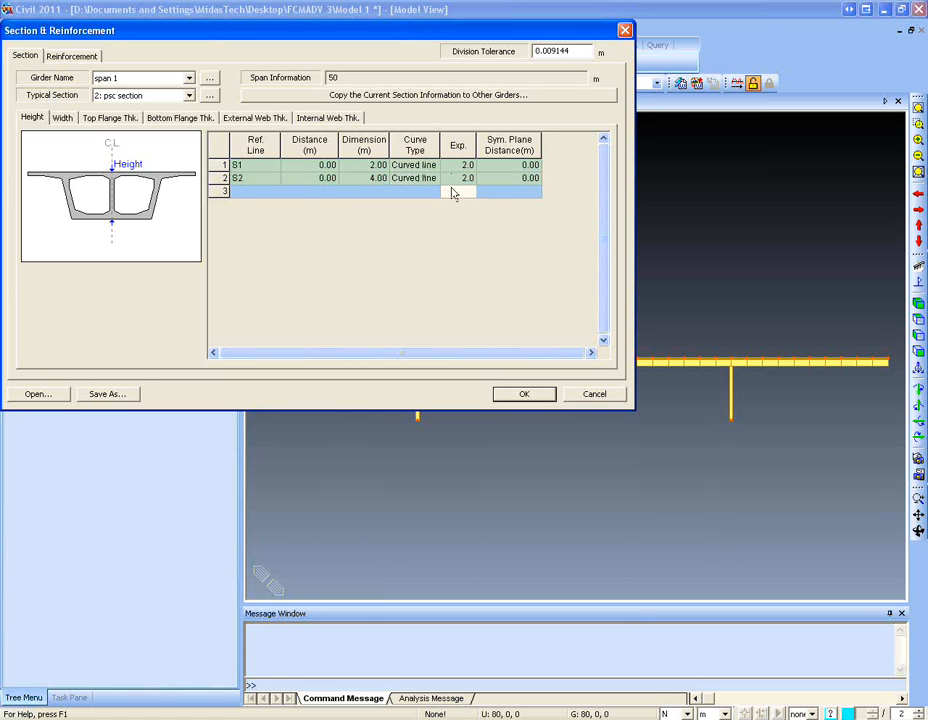
- Switch the section definition to girder span 2 and set its typical section to 2: psc section
left_click(140, 78)
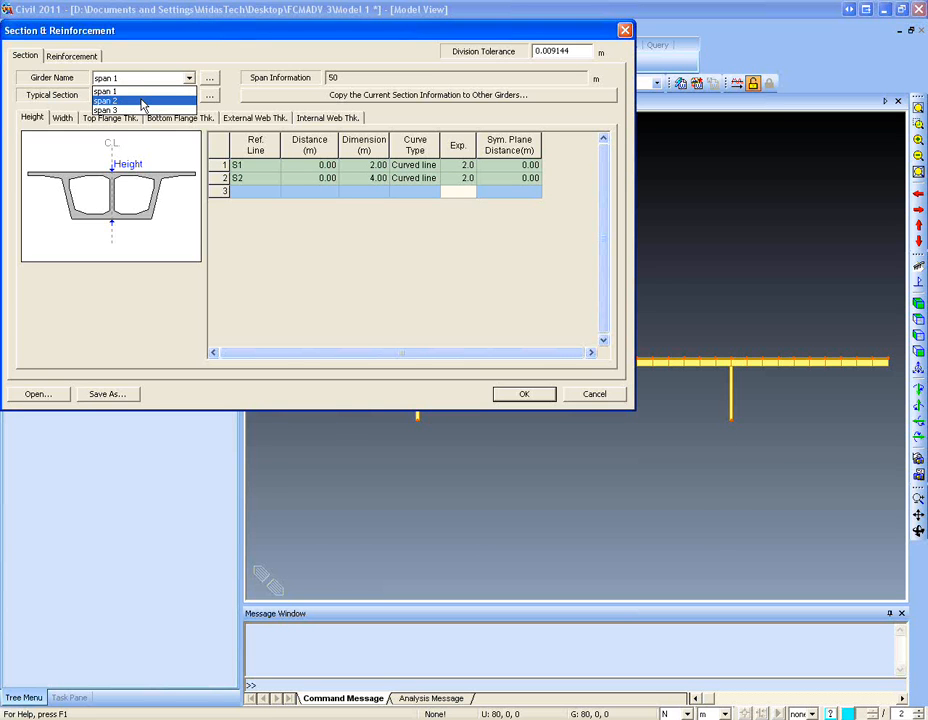
left_click(142, 103)
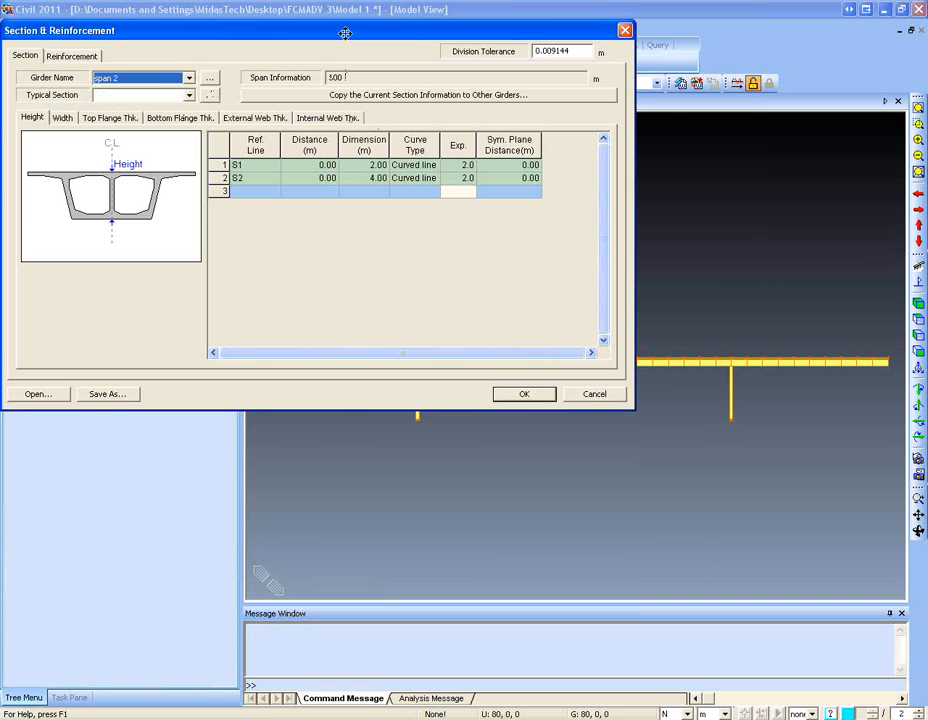
left_click_drag(250, 28, 280, 66)
left_click(194, 133)
left_click(195, 145)
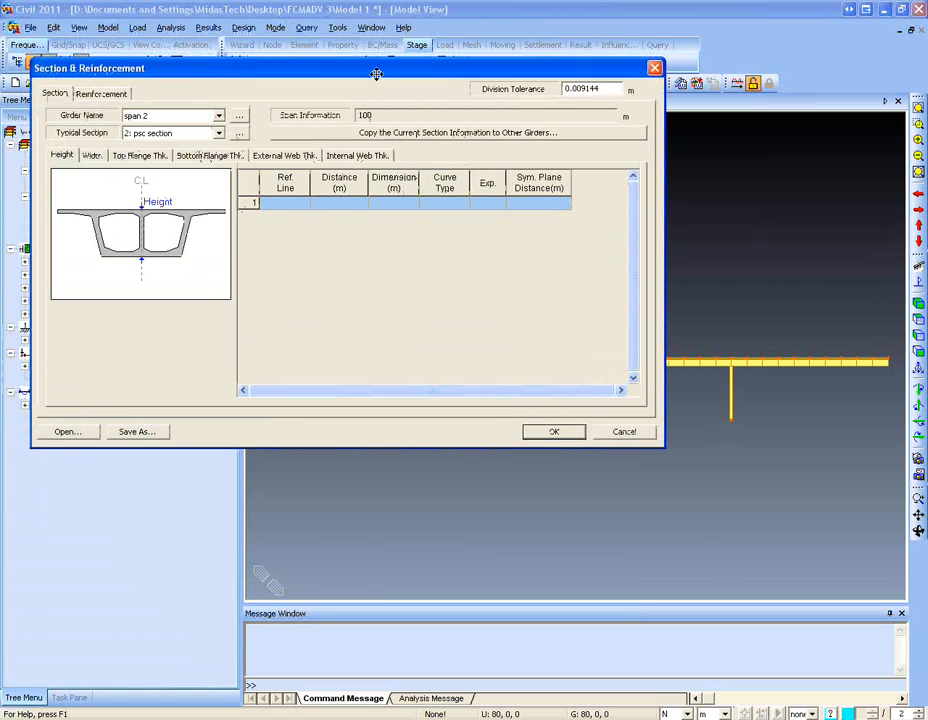
- Define the first height row of span 2 with reference line S1, a 4 m dimension and a 25 m symmetric plane distance
left_click_drag(374, 73, 373, 143)
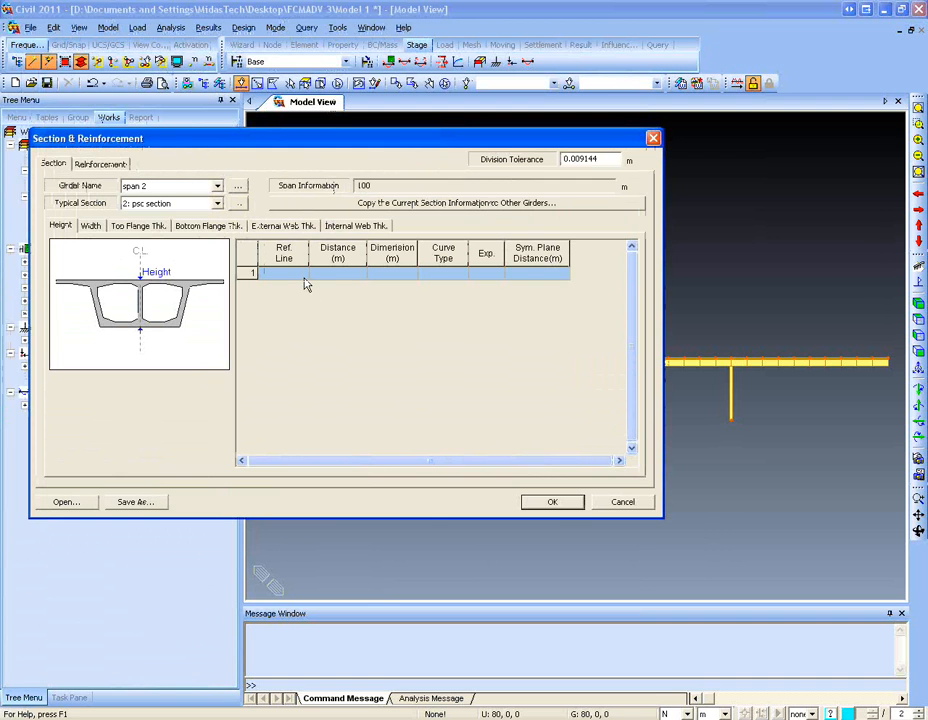
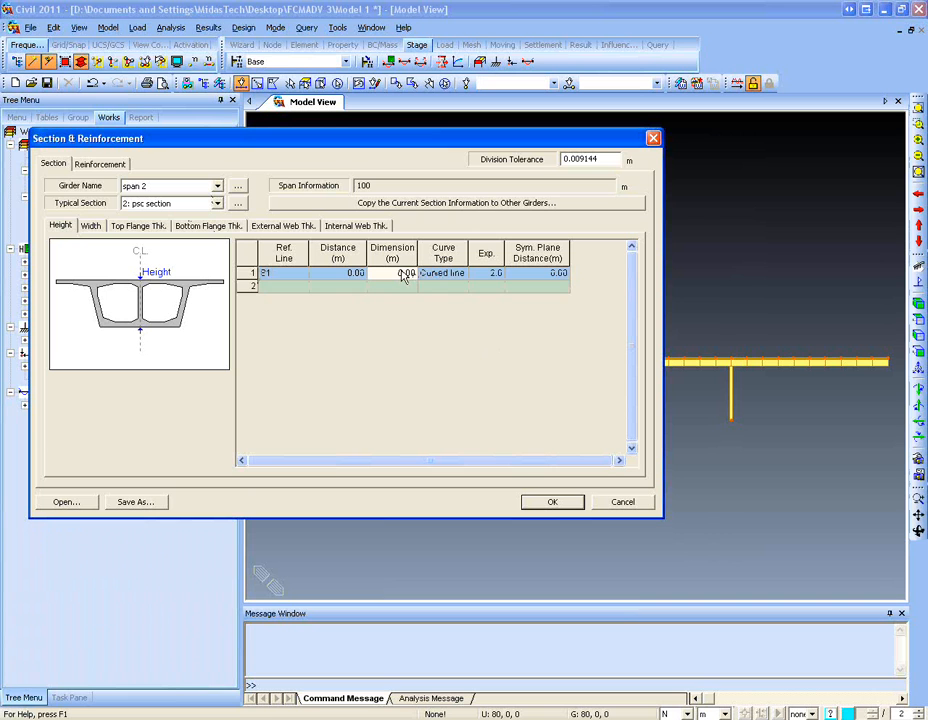
type("4")
key("Return")
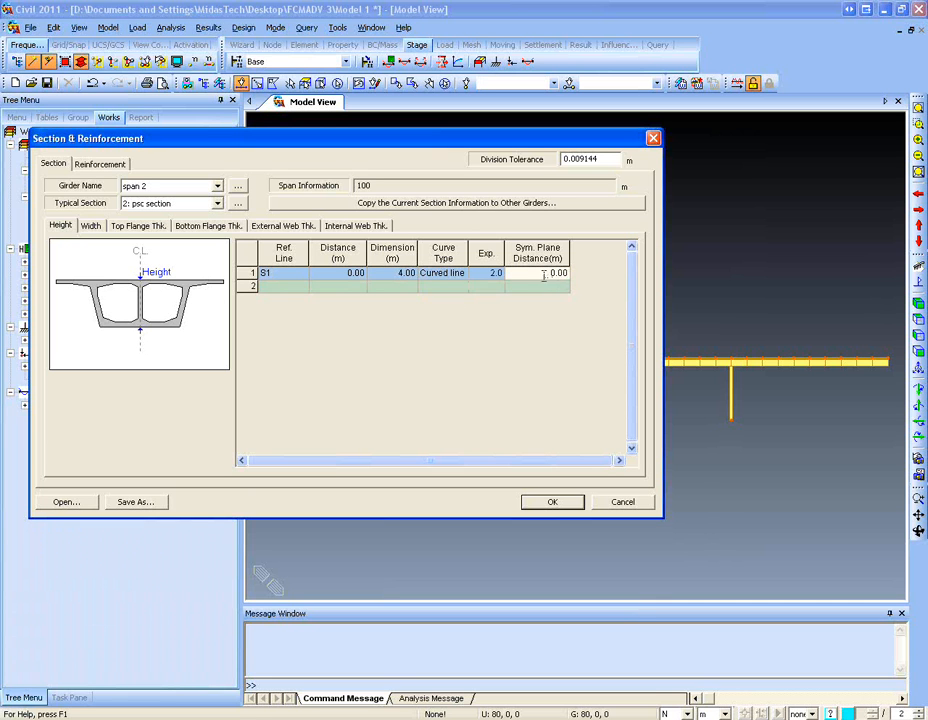
type("25")
key("Return")
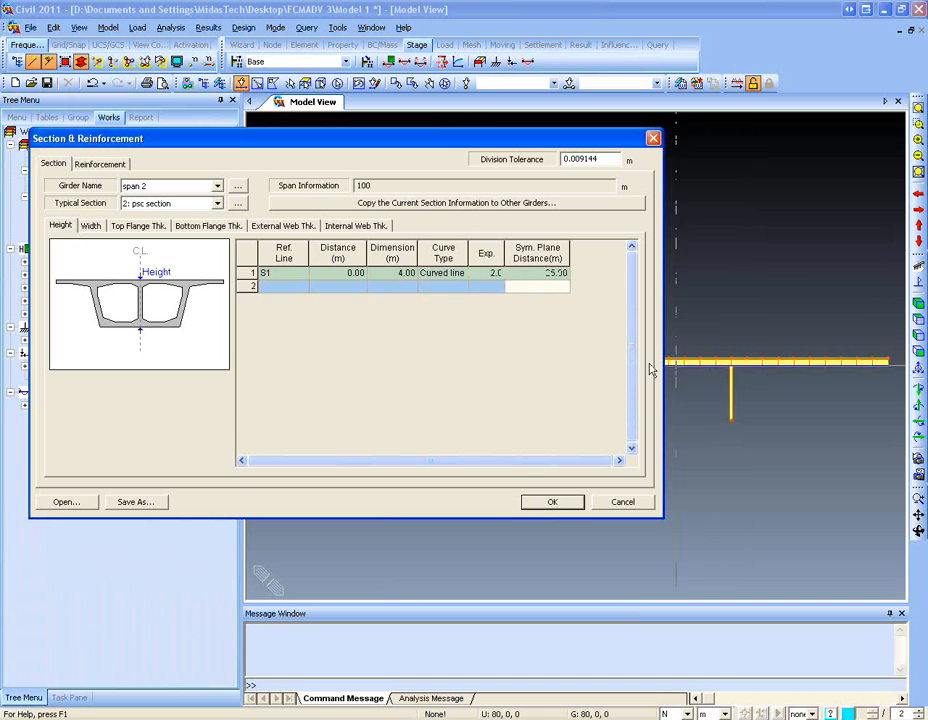
- Start a second height row for span 2 on reference line S1 and query the node above the pier nearest the bridge's right end
left_click(304, 290)
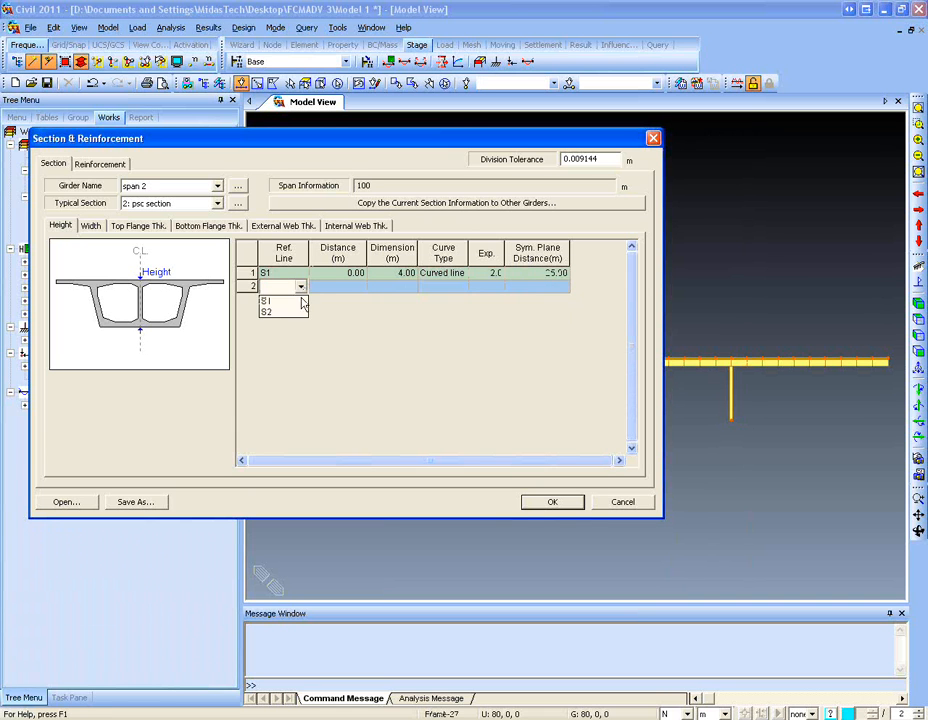
left_click(300, 298)
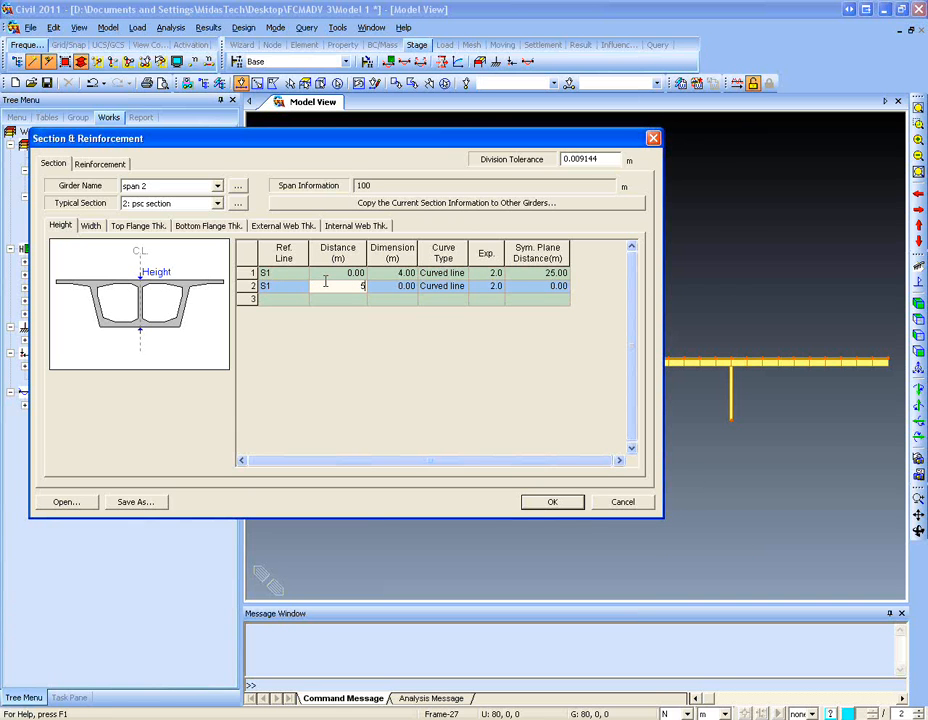
left_click(307, 28)
left_click(335, 44)
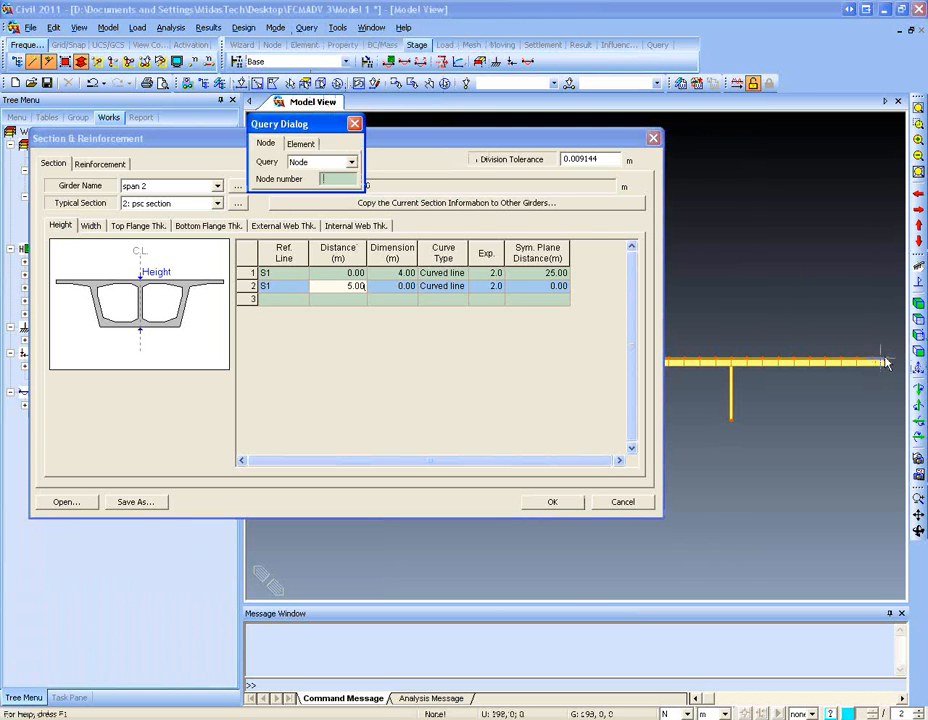
left_click(732, 362)
left_click(692, 364)
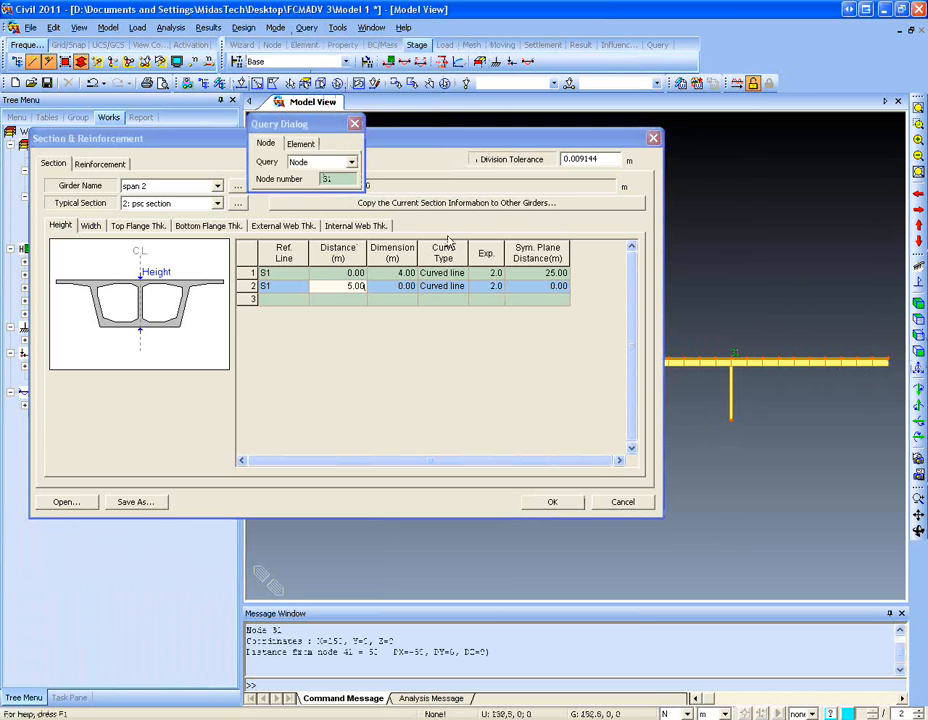
left_click(385, 247)
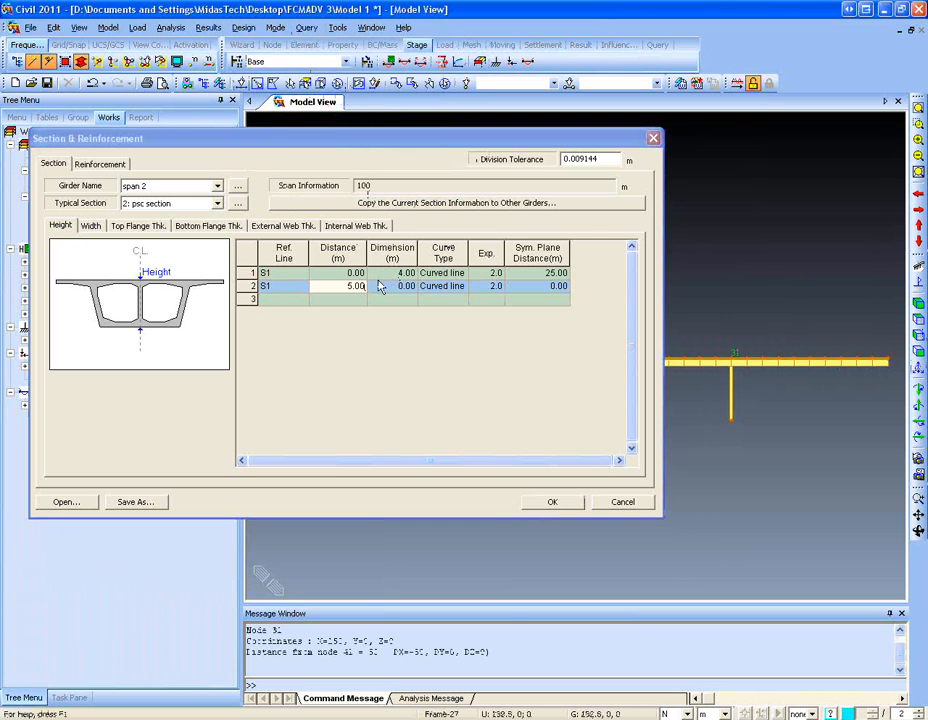
- Set the second height row of span 2 to a dimension of 2 m at a distance of 50 m
left_click(380, 287)
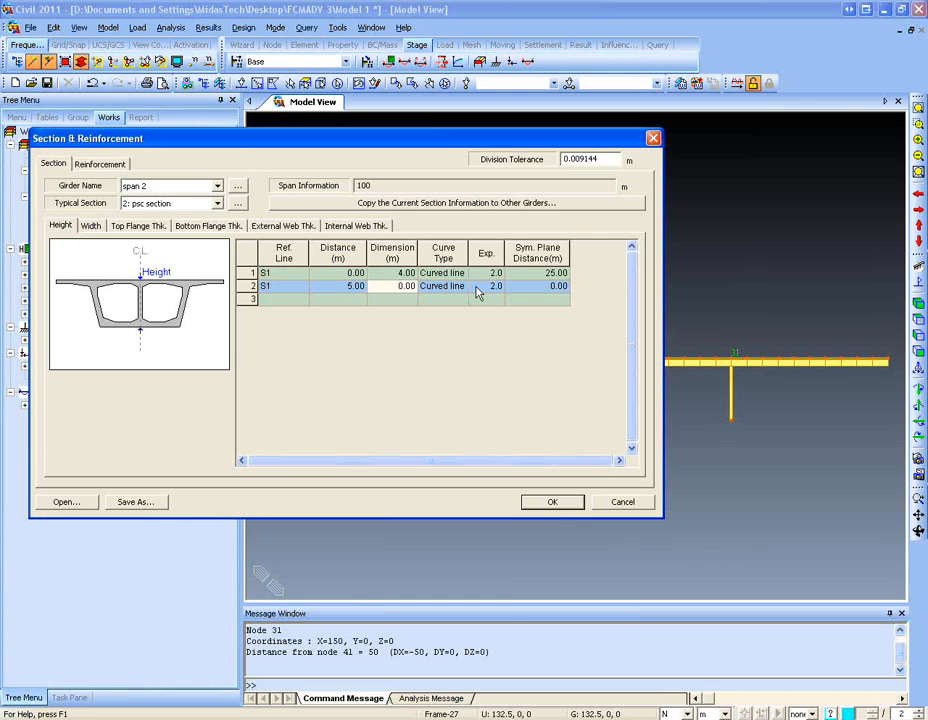
type("2")
left_click(357, 287)
type("50")
left_click(357, 299)
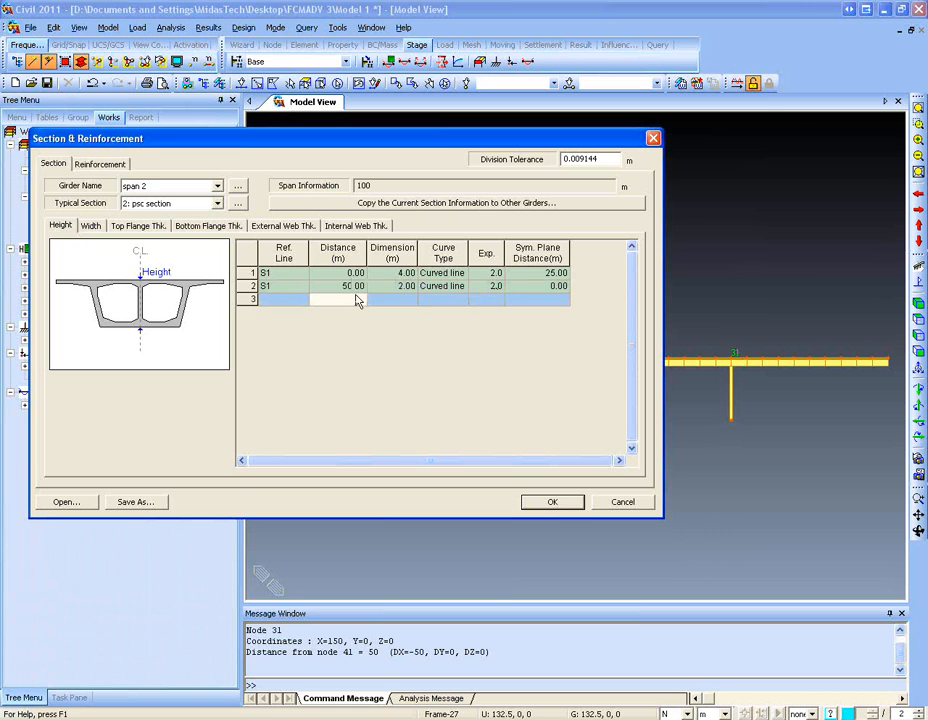
- Add a third height row for span 2 with reference line S2 and a dimension of 4 m
left_click(300, 301)
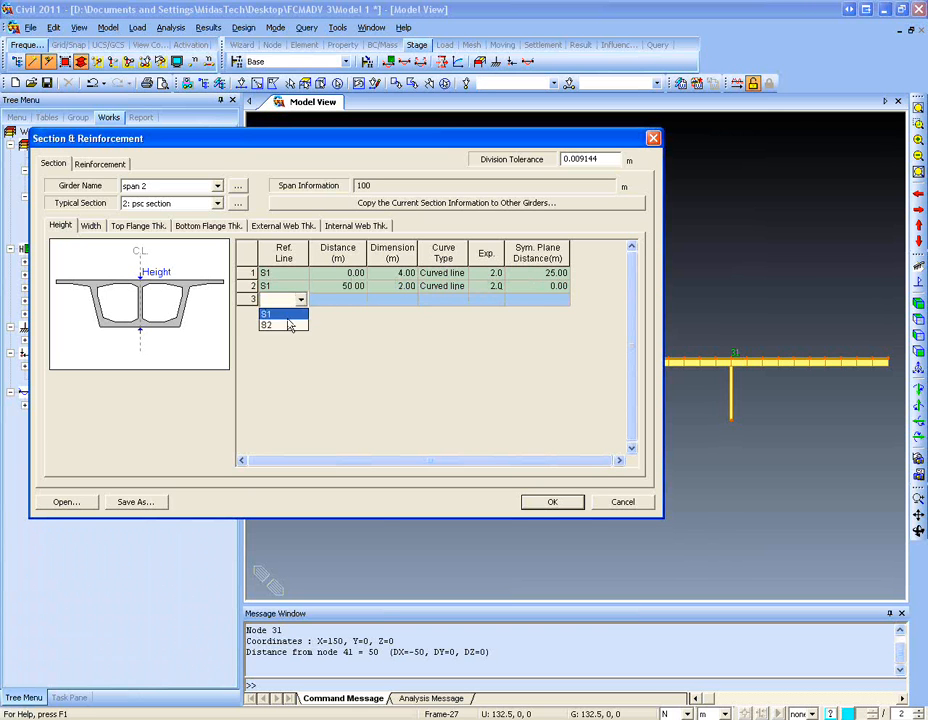
left_click(293, 325)
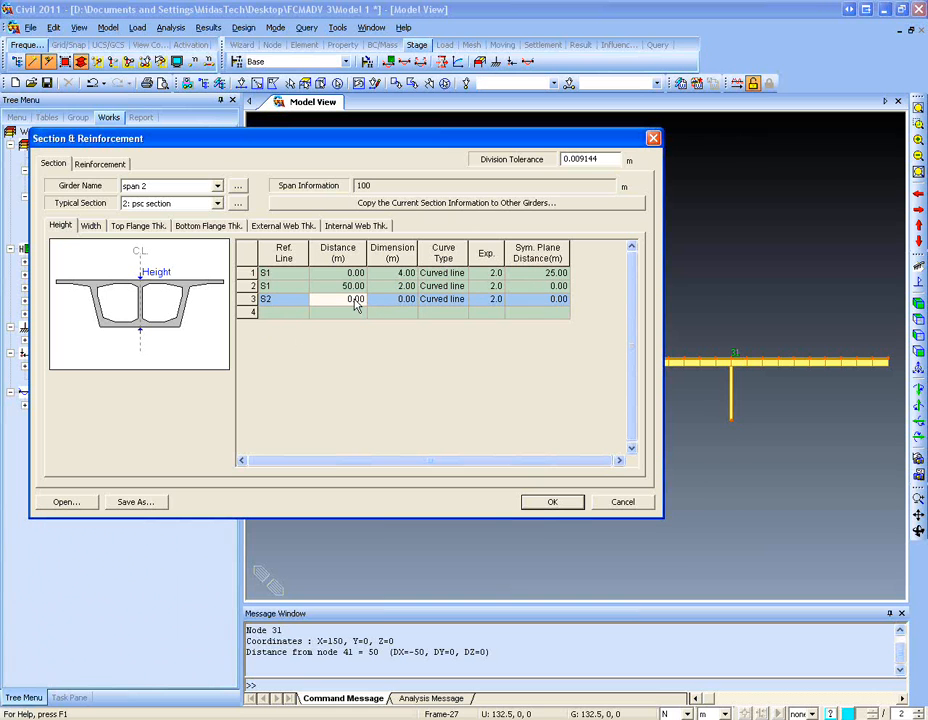
left_click(407, 302)
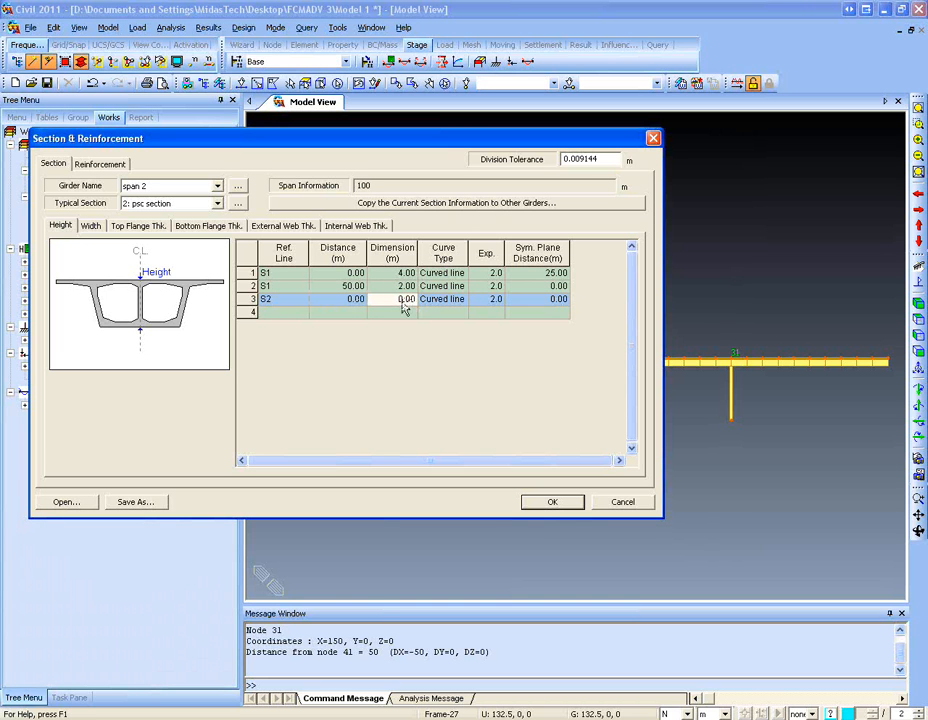
type("4")
key("Return")
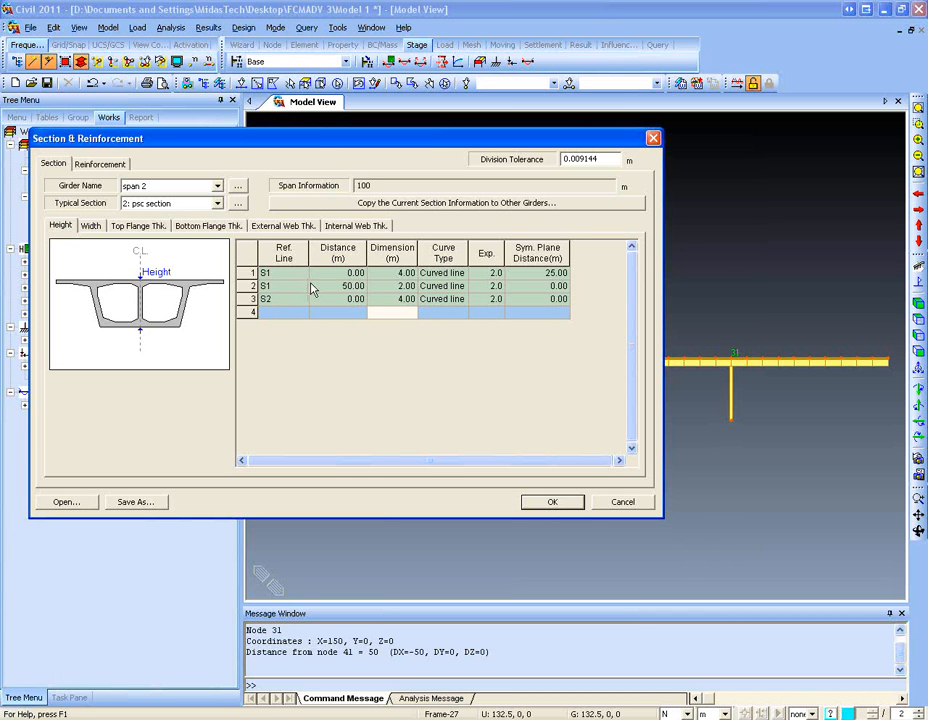
- Switch the section definition to girder span 3 and set its typical section to 2: psc section
left_click_drag(322, 138, 442, 430)
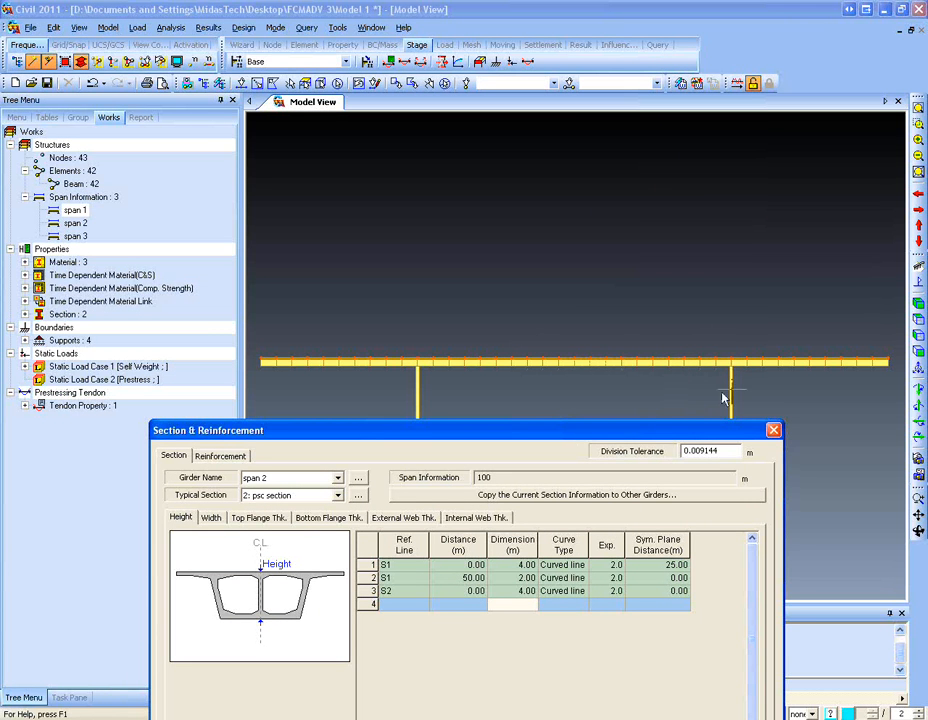
left_click_drag(642, 423, 563, 193)
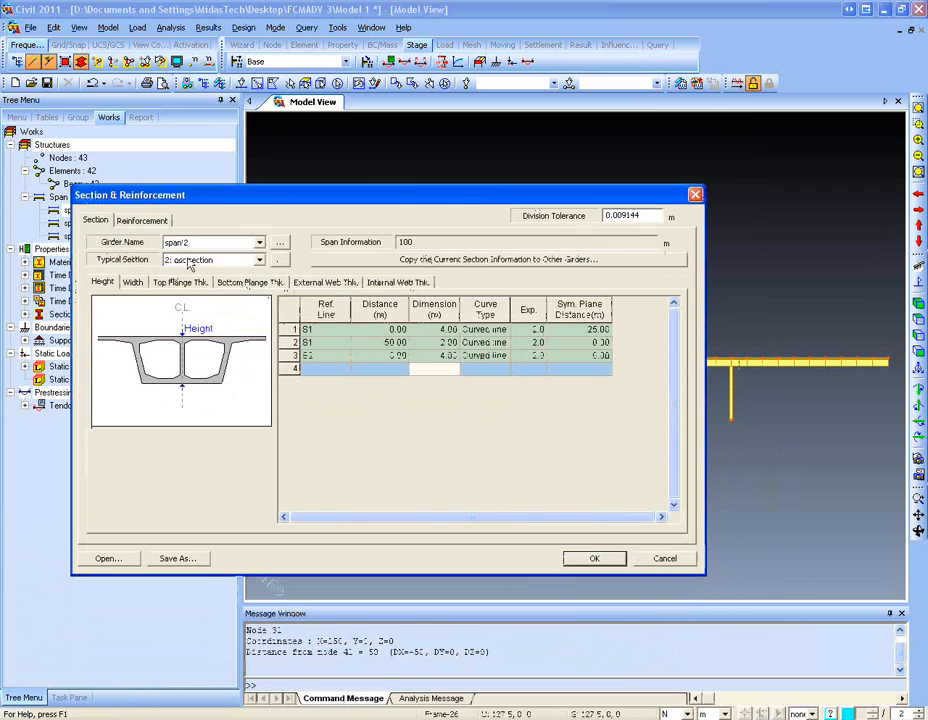
left_click(208, 243)
left_click(190, 274)
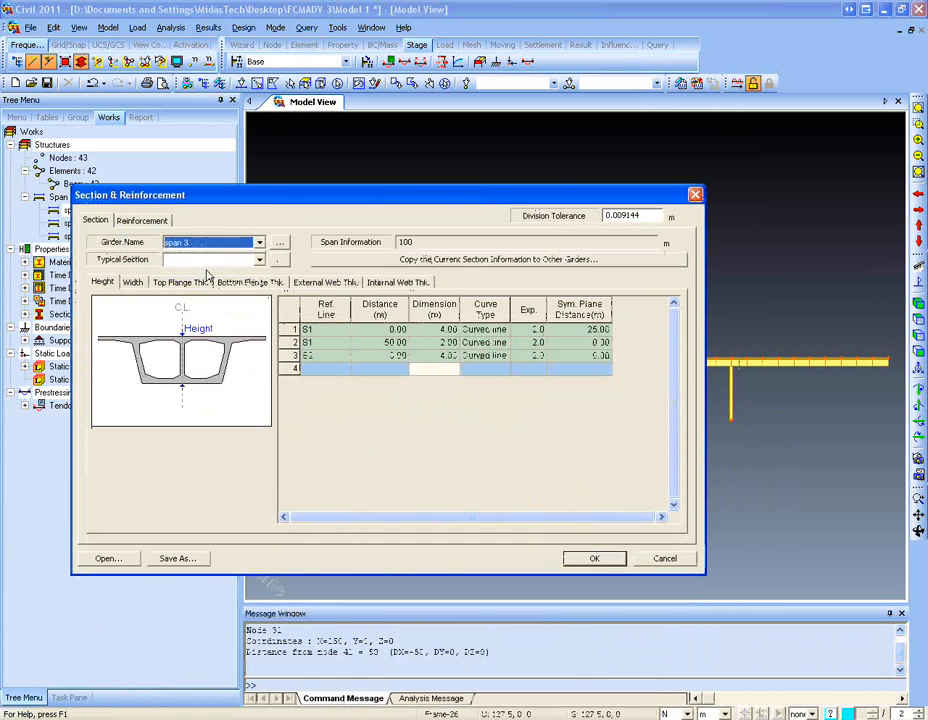
left_click(259, 261)
left_click(200, 273)
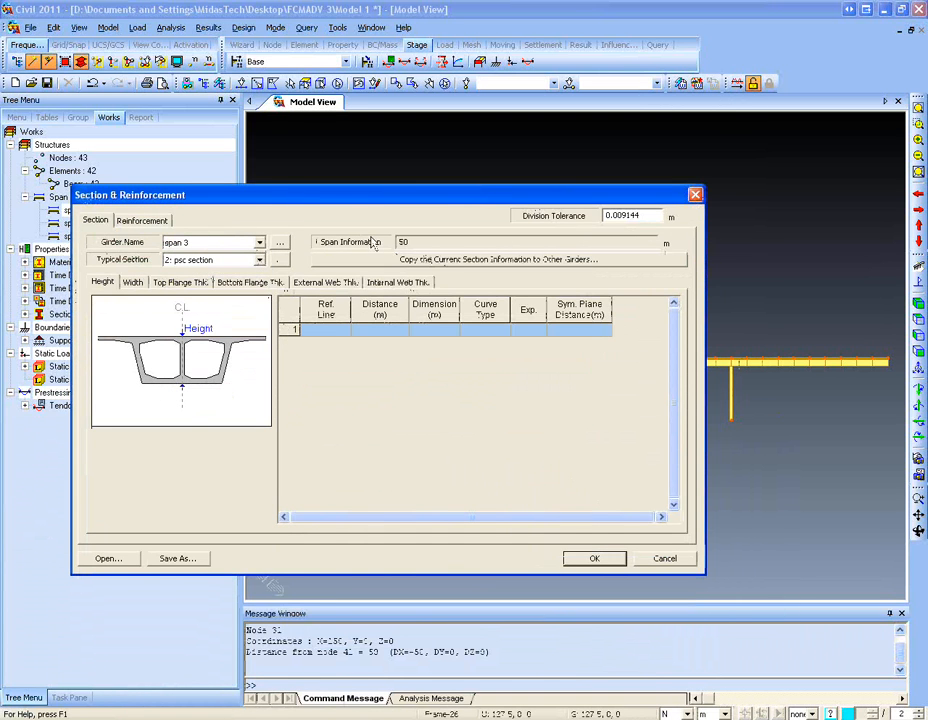
- Define the first height row of span 3 with reference line S1, a 4 m dimension and a 25 m symmetric plane distance
left_click_drag(376, 192, 354, 173)
left_click(331, 310)
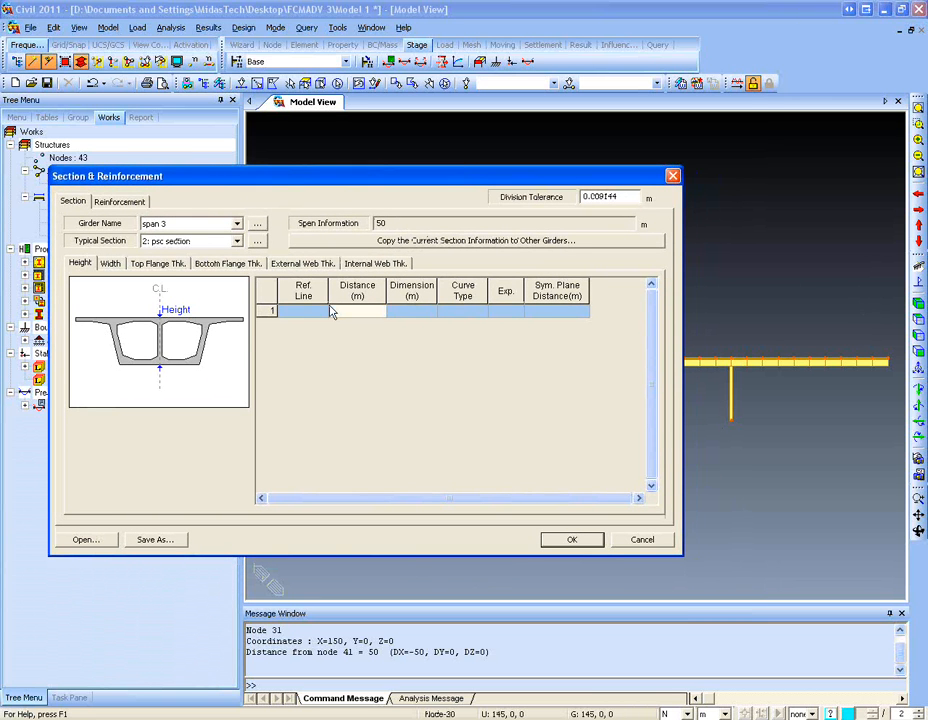
left_click(320, 311)
left_click(318, 324)
left_click(358, 312)
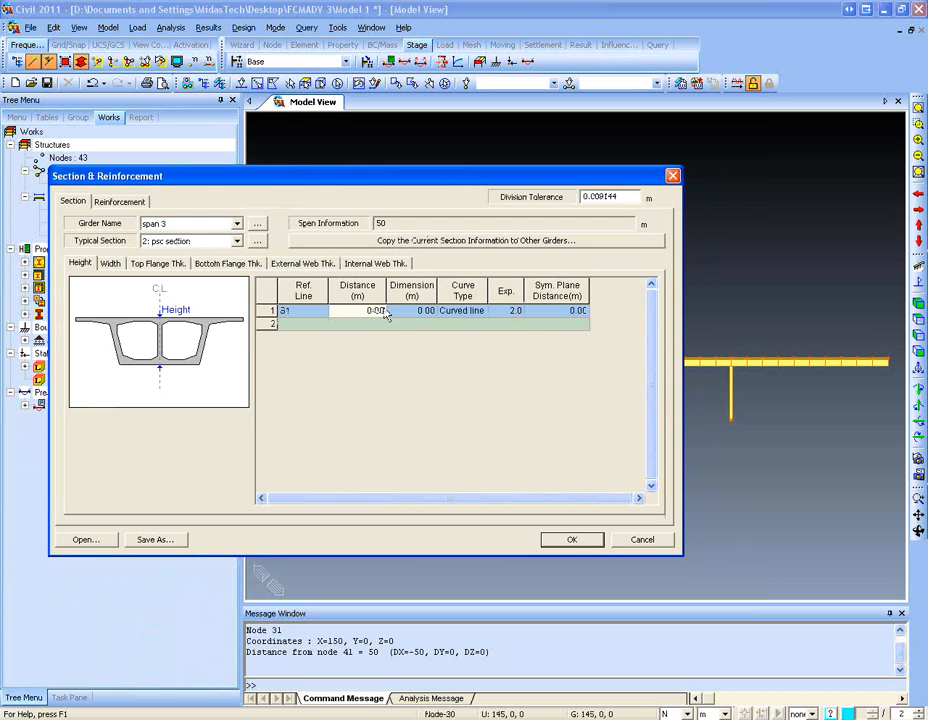
left_click(406, 312)
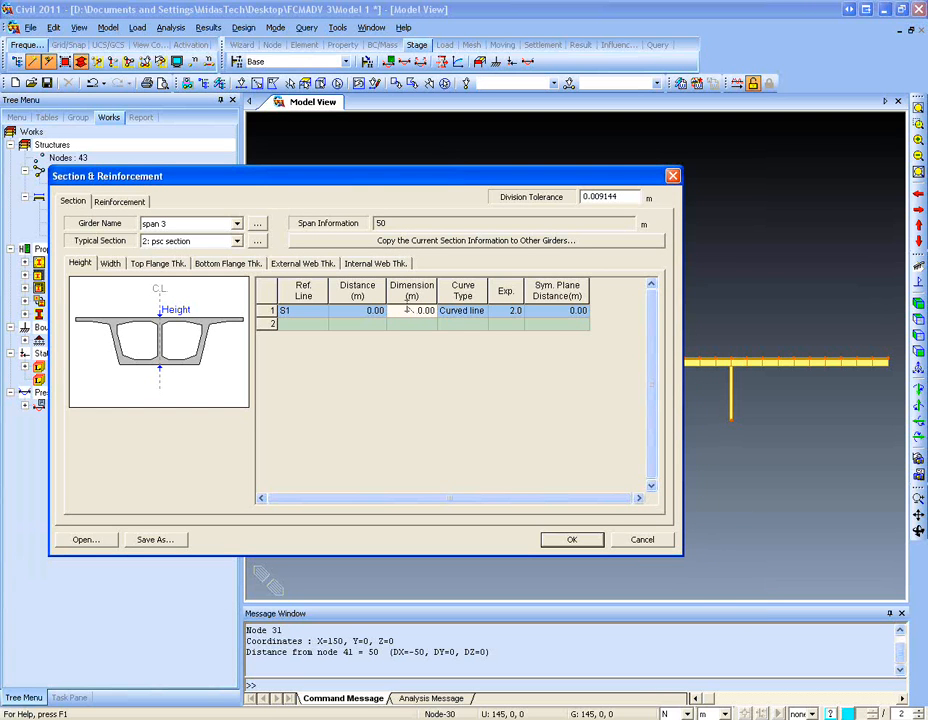
type("4")
left_click(560, 311)
type("-2")
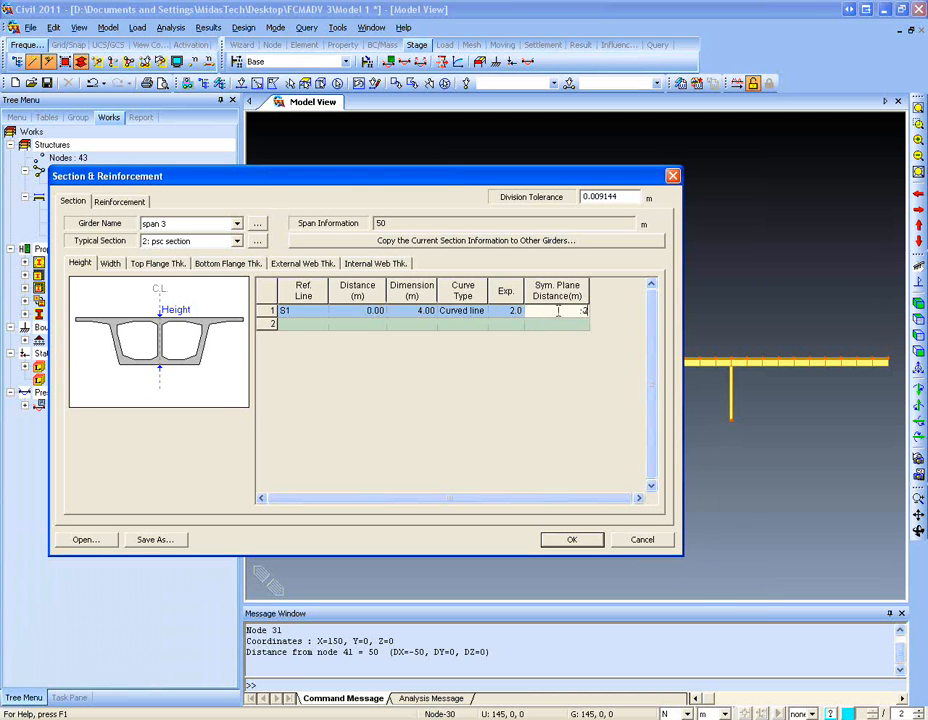
type("5")
- Add a second height row for span 3 with reference line S2 and a dimension of 2 m
left_click(320, 324)
left_click(320, 324)
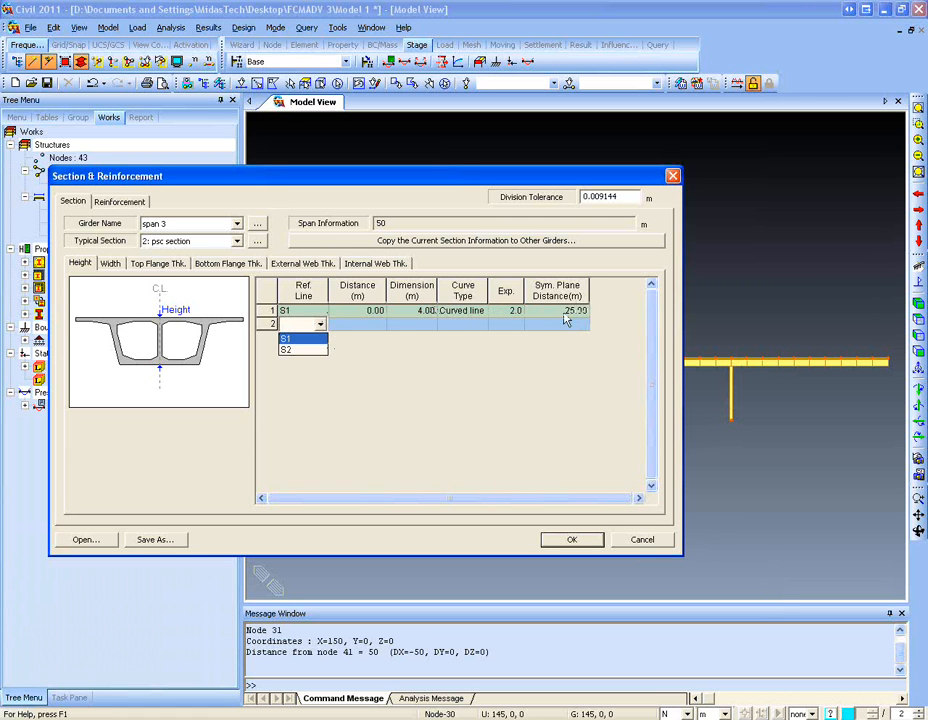
left_click(303, 350)
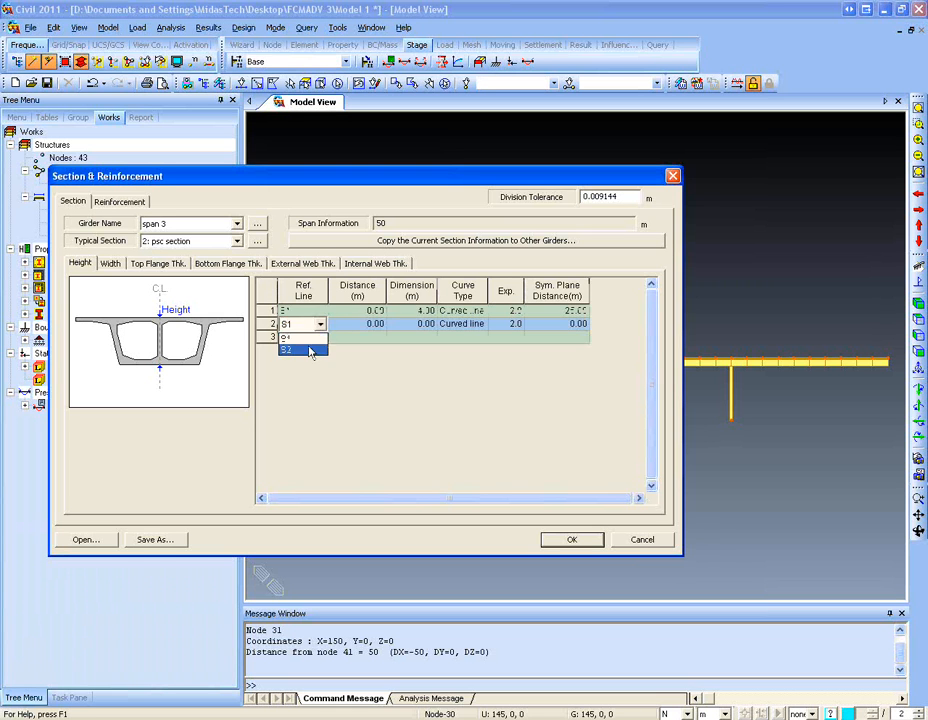
left_click(311, 352)
left_click(375, 324)
type("3")
left_click(425, 324)
type("3")
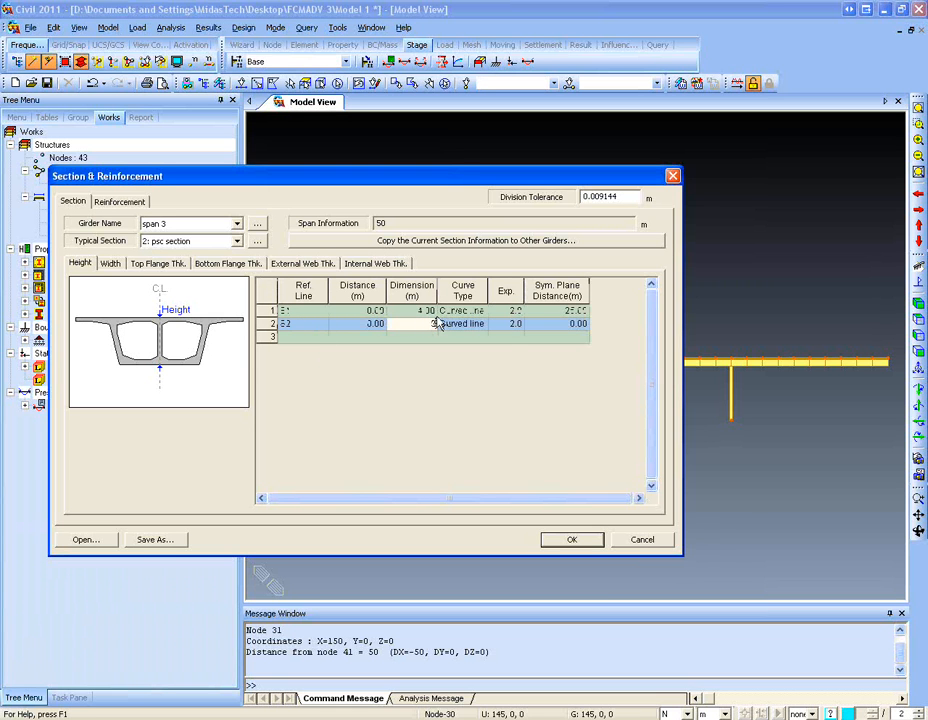
left_click(500, 324)
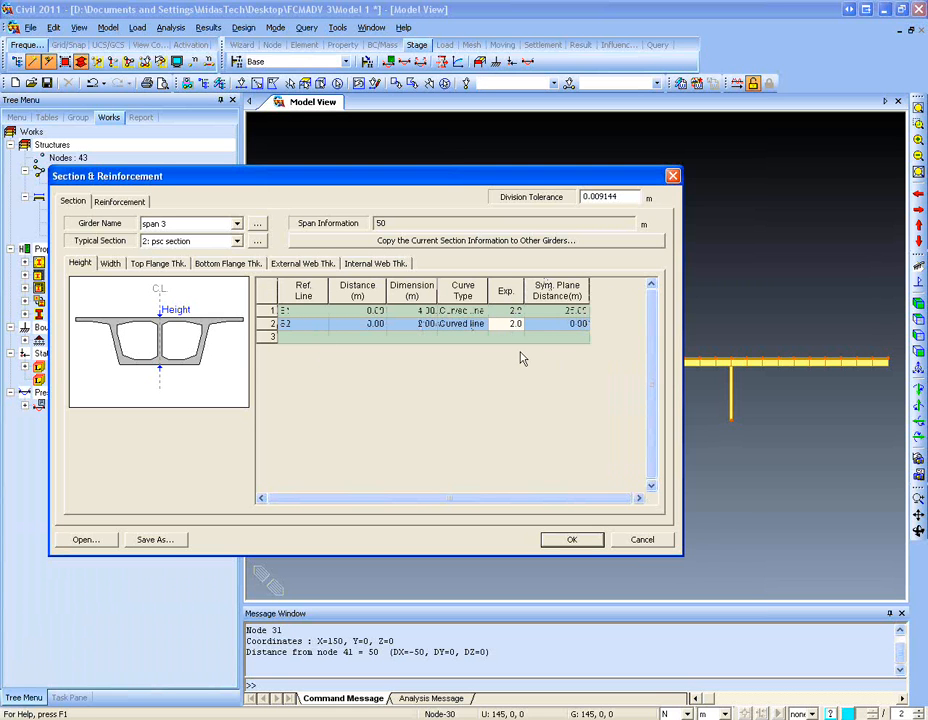
- Examine the width, top and bottom flange, and external and internal web thickness tables of span 3, returning to the height table
left_click(112, 264)
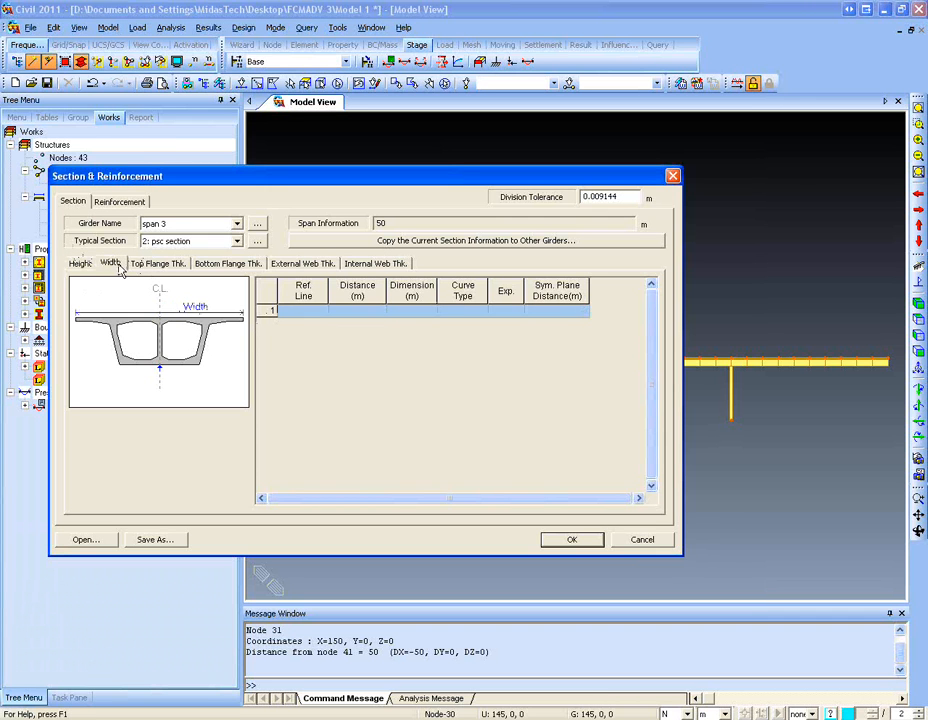
left_click(150, 266)
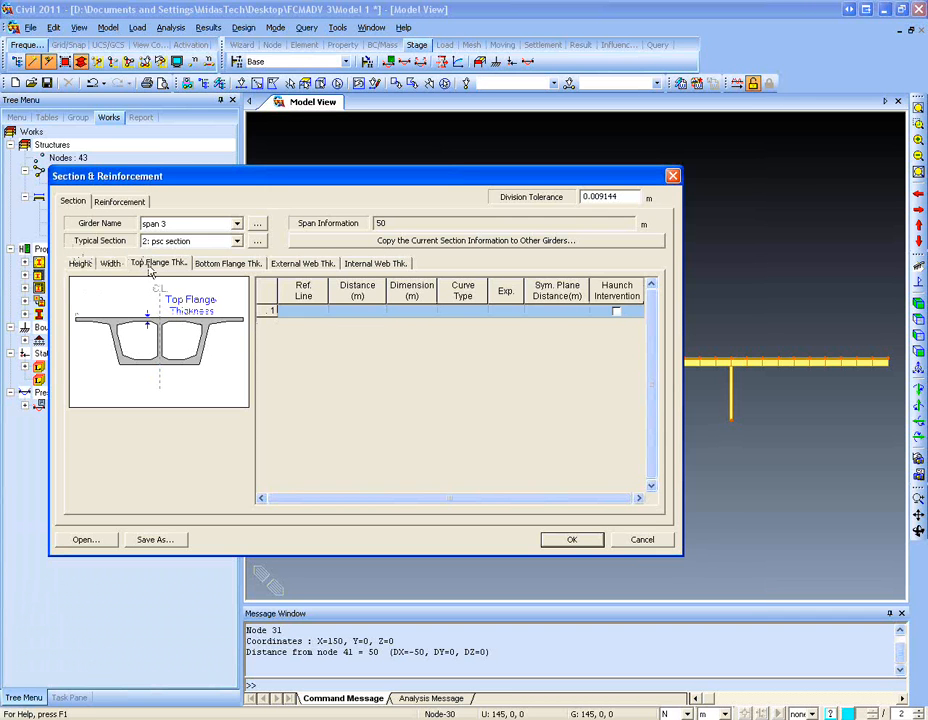
left_click(213, 265)
left_click(284, 265)
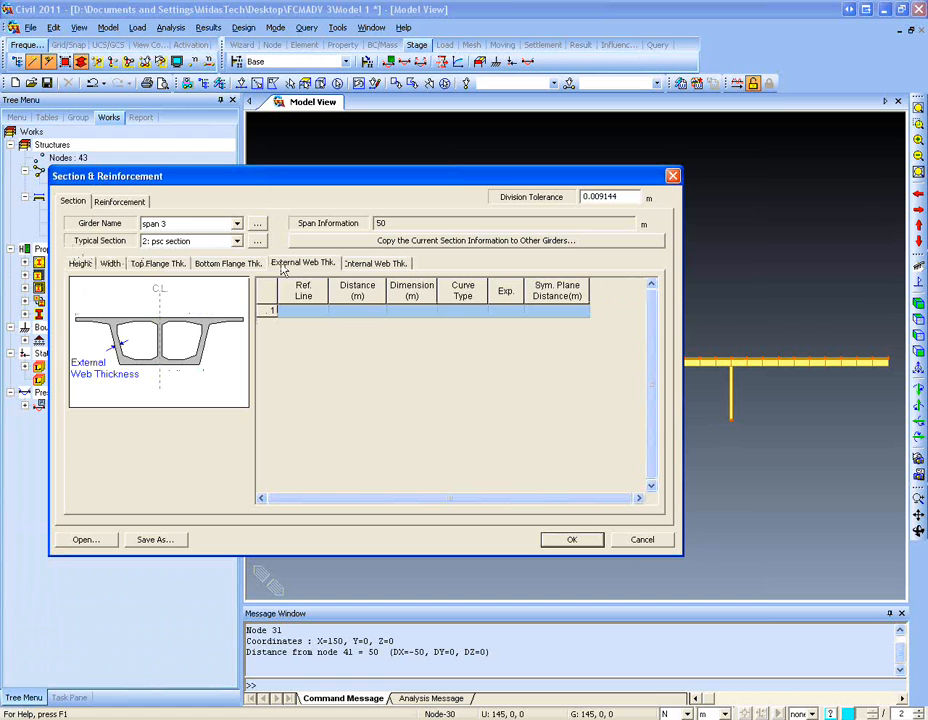
left_click(378, 264)
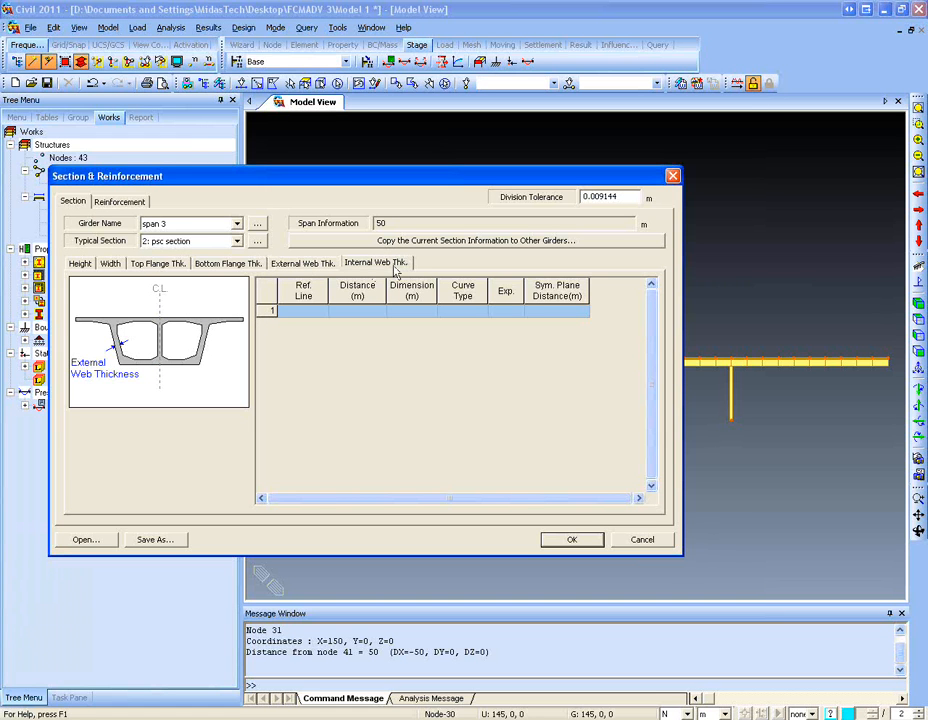
left_click(80, 263)
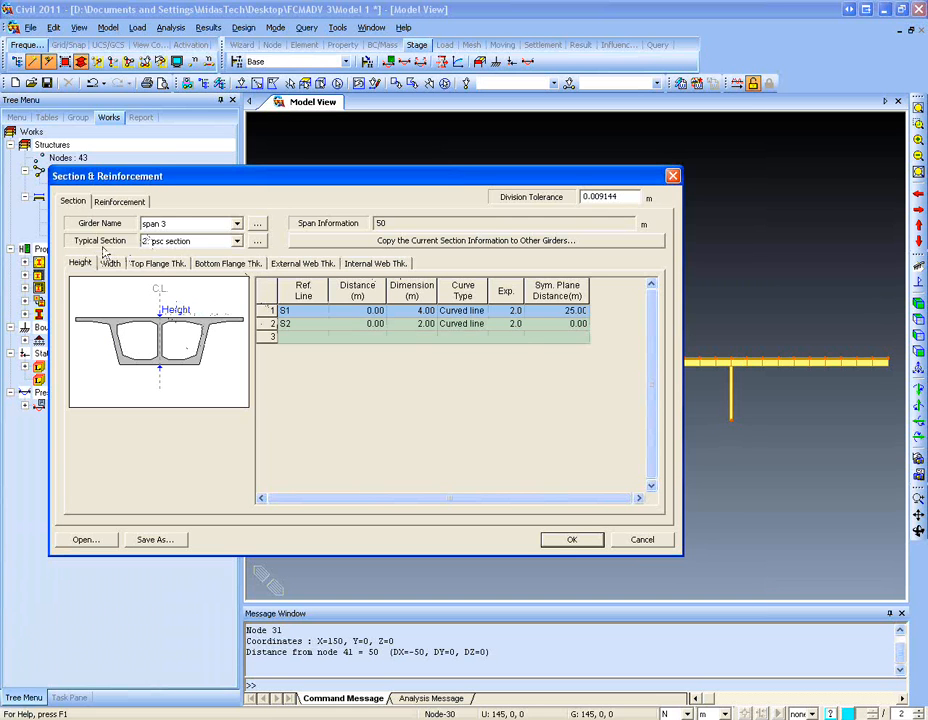
- Review the height rows defined for span 2, span 1 and span 3, and open the longitudinal reinforcement settings
left_click(185, 224)
left_click(165, 246)
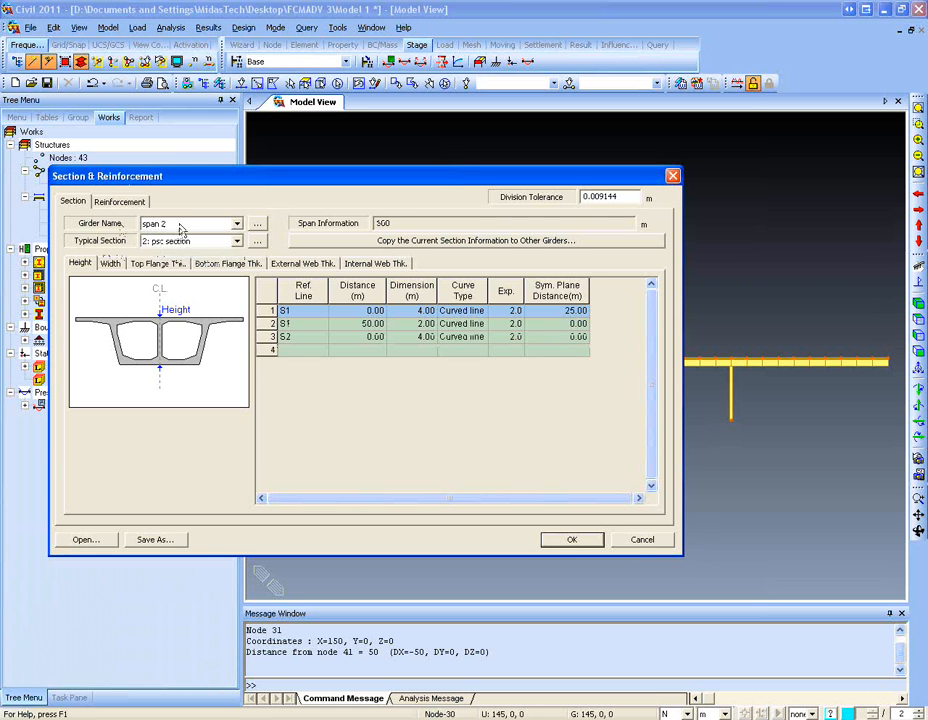
left_click(181, 226)
left_click(165, 237)
left_click(185, 225)
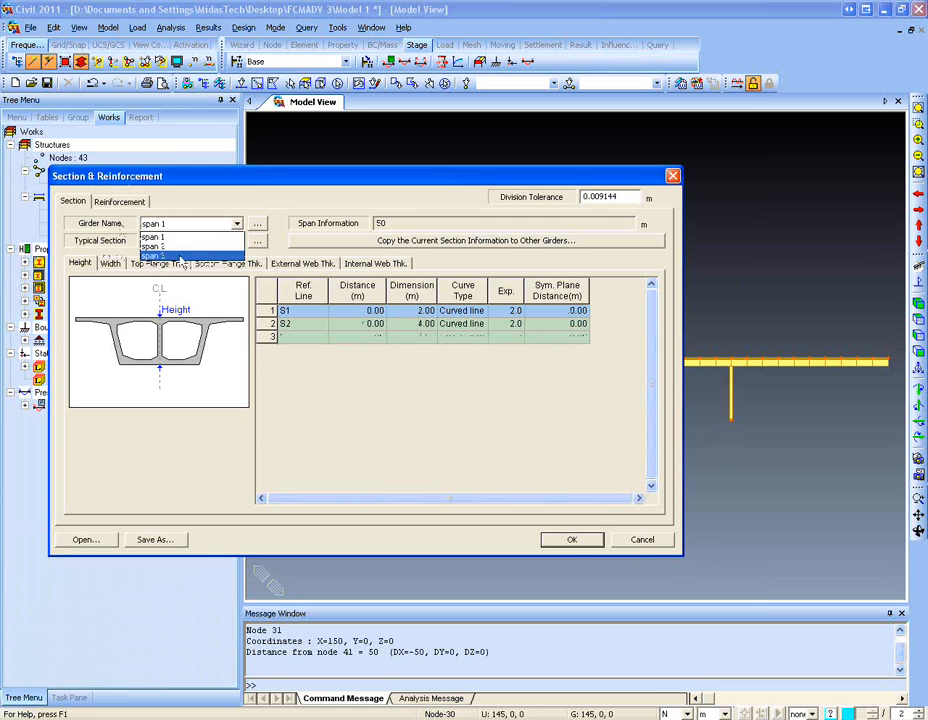
left_click(181, 257)
left_click(122, 201)
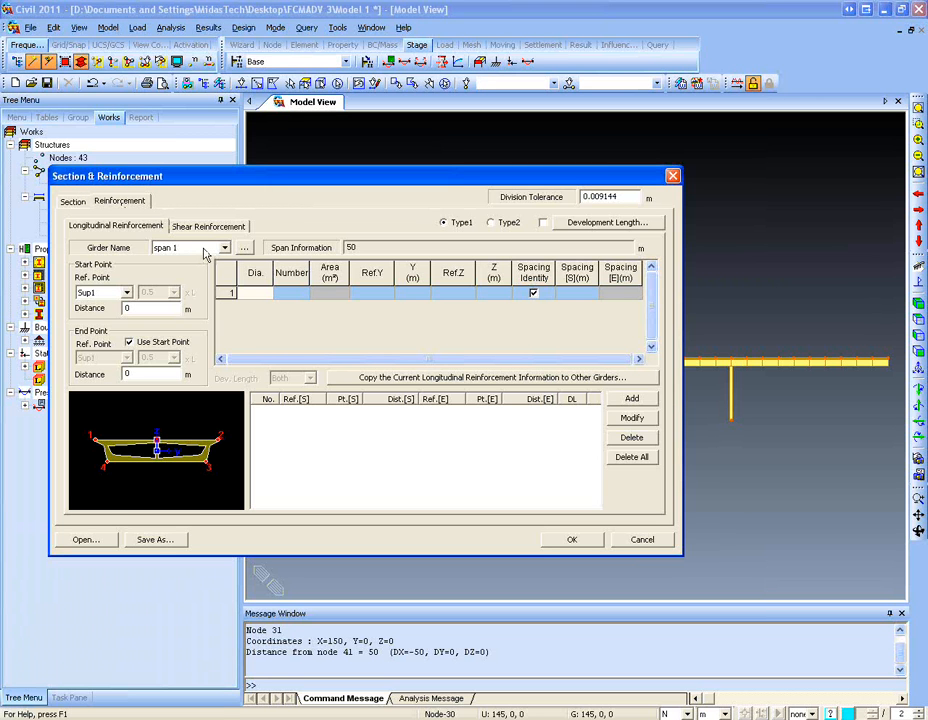
- Set the longitudinal reinforcement range of span 1 from support Sup1 to Span1 at 0.5 L, without using the start point as end
left_click(126, 293)
left_click(127, 295)
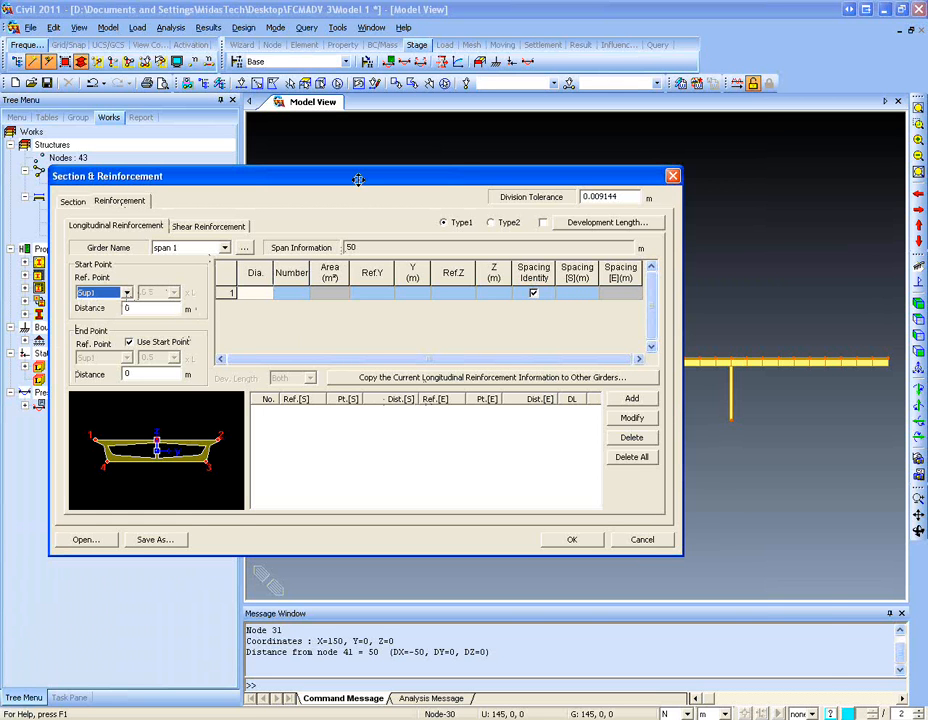
left_click_drag(358, 179, 535, 417)
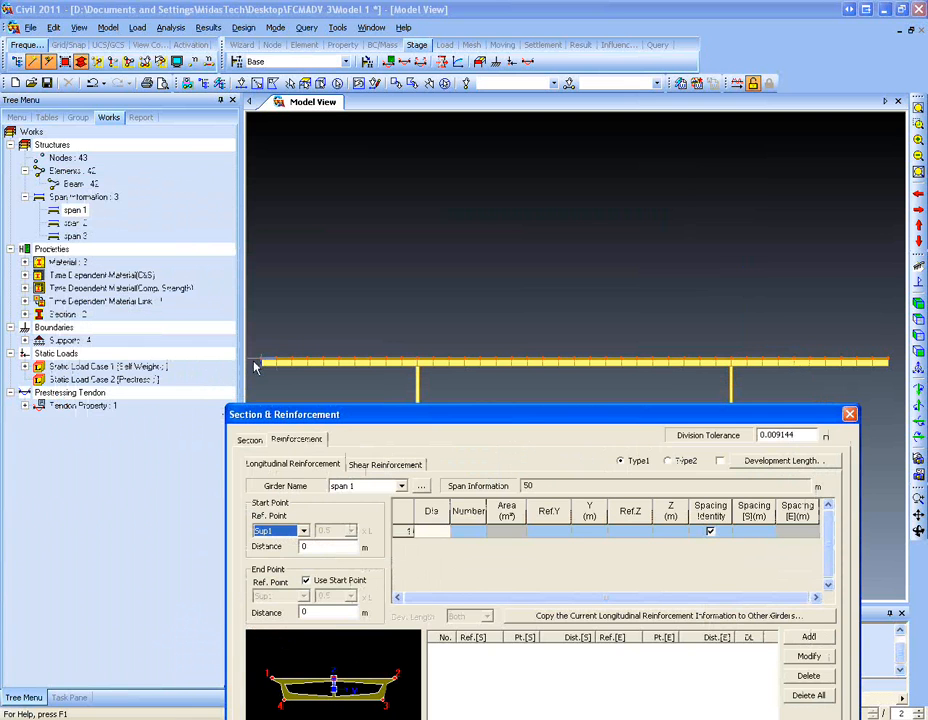
left_click_drag(357, 414, 324, 163)
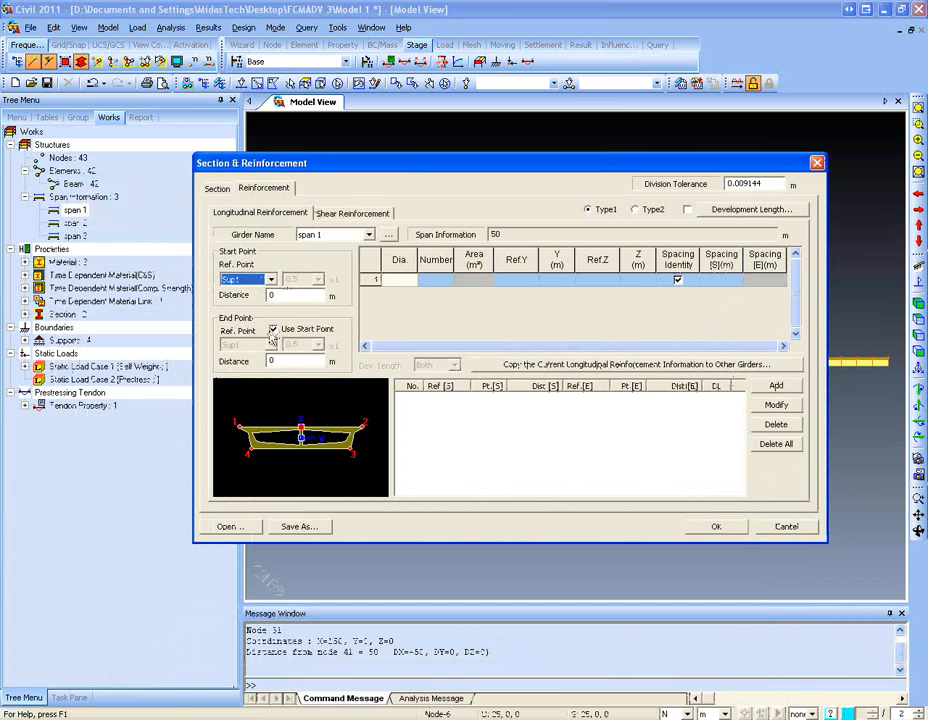
left_click(274, 329)
left_click(270, 344)
left_click(257, 358)
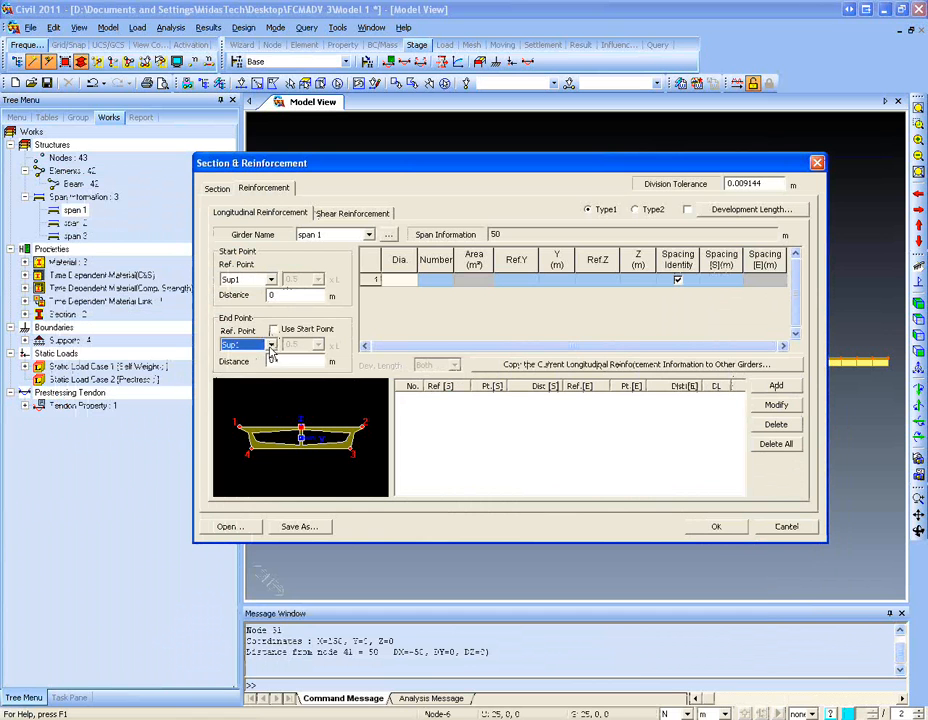
left_click(270, 345)
left_click(260, 368)
key("Tab")
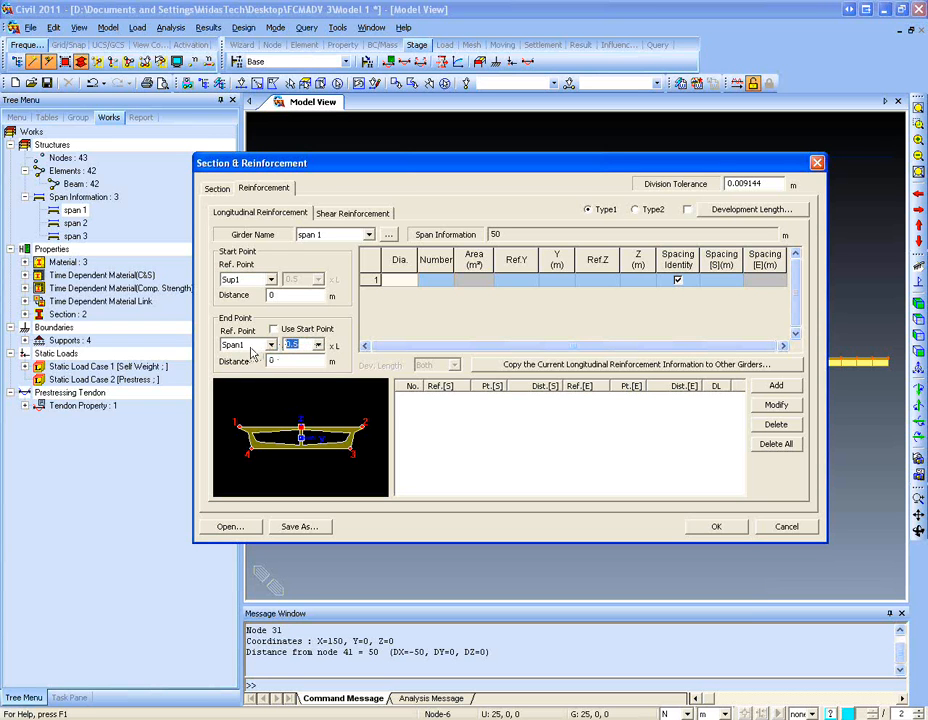
- Define the first rebar row with 50 P16 bars, centroid Y reference, Y of 0 m, and Z of 0.20 m from the top
left_click(410, 281)
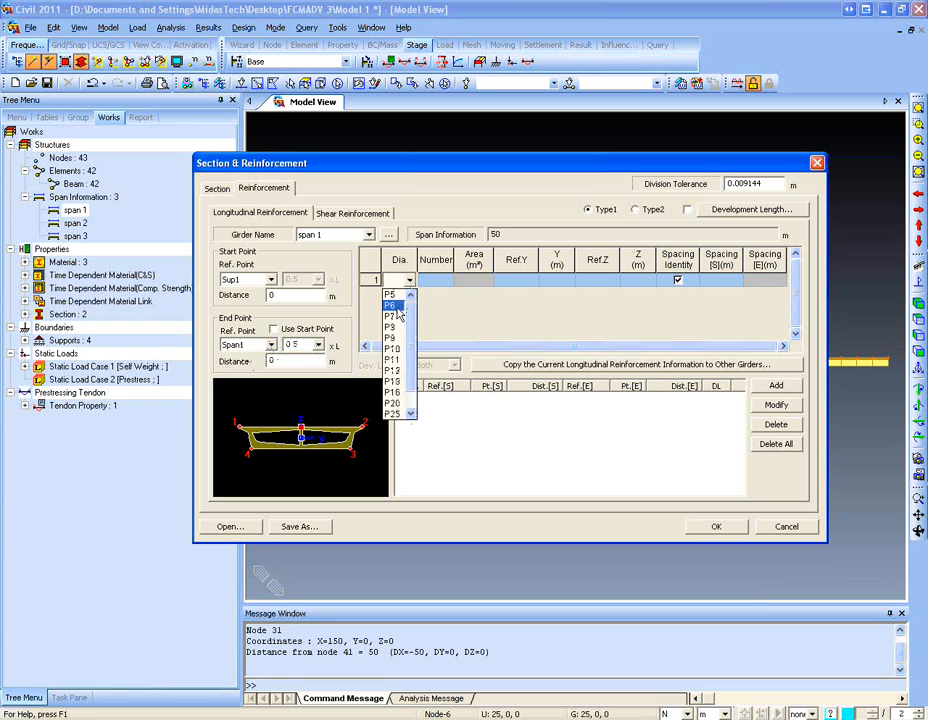
left_click(393, 385)
left_click(448, 283)
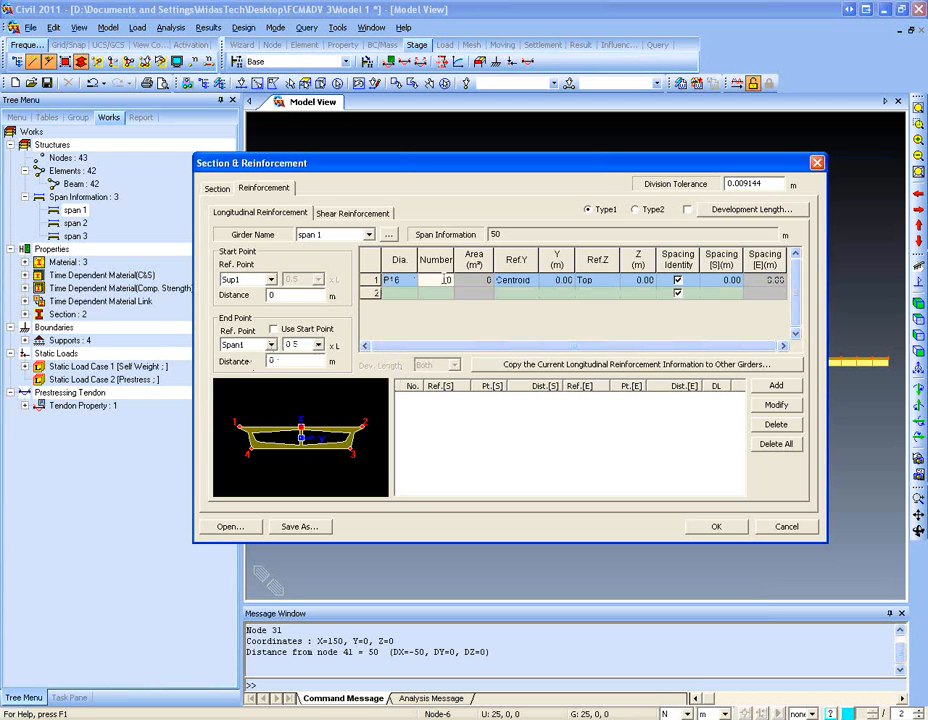
type("50")
left_click(523, 279)
left_click(571, 279)
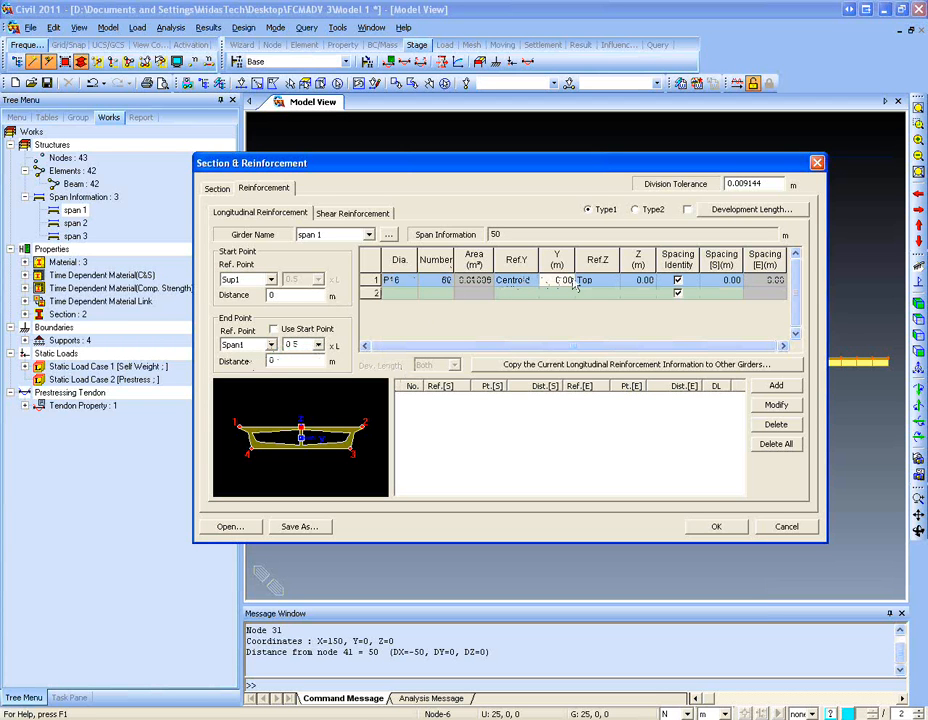
left_click(600, 283)
left_click(635, 283)
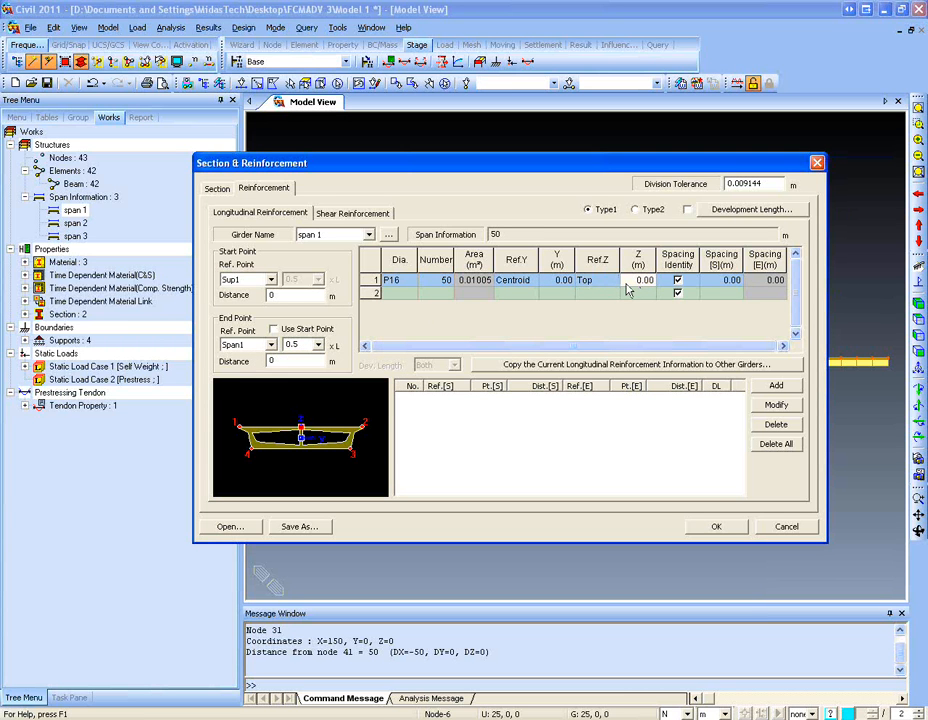
- Set the start spacing of the first rebar row to 0.2 m
left_click(727, 283)
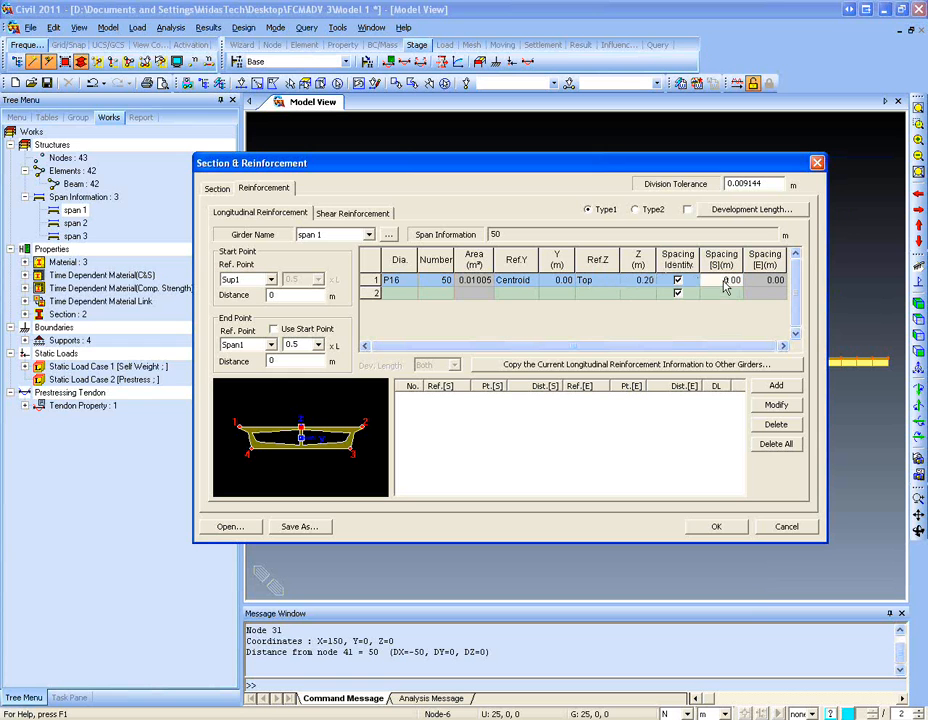
type("0.2")
left_click(714, 293)
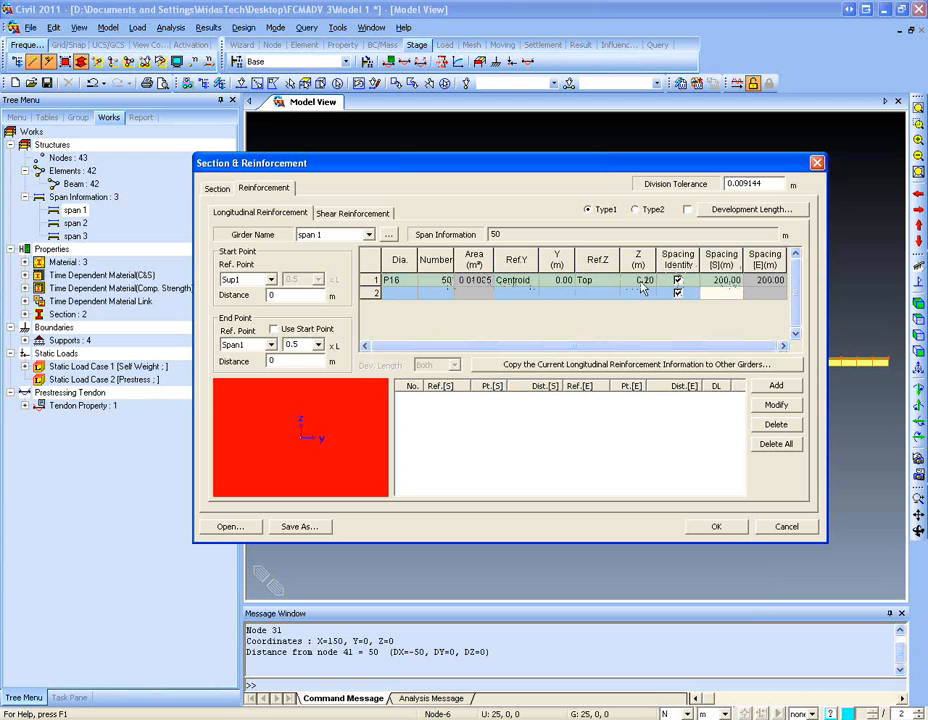
left_click(727, 281)
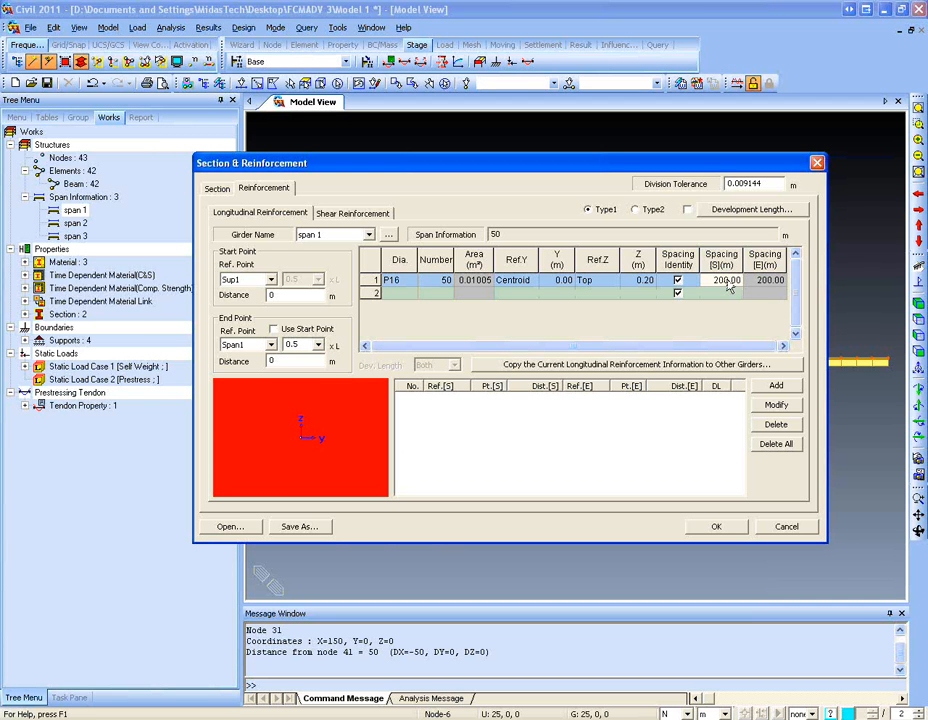
double_click(727, 281)
left_click(727, 293)
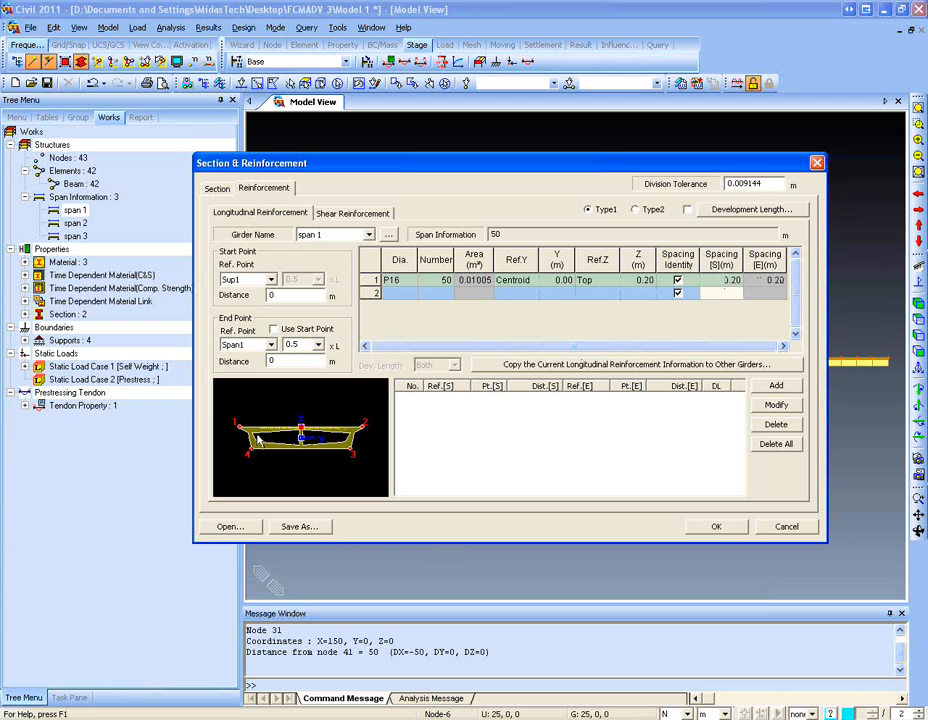
- Try start spacings of 0.25 m and 0.5 m for the first rebar row
left_click(729, 286)
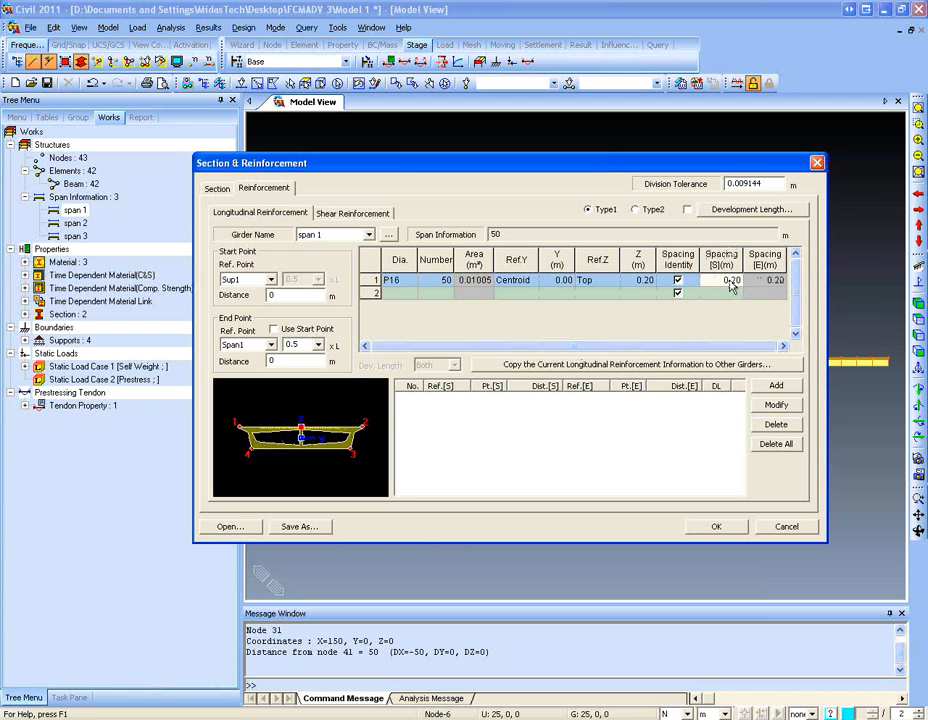
type(".250")
left_click(726, 293)
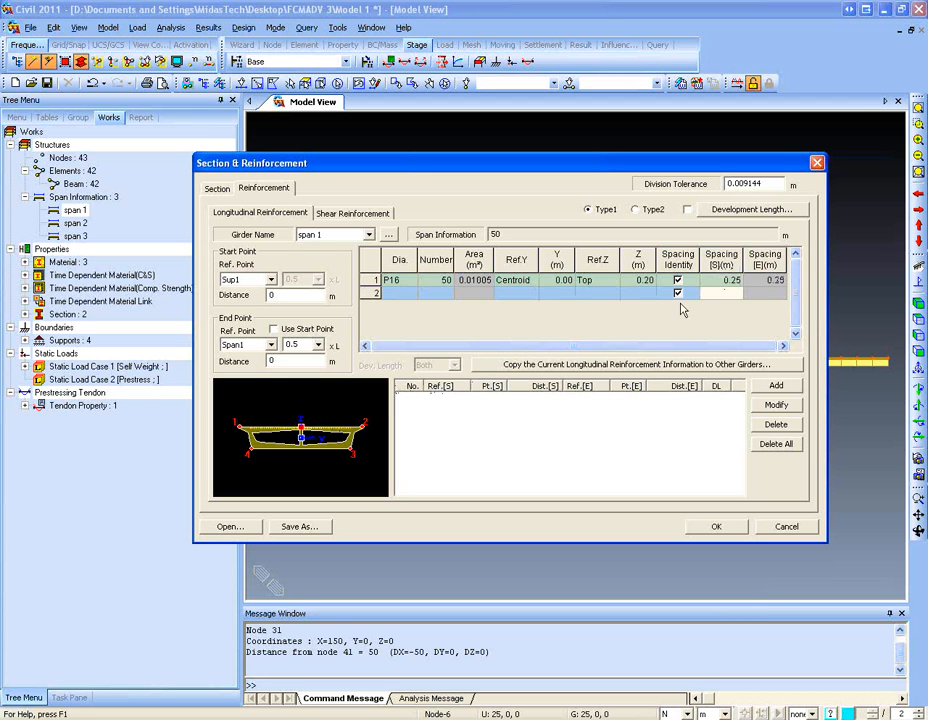
left_click(713, 281)
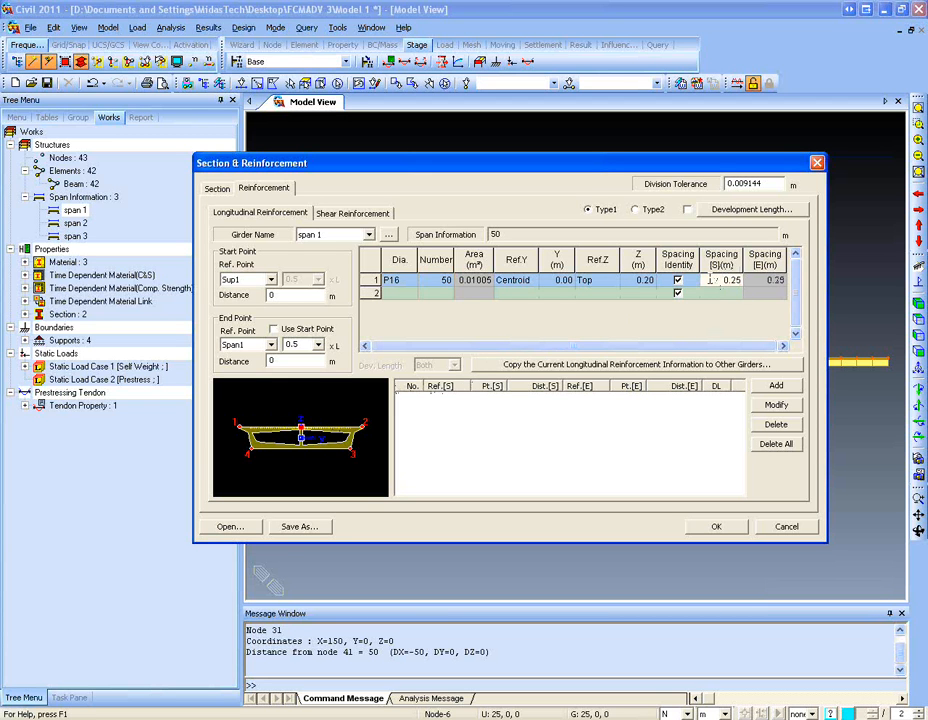
key("Delete")
type("0.5")
left_click(719, 294)
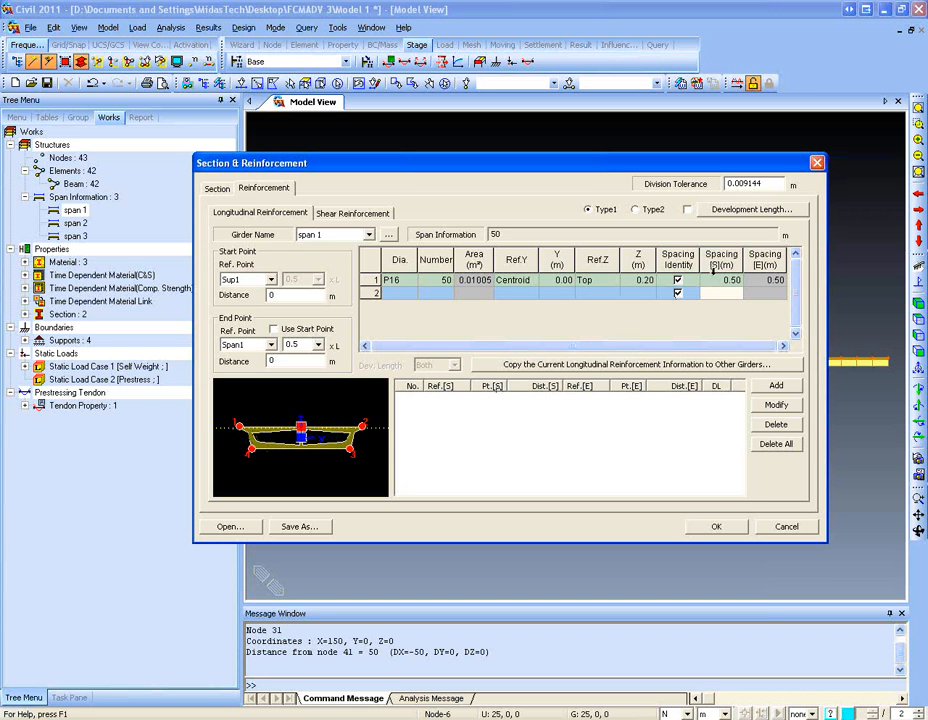
- Set the start spacing of the 50-bar top row to 0.25 m
left_click(721, 282)
key("Delete")
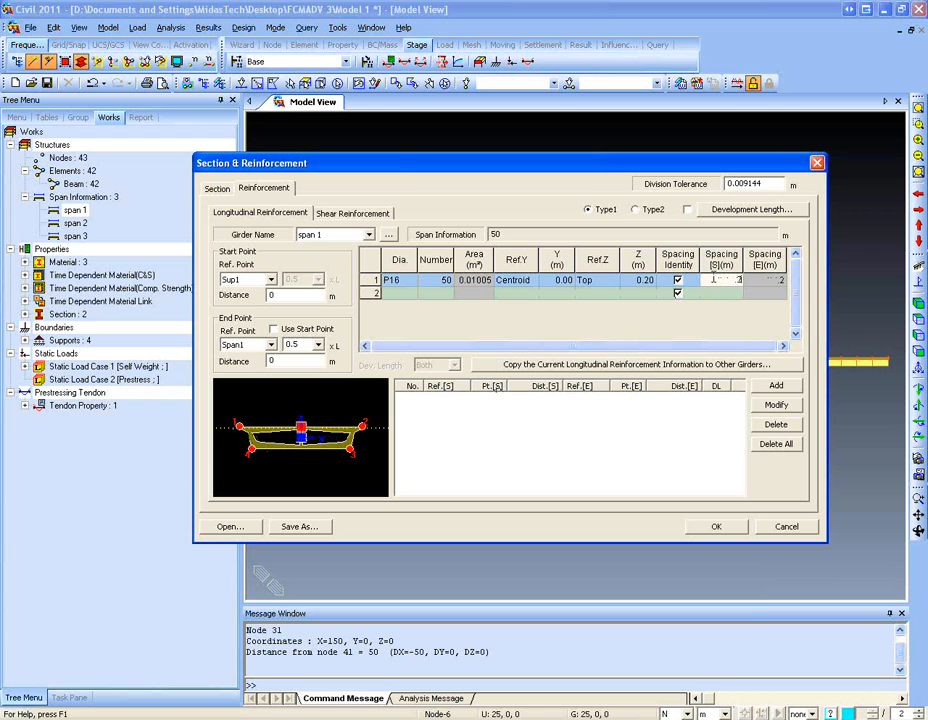
type("0.25")
key("Return")
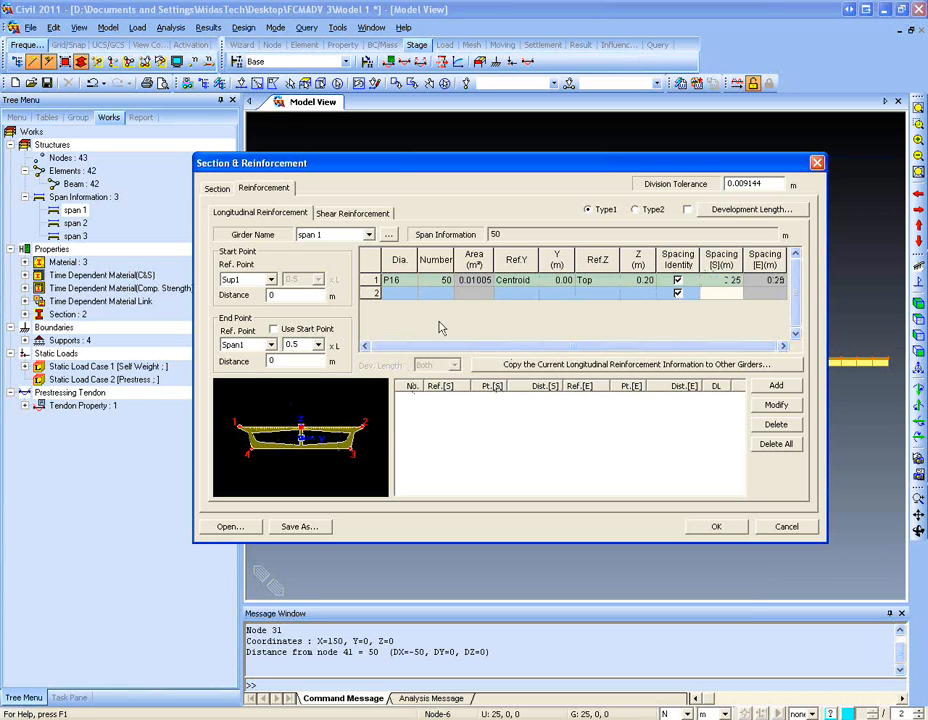
- Define a second rebar row with 30 P16 bars placed 0.2 m from the bottom of the section
left_click(413, 293)
left_click(411, 293)
left_click(393, 406)
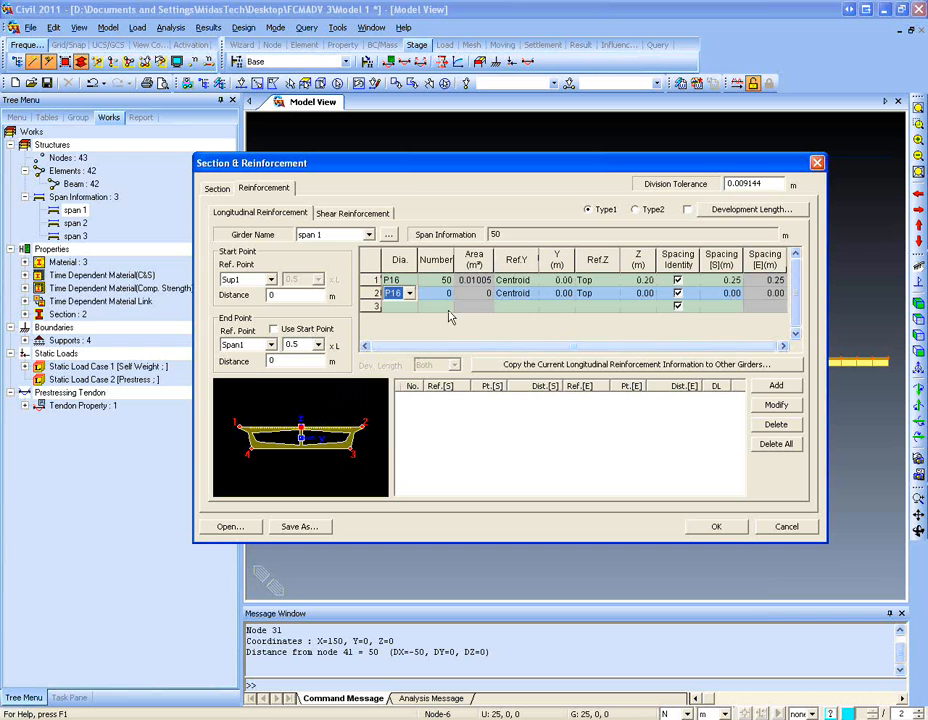
left_click(435, 293)
type("30")
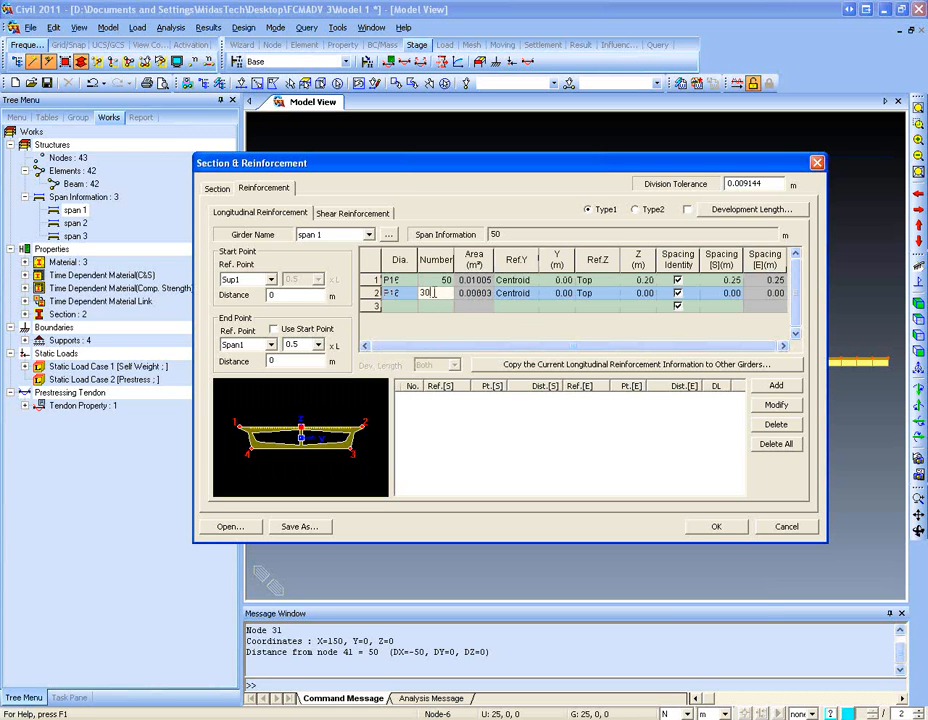
left_click(592, 293)
left_click(611, 293)
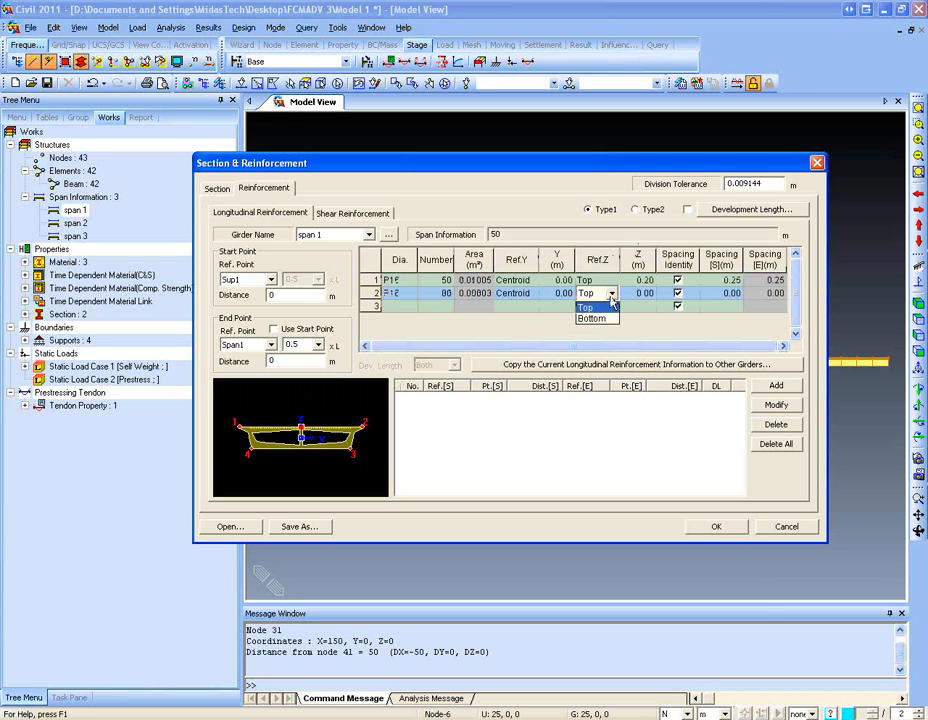
left_click(591, 318)
left_click(628, 295)
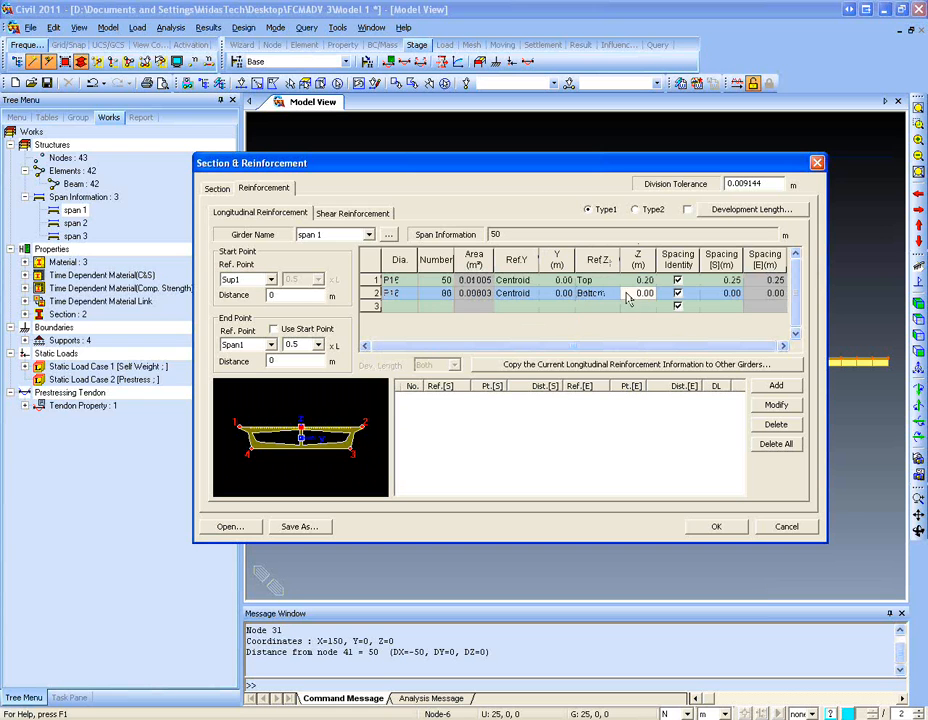
type(".2")
- Set the second row's start spacing to 0.40 m and add the Sup1-to-midspan reinforcement entry for span 1
left_click(731, 293)
key("BackSpace")
key("BackSpace")
key("BackSpace")
key("BackSpace")
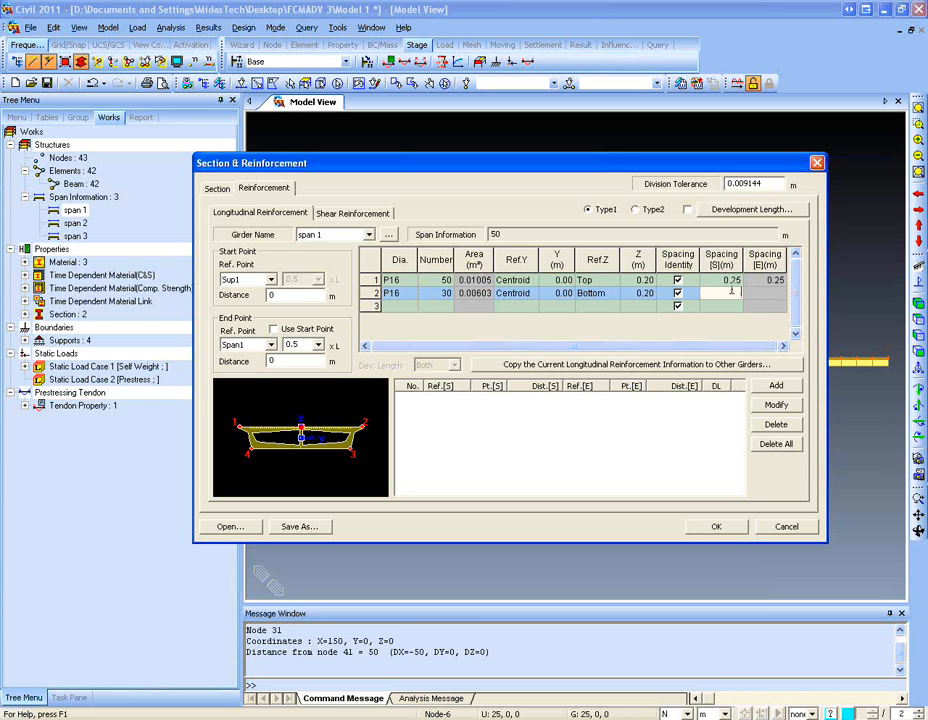
left_click(722, 308)
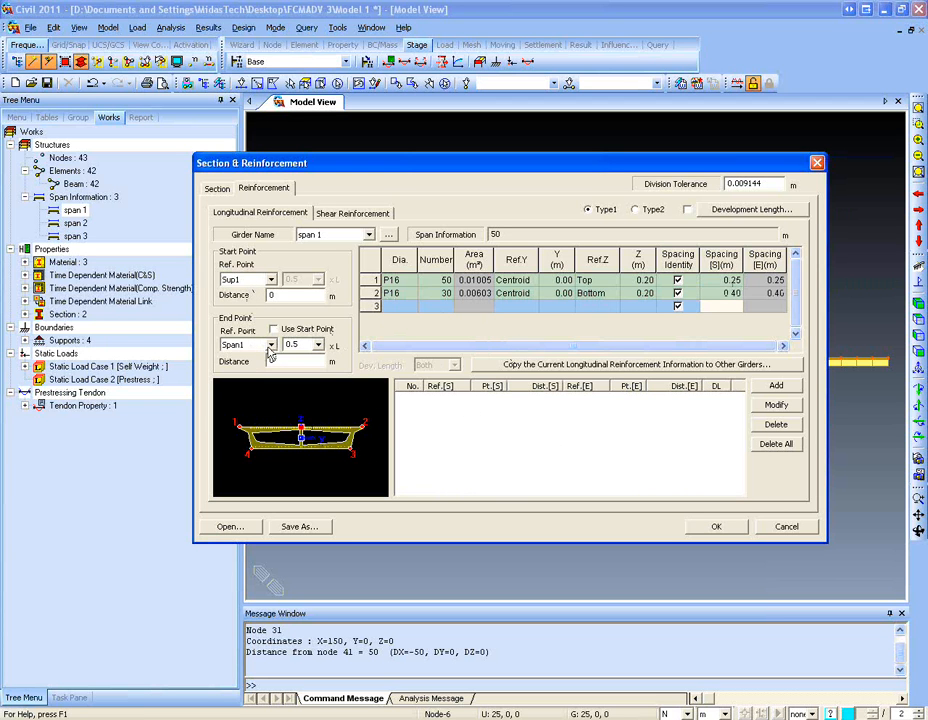
left_click(776, 387)
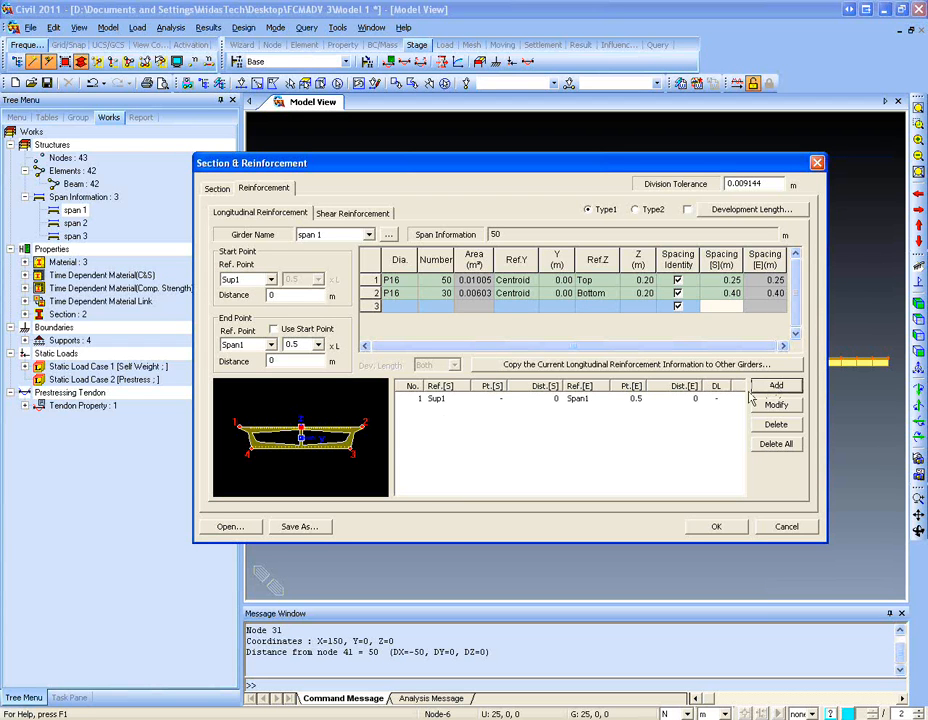
- Set the next reinforcement range of span 1 from Span1 at 0.5 L to support Sup2
left_click(270, 279)
left_click(270, 294)
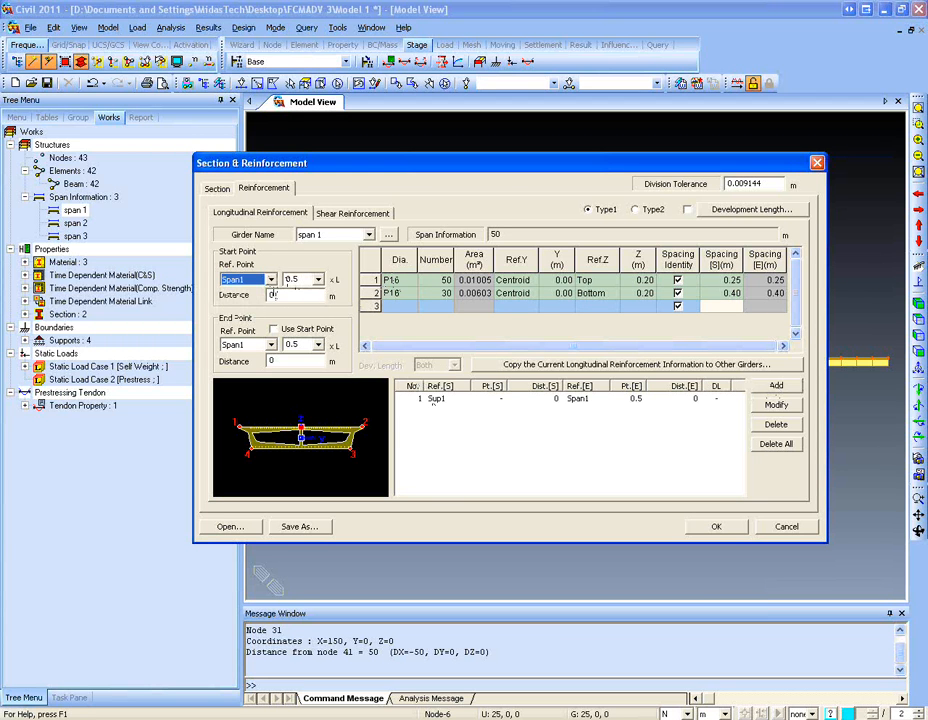
left_click(270, 345)
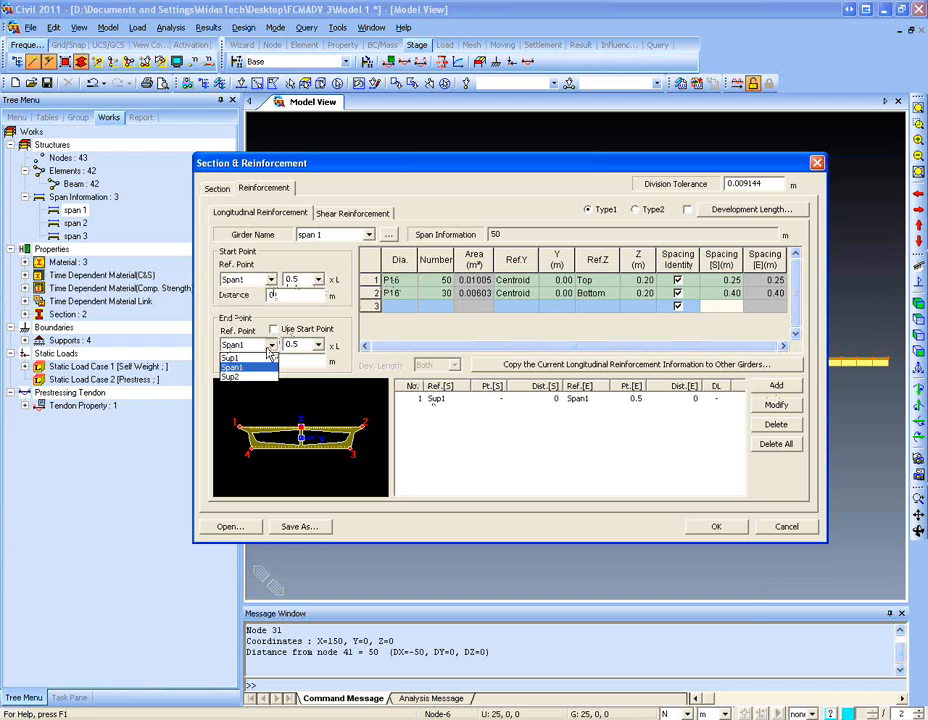
left_click(258, 378)
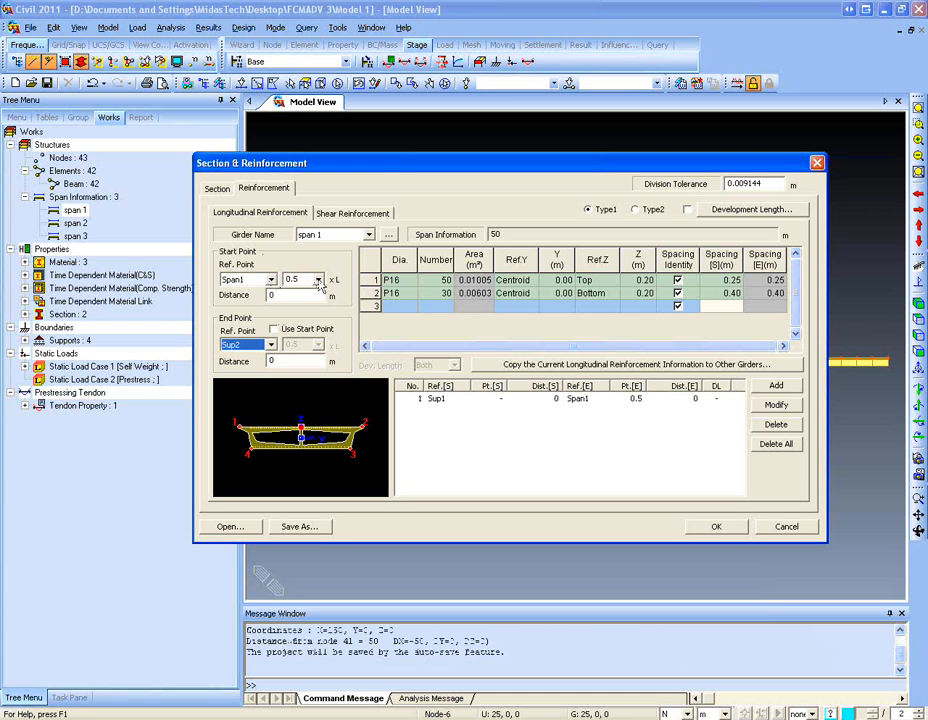
- Change the top rebar row to 70 bars at 0.2 m spacing and add the midspan-to-Sup2 reinforcement entry
left_click(432, 281)
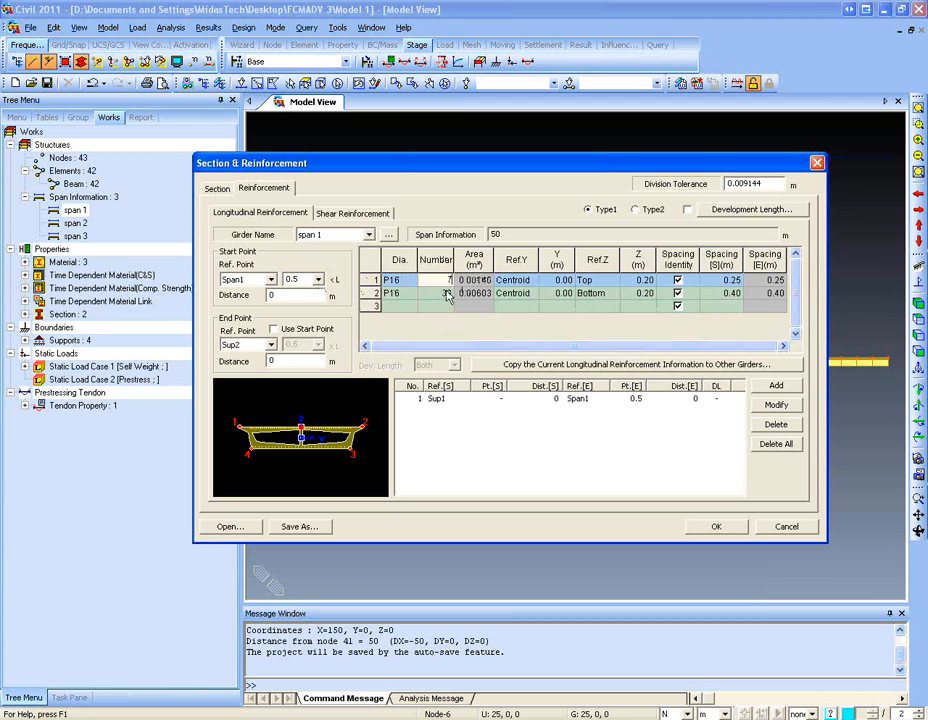
type("70")
left_click(447, 305)
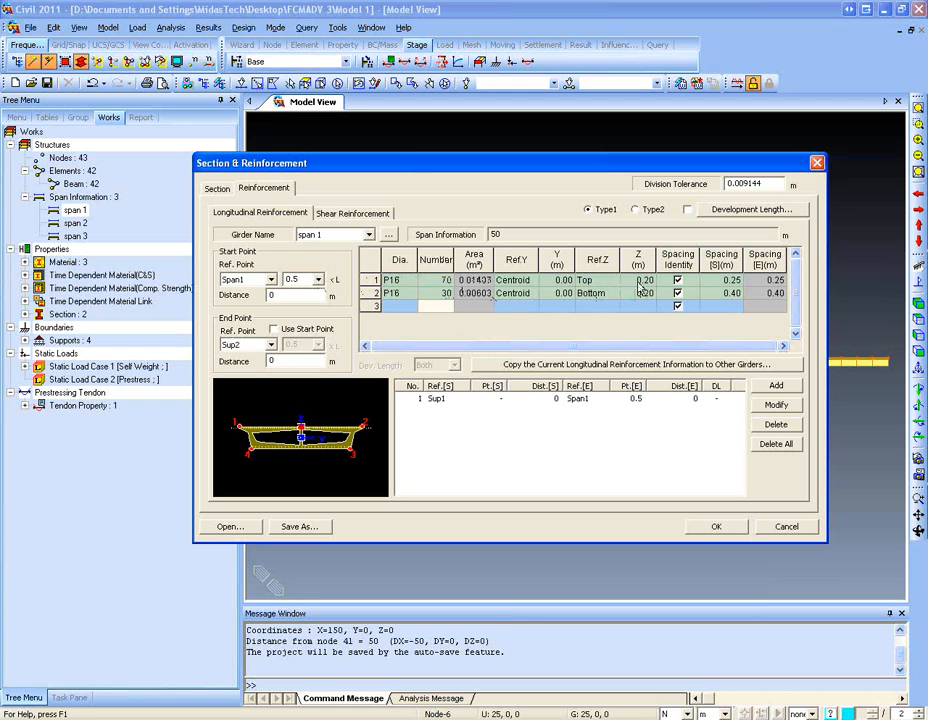
left_click(727, 282)
type("0.2")
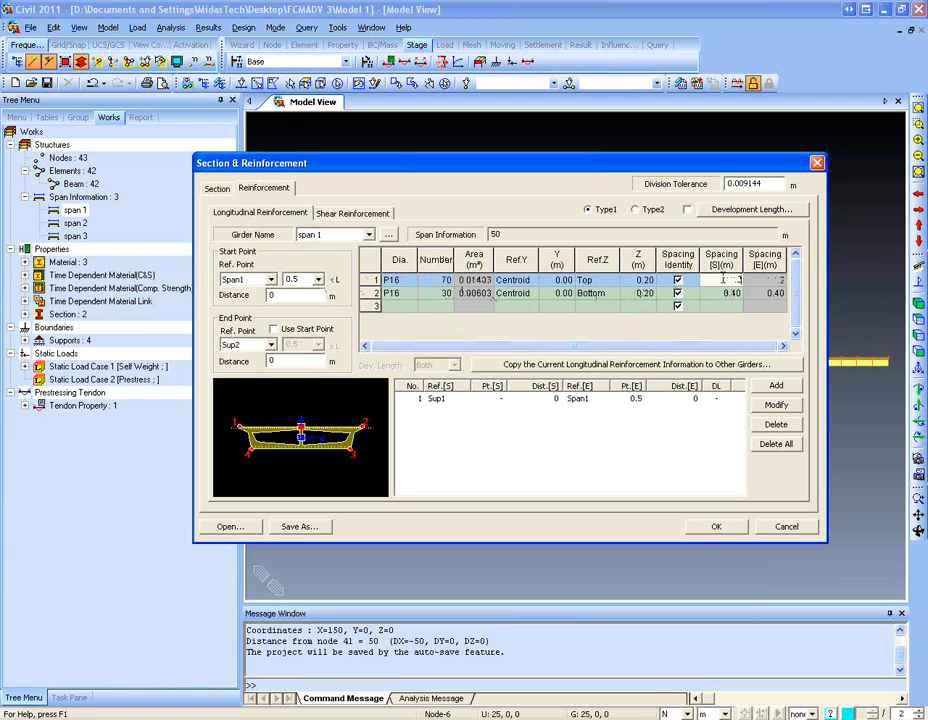
left_click(730, 293)
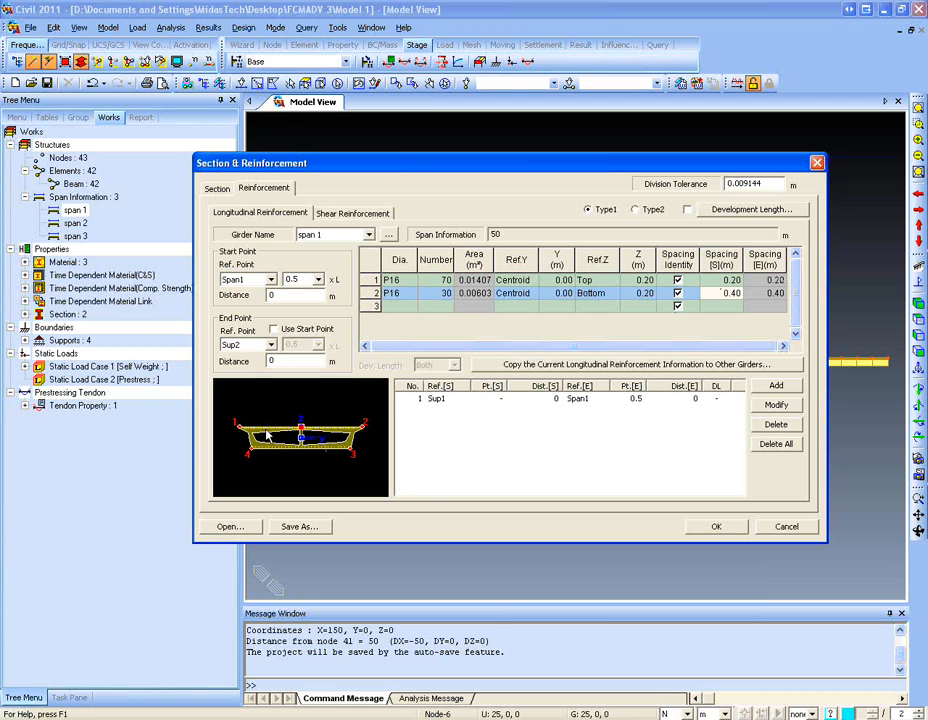
left_click(780, 387)
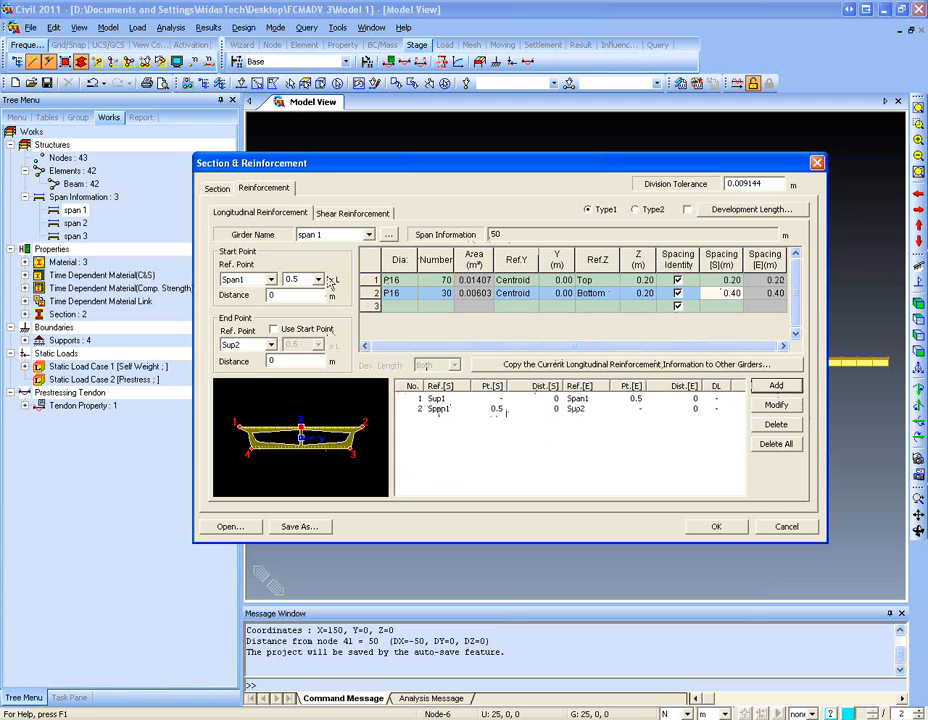
- Check span 1's shear and longitudinal reinforcement settings and apply the section and reinforcement data to the model
left_click(349, 215)
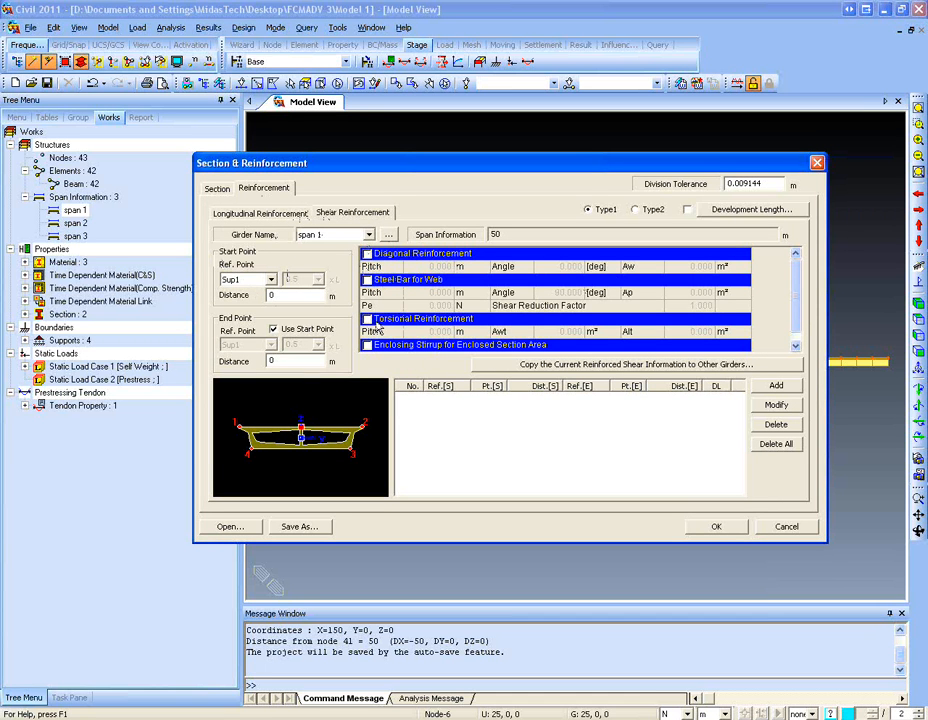
left_click(260, 214)
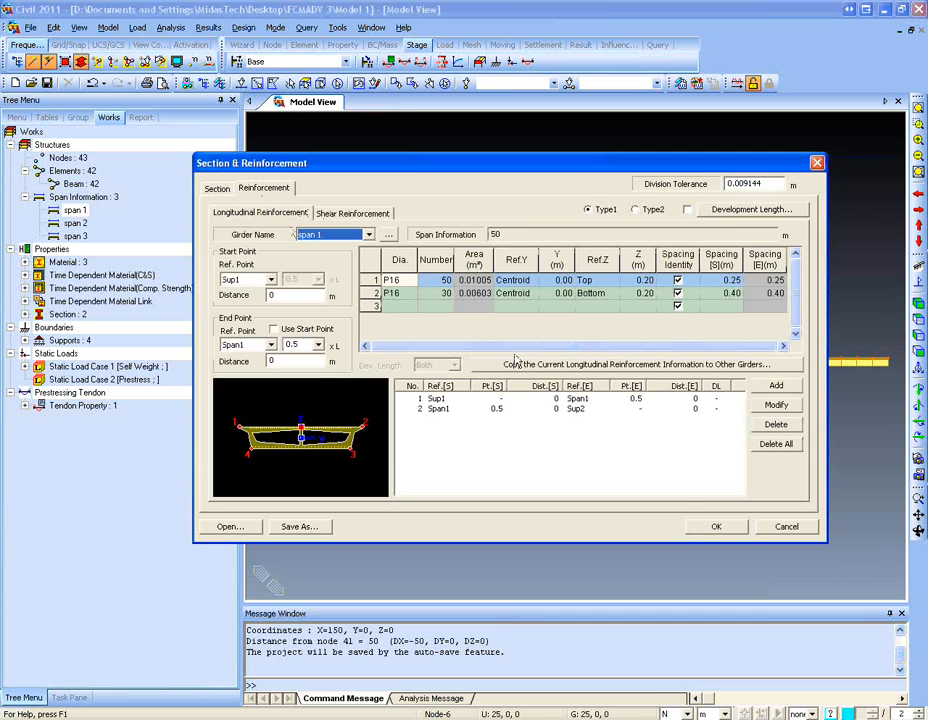
left_click(704, 528)
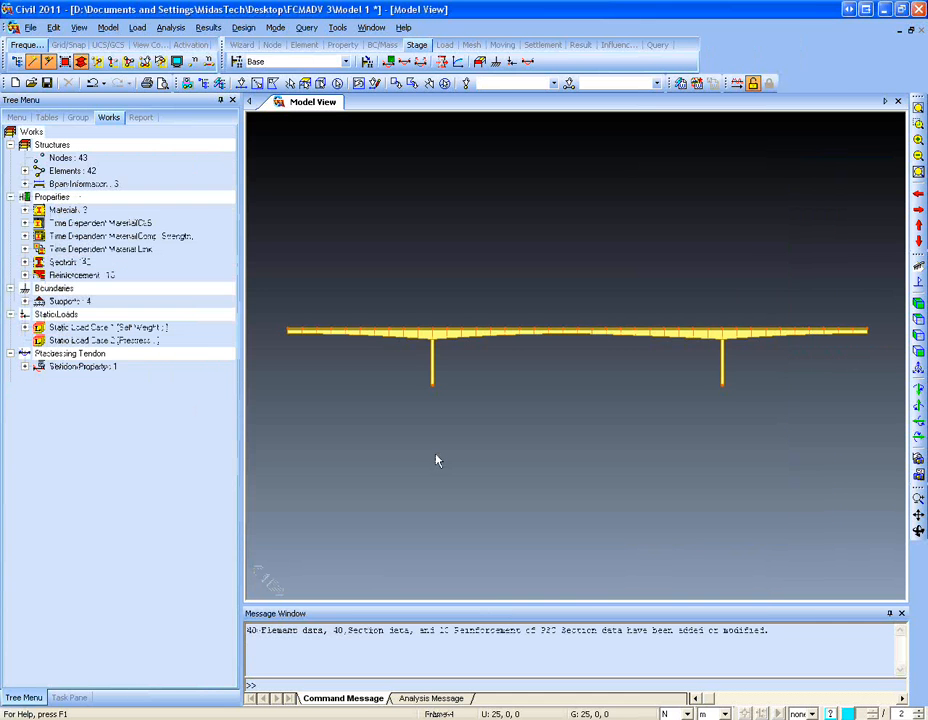
- Examine the varying girder depth along the spans and over the piers in front and rotated views
left_click(917, 124)
left_click_drag(270, 312, 460, 369)
left_click_drag(300, 270, 855, 430)
middle_click_drag(570, 384, 567, 394)
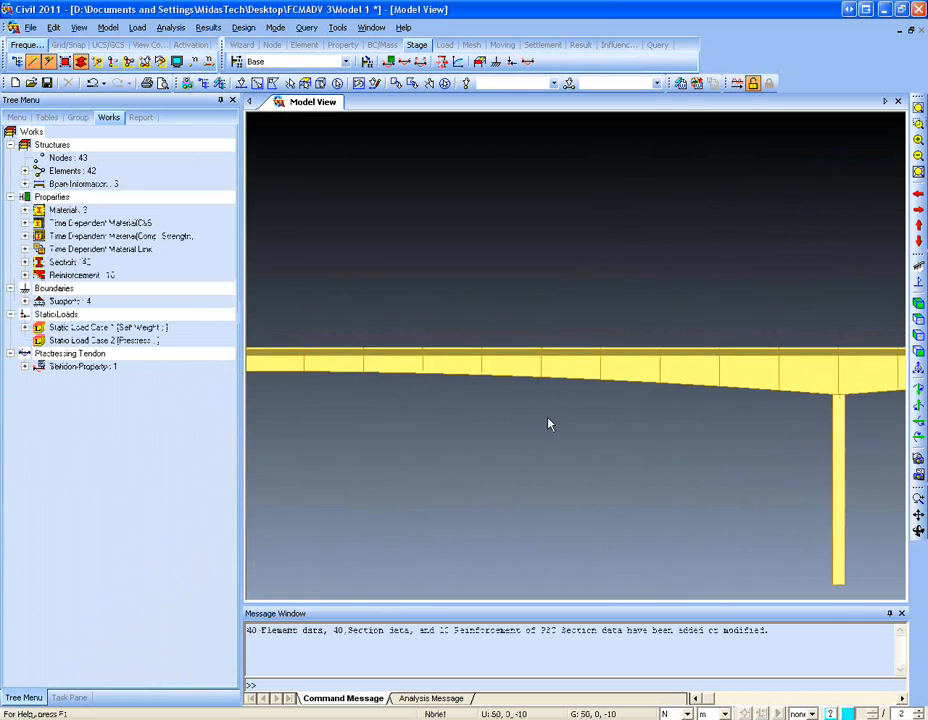
scroll(549, 423, "down", 1)
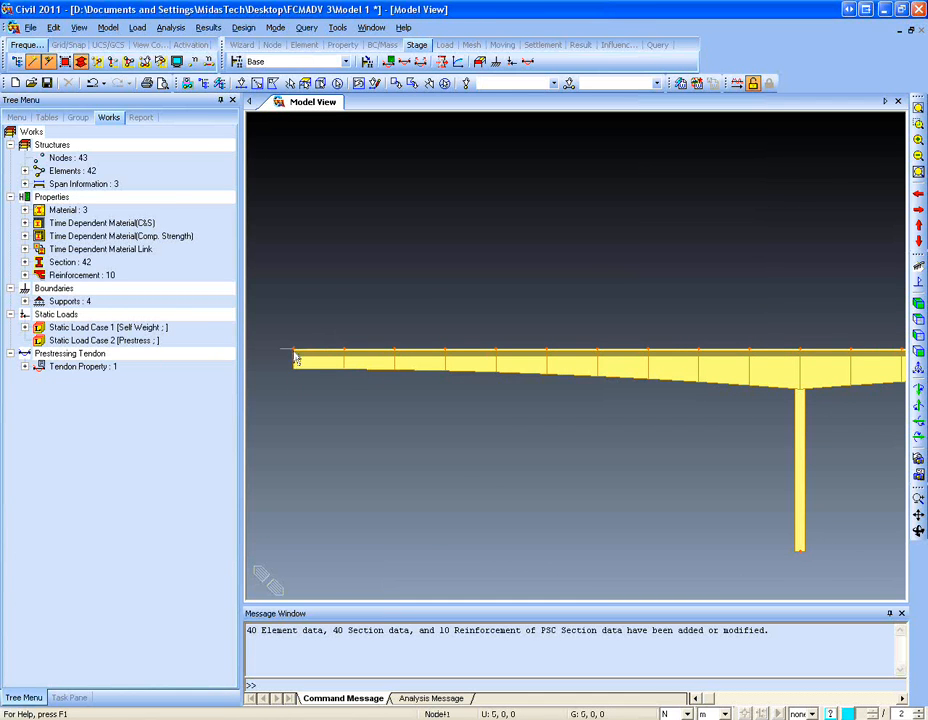
middle_click_drag(839, 379, 590, 364)
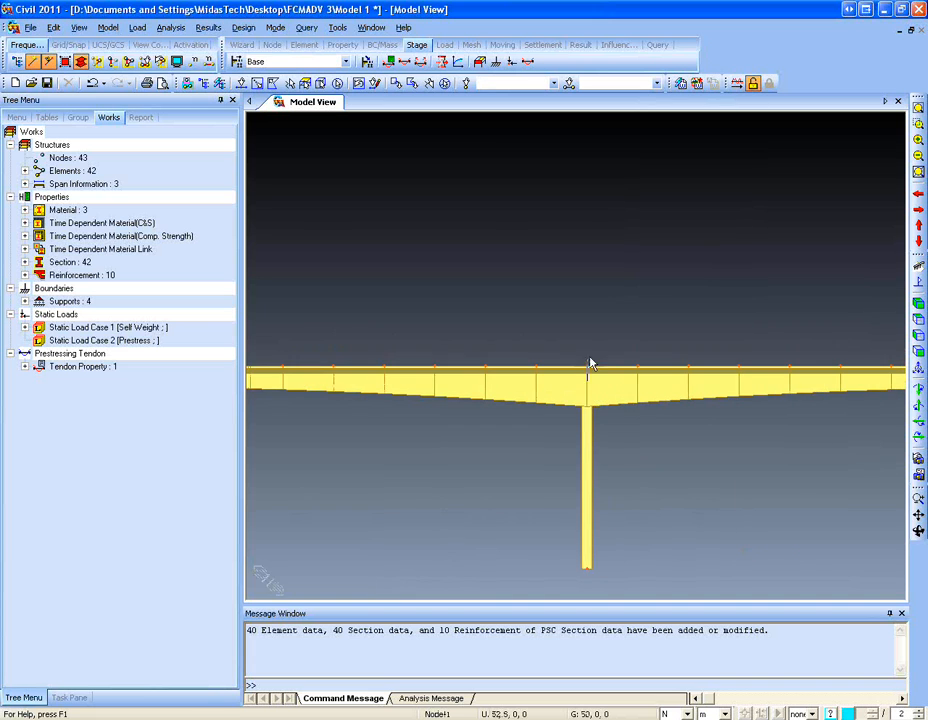
scroll(576, 410, "down", 5)
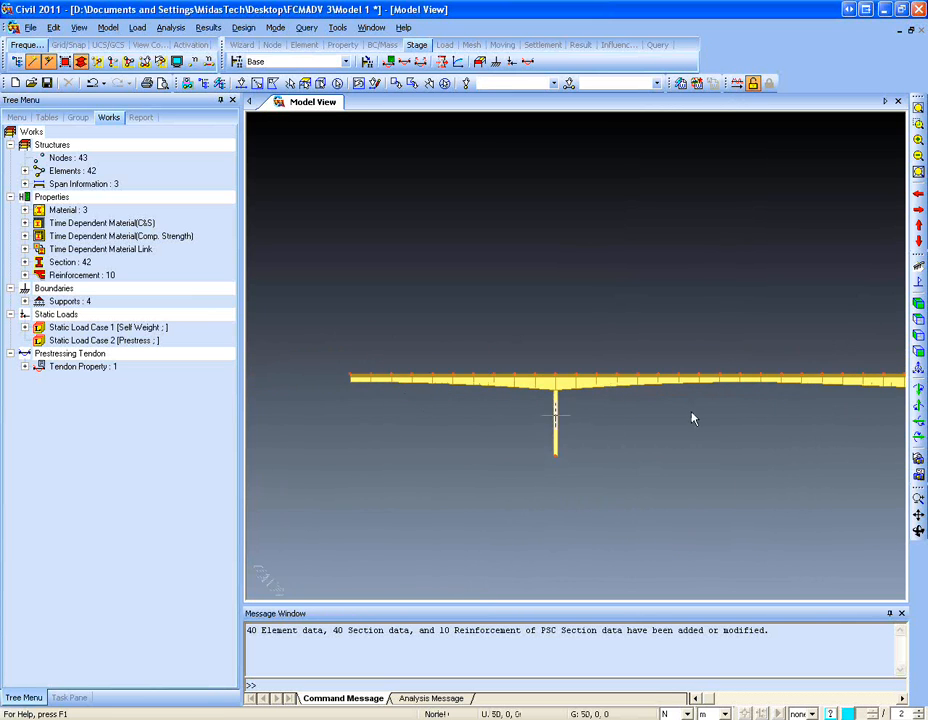
scroll(478, 404, "down", 6)
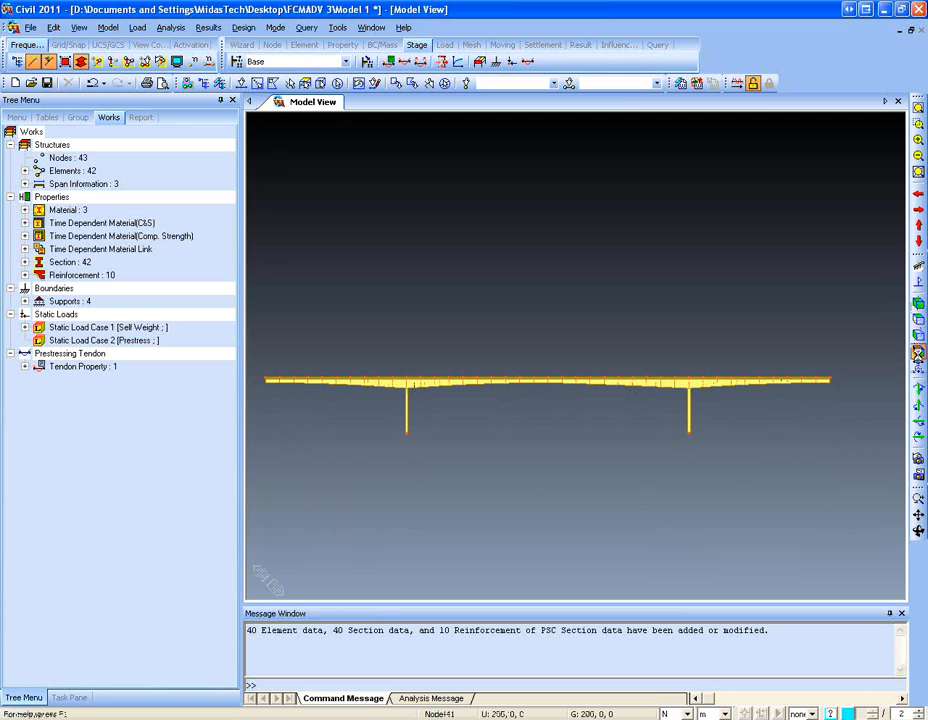
left_click(918, 353)
mouse_move(491, 429)
left_mouse_down()
mouse_move(556, 450)
mouse_move(530, 452)
mouse_move(491, 381)
mouse_move(472, 381)
mouse_move(491, 414)
left_mouse_up()
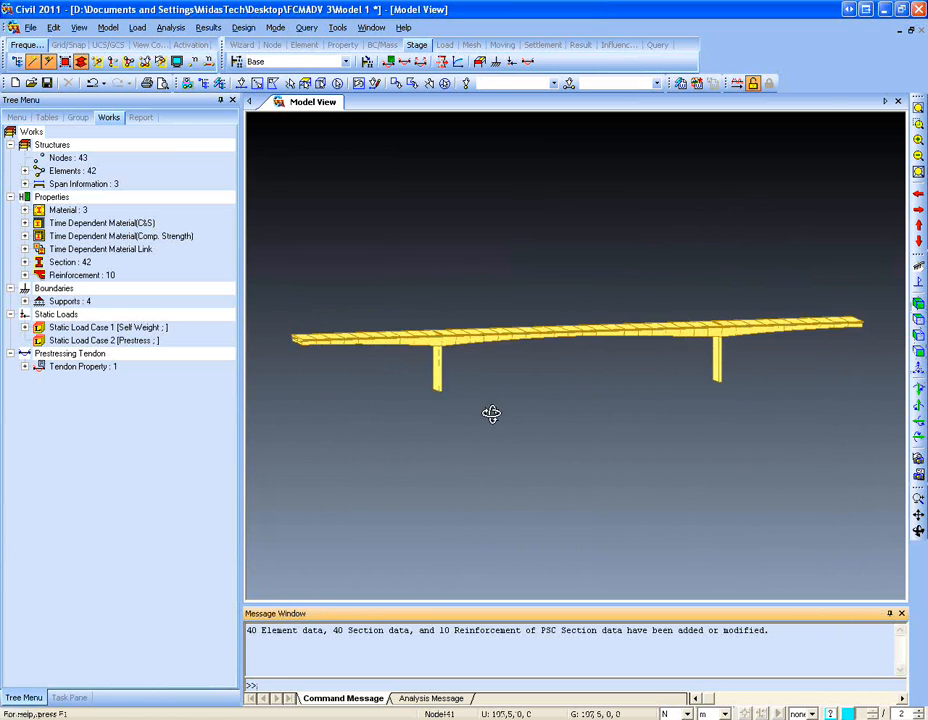
middle_click_drag(491, 414, 465, 397, "ctrl")
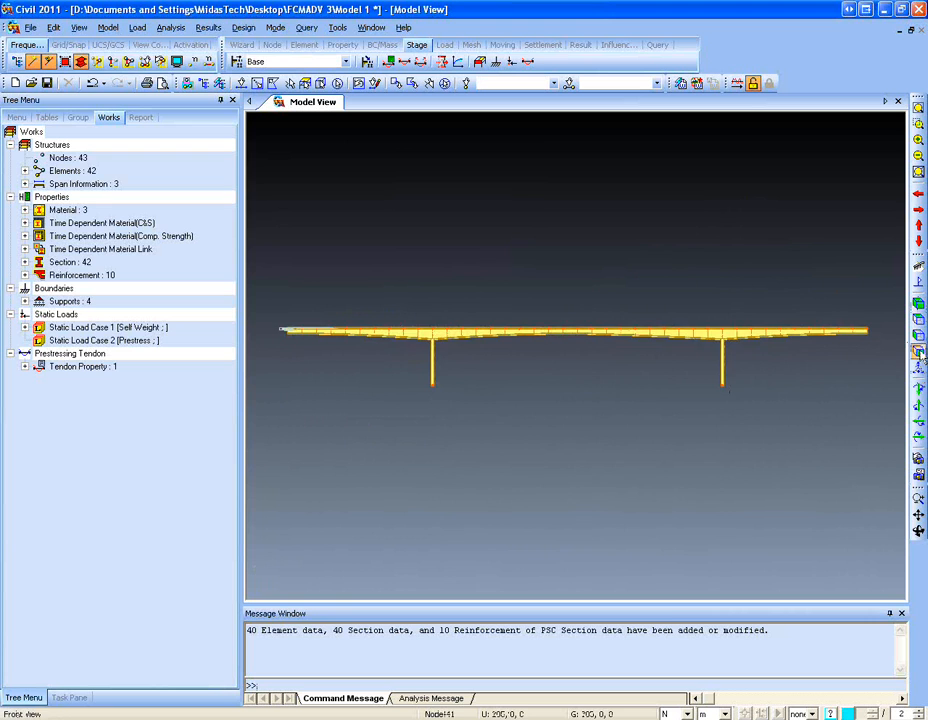
left_click(919, 355)
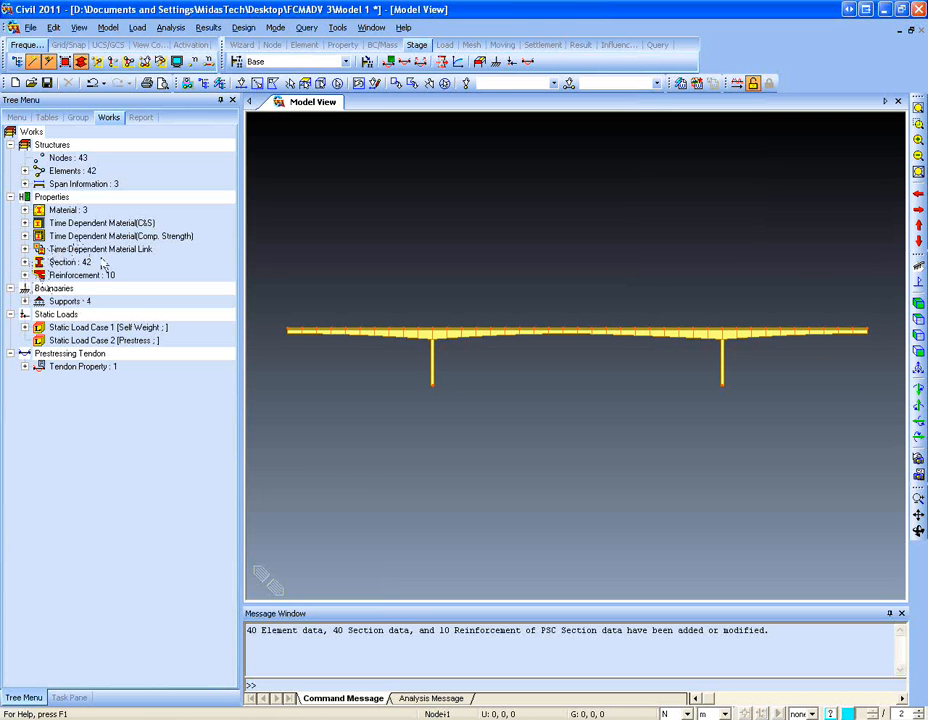
- Review the list of PSC sections generated for the bridge
left_click(25, 262)
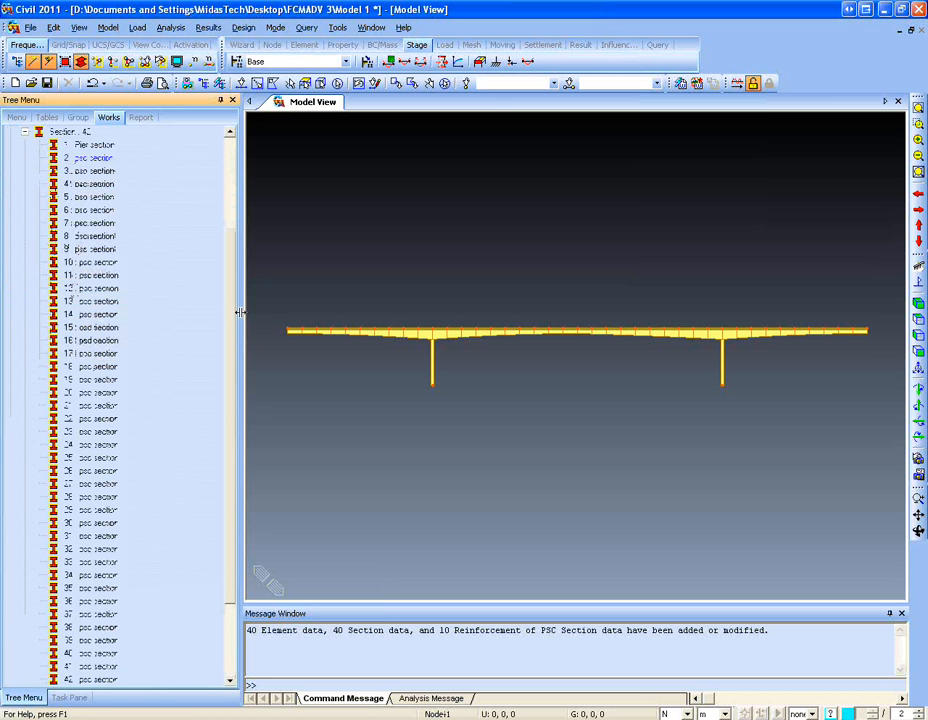
left_click_drag(232, 317, 232, 264)
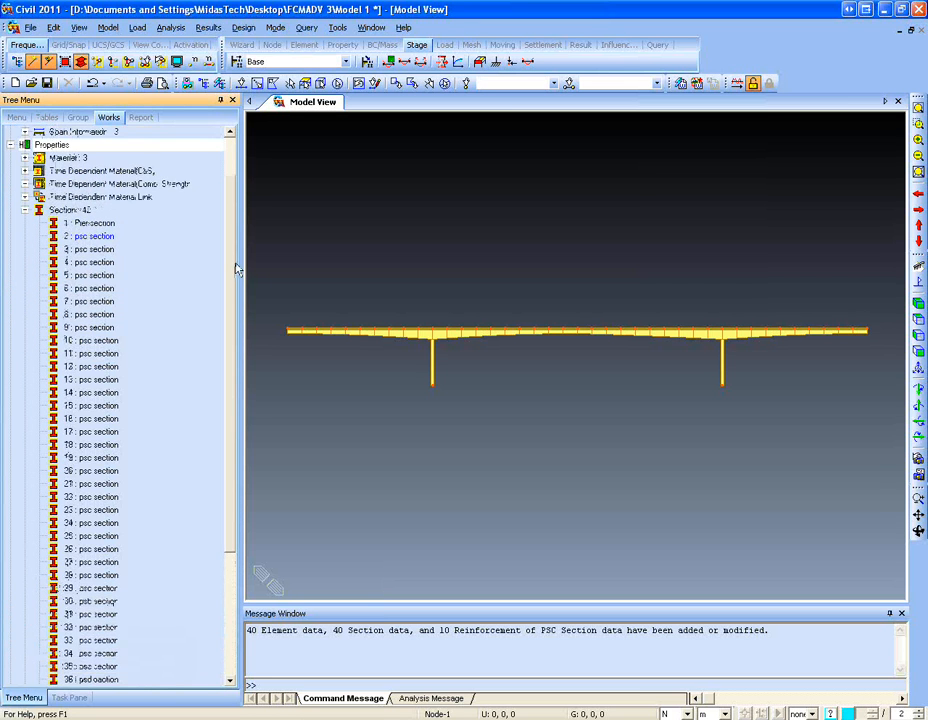
left_click(19, 155)
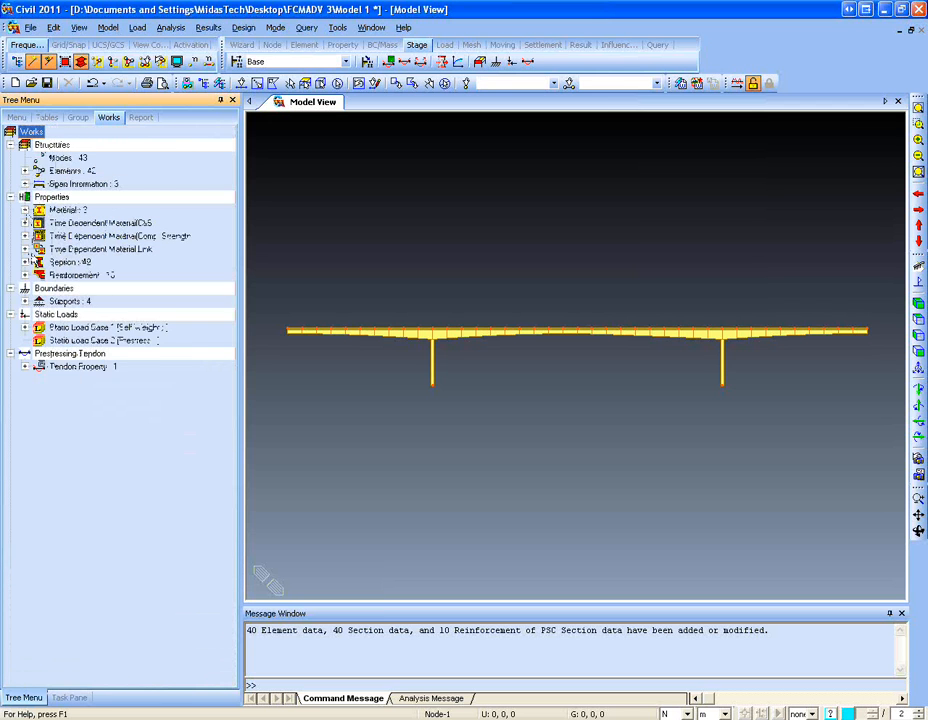
- Open the assigned PSC reinforcement in Section Manager and inspect sections 2 and 4
left_click(24, 274)
double_click(93, 300)
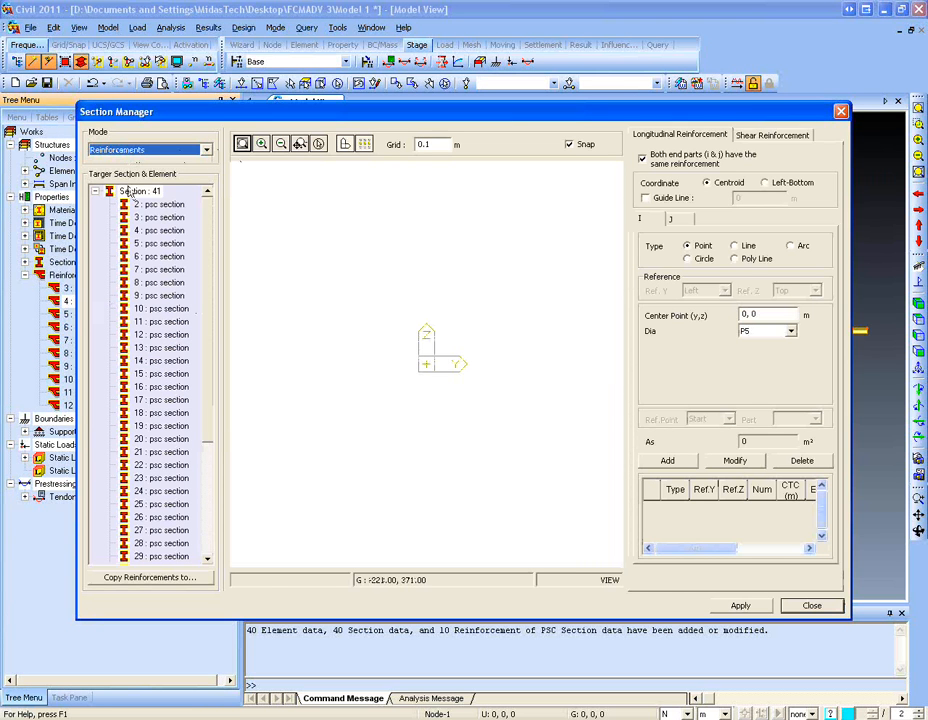
left_click(150, 205)
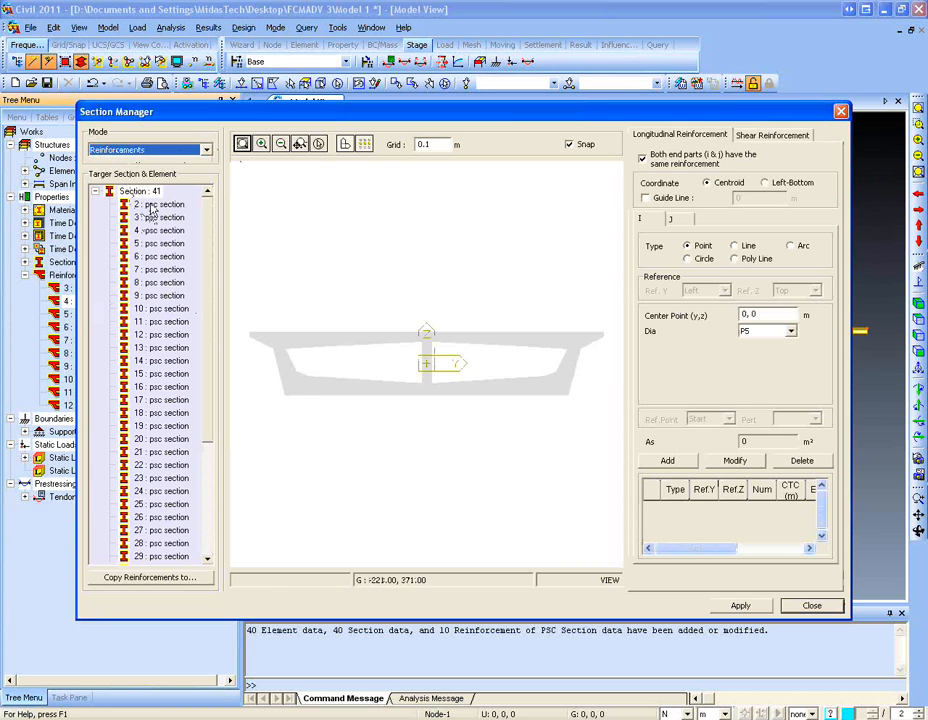
left_click(160, 230)
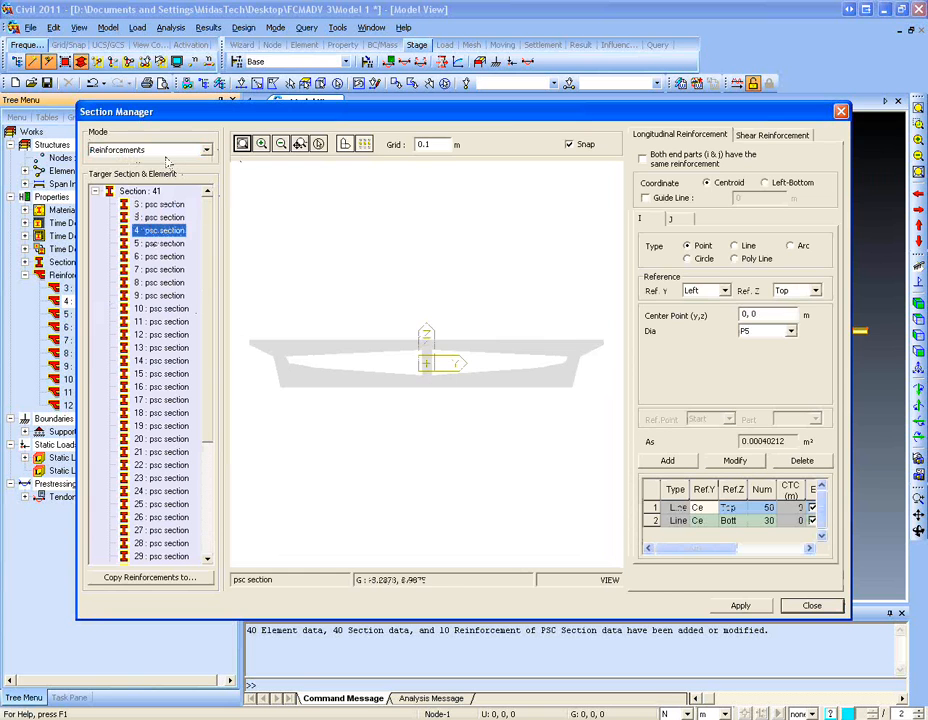
- Switch Section Manager to Stiffness mode and examine the reinforcement bars of element 1 in PSC section 3
left_click(206, 149)
left_click(110, 164)
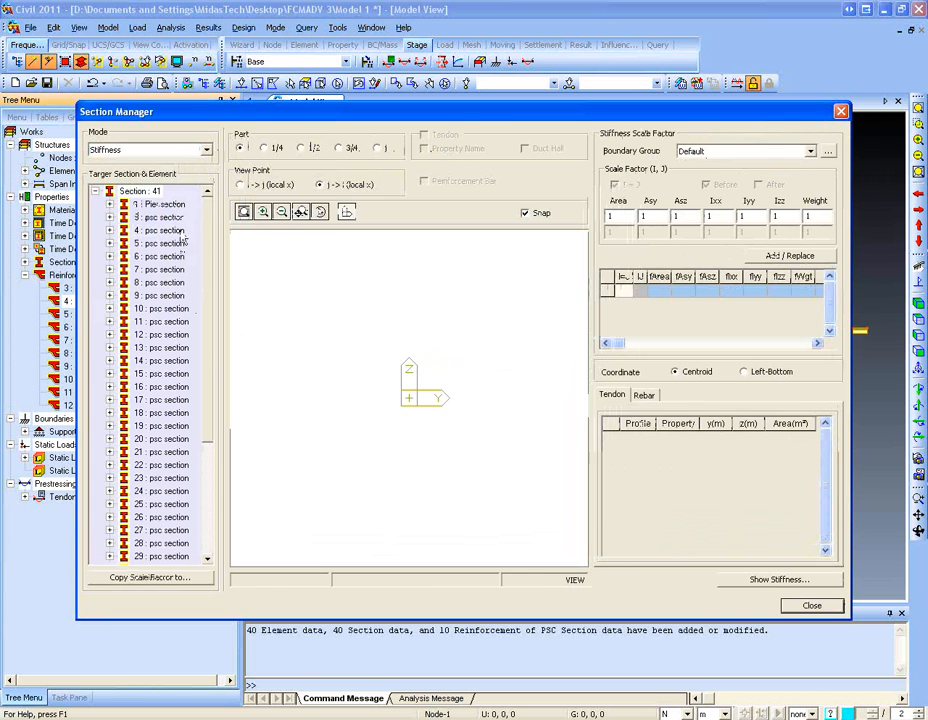
left_click(109, 217)
left_click(149, 230)
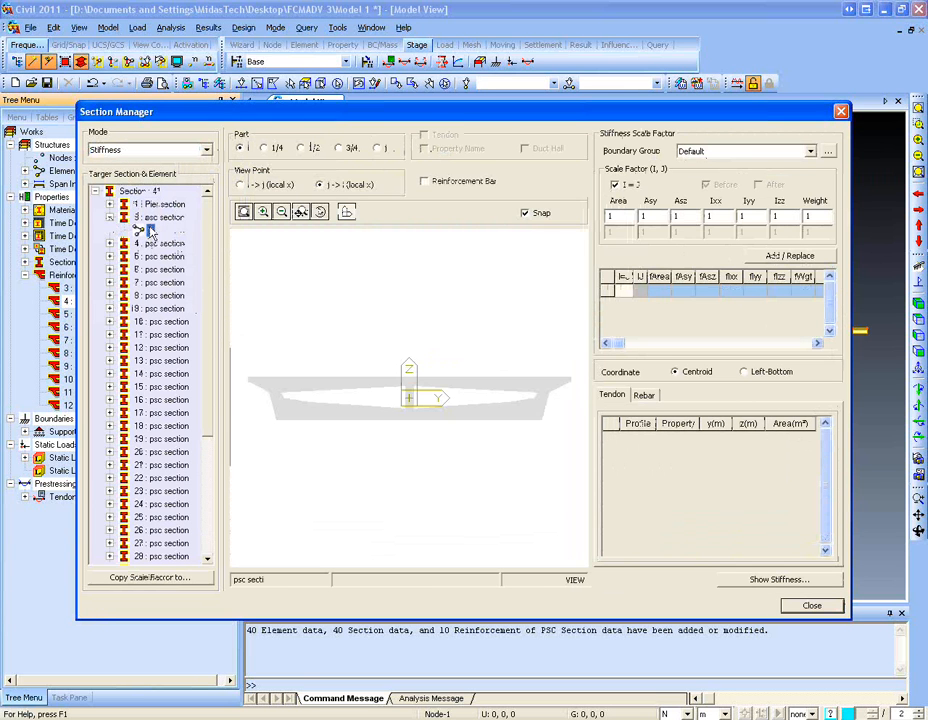
left_click(424, 181)
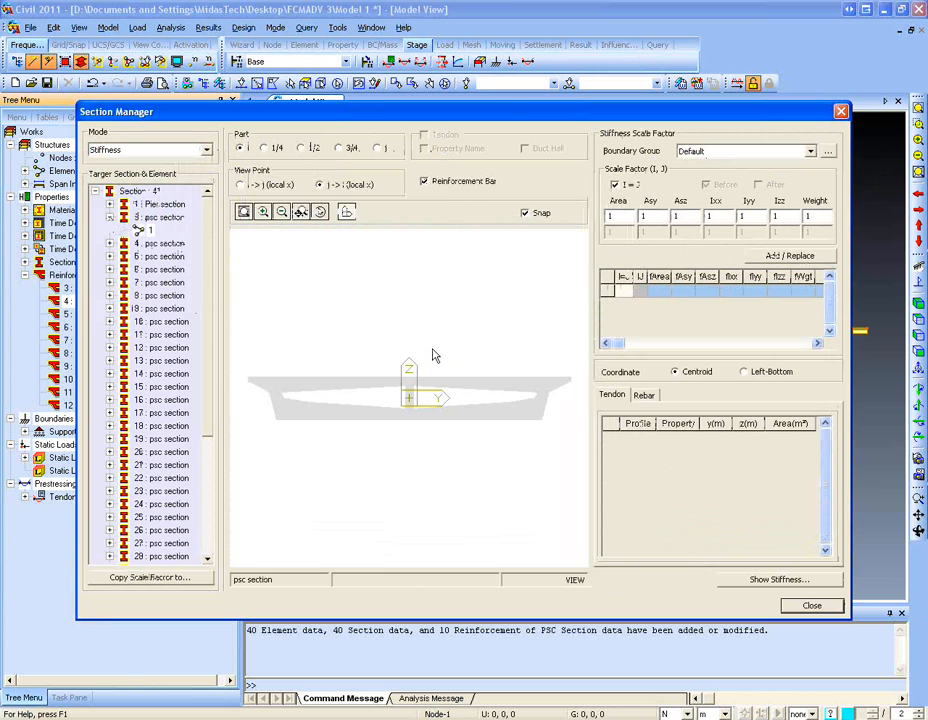
scroll(400, 370, "up", 5)
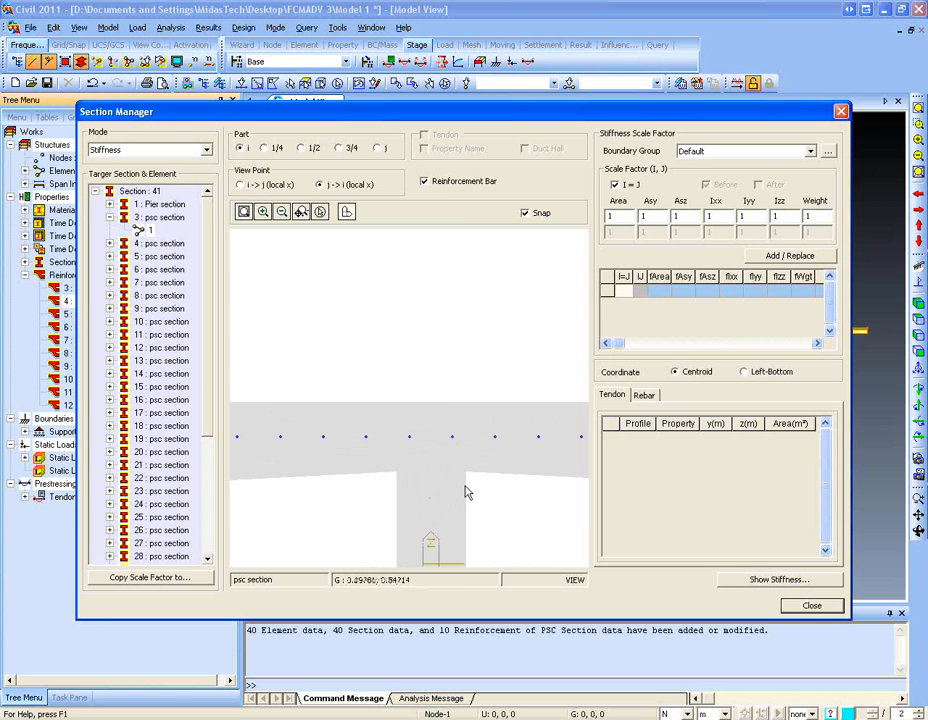
middle_click_drag(447, 443, 316, 310)
scroll(400, 387, "down", 5)
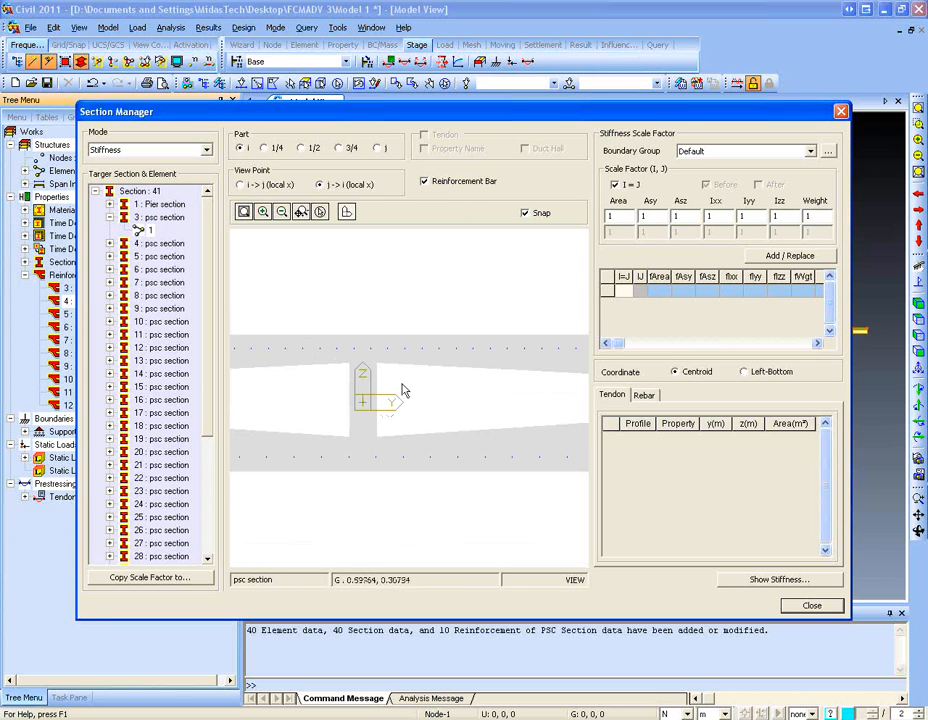
scroll(433, 436, "up", 3)
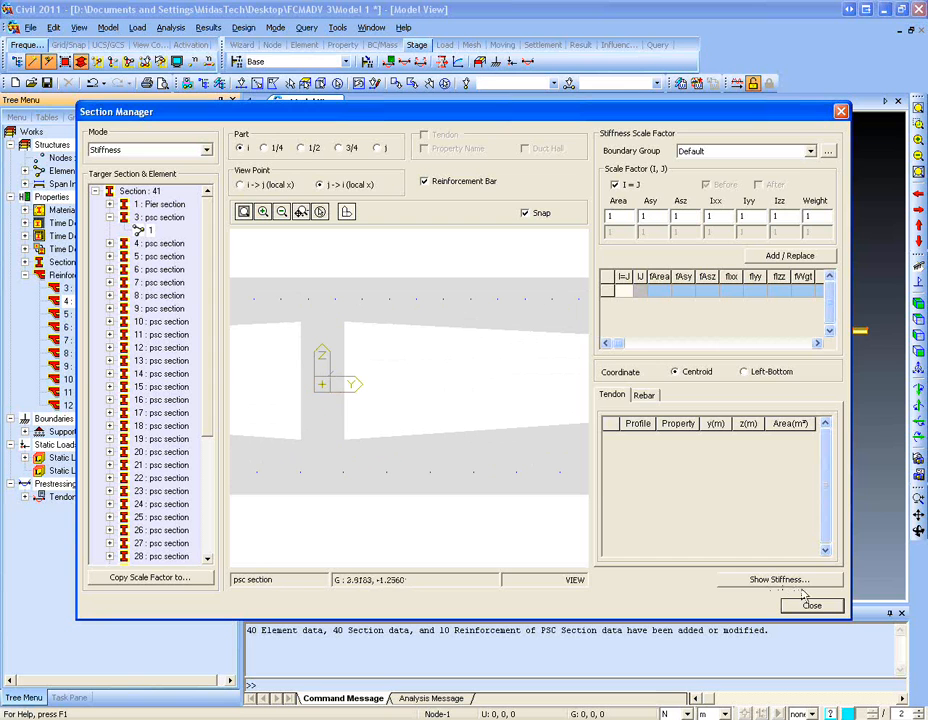
- Review the rebar diameters and coordinates of element 1, then close Section Manager and collapse the reinforcement list
left_click(645, 396)
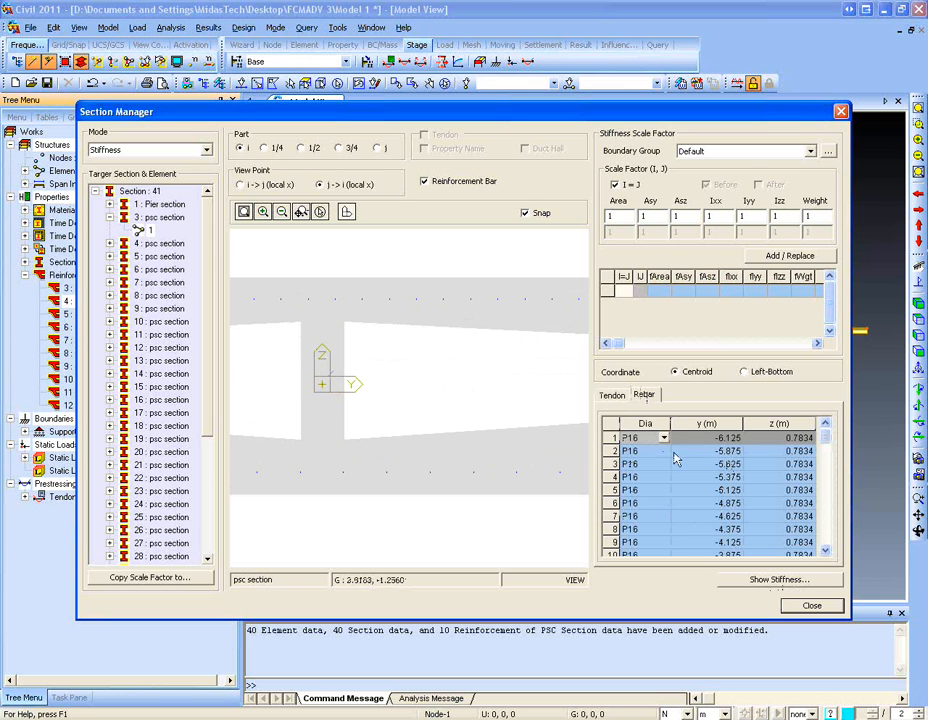
left_click(643, 505)
left_click(646, 542)
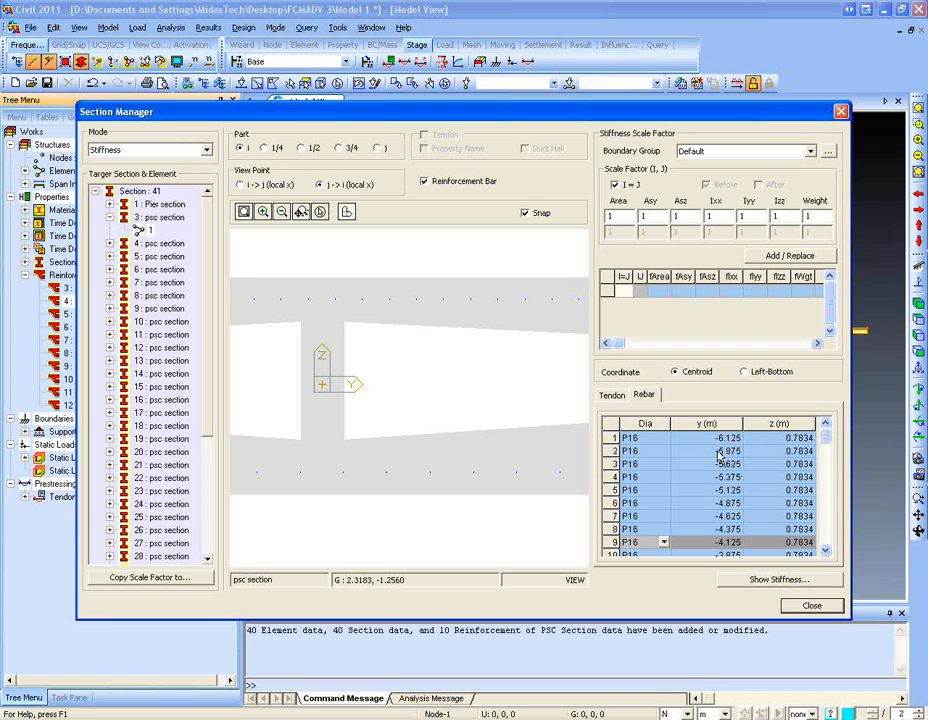
left_click(800, 605)
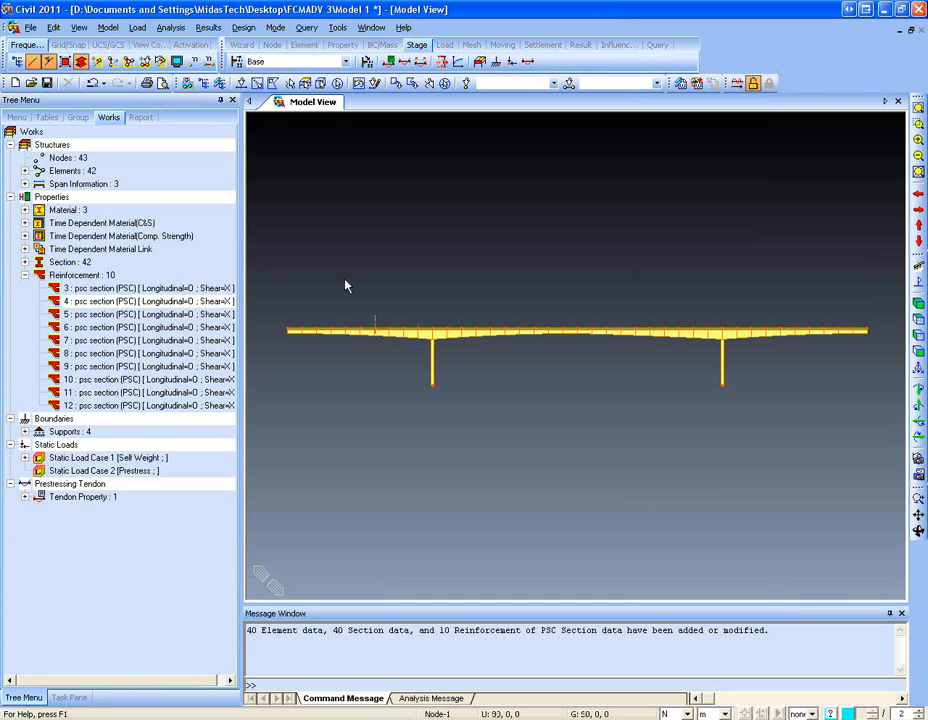
double_click(80, 274)
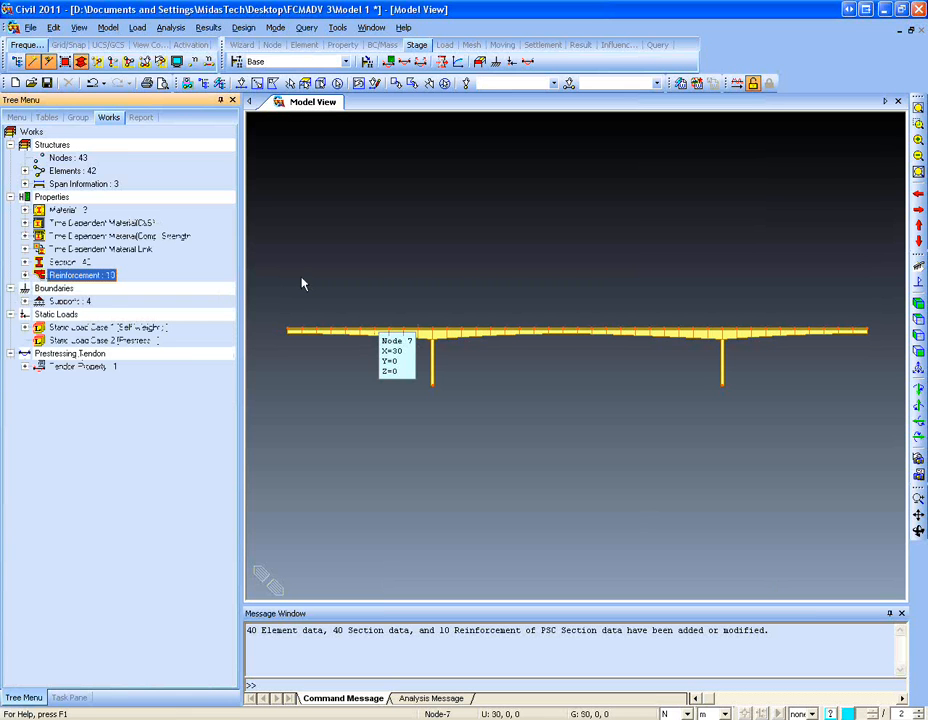
- Compute the PSC bridge's effective width scale factors with the AASHTO LRFD code, then close the dialog and the resulting table
left_click(107, 27)
mouse_move(98, 60)
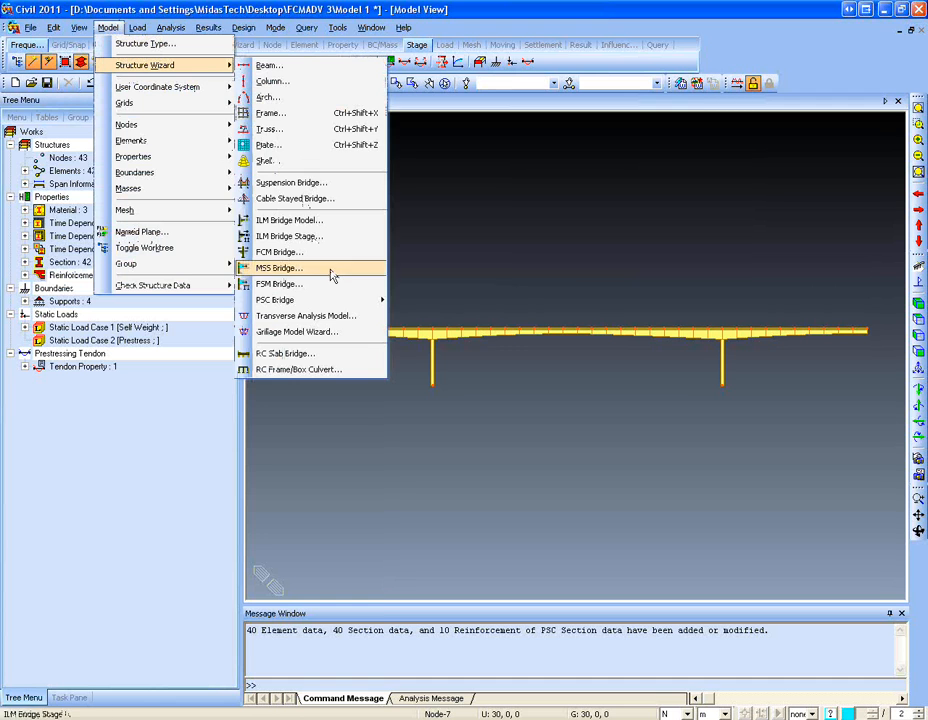
mouse_move(331, 301)
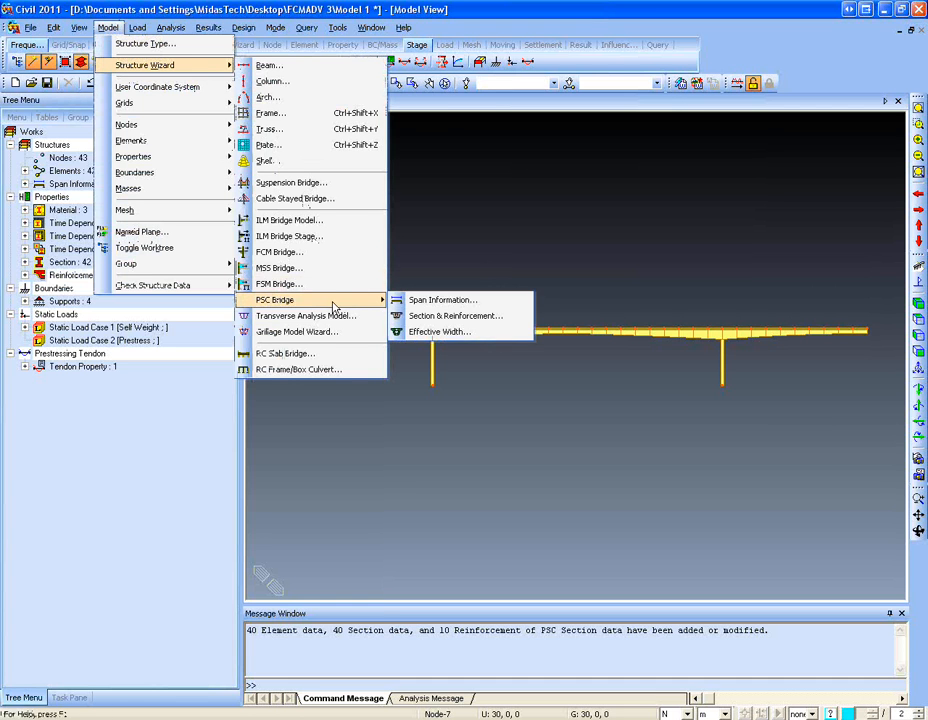
left_click(420, 332)
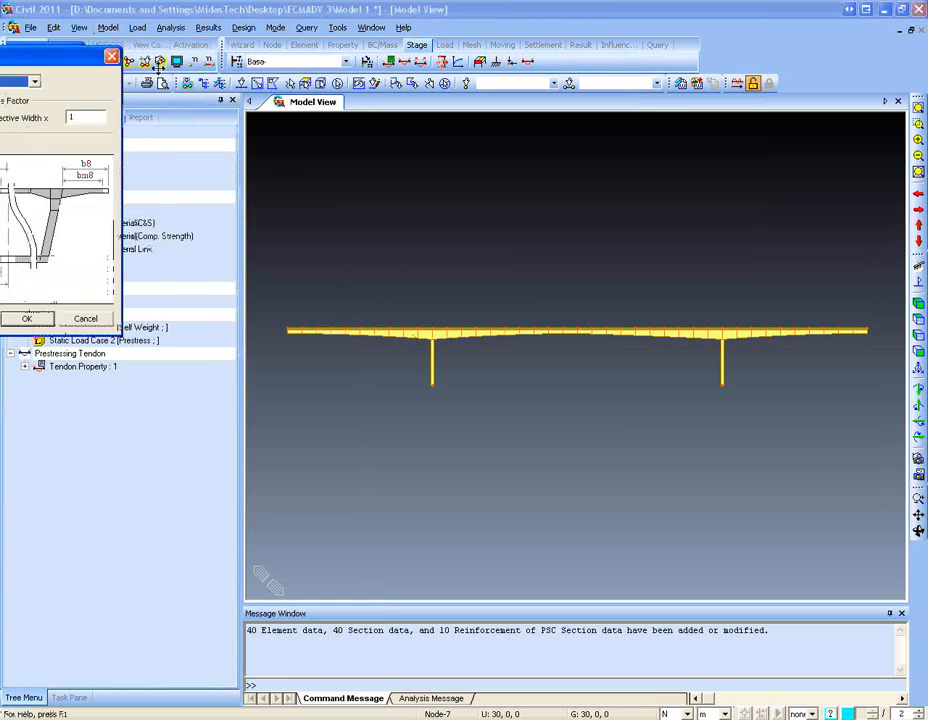
left_click(239, 88)
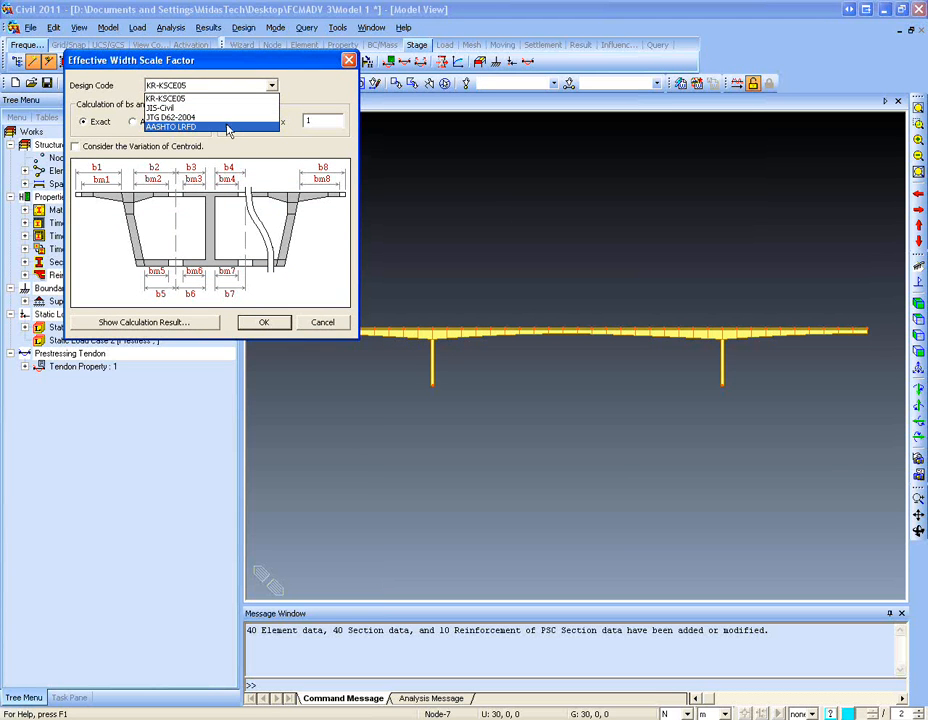
left_click(228, 127)
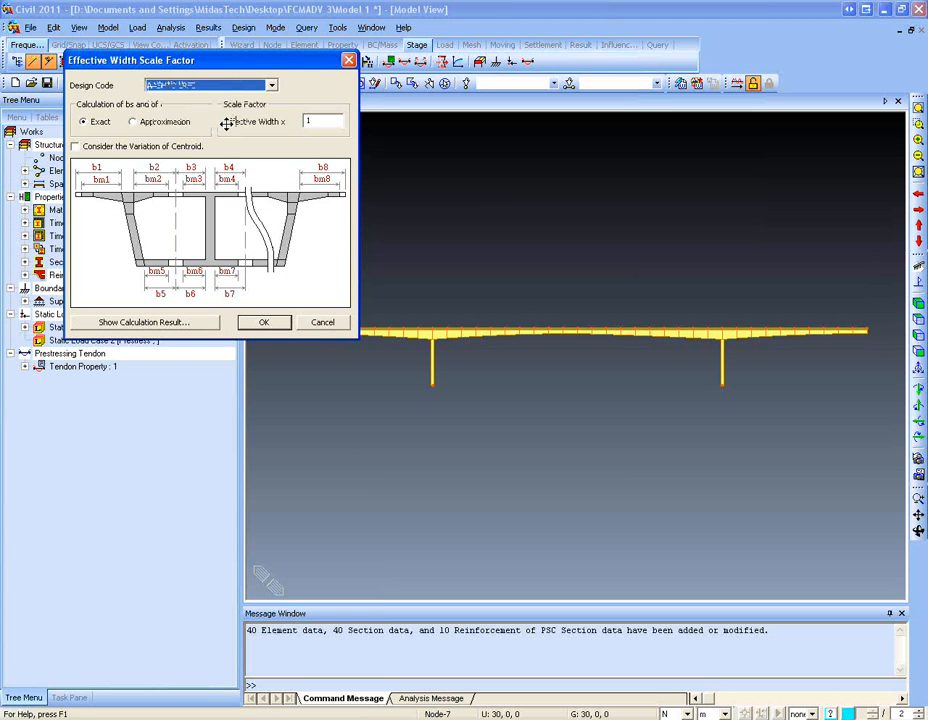
left_click(264, 324)
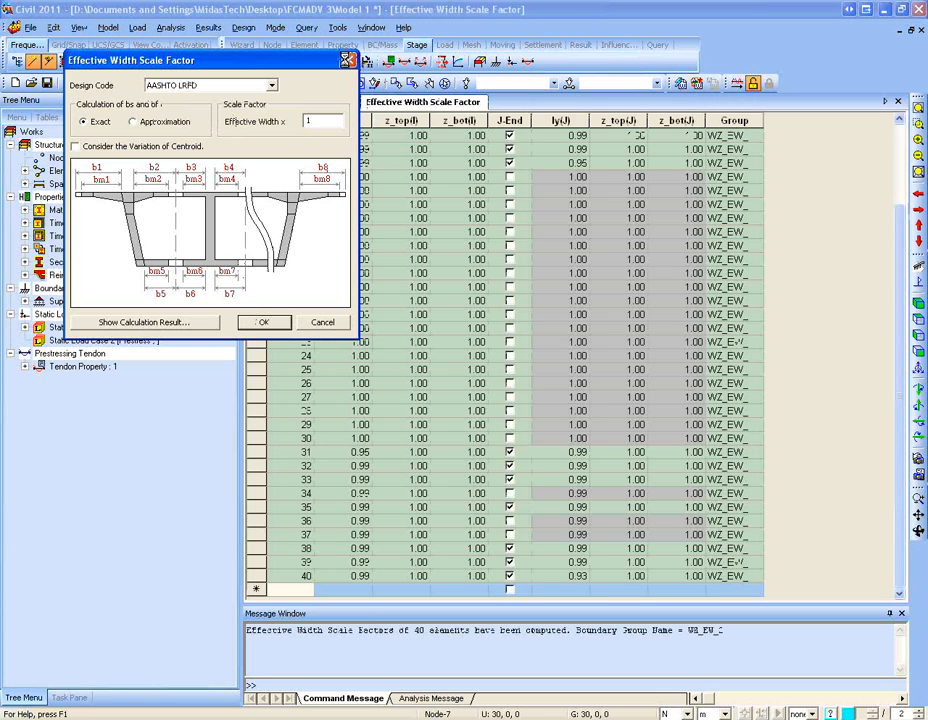
left_click(347, 60)
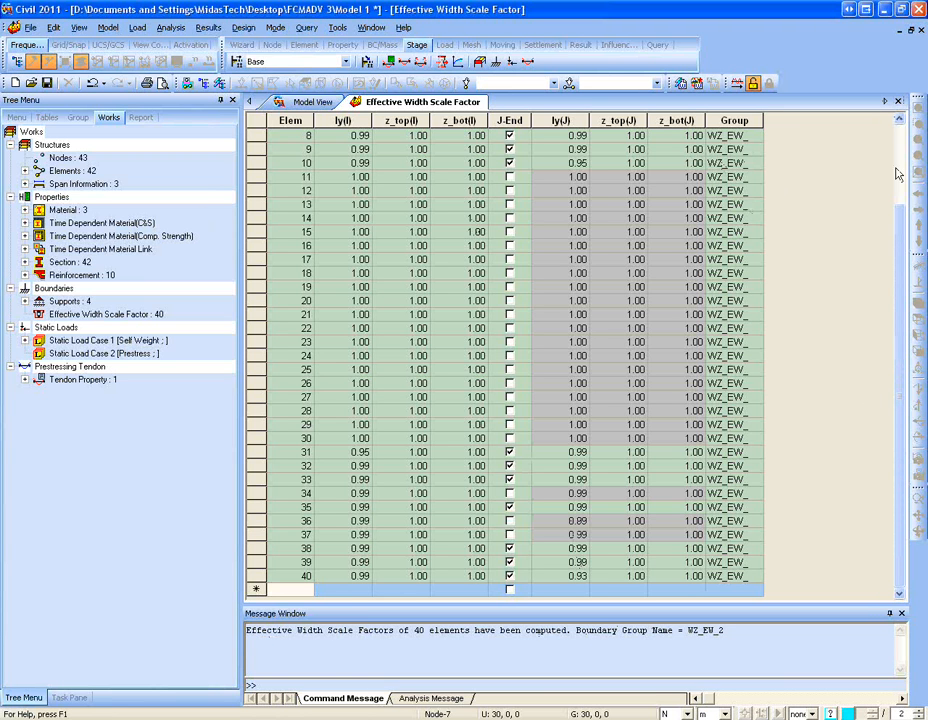
left_click(898, 101)
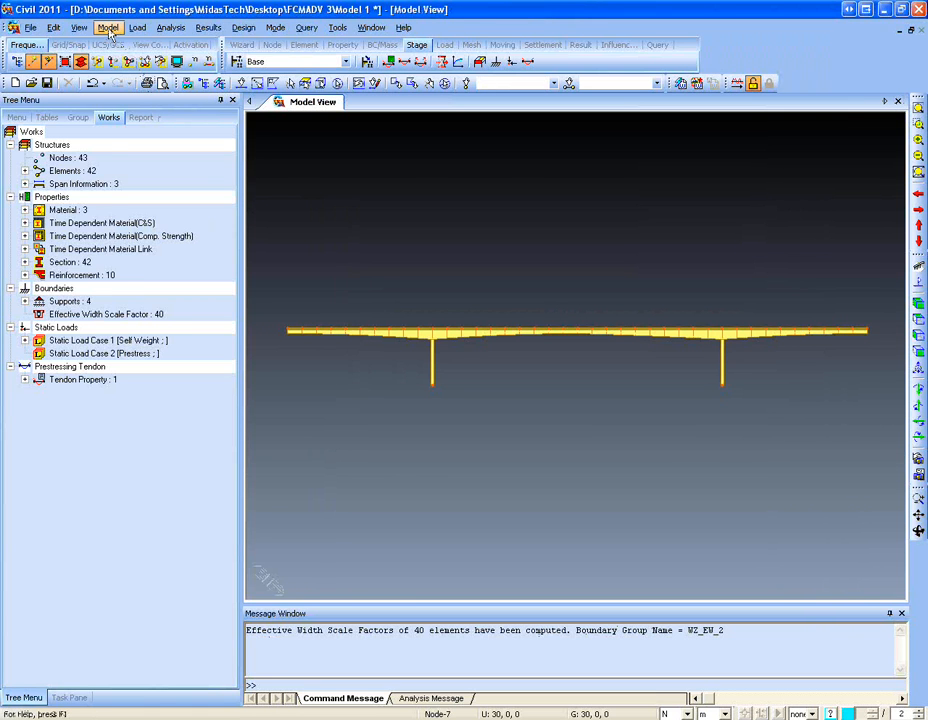
- Open the Effective Width Scale Factor boundary settings to review the I-End and J-End scale factor inputs, then close them
left_click(108, 28)
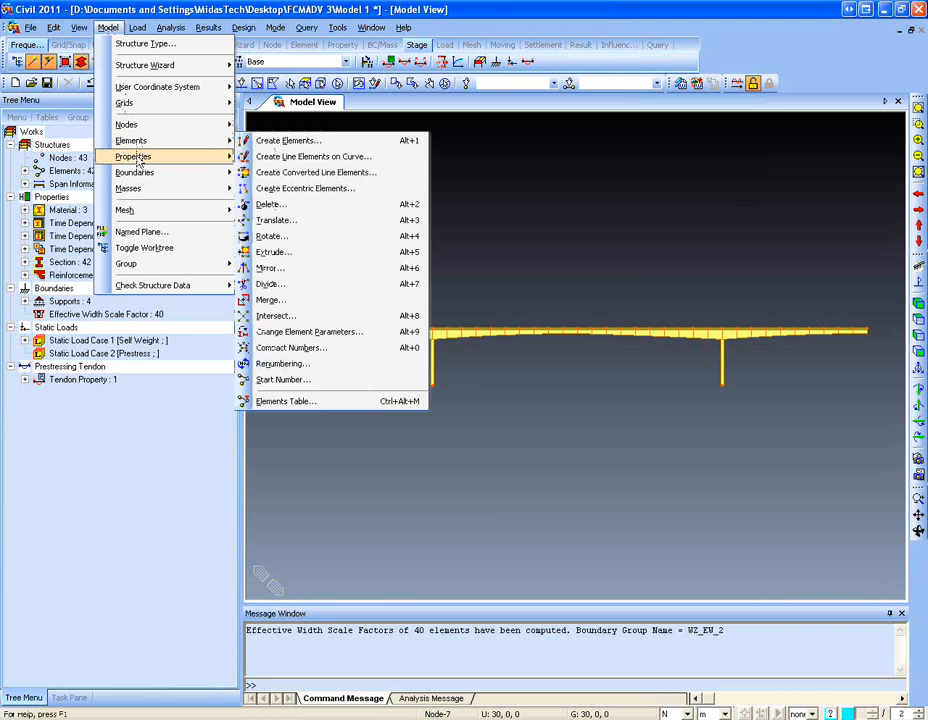
mouse_move(190, 162)
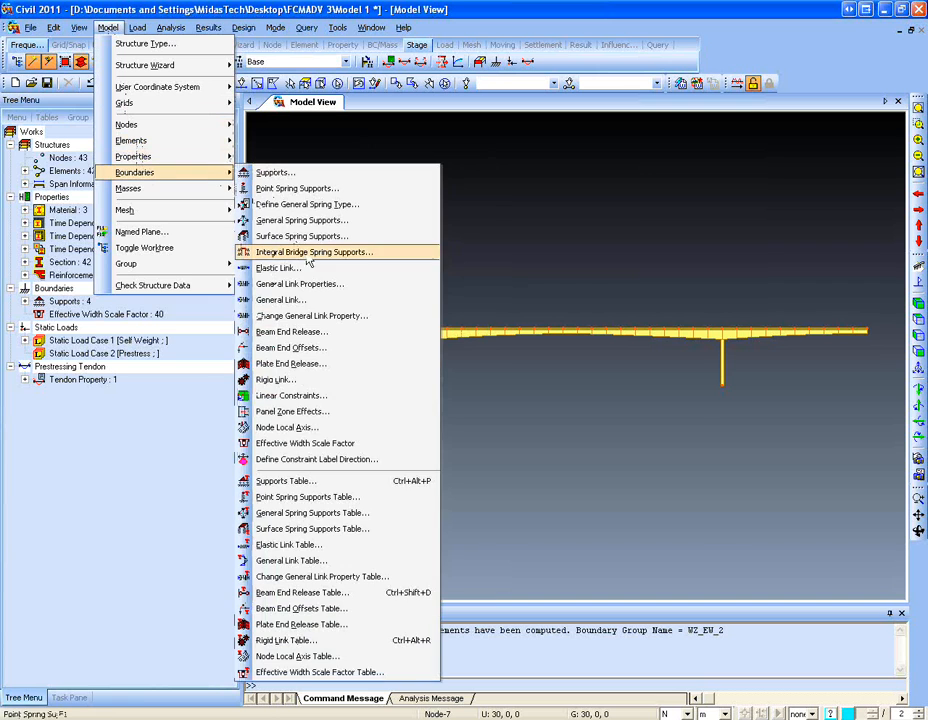
left_click(305, 443)
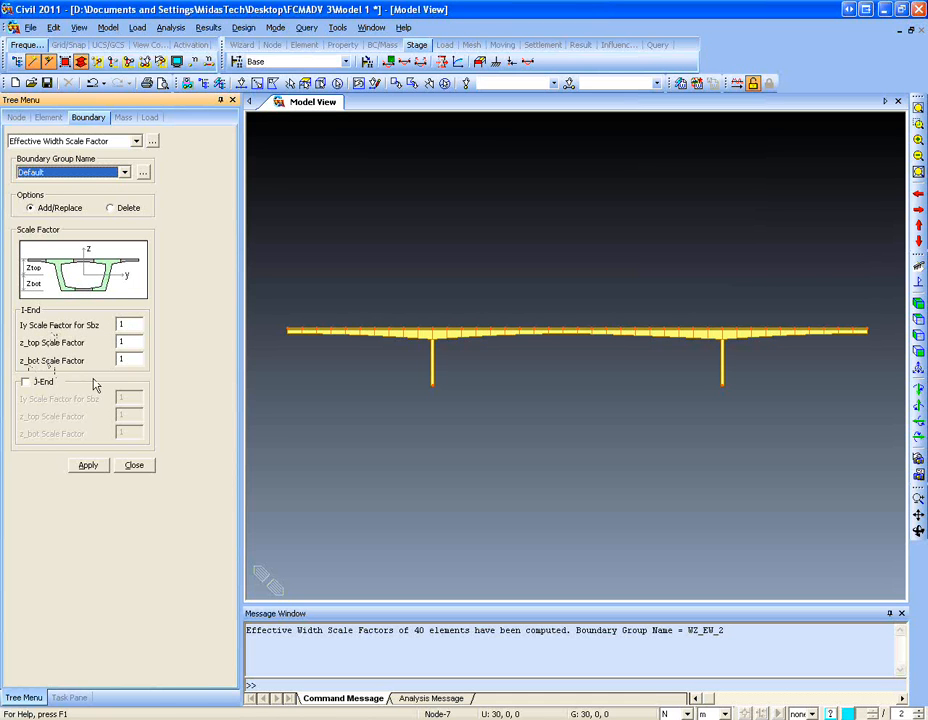
left_click(134, 466)
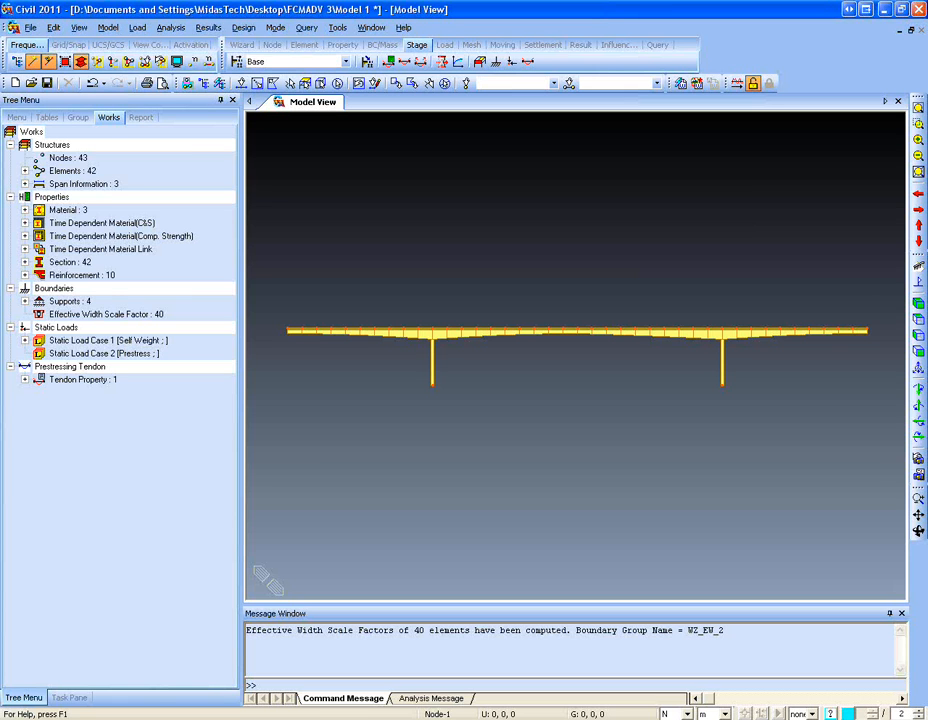
left_click(107, 27)
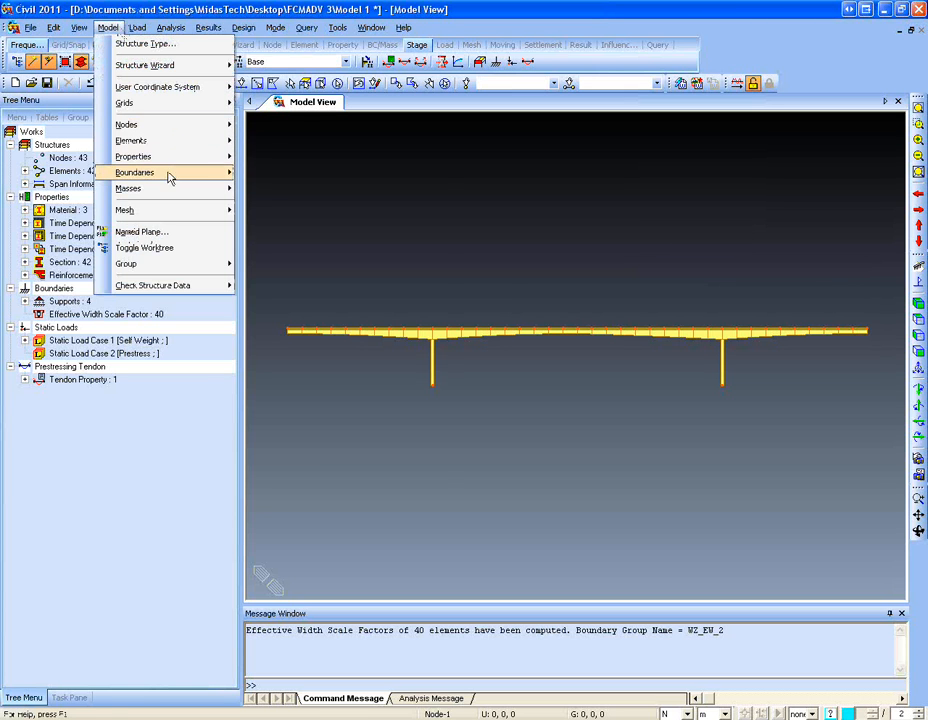
mouse_move(170, 174)
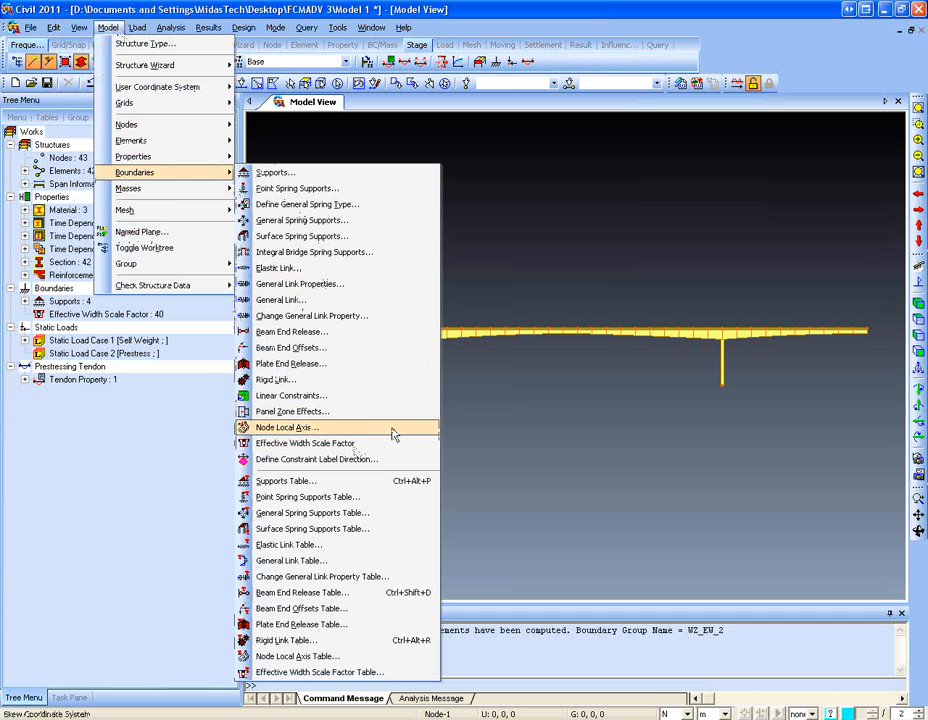
left_click(200, 8)
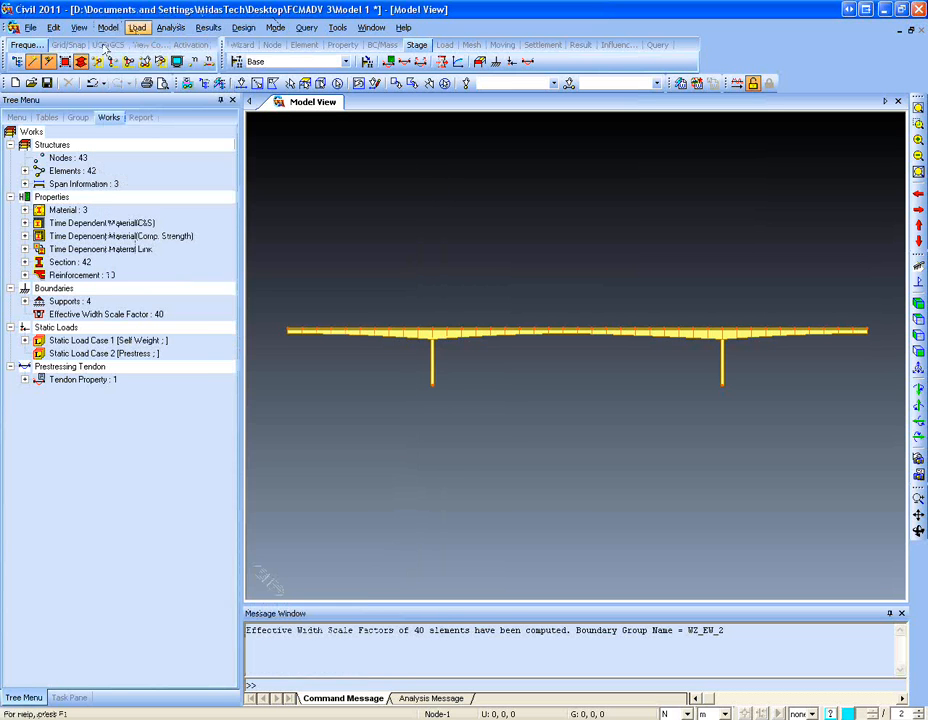
- Open Section Manager in Stiffness mode, inspect element 2 of PSC section 4 and its stiffness scale factors, then close it
left_click(107, 27)
mouse_move(188, 158)
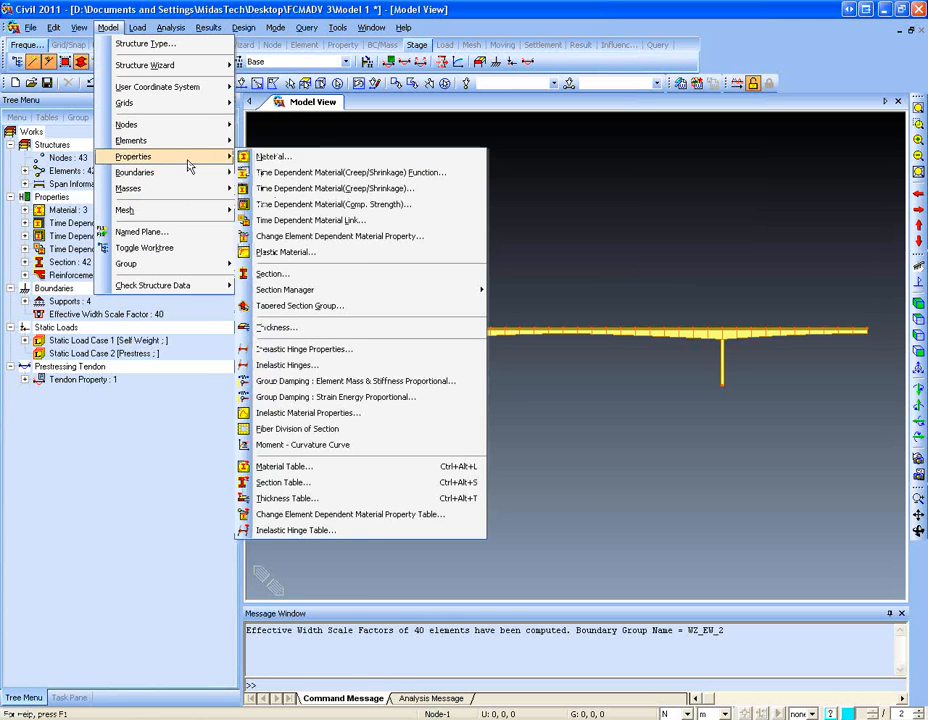
mouse_move(391, 295)
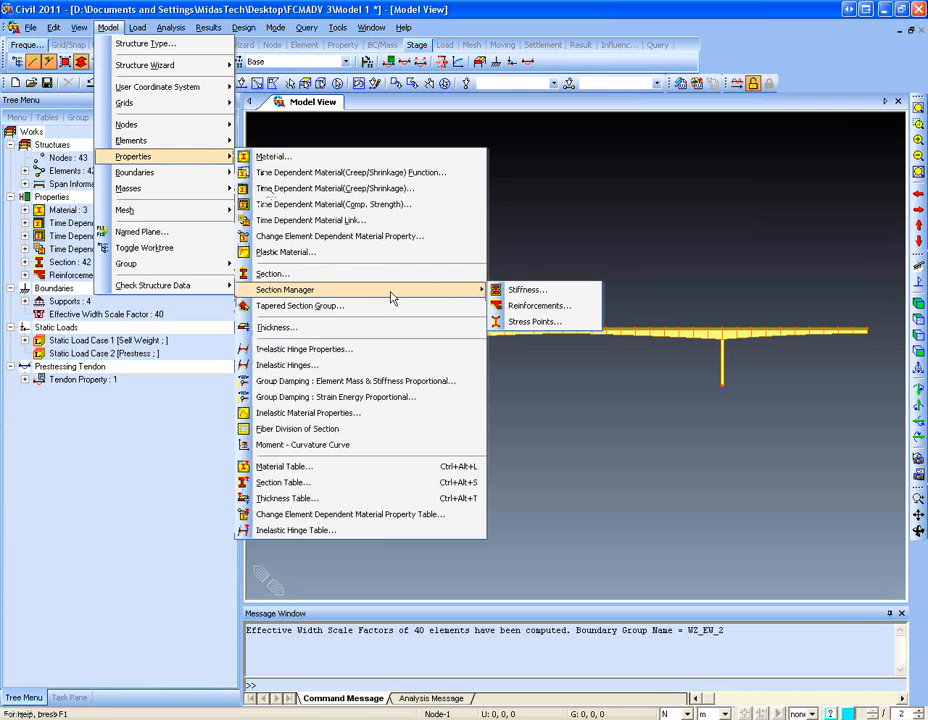
left_click(520, 290)
left_click(152, 232)
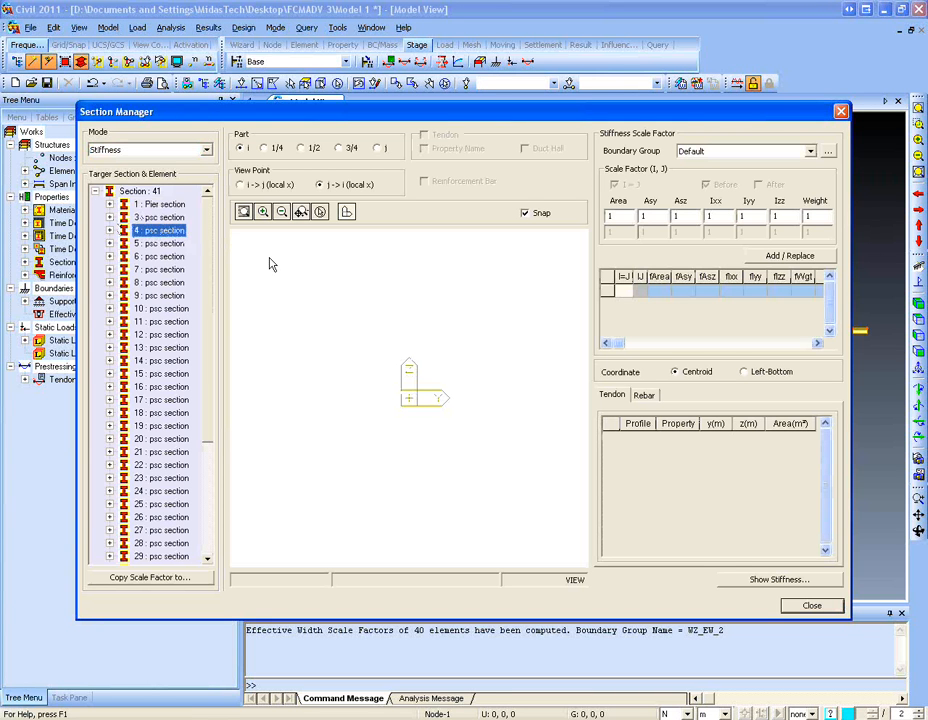
left_click(160, 150)
left_click(165, 162)
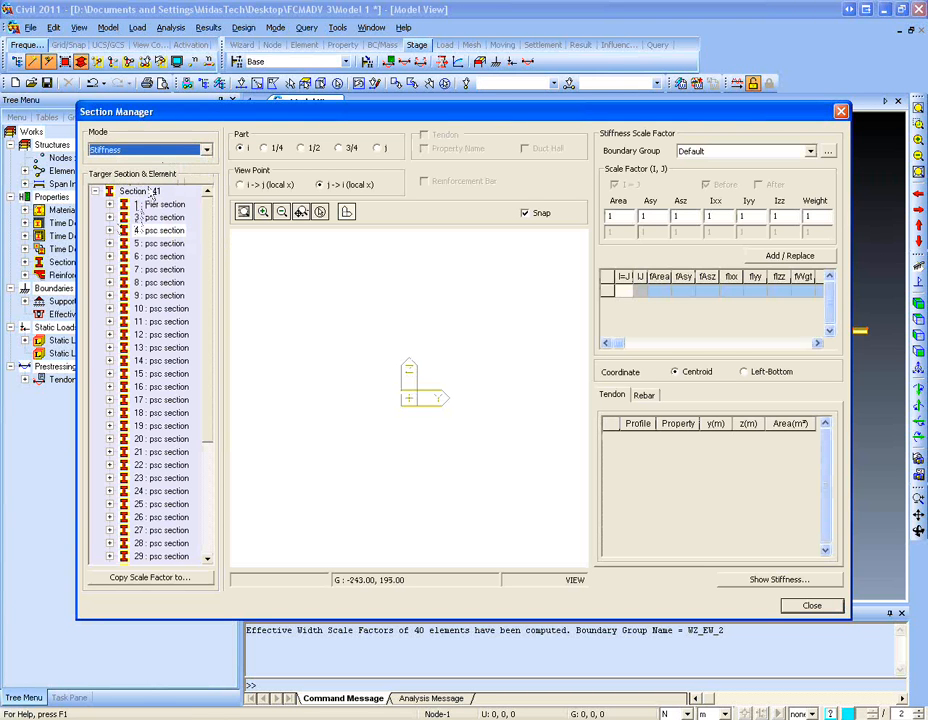
left_click(110, 230)
left_click(148, 243)
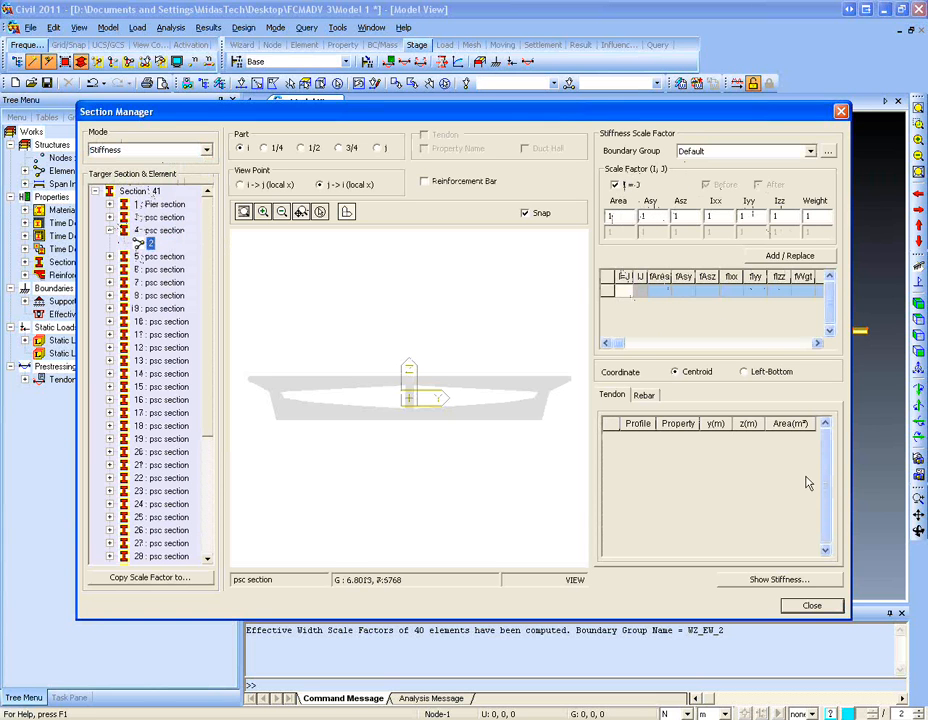
left_click(812, 606)
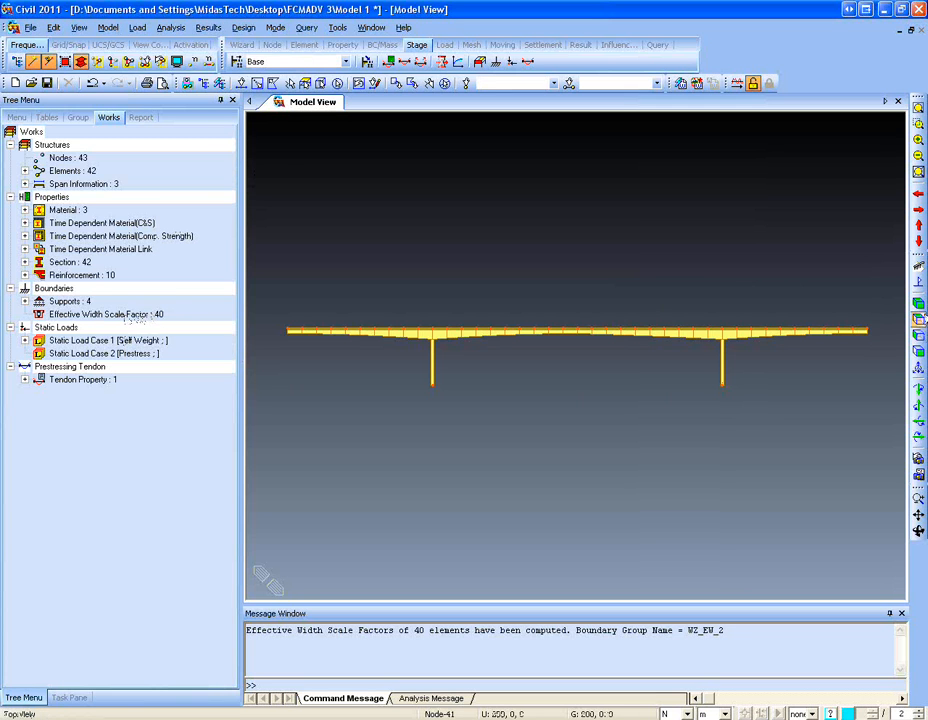
- Isolate deck elements 10 and 11 above the first pier, excluding the pier itself, and inspect their box section in 3D
left_click(917, 304)
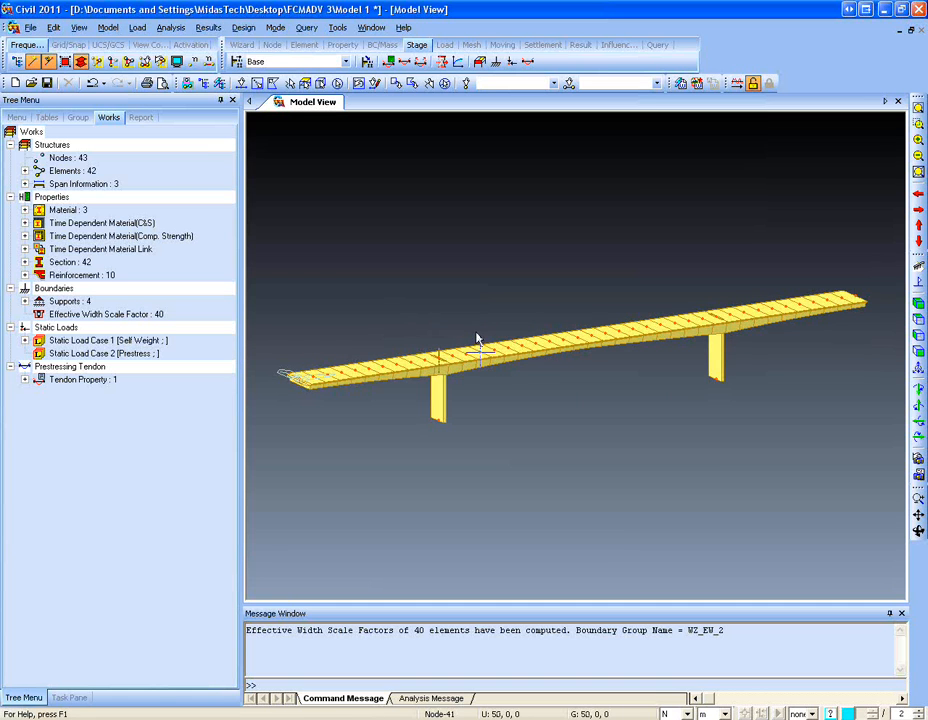
middle_click_drag(744, 421, 702, 400, "ctrl")
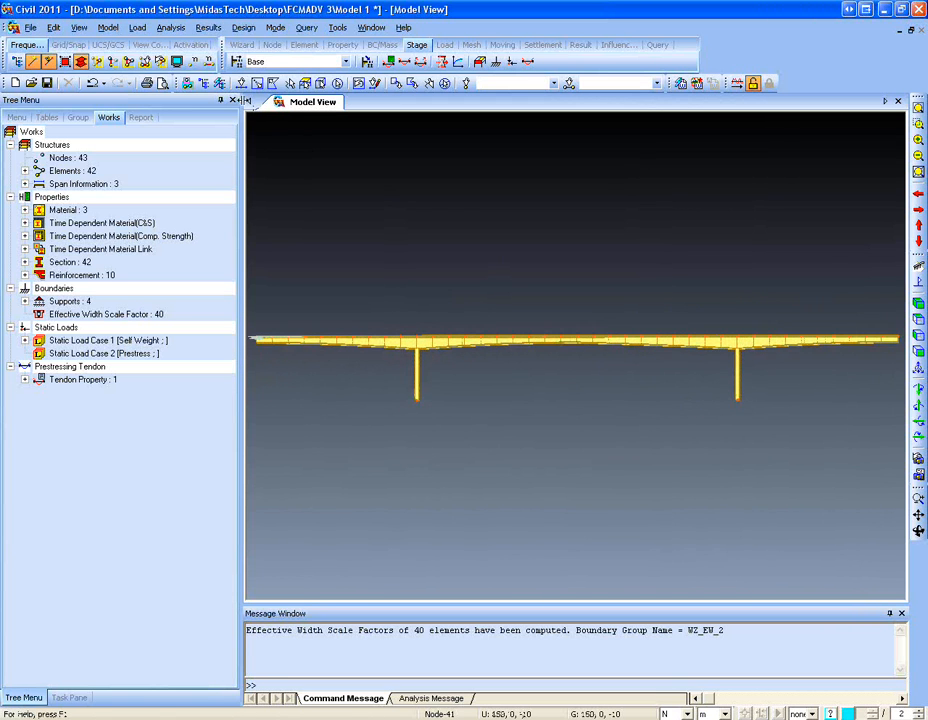
left_click(241, 82)
left_click_drag(412, 357, 393, 314)
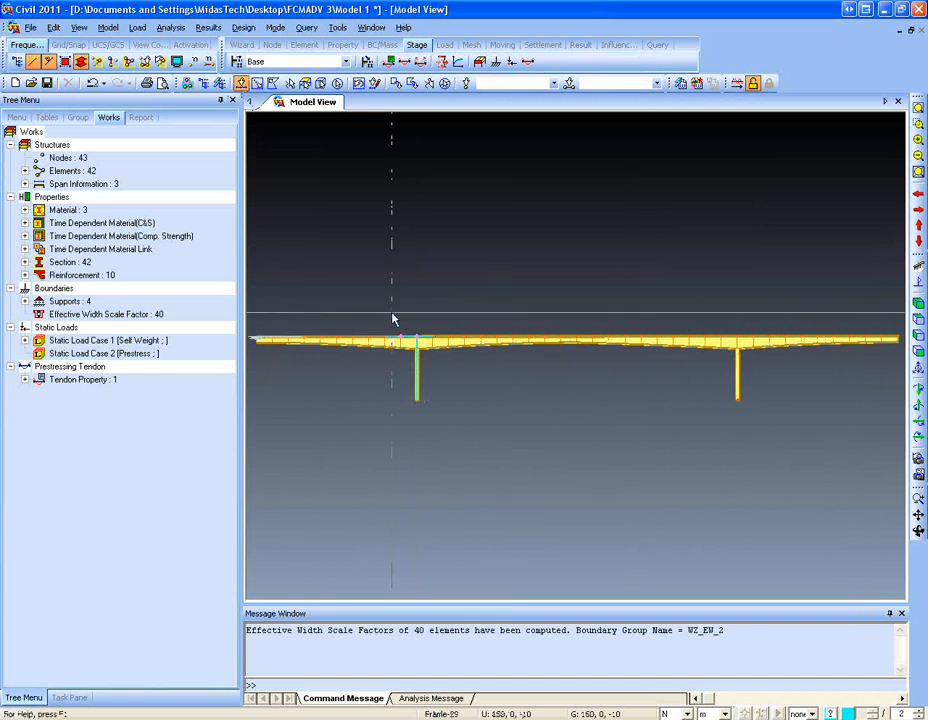
left_click(417, 377)
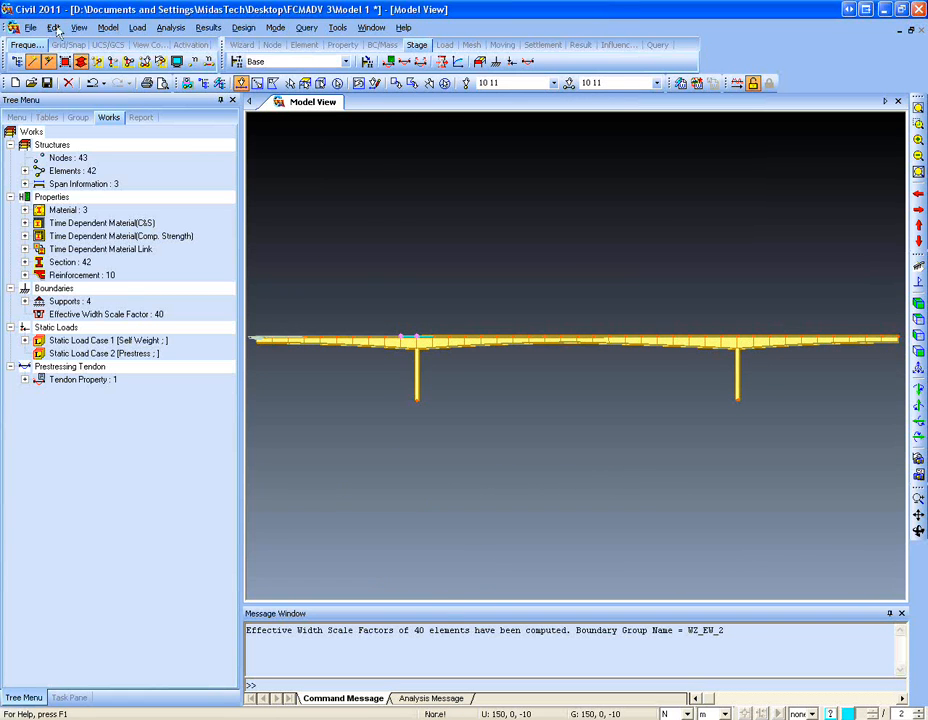
left_click(95, 62)
middle_click_drag(478, 438, 561, 471, "ctrl")
scroll(561, 471, "down", 2)
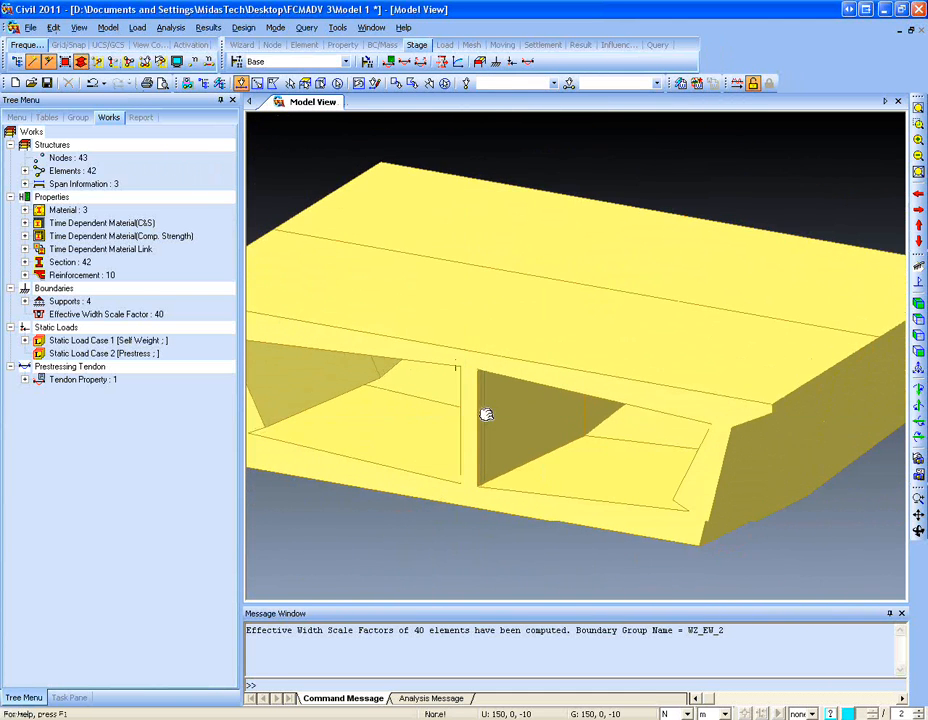
scroll(485, 414, "down", 3)
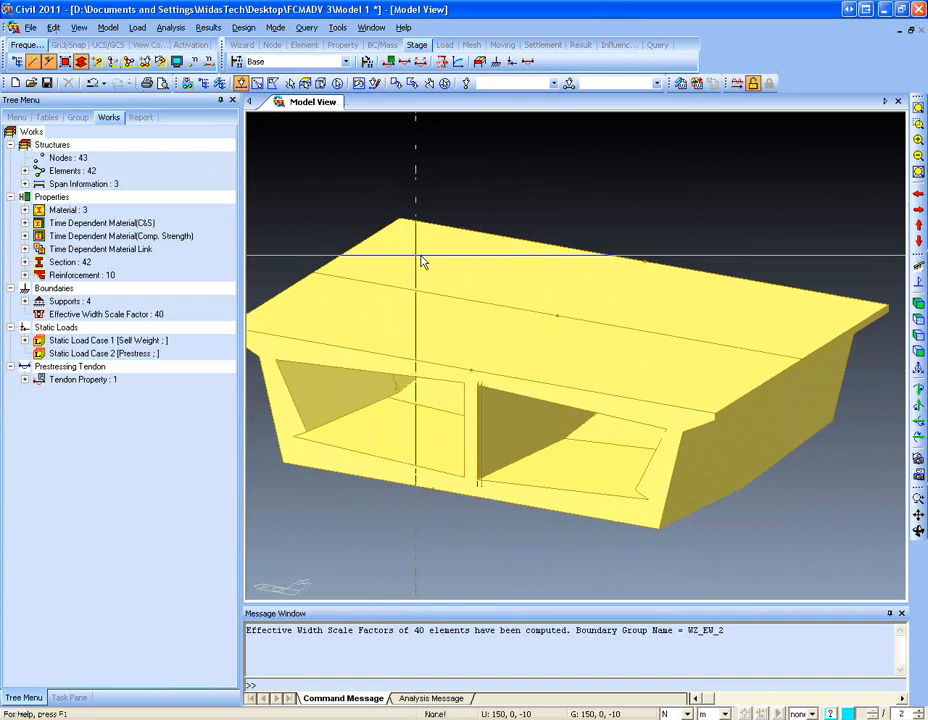
middle_click_drag(462, 365, 410, 385, "ctrl")
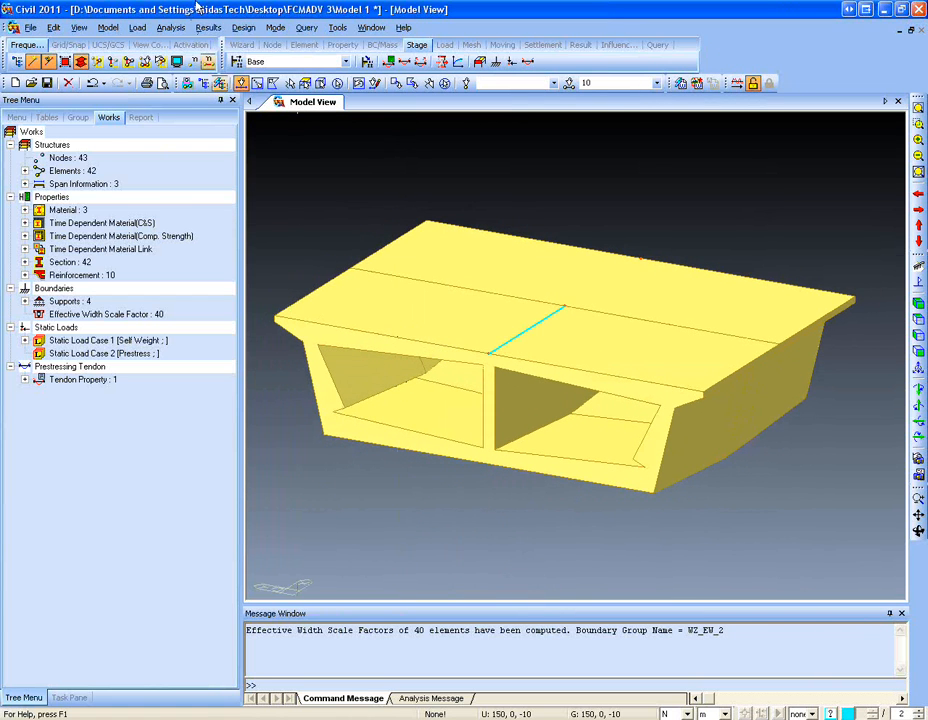
left_click(515, 340)
- Start a new tendon profile named "tendon 1" in the Default group and assign it the tendon property "tendon"
left_click(403, 63)
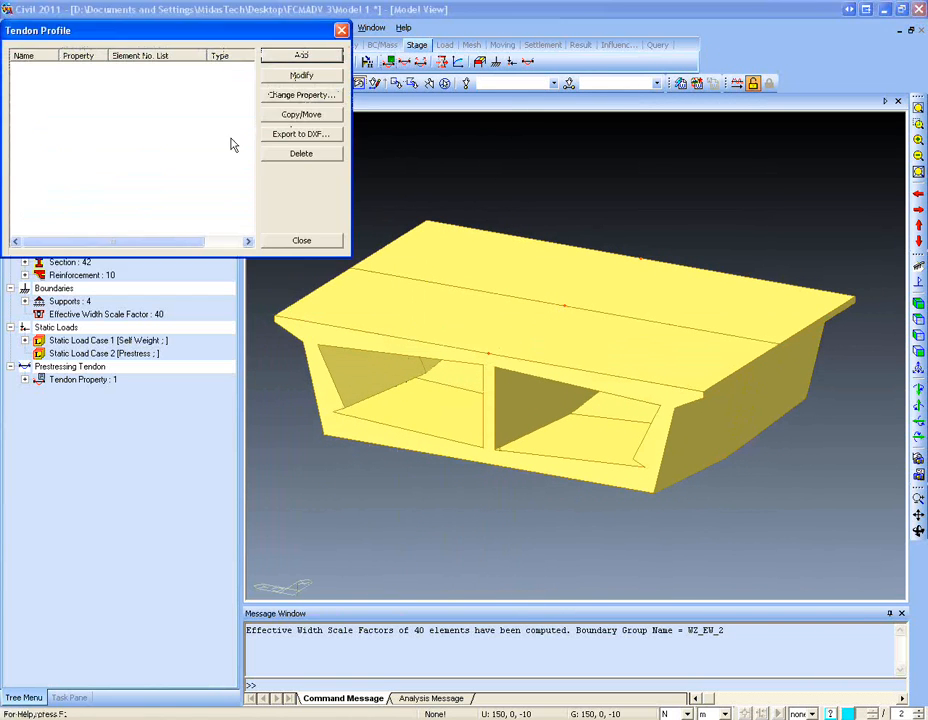
left_click(302, 55)
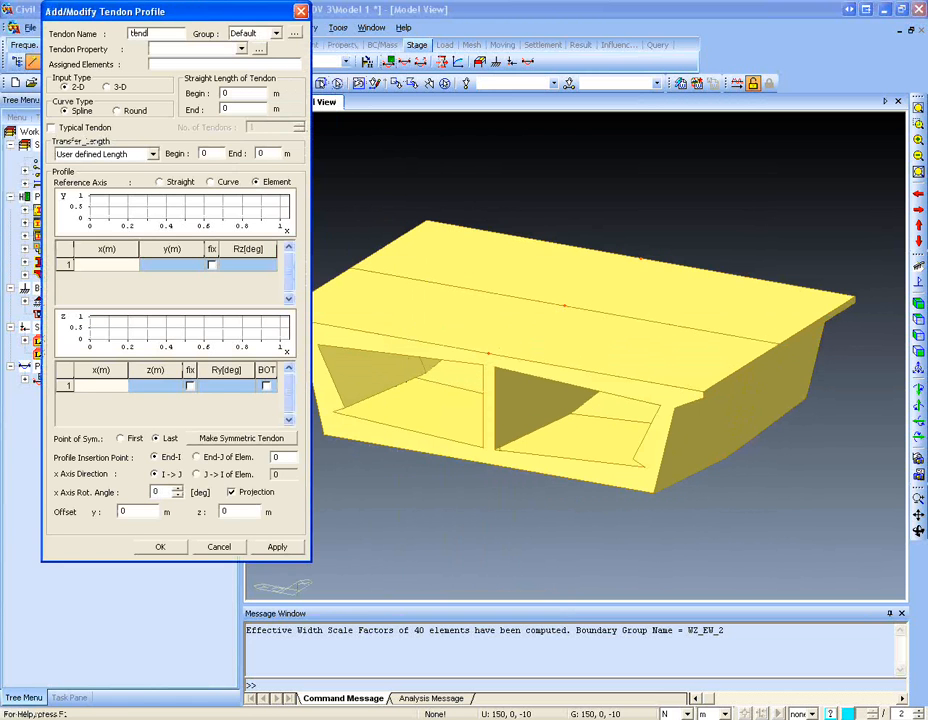
type("t")
key("Tab")
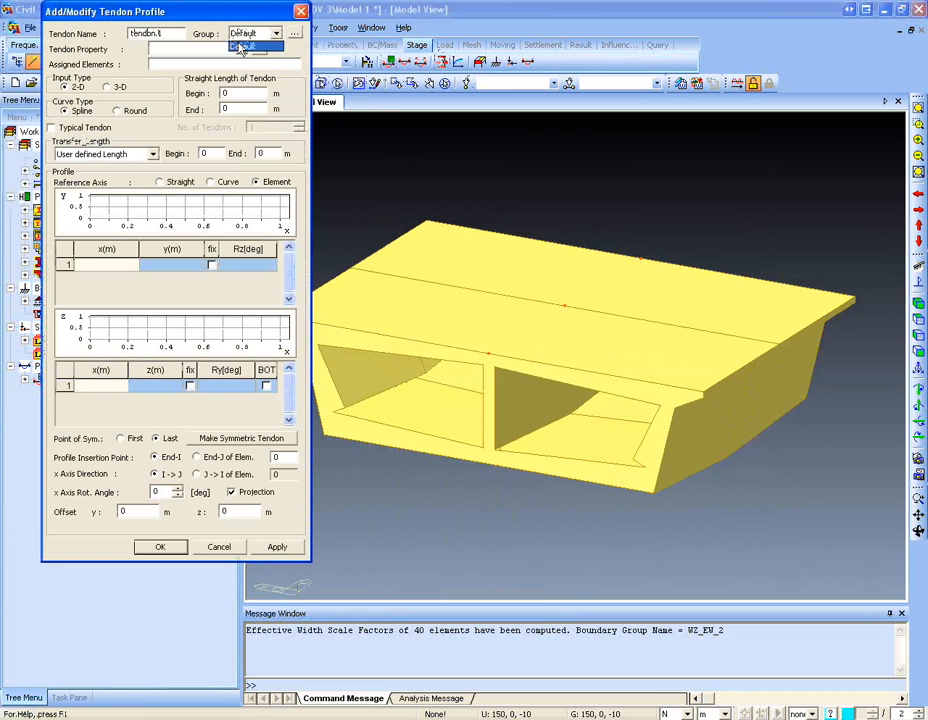
left_click(241, 50)
left_click(224, 66)
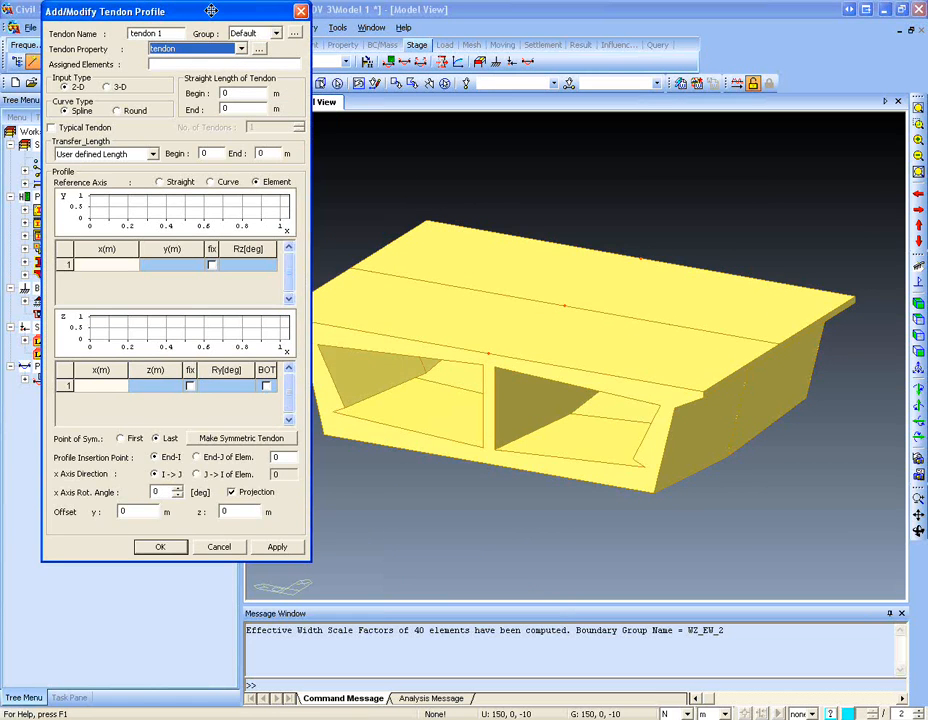
left_click_drag(148, 10, 169, 10)
left_click(246, 63)
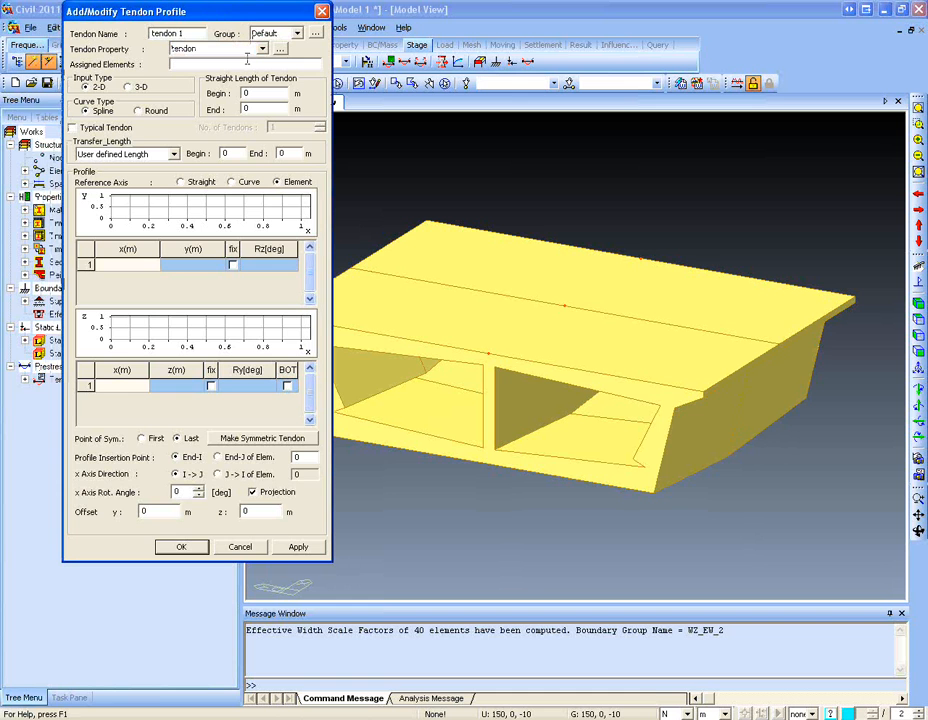
- Assign the two deck elements 10 and 11 to tendon 1 and set its input type to 3-D
left_click_drag(281, 7, 247, 92)
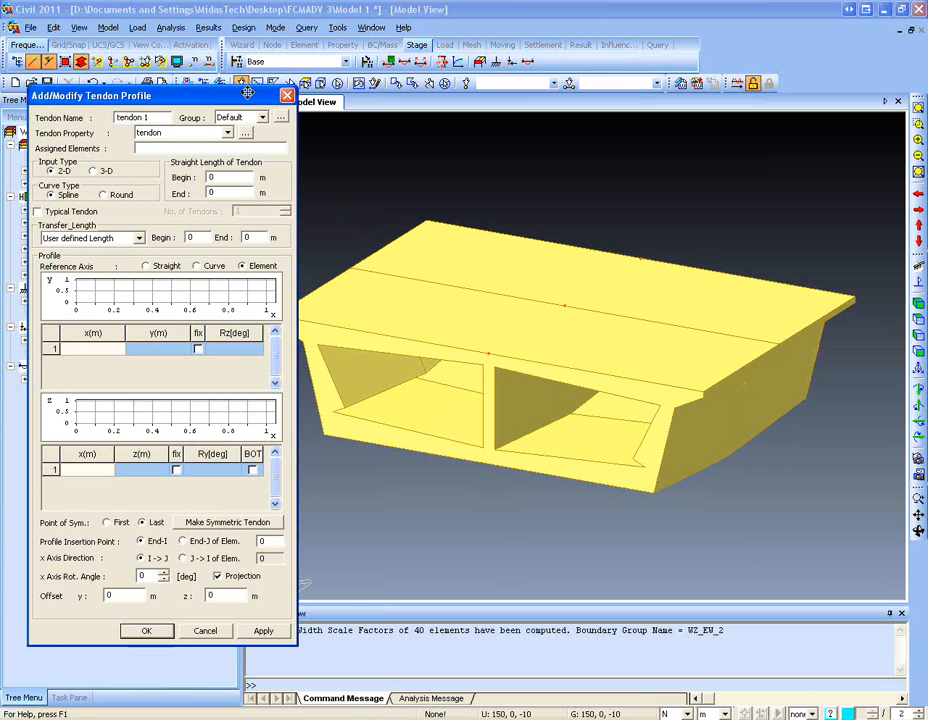
left_click_drag(632, 379, 512, 236)
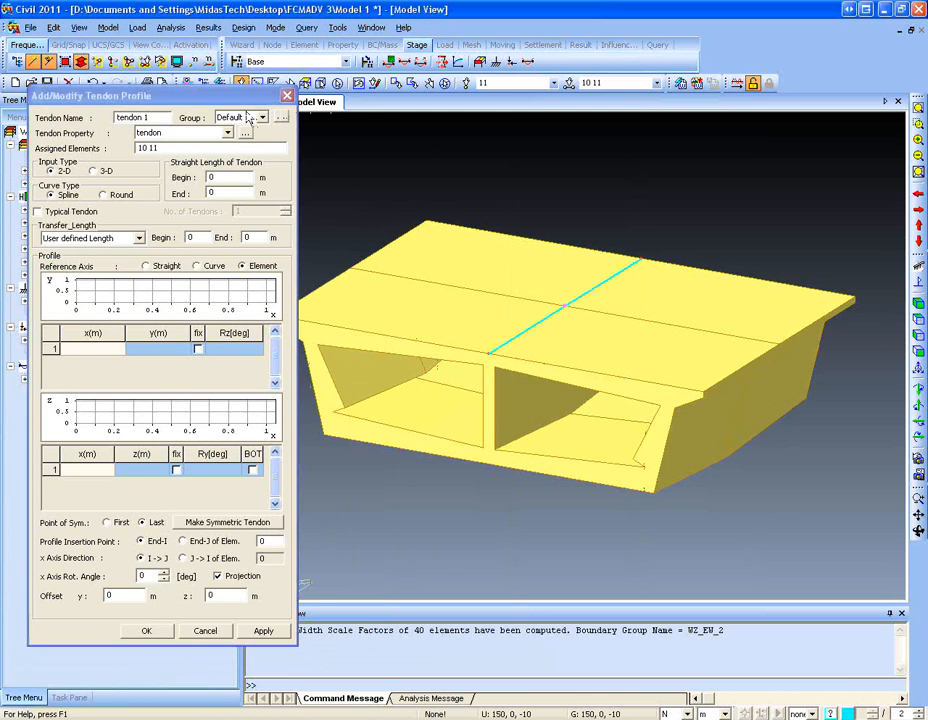
left_click_drag(251, 92, 280, 48)
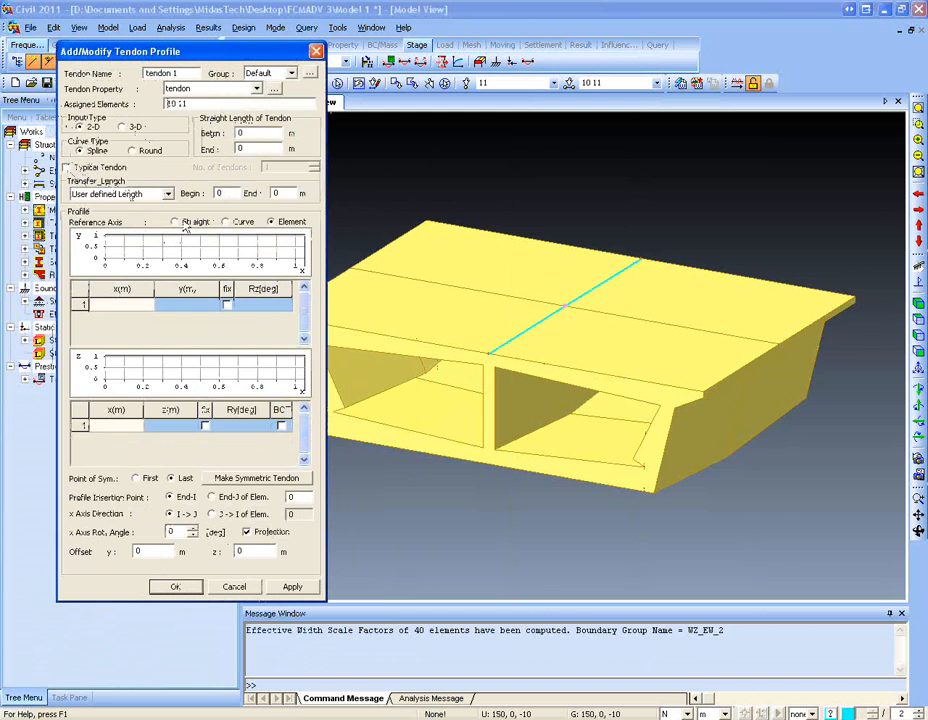
left_click(124, 128)
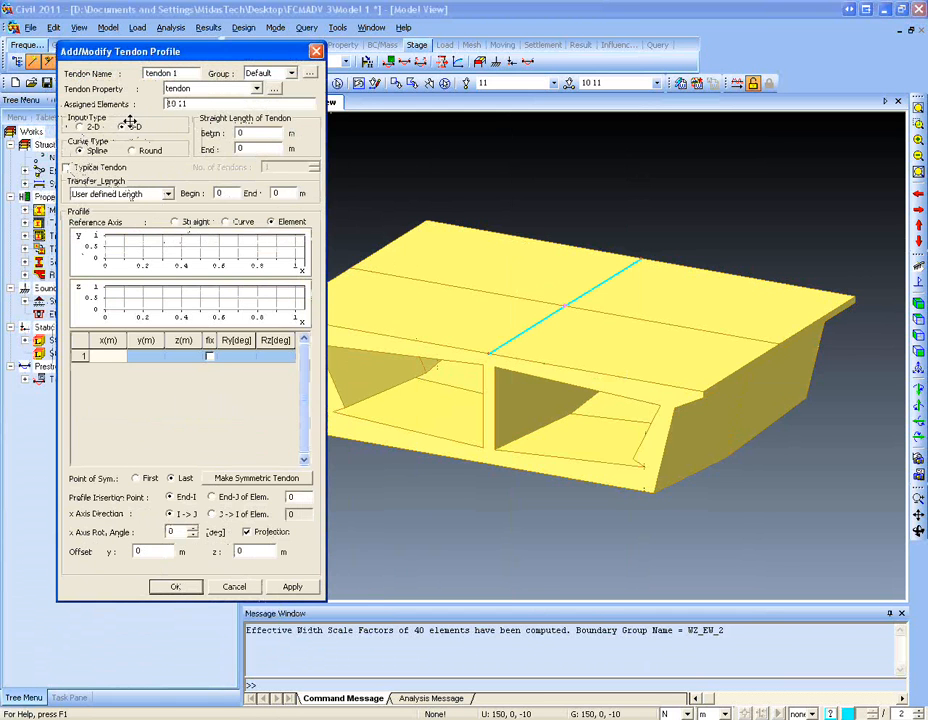
left_click_drag(171, 52, 161, 36)
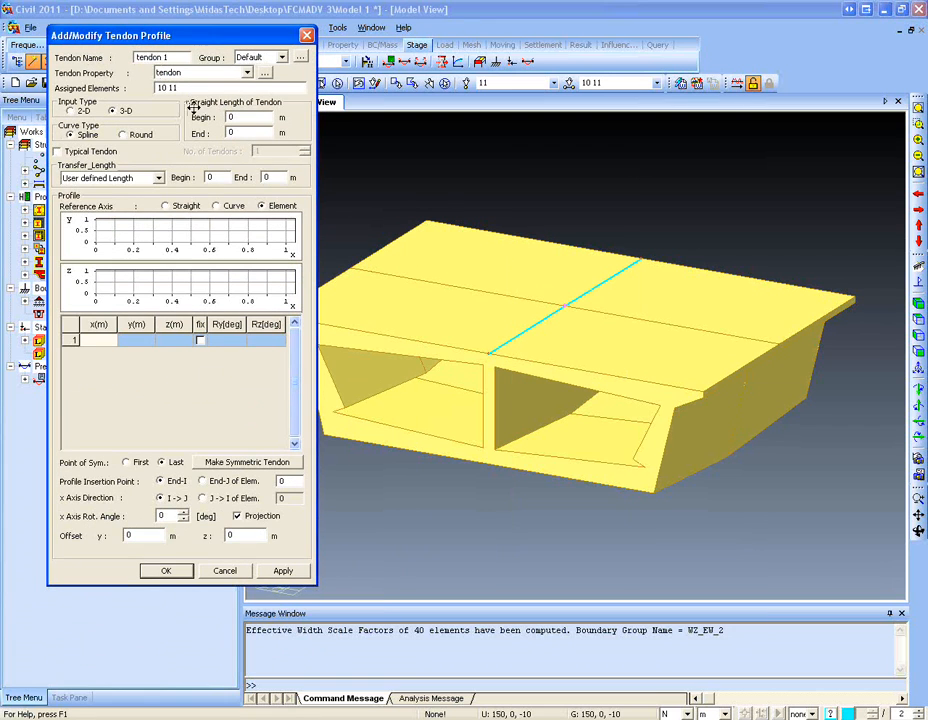
left_click(90, 153)
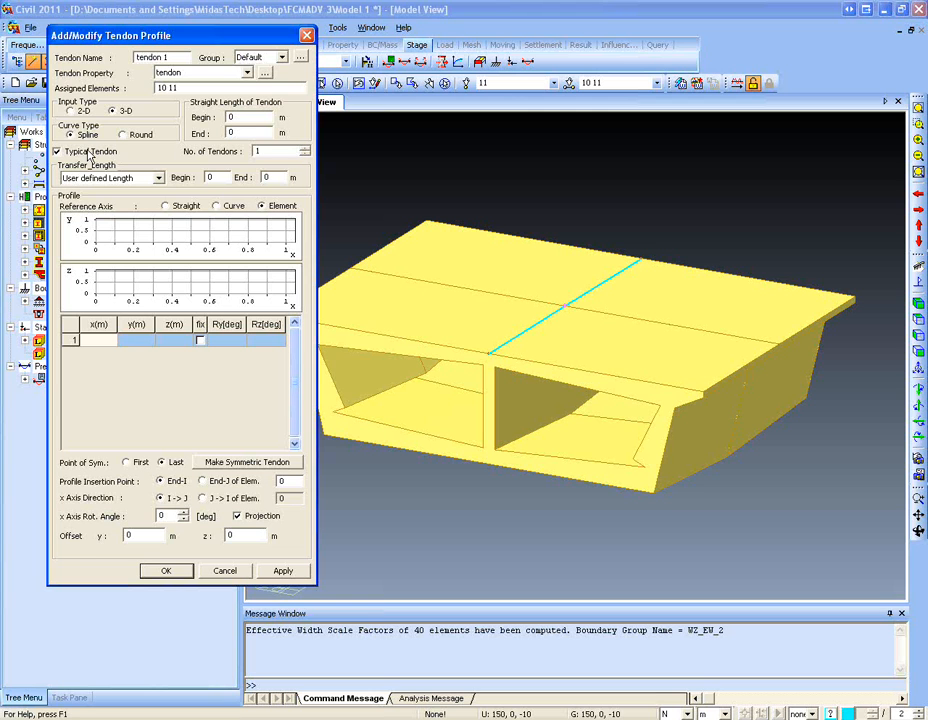
double_click(269, 151)
type("15")
left_click(80, 151)
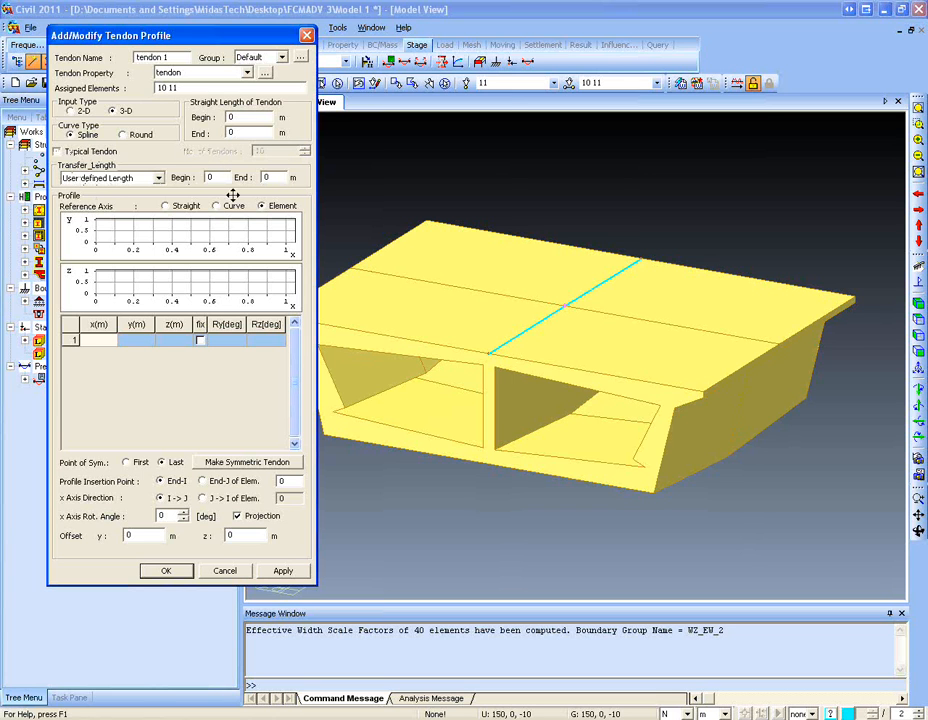
left_click(57, 151)
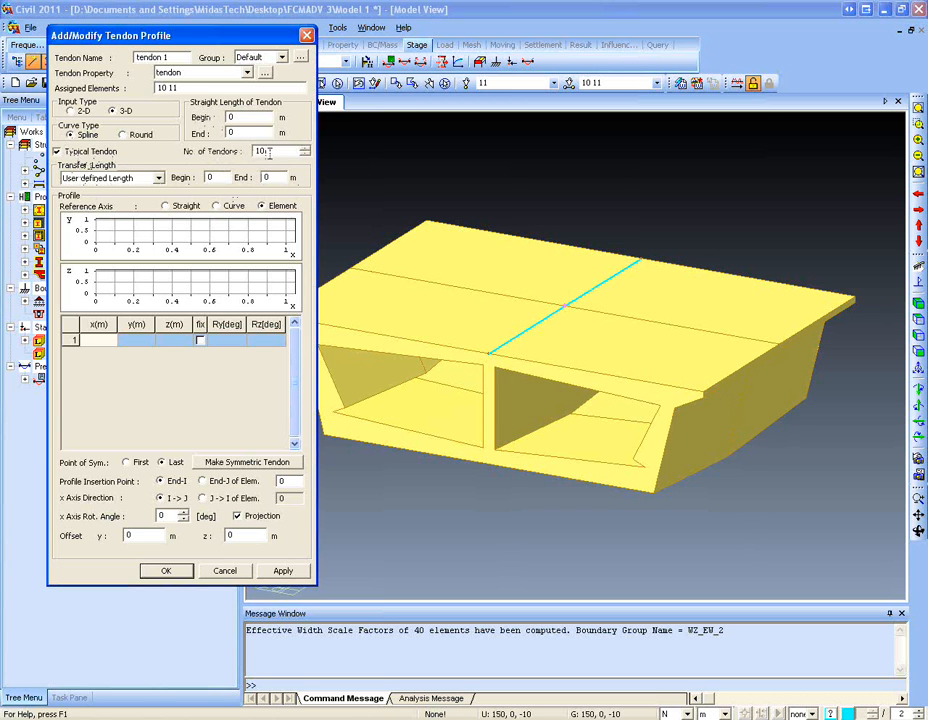
left_click(72, 152)
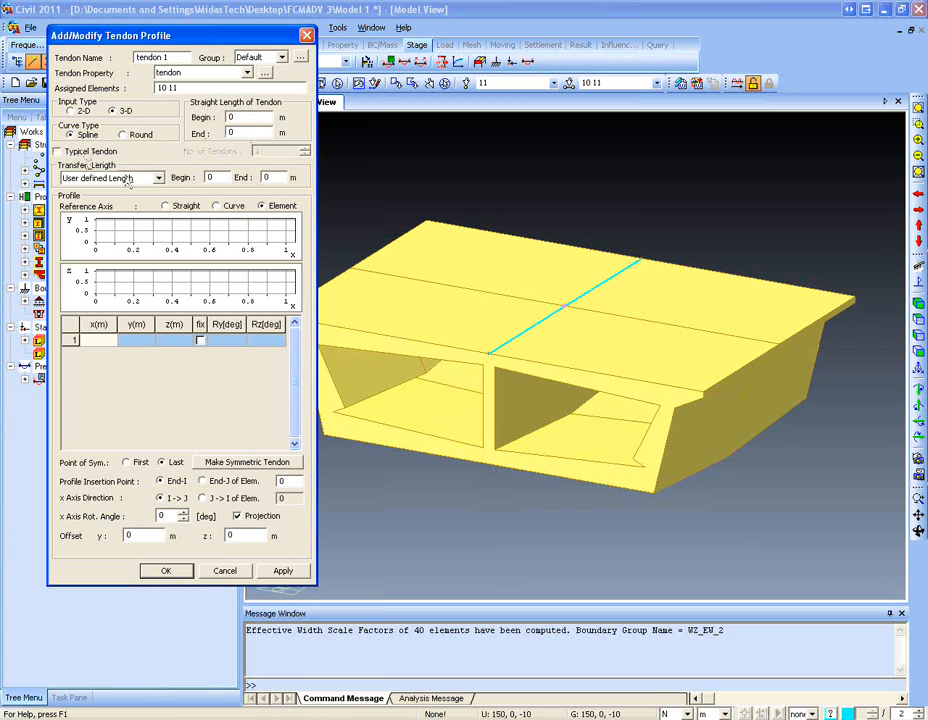
- Enter the first profile point of tendon 1 at x 0, y 0, z -0.2 m
left_click(116, 341)
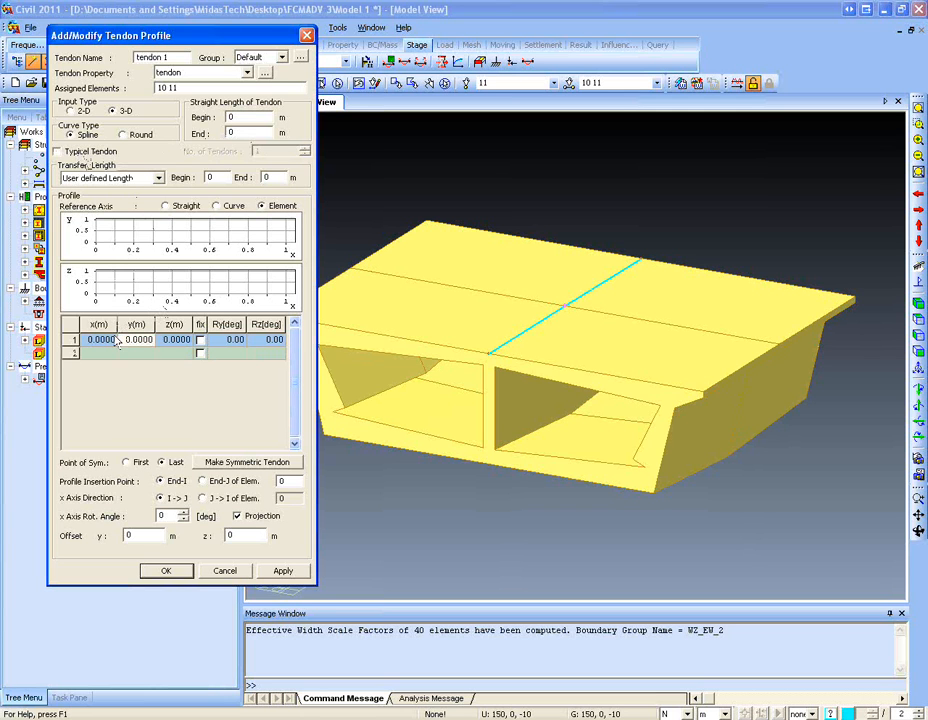
key("Tab")
type("-0.2")
key("Tab")
key("Tab")
key("Tab")
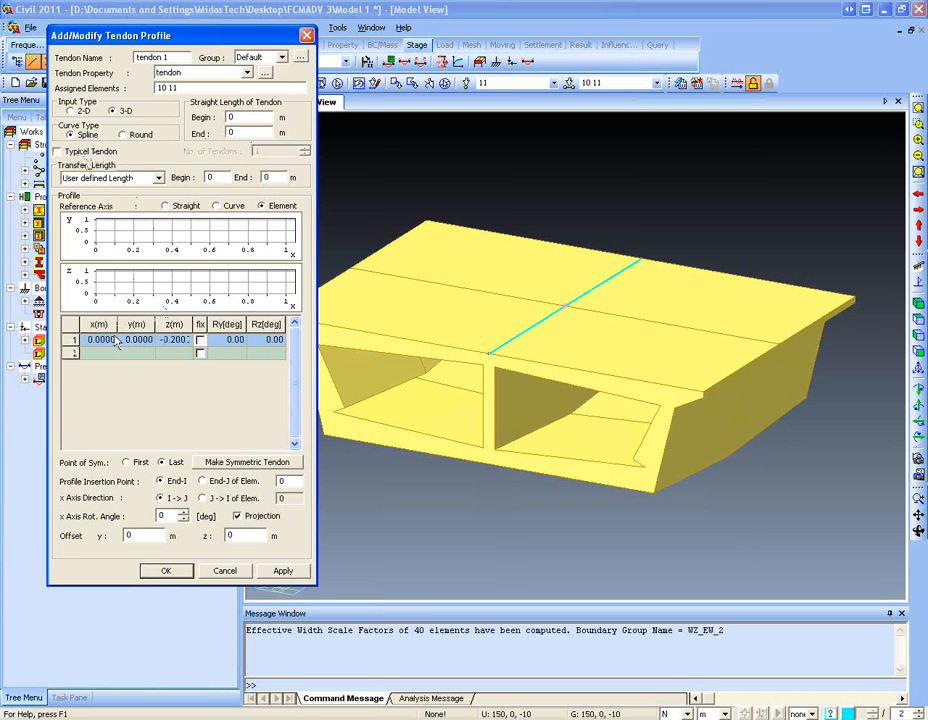
- Add a second profile point at x 10, y 0, z -0.2 m and create the tendon with its insertion point on element 10
key("Tab")
type("10")
key("Tab")
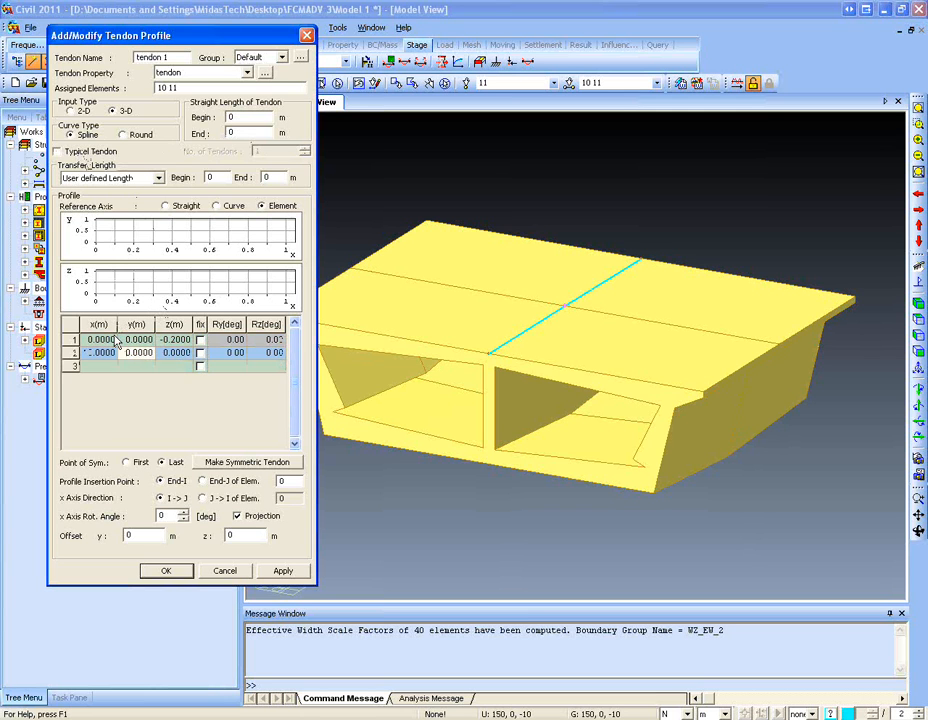
key("Tab")
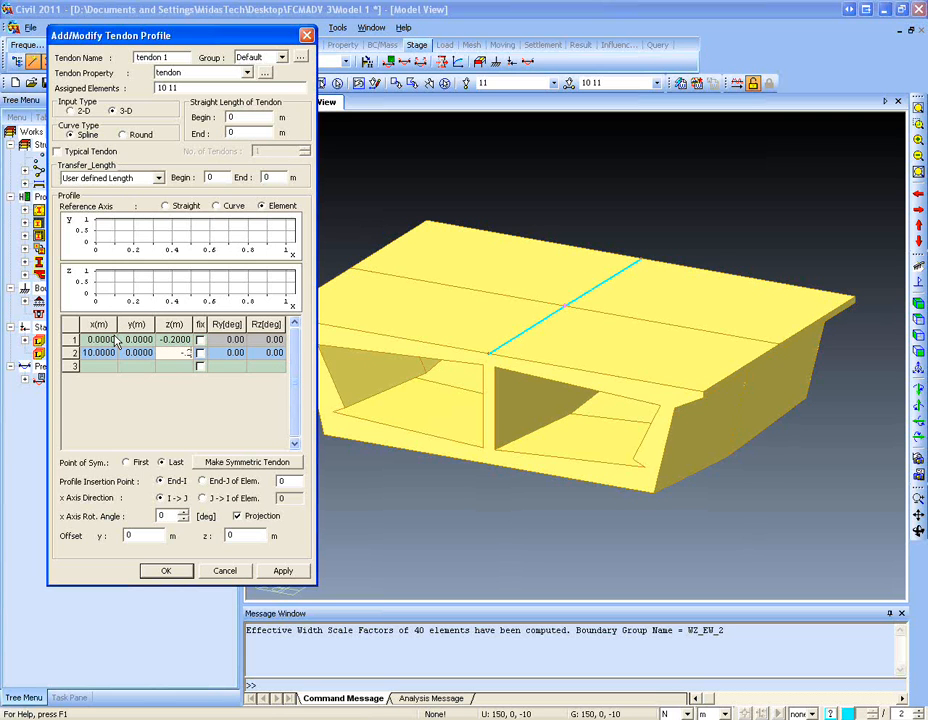
type("-0.2")
key("Tab")
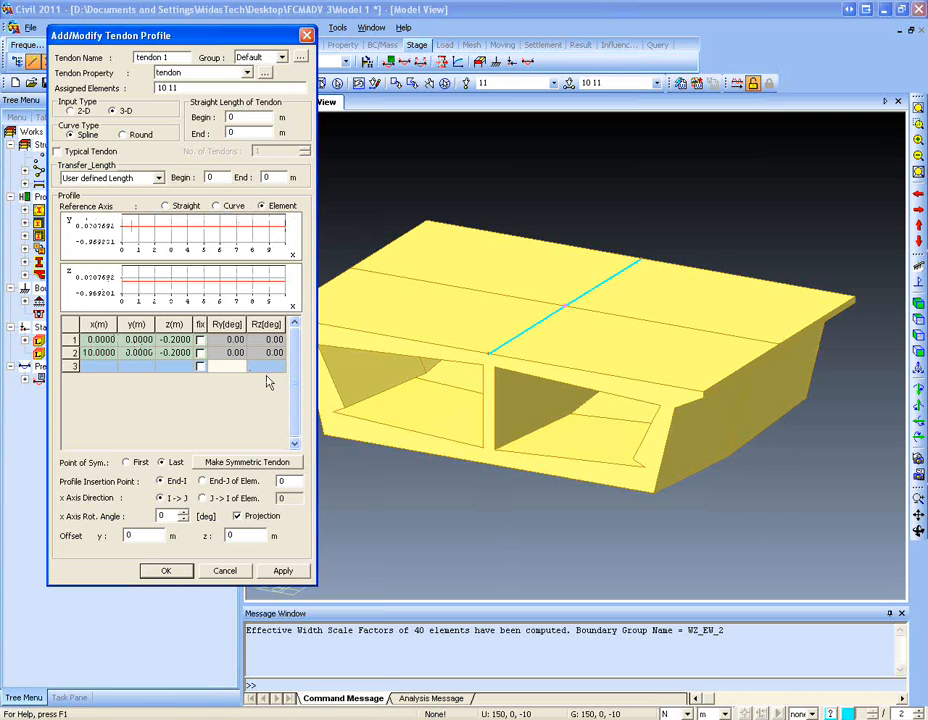
left_click(528, 326)
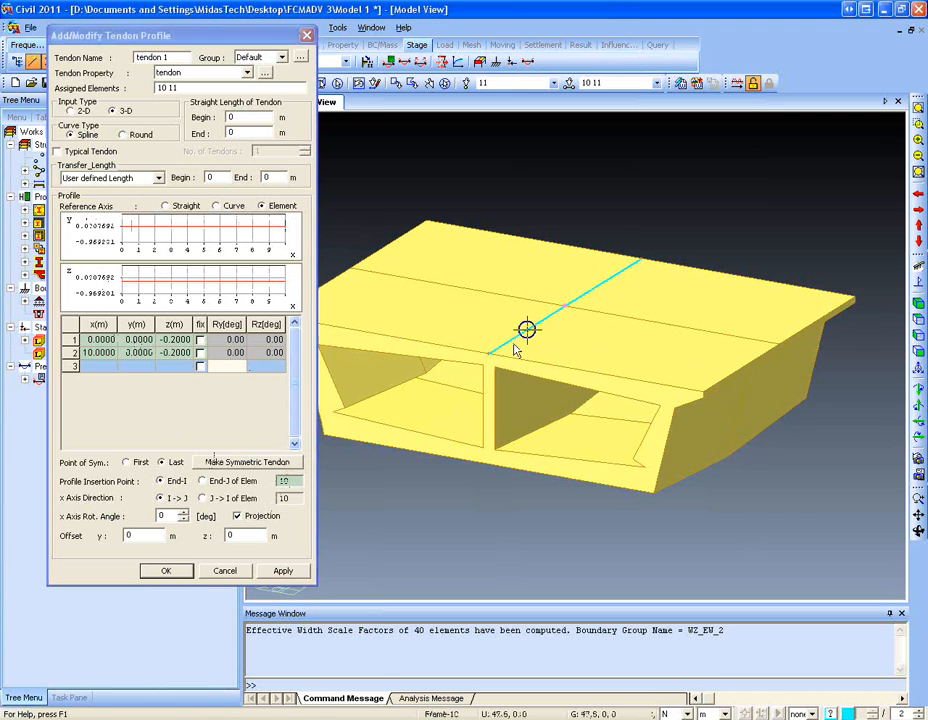
left_click(164, 572)
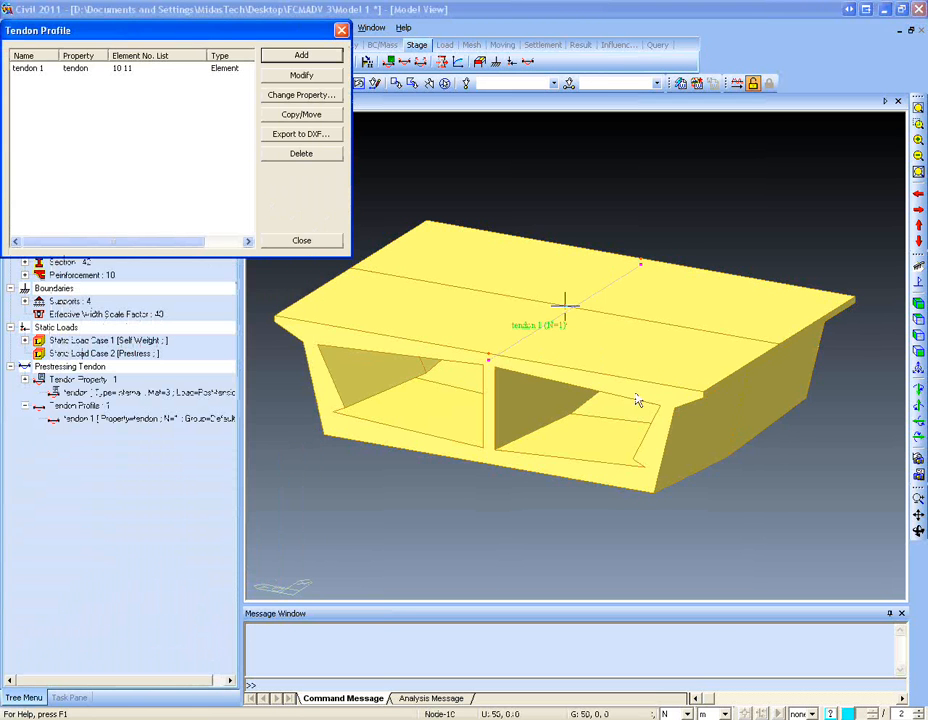
- Examine the position of tendon 1 in the box girder from a lower, closer view
left_click(544, 420)
middle_click_drag(545, 420, 516, 385, "ctrl")
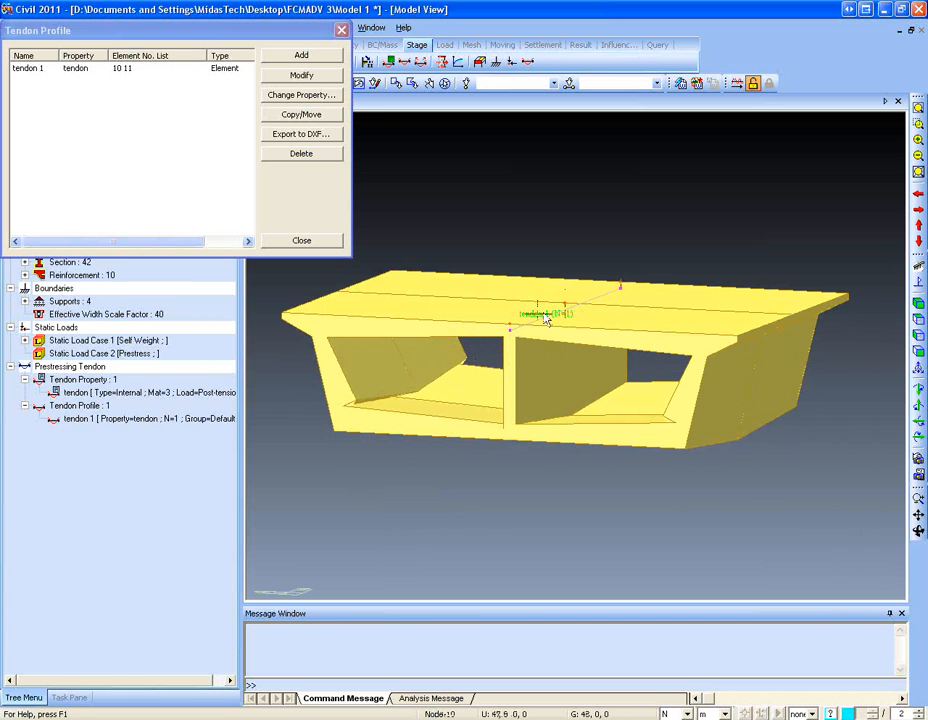
left_click(918, 124)
left_click_drag(516, 325, 555, 367)
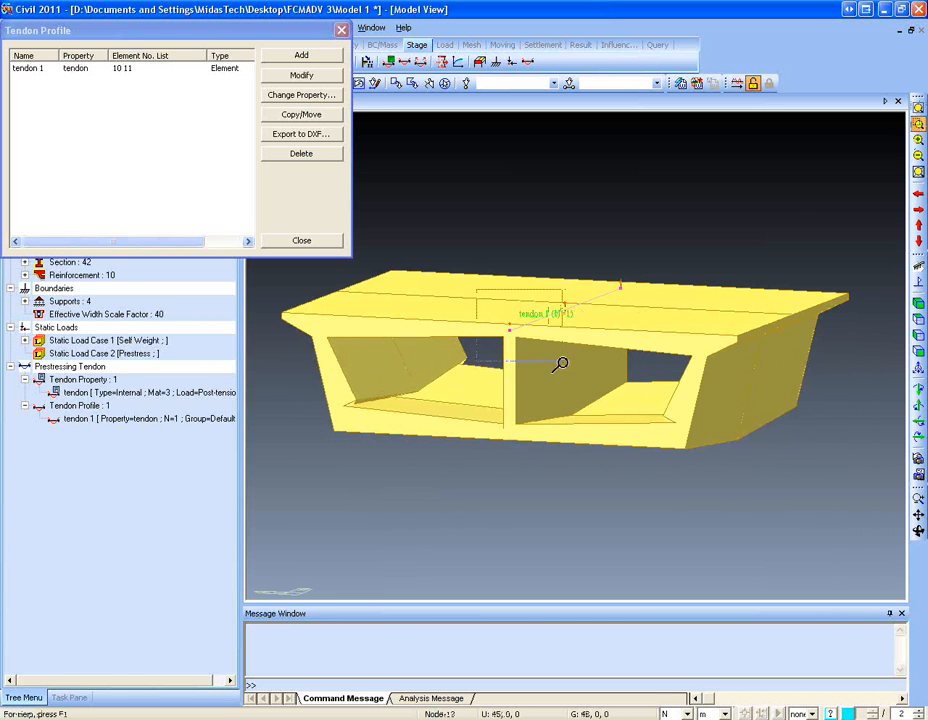
scroll(531, 329, "down", 5)
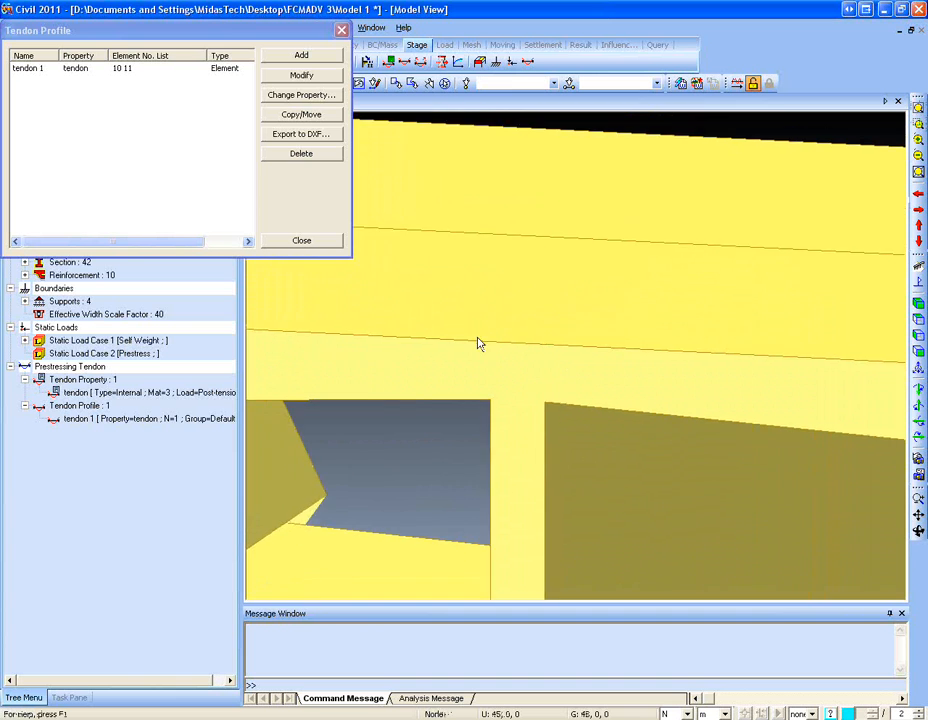
scroll(416, 365, "down", 4)
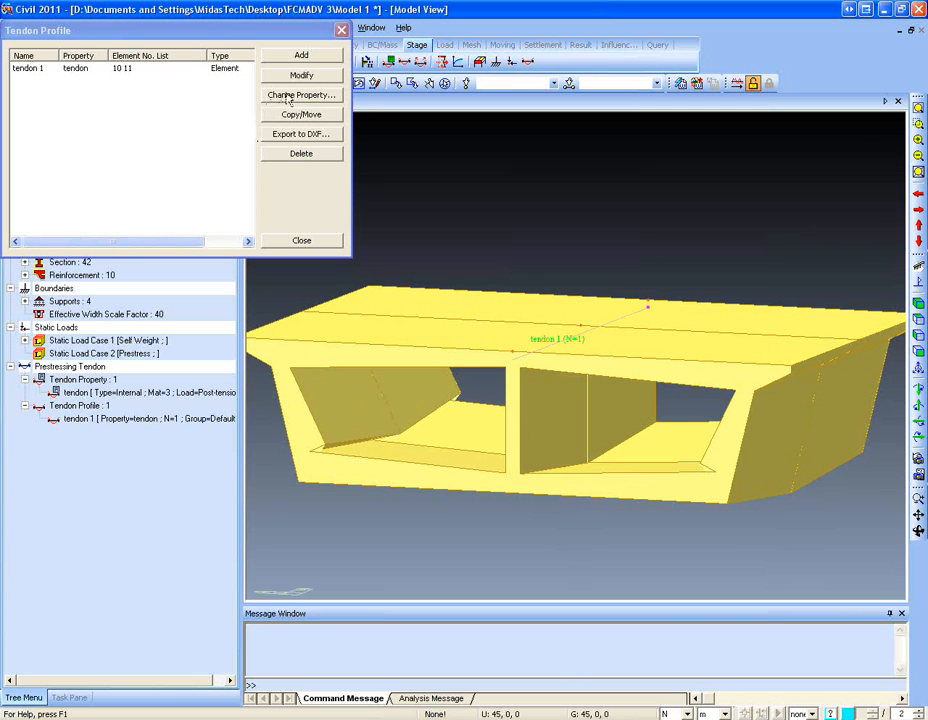
- Open the profile of tendon 1 and review its reference axis options, leaving Element selected
double_click(228, 69)
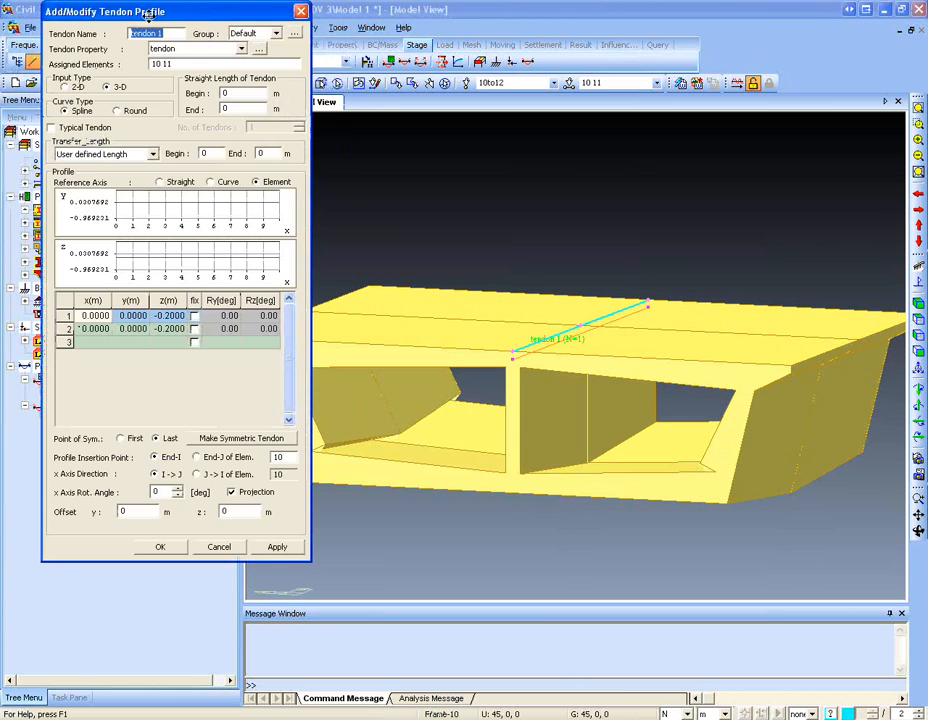
left_click_drag(190, 78, 172, 204)
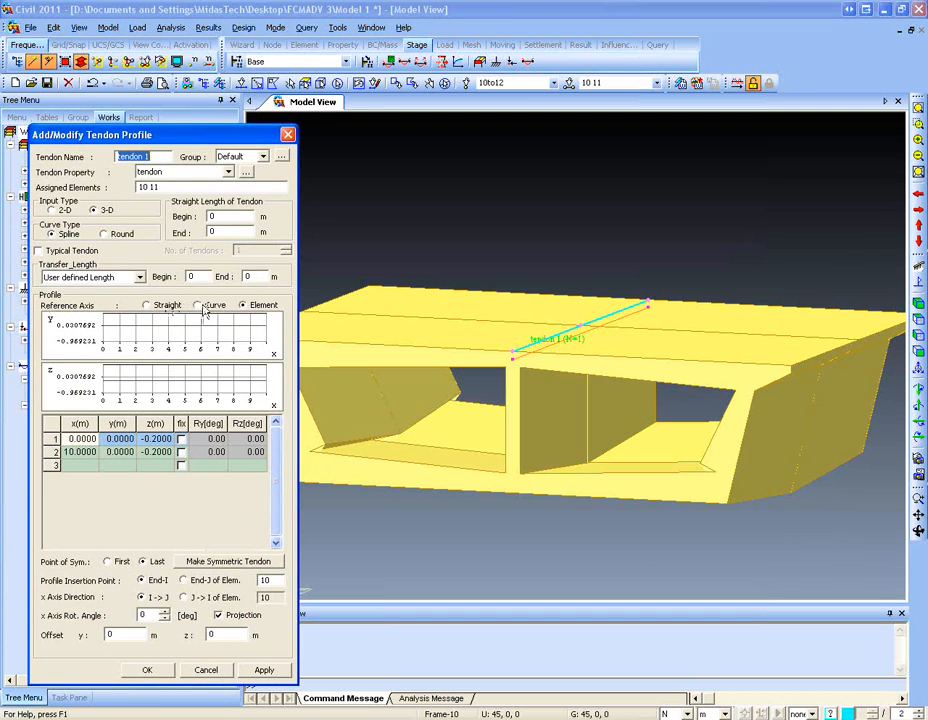
left_click(242, 306)
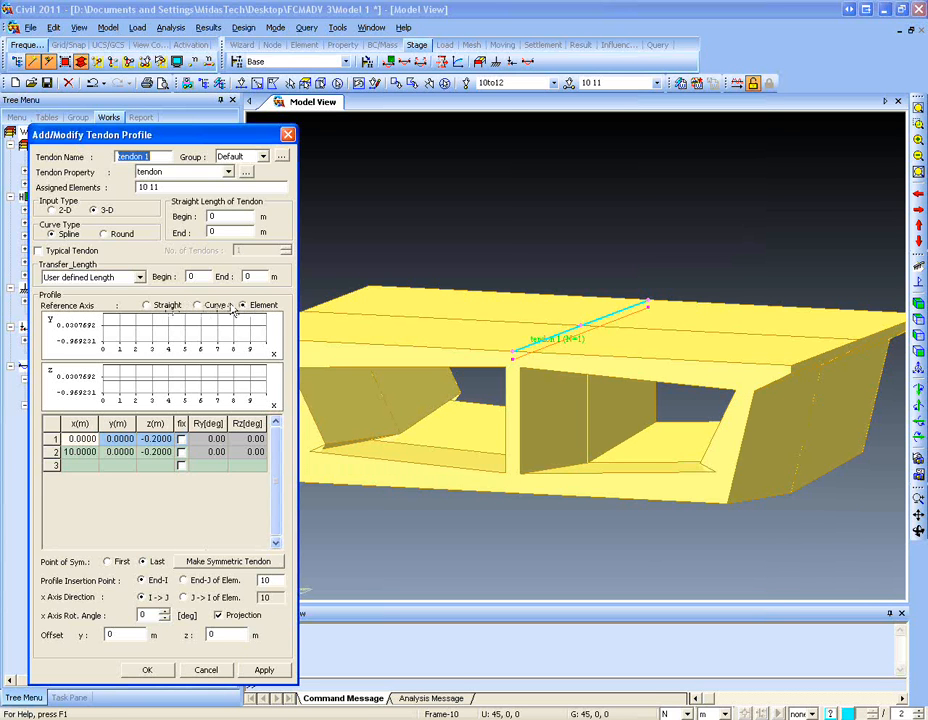
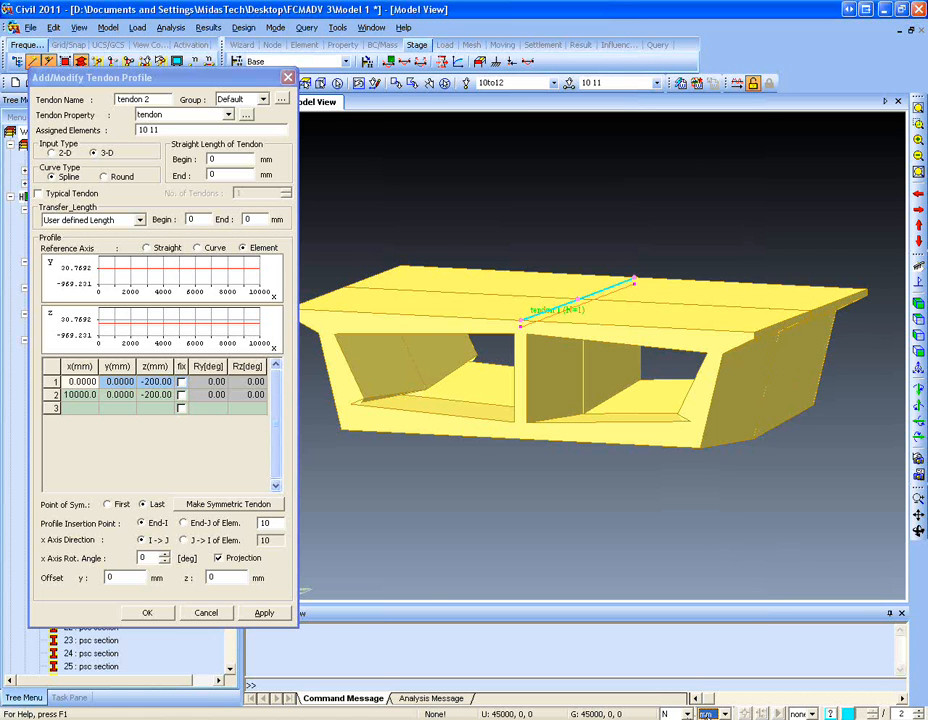
- Set the z coordinate of tendon 2's first profile point to -100 mm
left_click(80, 382)
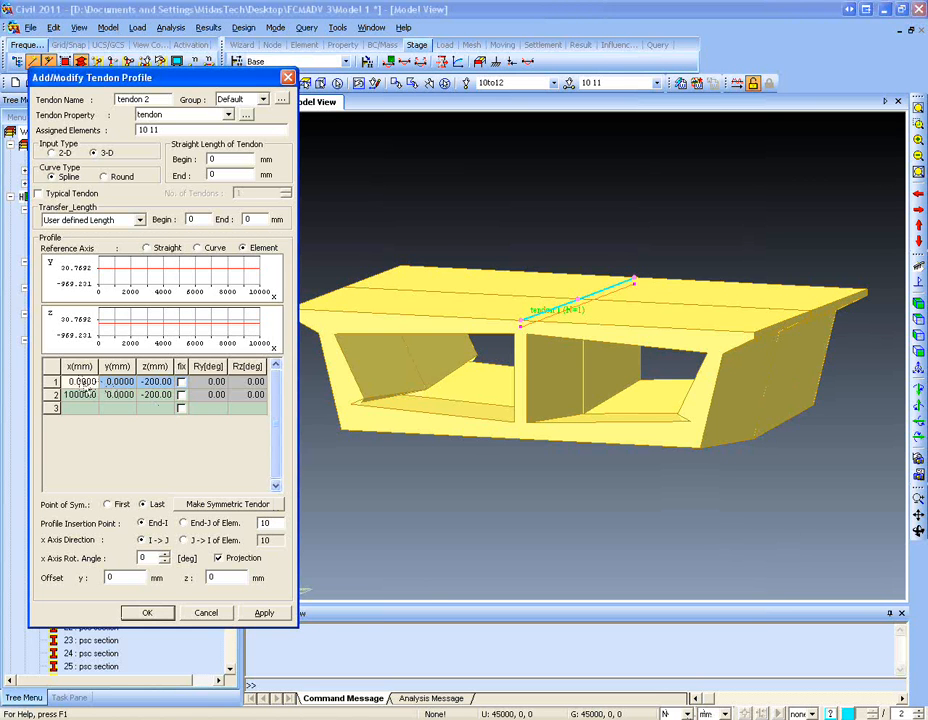
left_click(82, 382)
key("shift+Right")
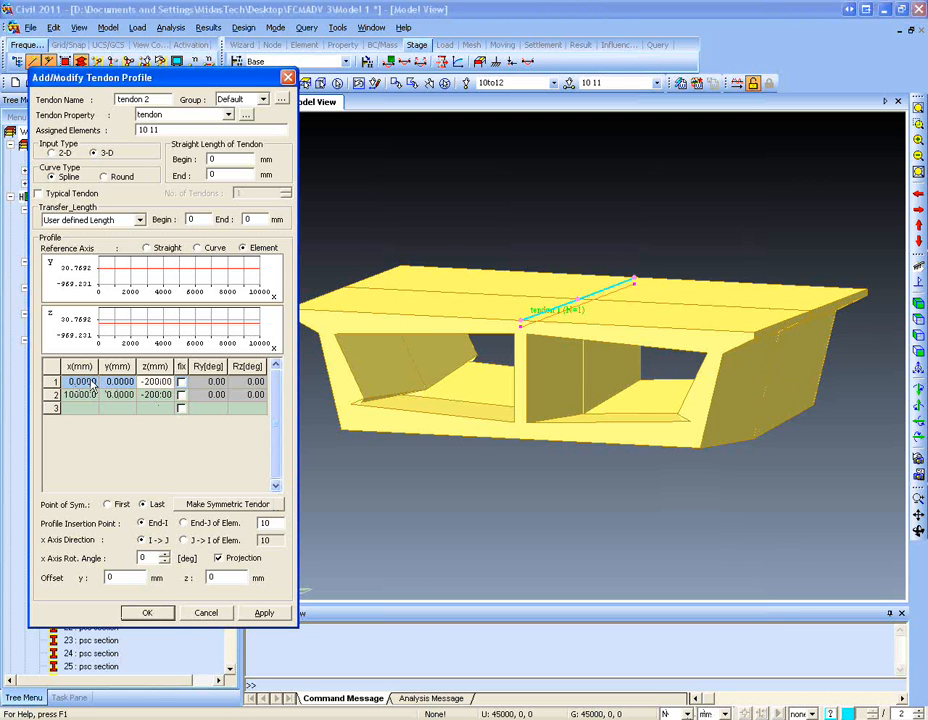
type("-1080")
key("Return")
key("Down")
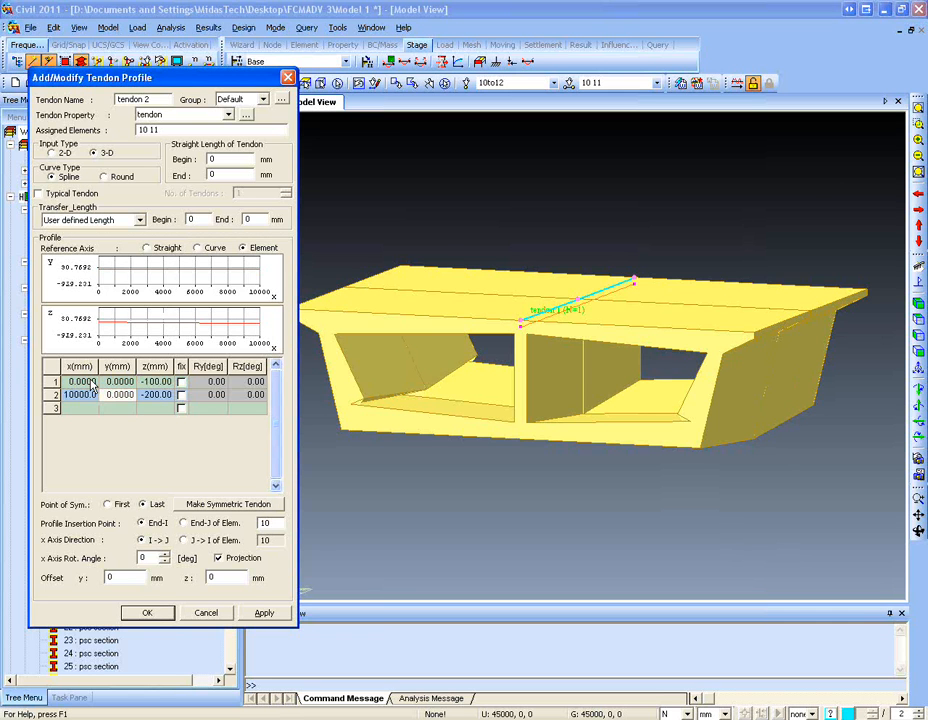
- Set tendon 2's second profile point to x 2000 mm and z -500 mm
left_click(87, 399)
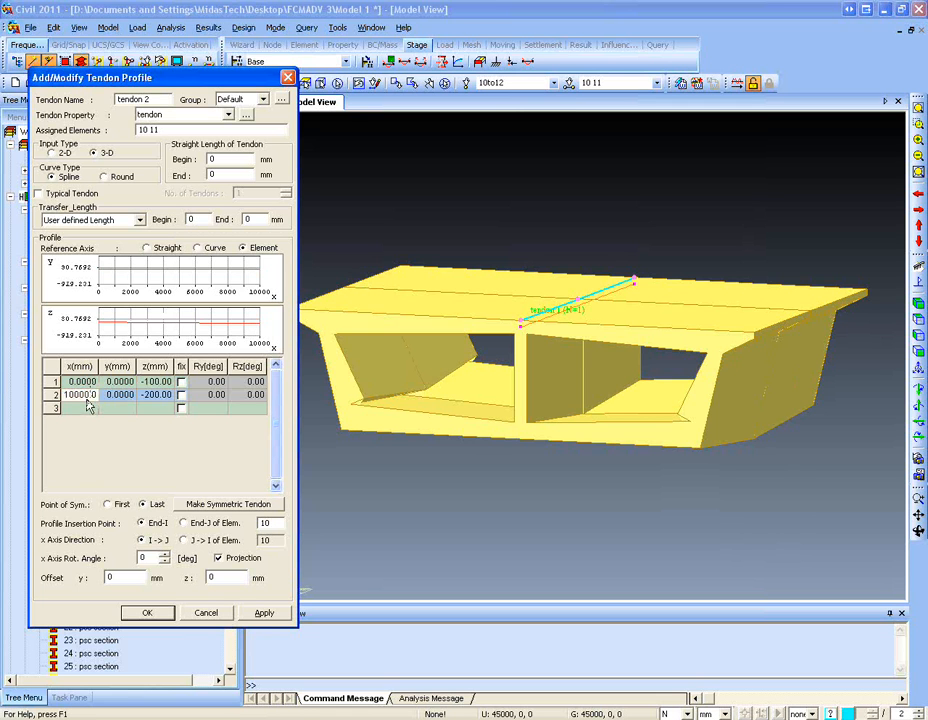
key("BackSpace")
key("BackSpace")
key("BackSpace")
key("BackSpace")
key("BackSpace")
key("BackSpace")
key("BackSpace")
type("2000")
key("Return")
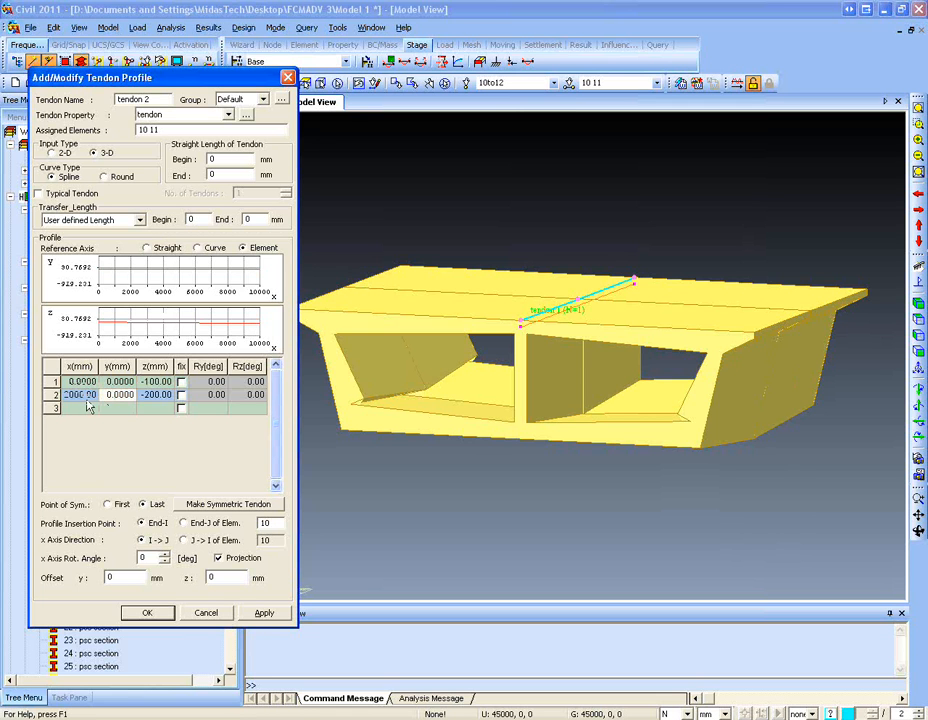
type("-600")
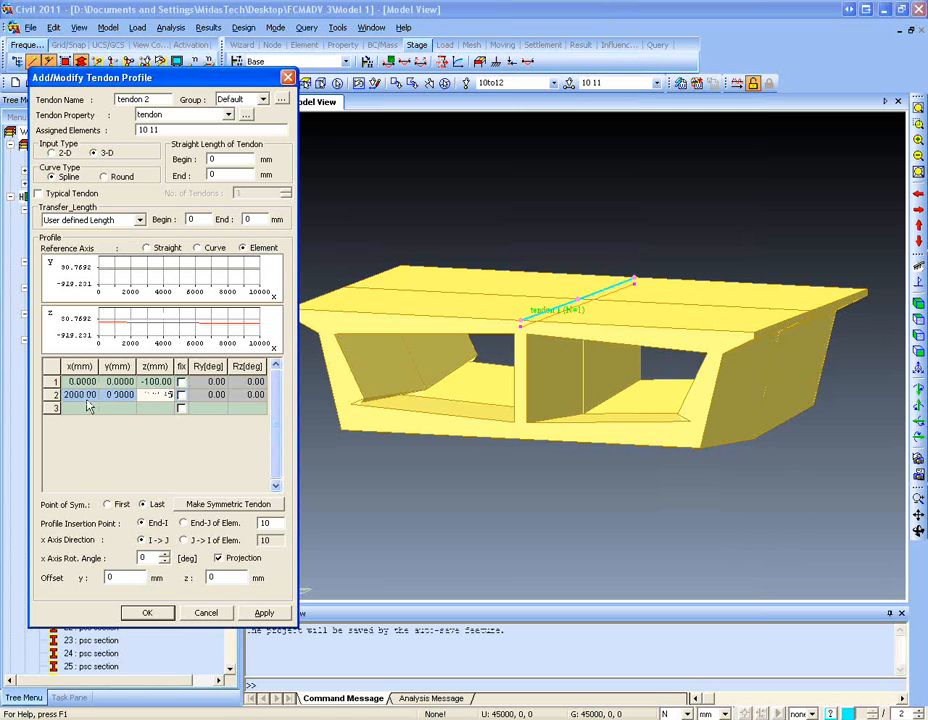
key("Return")
key("Return")
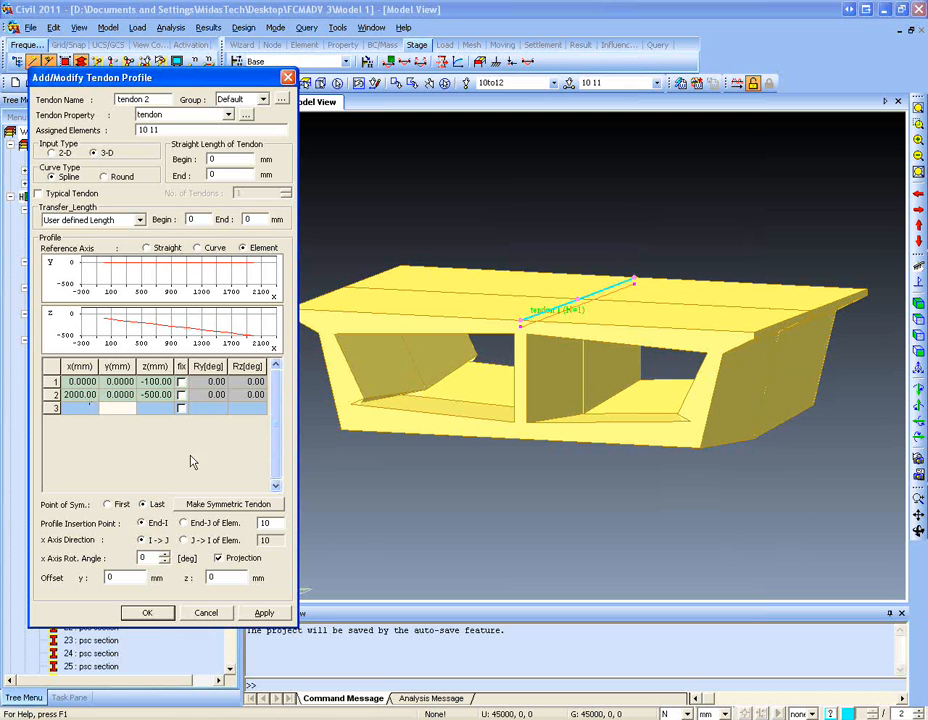
- Add a third profile point to tendon 2 at x 6000, y 0, z -1000 mm
left_click(85, 407)
type("5000")
key("Return")
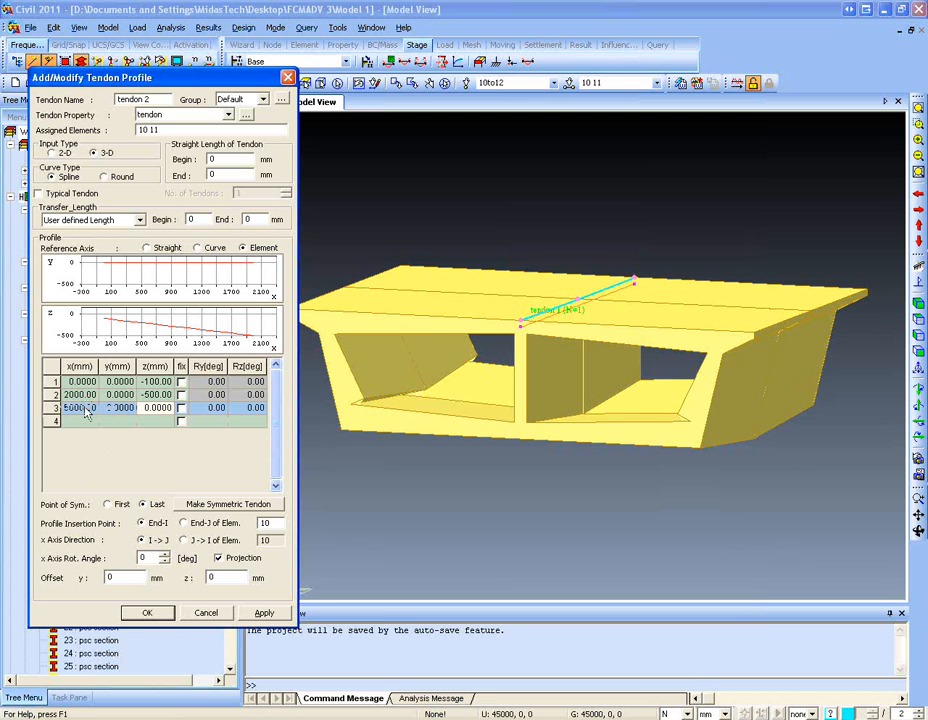
type("-1000")
key("Return")
key("Return")
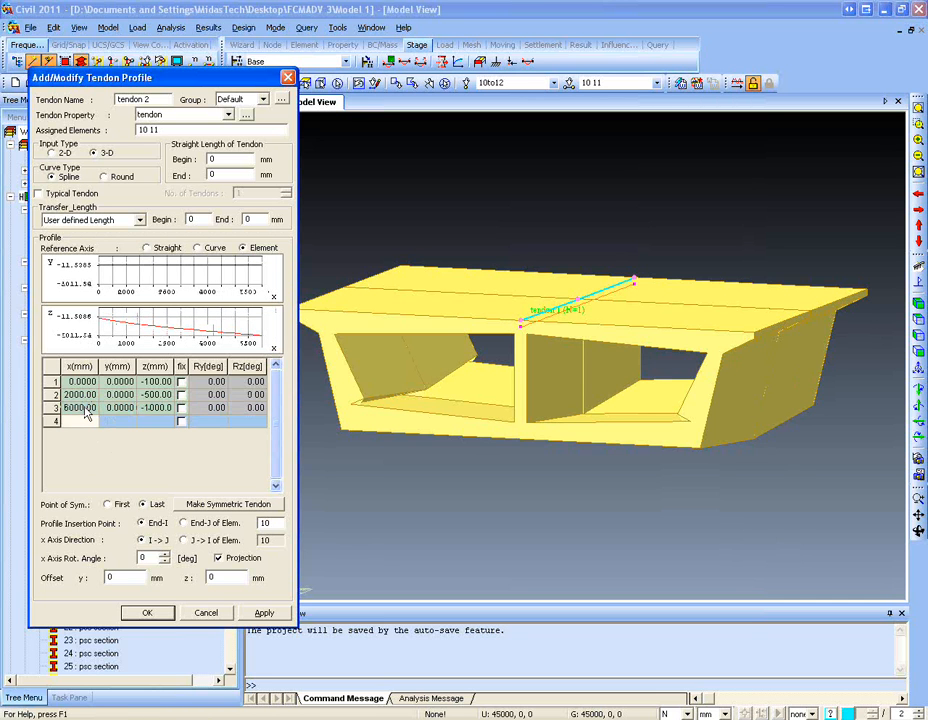
- Add a fourth profile point to tendon 2 at x 8000, y 0, z -1500 mm
type("8000")
key("Return")
type("-300")
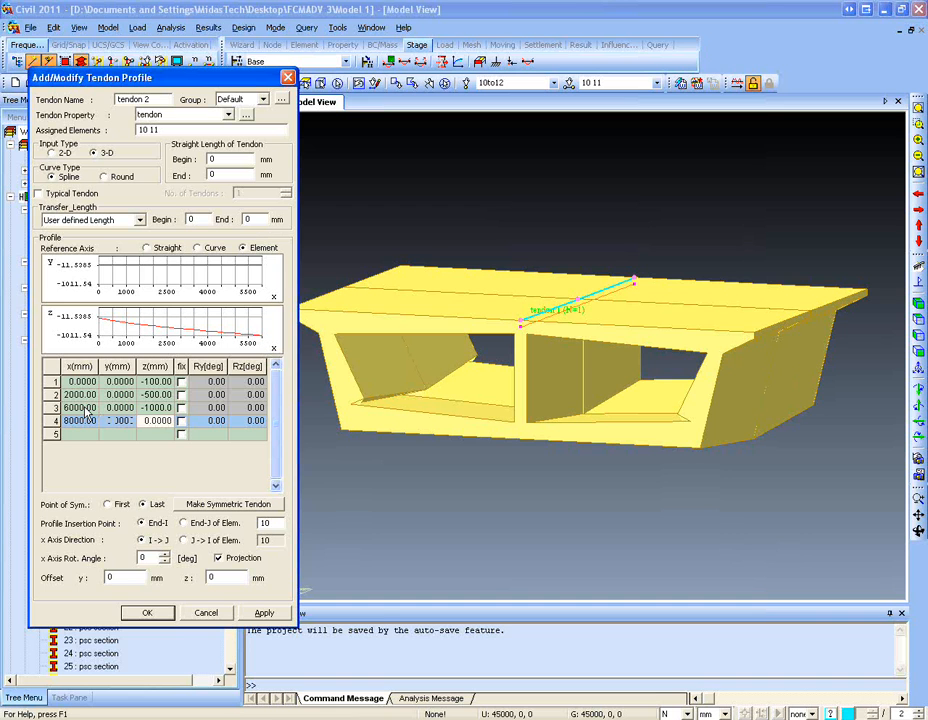
key("Return")
type("-1500")
key("Return")
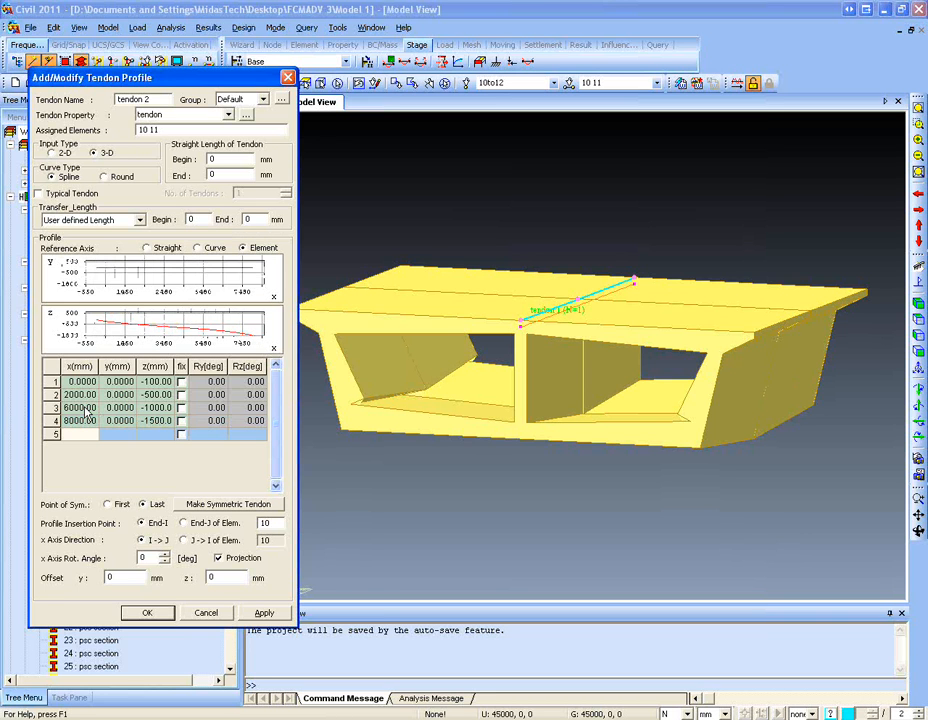
- Add a fifth profile point to tendon 2 at x 10000, y 0, z -100 mm
type("10000")
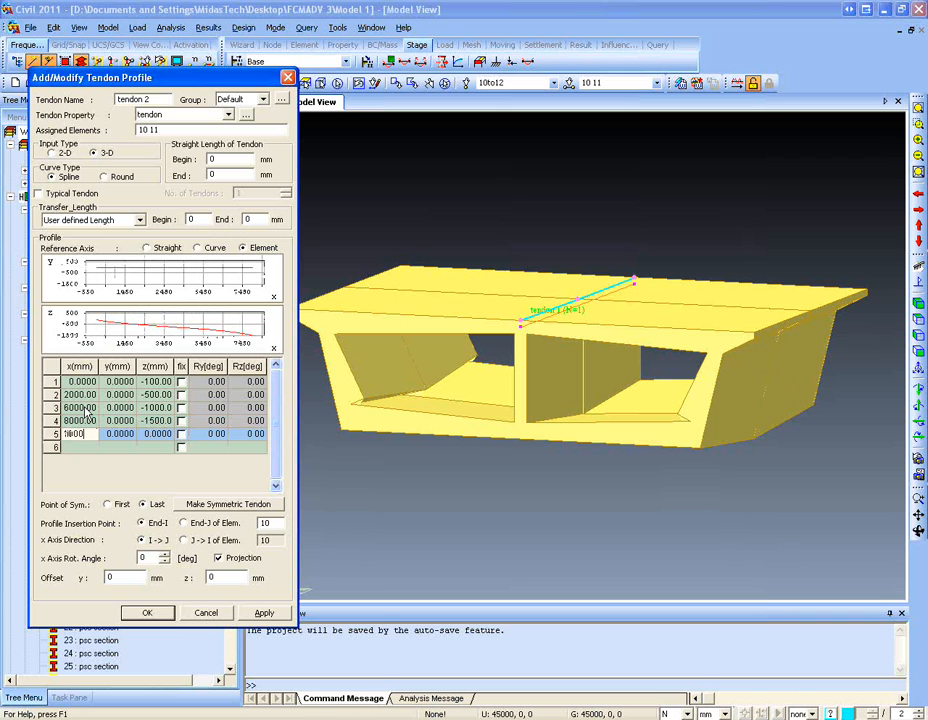
key("Return")
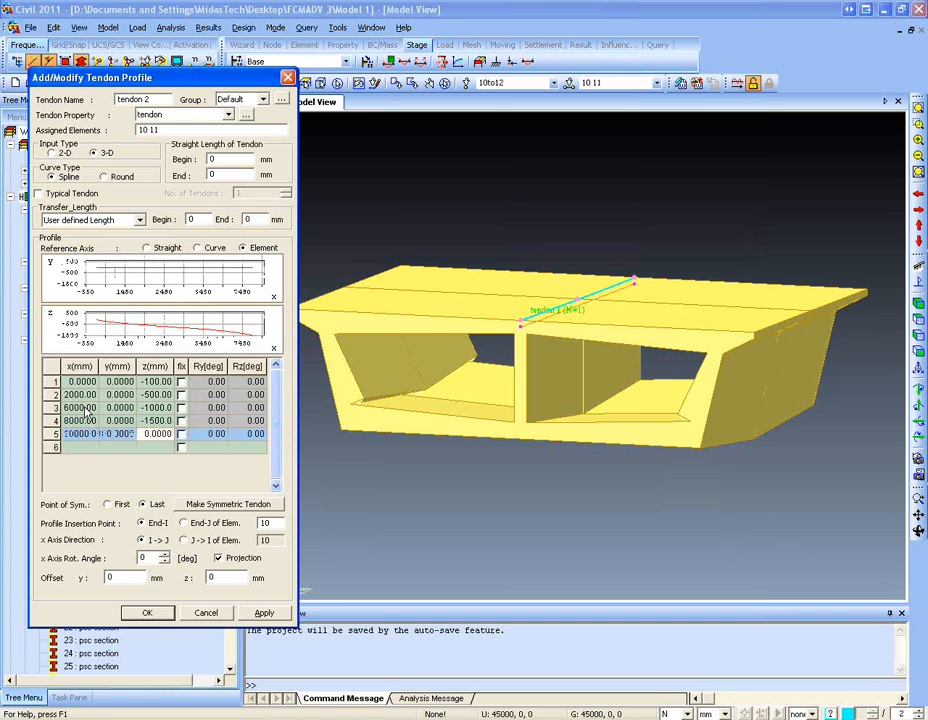
key("Return")
type("-100")
- Change the z coordinate of tendon 2's fourth profile point to -500 mm
left_click(155, 423)
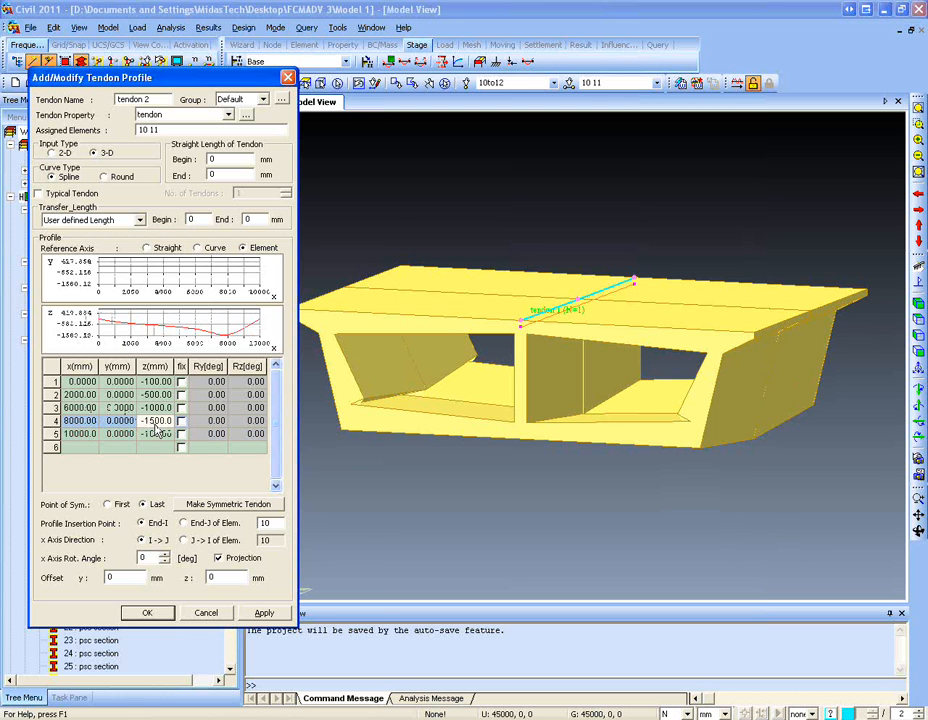
type("-500")
key("Return")
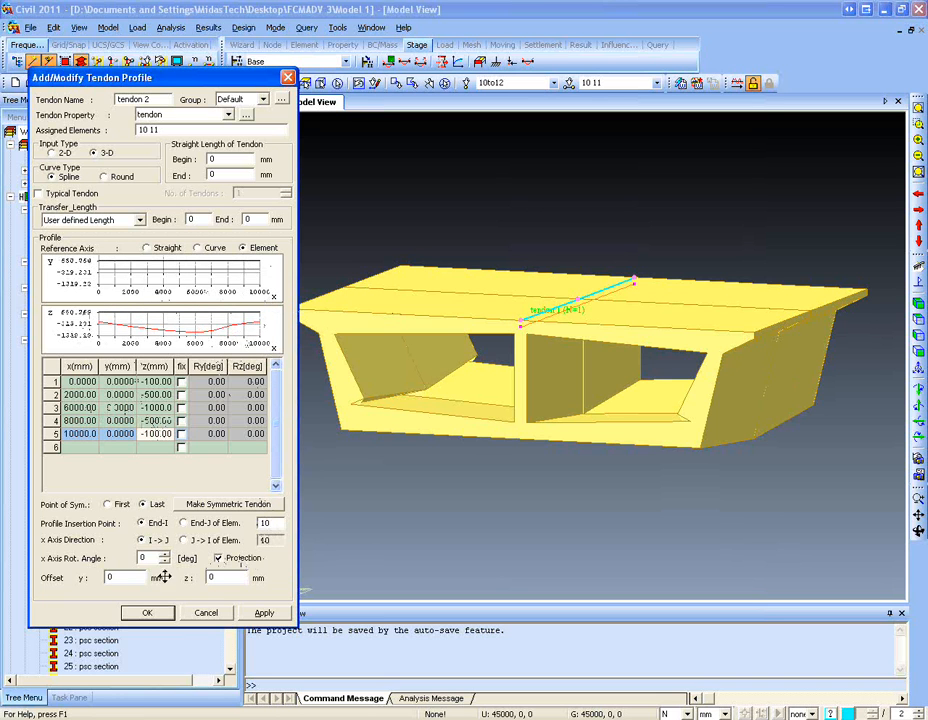
- Set tendon 2's x-axis rotation angle to 20° and its offset to y -6300 and z -1000 mm, and apply the profile
left_click_drag(154, 558, 31, 513)
left_click(917, 351)
left_click(917, 335)
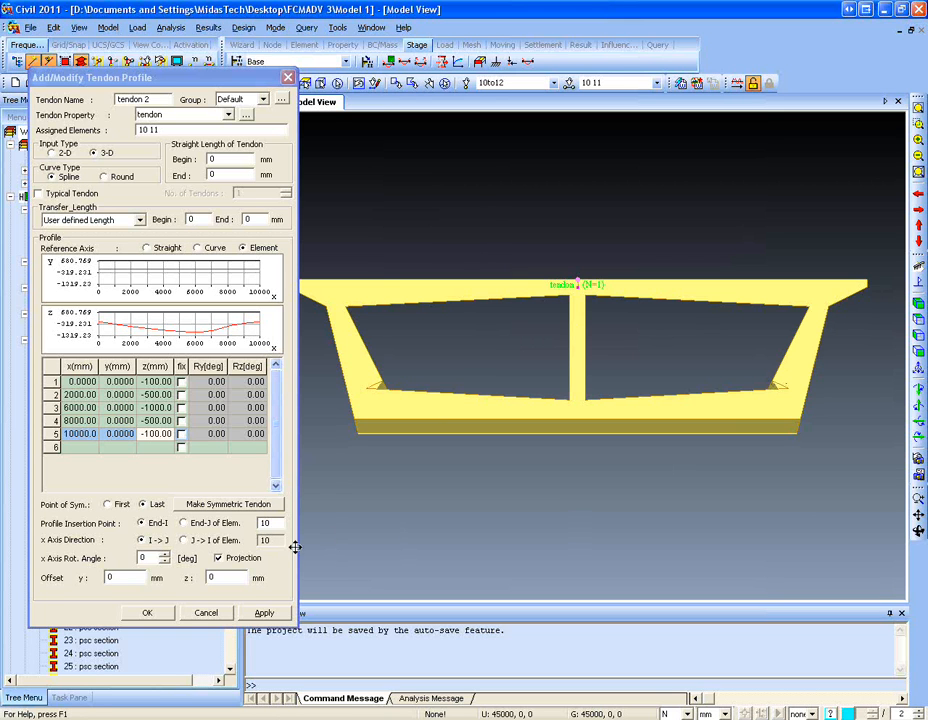
left_click(62, 540)
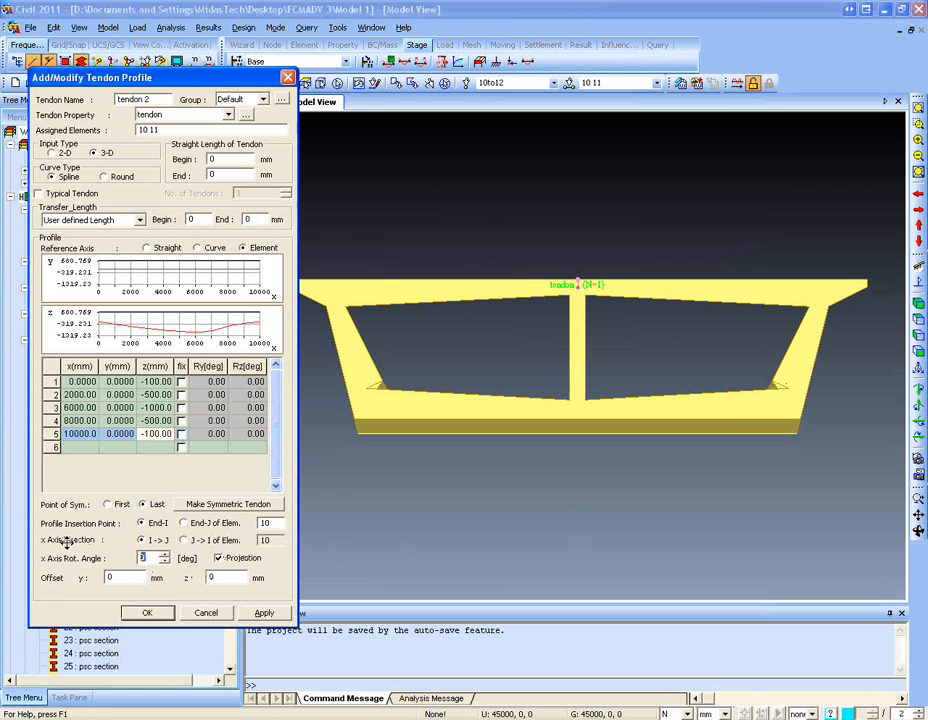
double_click(108, 578)
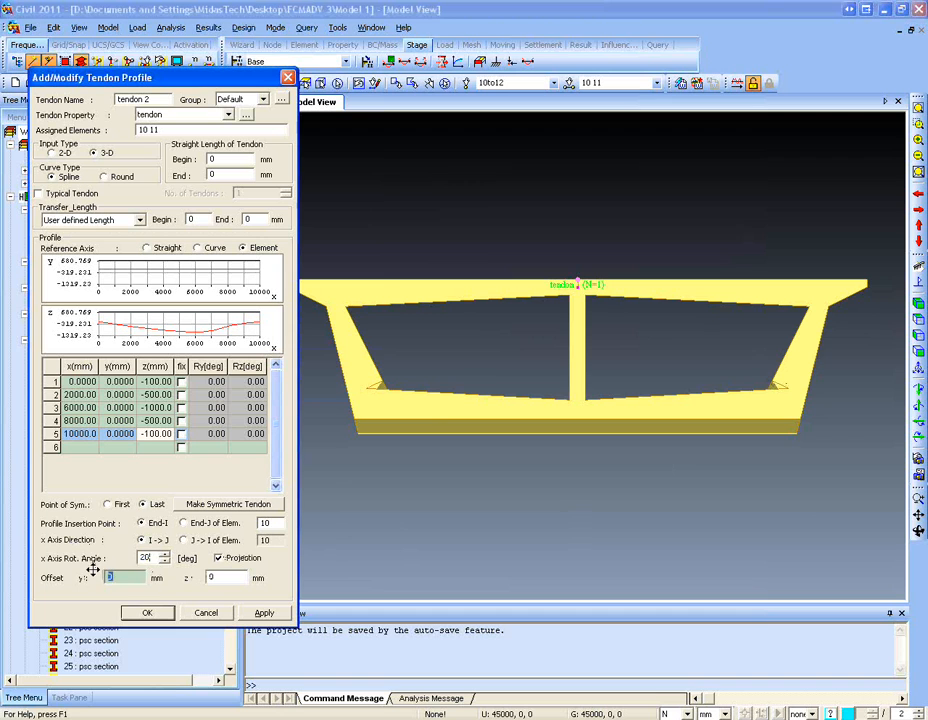
type("-")
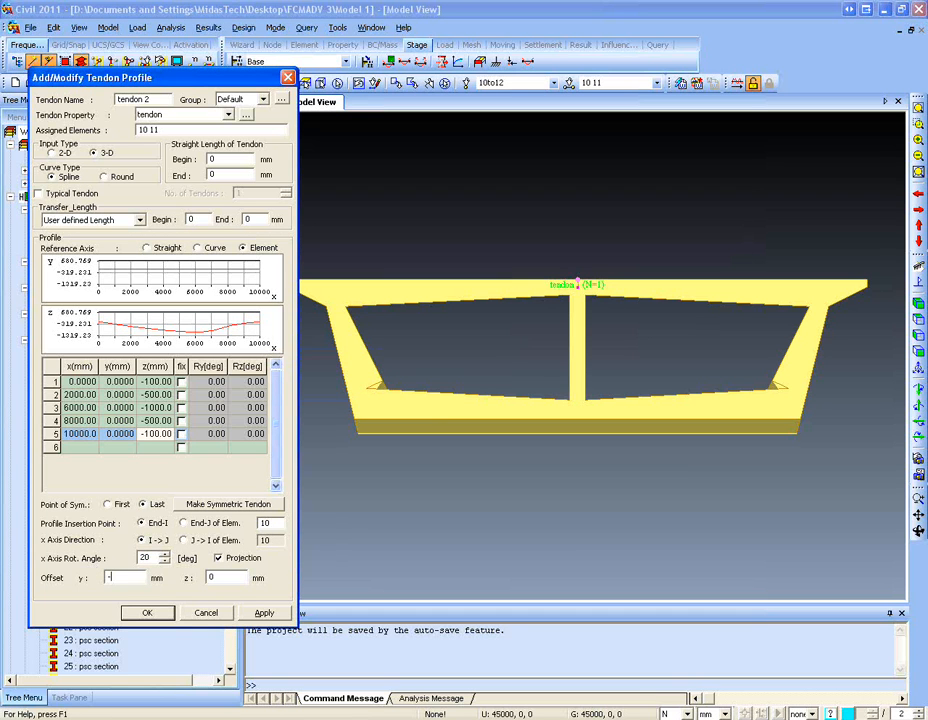
type("6330")
key("Tab")
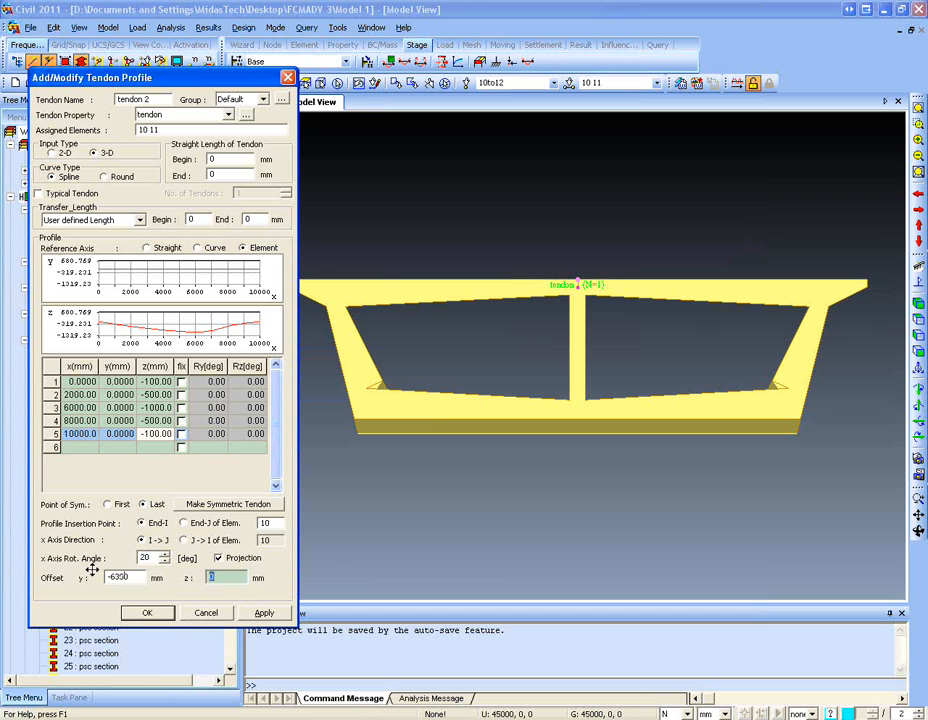
type("-1000")
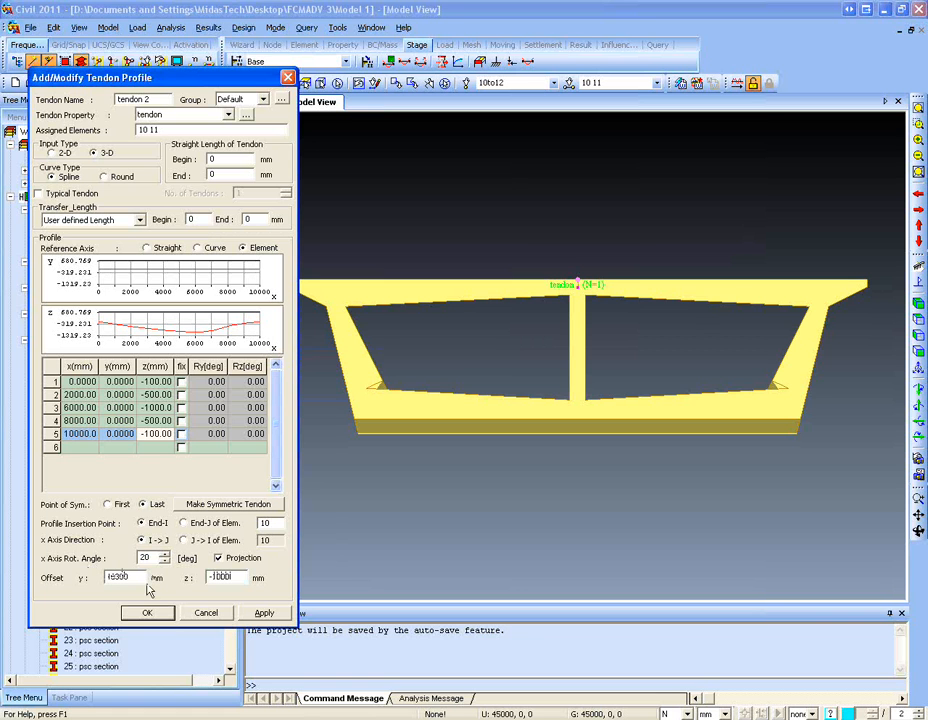
left_click(264, 612)
left_click(288, 77)
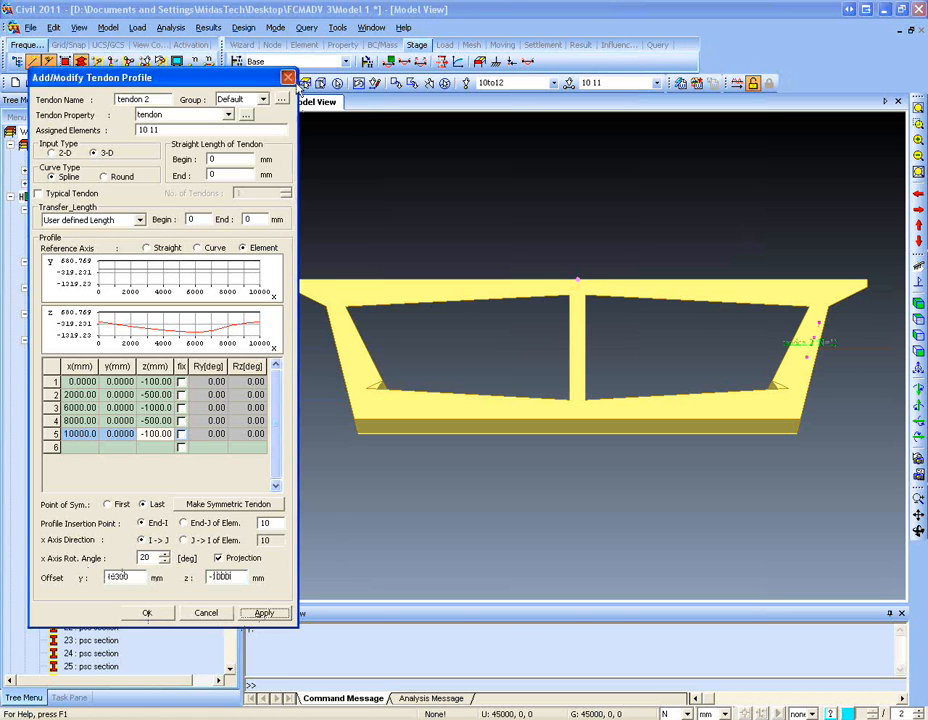
left_click(341, 30)
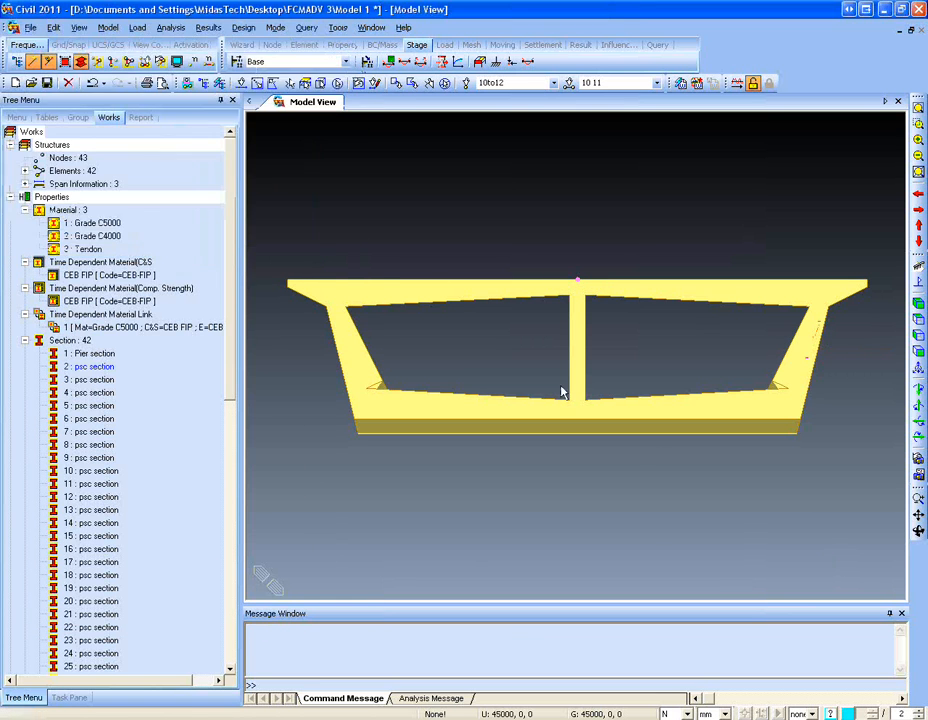
- Display the tendon 2 profile on the model and examine its position in the inclined outer web
left_click(24, 340)
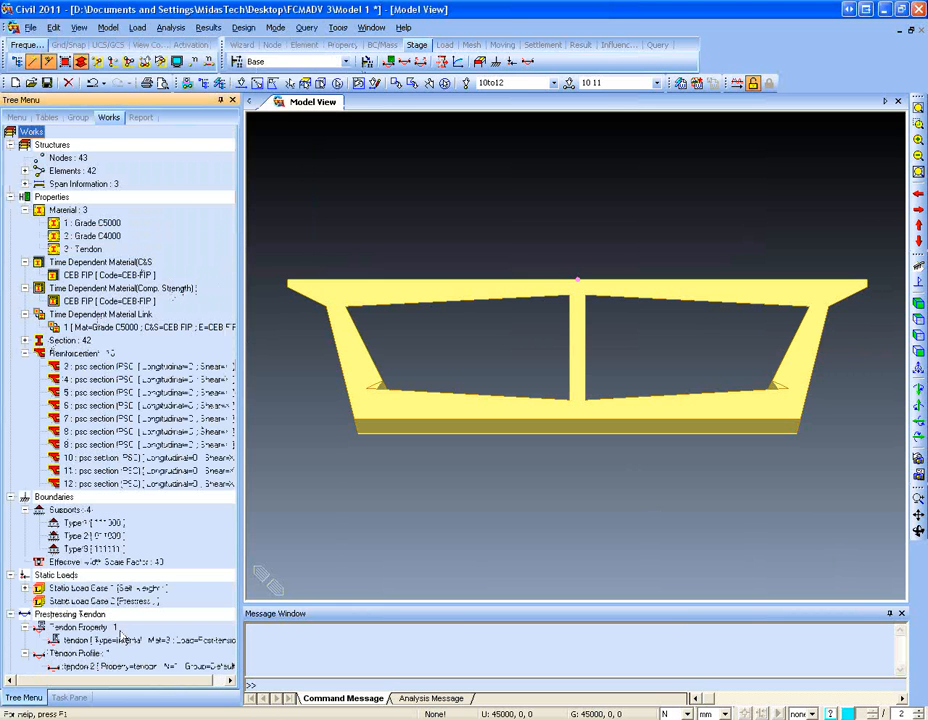
left_click(140, 665)
right_click(140, 665)
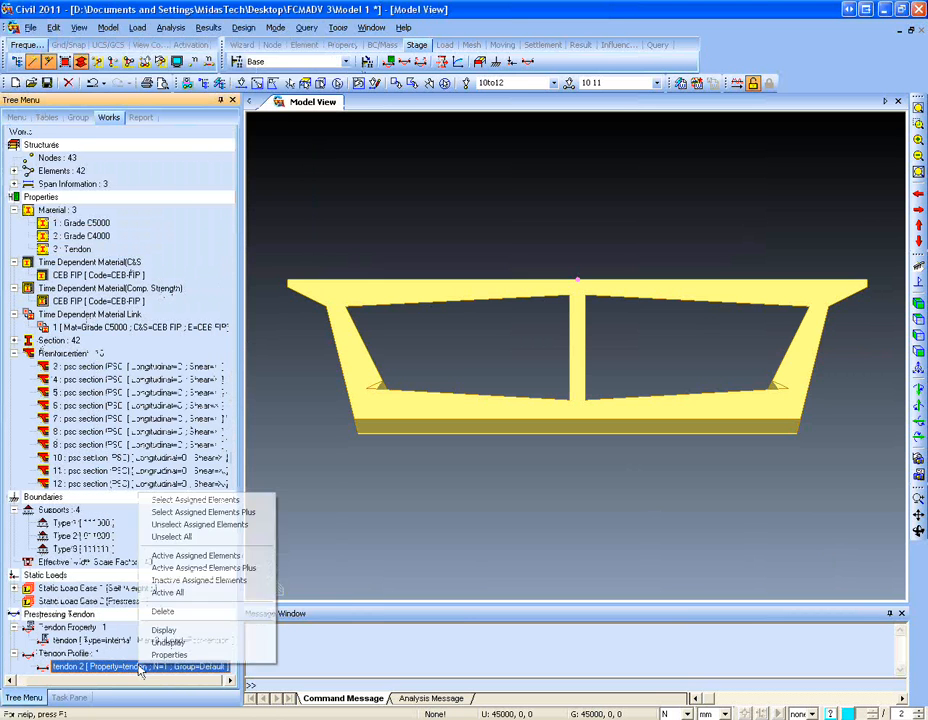
left_click(183, 629)
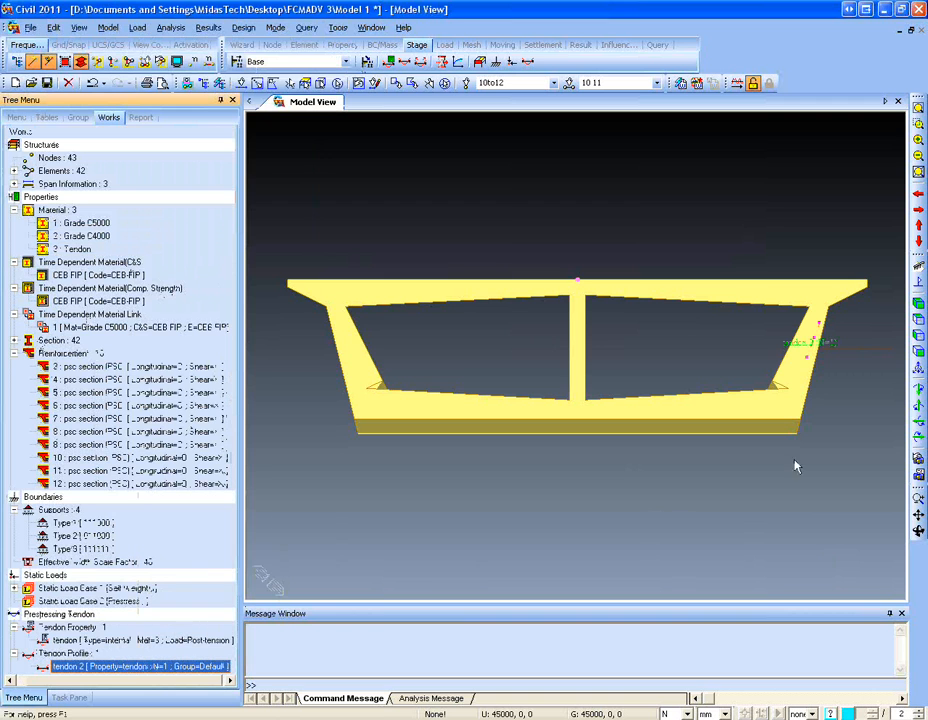
left_click(918, 531)
left_click_drag(791, 469, 740, 468)
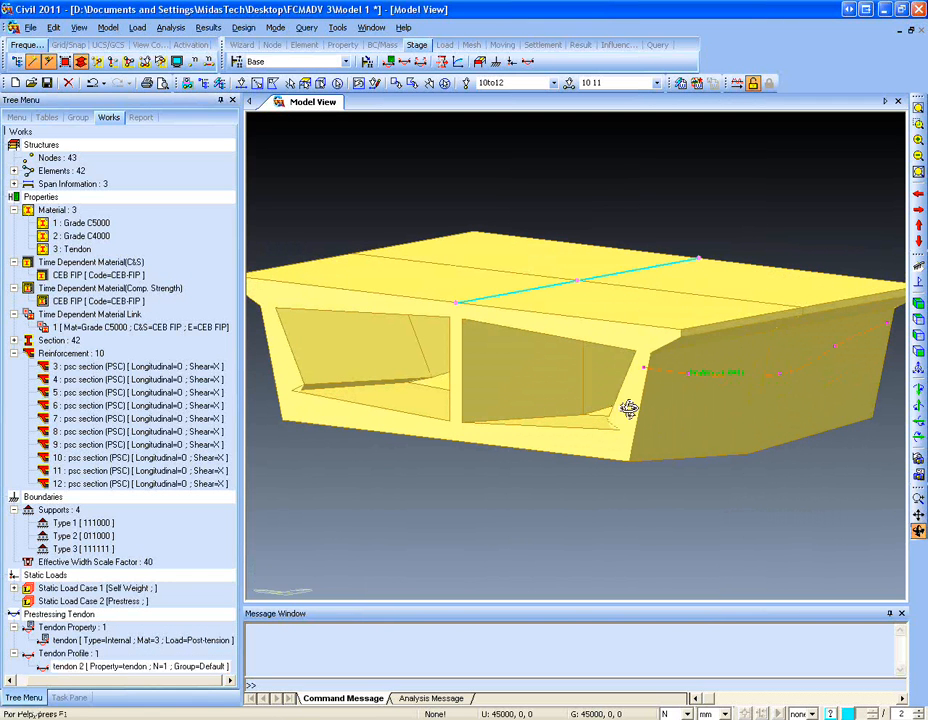
left_click_drag(815, 405, 704, 483)
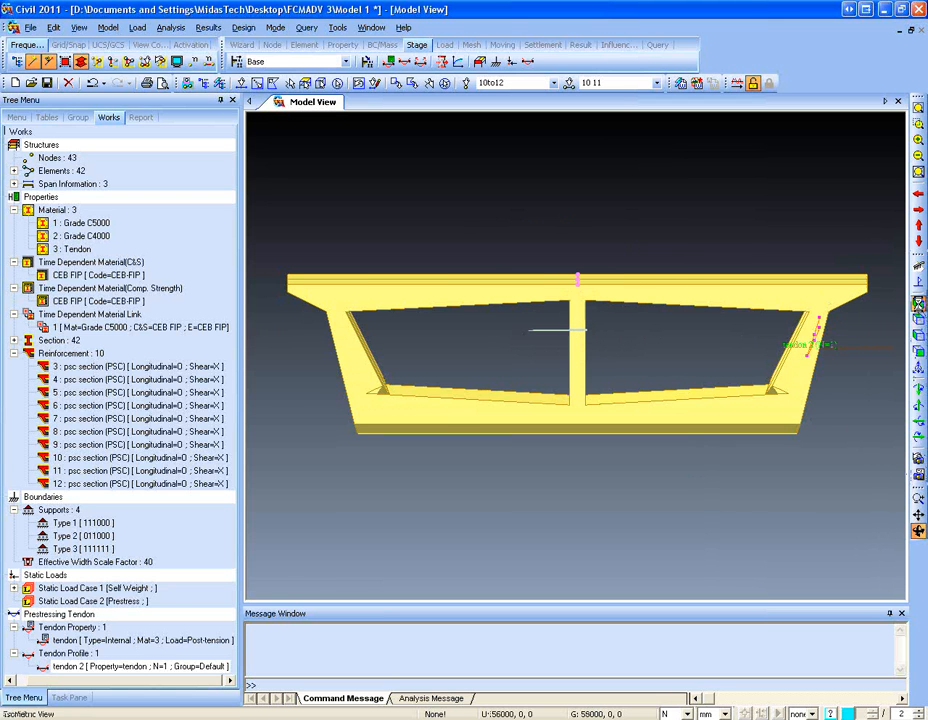
left_click(918, 303)
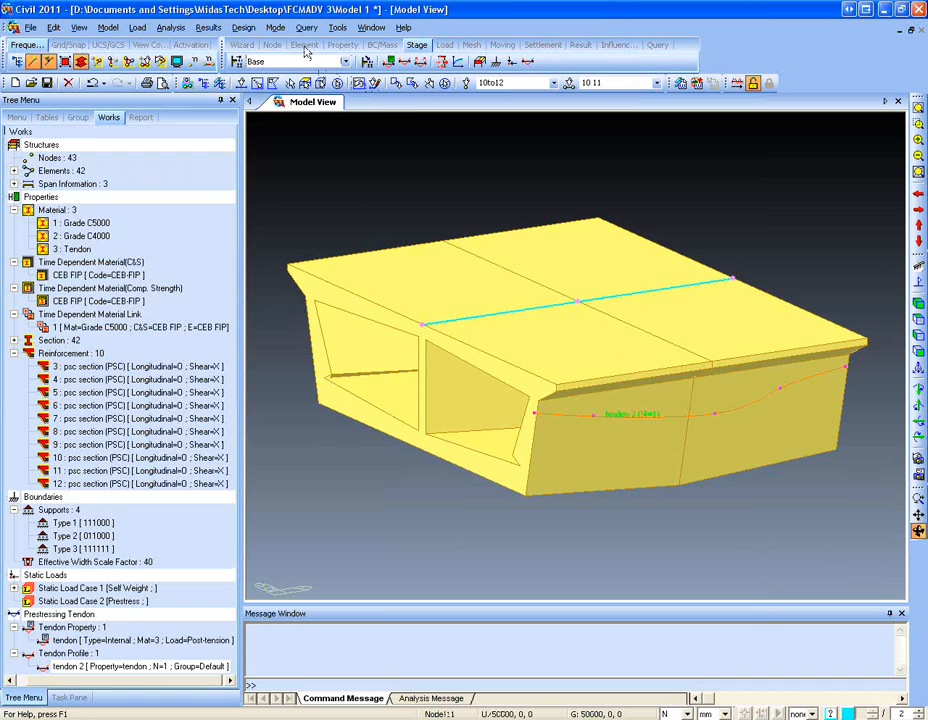
- Reactivate all elements of the bridge and switch the length unit to metres
left_click(279, 29)
left_click(273, 9)
left_click(113, 63)
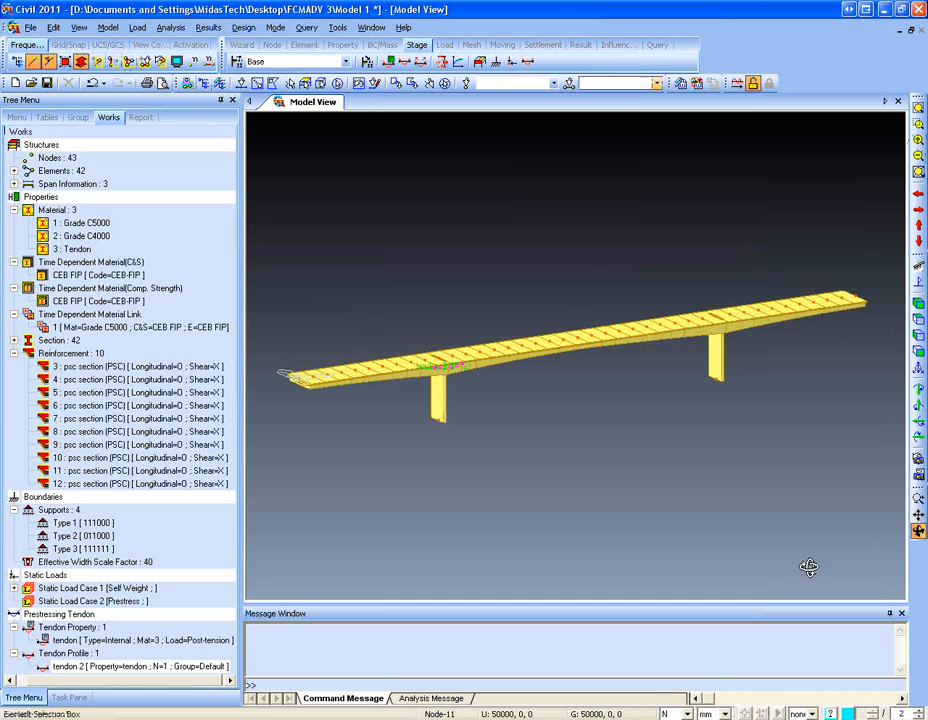
left_click(723, 713)
left_click(716, 683)
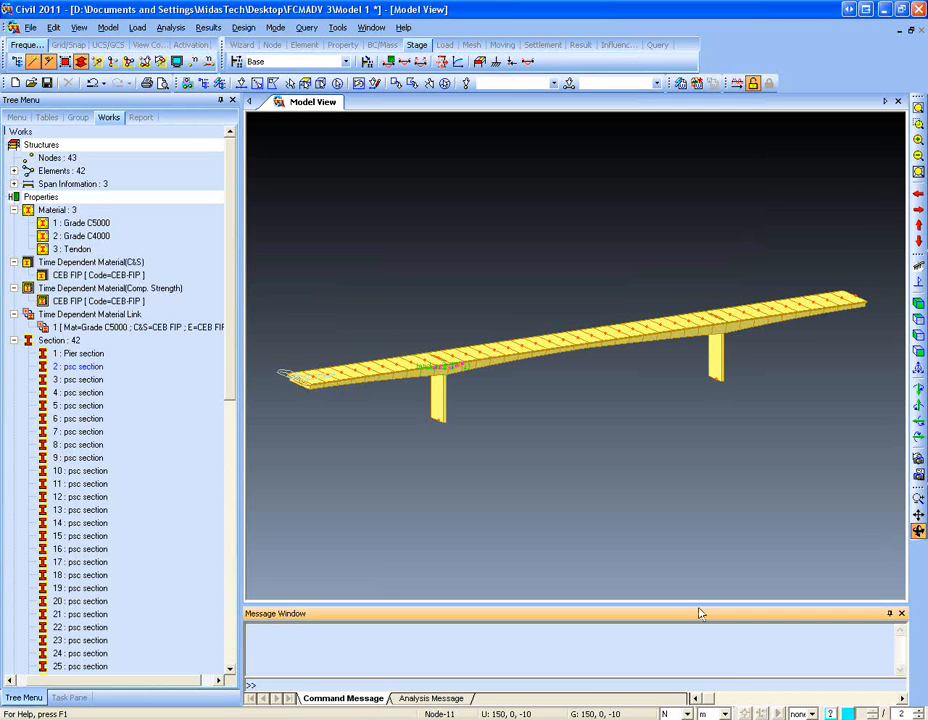
- Export the tendon 2 profile to the DXF file Model 1.dxf in the FCMADV 3 folder
left_click(412, 62)
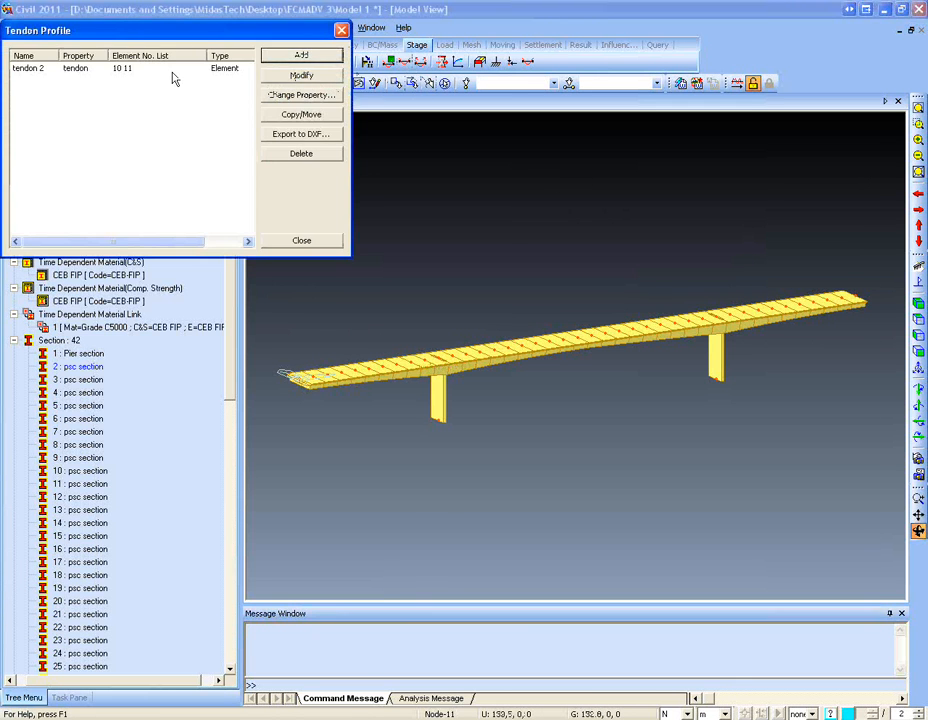
left_click_drag(110, 30, 170, 69)
left_click(145, 106)
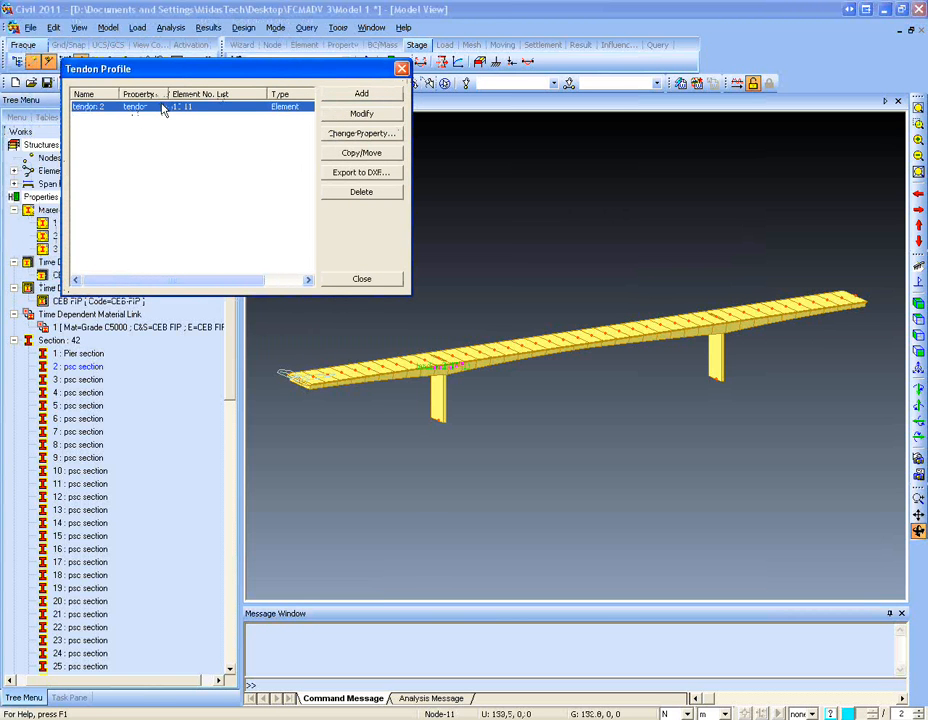
left_click(351, 176)
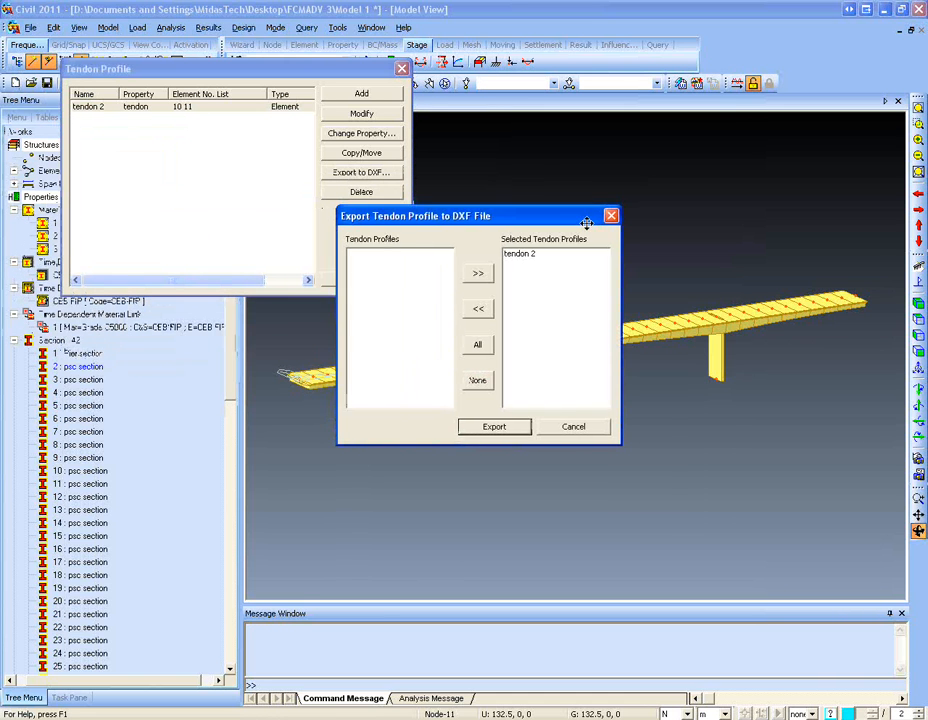
left_click(494, 426)
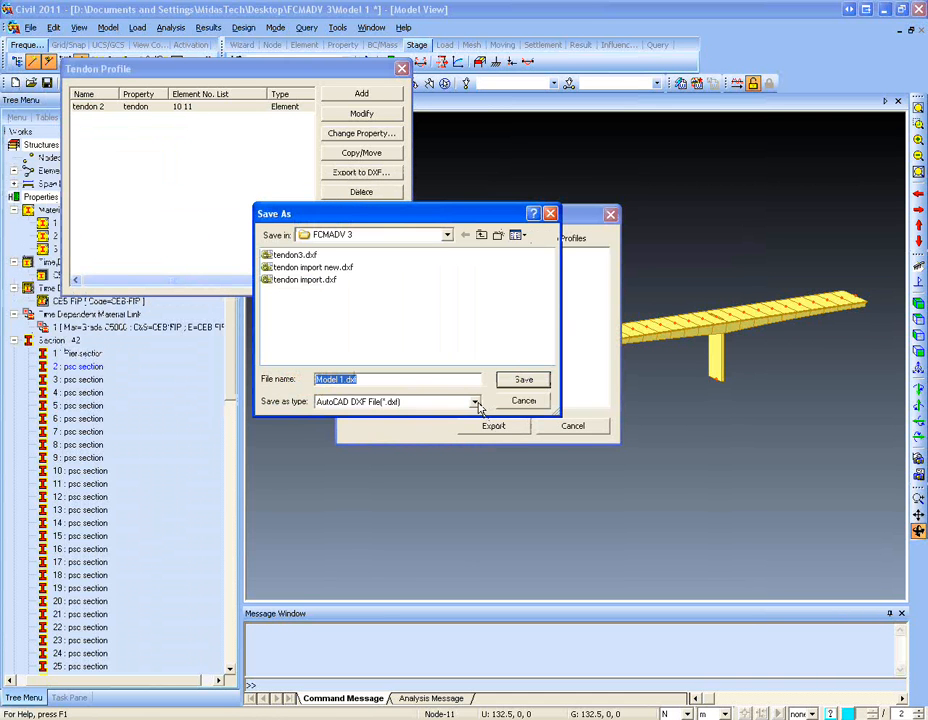
left_click(524, 381)
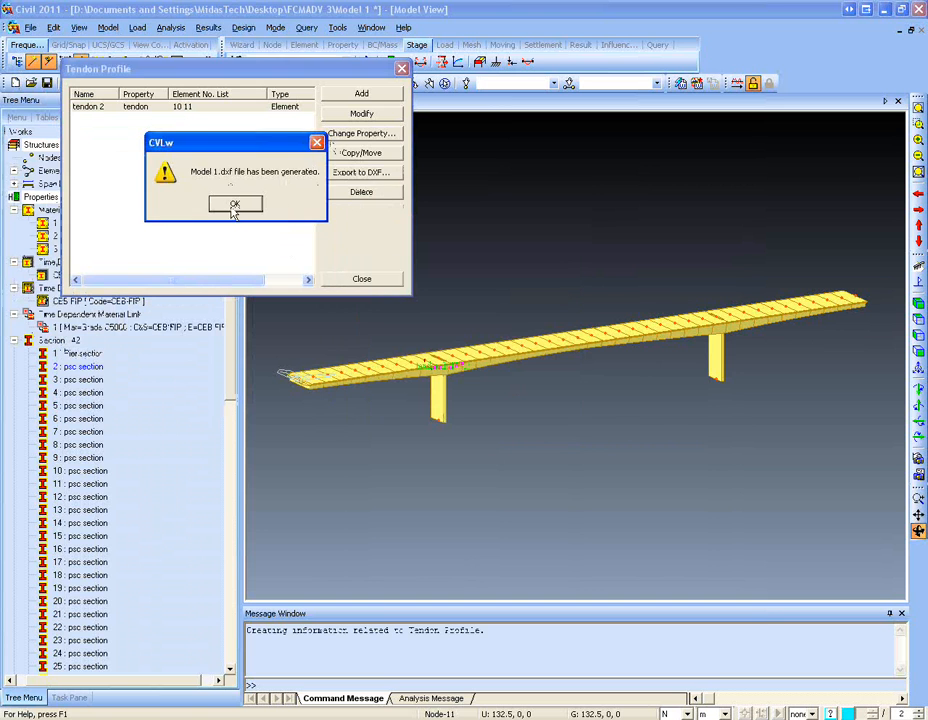
left_click(236, 206)
left_click(401, 69)
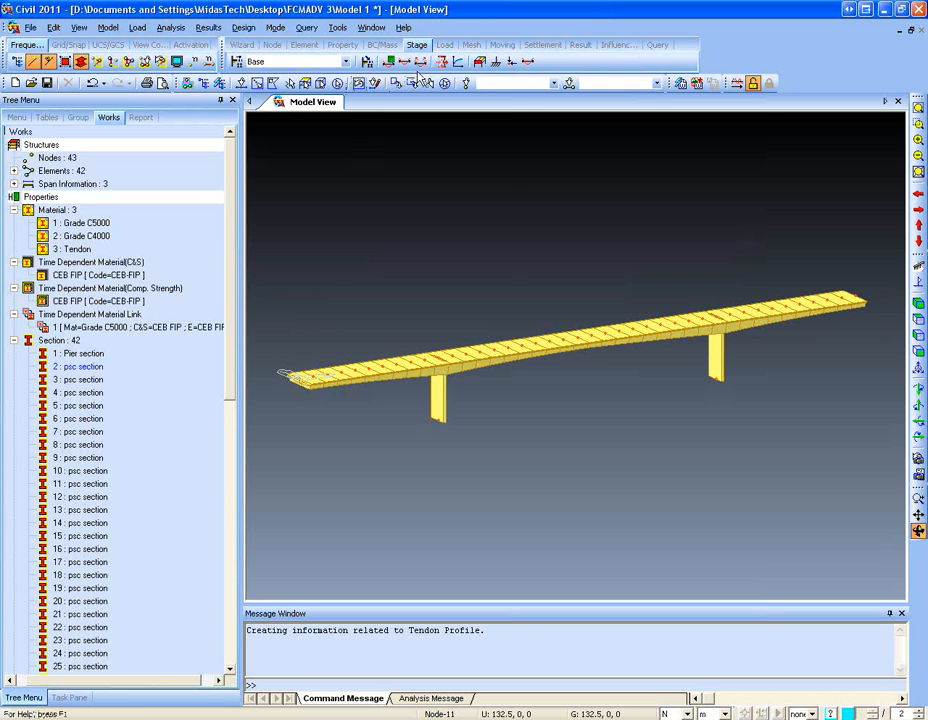
- Load tendon3.dxf into the Tendon Profile Generator and add its tendon export layer to the selected layers
left_click(341, 28)
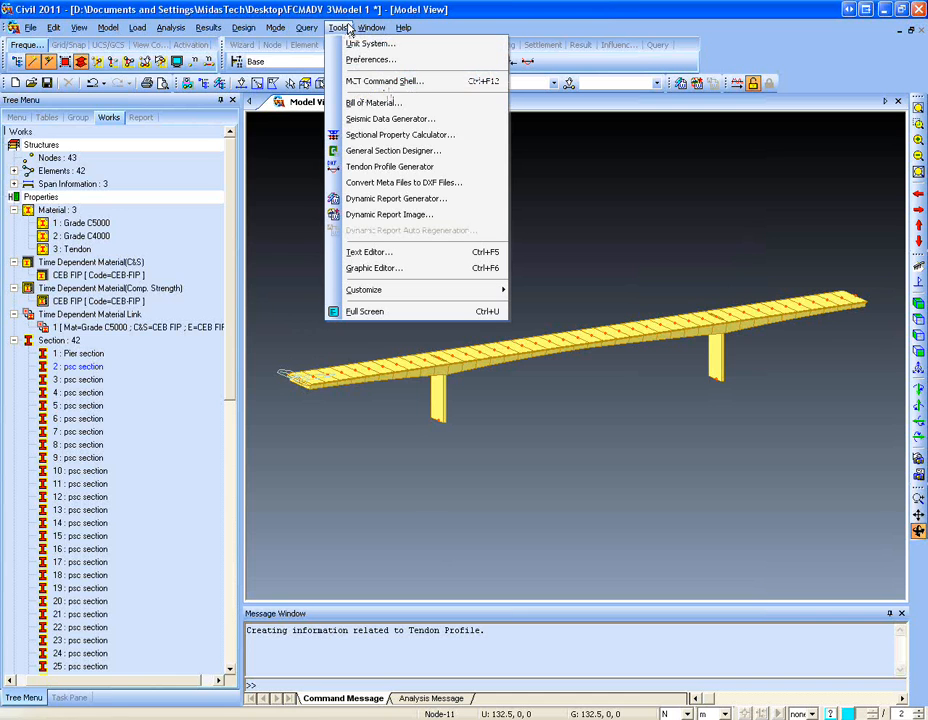
left_click(394, 168)
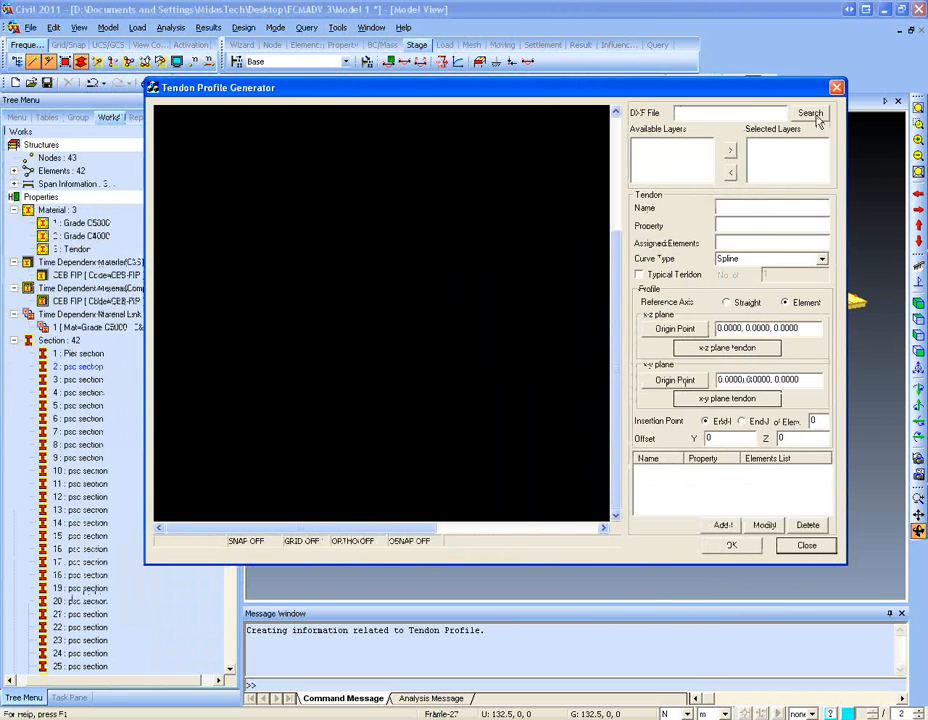
left_click(816, 116)
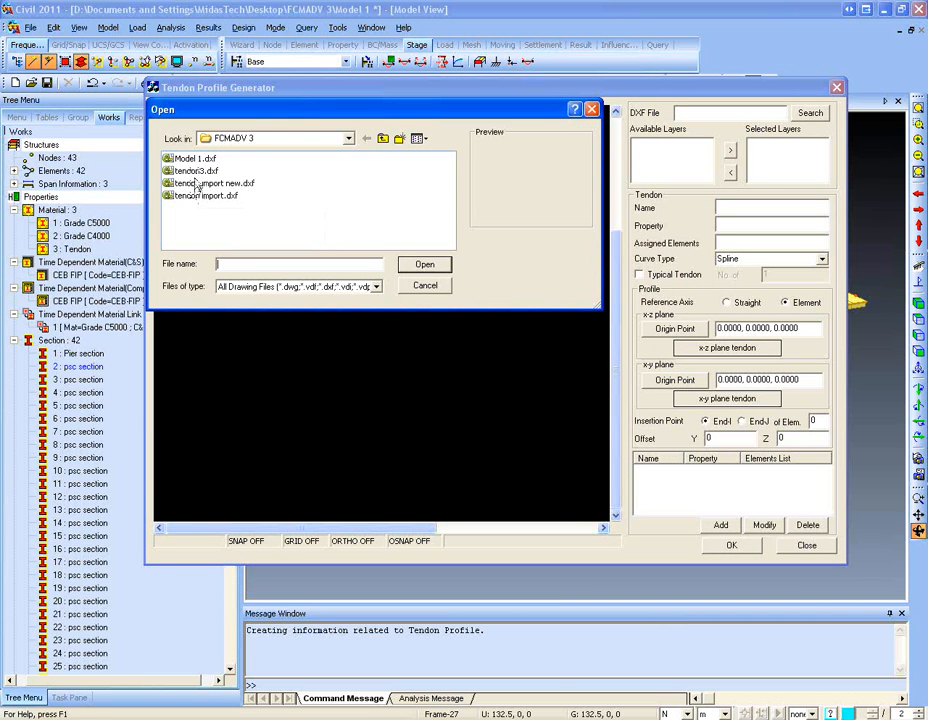
double_click(196, 171)
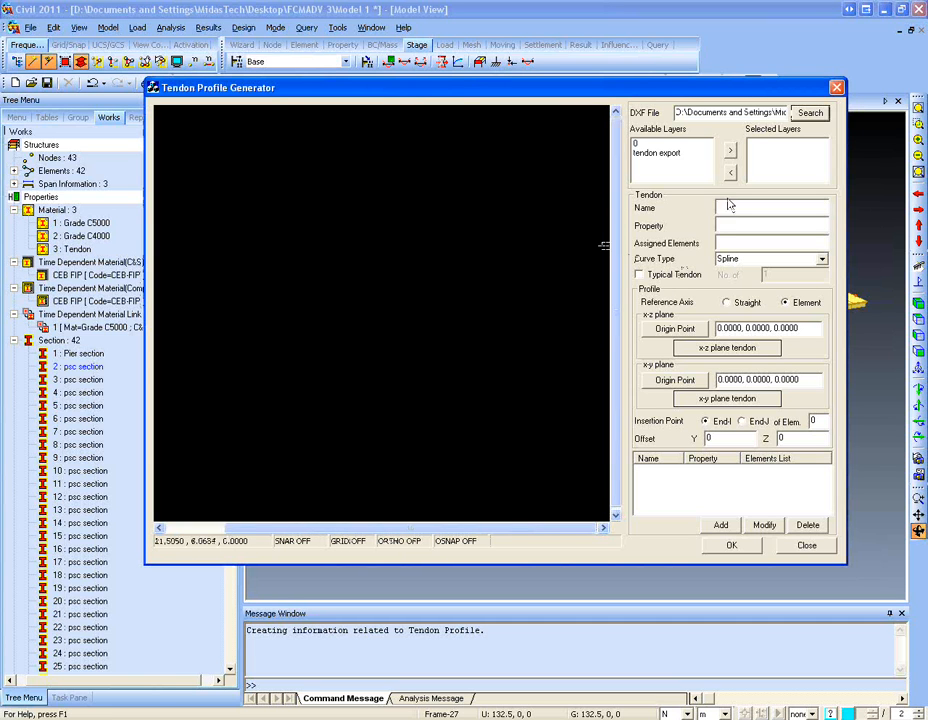
left_click(658, 153)
left_click(730, 150)
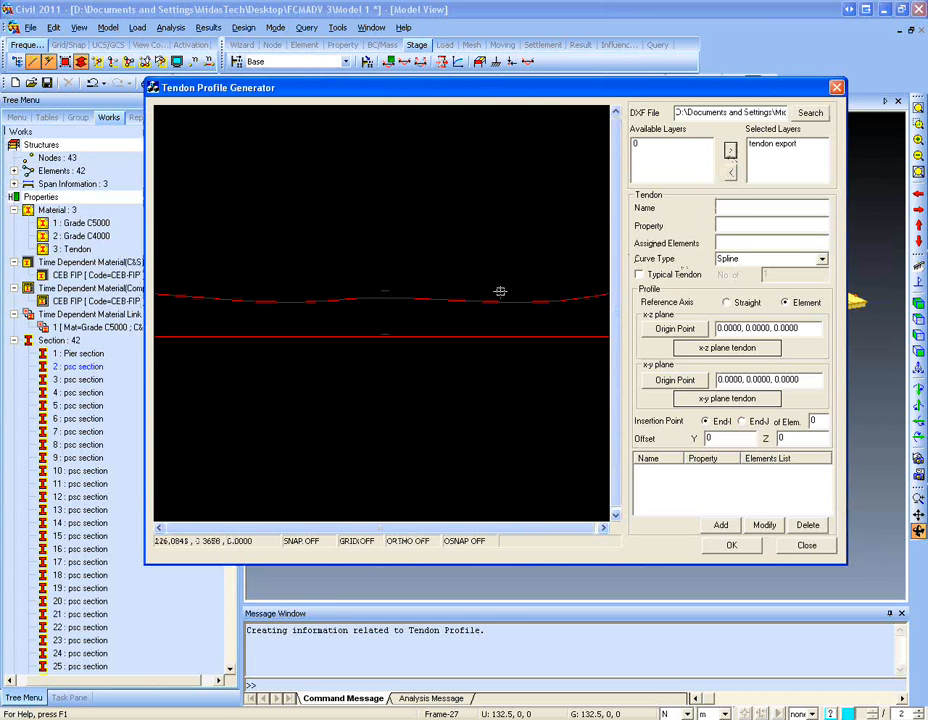
- Name the imported tendon "tendon", give it the property "tendon" and assign it to elements 11 to 30
middle_click_drag(398, 261, 403, 278)
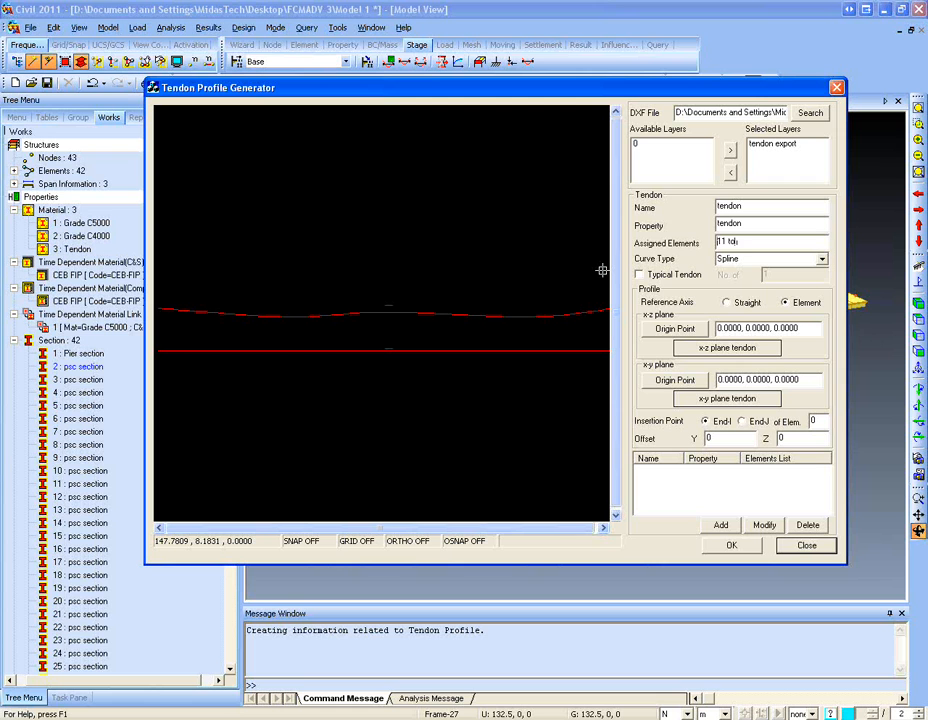
type("0")
key("Tab")
- Pick the start of the curved line as the x-z plane origin and choose that curve as the x-z plane tendon
left_click(675, 328)
left_click(458, 315)
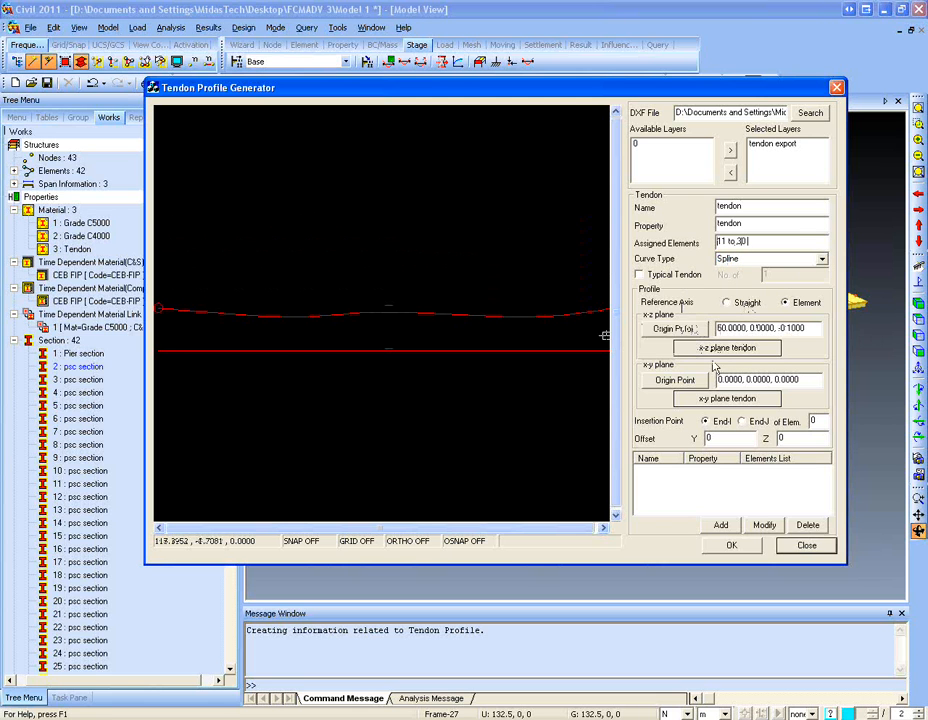
left_click(727, 347)
left_click(534, 315)
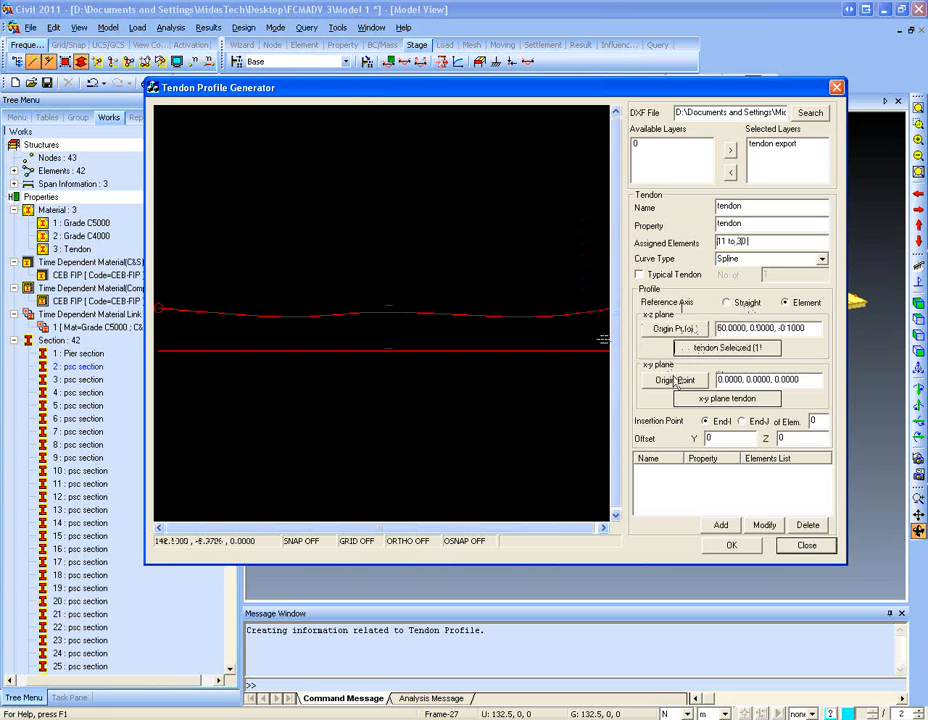
- Set the straight line's start as x-y plane origin and the line as x-y plane tendon, then add the tendon with insertion element 11
left_click(675, 380)
left_click(601, 374)
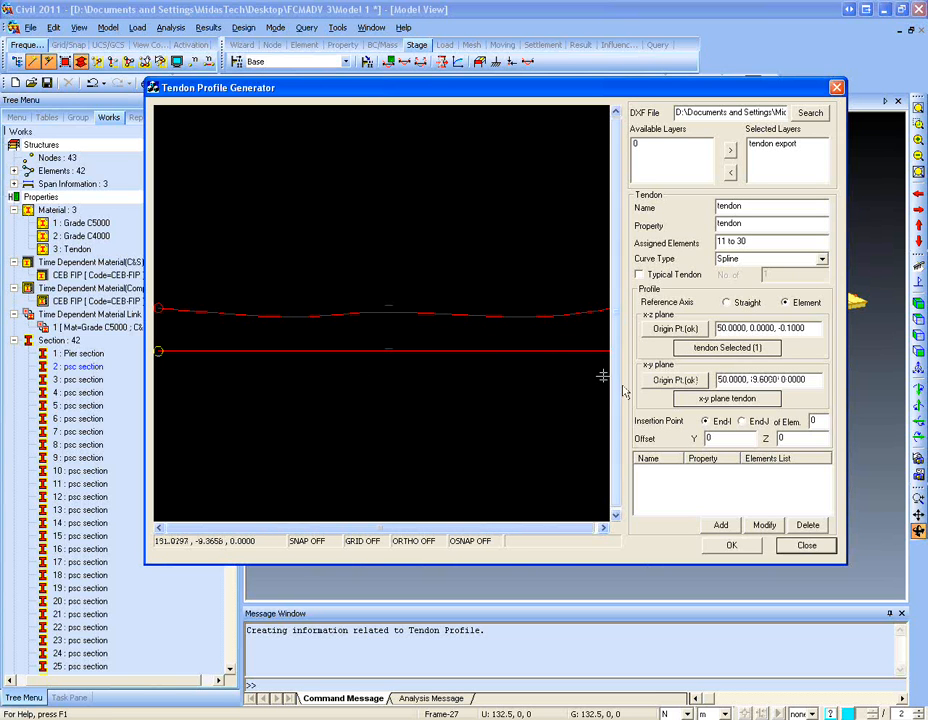
left_click(700, 402)
left_click(158, 351)
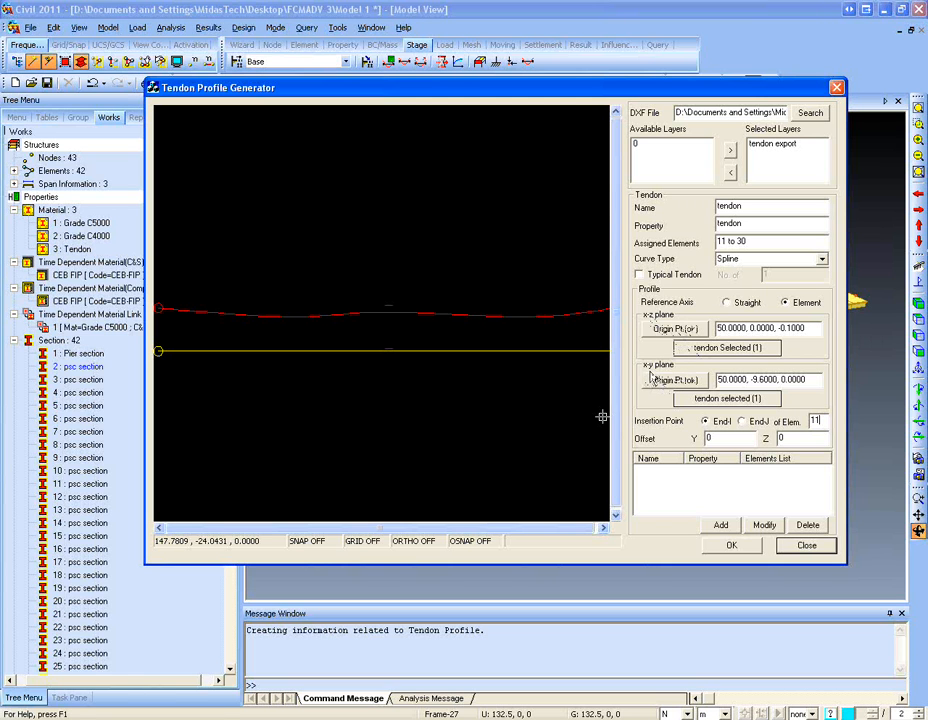
left_click(724, 528)
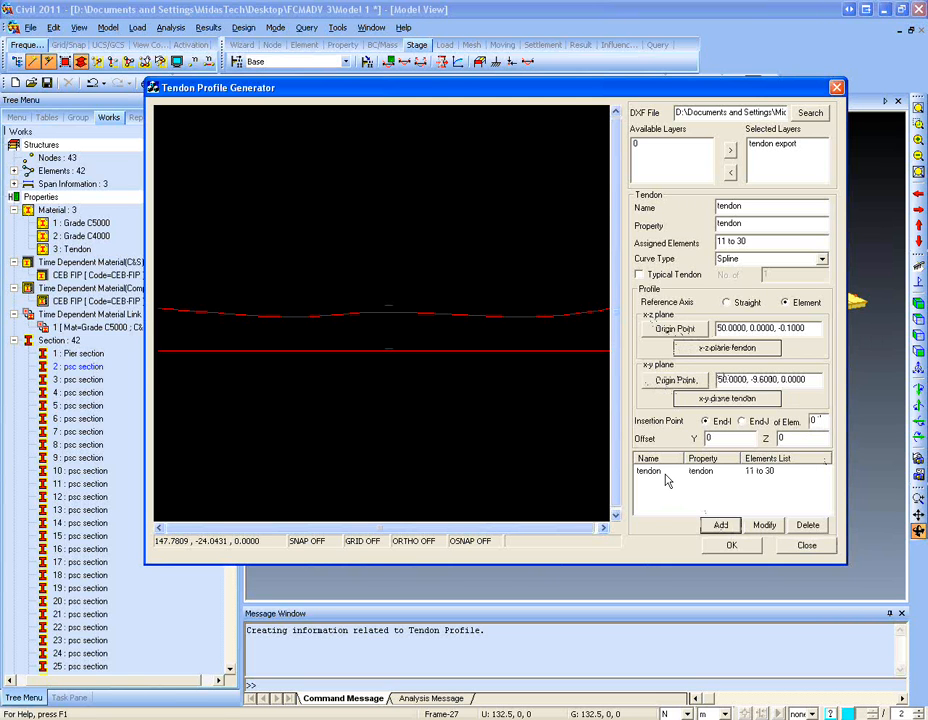
- Generate the tendon3.txt command file, copy all its text and close the Tendon Profile Generator
left_click(718, 548)
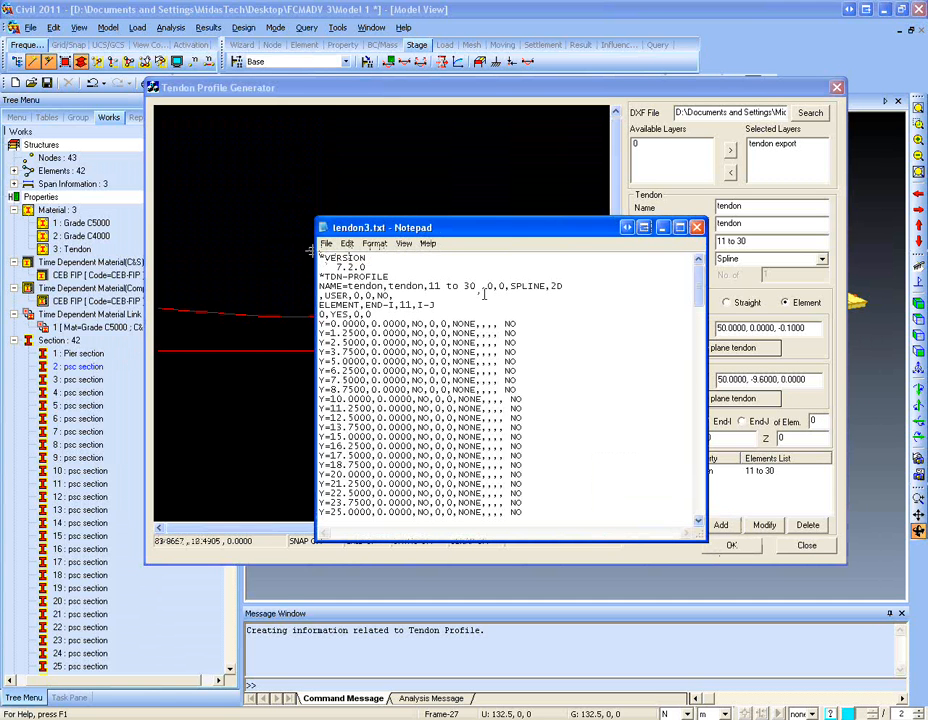
key("ctrl+a")
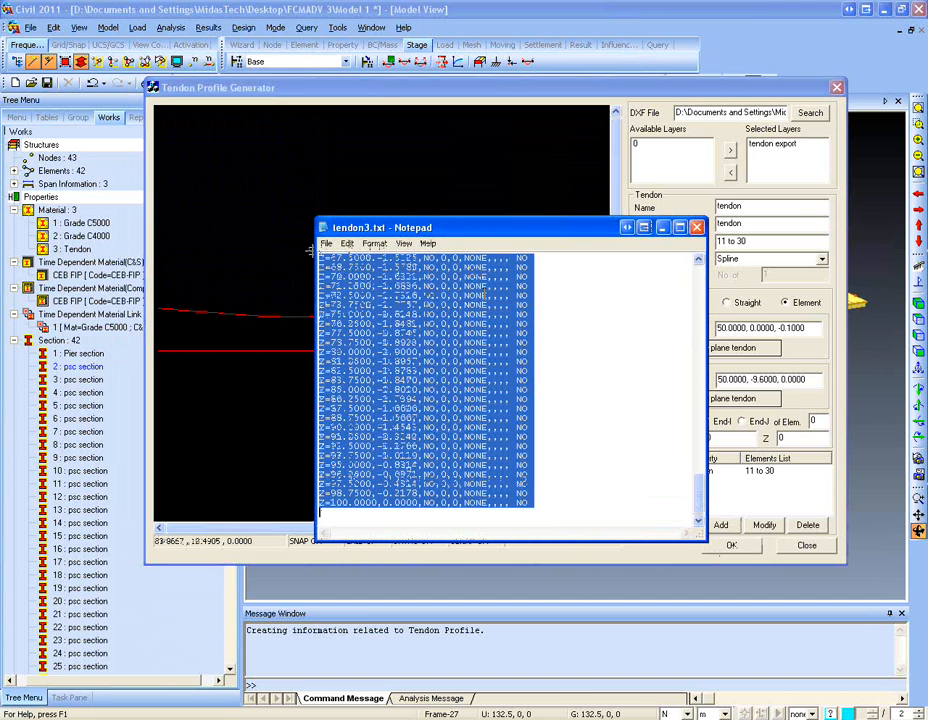
left_click(697, 227)
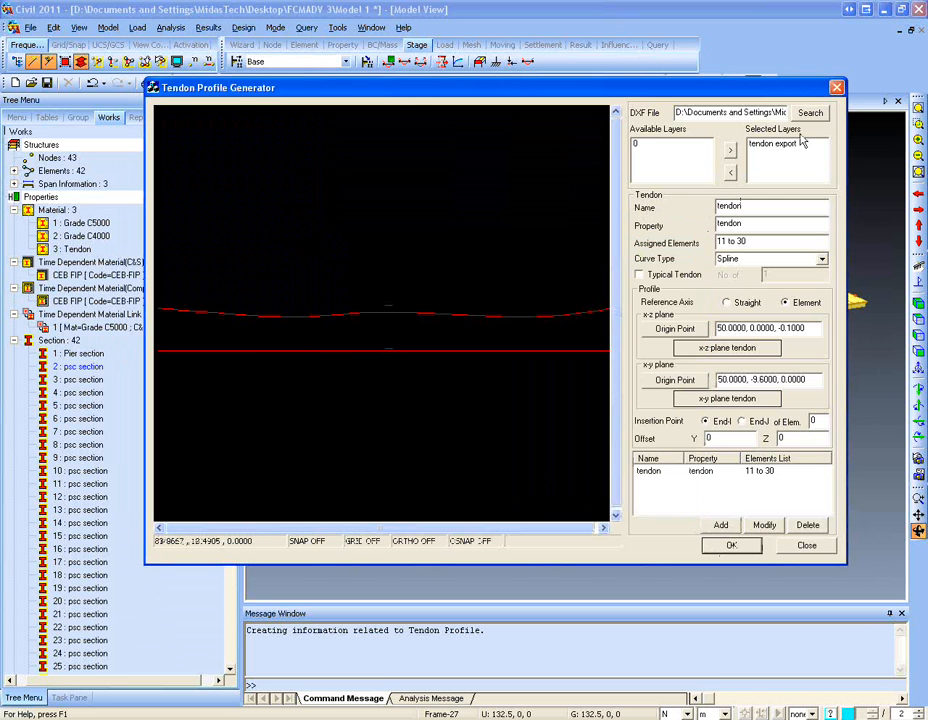
left_click(837, 90)
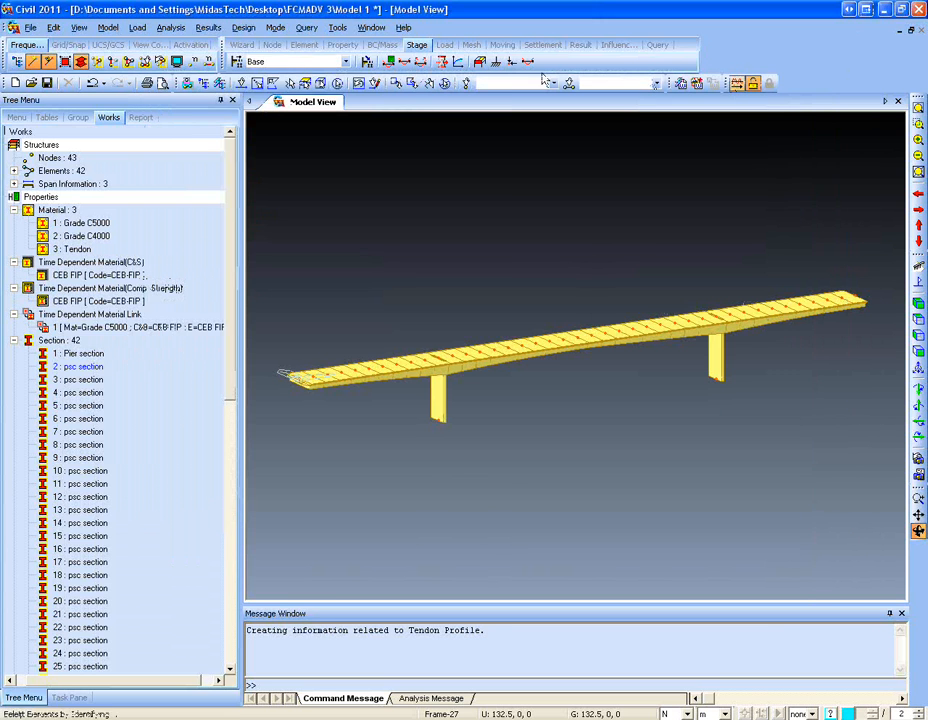
- Paste the copied tendon profile commands into the MCT Command Shell, run them and close the shell
left_click(337, 28)
left_click(384, 81)
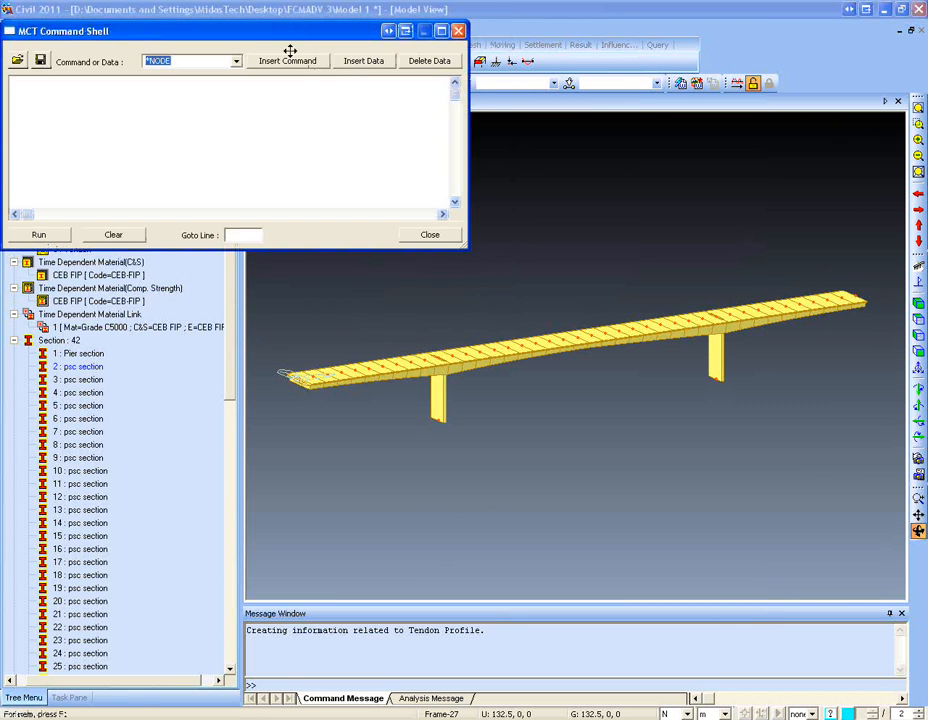
left_click_drag(290, 54, 475, 94)
left_click(327, 174)
key("ctrl+v")
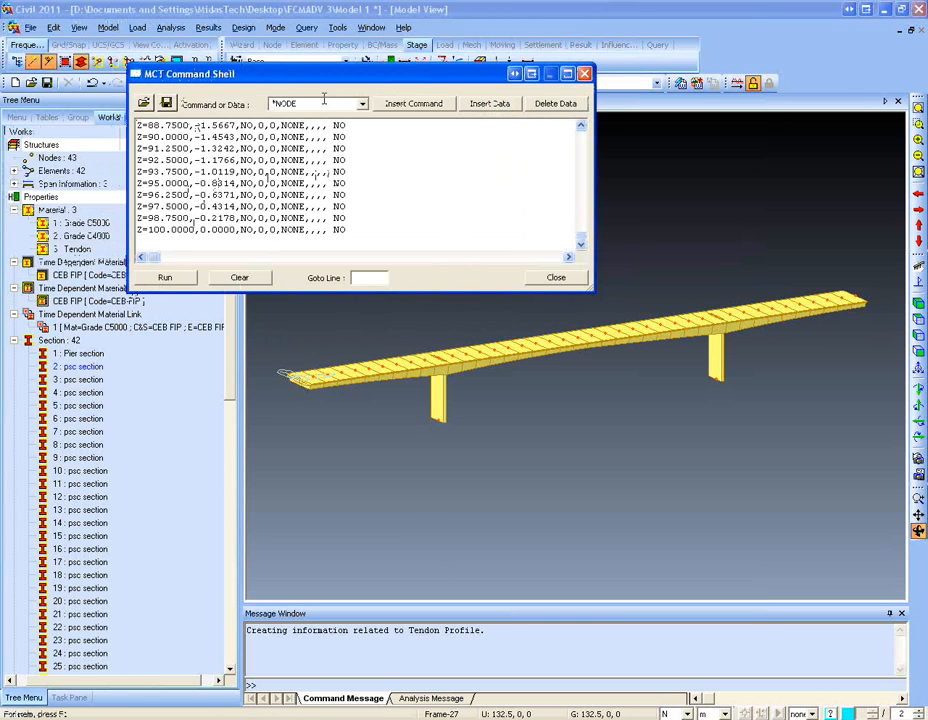
left_click(178, 276)
left_click(585, 75)
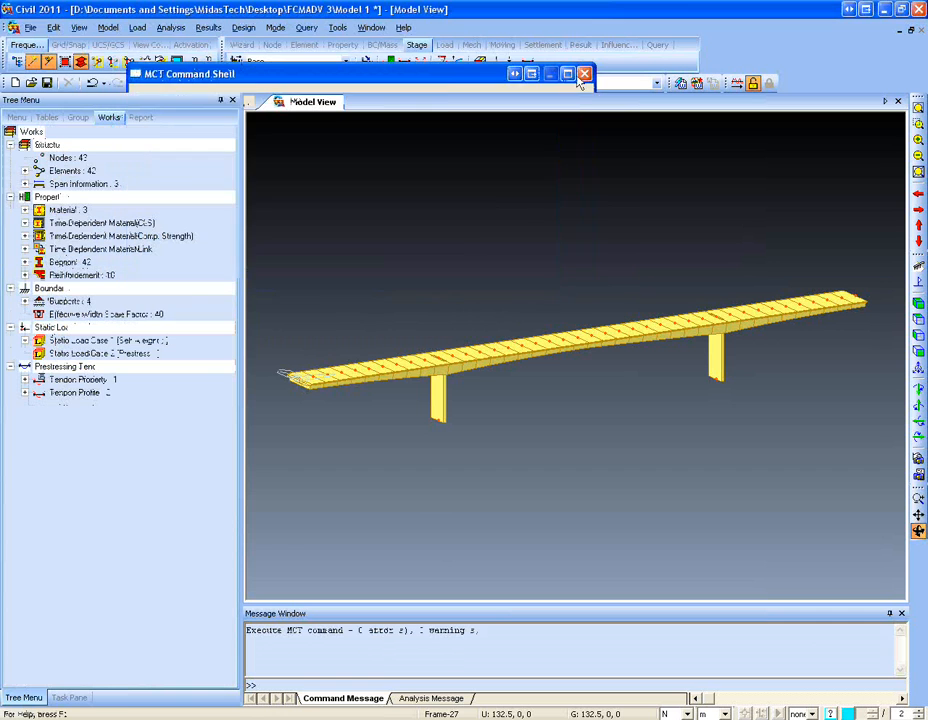
- Expand the tendon profiles and display the imported profile "tendon" on the bridge model
left_click(24, 392)
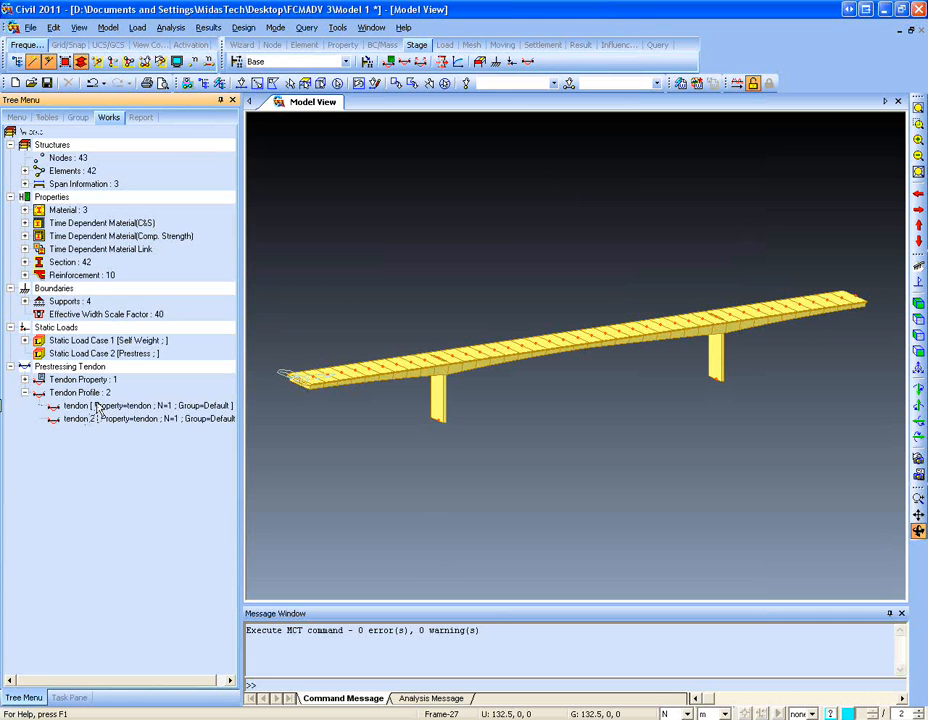
right_click(97, 406)
left_click(135, 539)
left_click_drag(719, 505, 683, 491)
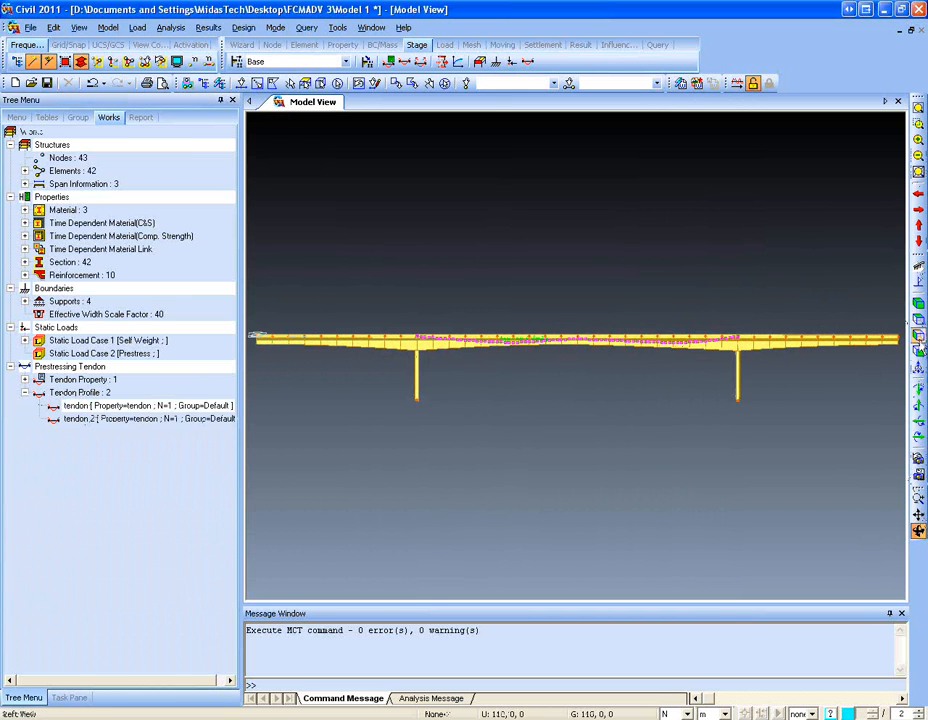
- Examine the displayed tendon's shape along the main span in elevation, then return to the isometric view
left_click(918, 351)
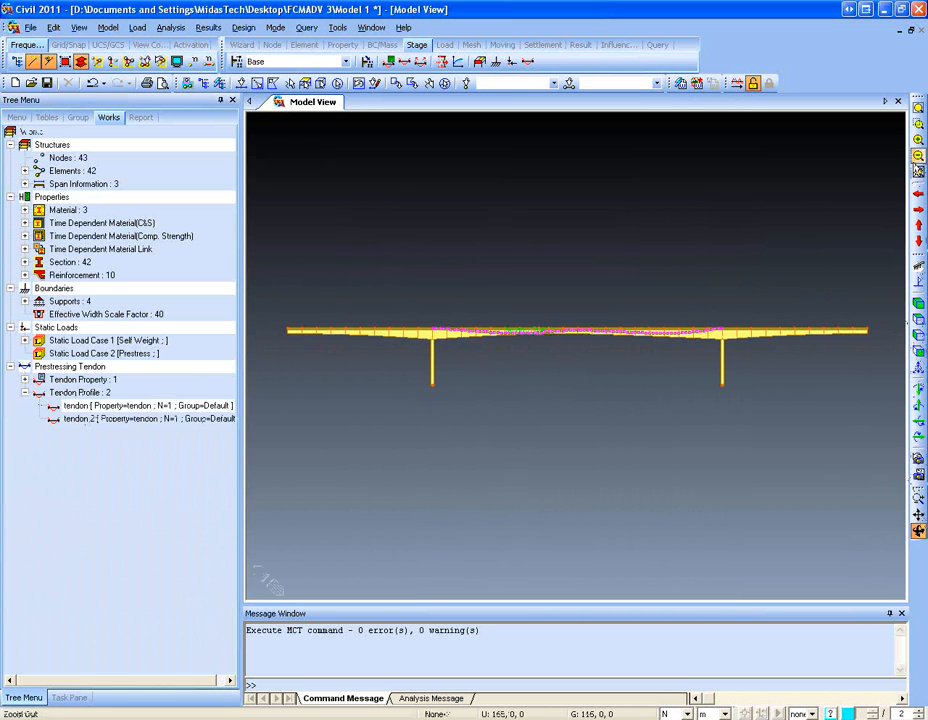
left_click(918, 124)
left_click_drag(422, 306, 603, 400)
left_click_drag(301, 211, 605, 367)
middle_click_drag(605, 367, 414, 321)
scroll(424, 330, "down", 1)
scroll(424, 333, "down", 2)
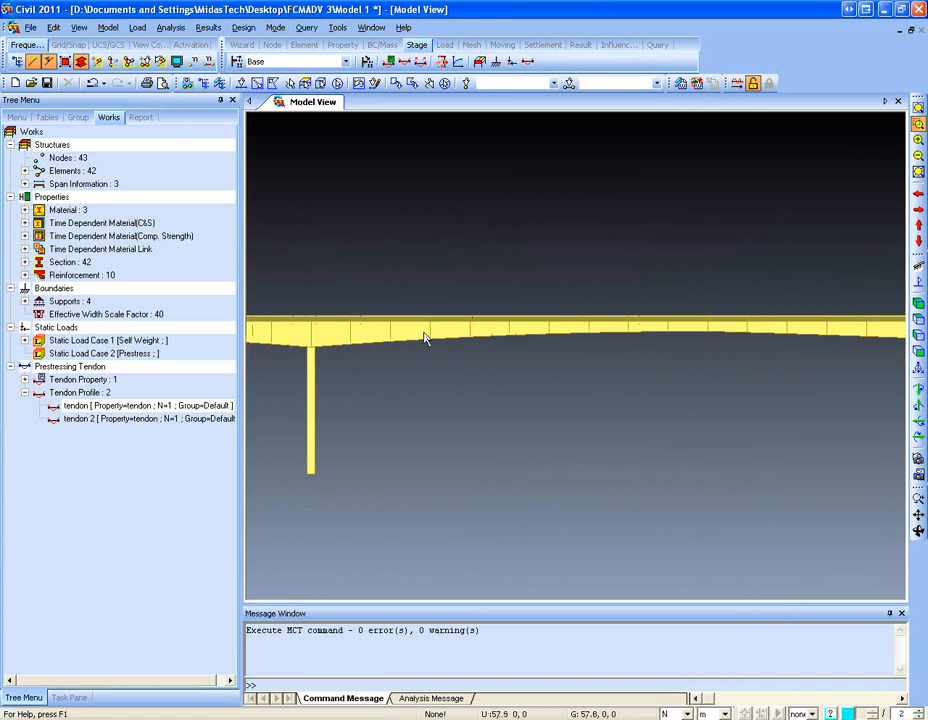
middle_click_drag(588, 362, 518, 414)
middle_click_drag(637, 418, 690, 427)
scroll(541, 375, "down", 2)
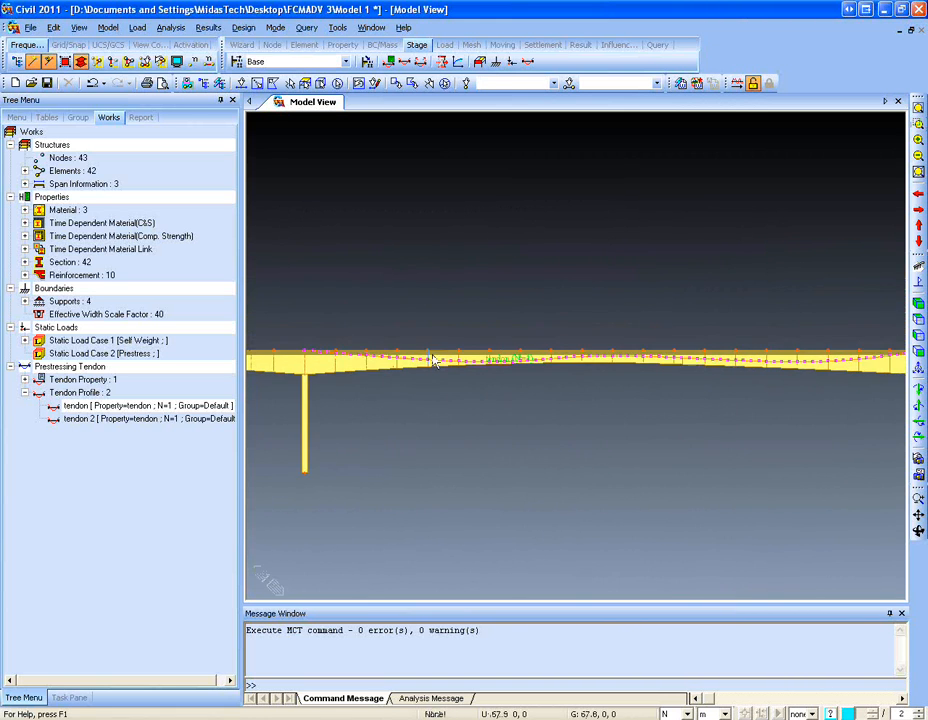
left_click(919, 306)
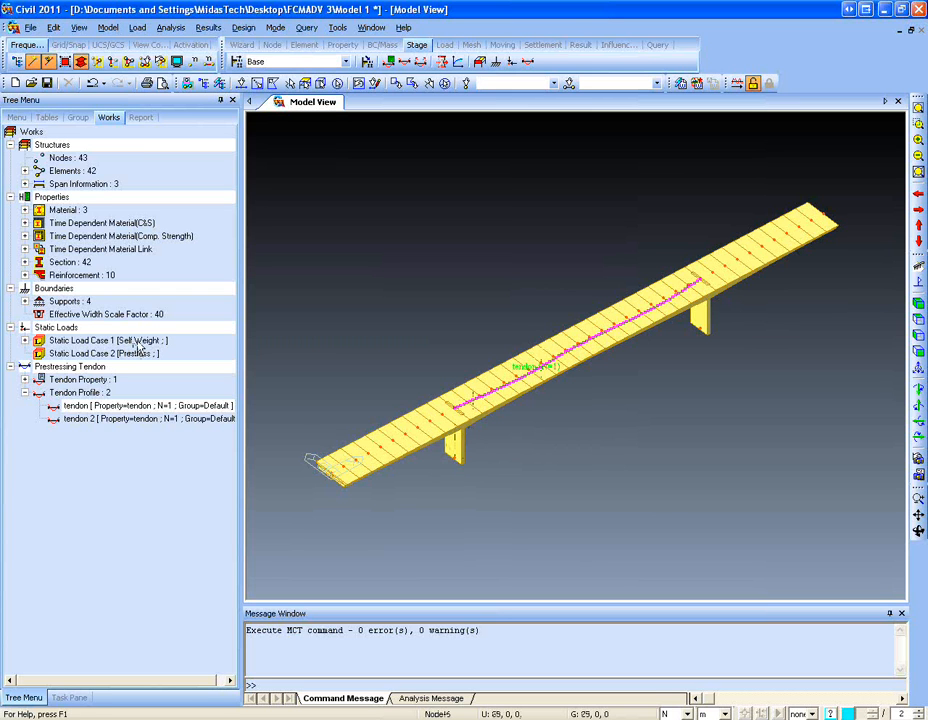
- Review the ILM Bridge Model wizard's model, top and bottom tendon and web tendon settings, then leave it without generating anything
left_click(110, 28)
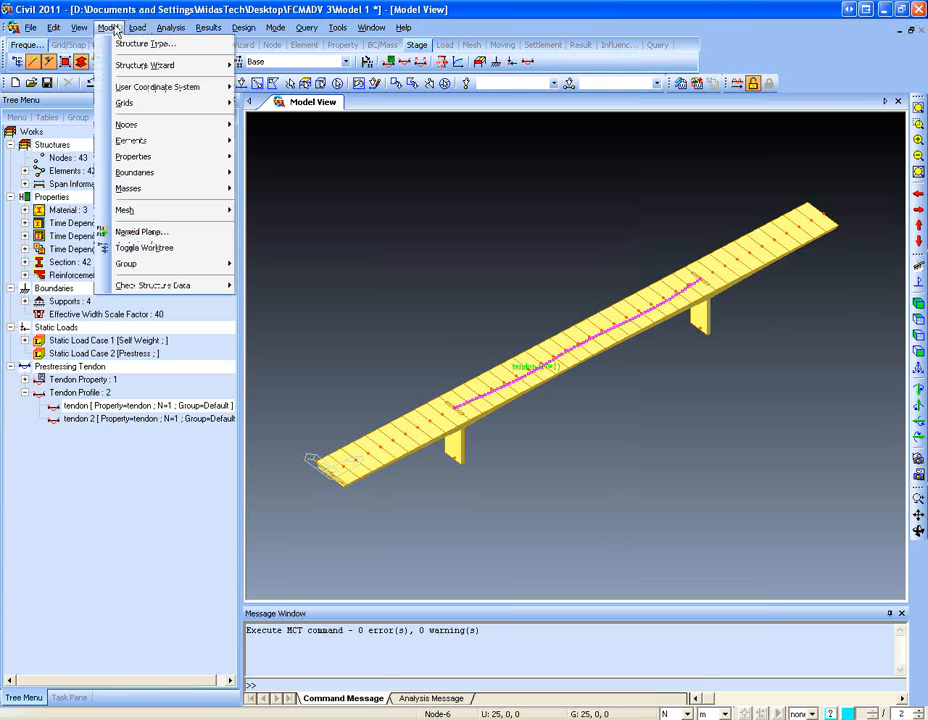
mouse_move(125, 66)
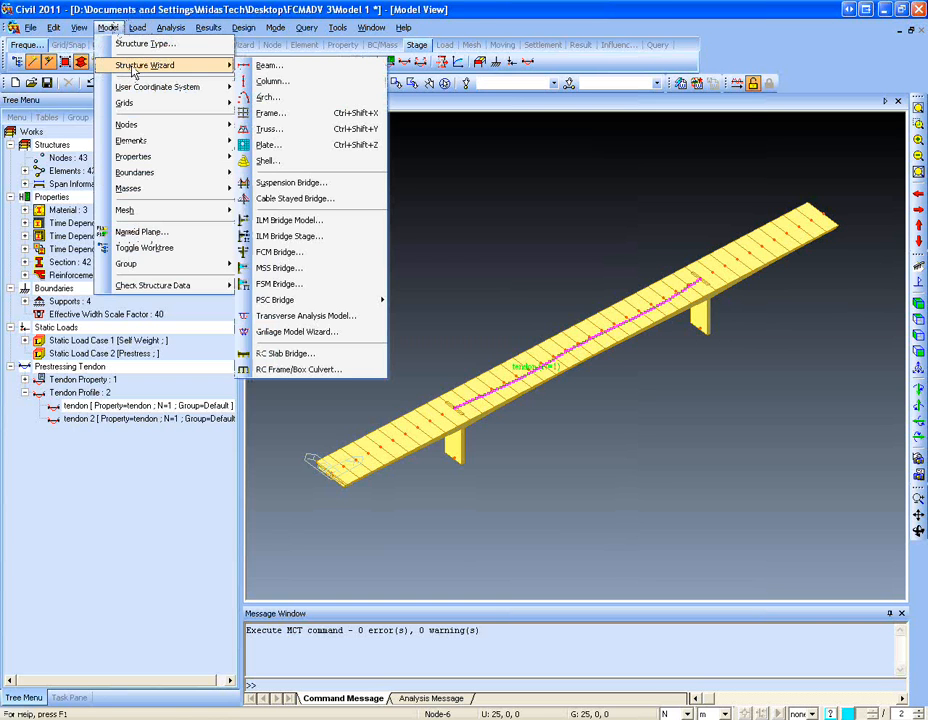
left_click(297, 229)
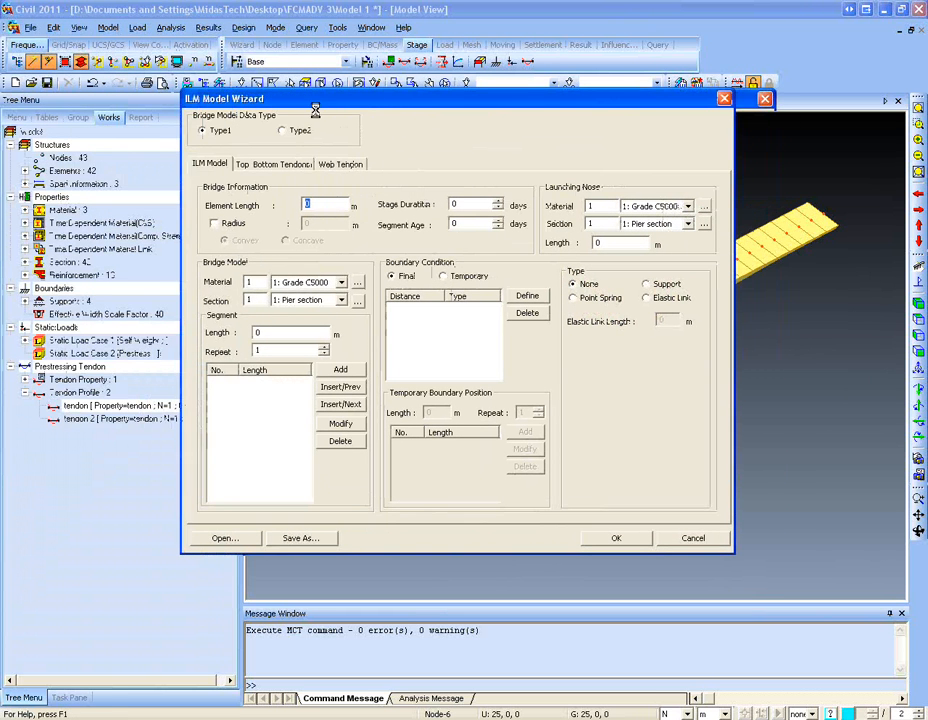
left_click(272, 165)
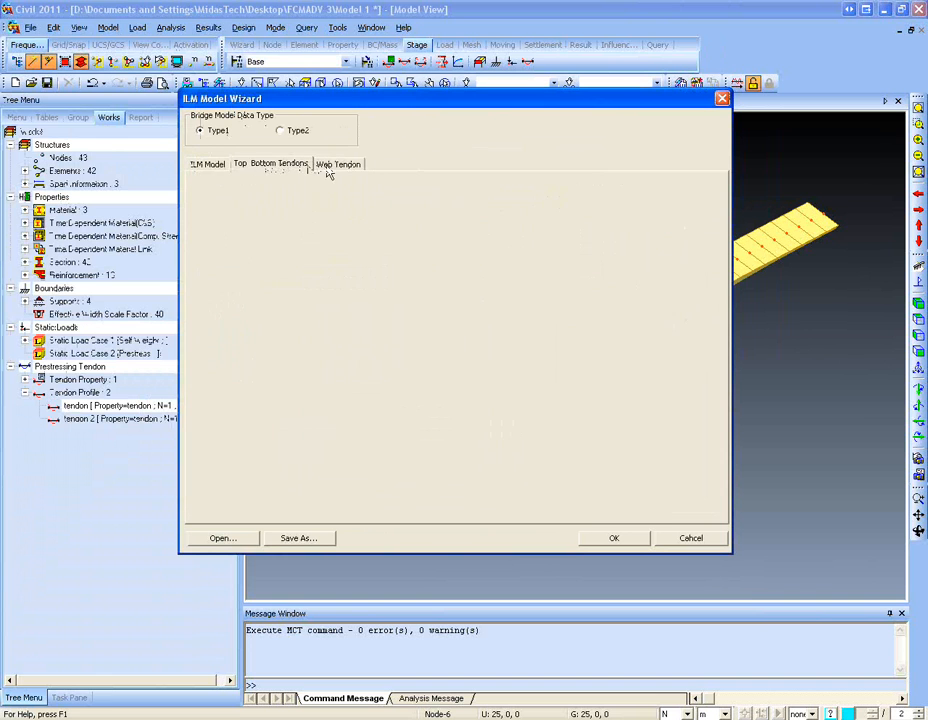
left_click(333, 166)
left_click(203, 165)
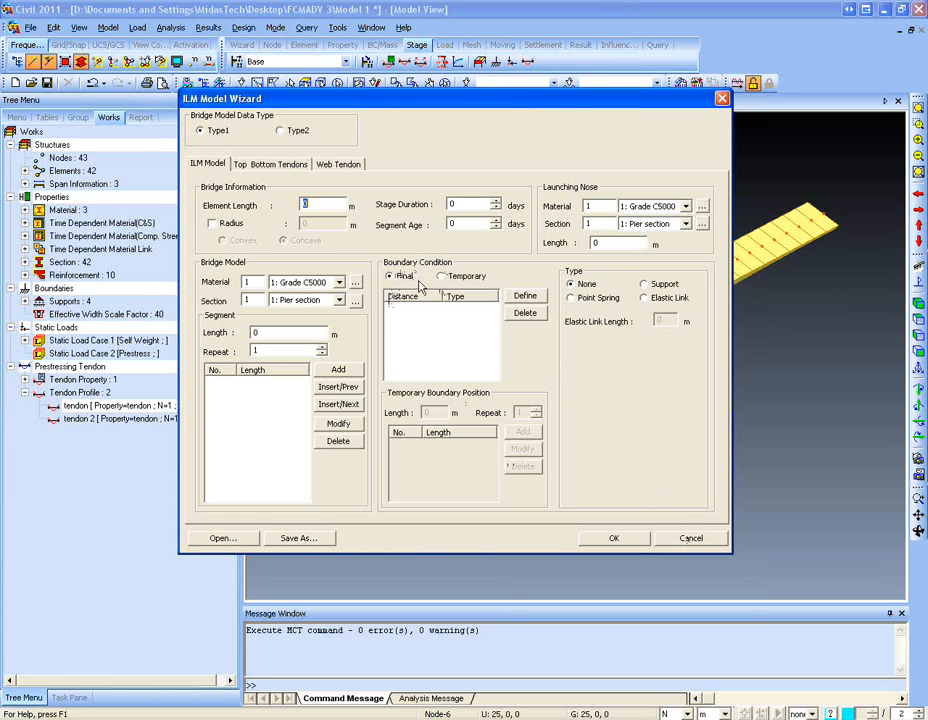
left_click(690, 538)
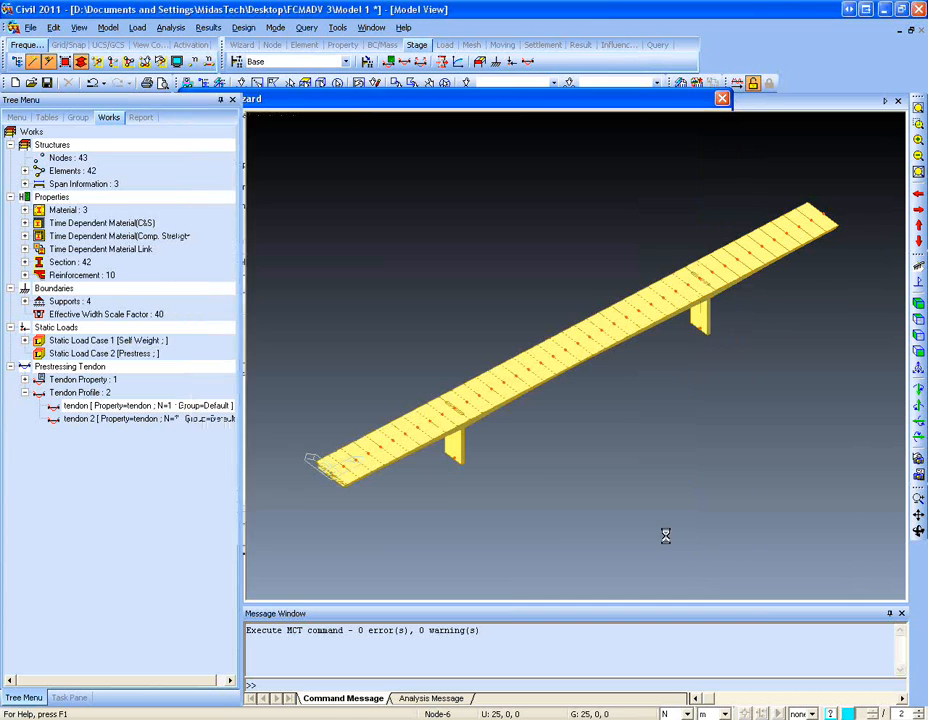
- Review the ILM Bridge Stage wizard's reference, start and end node inputs and launching information, then close it
left_click(108, 27)
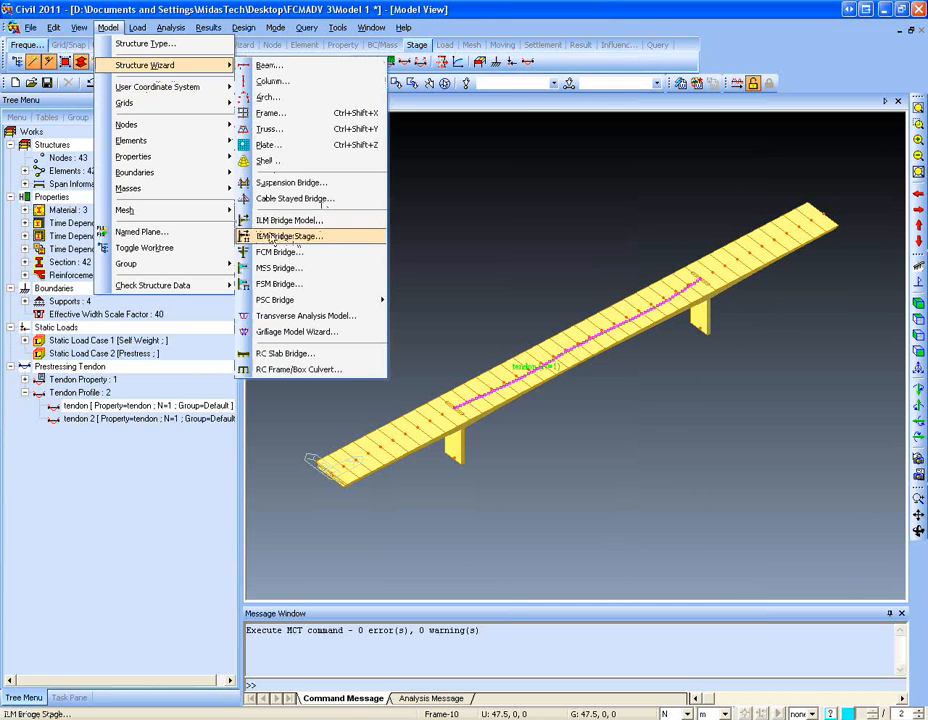
left_click(299, 241)
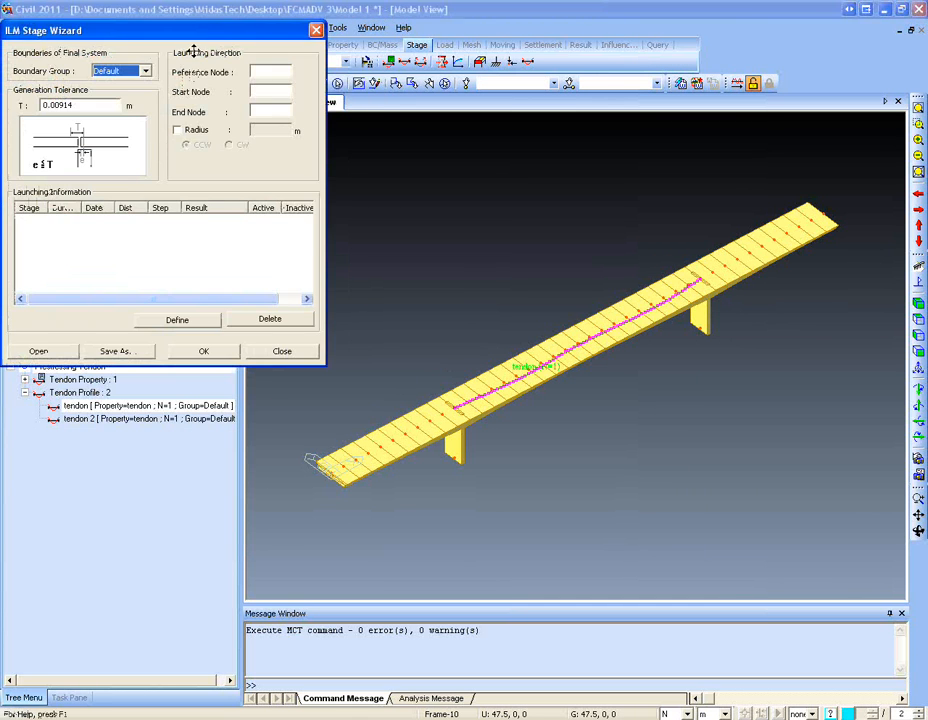
left_click_drag(193, 26, 282, 70)
left_click(344, 108)
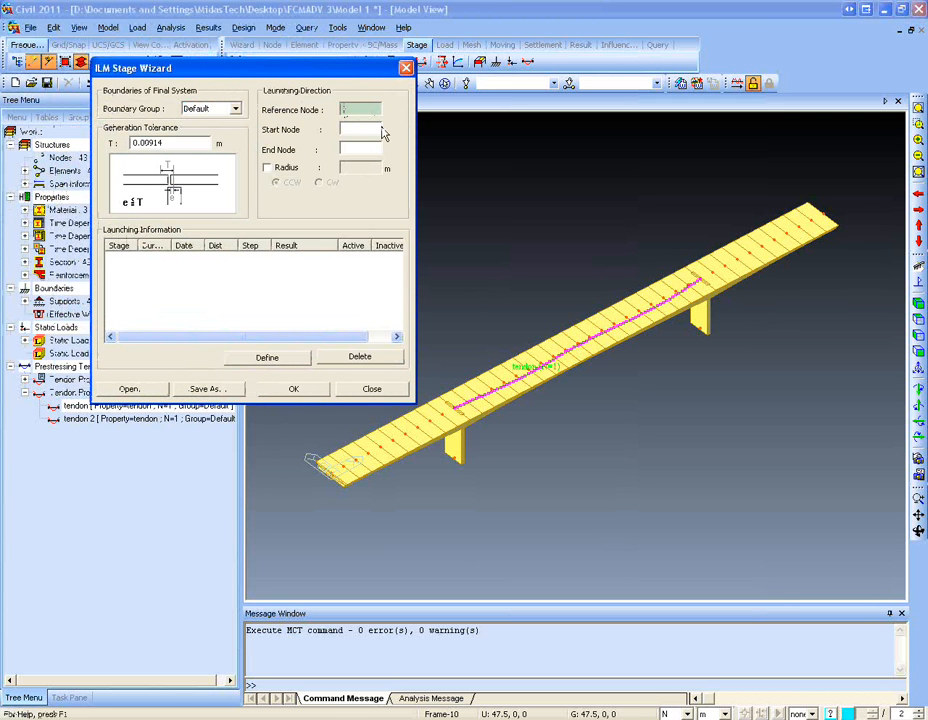
left_click(377, 129)
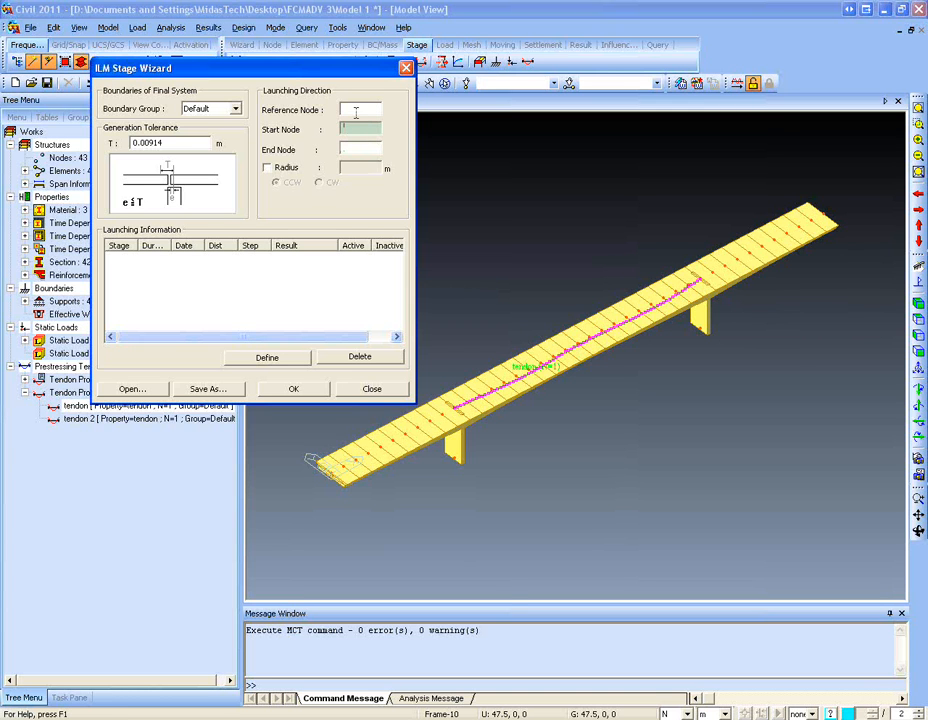
left_click(353, 147)
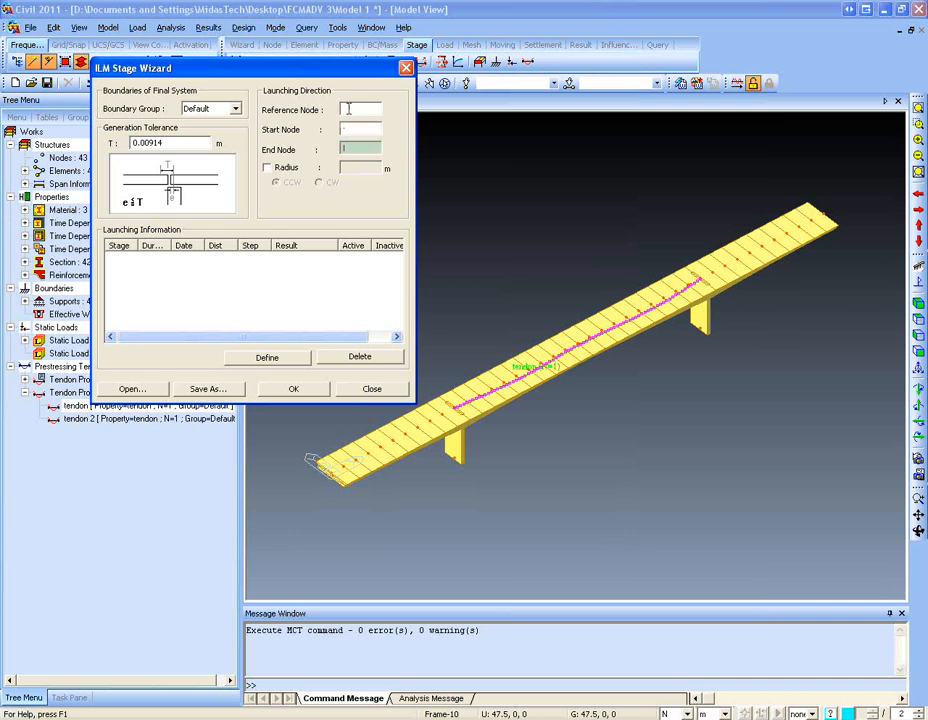
left_click(352, 109)
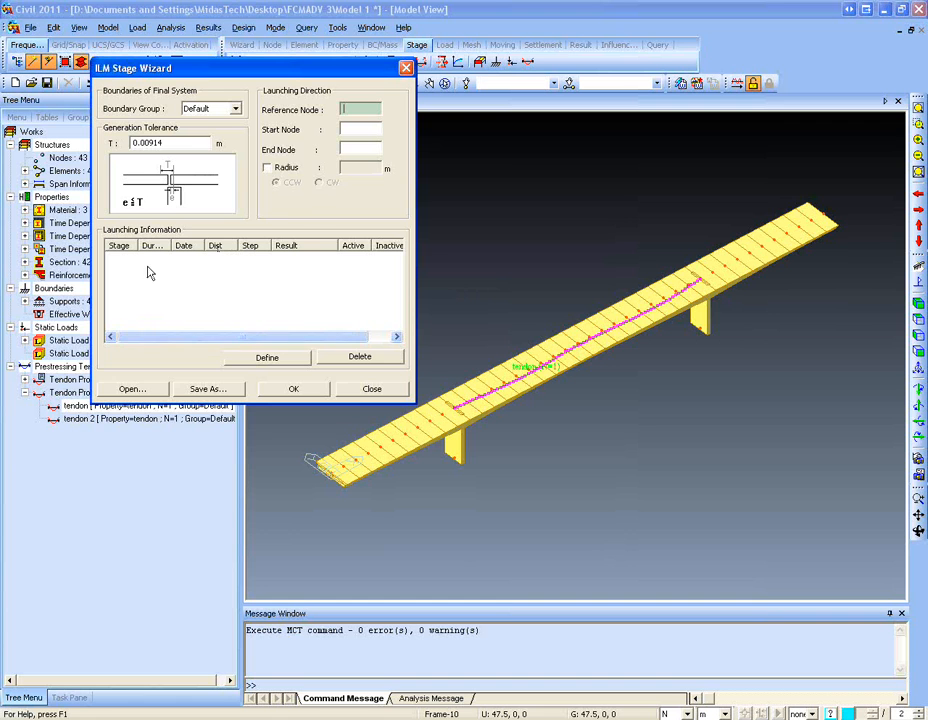
left_click(364, 391)
- Review the FCM Bridge wizard's Type1 model settings, including the Radius option, and its one-cell section dimensions
left_click(107, 27)
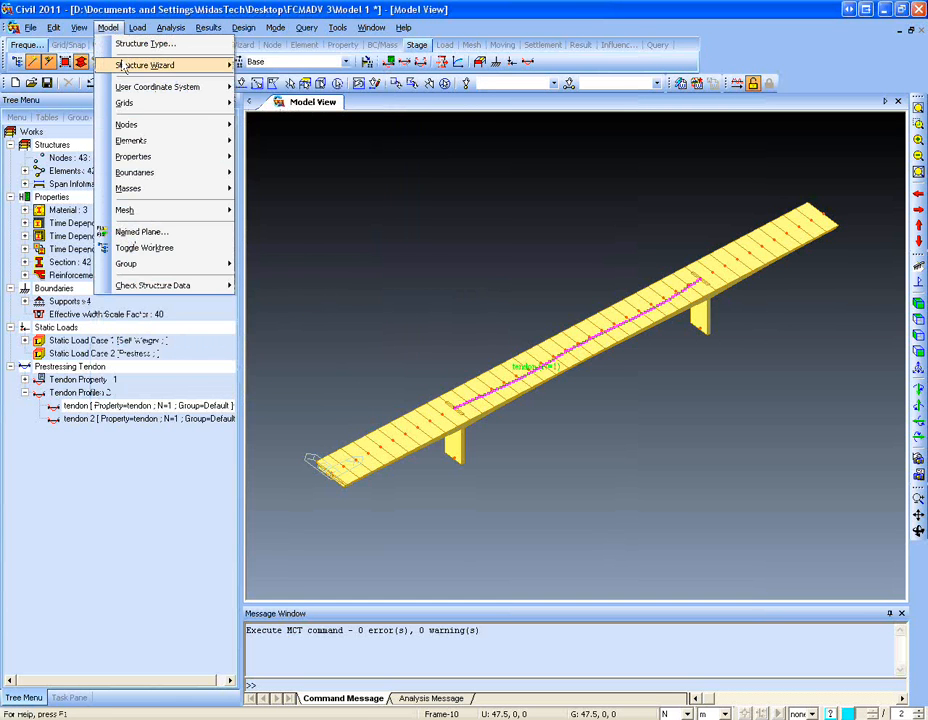
mouse_move(123, 66)
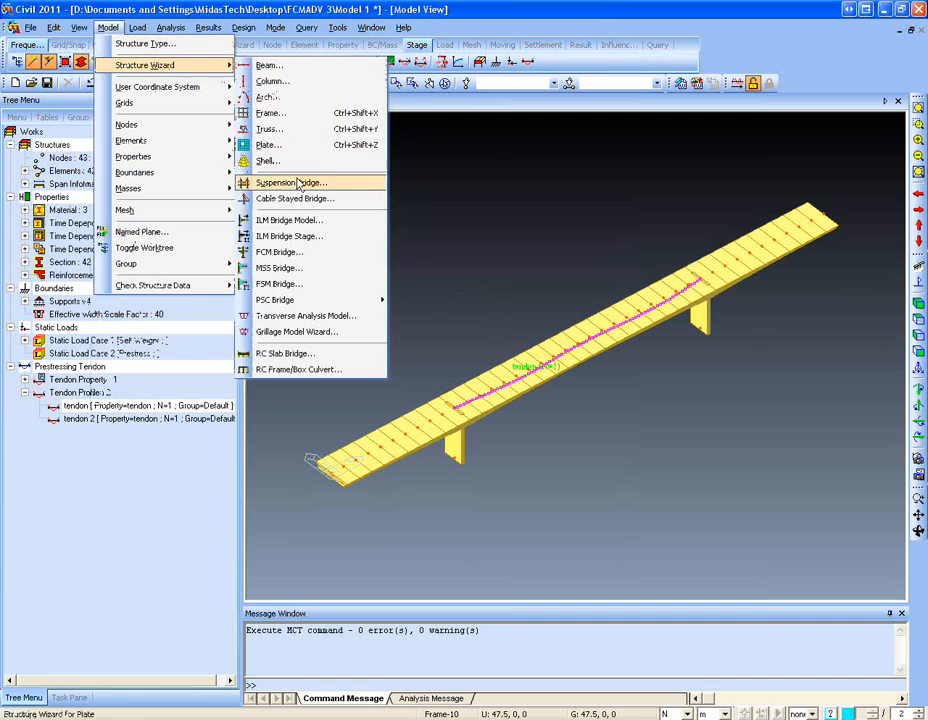
left_click(315, 255)
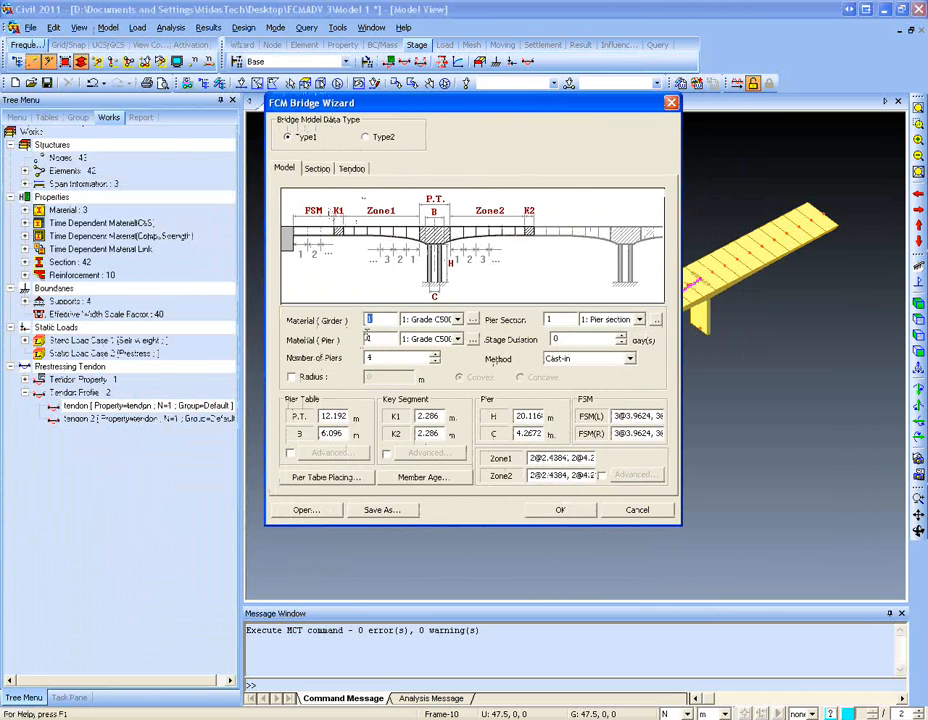
left_click(312, 384)
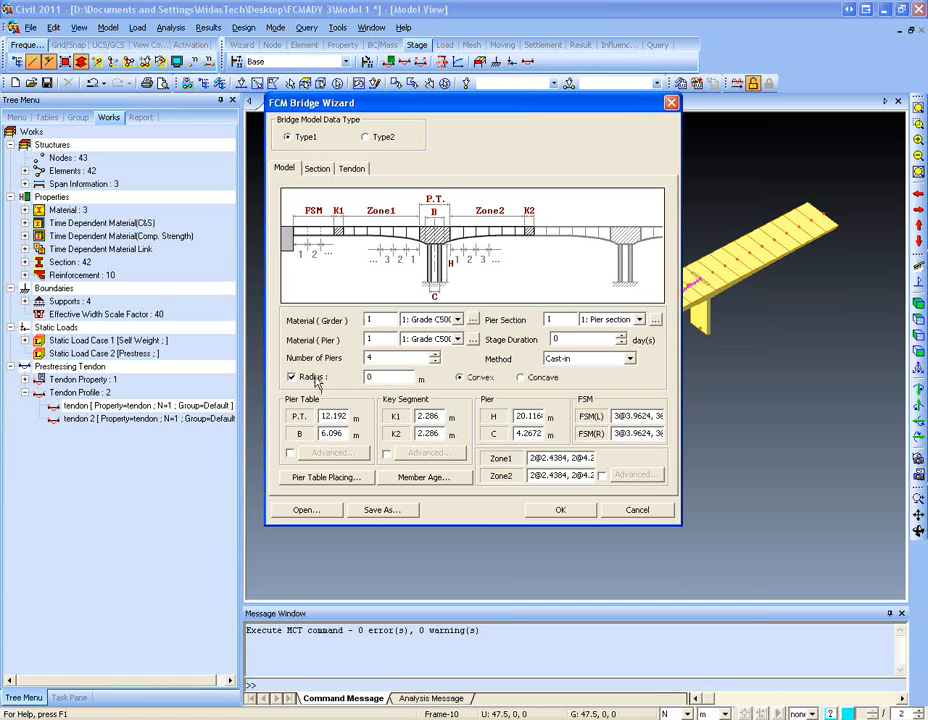
left_click(316, 384)
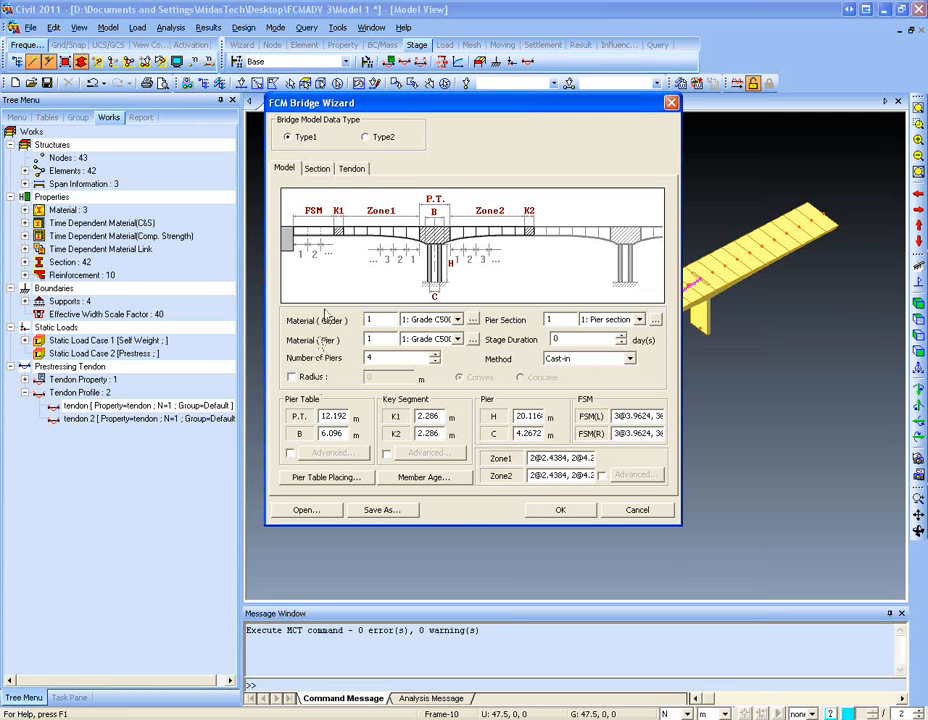
left_click(318, 168)
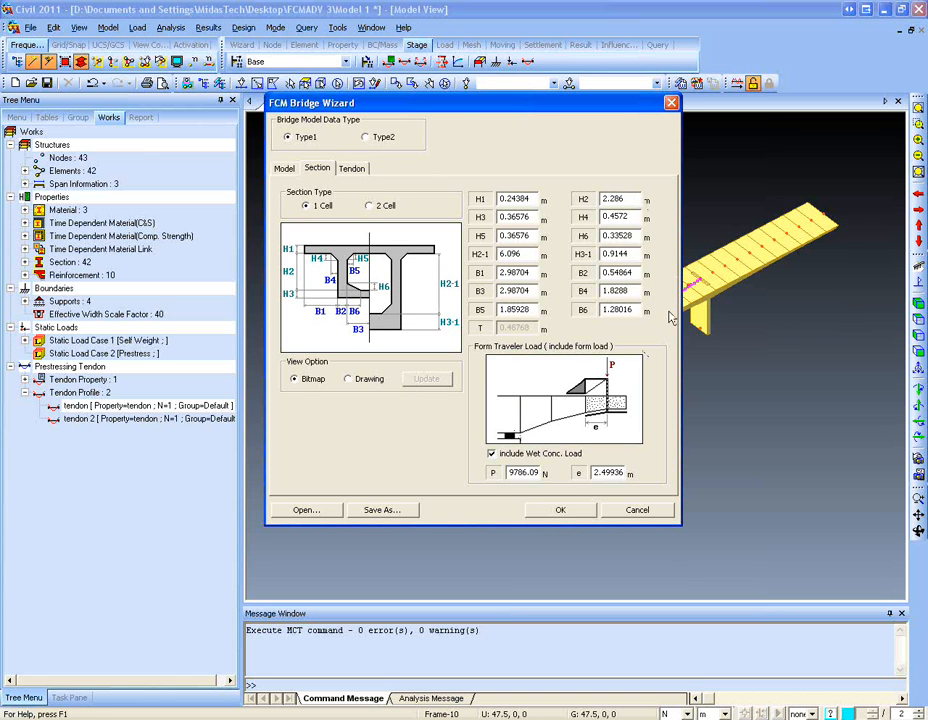
- Examine the FCM Bridge wizard's Type2 user-defined section inputs and the section properties list, then close the wizard without generating anything
left_click(395, 139)
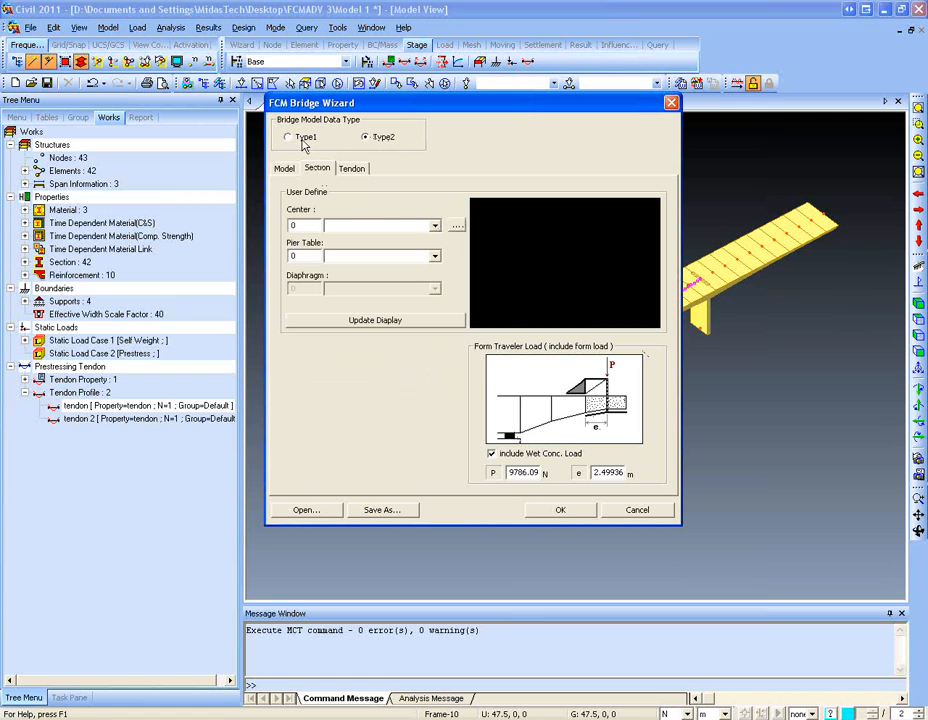
left_click(456, 225)
left_click_drag(456, 225, 448, 205)
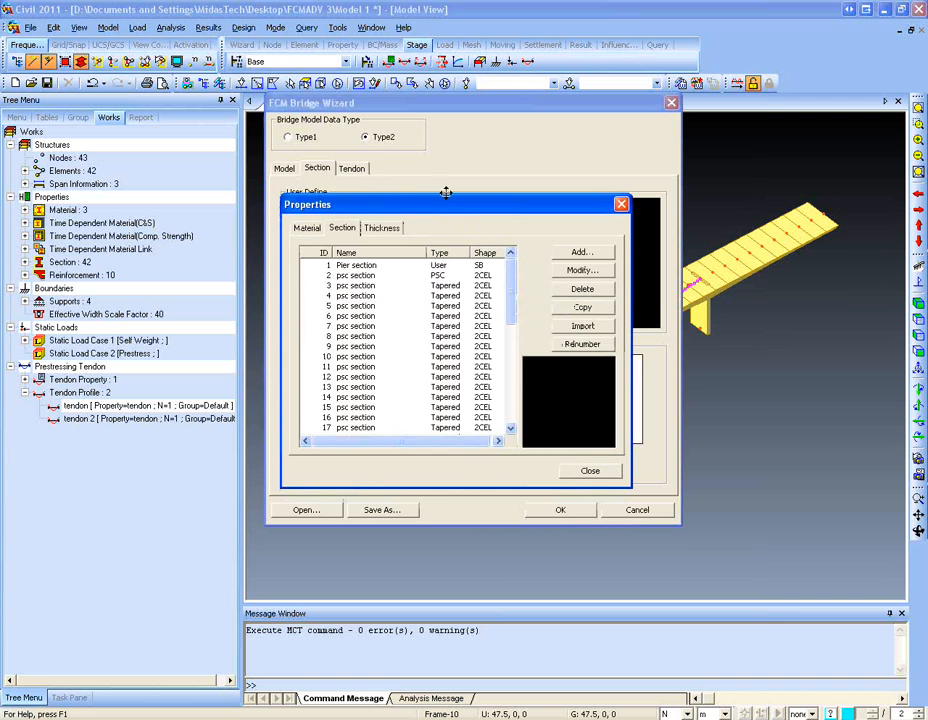
left_click(621, 204)
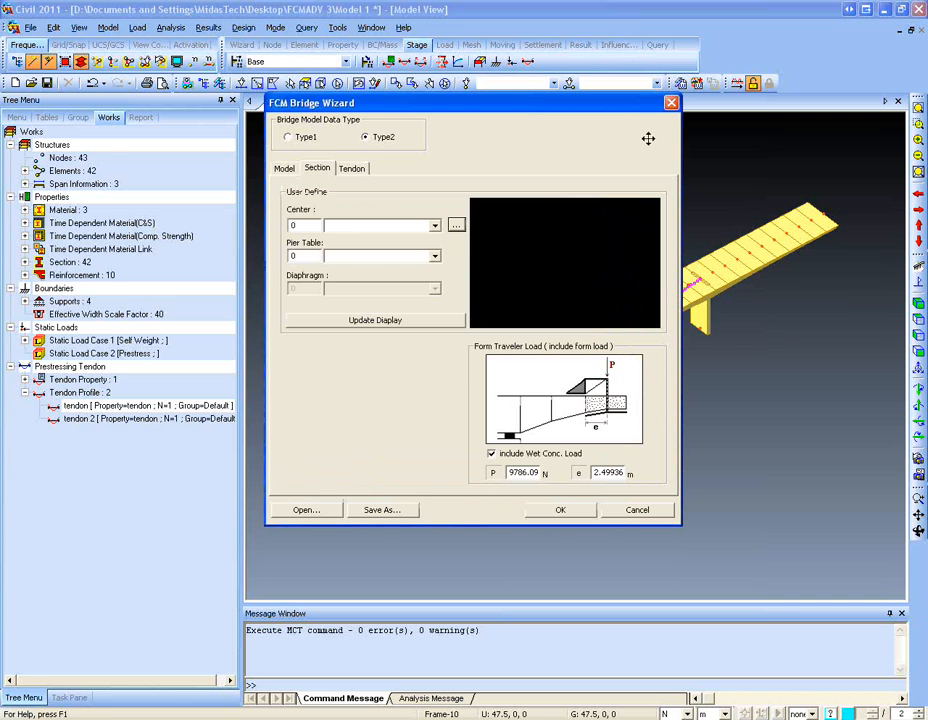
left_click(670, 103)
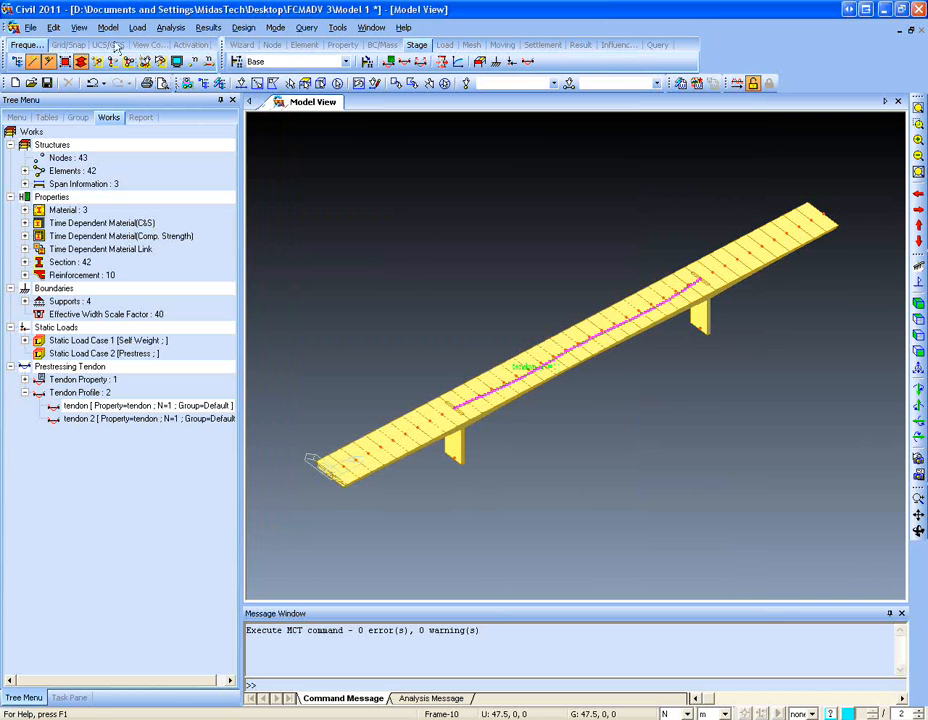
- Review the MSS Bridge wizard's Type1 model inputs for spans, cold joint, anchorage, diaphragm and stage duration, then cancel it
left_click(107, 27)
mouse_move(133, 68)
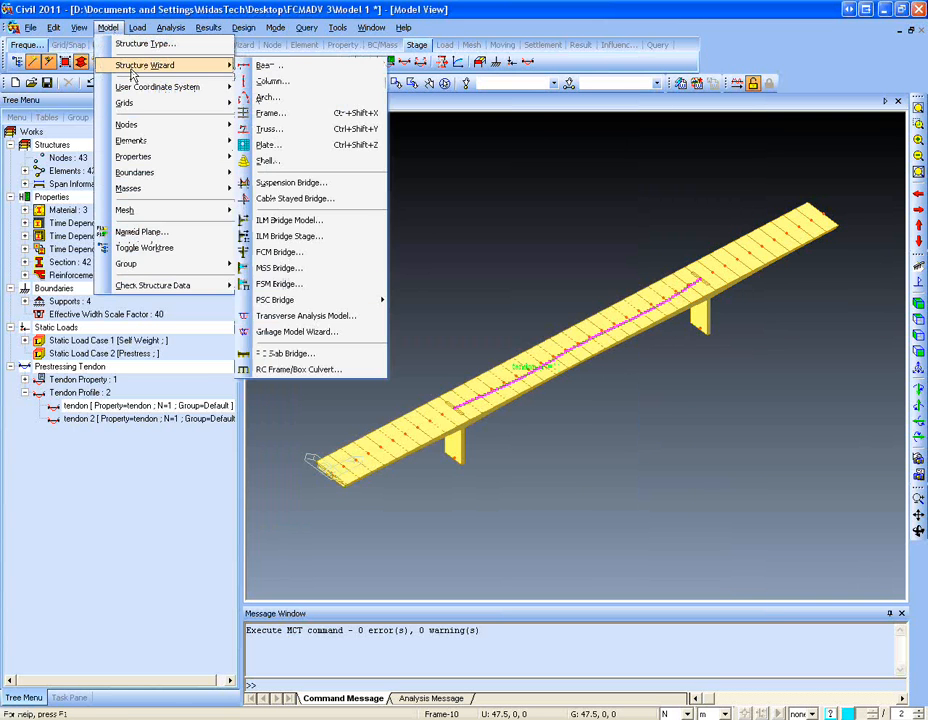
left_click(354, 273)
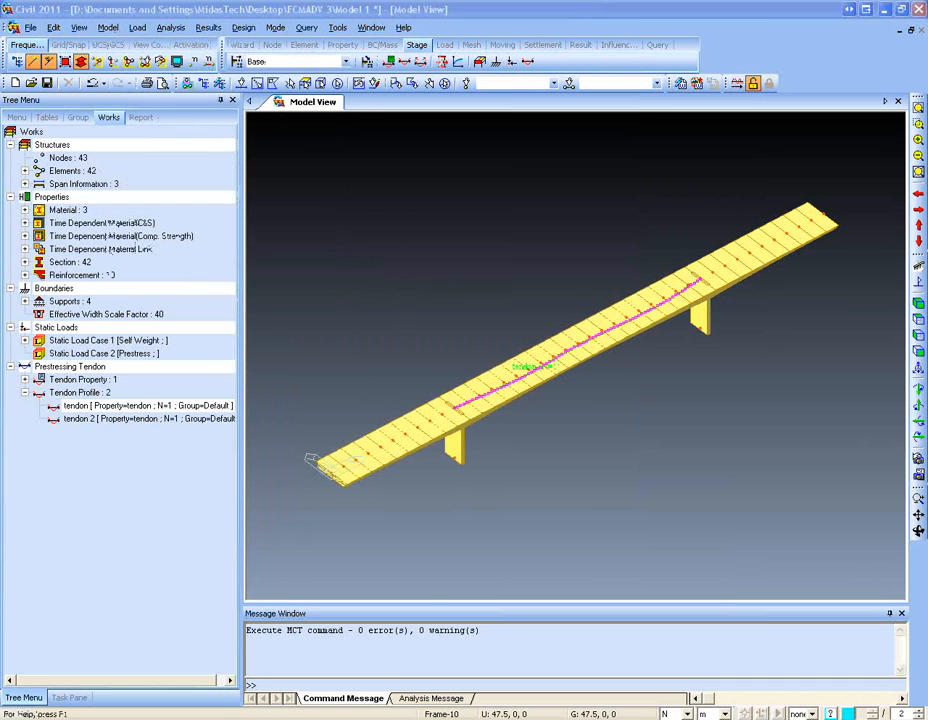
left_click_drag(379, 116, 291, 92)
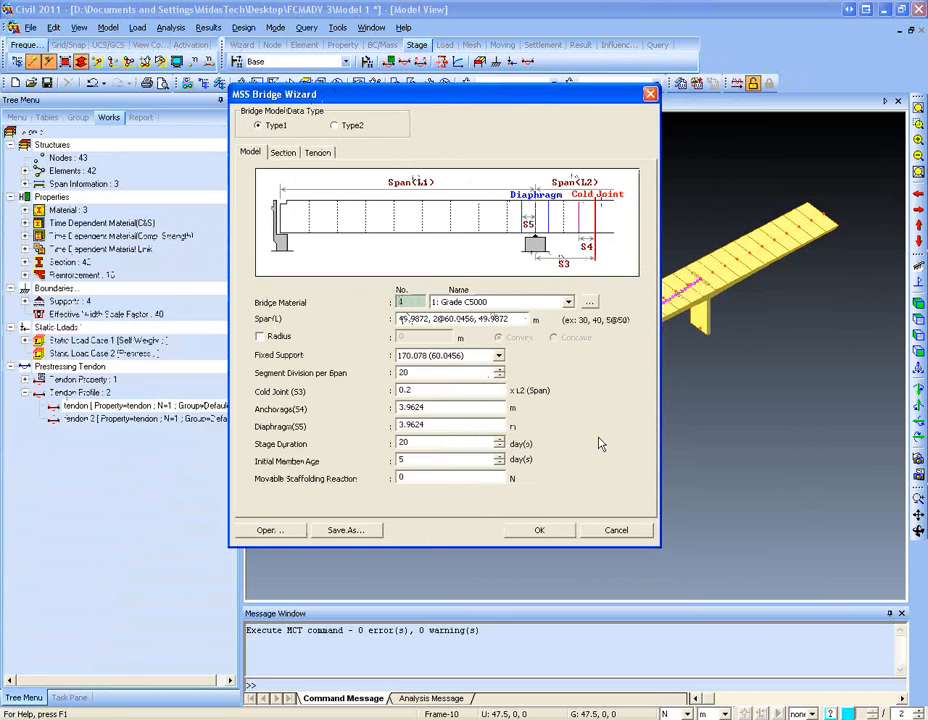
left_click(616, 530)
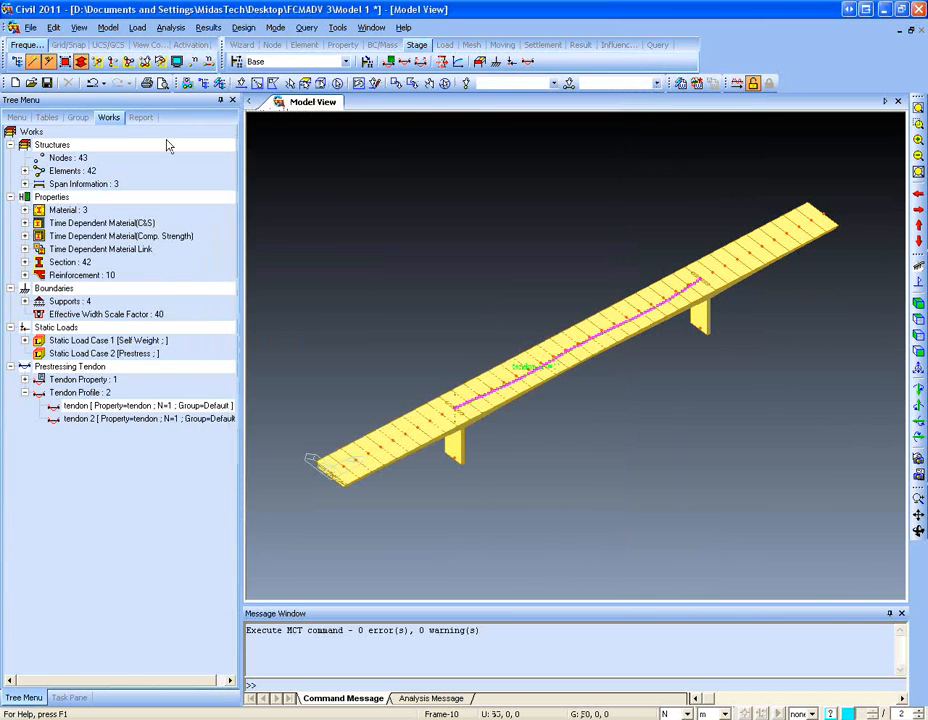
- Review the FSM Bridge wizard's Type1 tapered model, section and tendon settings
left_click(108, 27)
mouse_move(140, 65)
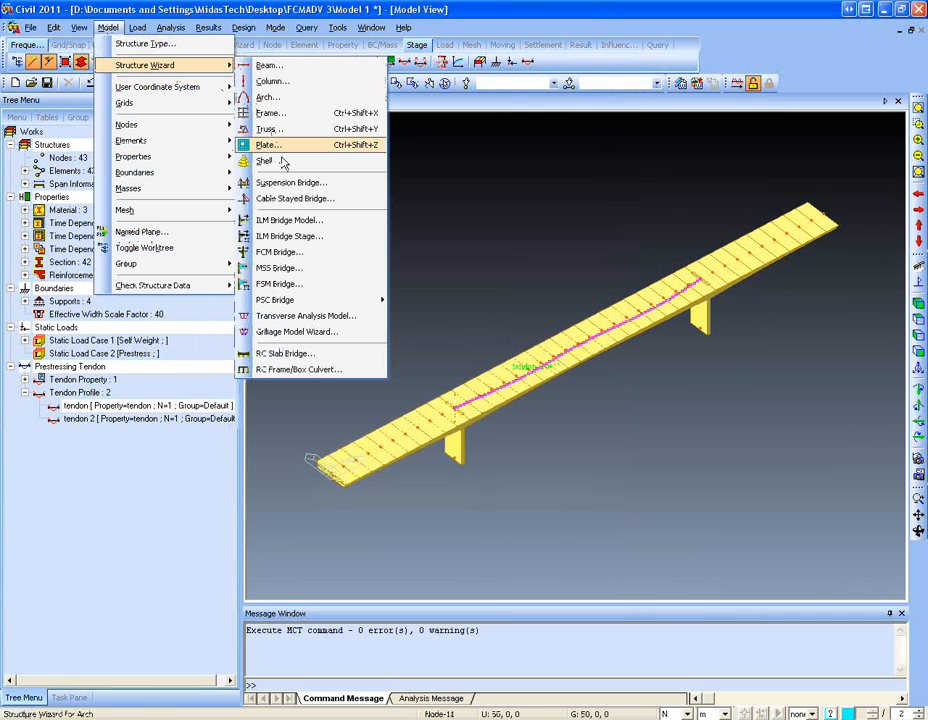
left_click(310, 287)
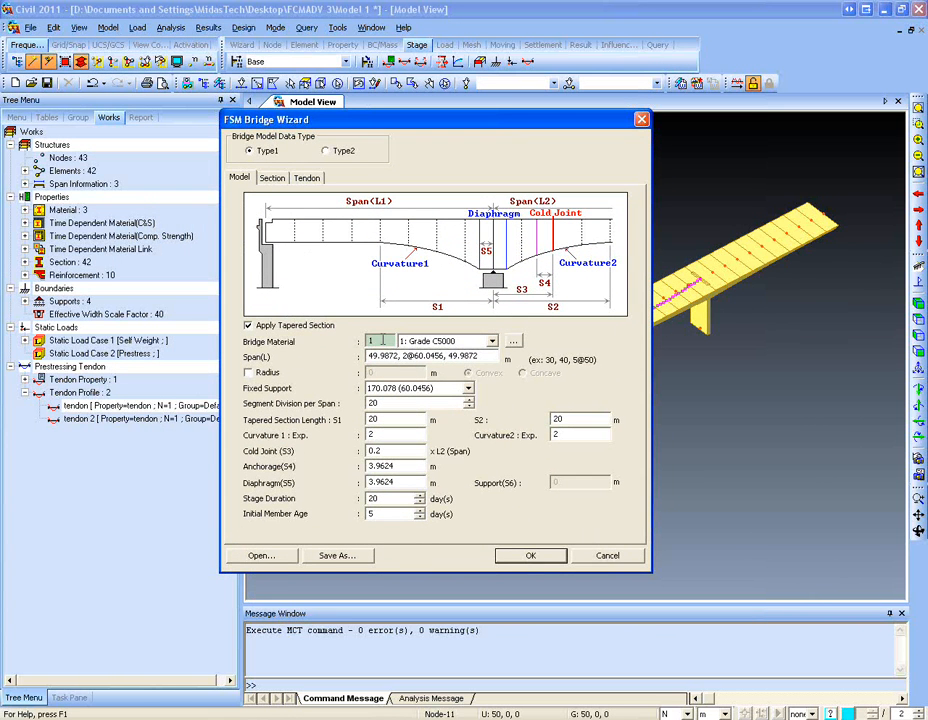
left_click(279, 181)
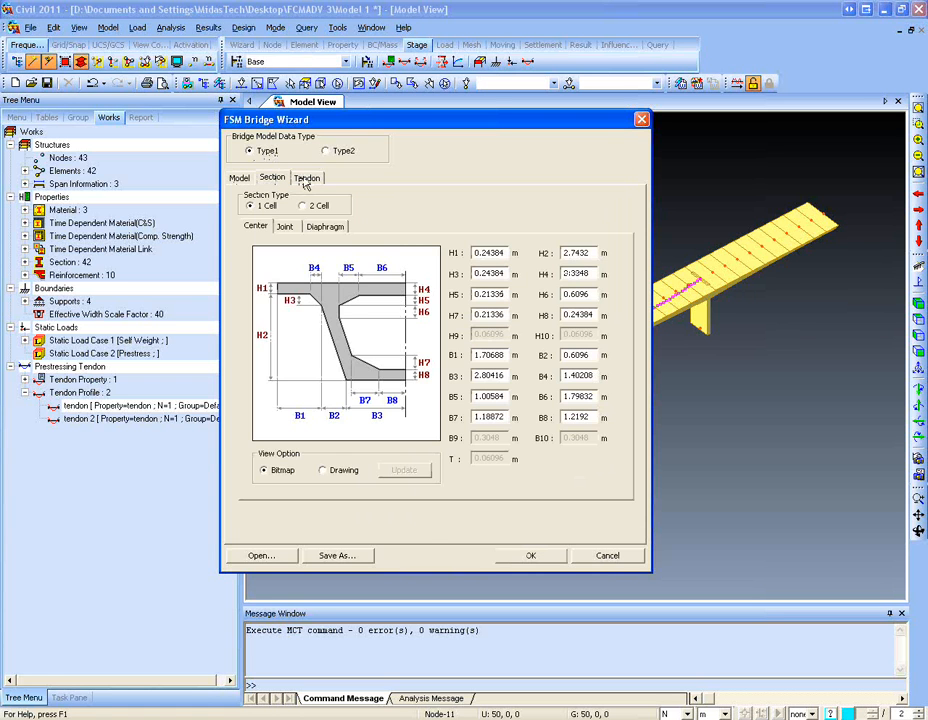
left_click(306, 179)
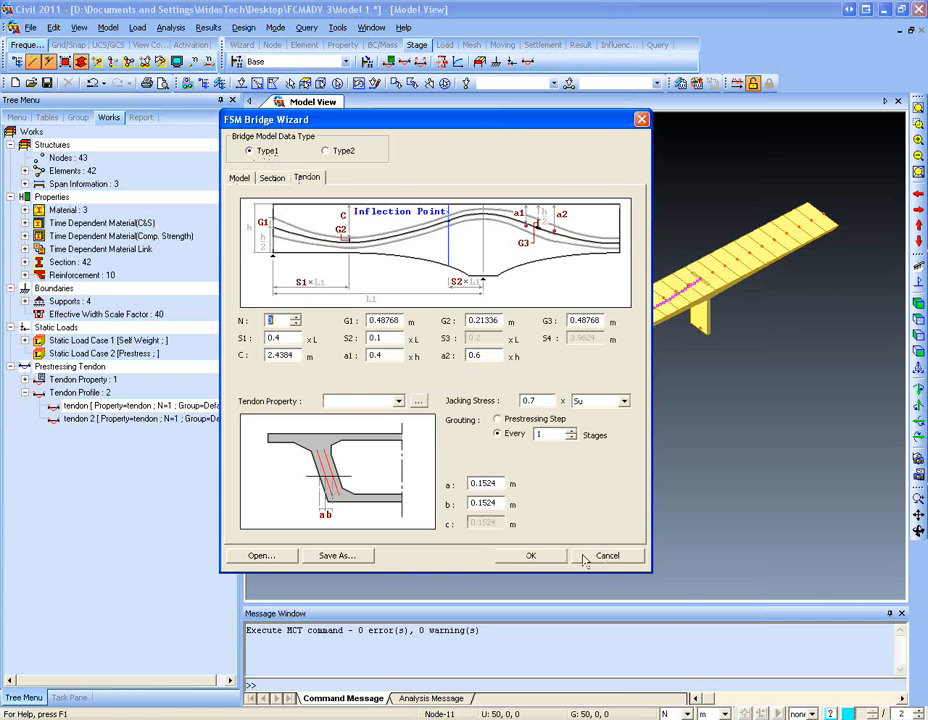
left_click(274, 179)
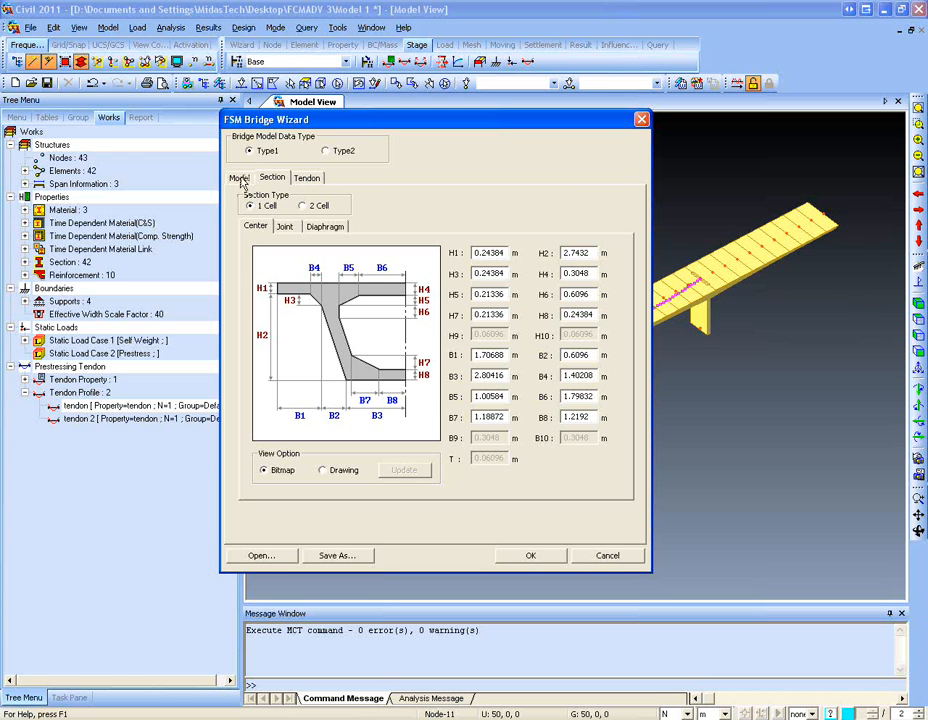
- Check the FSM Bridge wizard's Type2 user-defined sections, return to the Type1 model settings and cancel the wizard
left_click(338, 148)
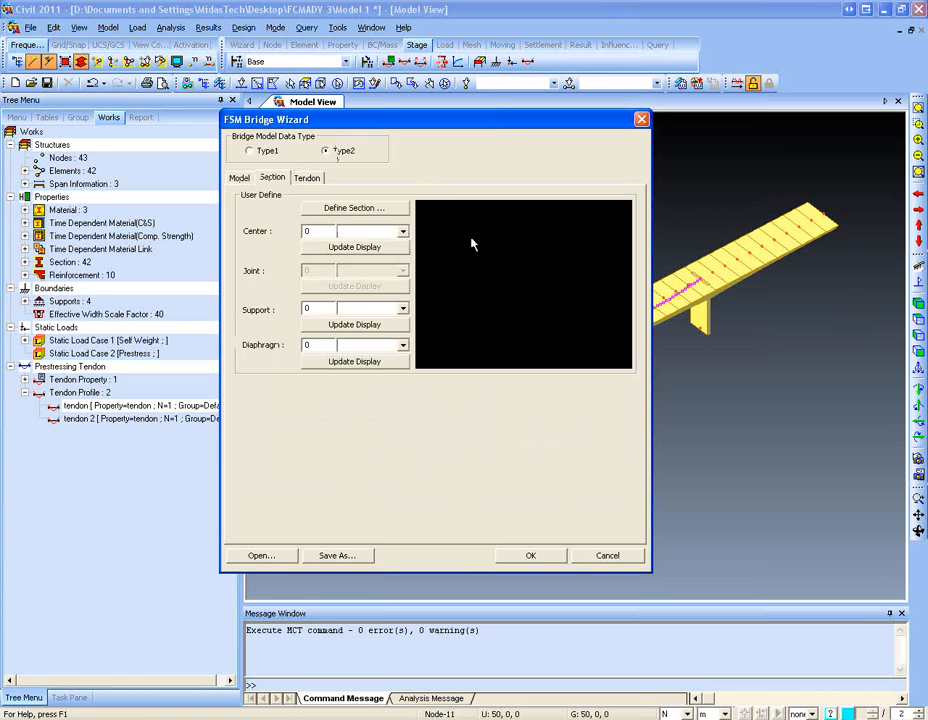
left_click(250, 150)
left_click(240, 178)
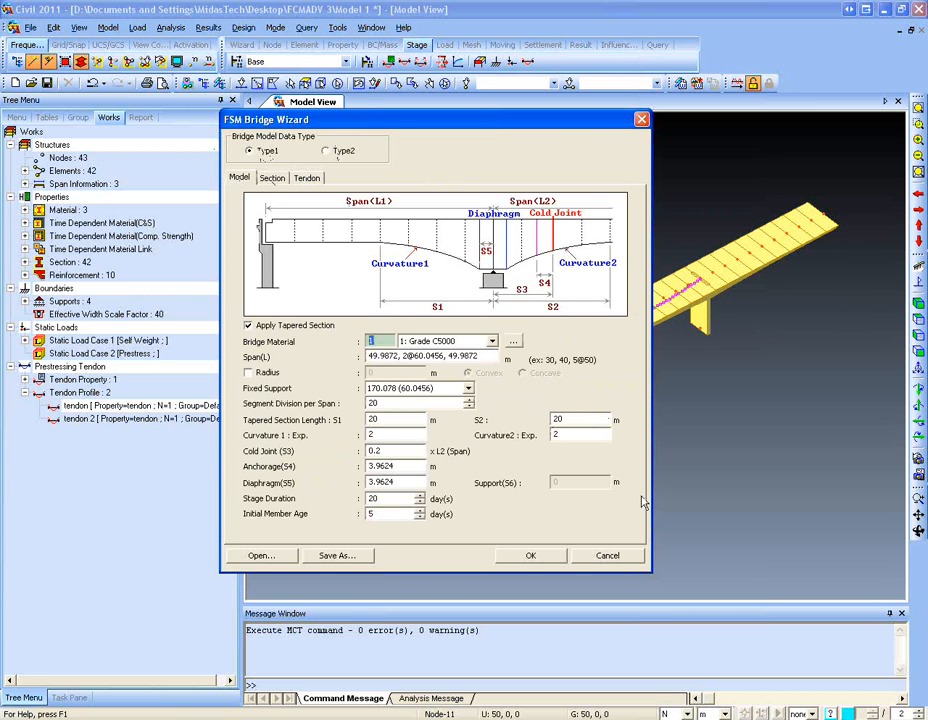
left_click(620, 558)
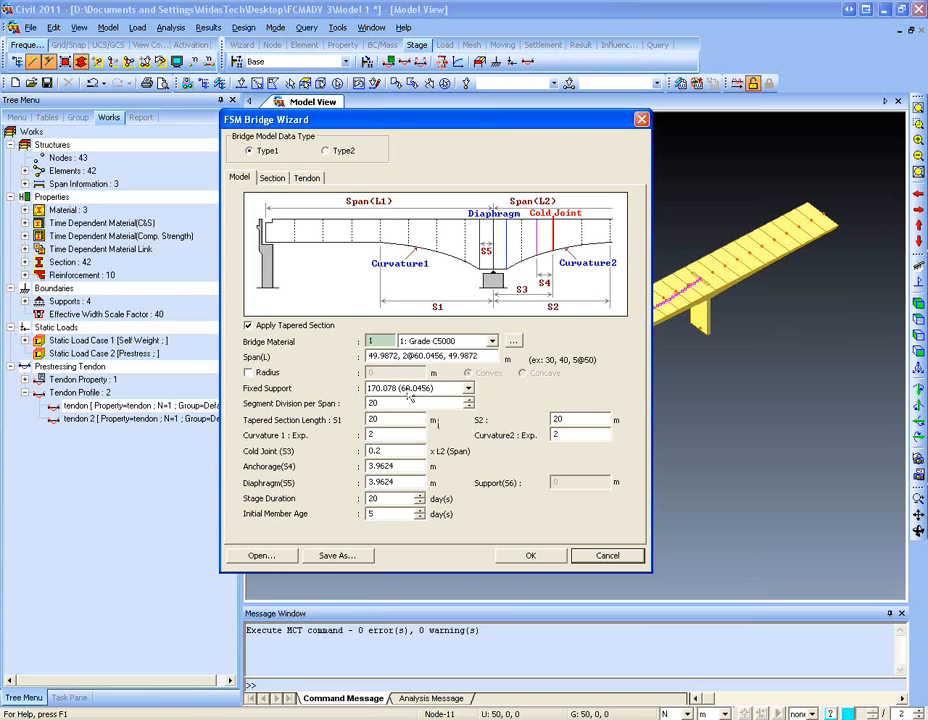
left_click(617, 558)
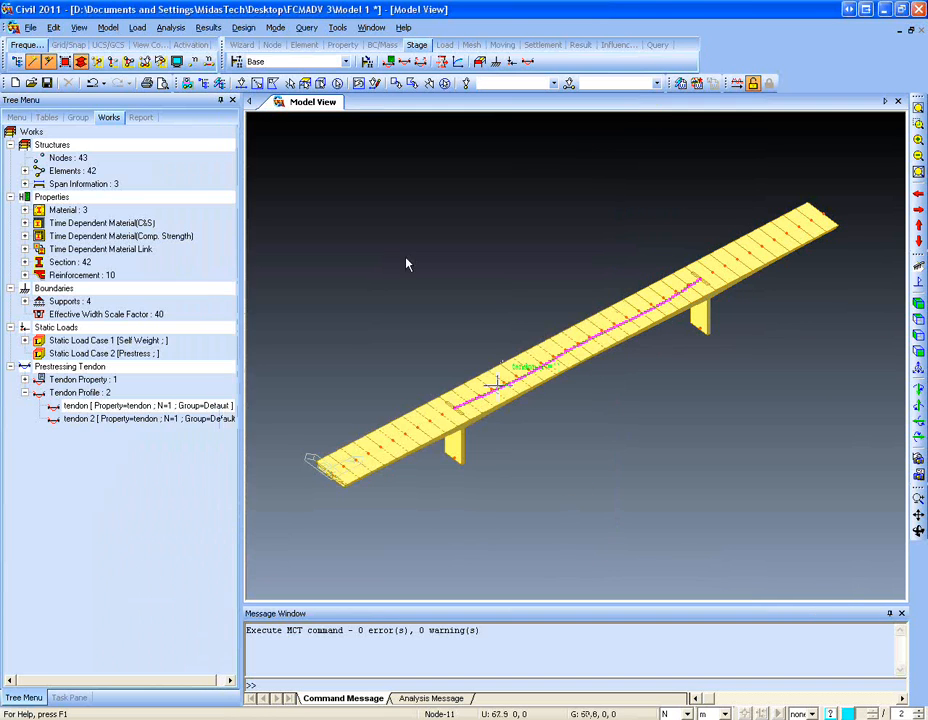
- Review the available moving load codes for the bridge, then leave the code selection without choosing one
left_click(918, 530)
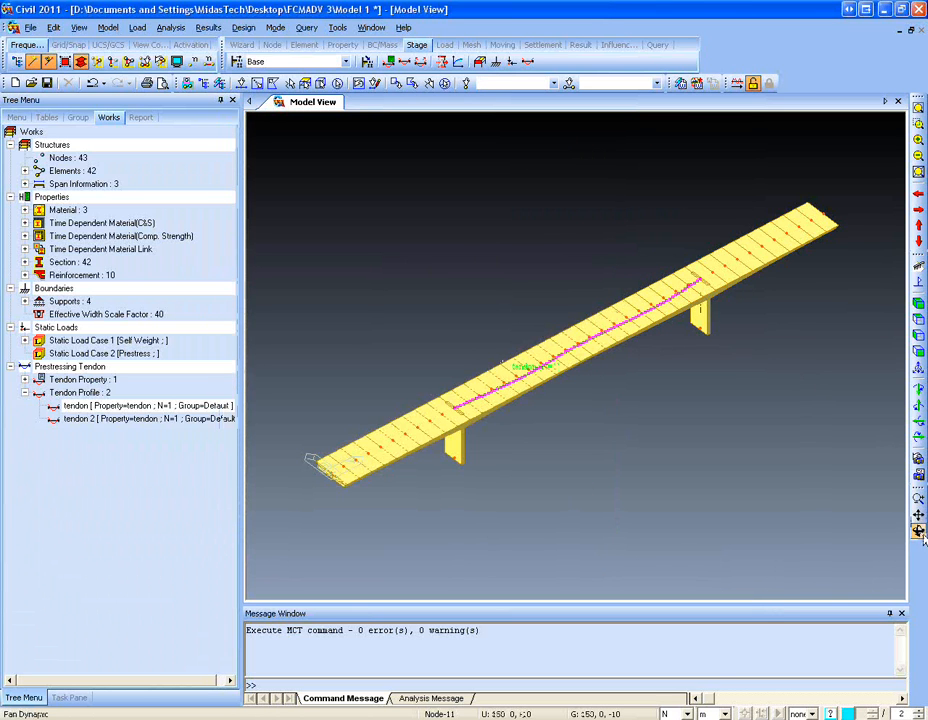
left_click_drag(797, 462, 829, 416)
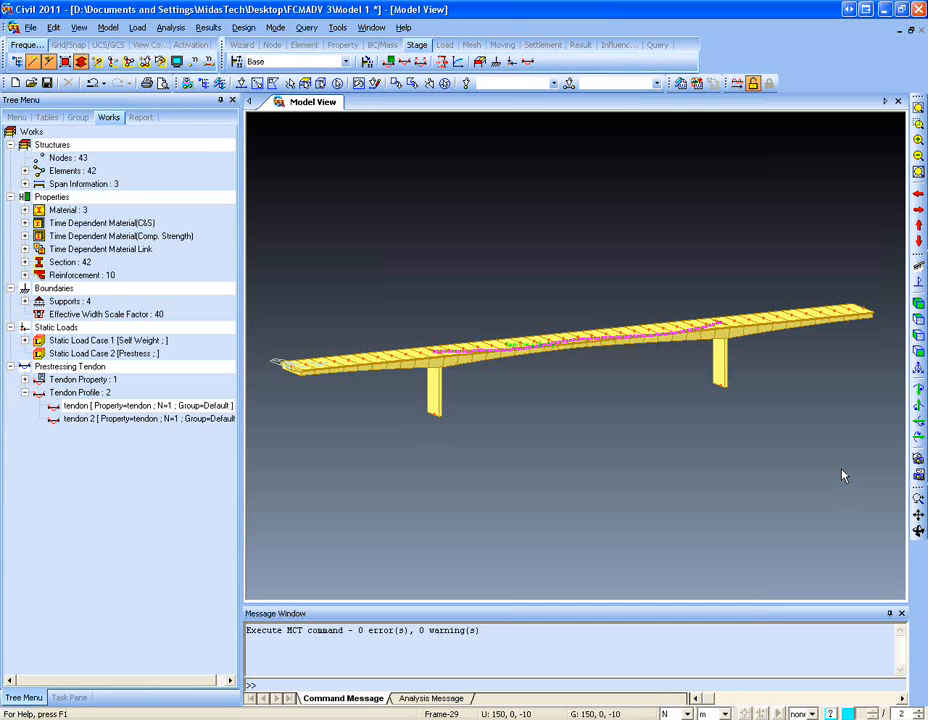
left_click(137, 27)
mouse_move(315, 436)
left_click(405, 431)
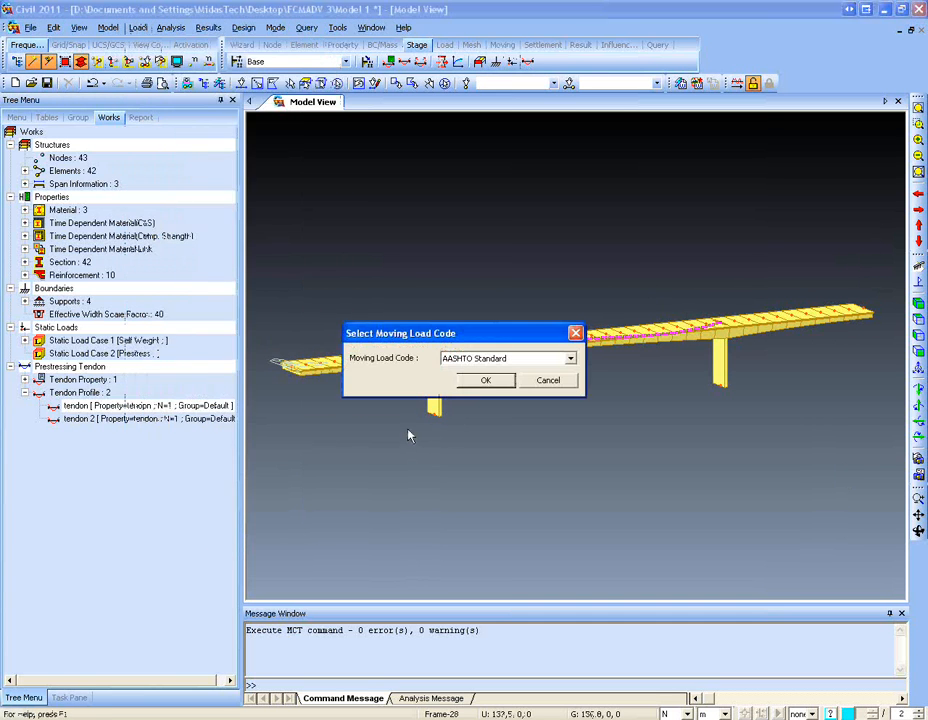
left_click(470, 358)
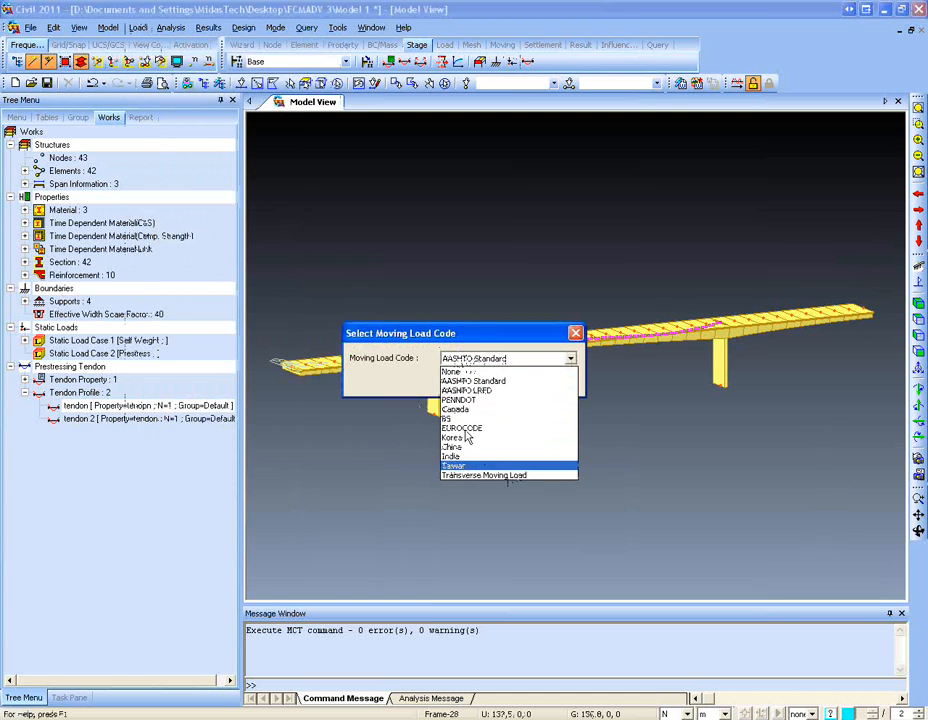
left_click(576, 333)
left_click(576, 333)
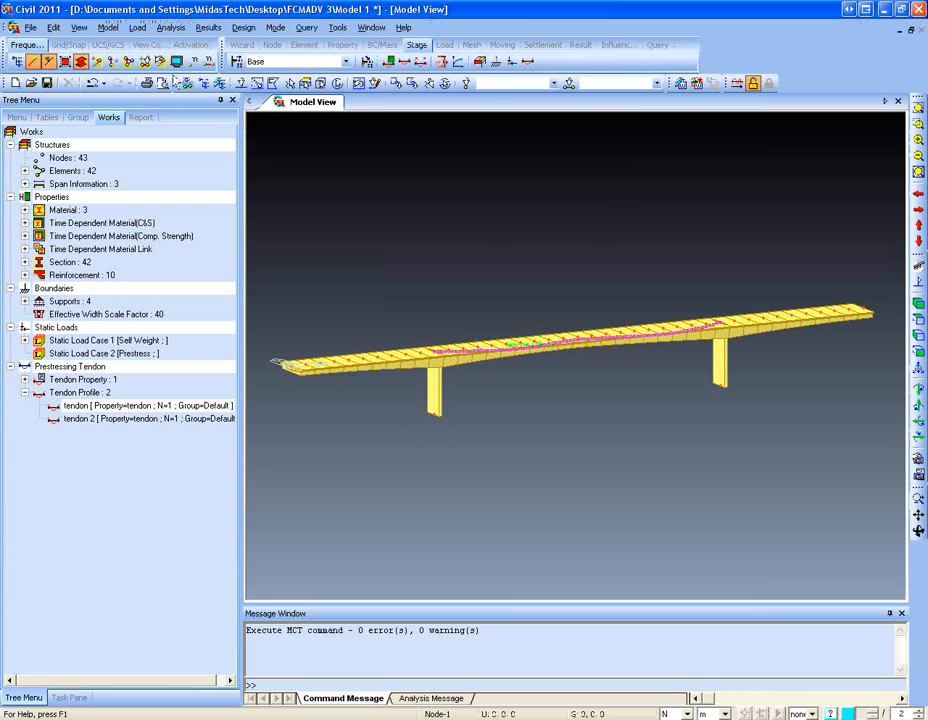
- Review the construction stage analysis control's time dependent effects and its Constant and Change with Tendon section property options, then cancel
left_click(170, 27)
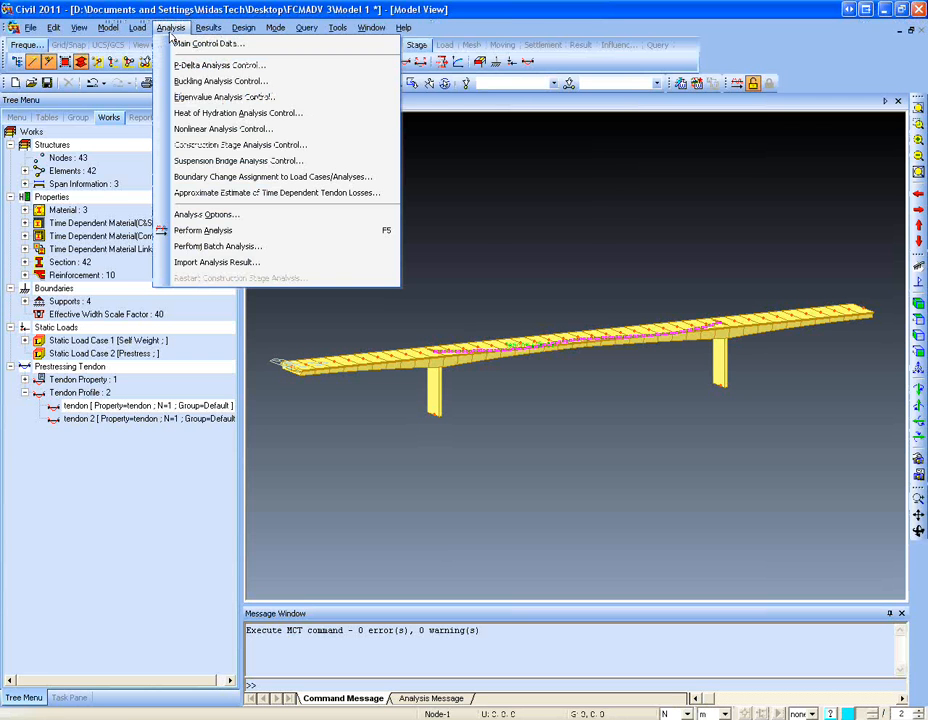
left_click(196, 150)
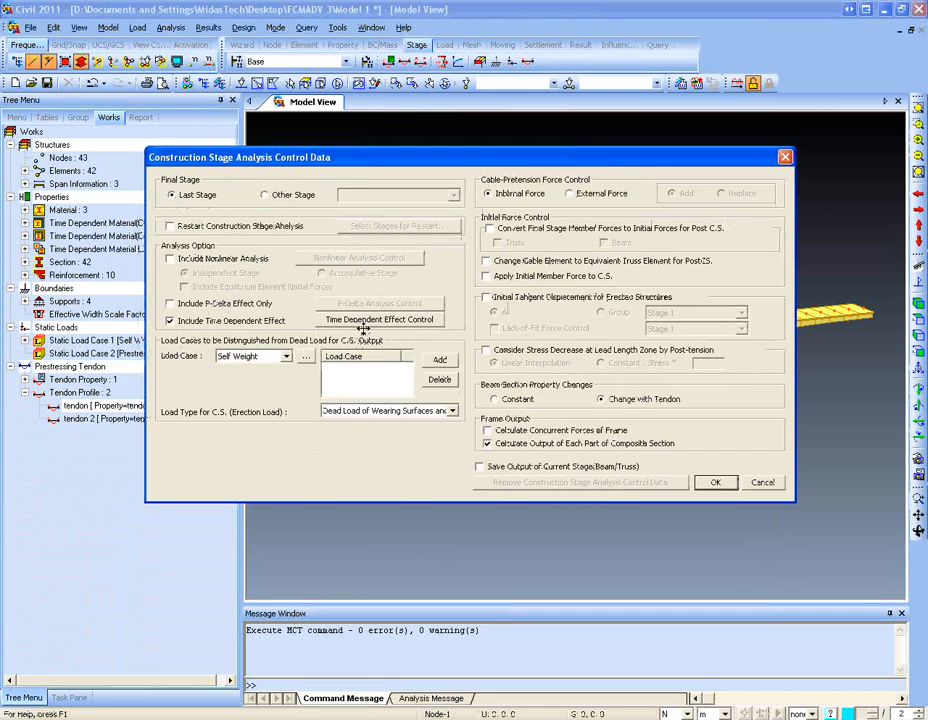
left_click(378, 320)
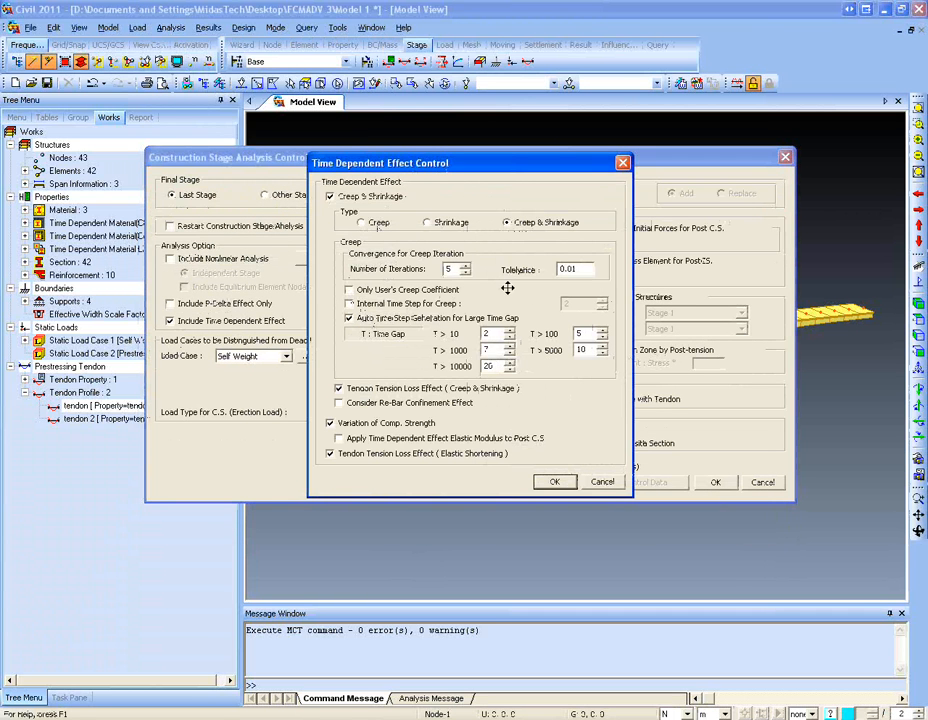
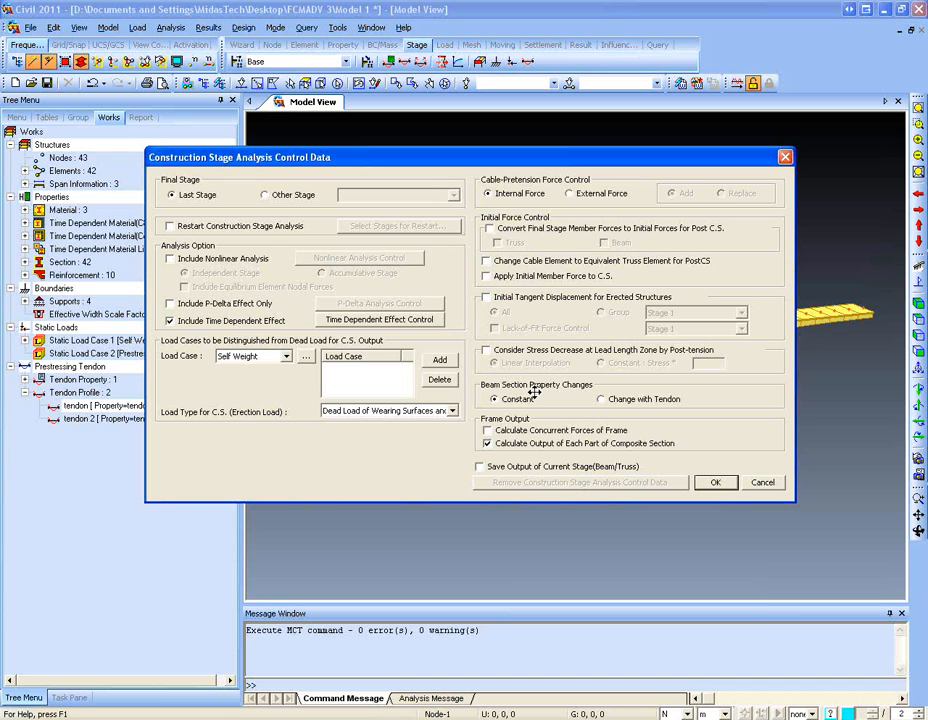
left_click(608, 400)
left_click(530, 400)
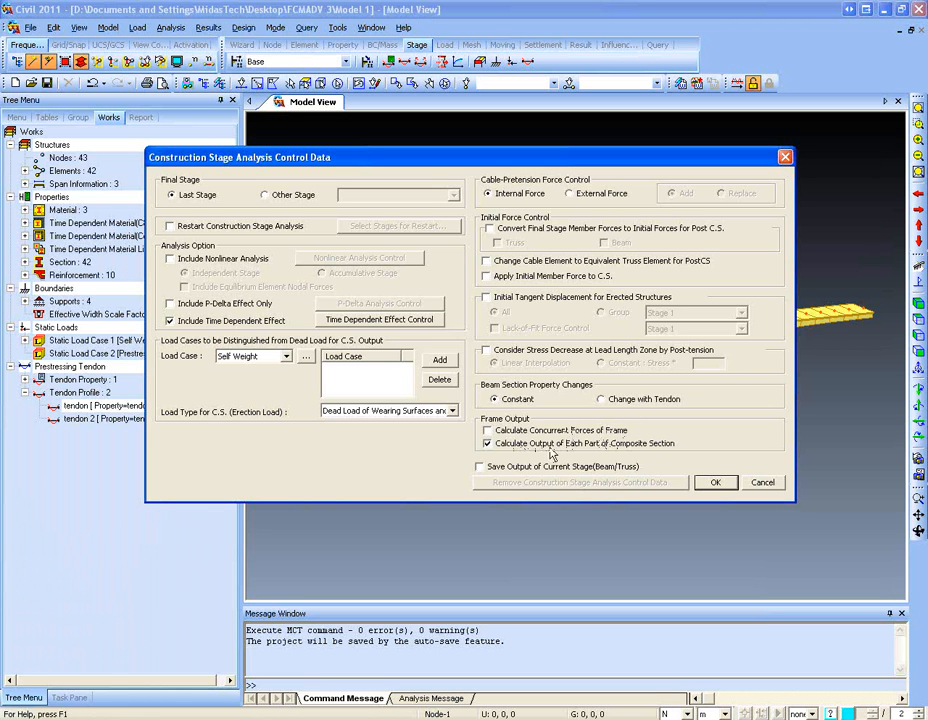
left_click(766, 483)
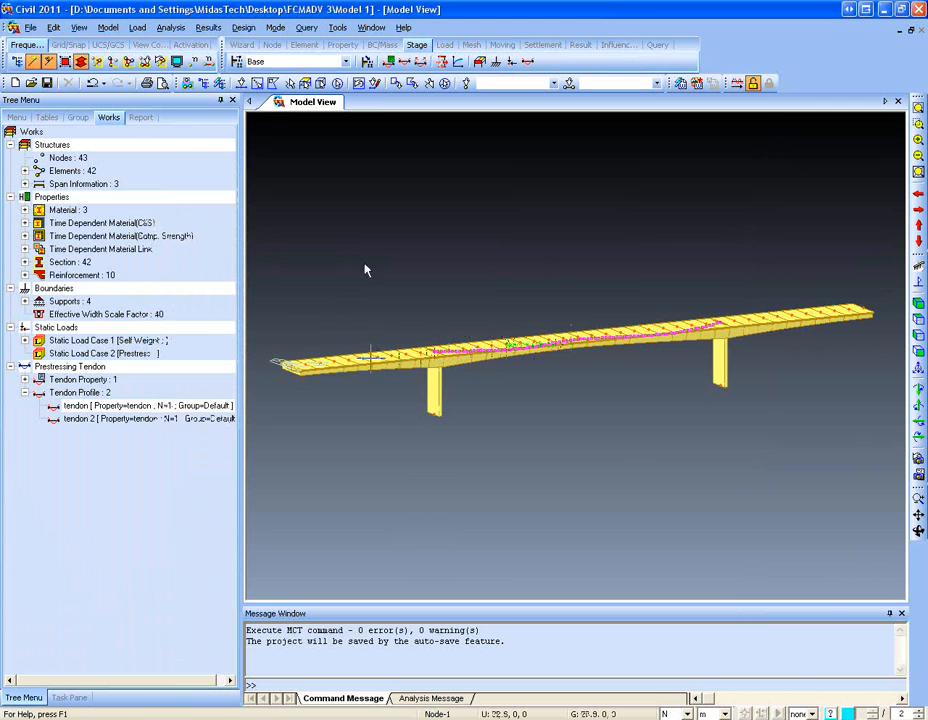
- Open the FCM for Design.mcb project from the Analysed Model folder inside PSC Design's Demostration folder
left_click(28, 26)
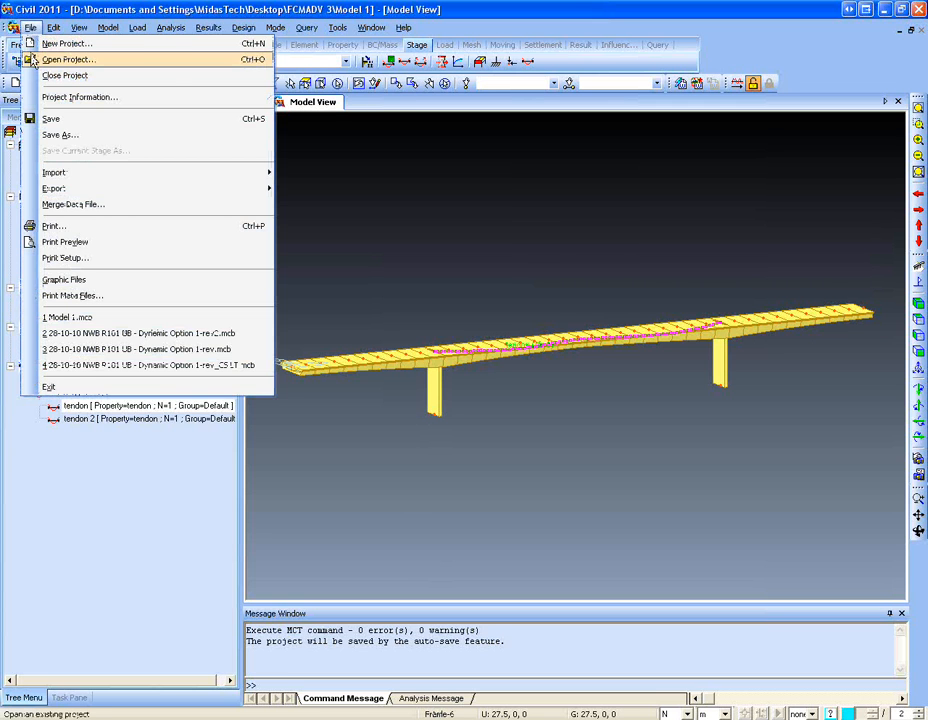
left_click(32, 60)
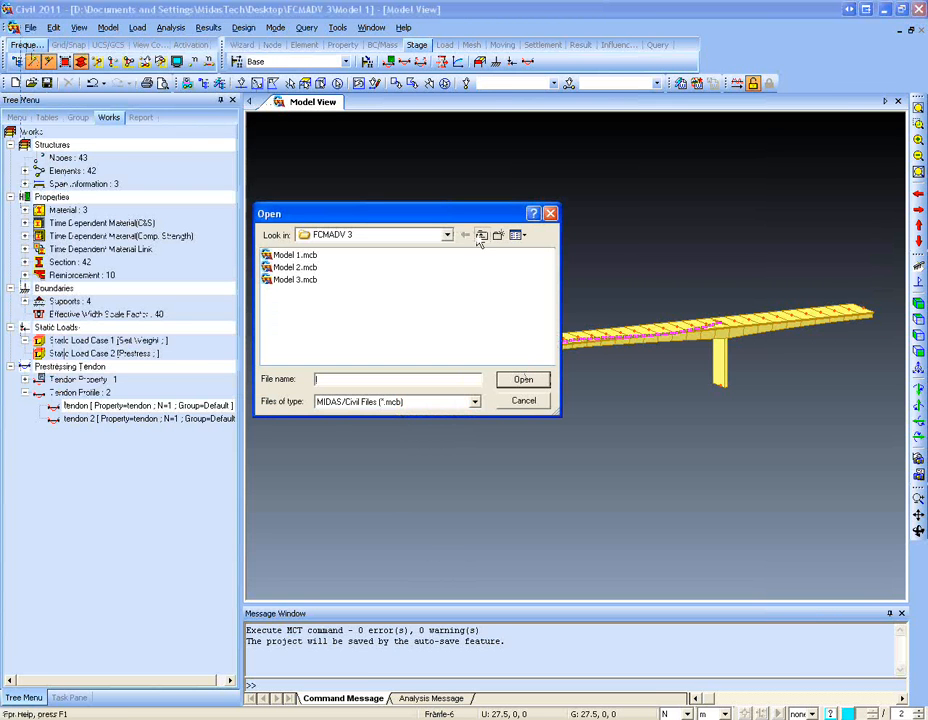
left_click(481, 236)
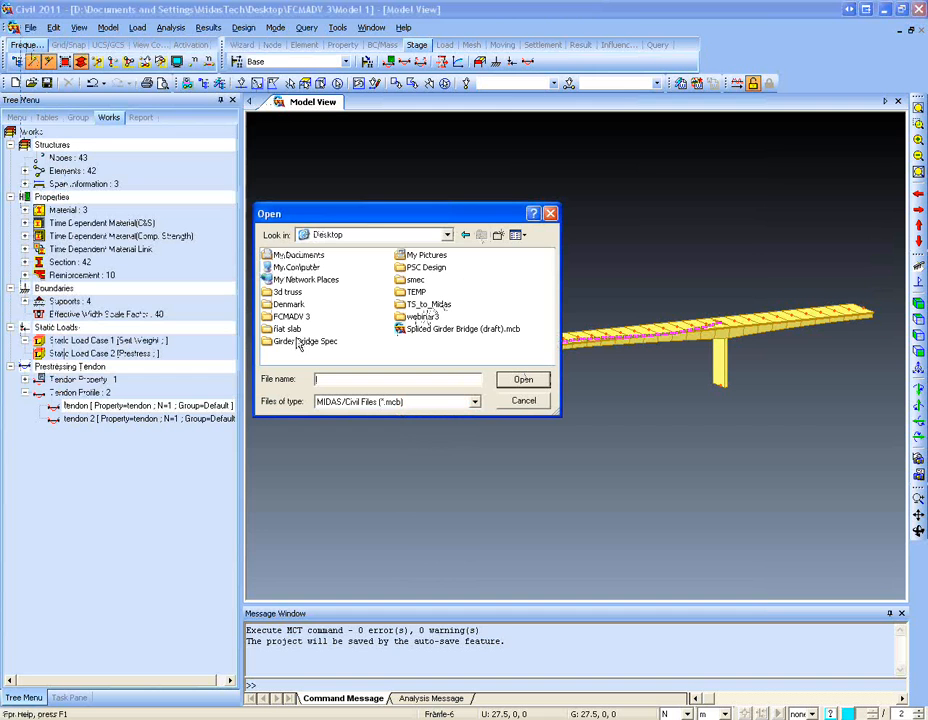
double_click(425, 267)
left_click(302, 259)
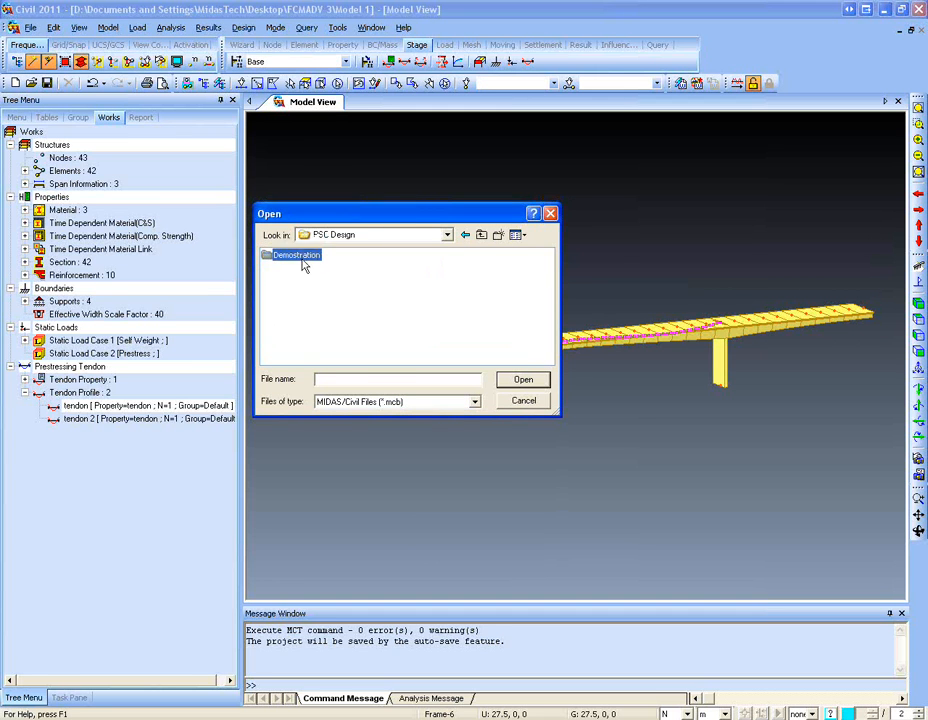
double_click(300, 256)
double_click(302, 255)
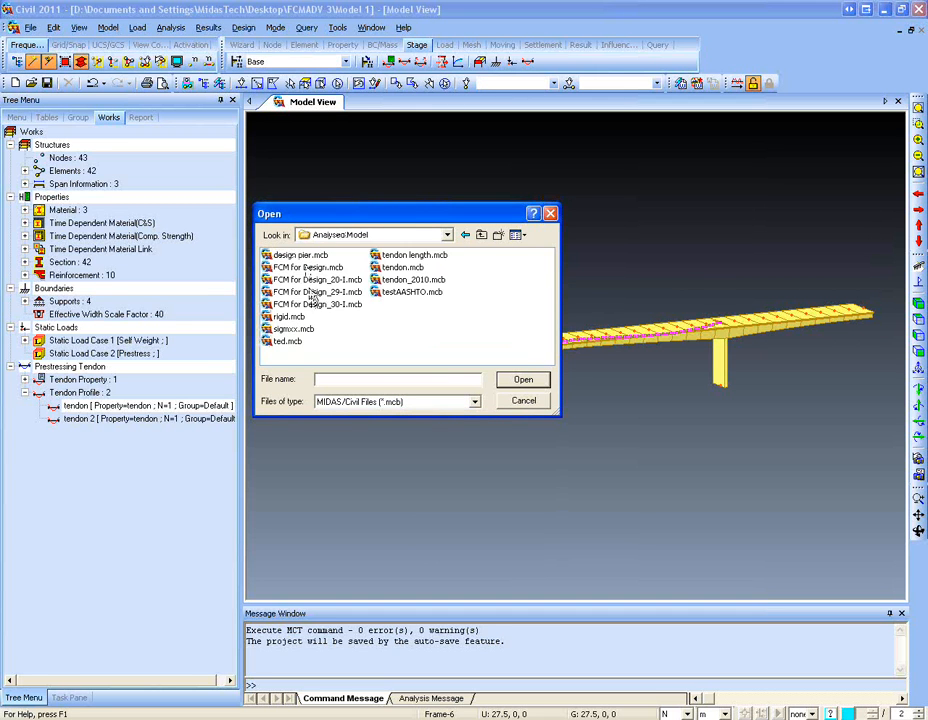
double_click(309, 268)
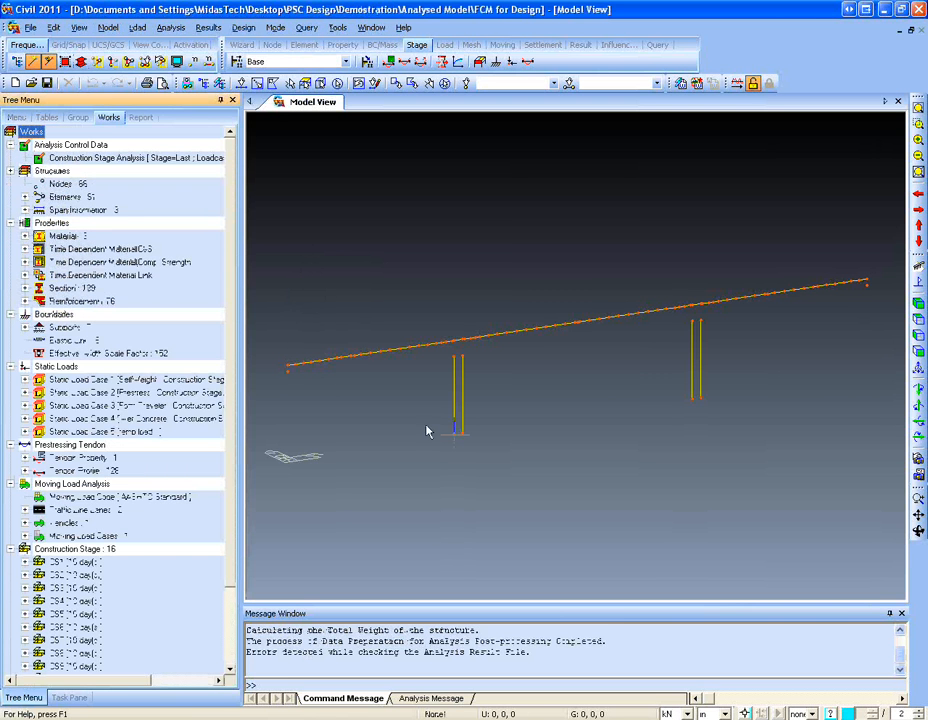
- Enlarge the message window and review the model's works data and the list of construction stages, keeping the Base stage
left_click_drag(548, 601, 547, 565)
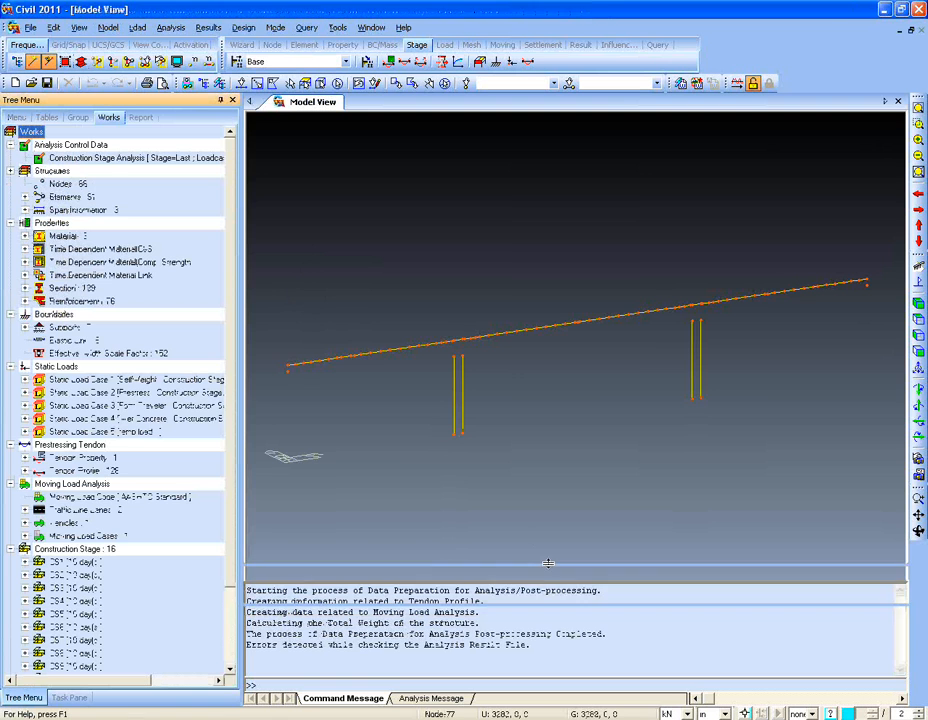
scroll(230, 388, "down", 1)
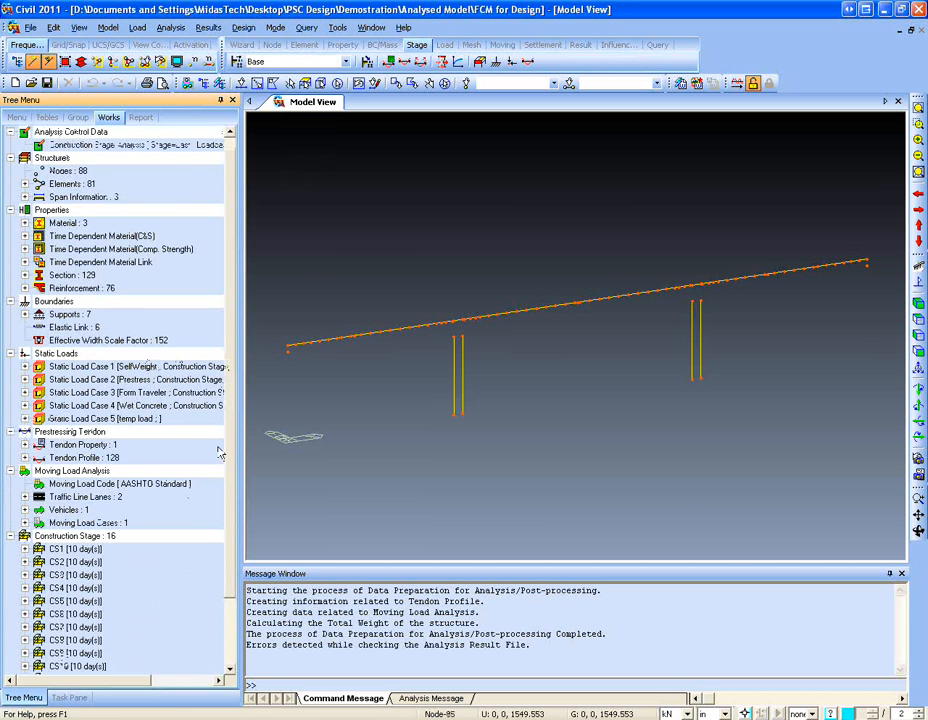
scroll(157, 540, "down", 4)
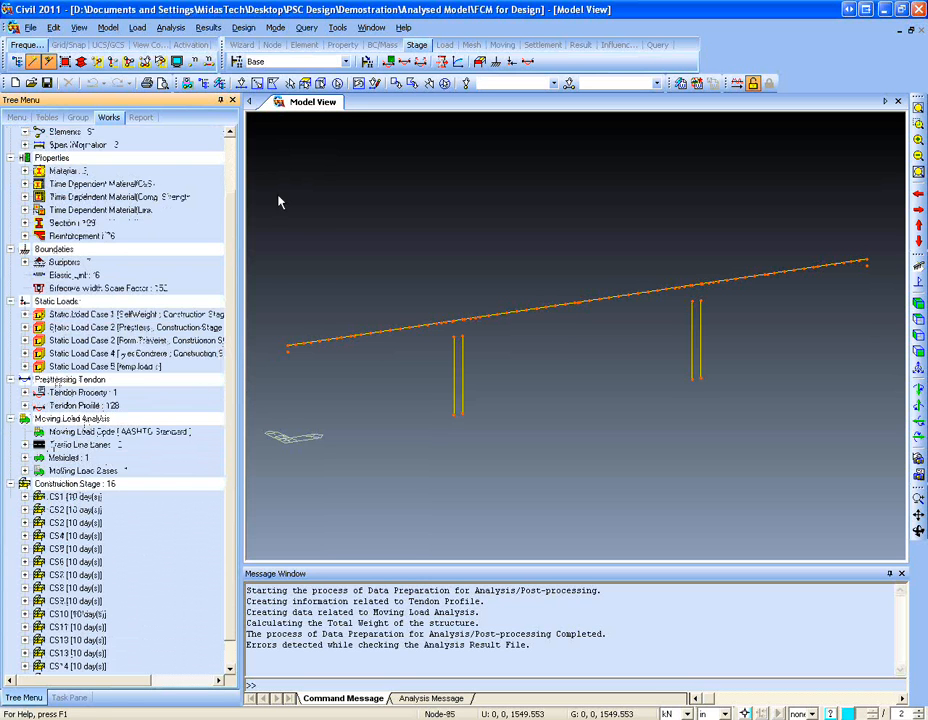
left_click(290, 62)
scroll(271, 103, "down", 3)
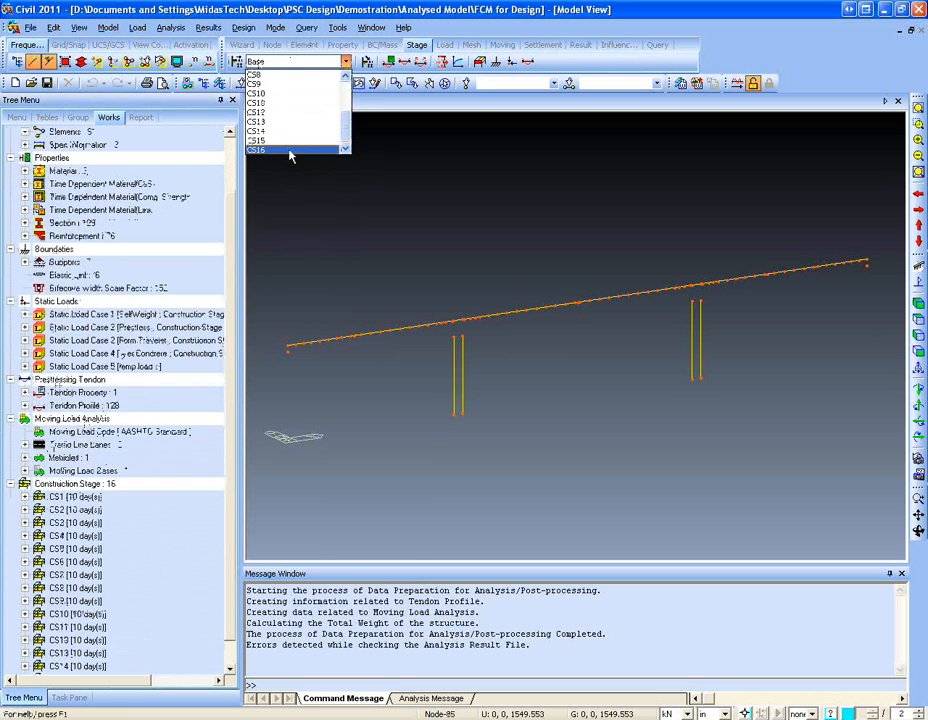
scroll(289, 125, "up", 3)
left_click(286, 68)
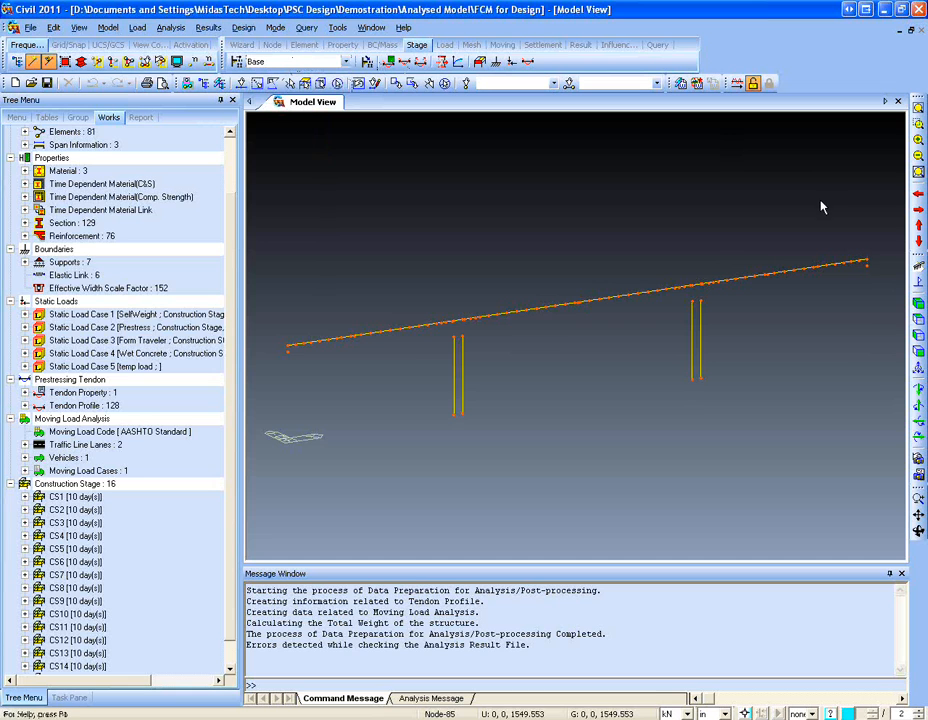
- Show the bridge in front view and run the analysis
left_click(908, 350)
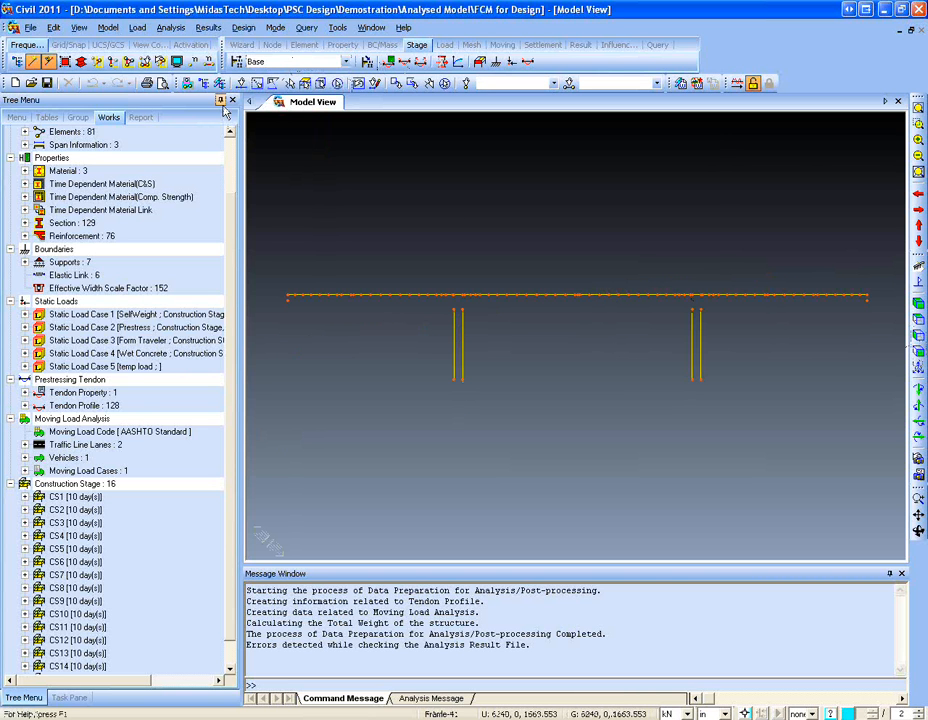
left_click(170, 27)
left_click(205, 246)
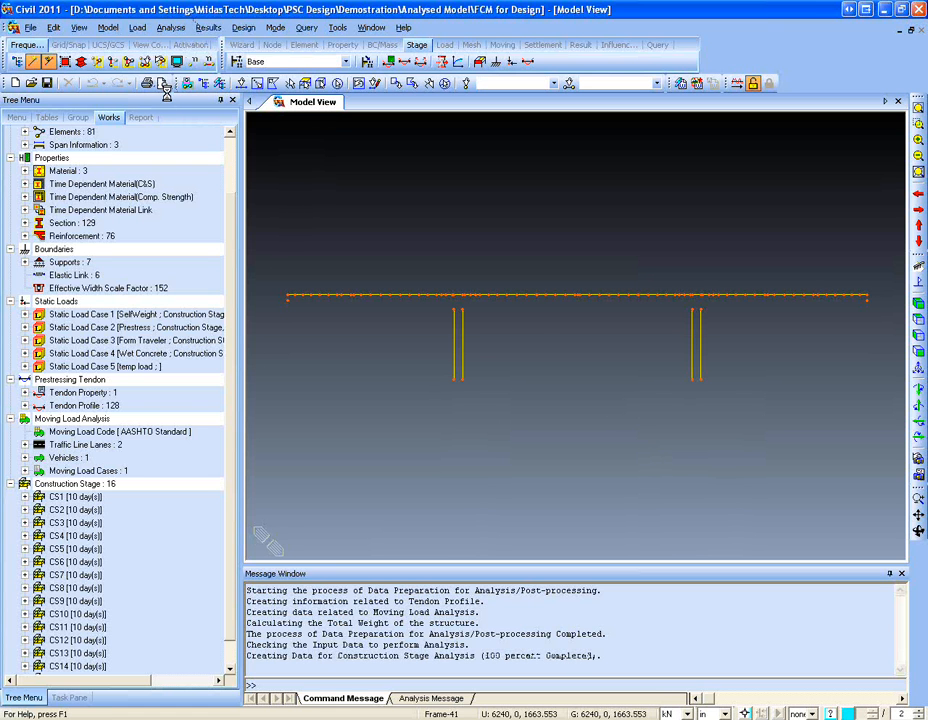
- Examine the structure groups by highlighting Pier1 and the Segment1 groups in the model, and look through the boundary and load groups
left_click(79, 118)
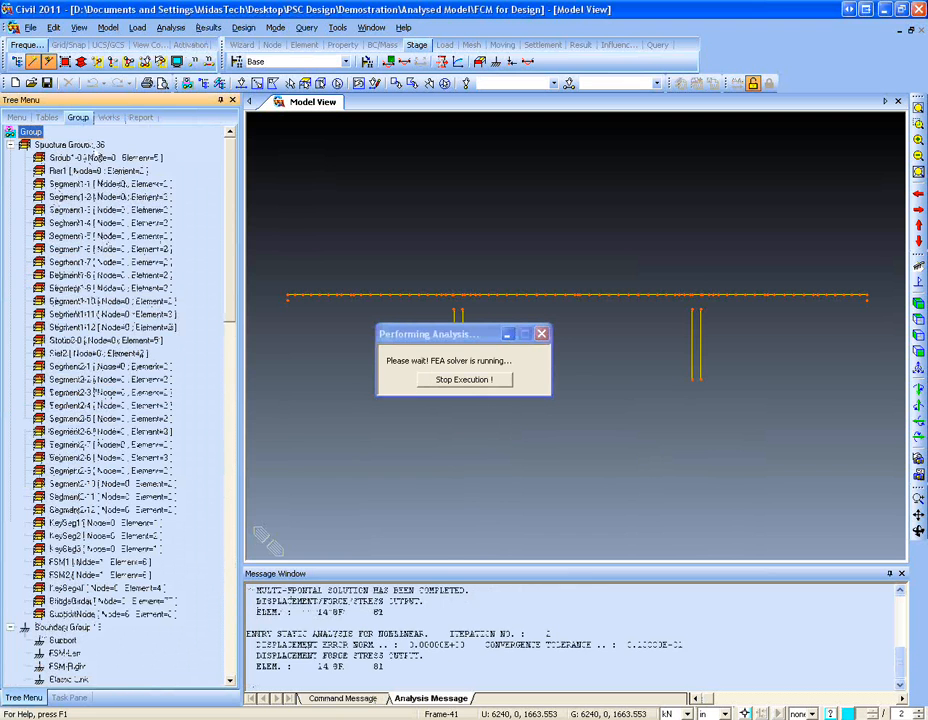
left_click_drag(418, 333, 555, 414)
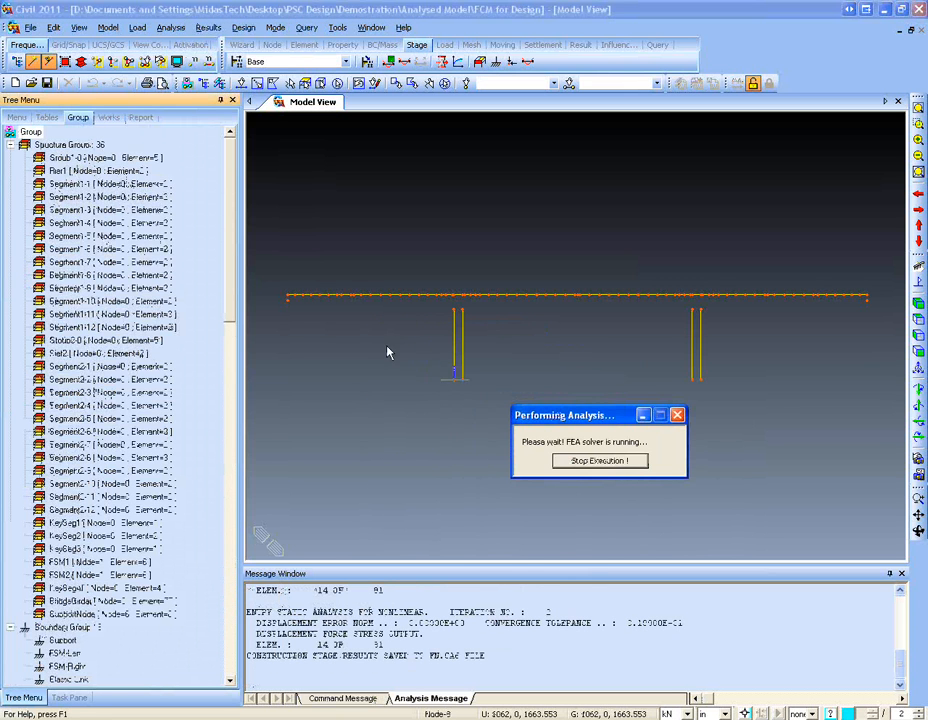
left_click(97, 172)
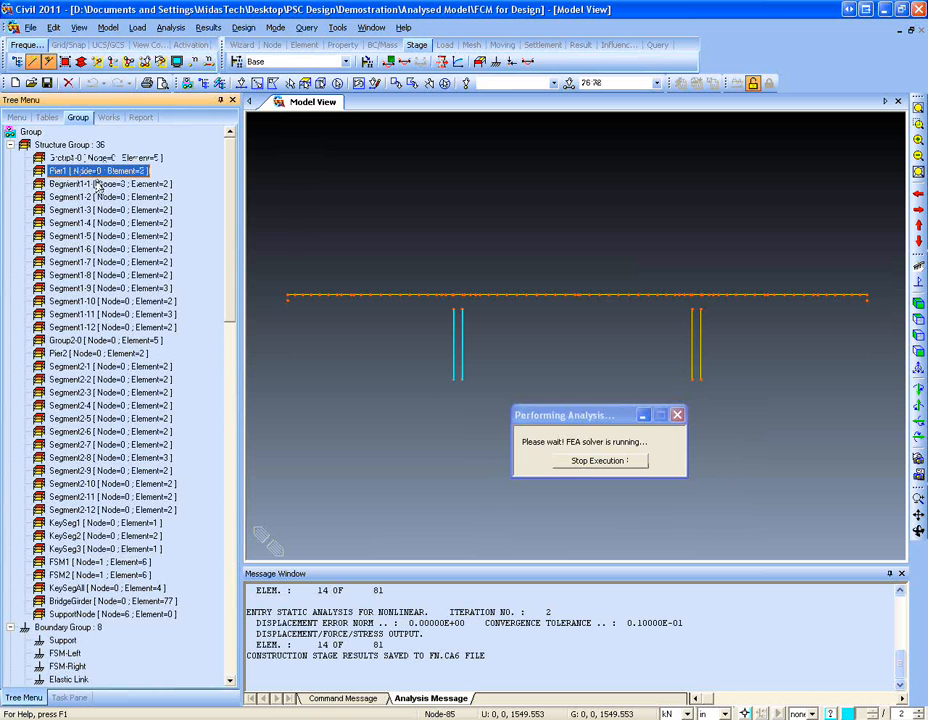
left_click(97, 184)
left_click(97, 198)
left_click(95, 211)
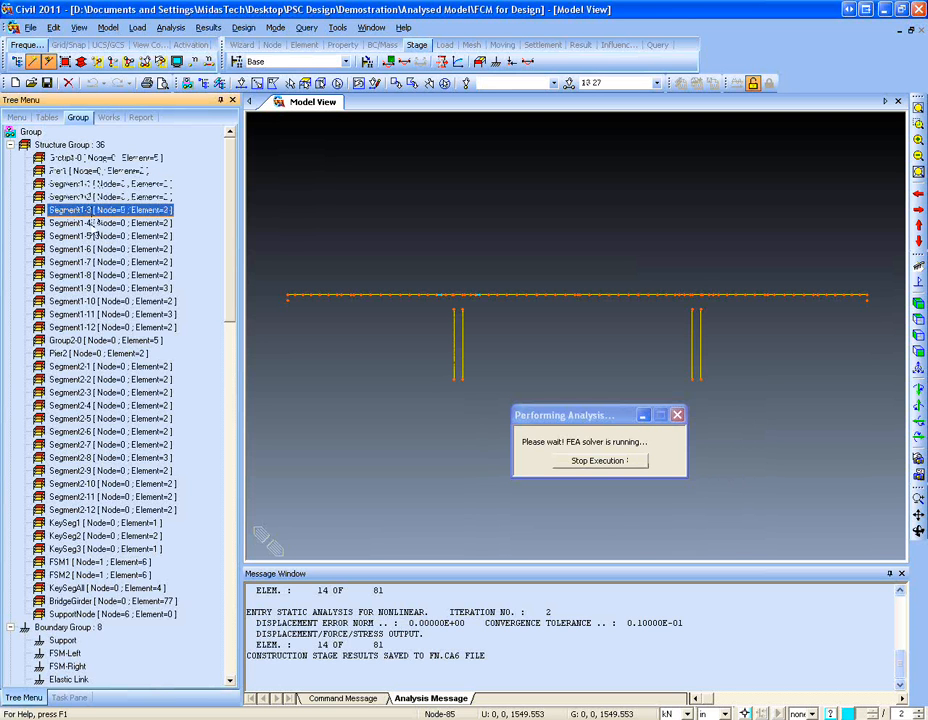
left_click(110, 237)
left_click(112, 249)
left_click(111, 262)
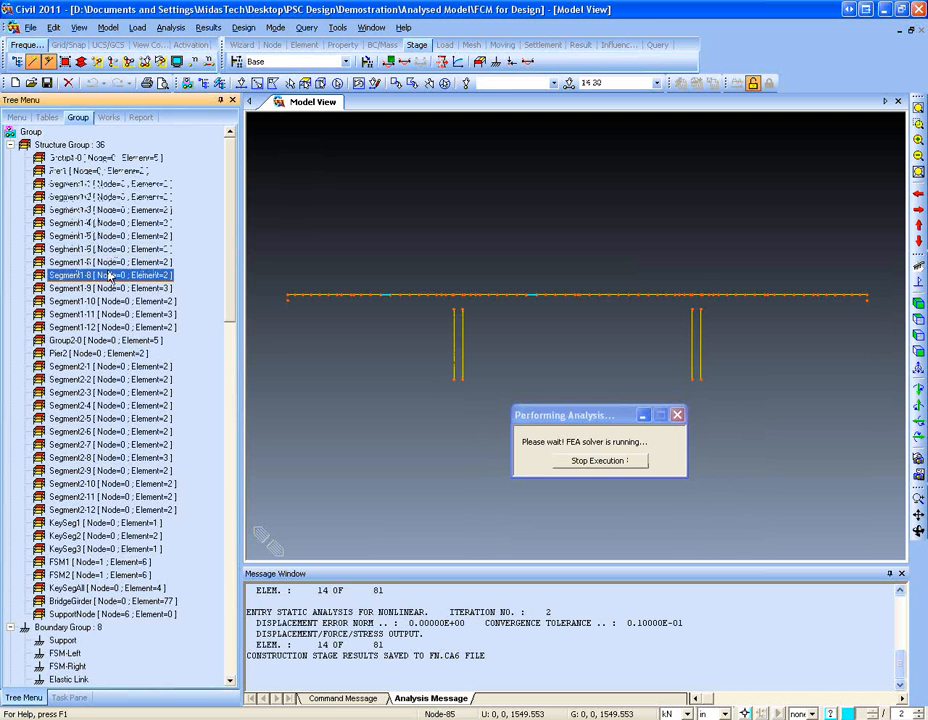
left_click(110, 275)
left_click(108, 288)
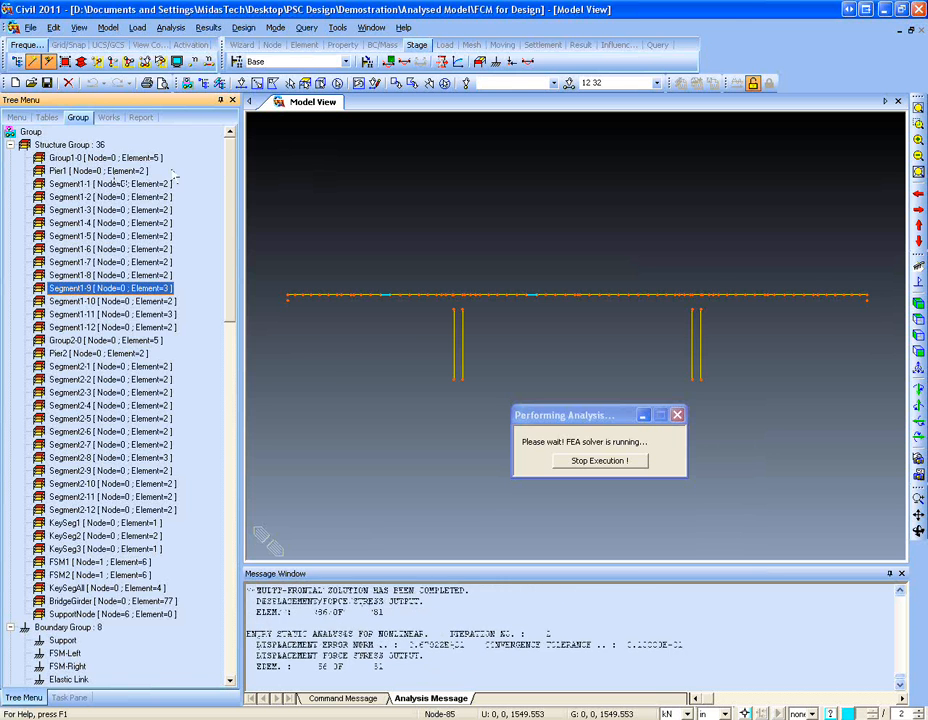
left_click_drag(229, 176, 232, 252)
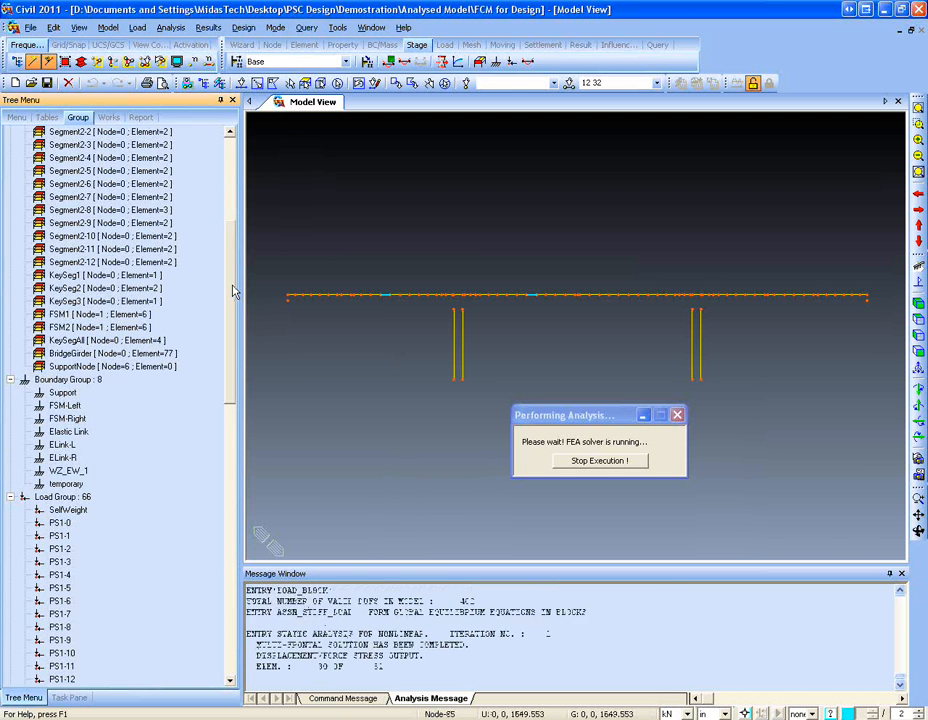
left_click_drag(234, 286, 230, 322)
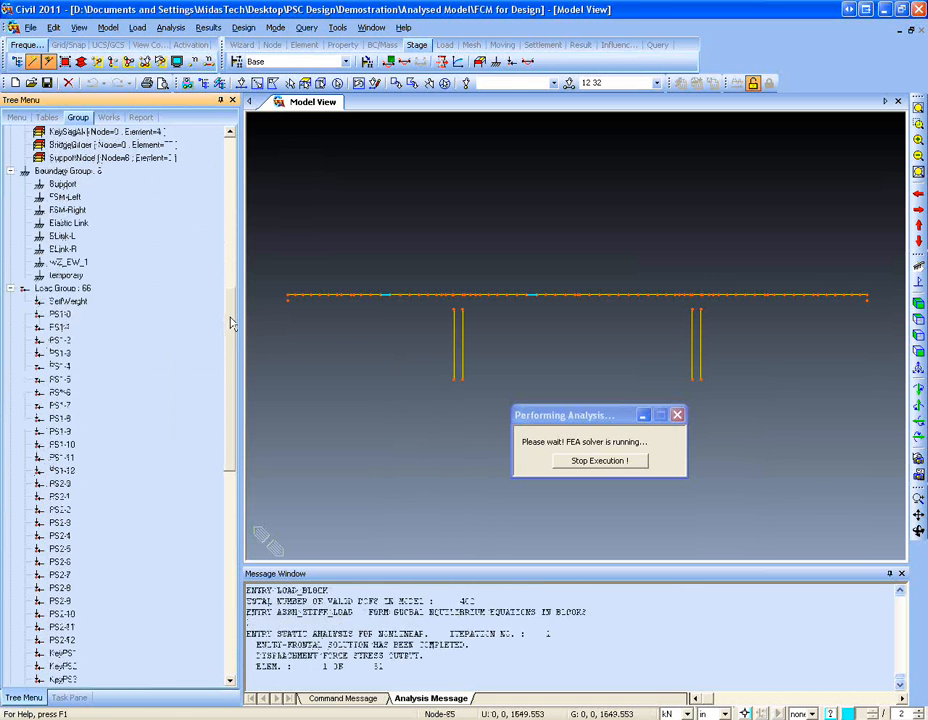
- Open the construction stage definitions and look through the stages from CS1 to CS16
left_click(234, 62)
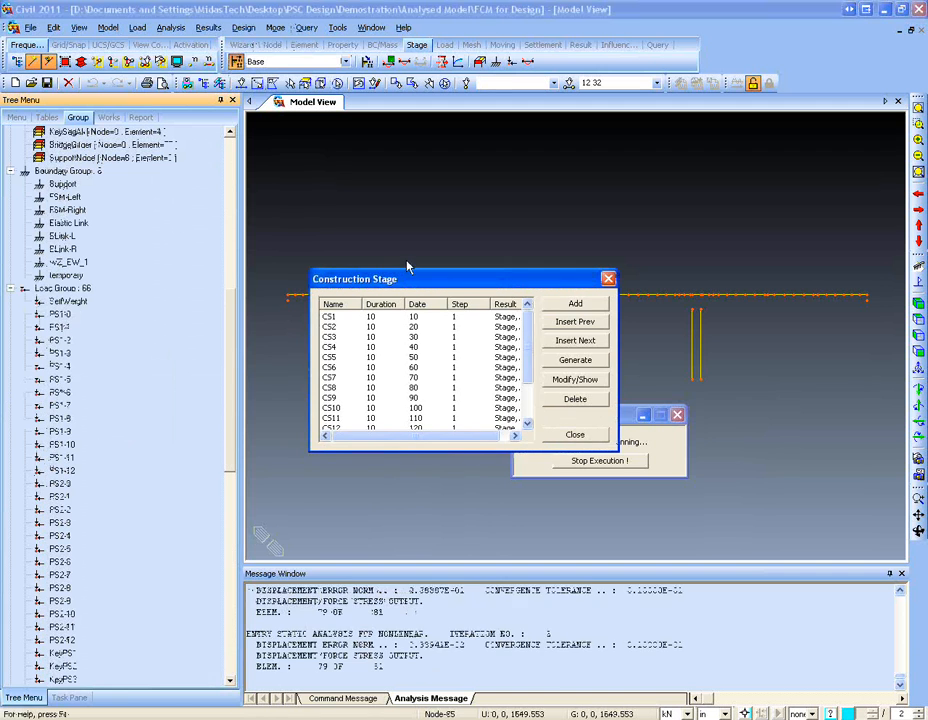
left_click_drag(464, 279, 414, 215)
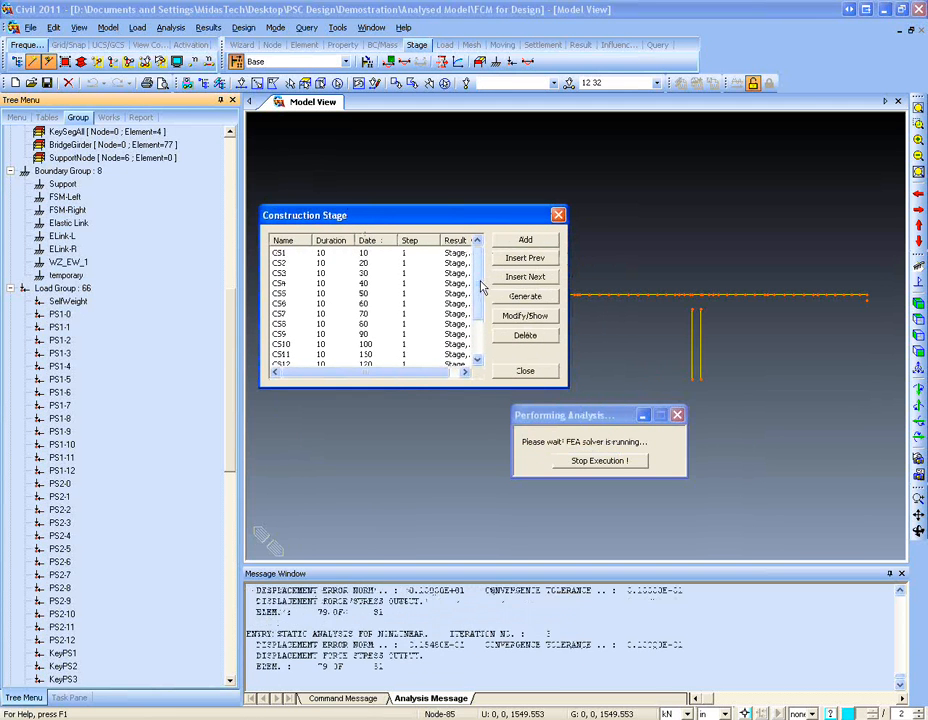
scroll(483, 288, "down", 2)
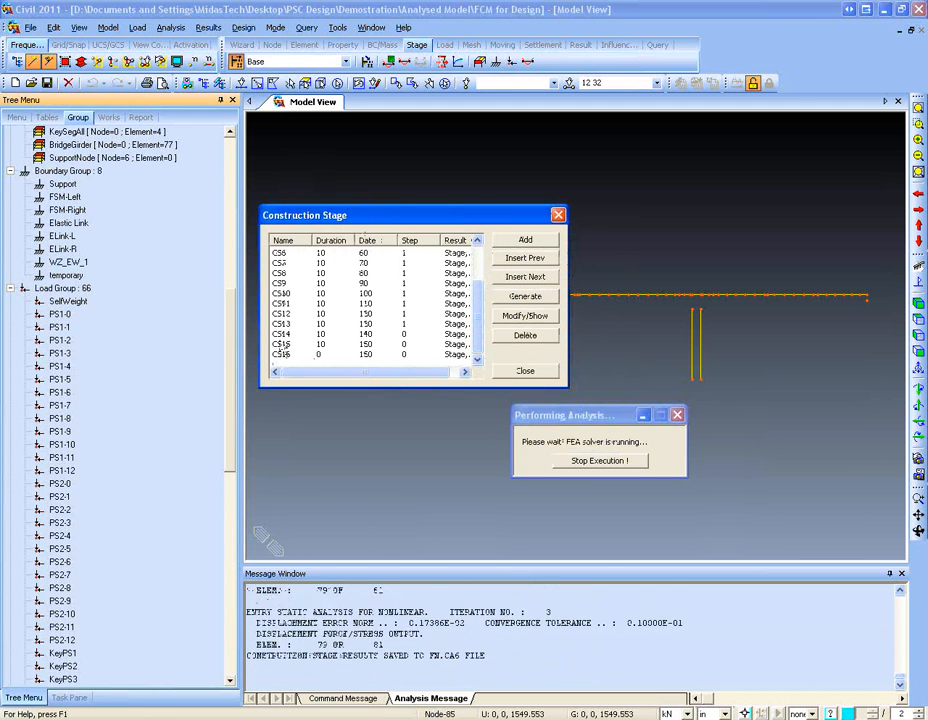
left_click_drag(475, 299, 478, 247)
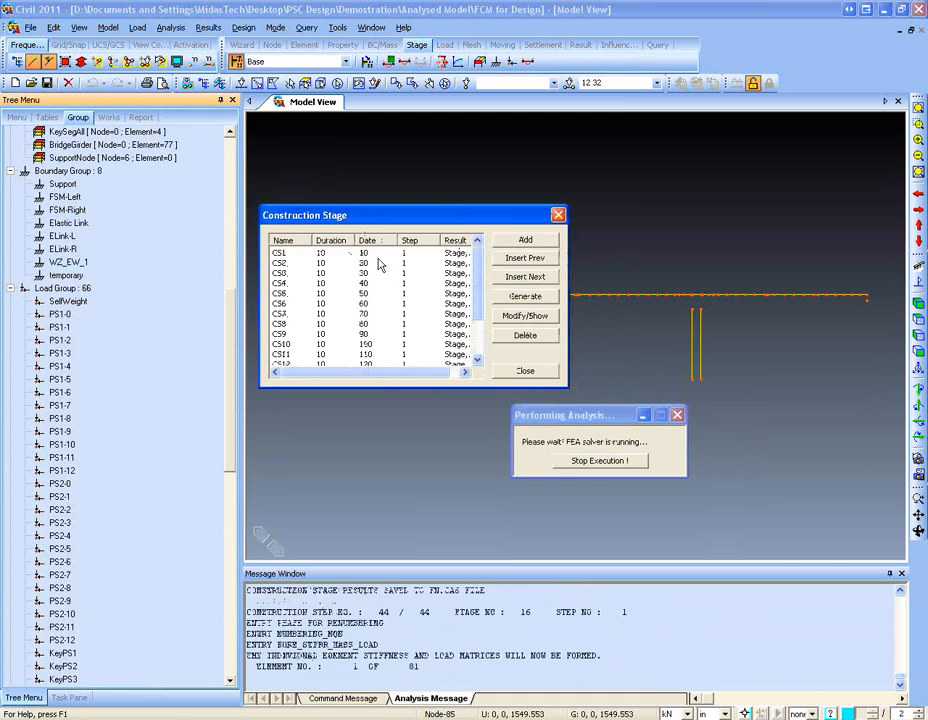
- Review the element, boundary and load group activation and deactivation of stage CS2, then close the construction stage definitions
double_click(378, 264)
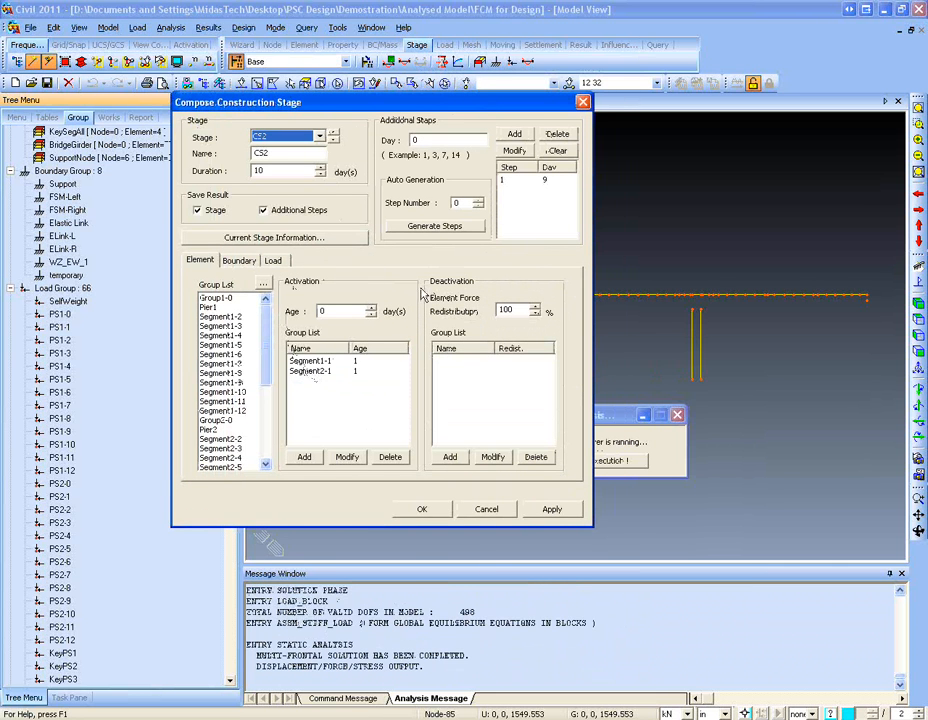
left_click(236, 262)
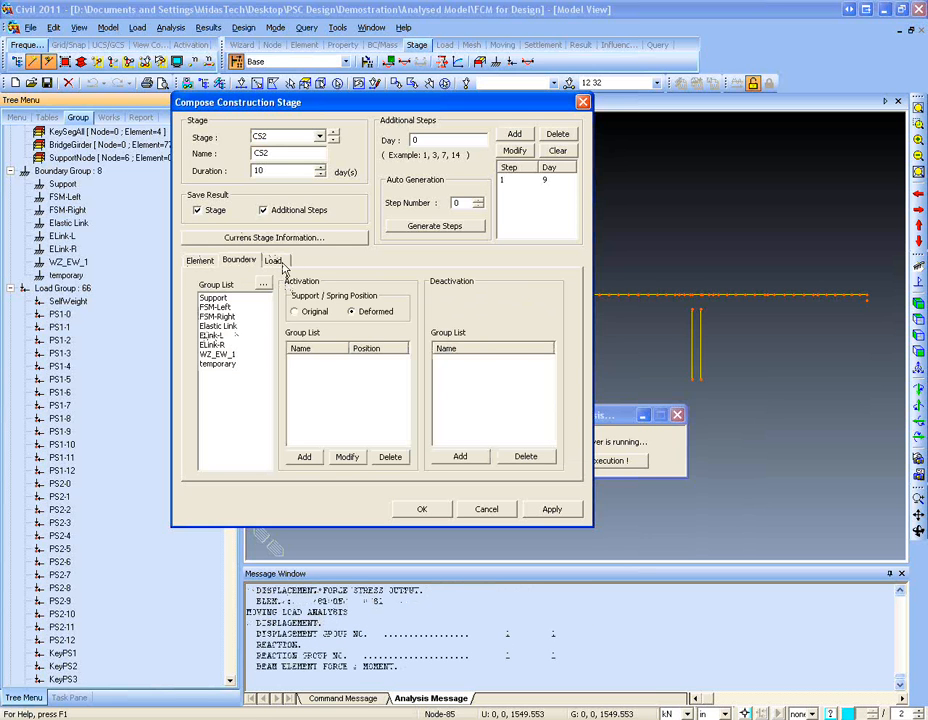
left_click(272, 260)
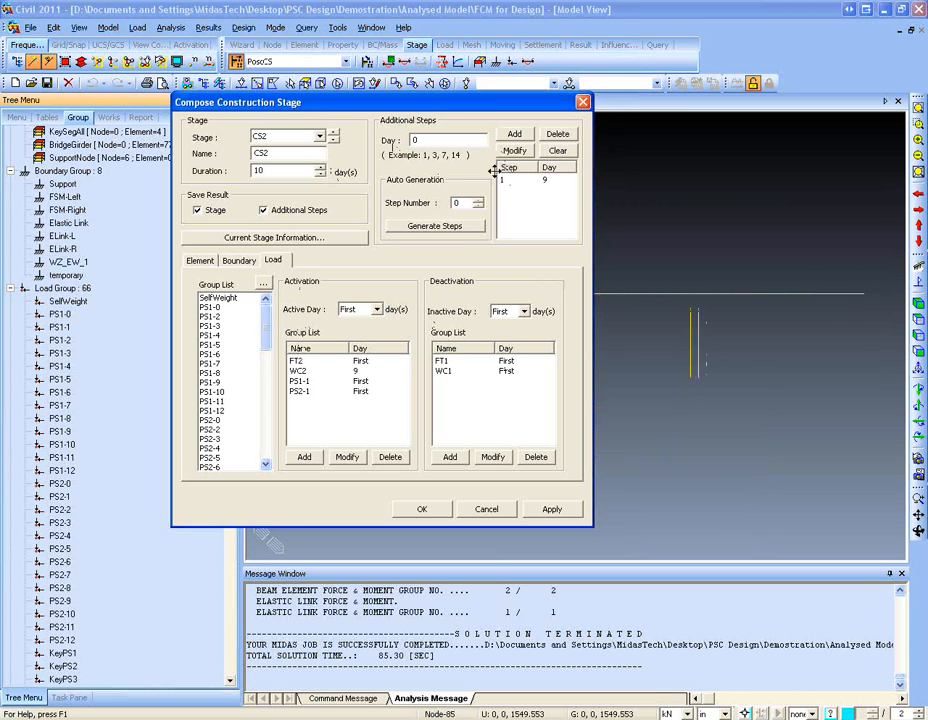
left_click(583, 102)
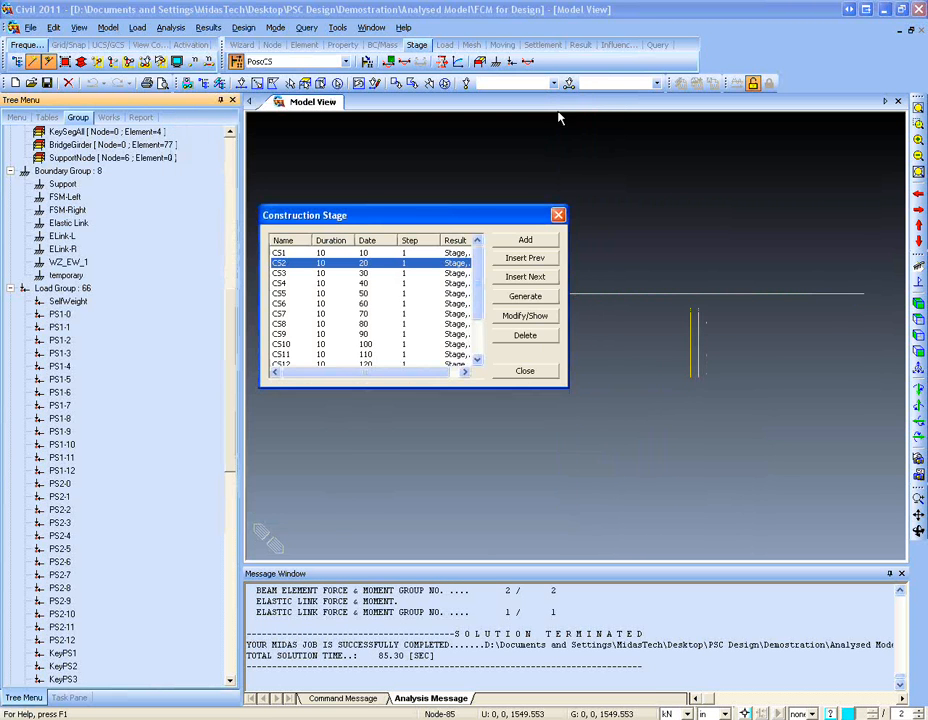
left_click(557, 214)
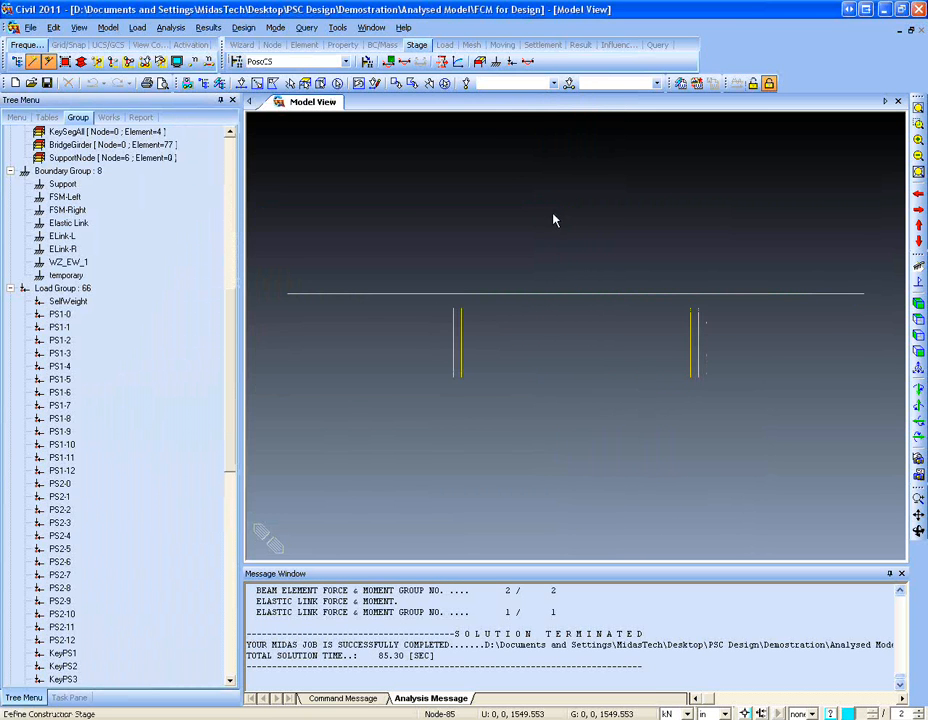
- Display the bridge with its solid section shapes in isometric view and set the current construction stage to CS1
left_click(64, 60)
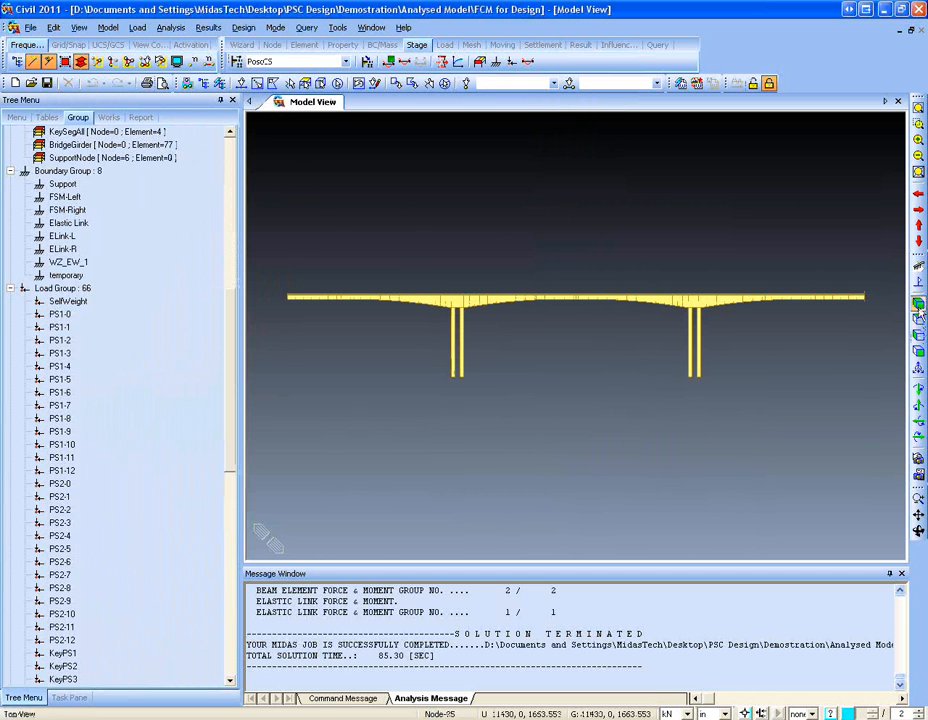
left_click(919, 322)
left_click(312, 64)
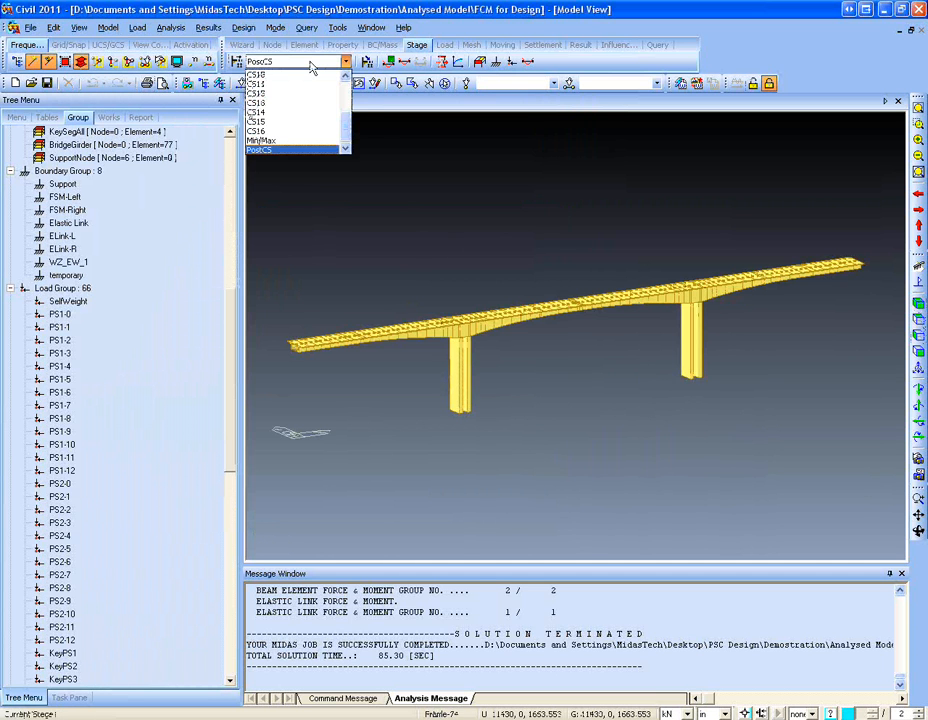
scroll(312, 70, "up", 3)
left_click(316, 76)
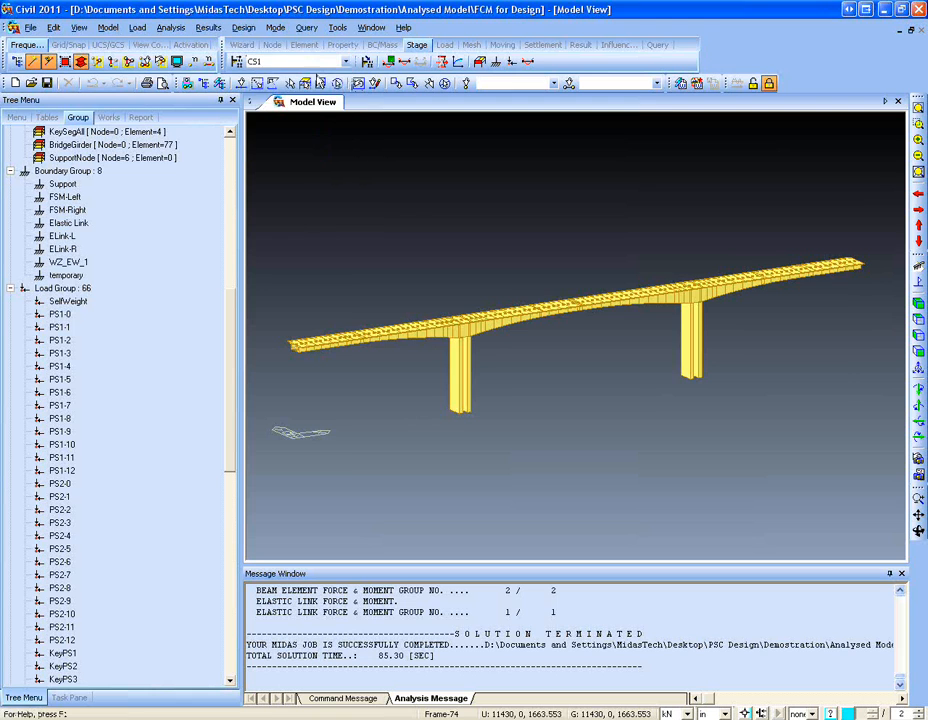
- Step the solid bridge model through the construction stages from CS1 up to PostCS to view the erection sequence
left_click(318, 63)
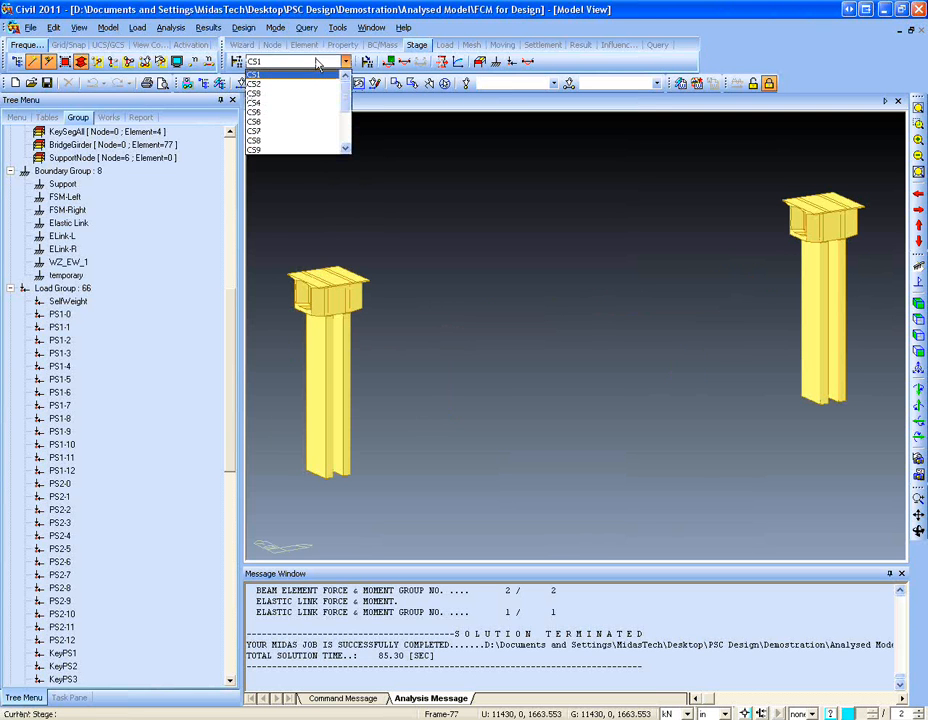
key("Down")
key("Down")
key("Down")
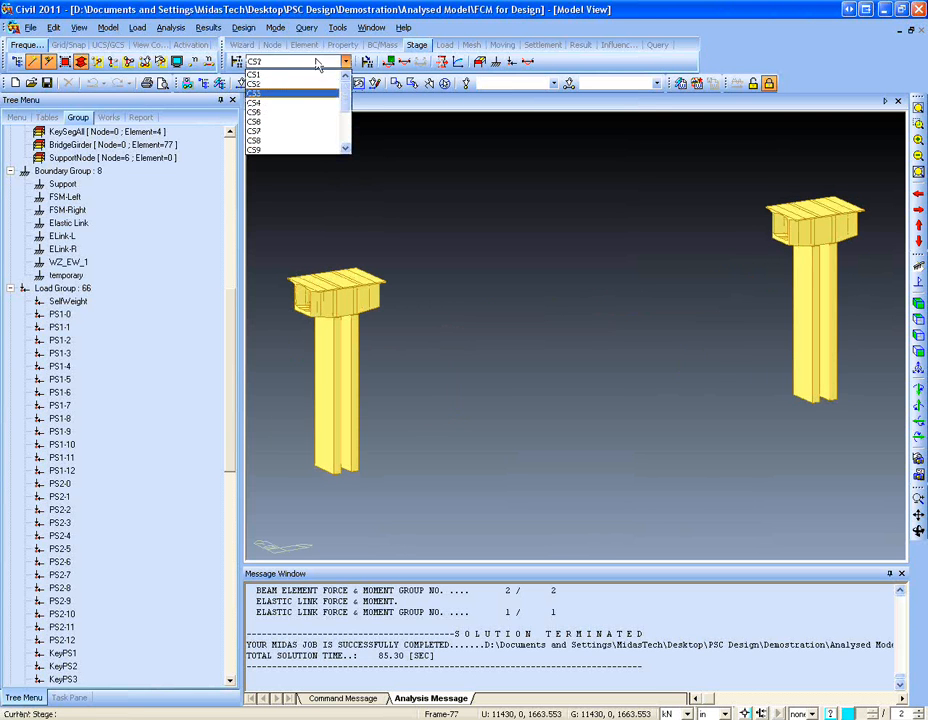
key("Down")
key("Down")
key("Down")
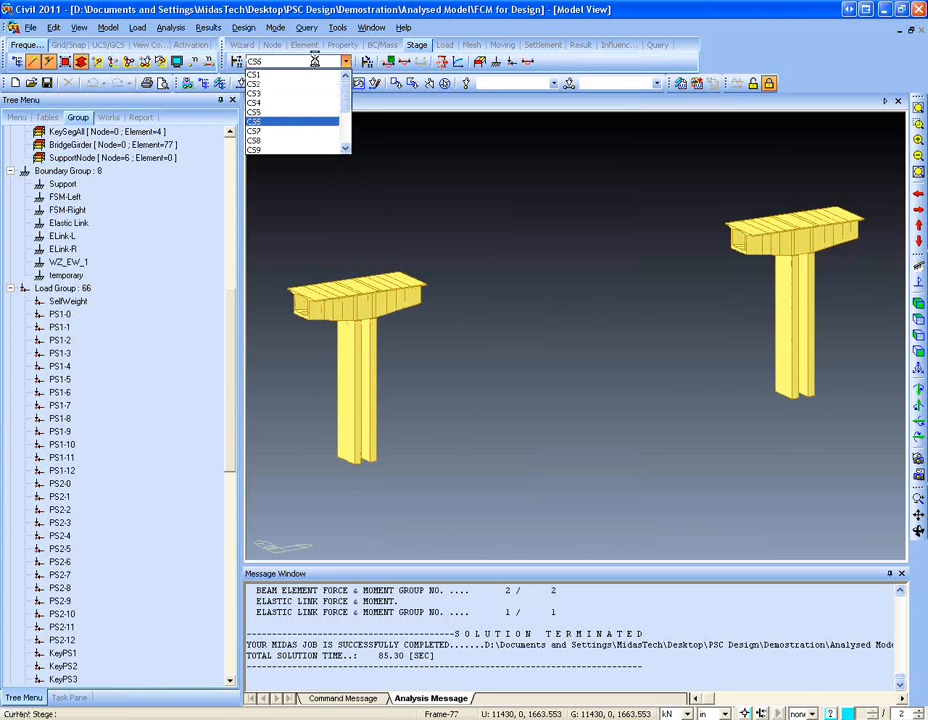
key("Down")
key("Down")
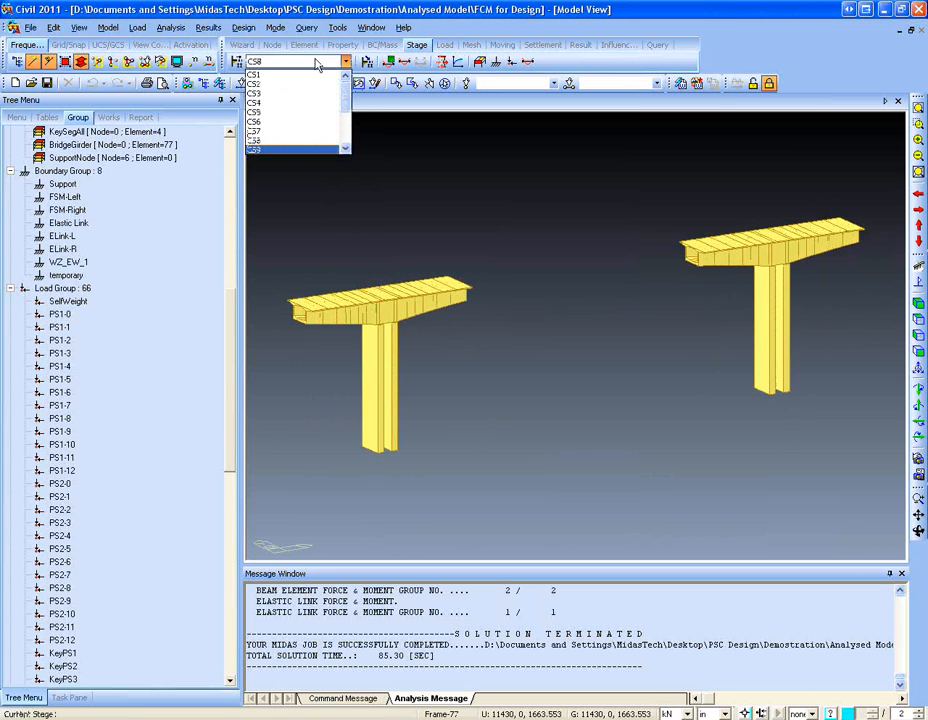
key("Down")
key("Down")
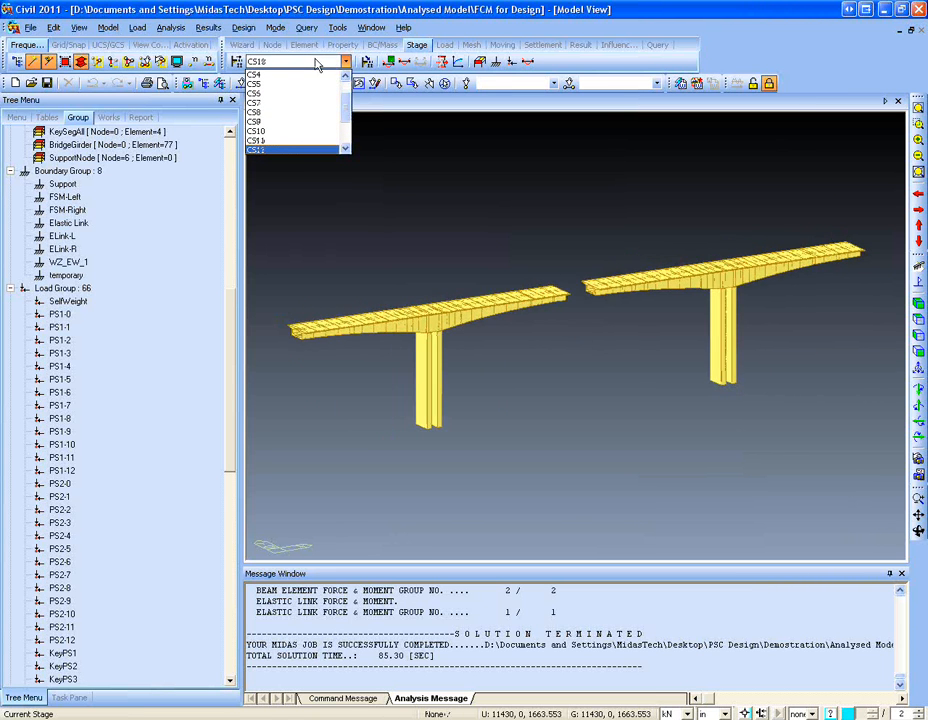
key("Down")
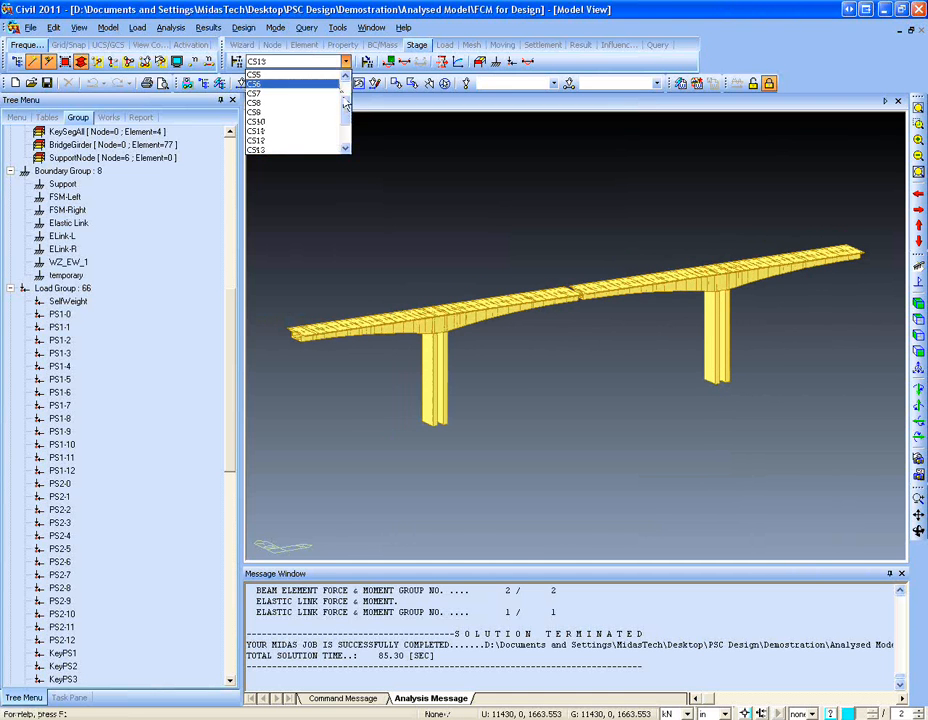
key("Down")
key("Down")
key("Down")
key("Down")
key("Down")
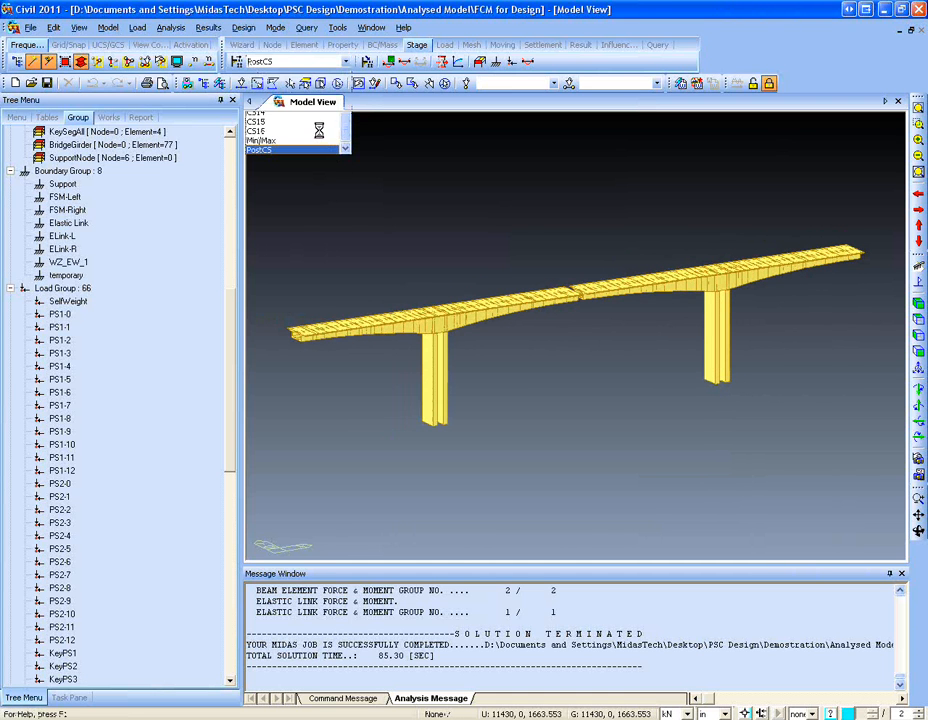
key("Return")
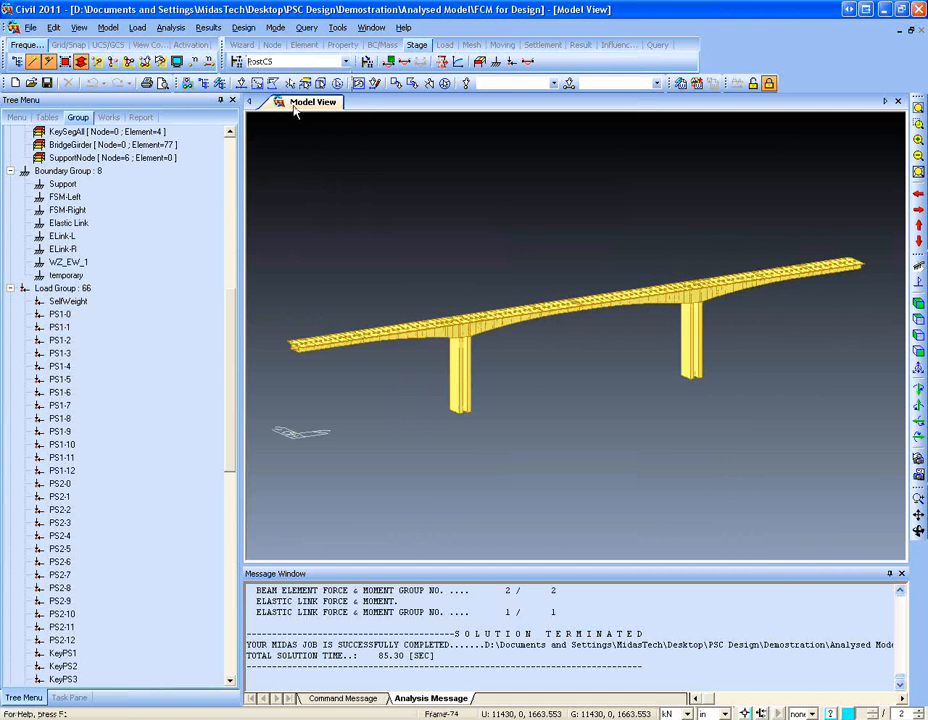
- Open the beam force diagrams, check the available load cases, and set the current construction stage to CS3
left_click(208, 27)
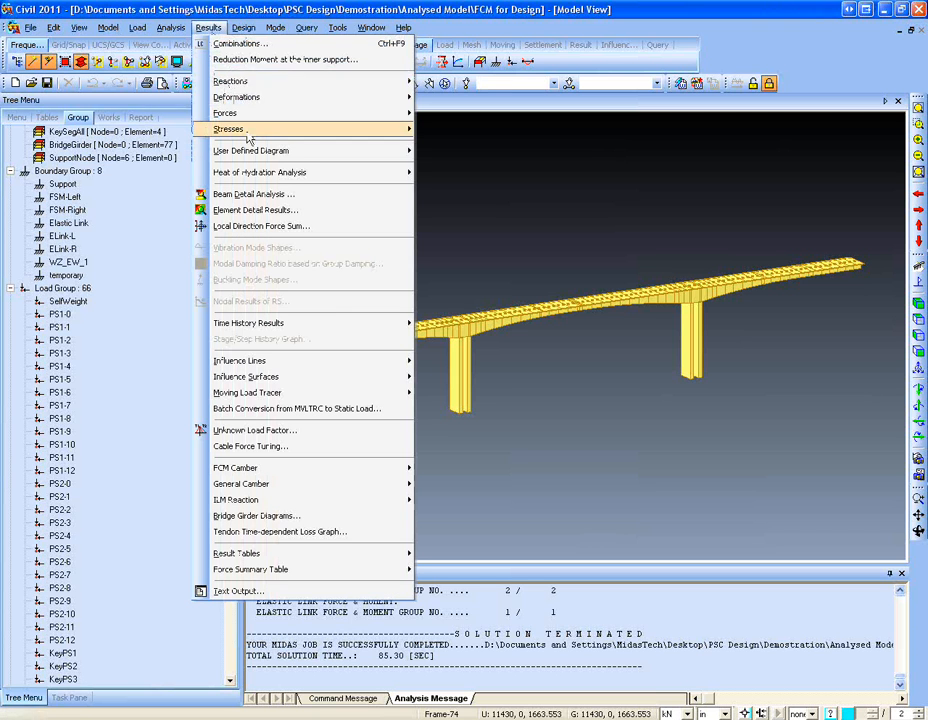
mouse_move(253, 104)
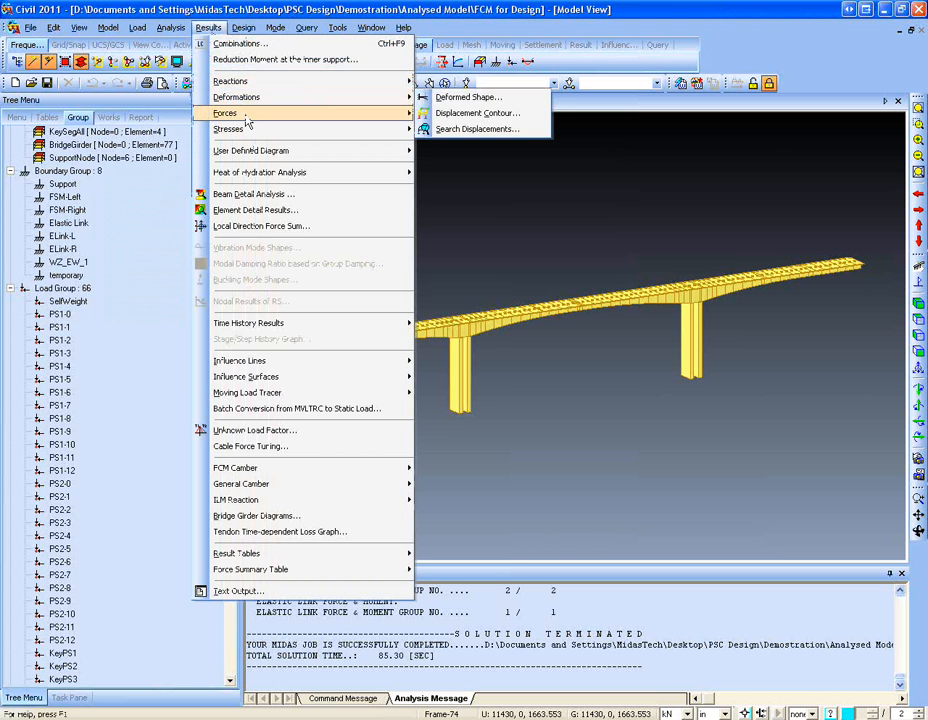
left_click(473, 150)
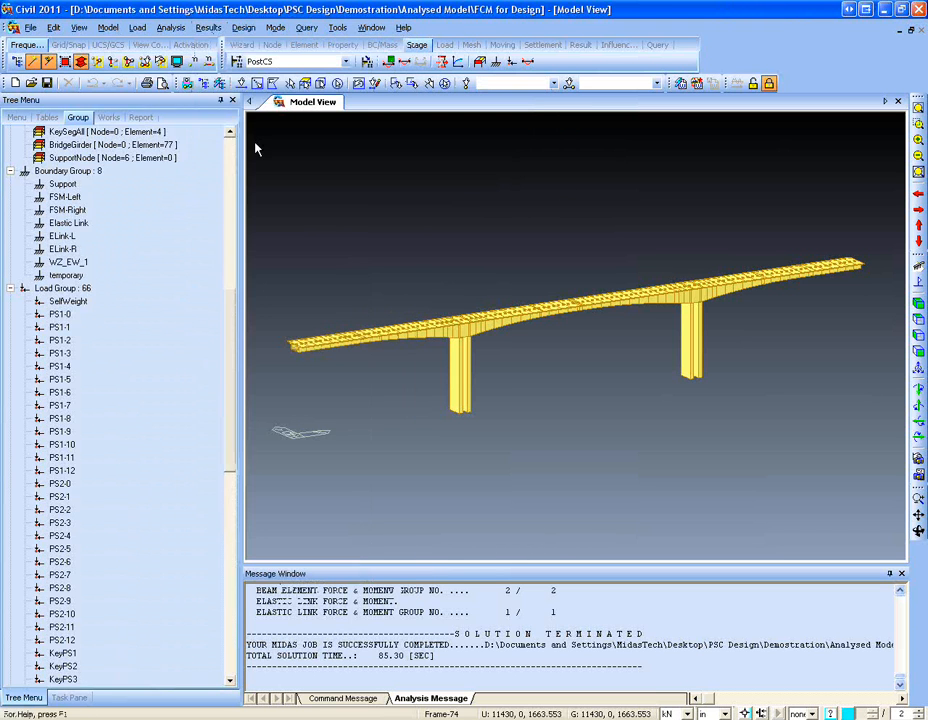
left_click(78, 177)
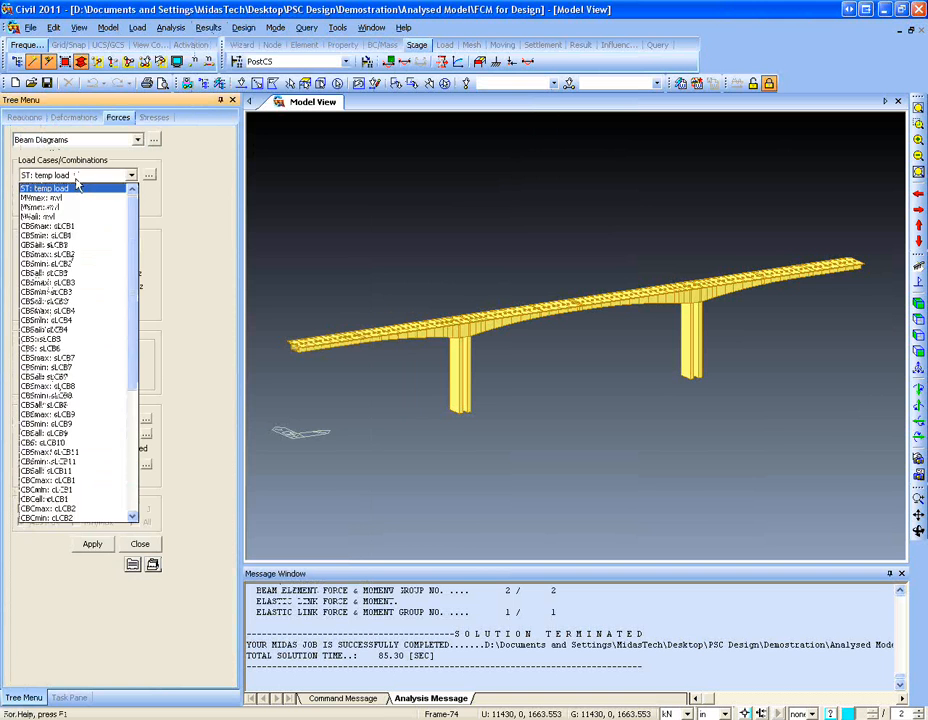
left_click(77, 188)
left_click(77, 175)
left_click(77, 188)
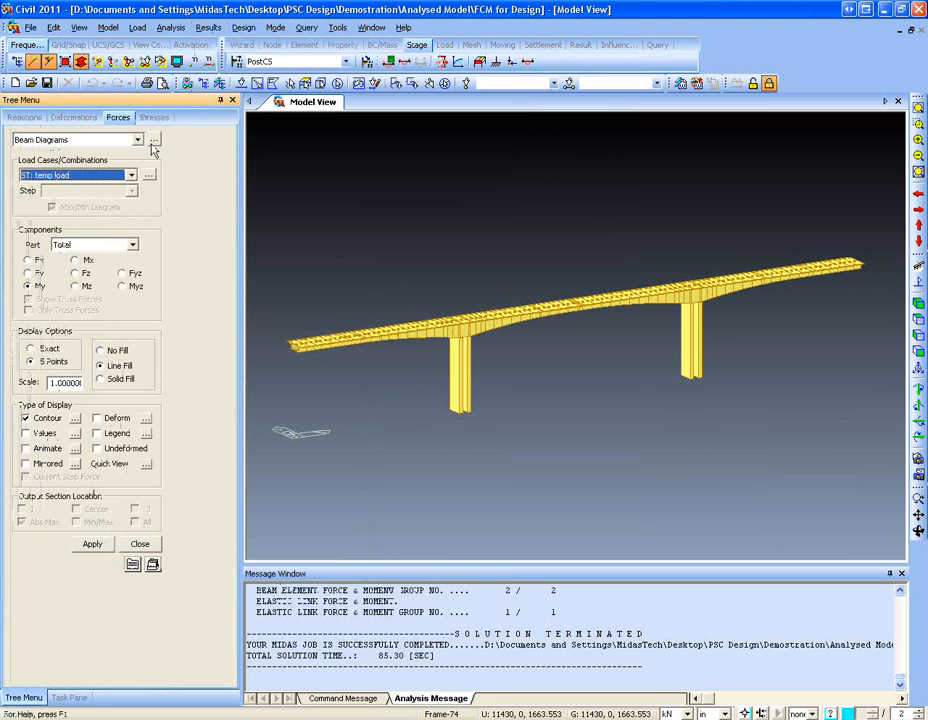
left_click(296, 65)
left_click(290, 97)
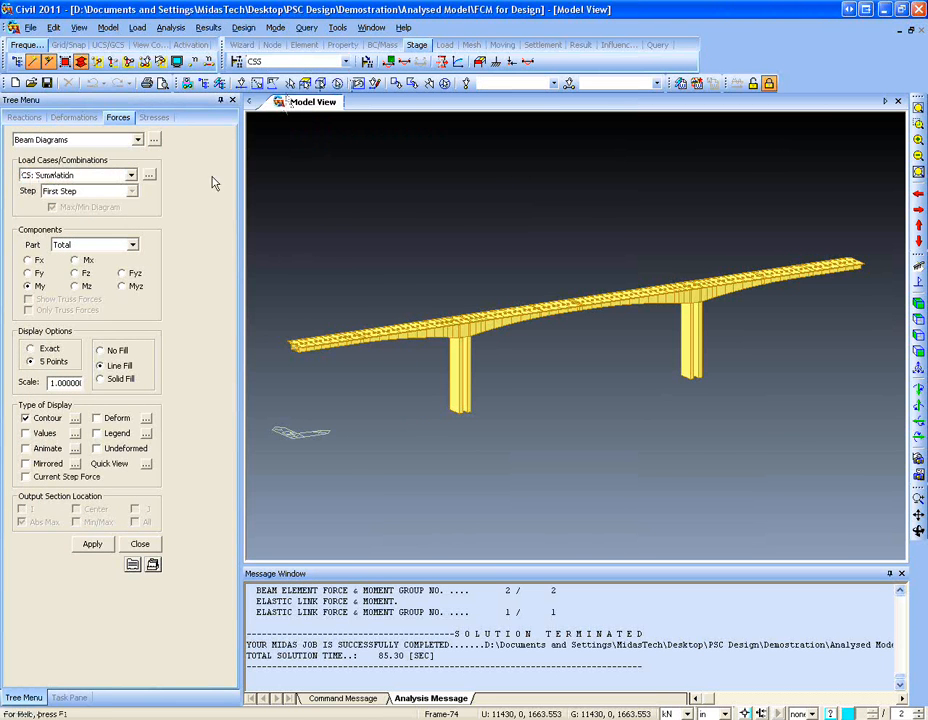
- Display the My beam diagram for the CS: Dead Load case with contour and legend
left_click(100, 176)
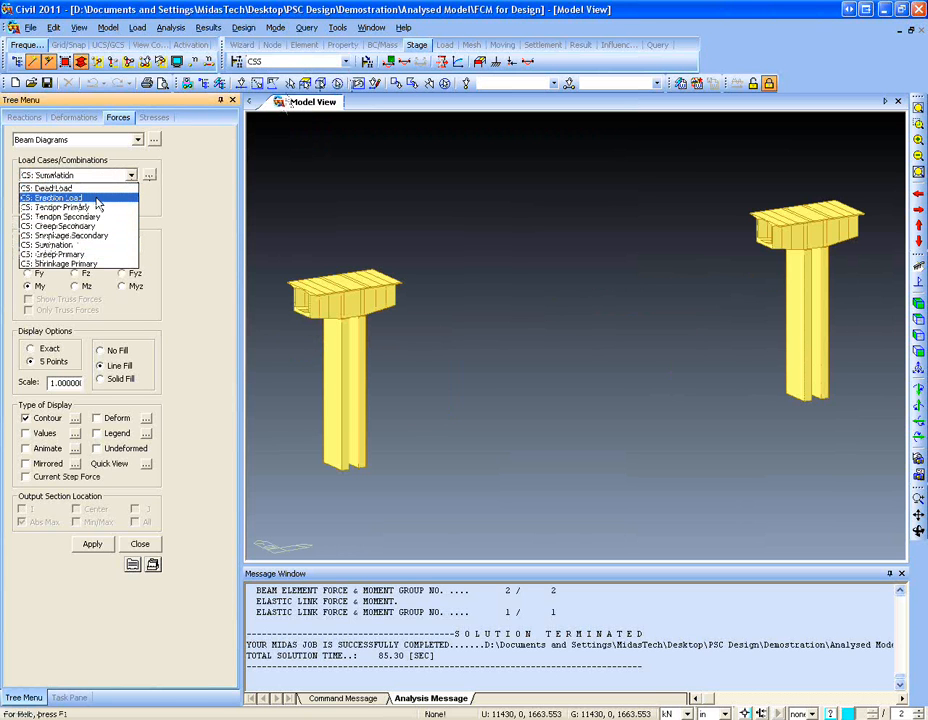
left_click(111, 187)
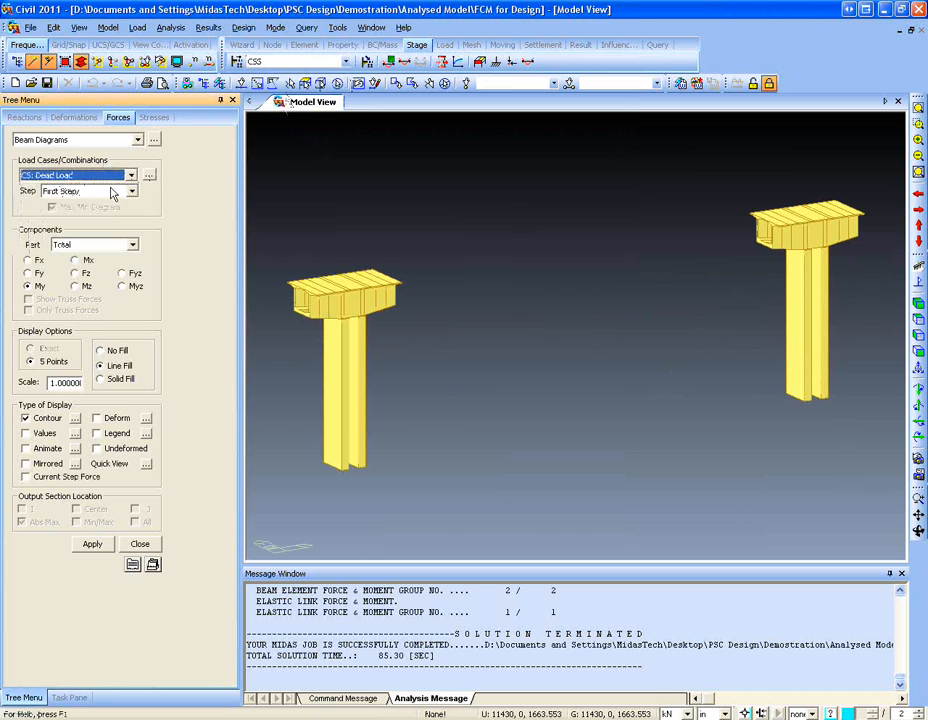
left_click(93, 545)
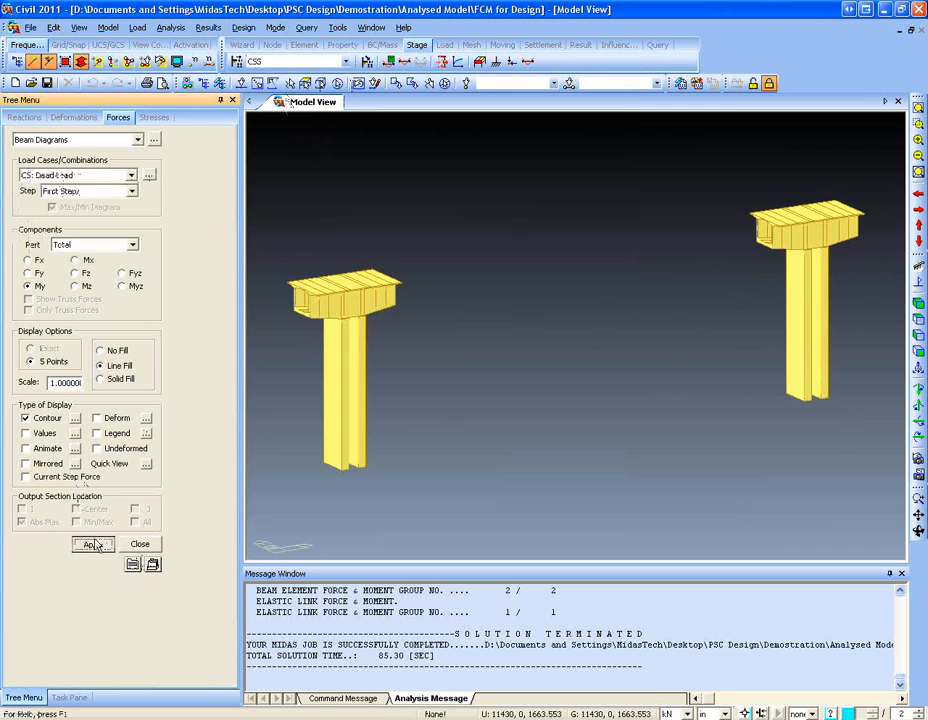
left_click(96, 433)
left_click(92, 544)
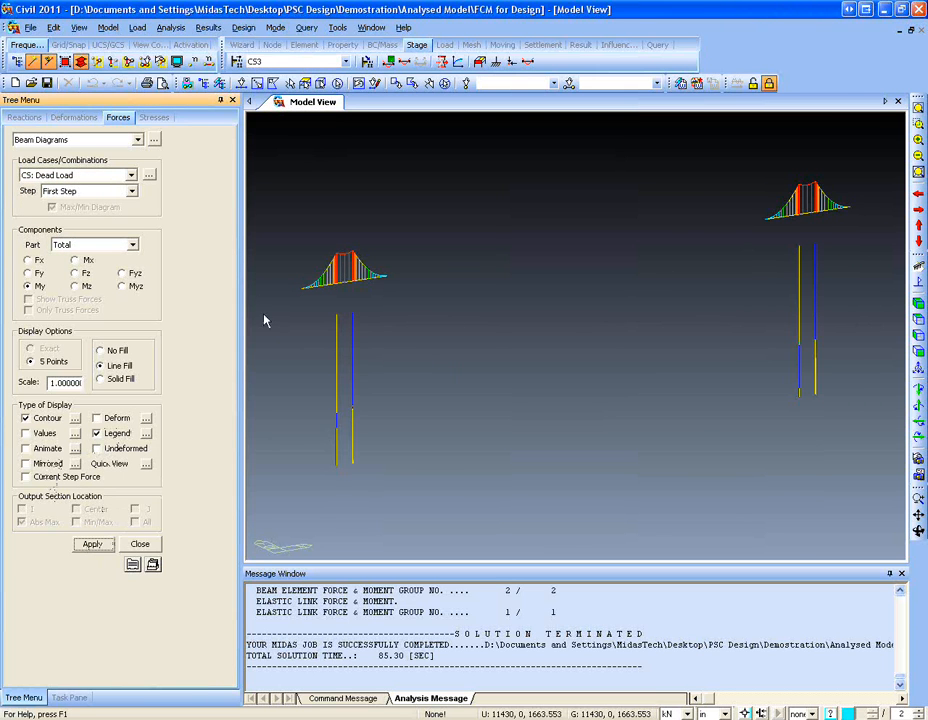
- Step the dead load moment diagram through the construction stages from CS3 to CS9
left_click(314, 62)
key("Down")
key("Down")
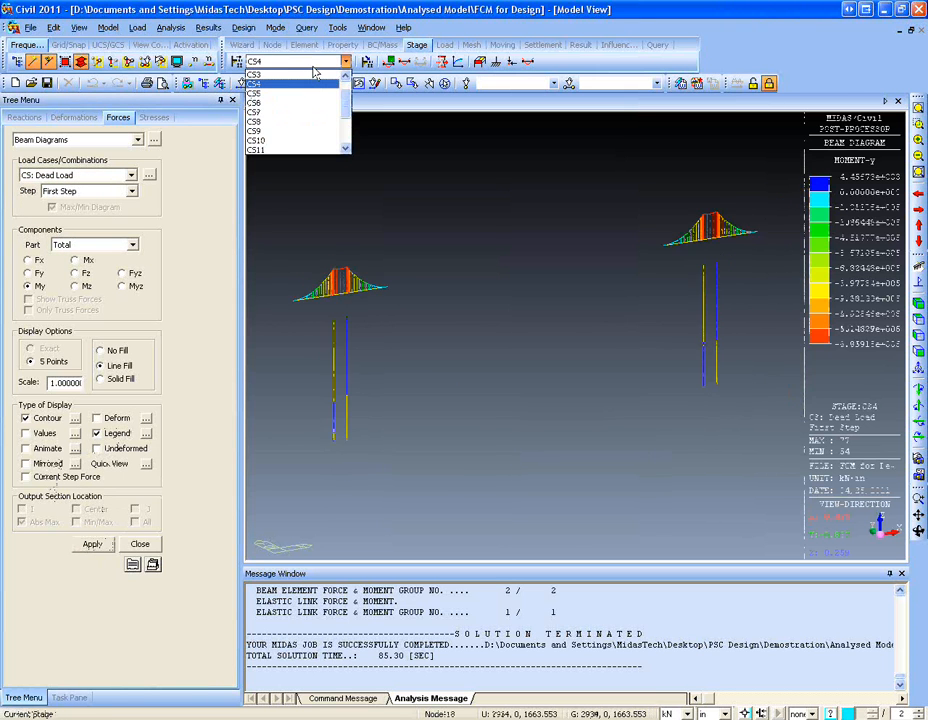
key("Down")
key("Down")
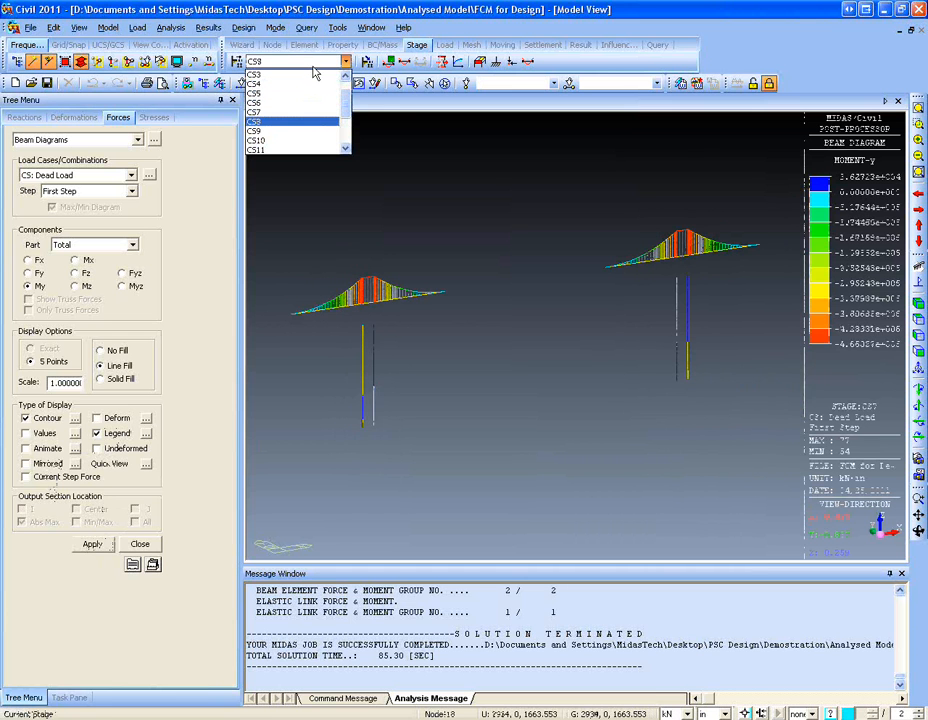
key("Down")
key("Down")
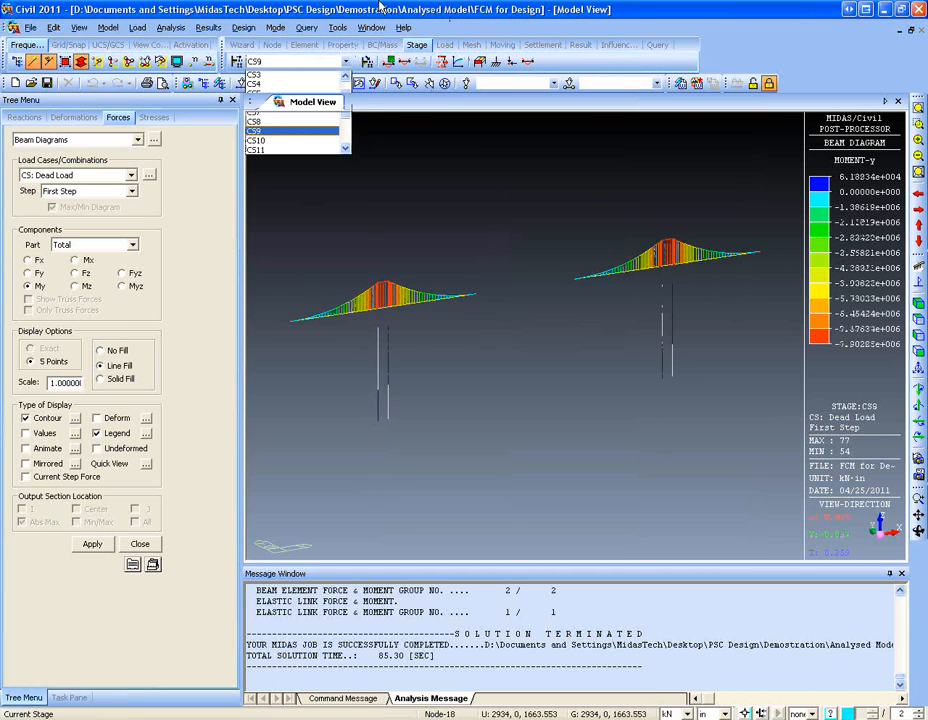
- Display the PSC beam stress diagram of Sig-xx(Axial) at Position 1 for the CS: Dead Load case
left_click(208, 27)
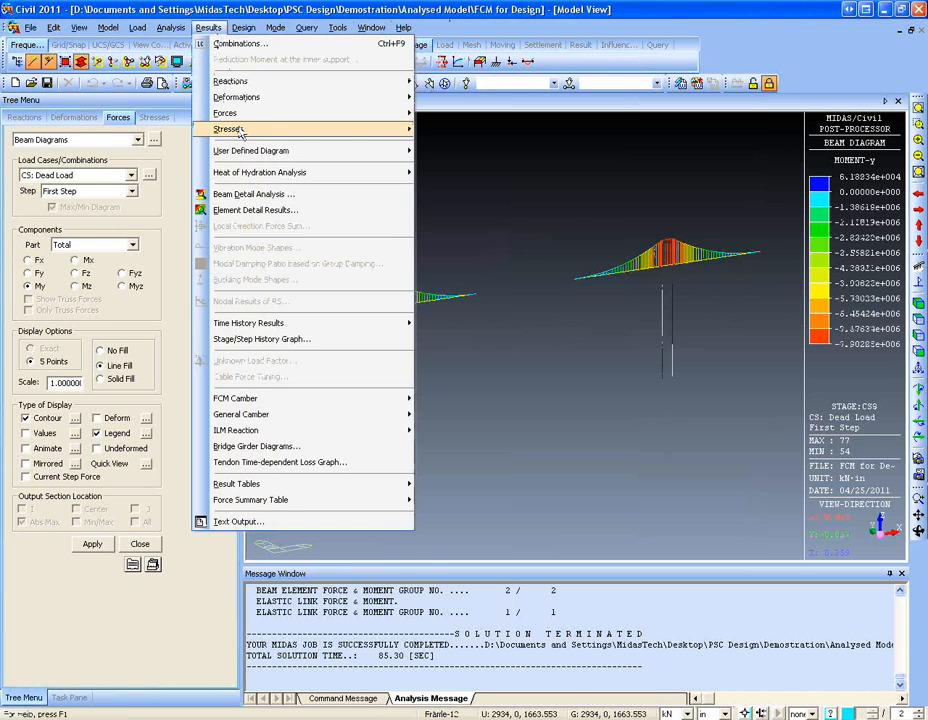
mouse_move(228, 127)
left_click(586, 178)
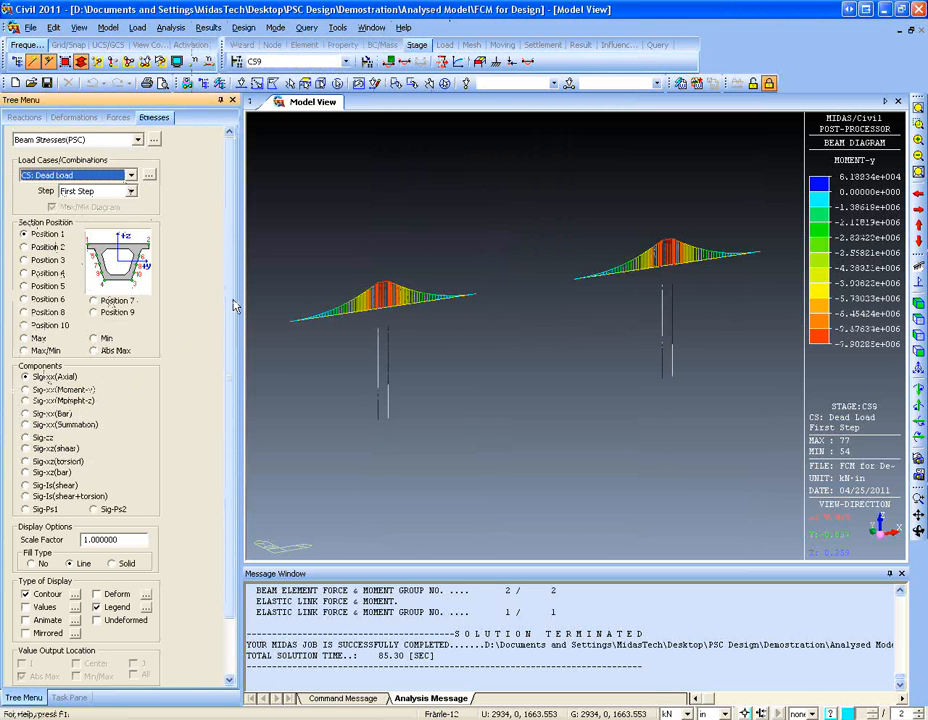
scroll(170, 222, "down", 2)
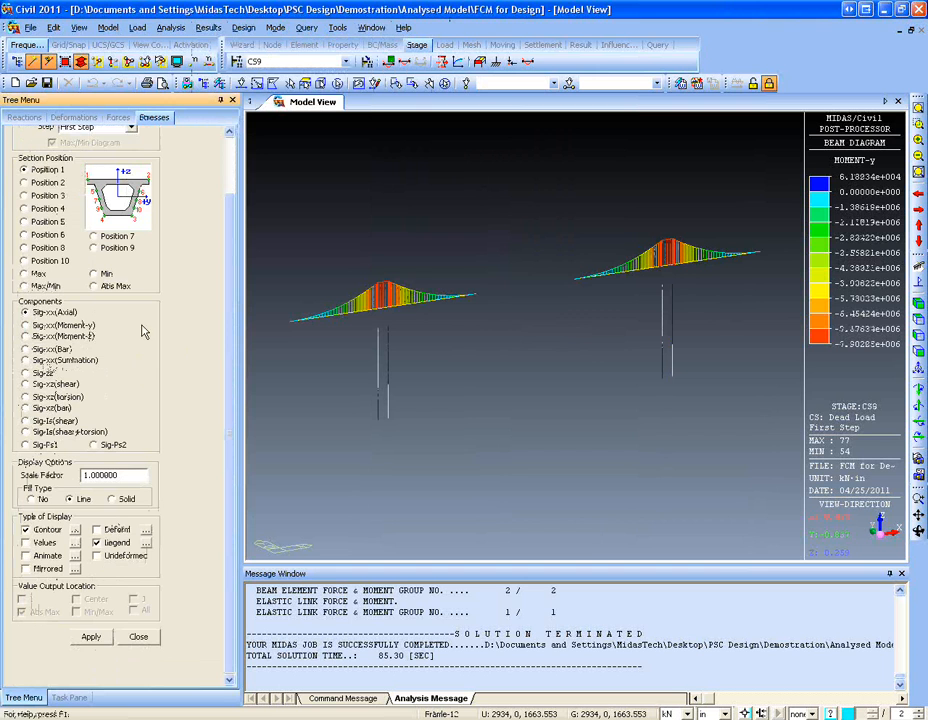
scroll(172, 304, "up", 2)
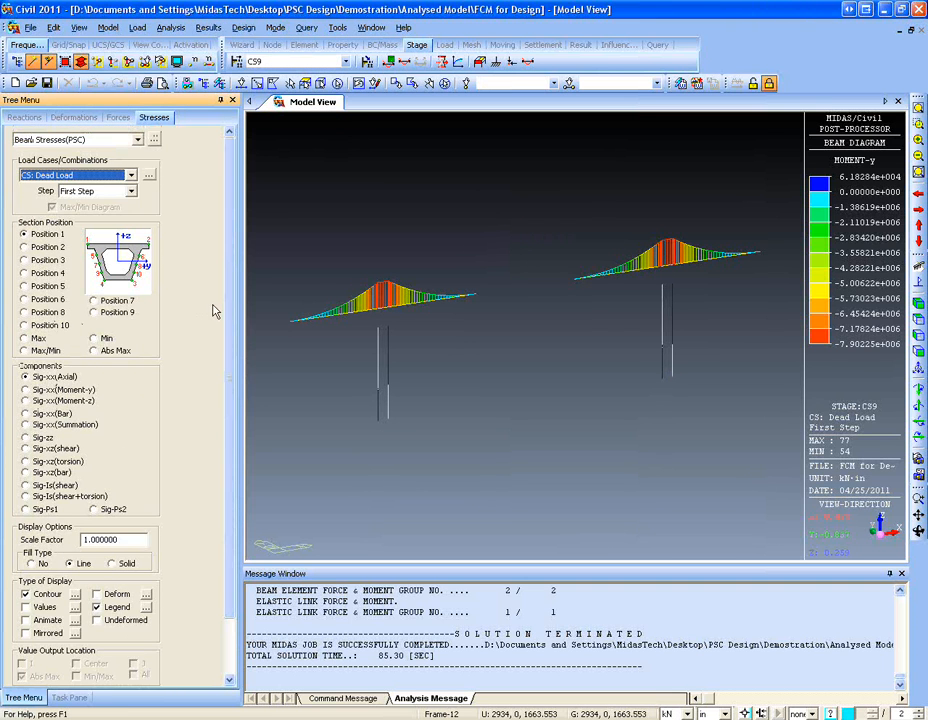
left_click(233, 418)
scroll(122, 592, "down", 2)
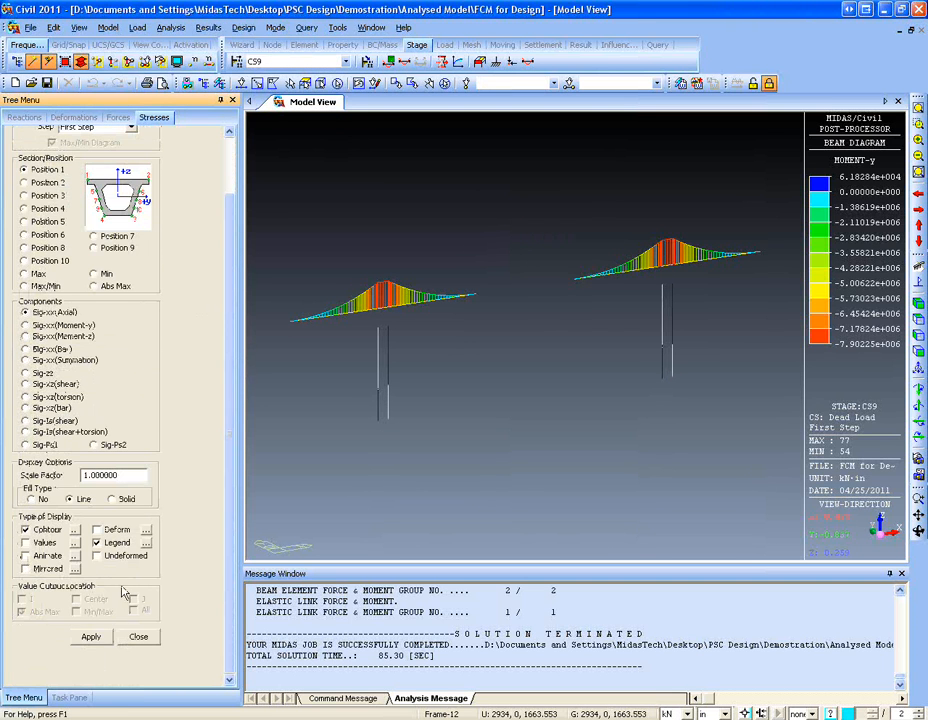
left_click(90, 637)
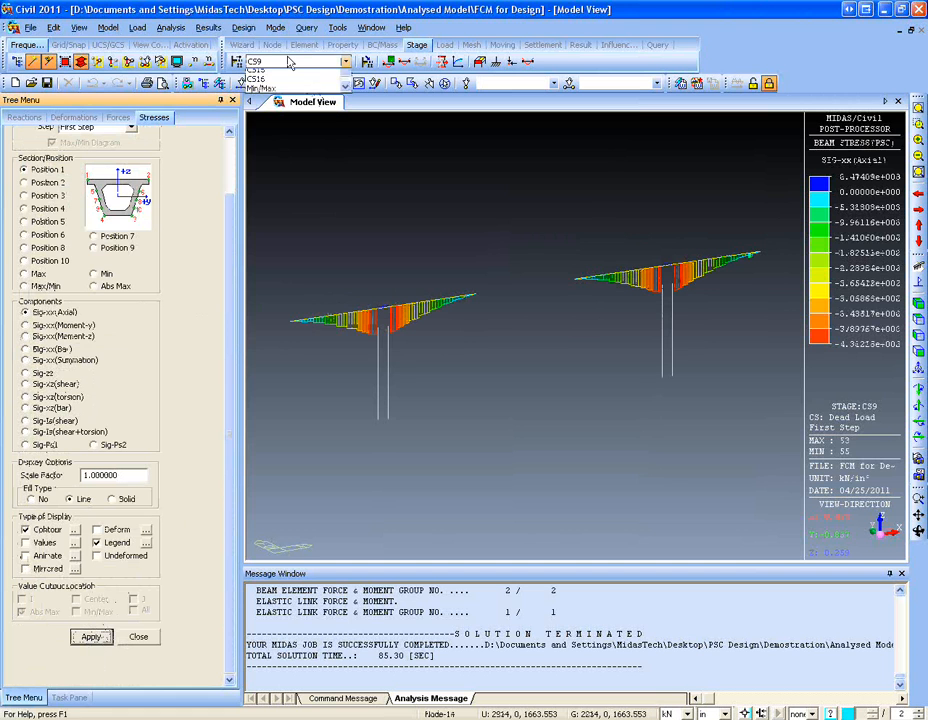
- Advance the axial stress diagram through stage CS10 to construction stage CS11
left_click(289, 62)
key("Down")
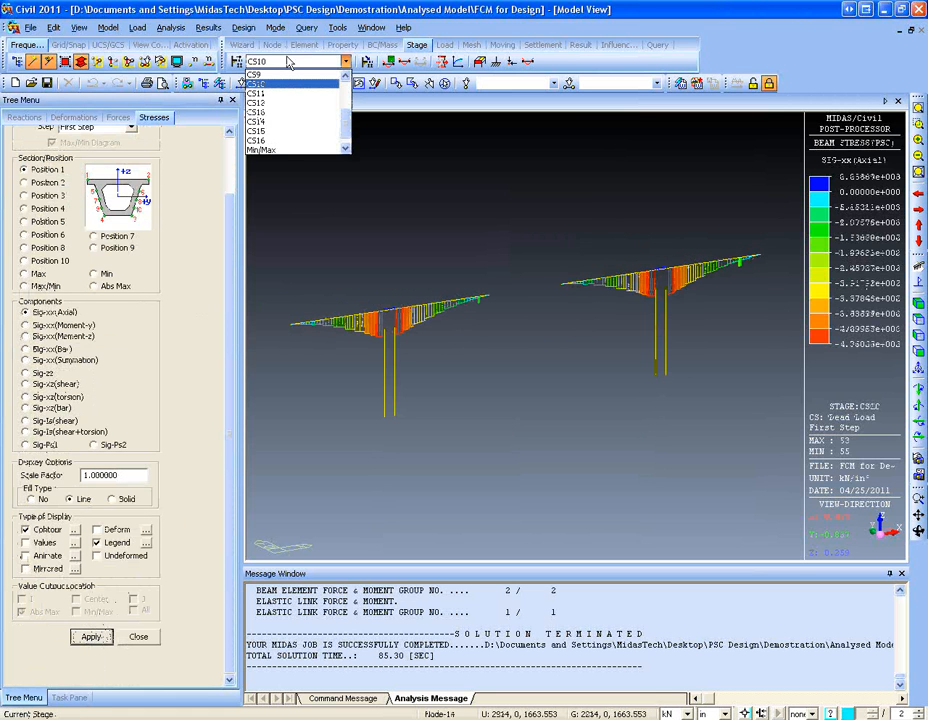
key("Down")
key("Return")
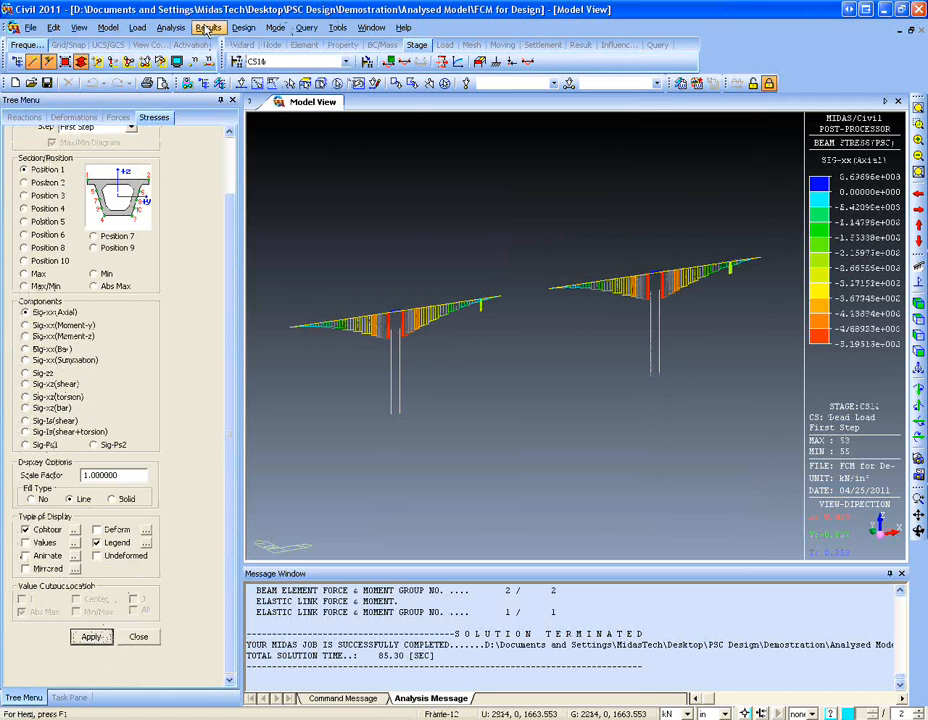
- Open the stage/step history graph settings and review the definition of the 24 My beam force function without changing it
left_click(208, 27)
left_click(208, 27)
left_click(208, 27)
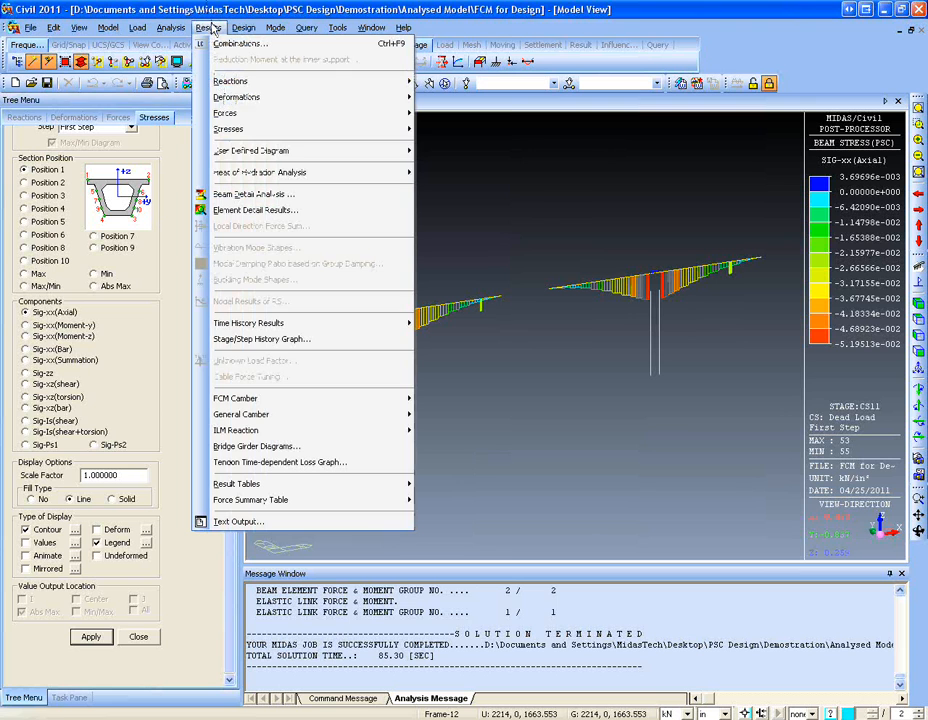
mouse_move(225, 113)
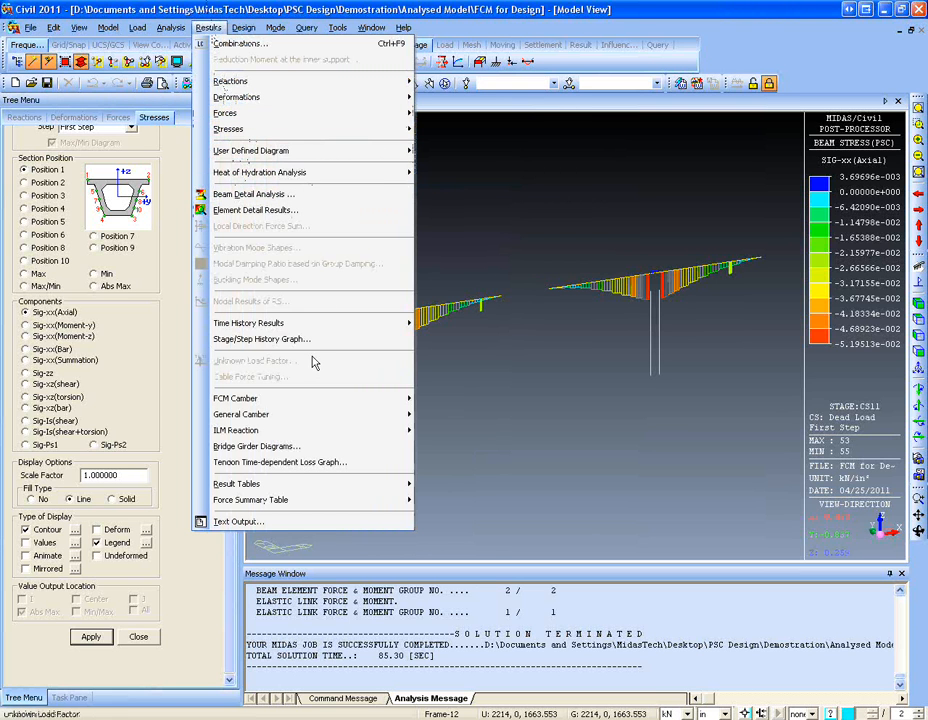
left_click(277, 346)
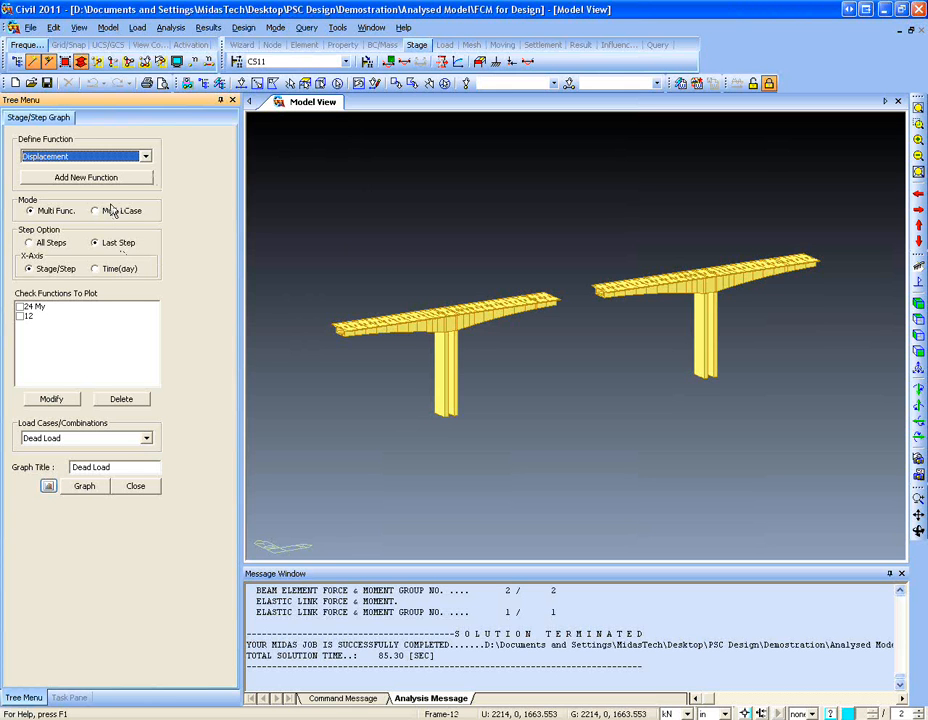
left_click(21, 306)
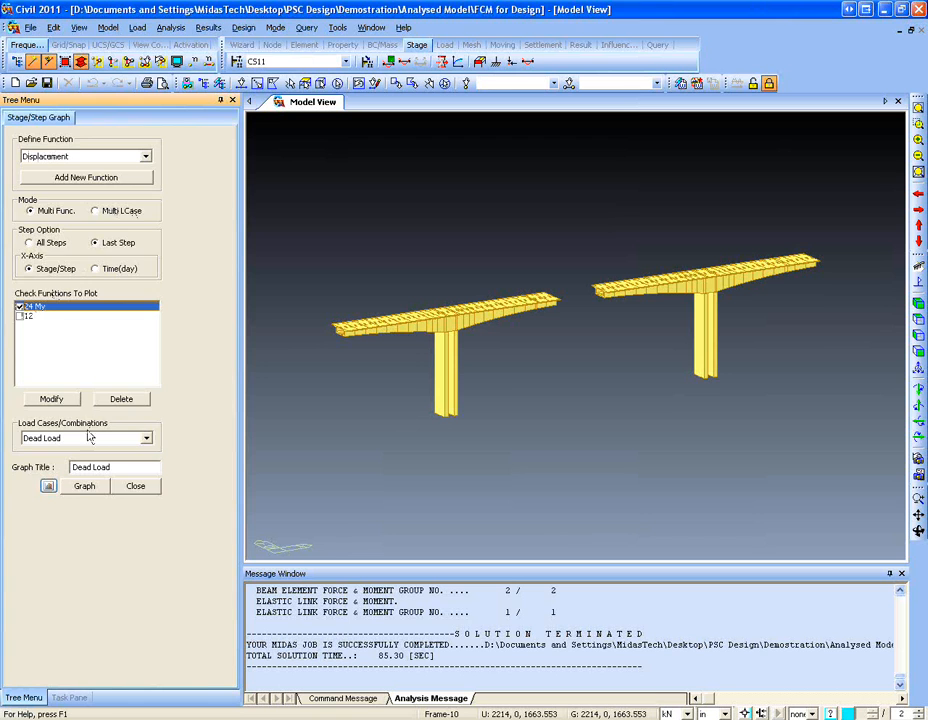
left_click(52, 398)
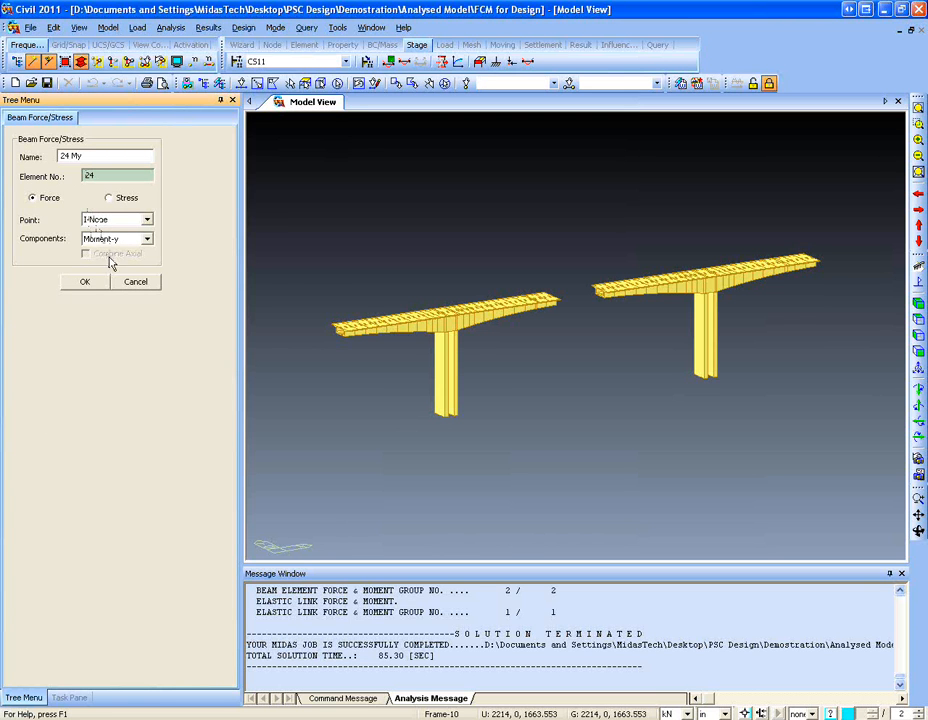
left_click(133, 284)
- Plot the stage history graph of the 24 My function for Dead Load, maximize it, and close it
left_click(19, 306)
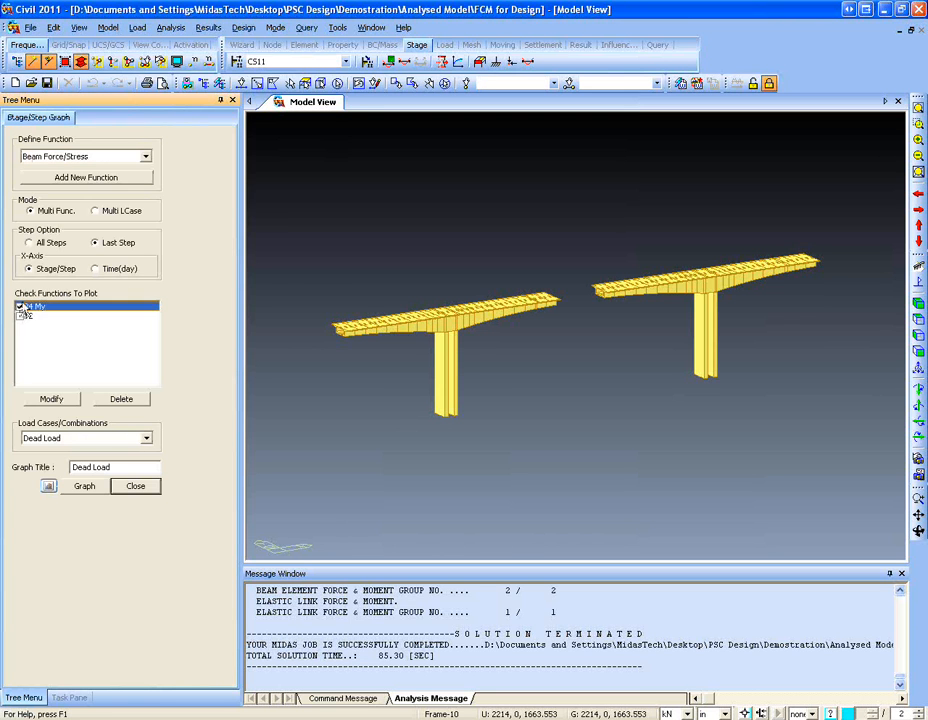
left_click(86, 489)
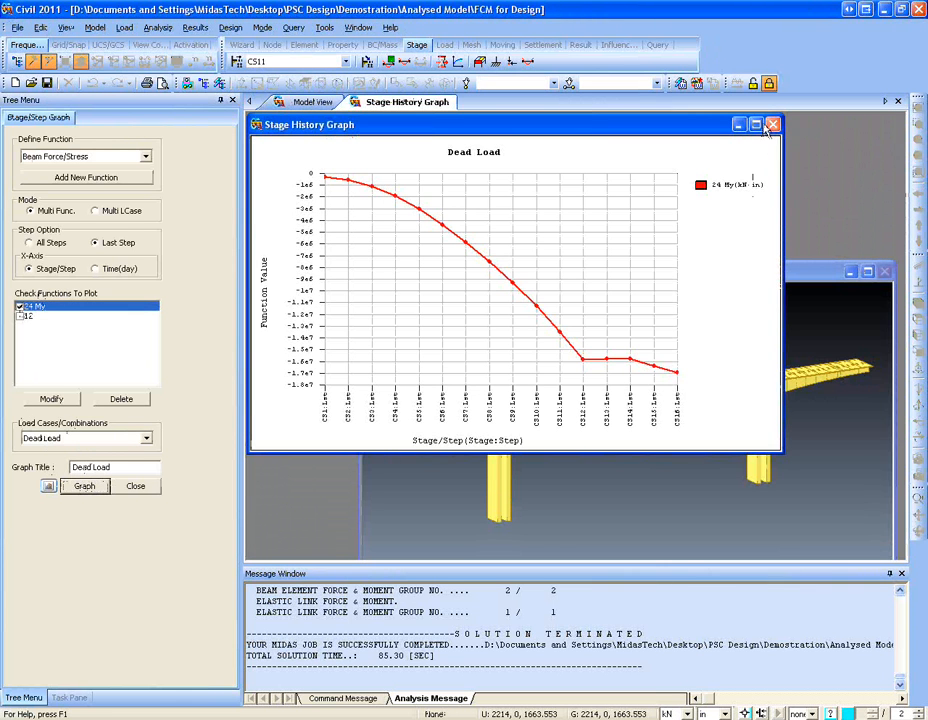
left_click(756, 124)
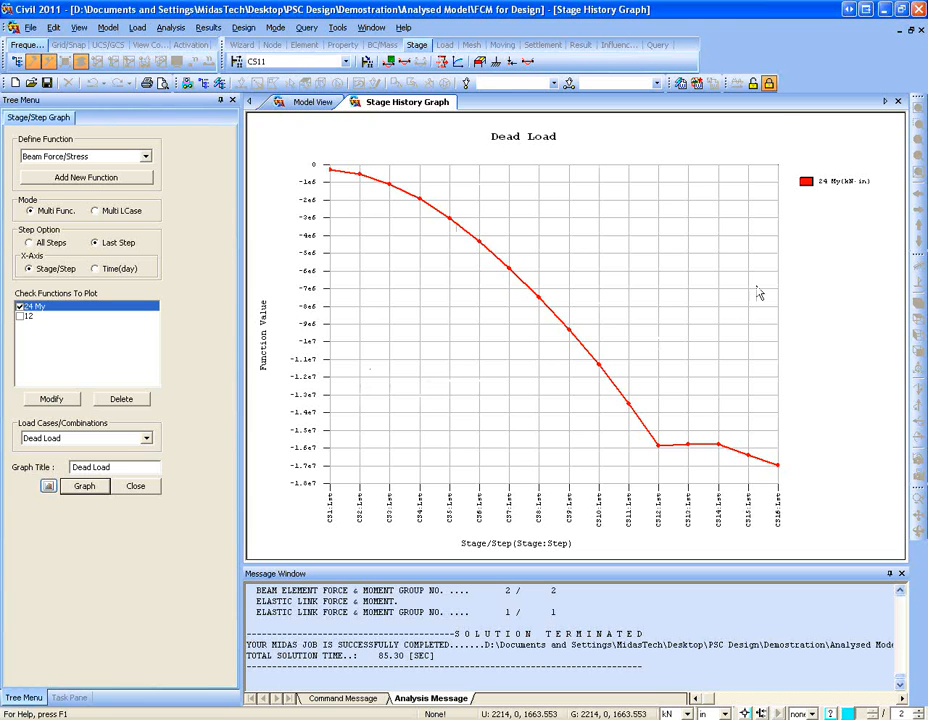
left_click(898, 102)
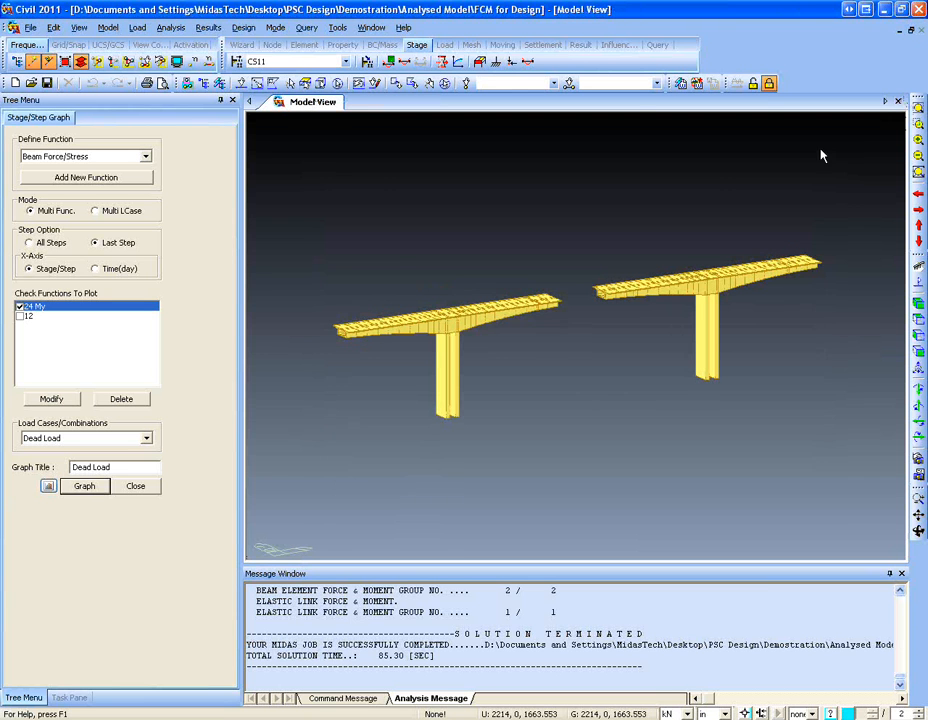
- Switch to the PostCS stage and set up a bridge girder stress diagram for the BridgeGirder element group
left_click(290, 61)
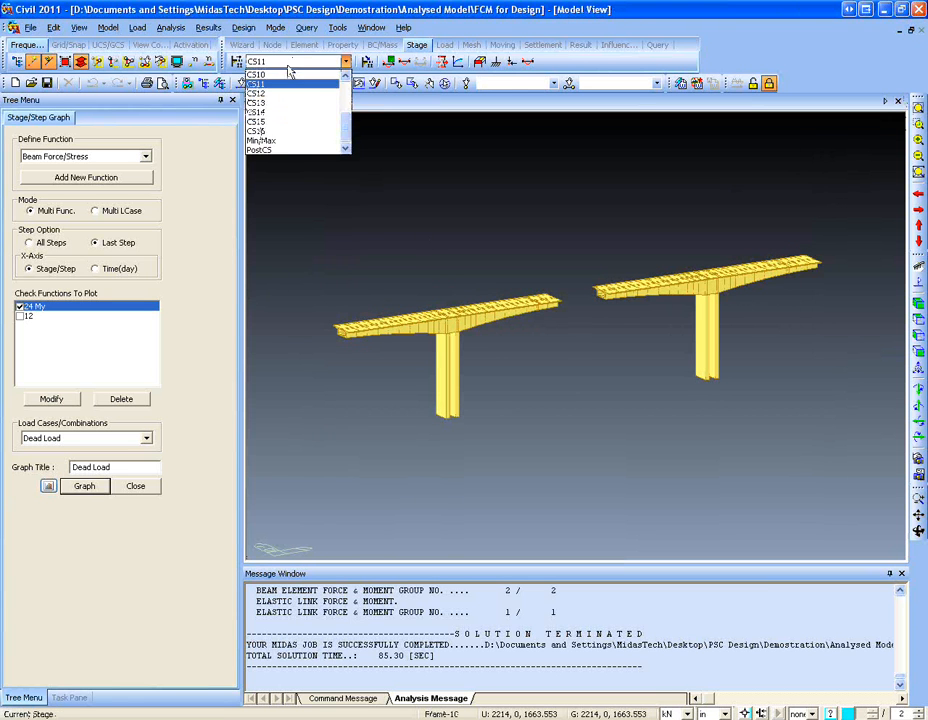
left_click(292, 148)
left_click(208, 27)
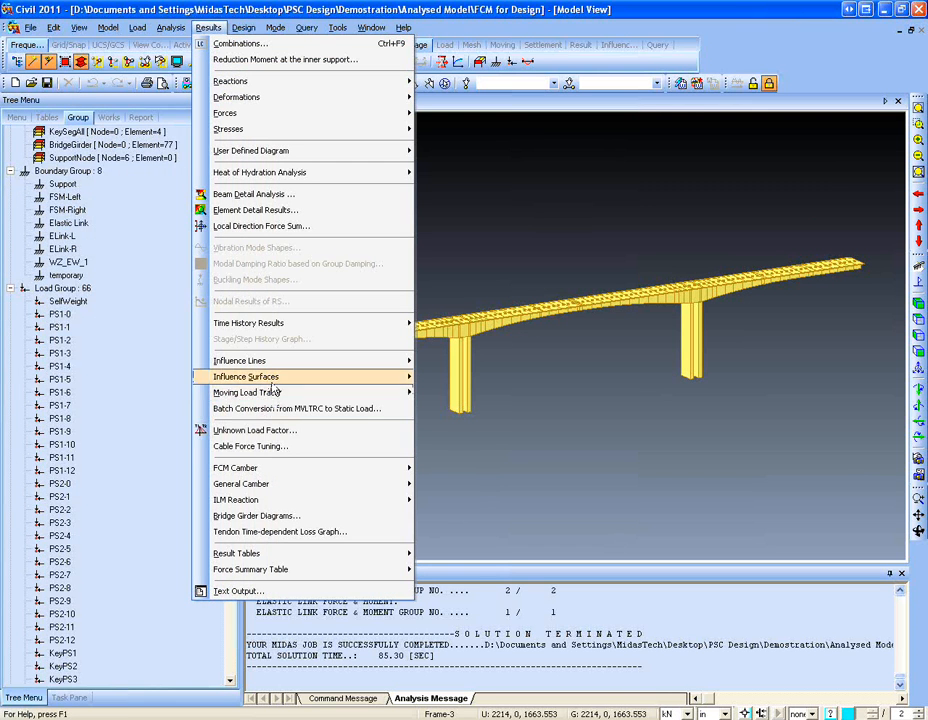
left_click(300, 515)
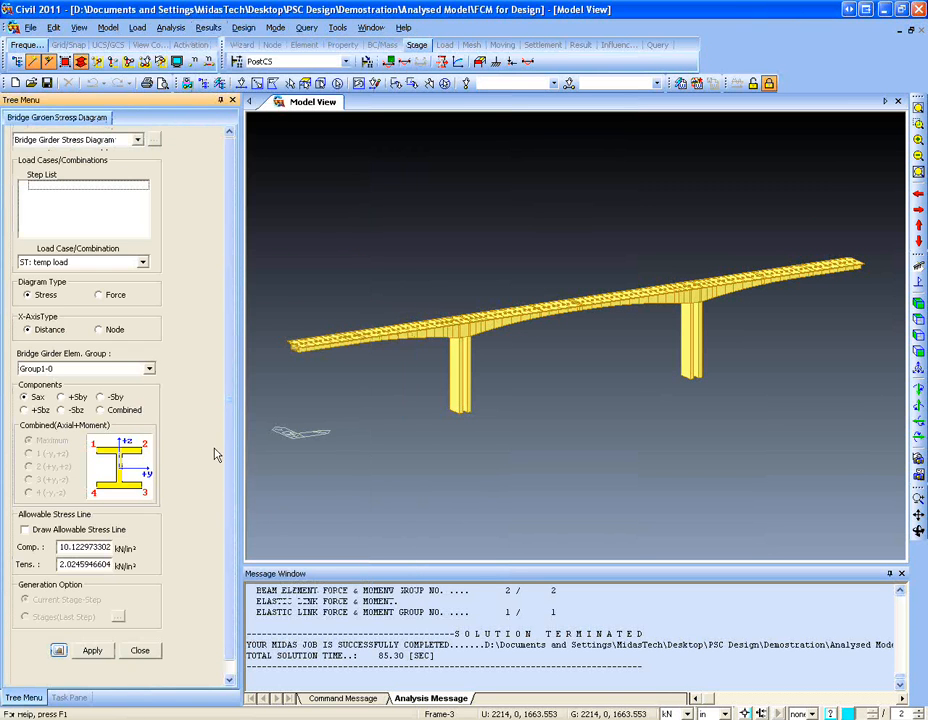
left_click(137, 370)
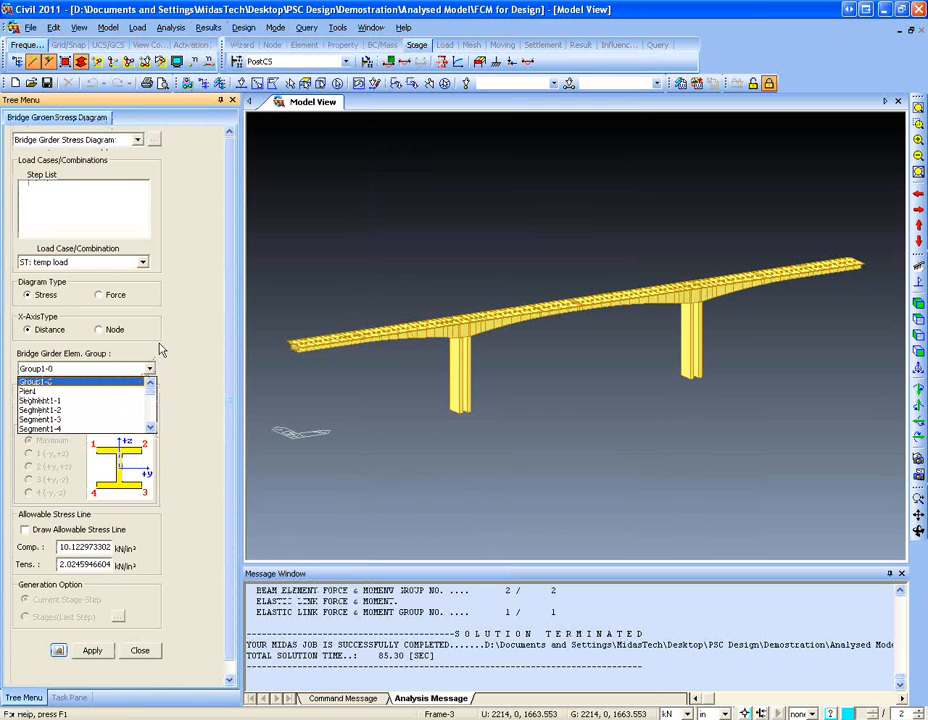
left_click(164, 341)
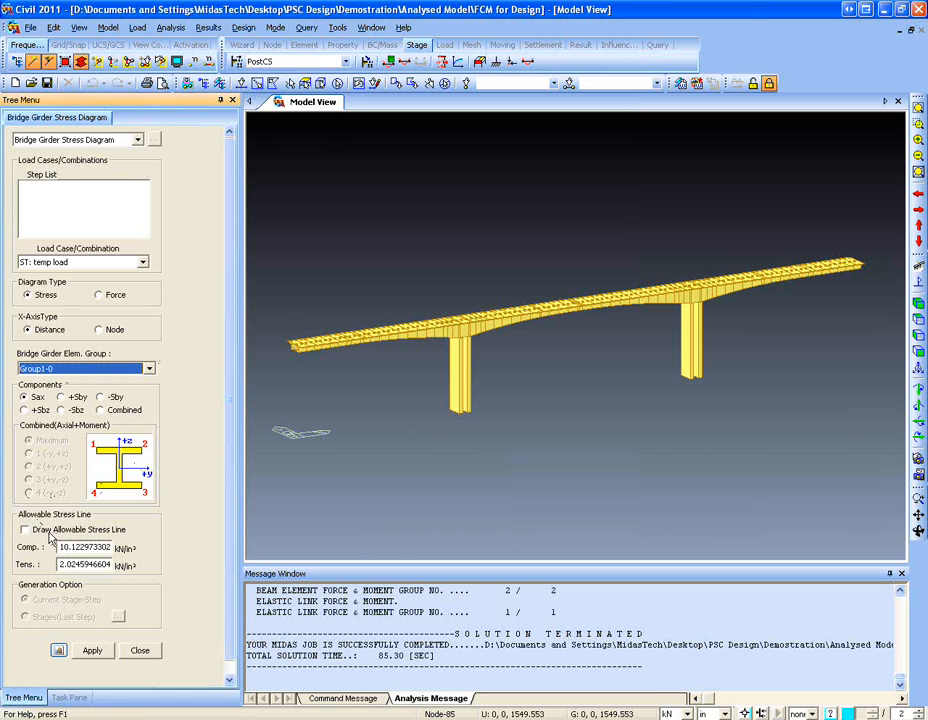
left_click(128, 369)
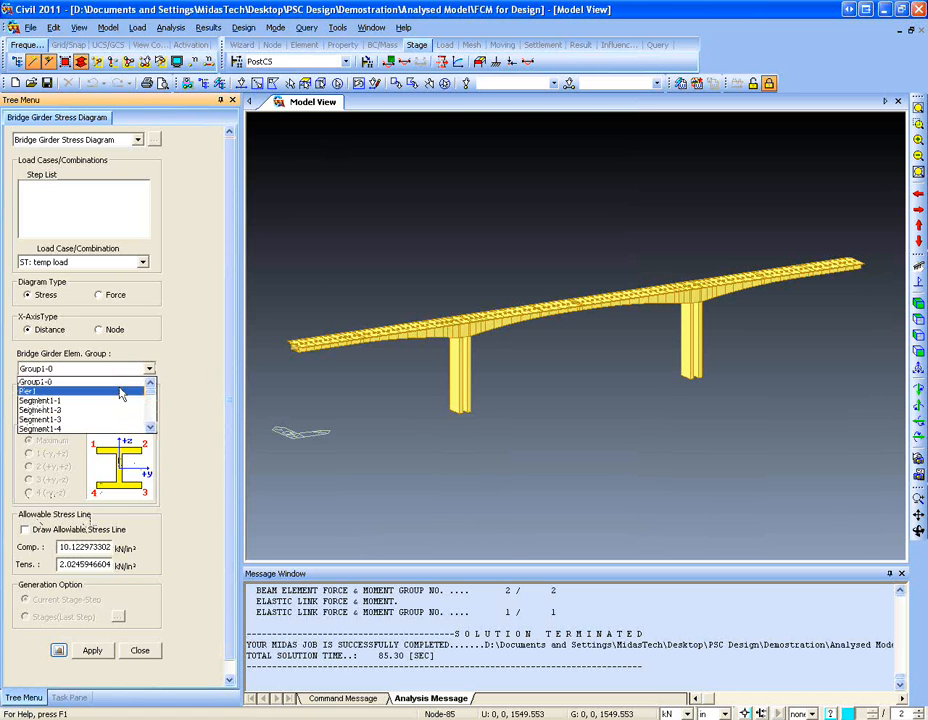
scroll(108, 406, "down", 6)
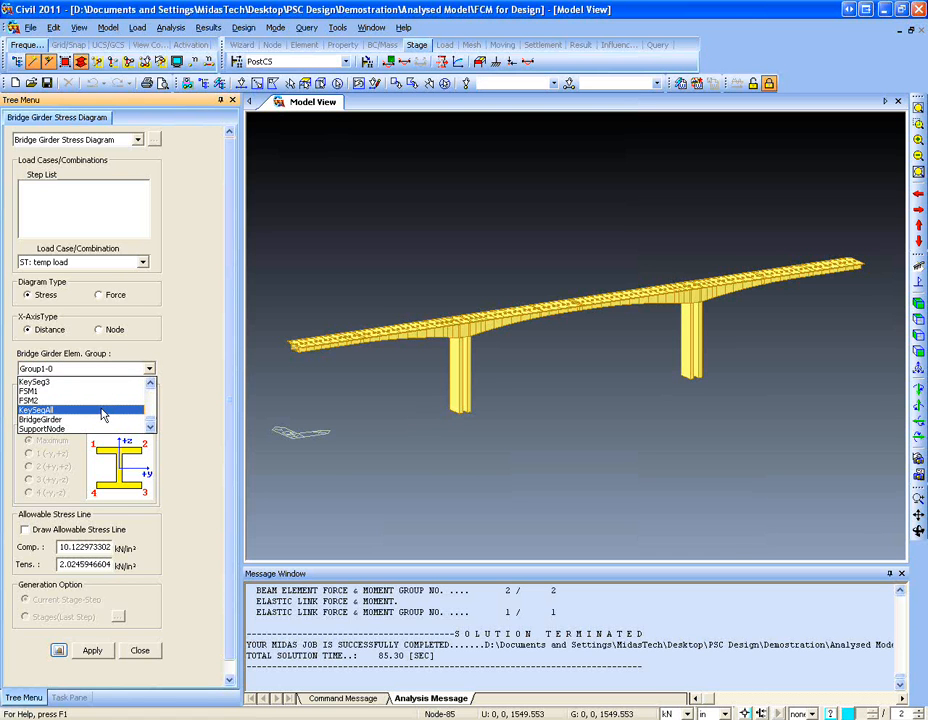
left_click(90, 419)
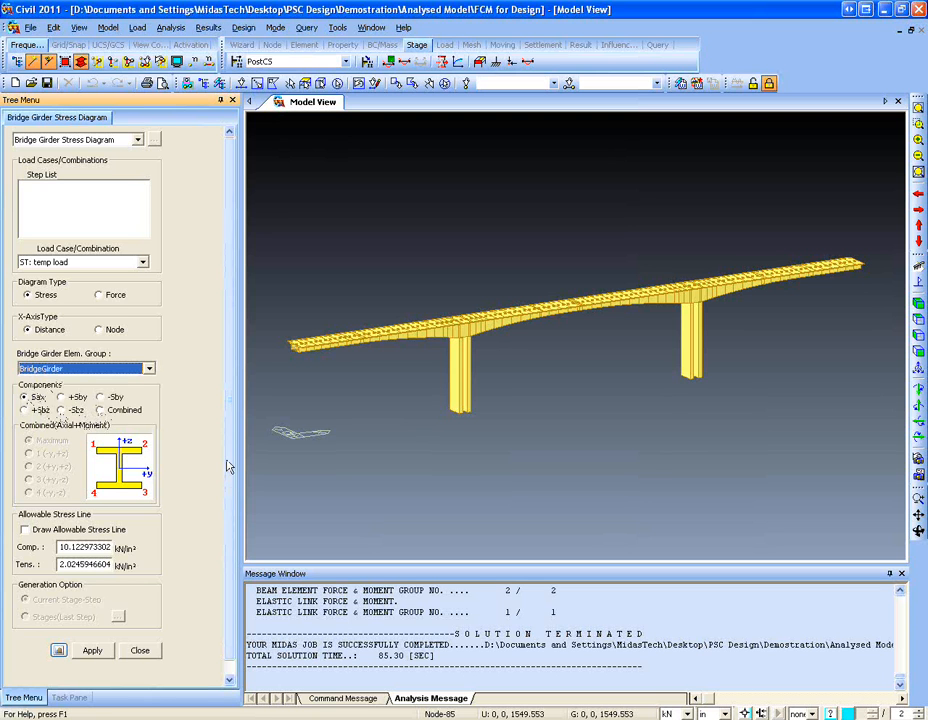
- Keep the diagram type as Stress, choose the +Sby component, and enable drawing of the allowable stress line
scroll(224, 476, "down", 1)
left_click(114, 285)
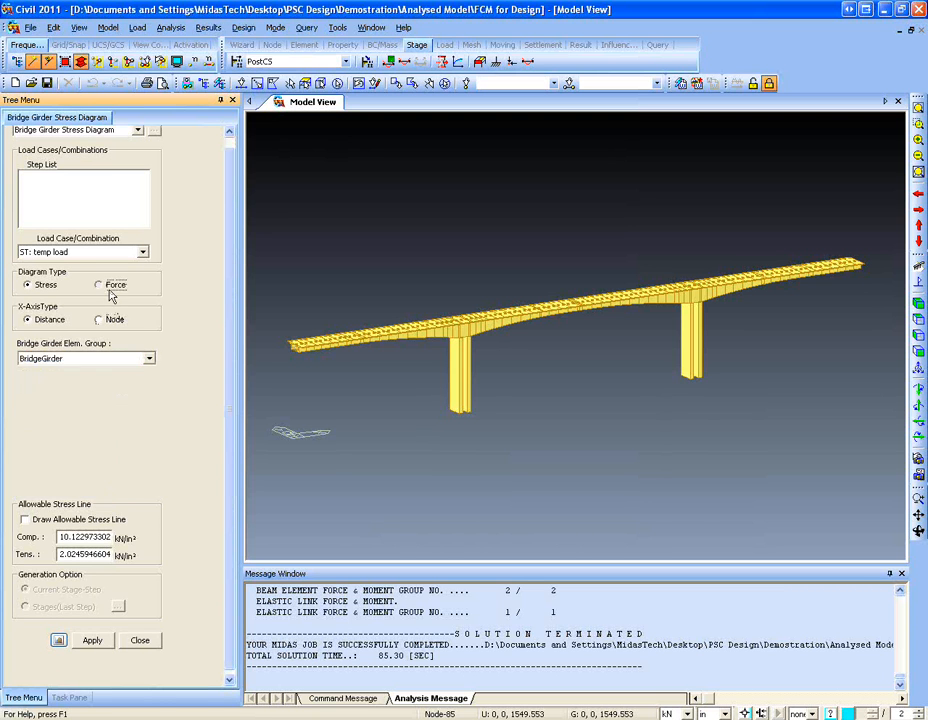
left_click(42, 296)
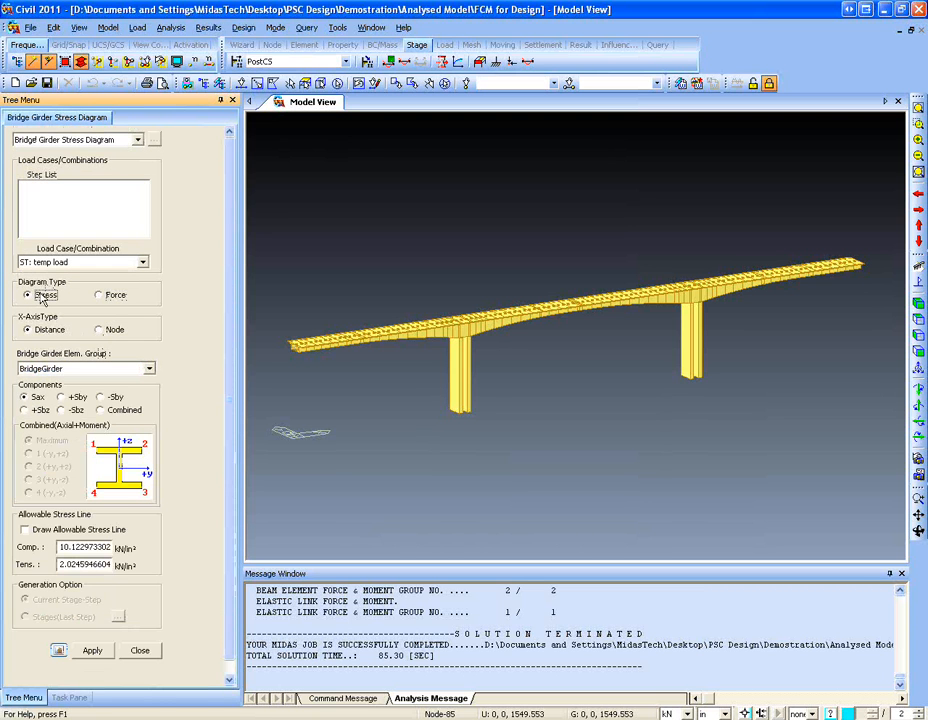
scroll(163, 441, "down", 1)
left_click(76, 383)
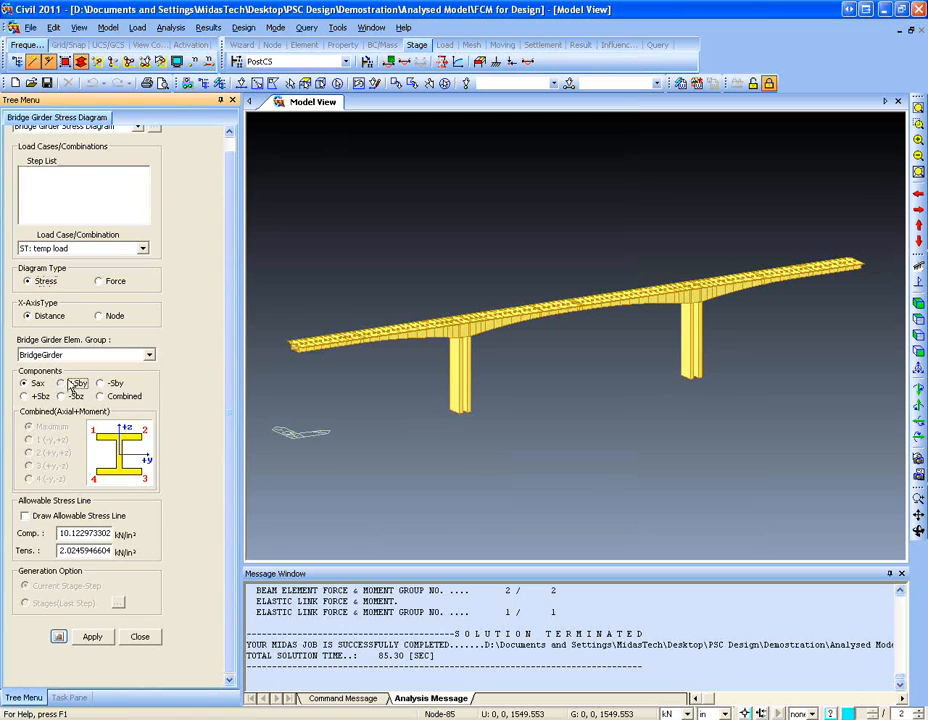
left_click(30, 515)
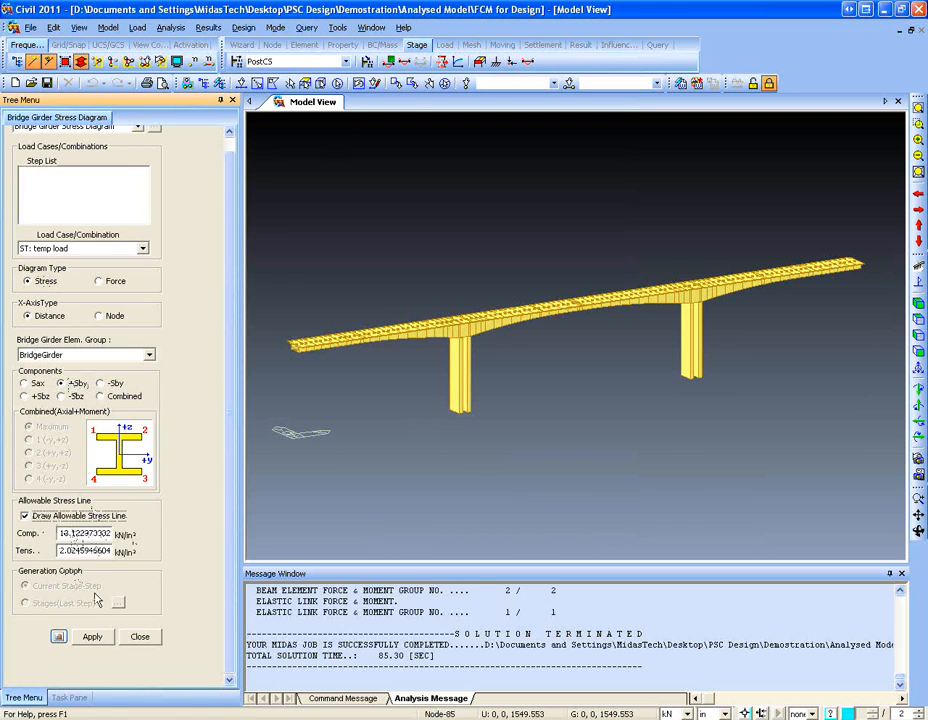
- Generate the girder stress diagram for the temp load case, view it maximized, and close the diagram and its settings
left_click(92, 636)
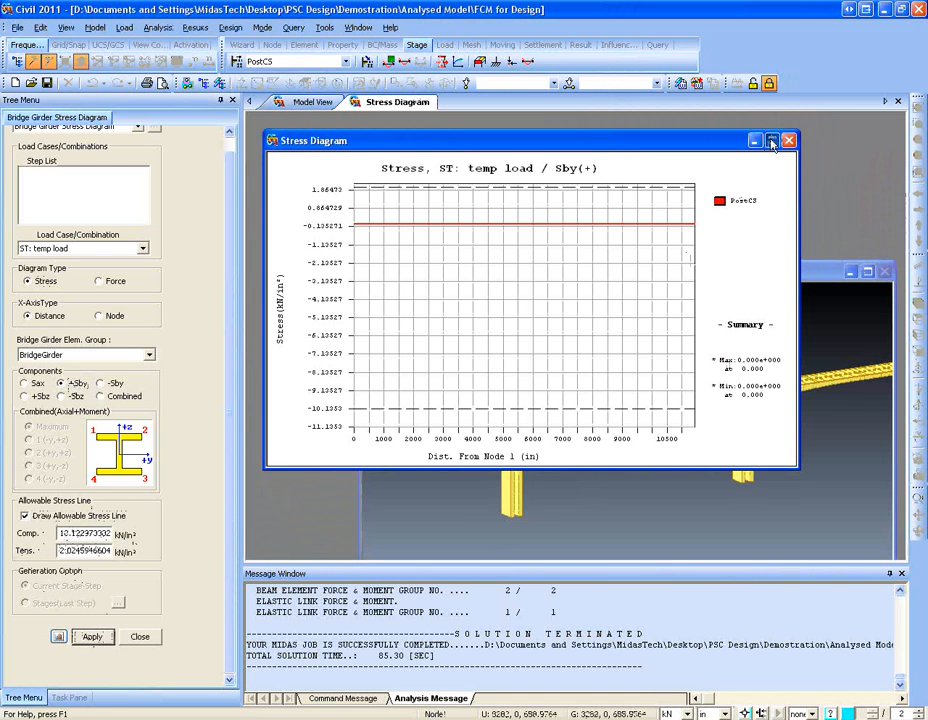
left_click(772, 141)
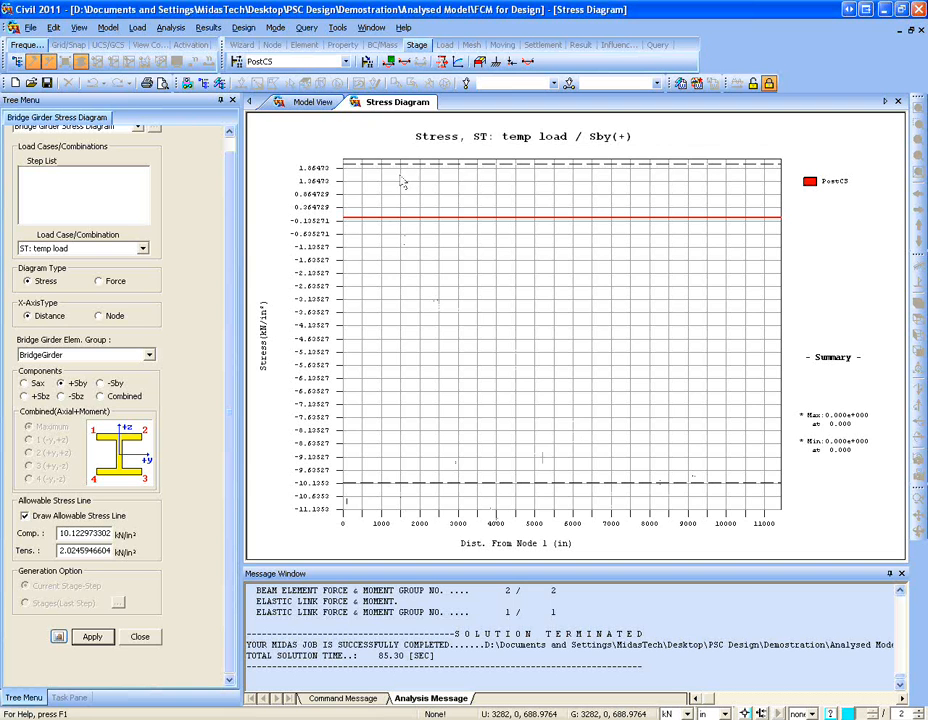
left_click(897, 101)
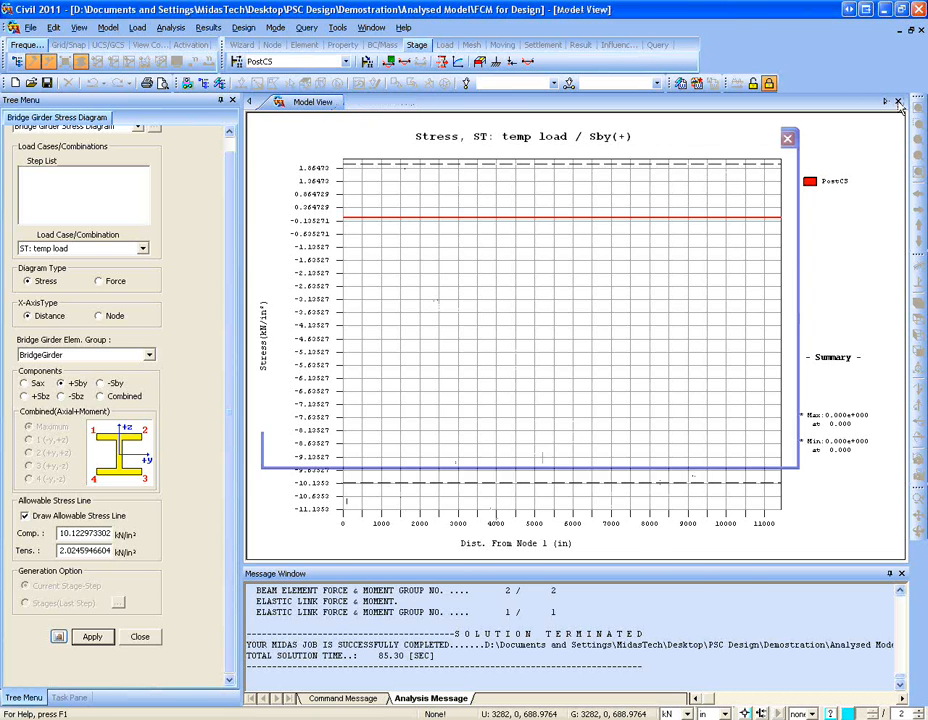
left_click(139, 636)
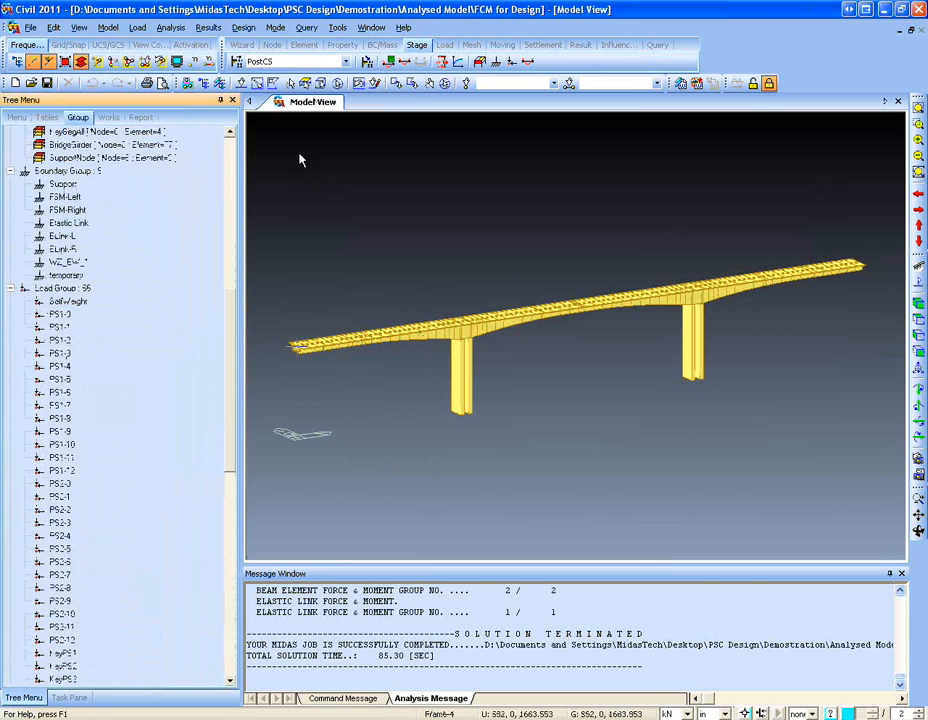
- Display the FCM camber control graph for the Summation load case and maximize it
left_click(208, 28)
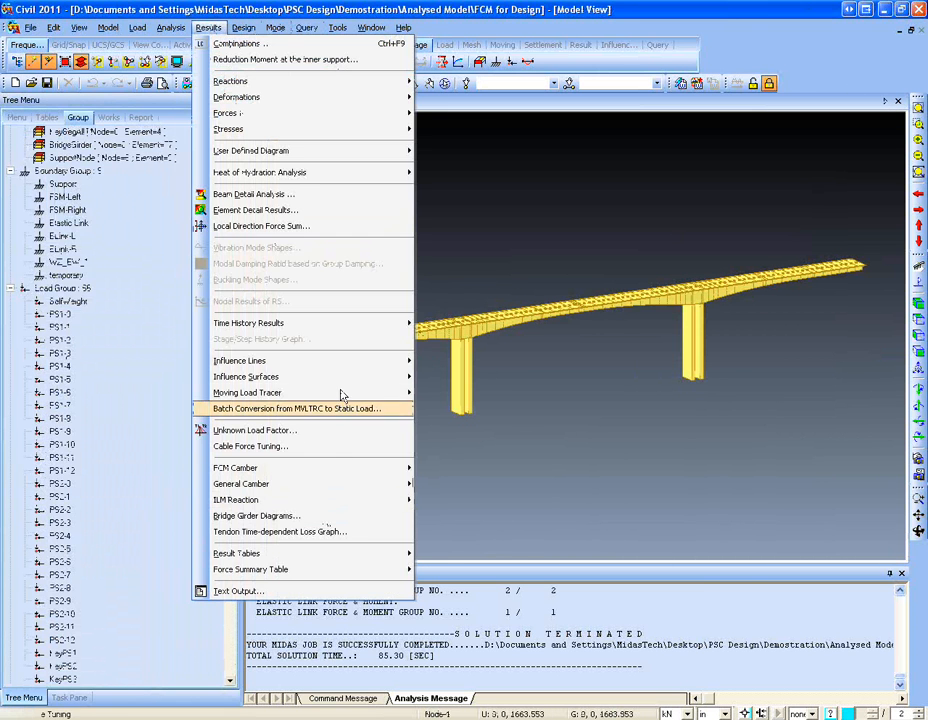
mouse_move(340, 393)
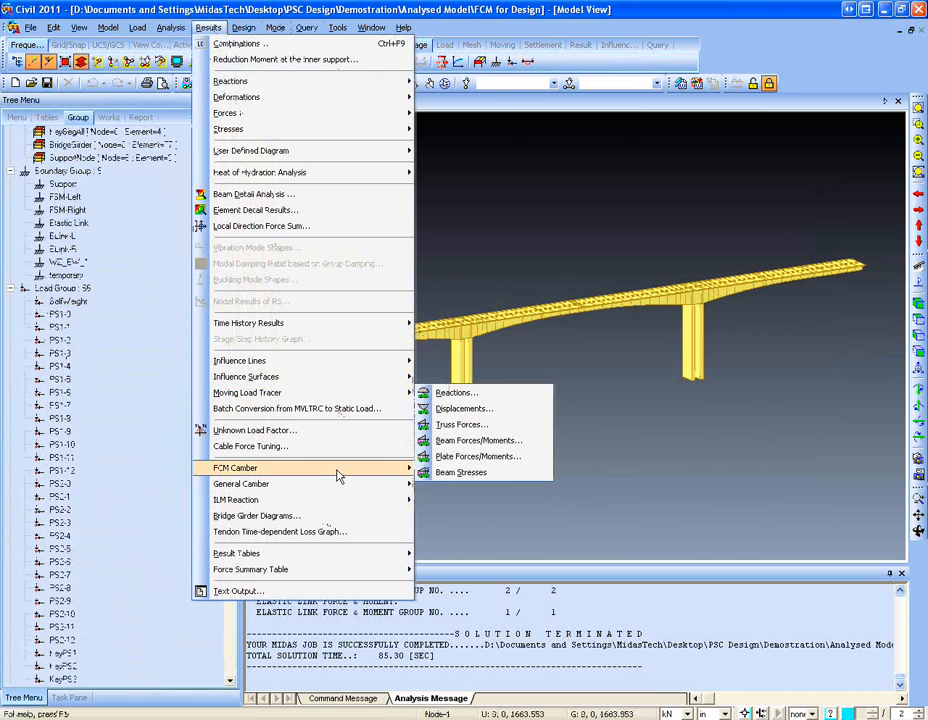
mouse_move(338, 476)
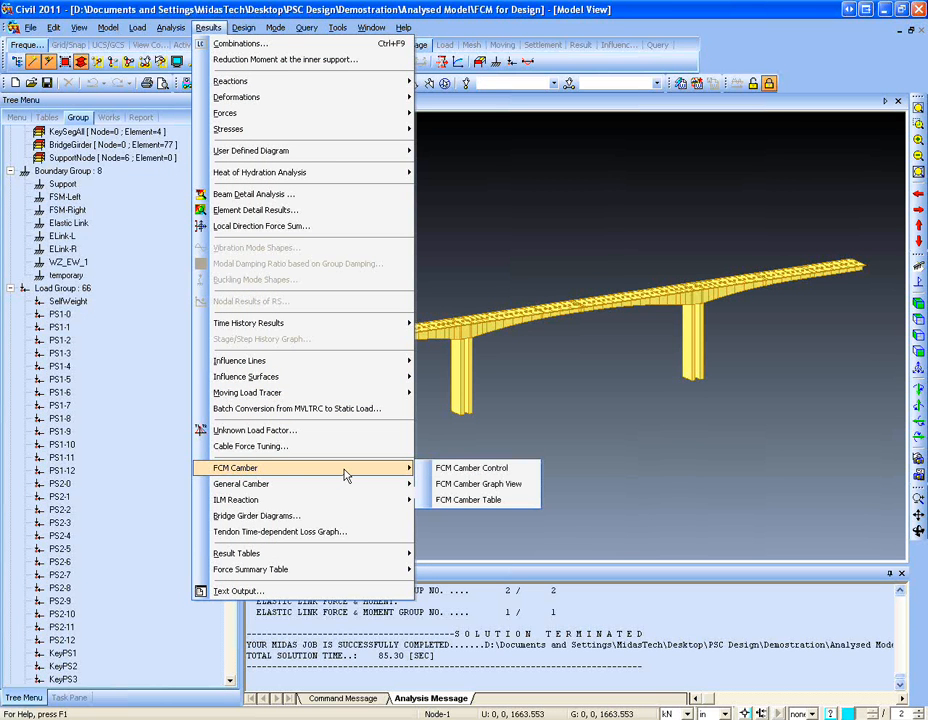
left_click(428, 487)
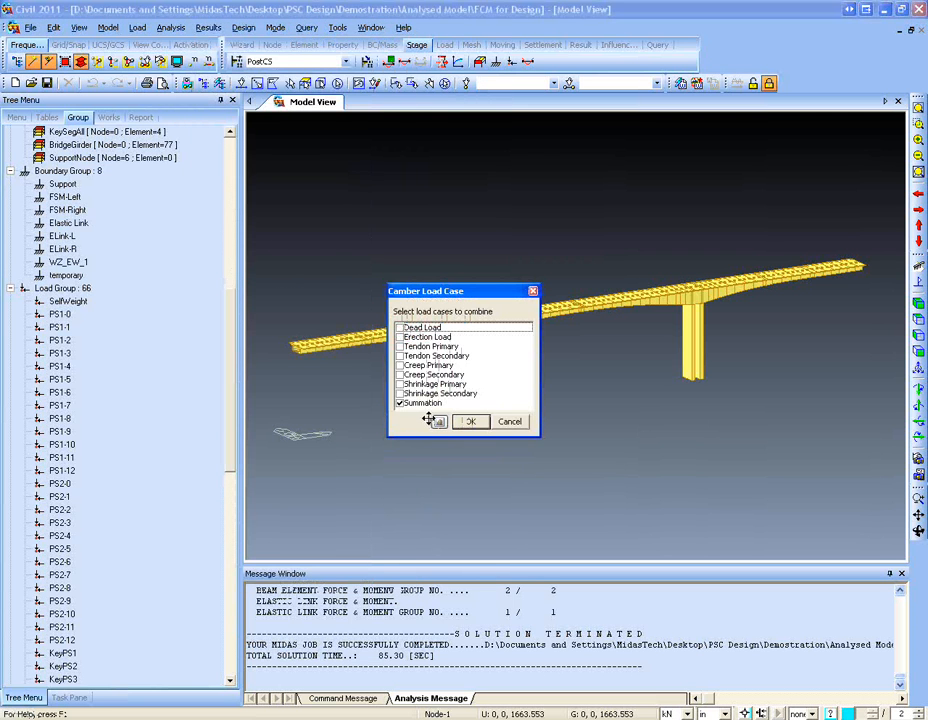
left_click(470, 421)
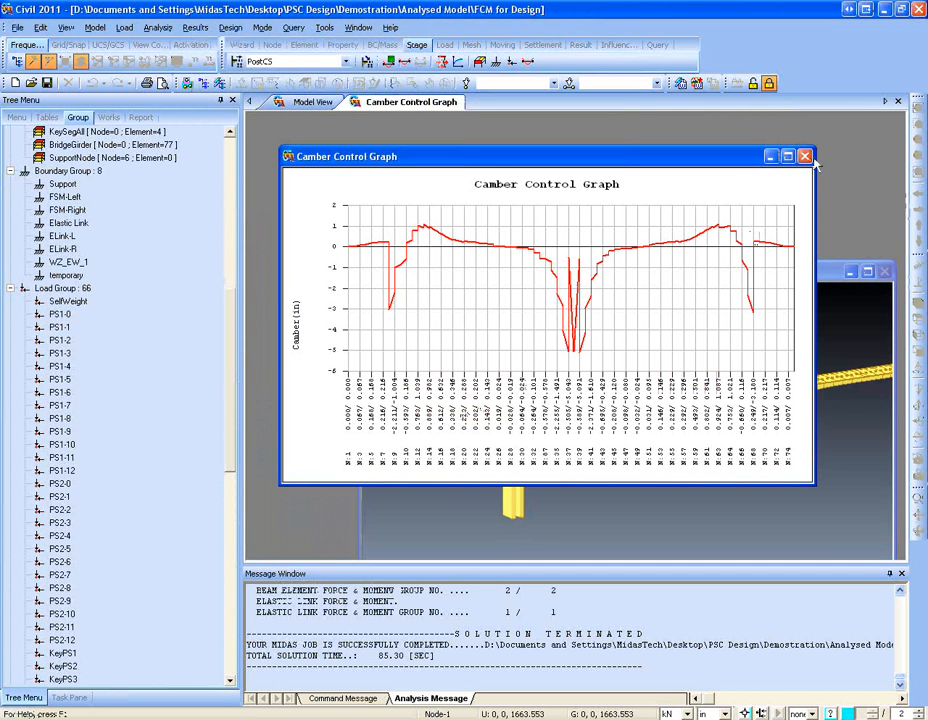
left_click(787, 156)
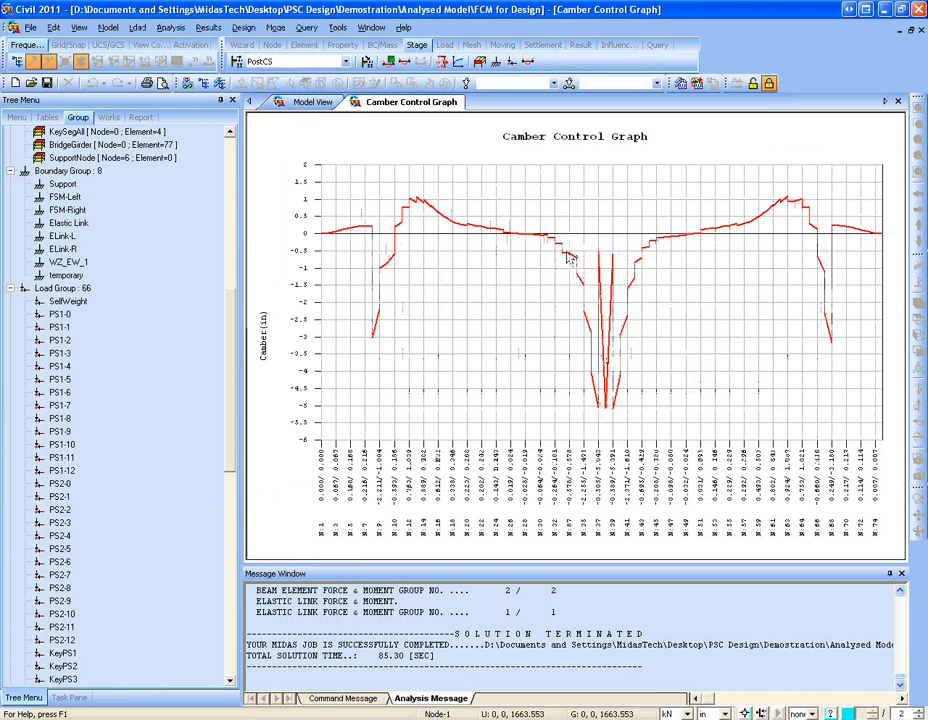
- Zoom into the camber control graph around nodes 24 to 33 for a closer look, and close the graph
left_click_drag(561, 284, 495, 288)
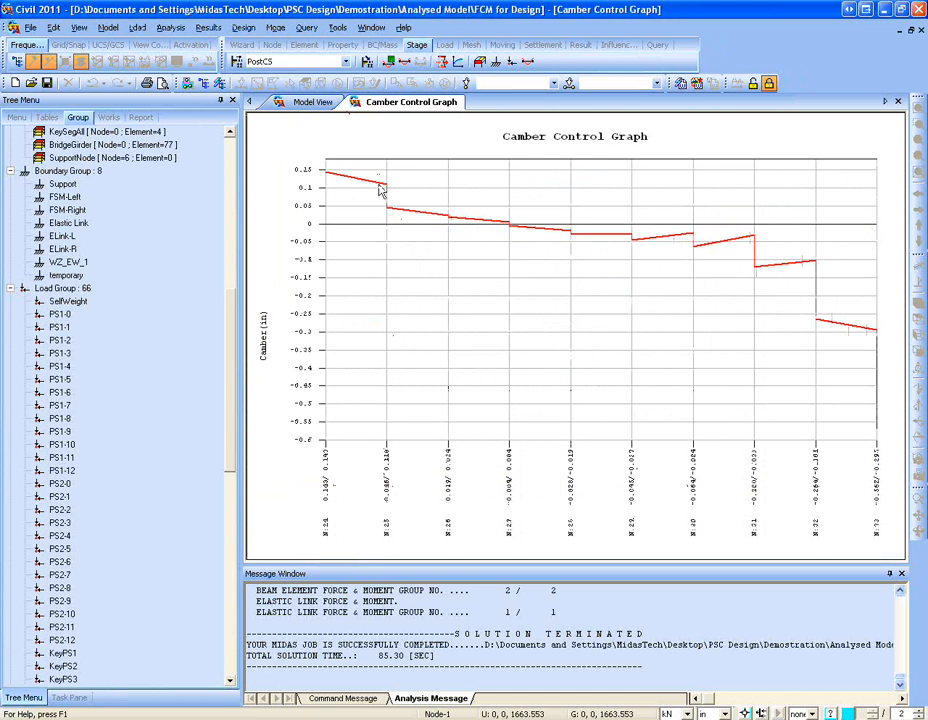
left_click_drag(541, 270, 406, 266)
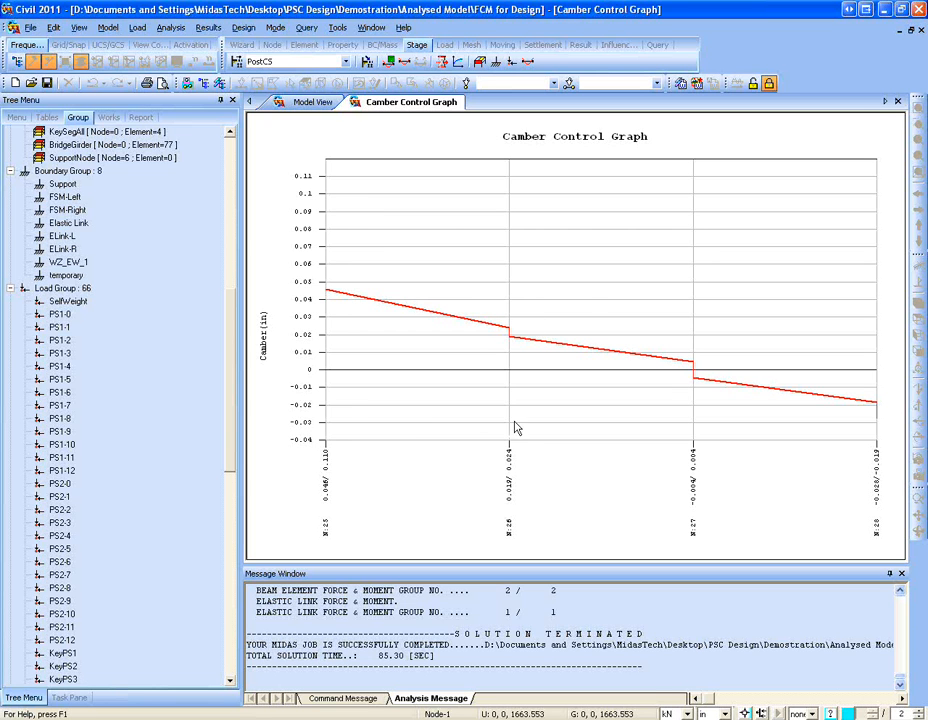
left_click_drag(447, 348, 600, 352)
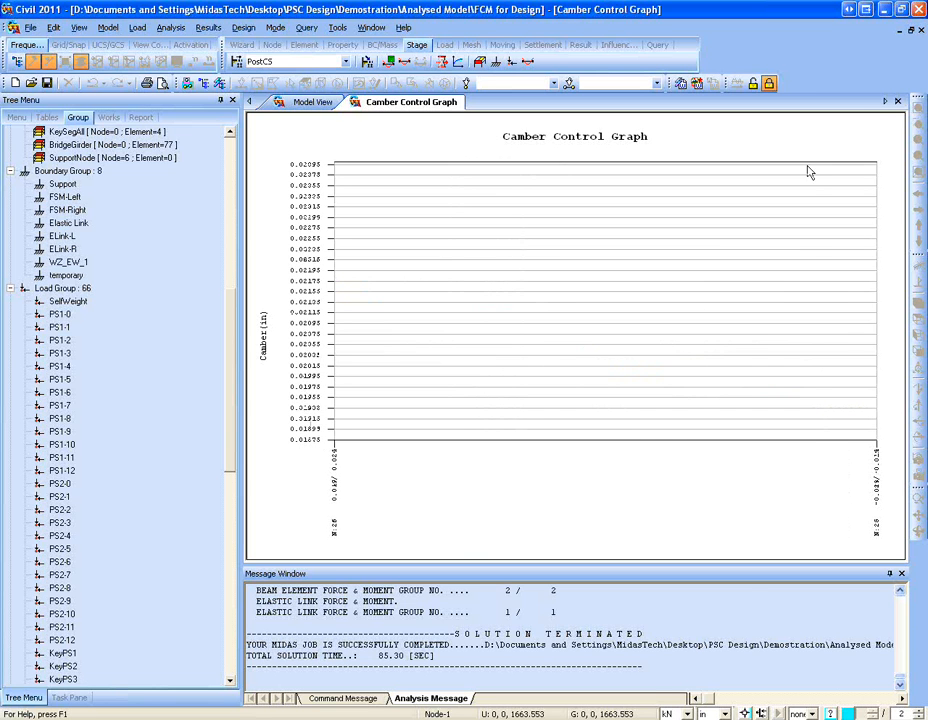
left_click(897, 101)
- Open the FCM camber table, look through the stage-wise node cambers on pages 3 and 4, and close the table
left_click(208, 27)
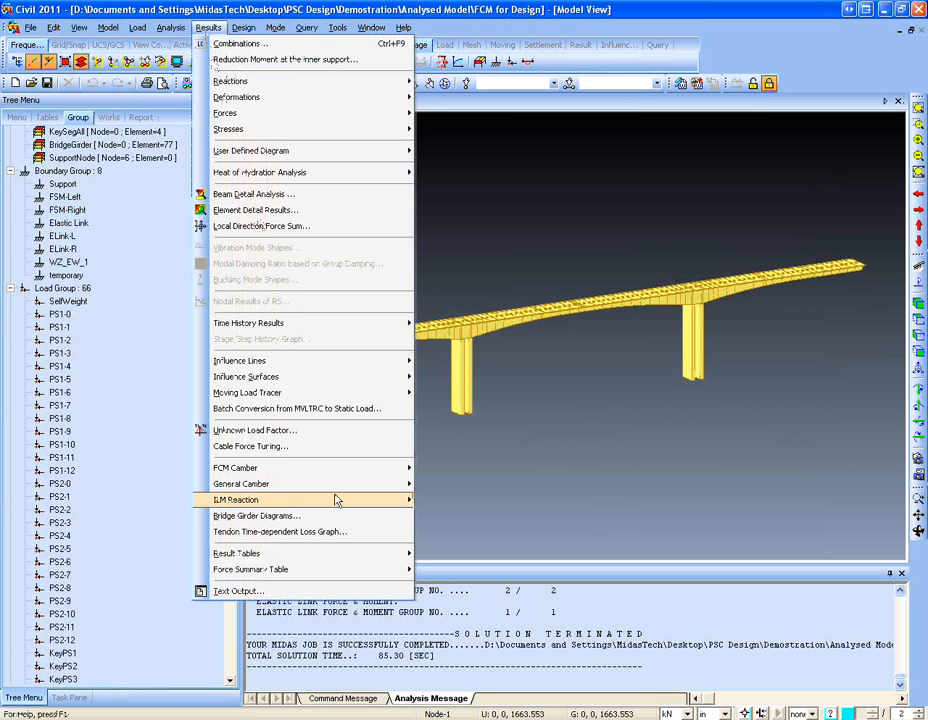
mouse_move(336, 476)
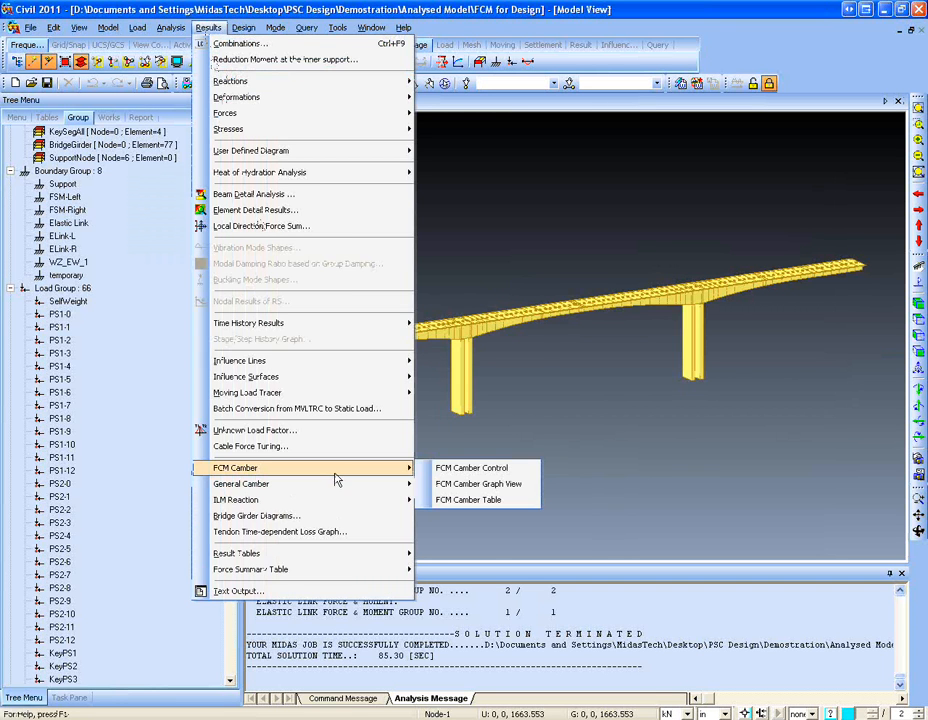
left_click(466, 499)
left_click(467, 420)
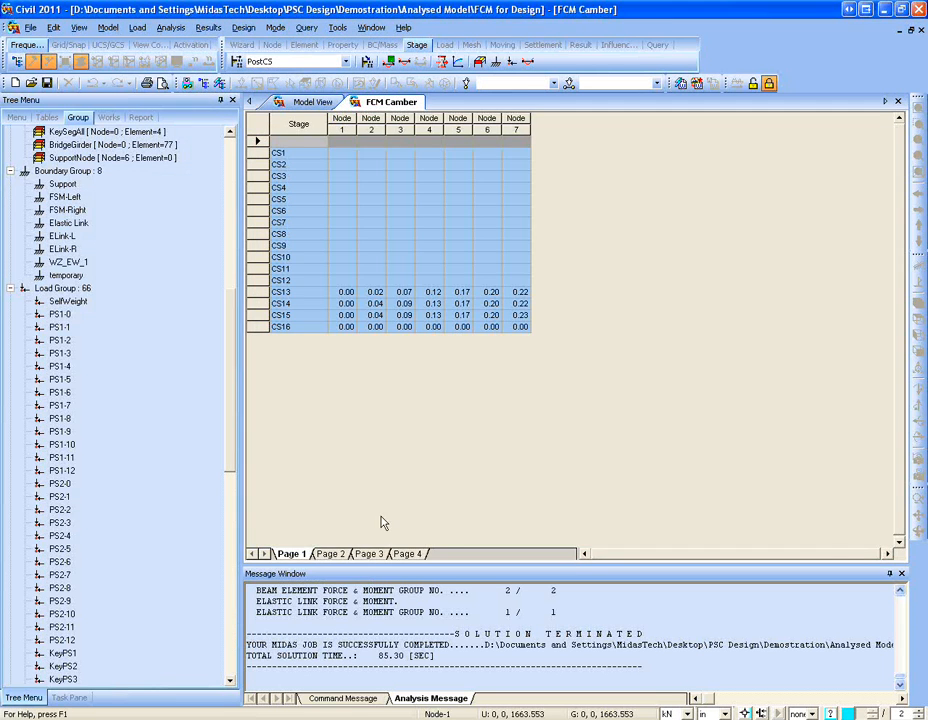
left_click(377, 553)
left_click(407, 553)
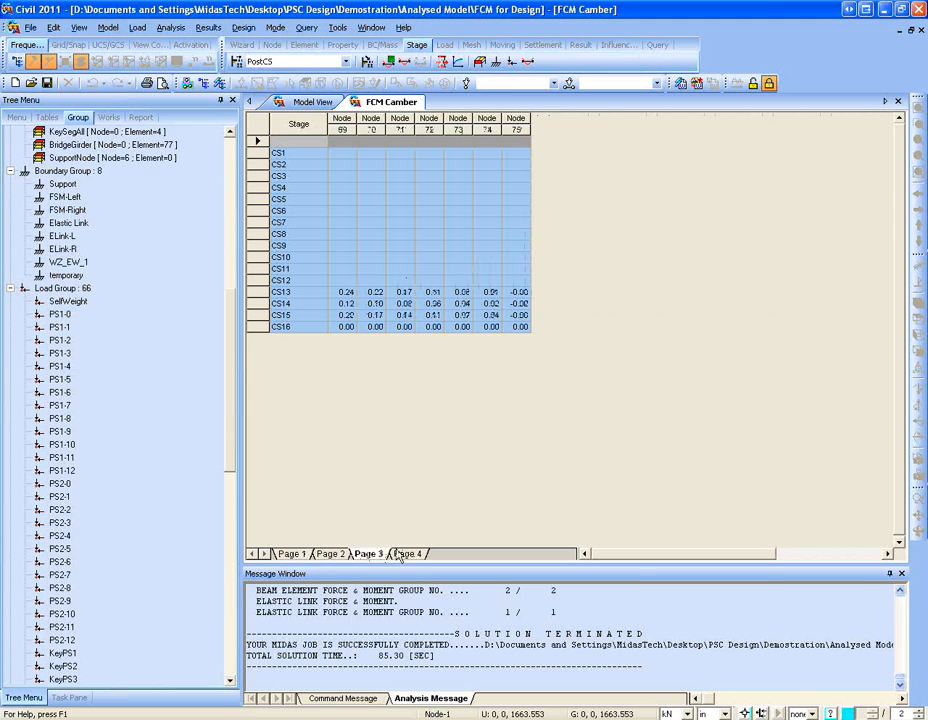
left_click(370, 553)
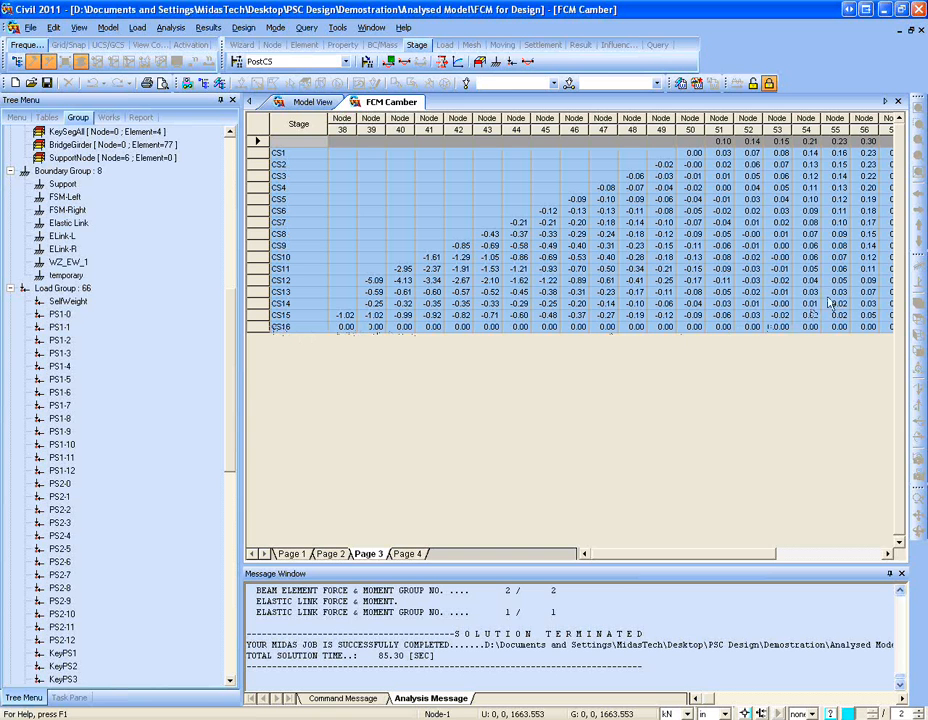
left_click(898, 101)
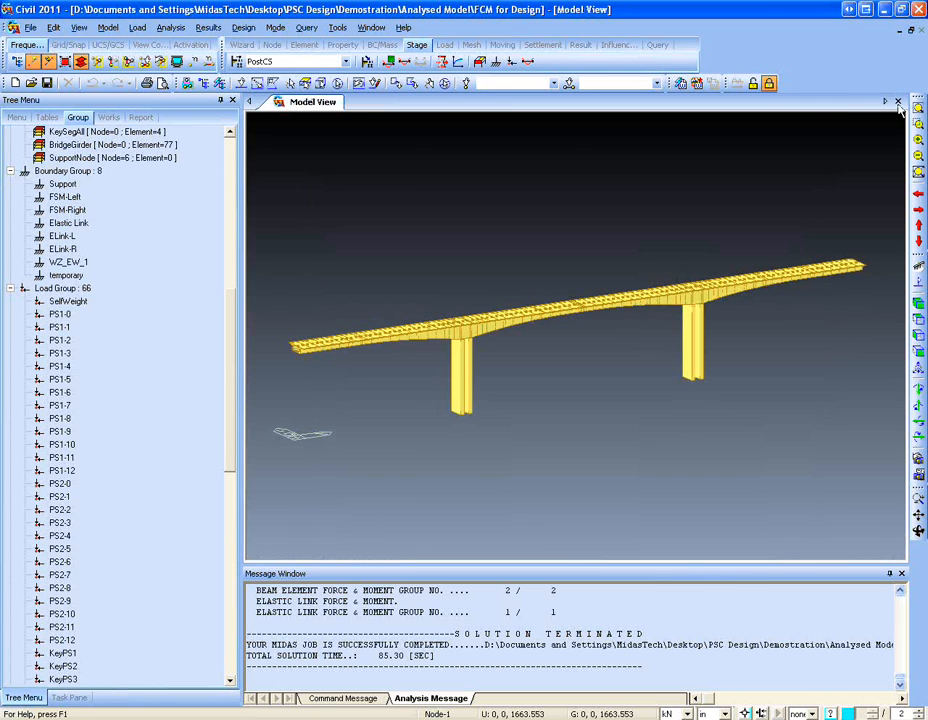
- Open the tendon loss result table
left_click(209, 28)
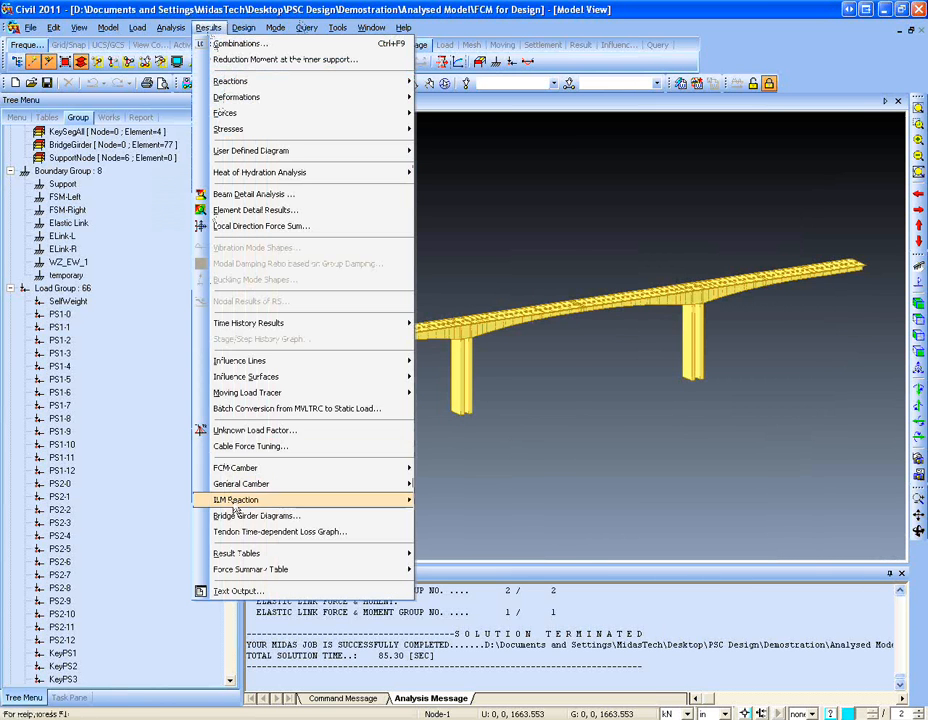
mouse_move(272, 558)
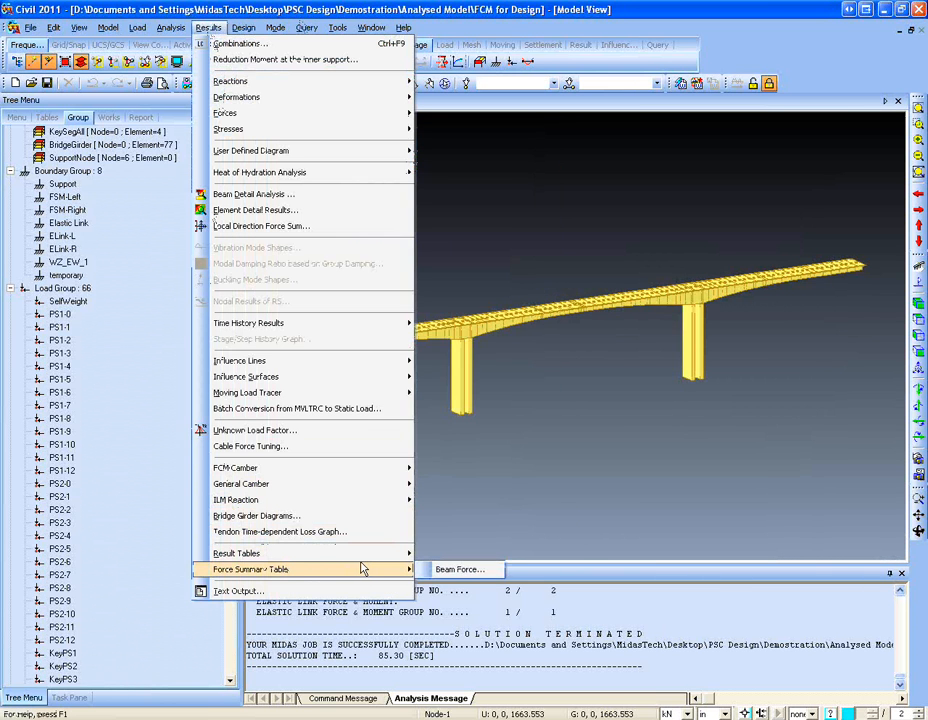
mouse_move(462, 488)
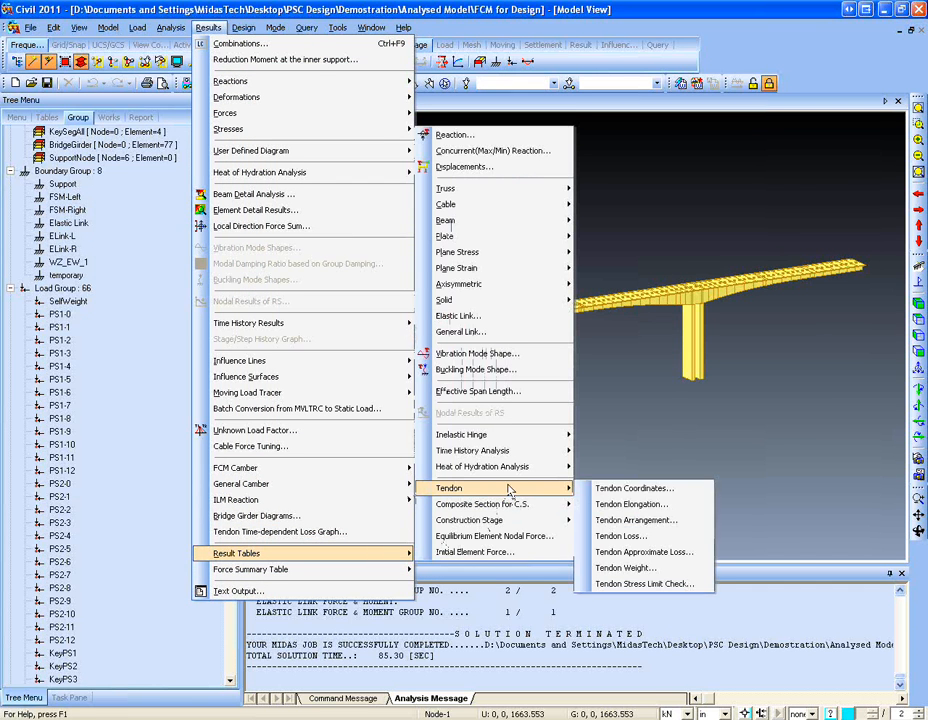
left_click(630, 537)
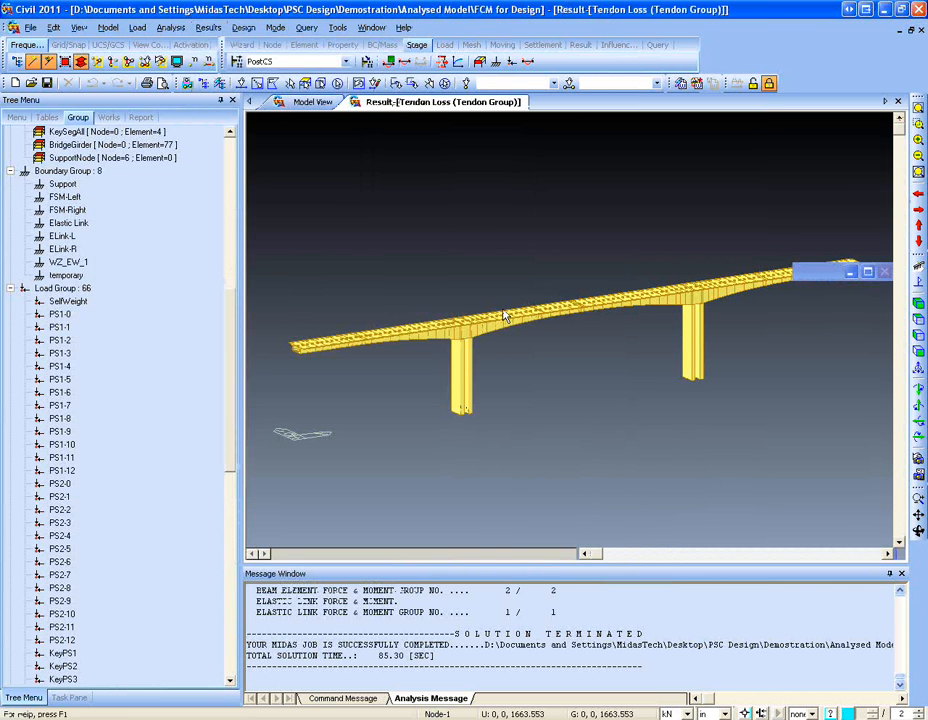
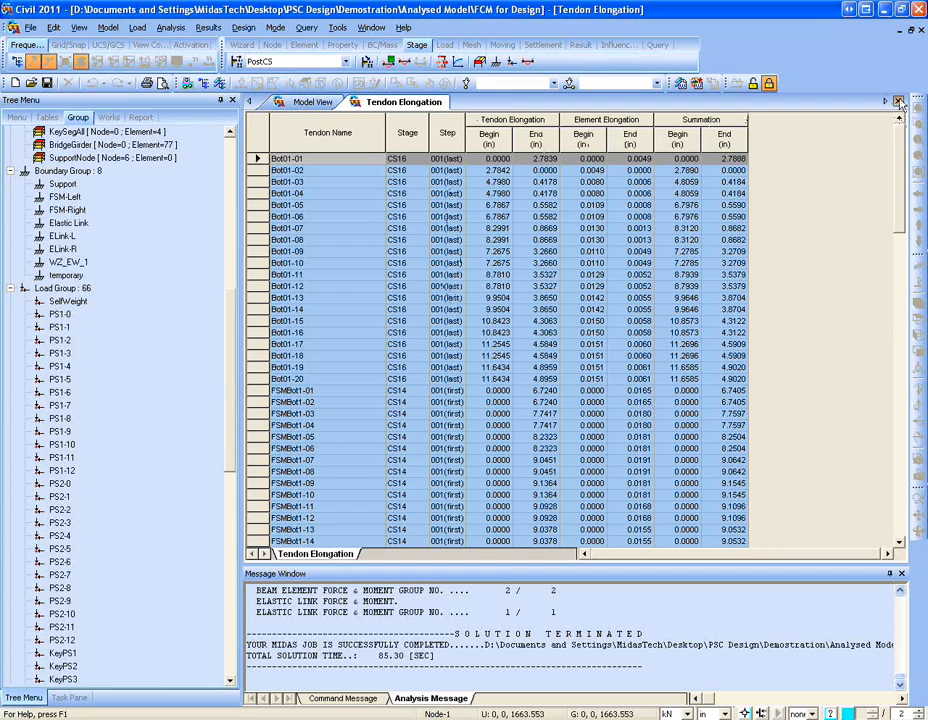
- Close the tendon elongation table and open the tendon weight result table
left_click(898, 102)
left_click(208, 27)
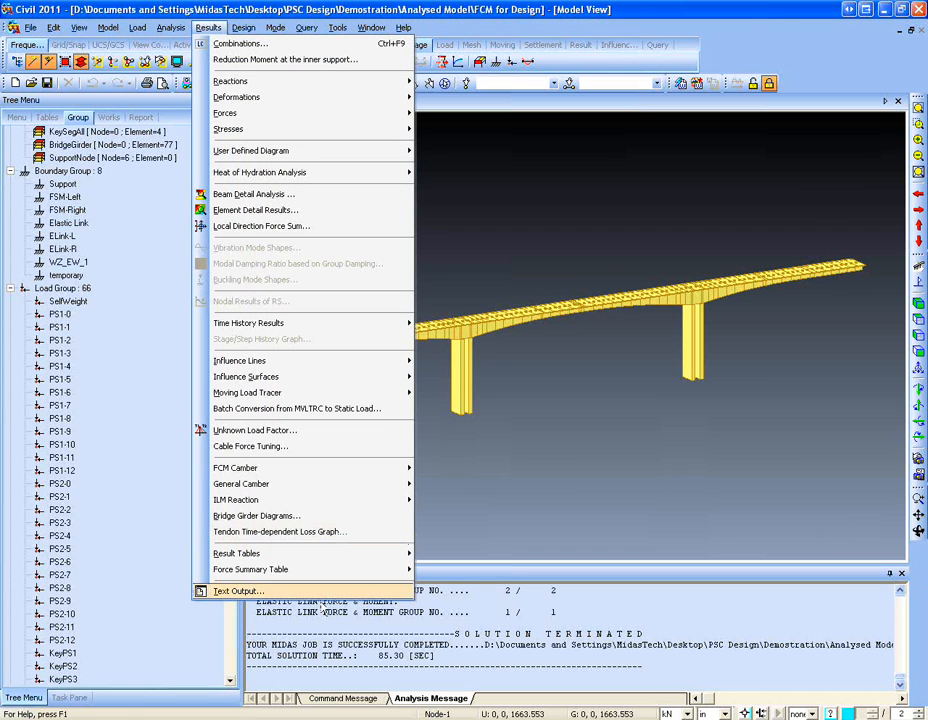
mouse_move(335, 553)
mouse_move(505, 488)
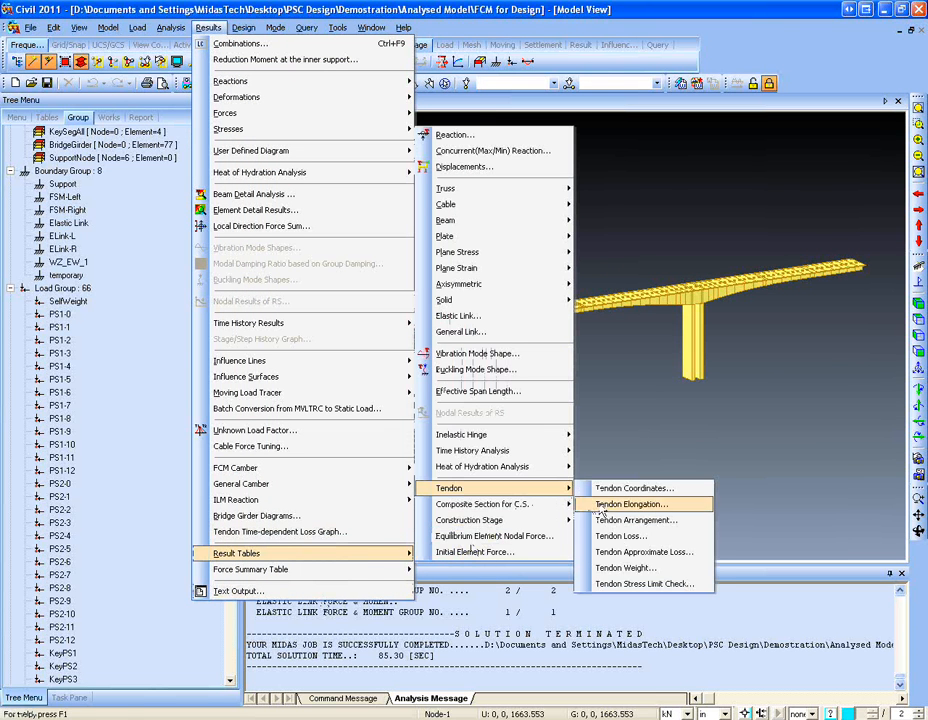
left_click(620, 568)
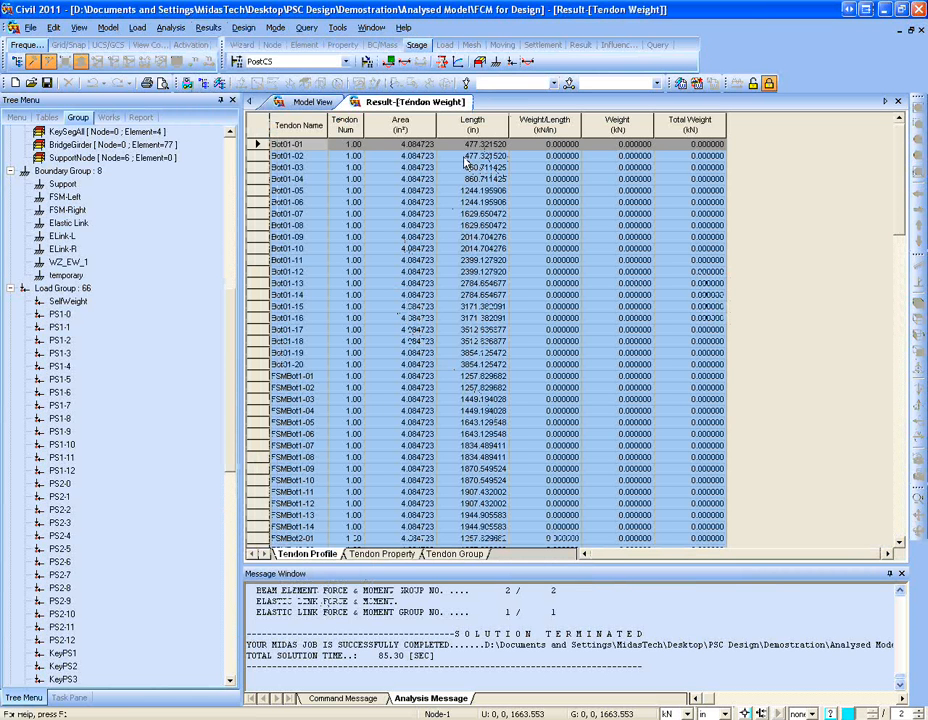
- Look through the tendon lengths and weights listed by tendon profile, and close the table
scroll(549, 340, "down", 5)
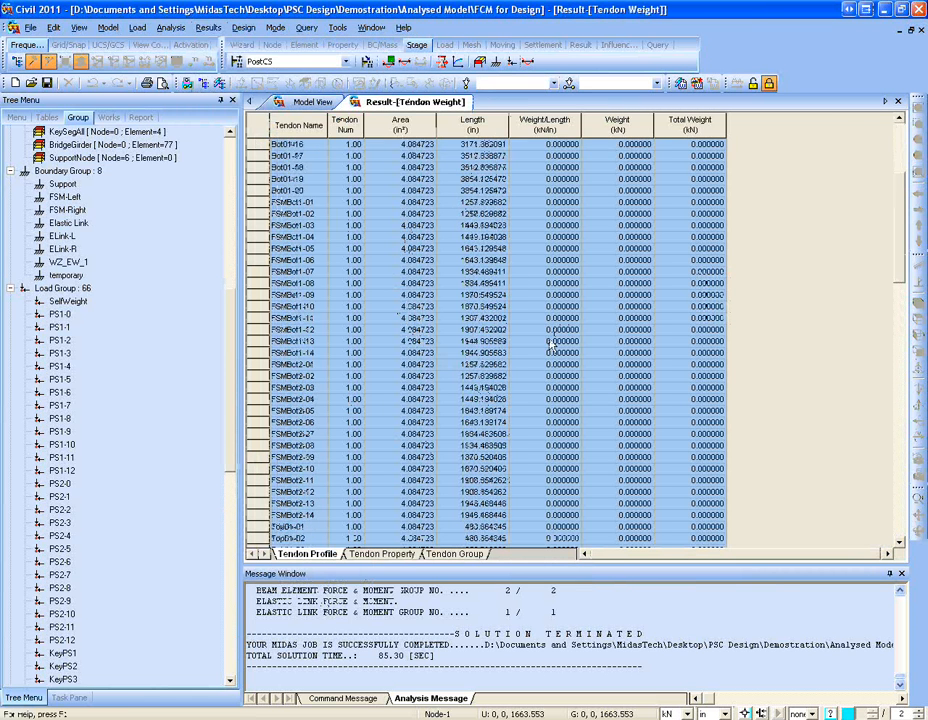
scroll(542, 356, "up", 5)
scroll(798, 137, "down", 1)
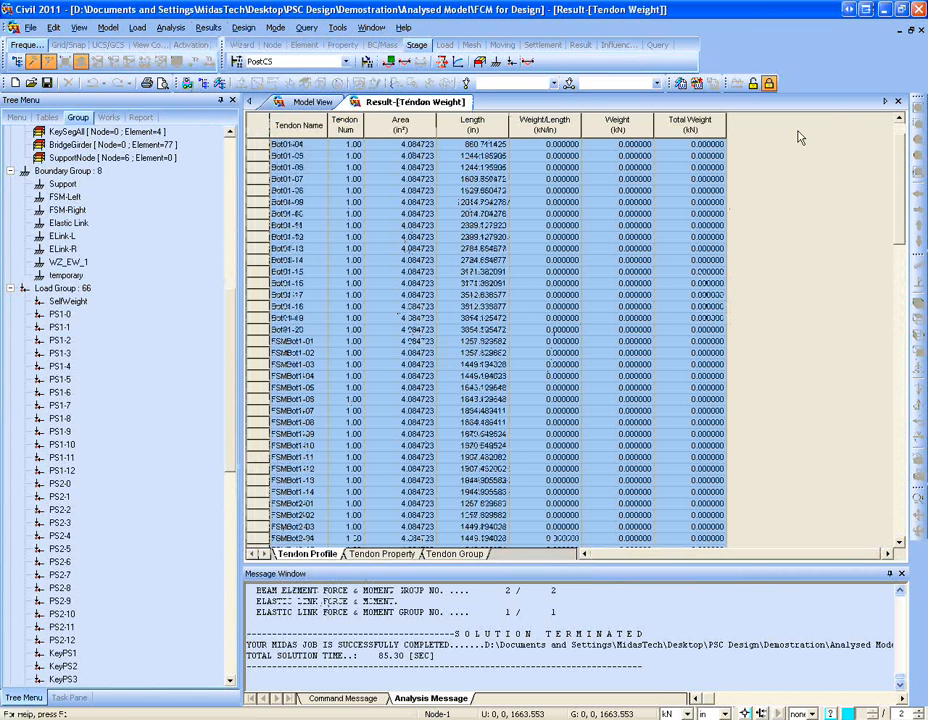
left_click(897, 101)
- Generate the beam section properties table at the last construction stage for elements 1to81, part I
left_click(203, 29)
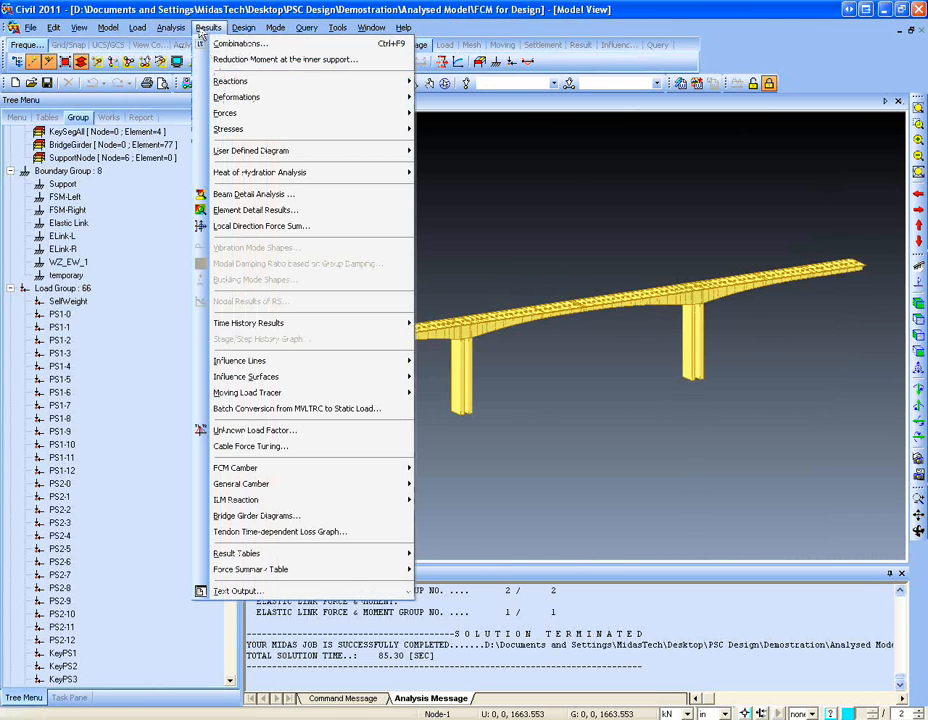
mouse_move(330, 553)
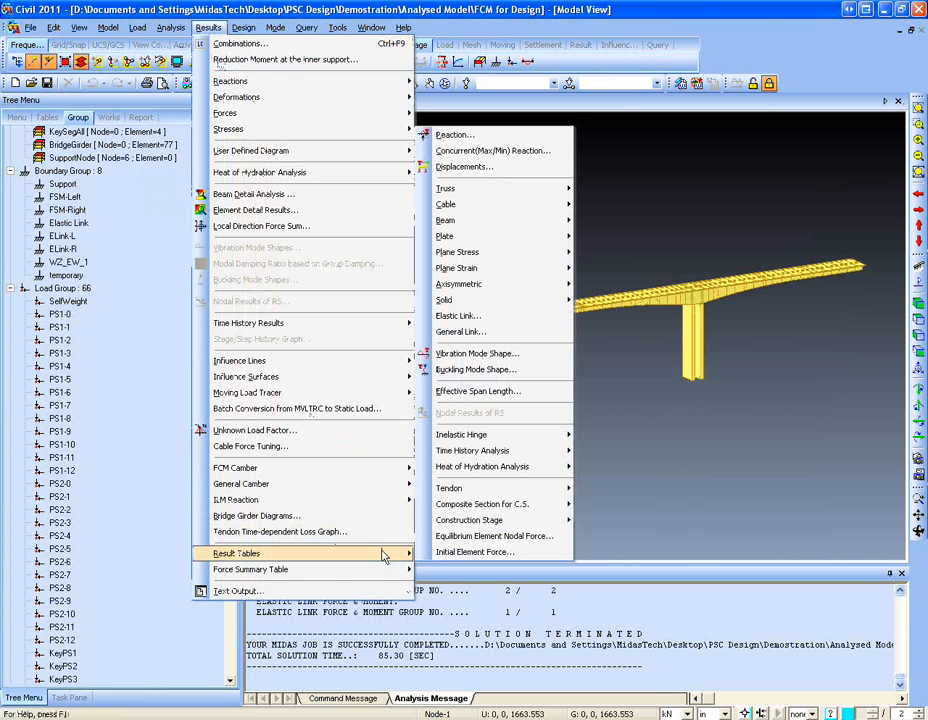
mouse_move(473, 528)
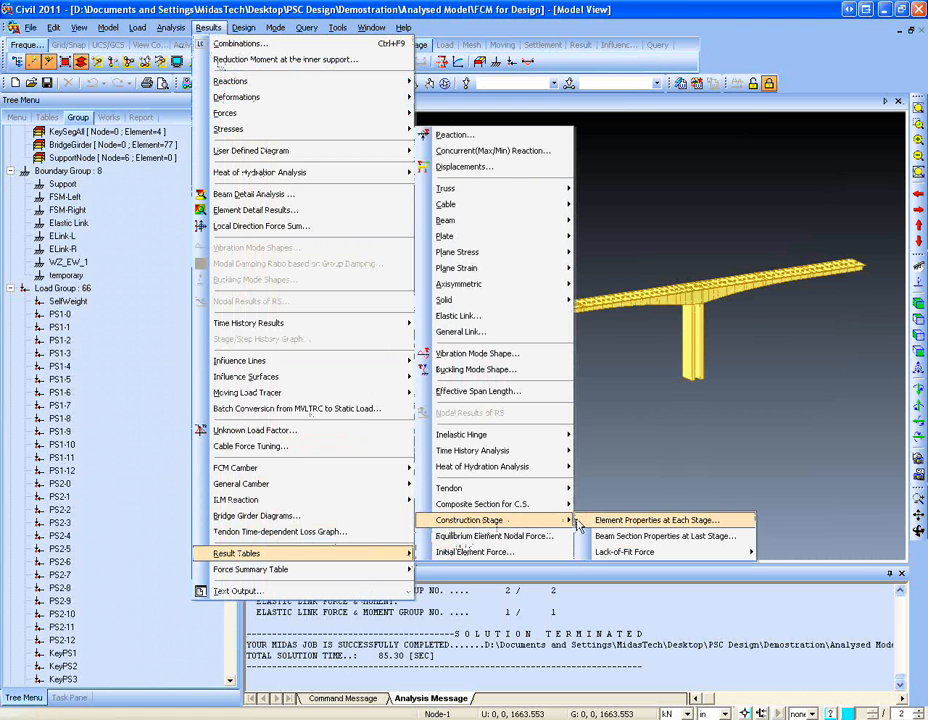
left_click(606, 536)
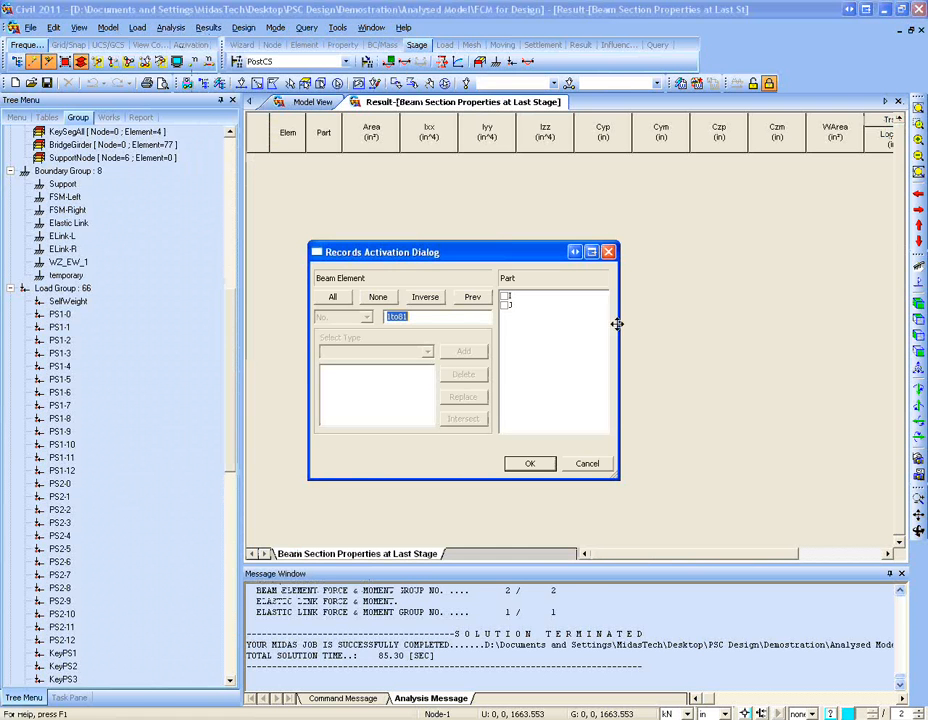
left_click(504, 295)
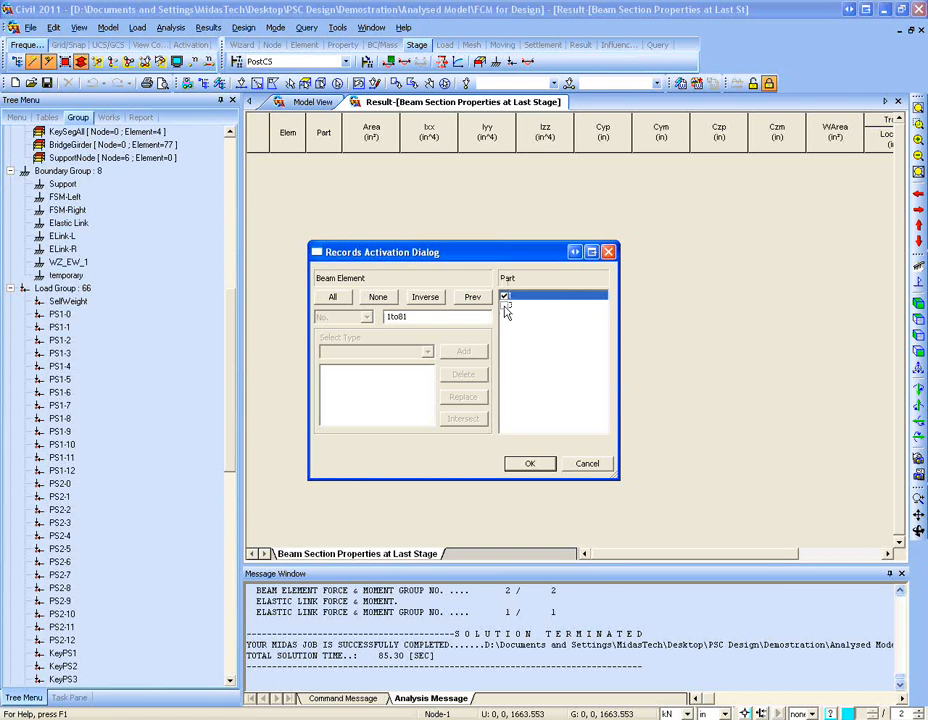
left_click(530, 463)
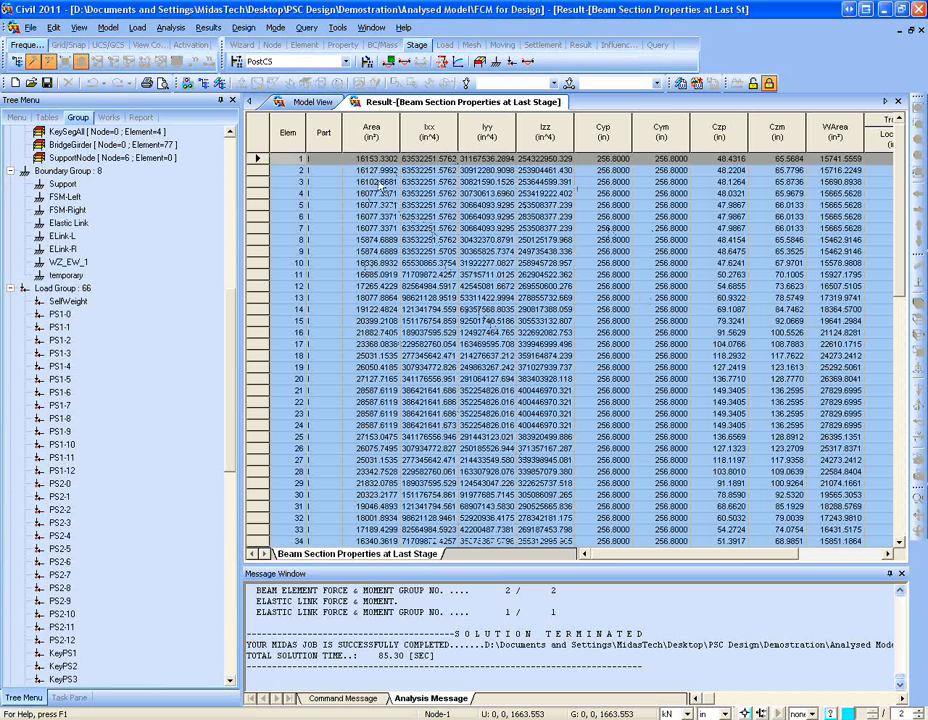
- Inspect the area, moment of inertia and centroid distance values of several beam elements, and close the section properties table
left_click_drag(376, 163, 425, 413)
left_click(477, 309)
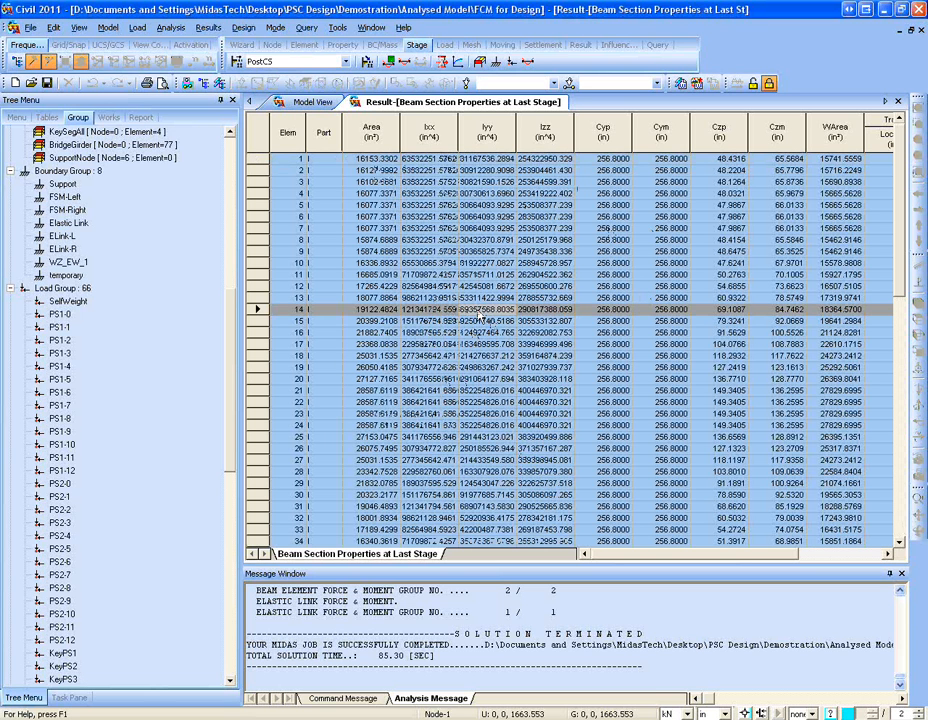
left_click(375, 205)
left_click(451, 172)
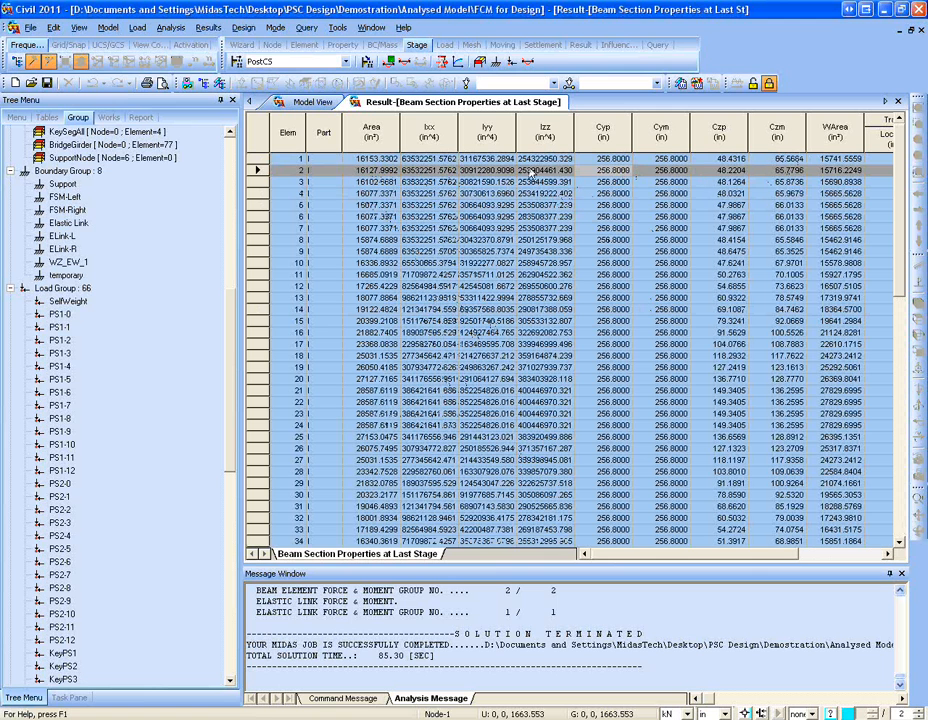
left_click(582, 195)
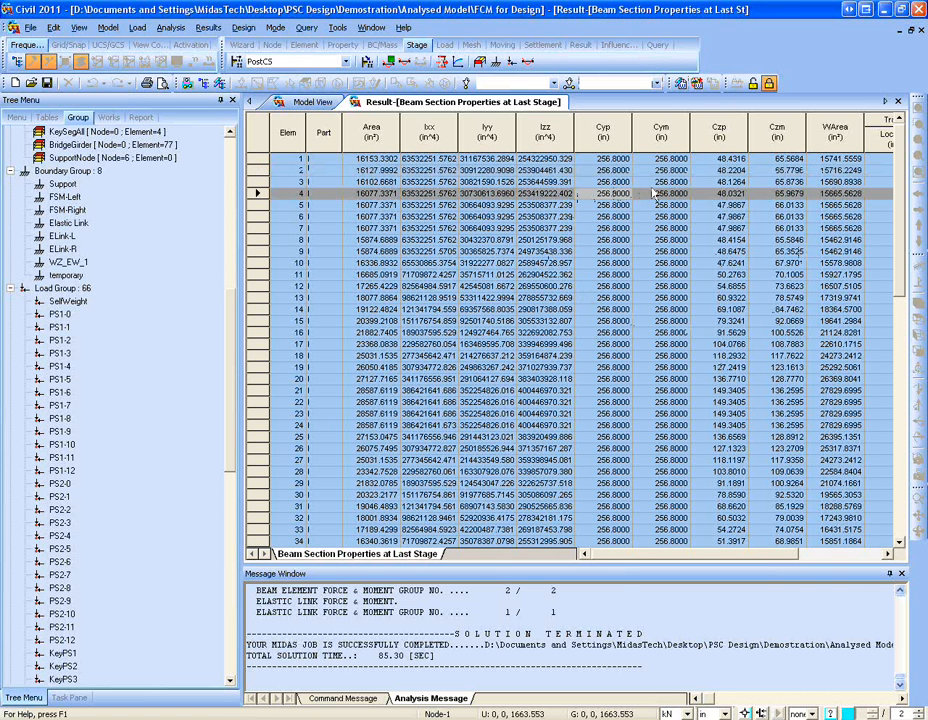
left_click(897, 101)
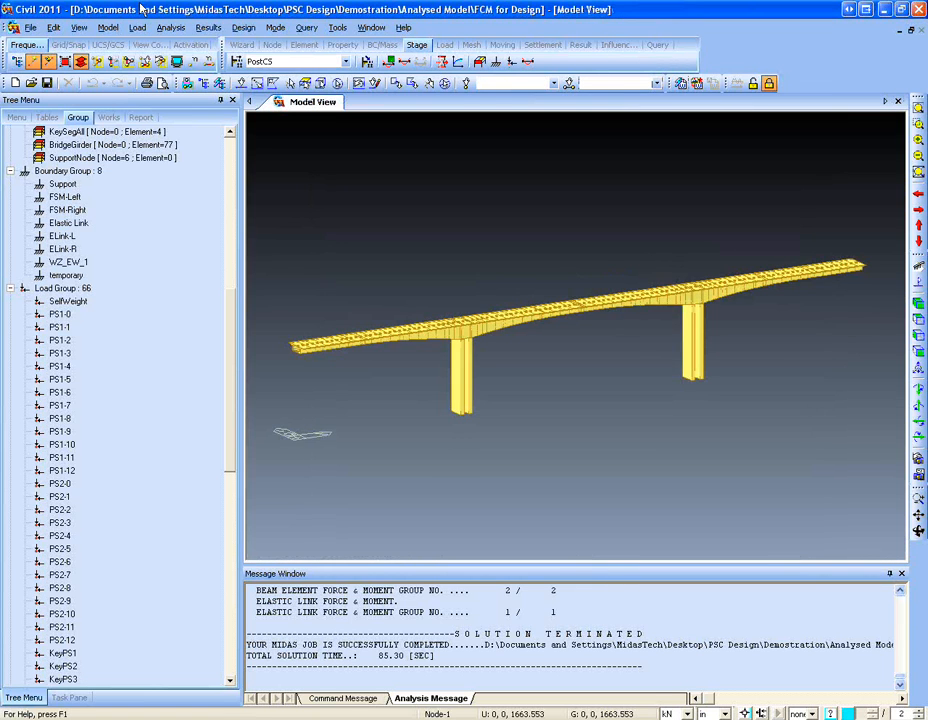
left_click(208, 27)
mouse_move(374, 558)
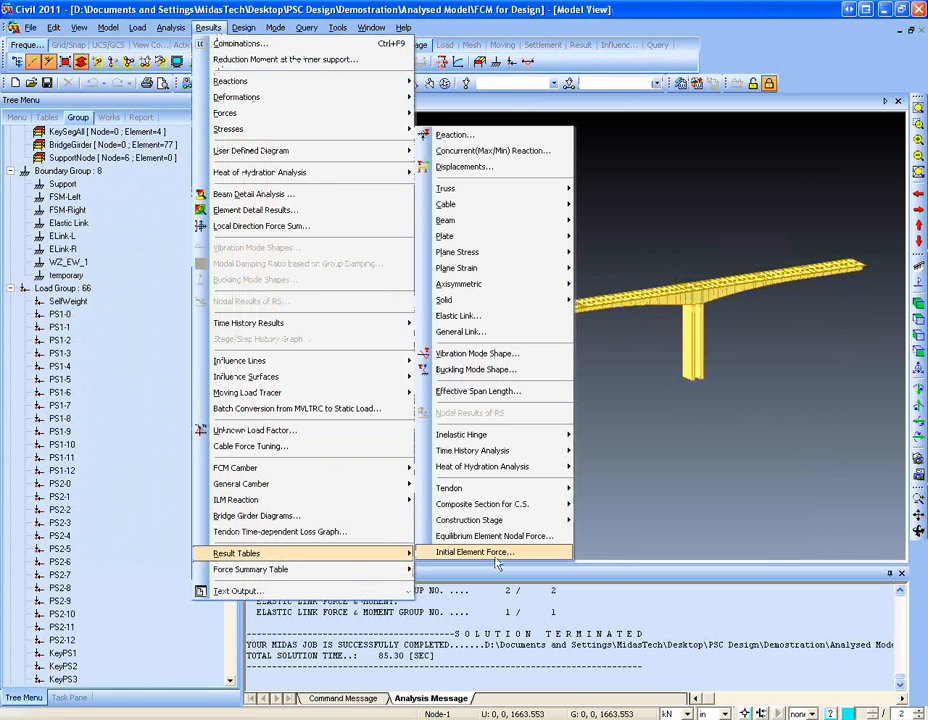
mouse_move(512, 511)
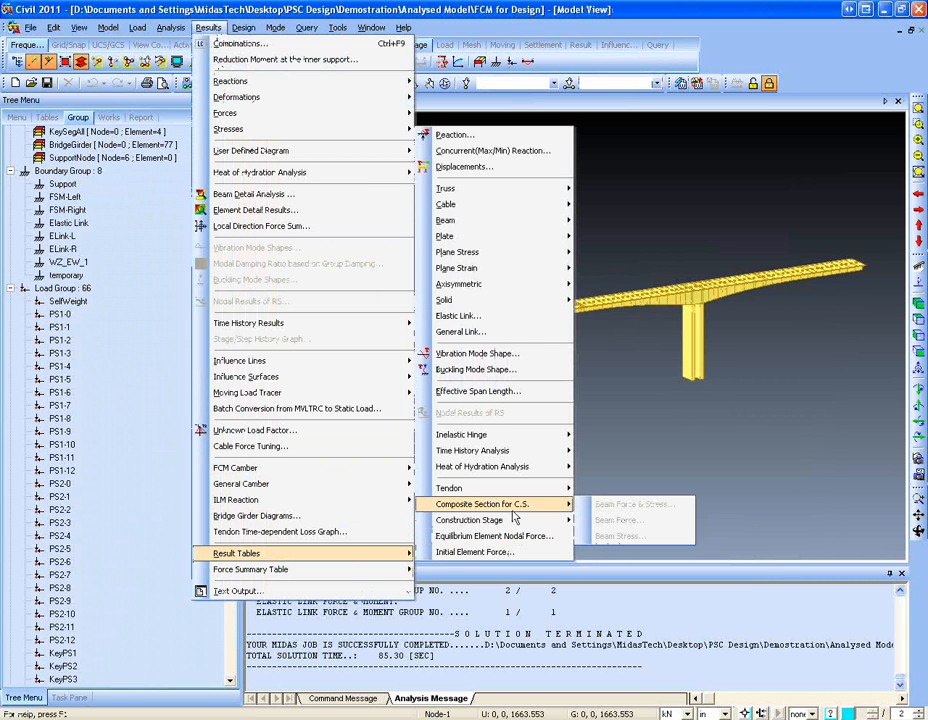
mouse_move(560, 223)
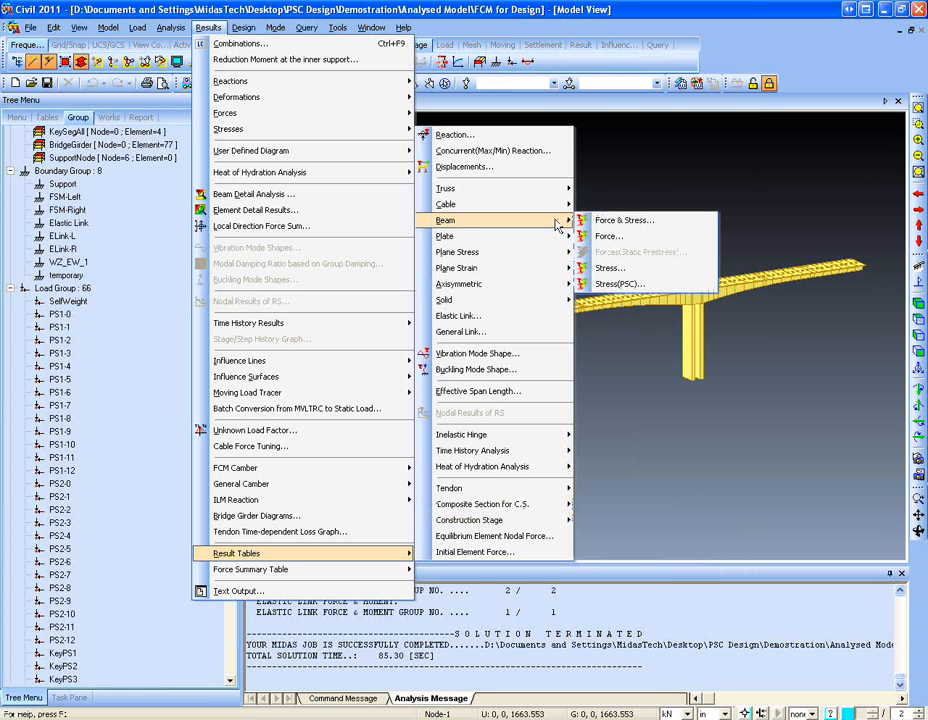
left_click(371, 5)
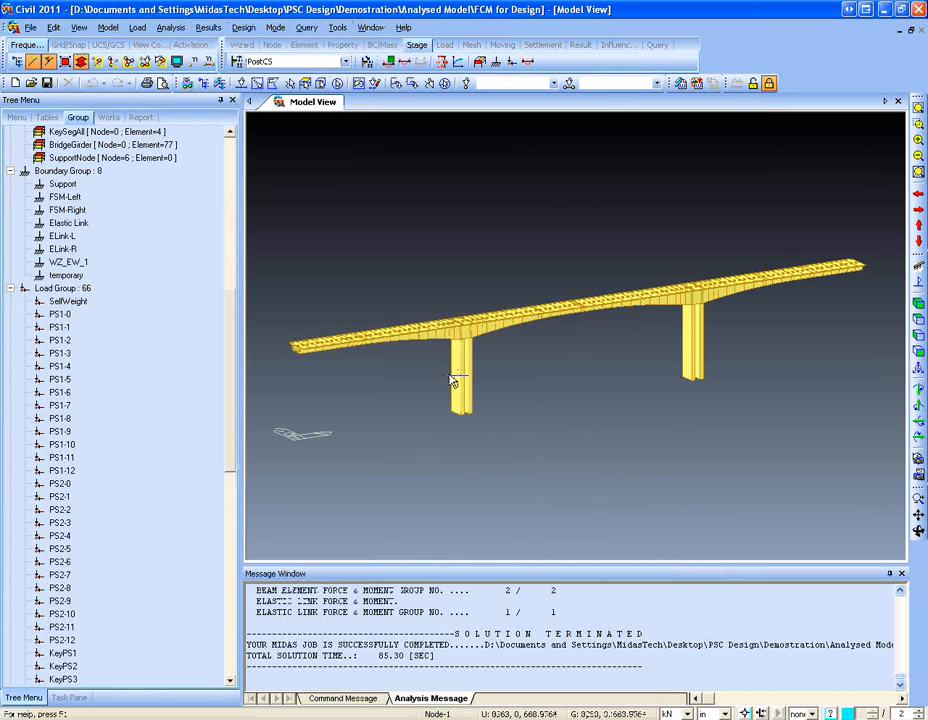
mouse_move(453, 382)
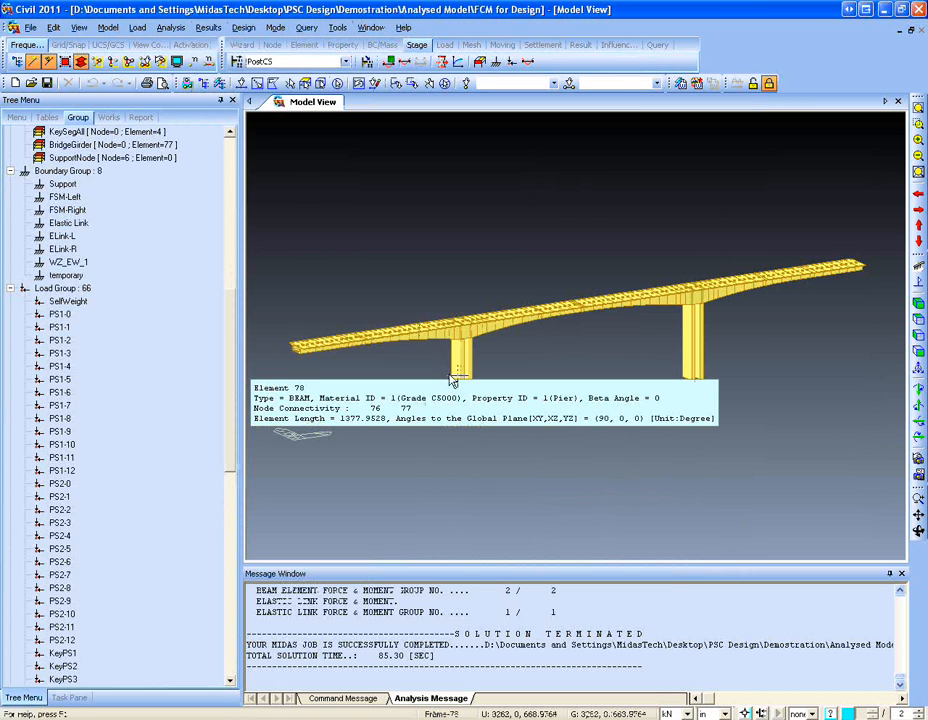
- Open the PSC design parameters and set the design code to Eurocode2-2:05
left_click(245, 28)
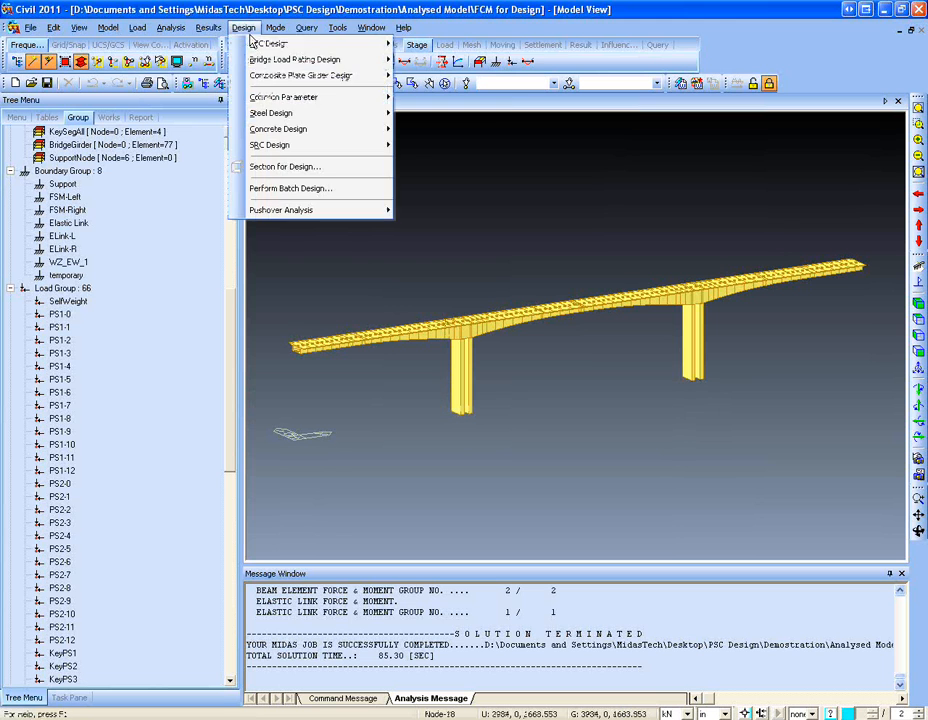
mouse_move(265, 44)
left_click(425, 41)
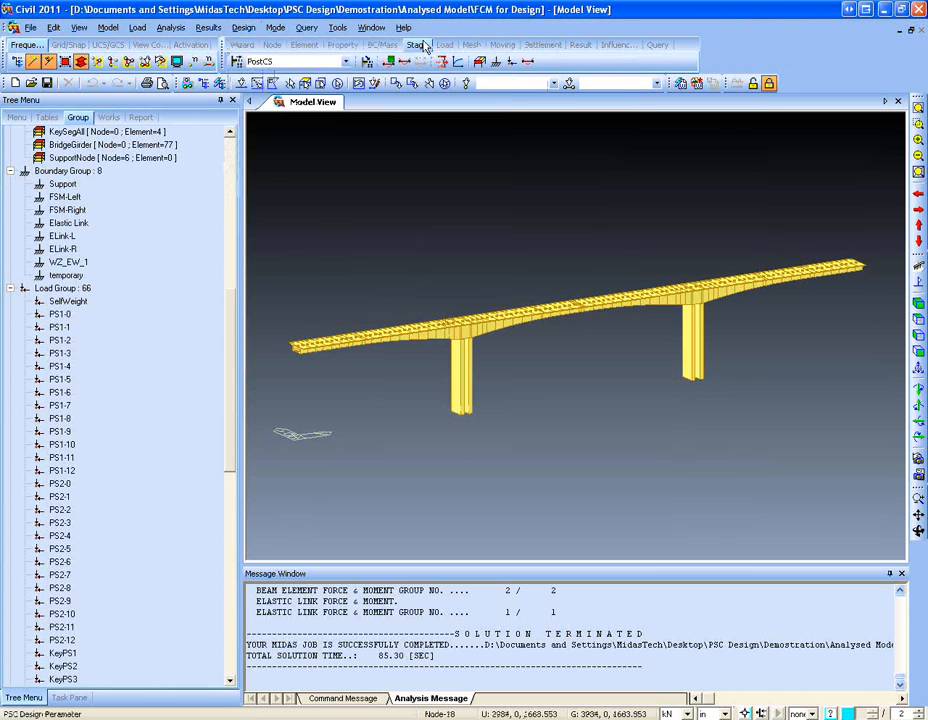
left_click(310, 160)
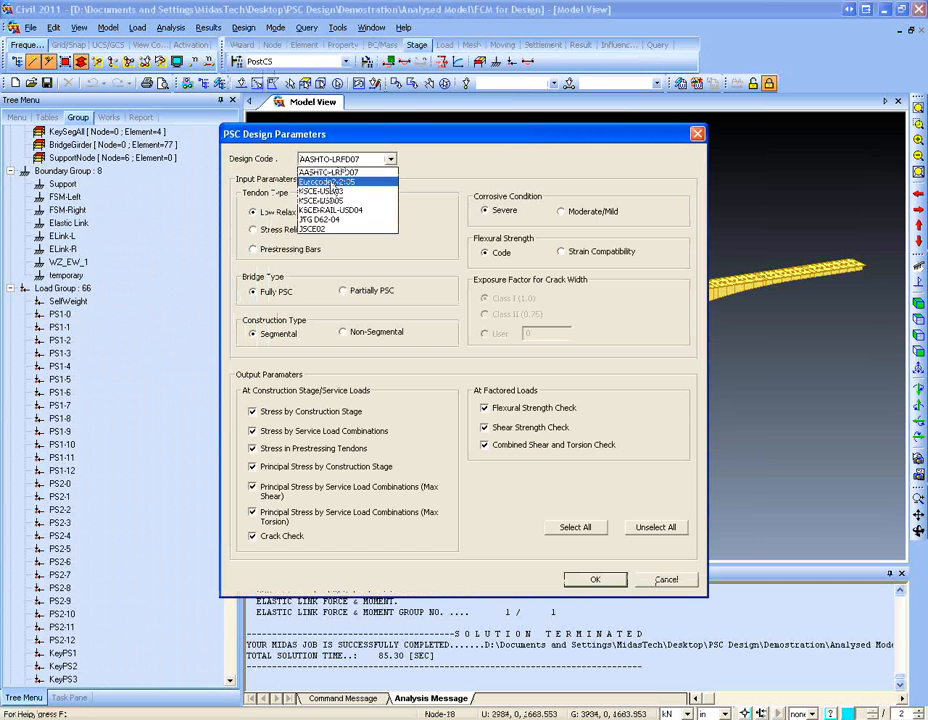
left_click(330, 182)
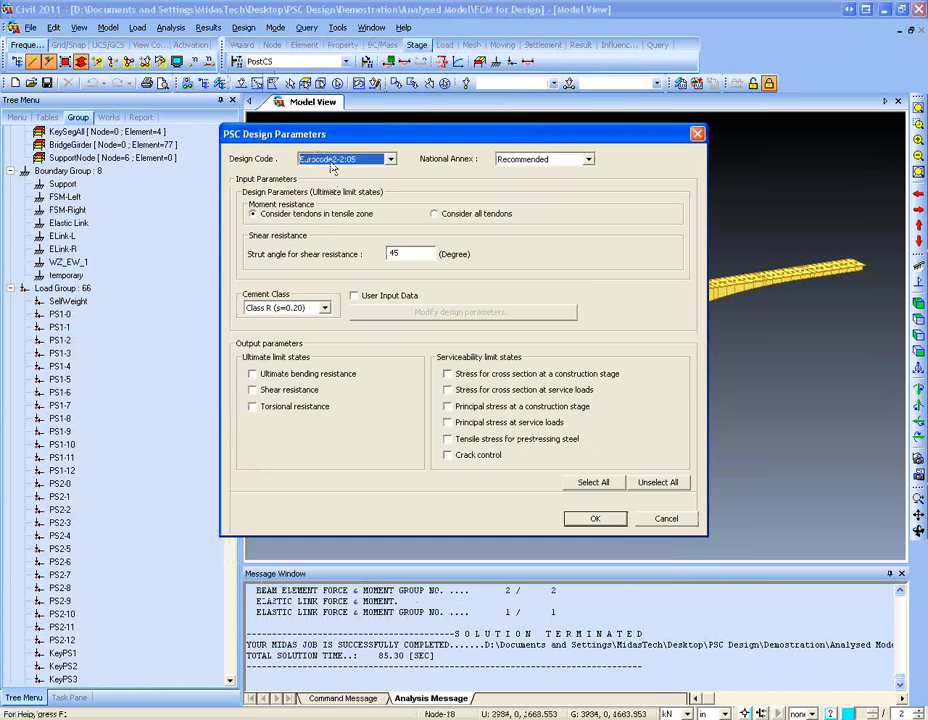
- Change the PSC design code to AASHTO-LRFD07 and accept the design parameters
left_click(340, 159)
left_click(331, 173)
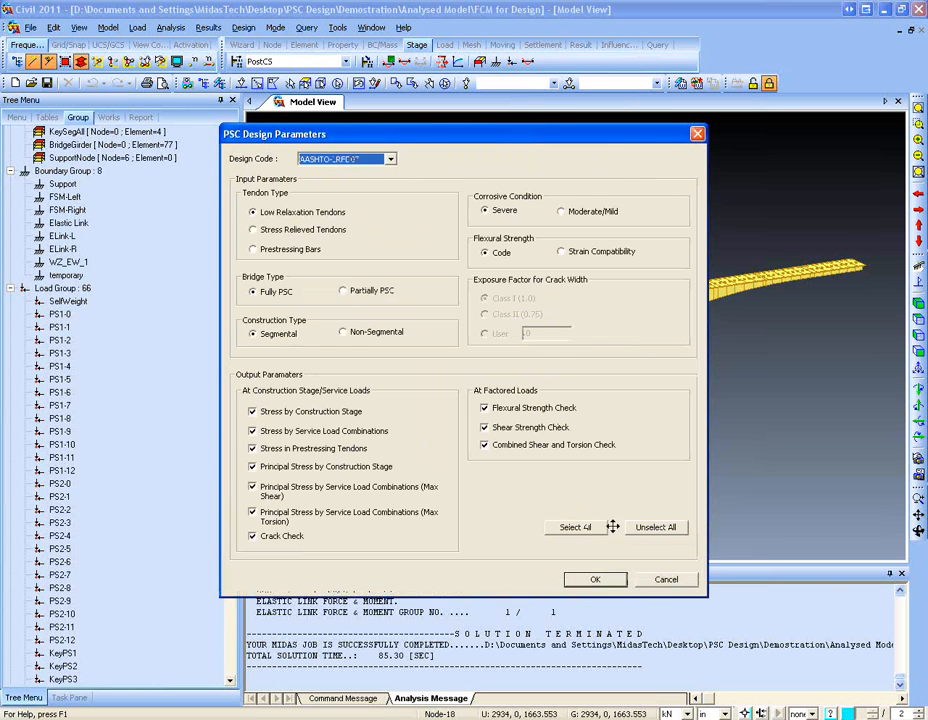
left_click(617, 578)
- Run the PSC design for the bridge model
left_click(243, 27)
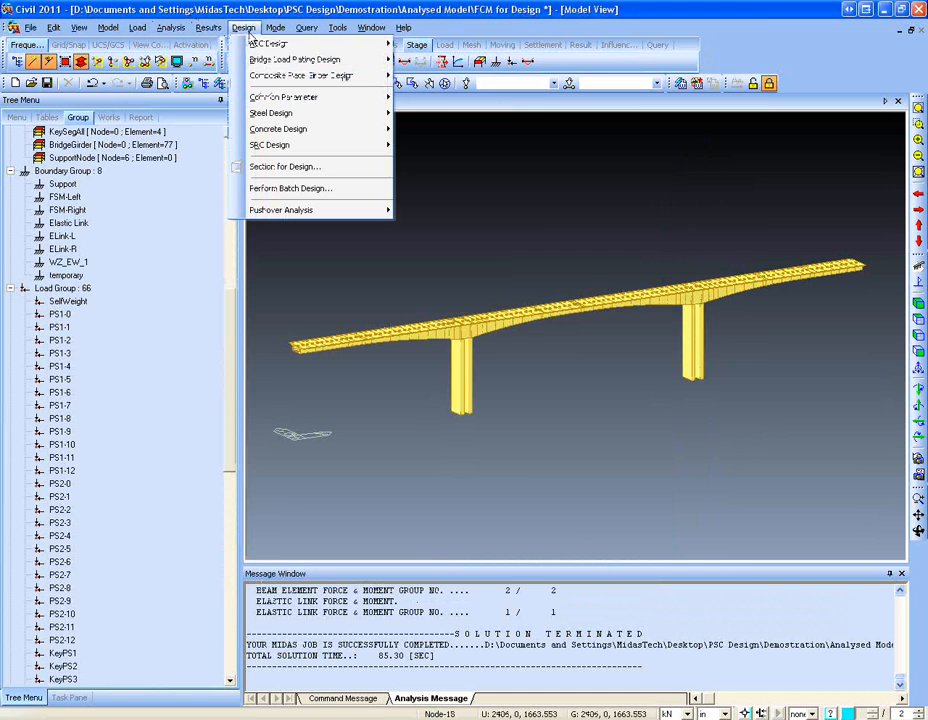
mouse_move(275, 43)
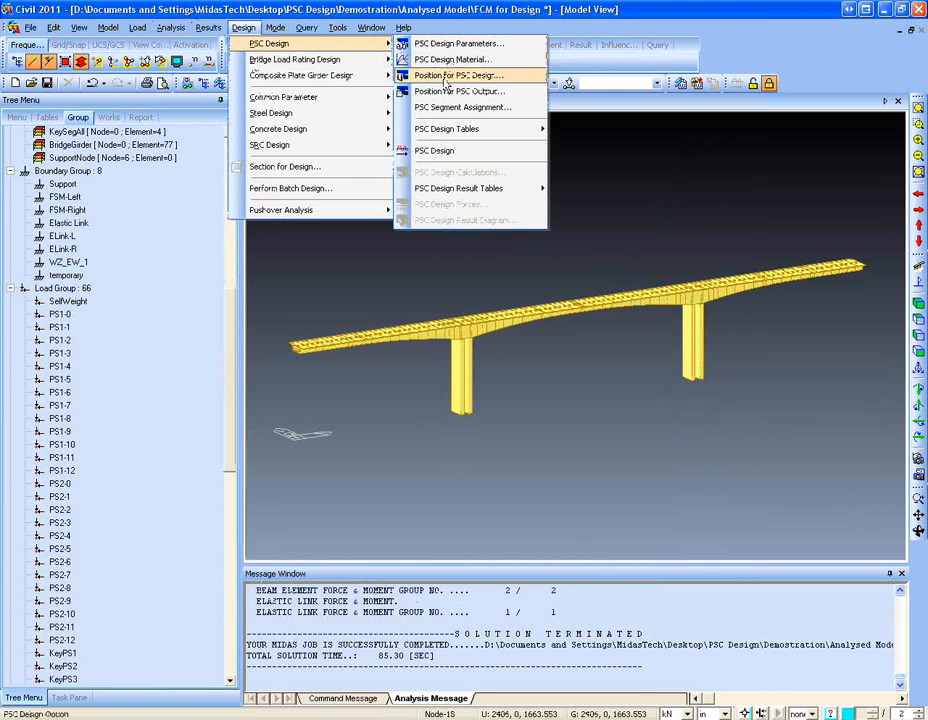
left_click(434, 150)
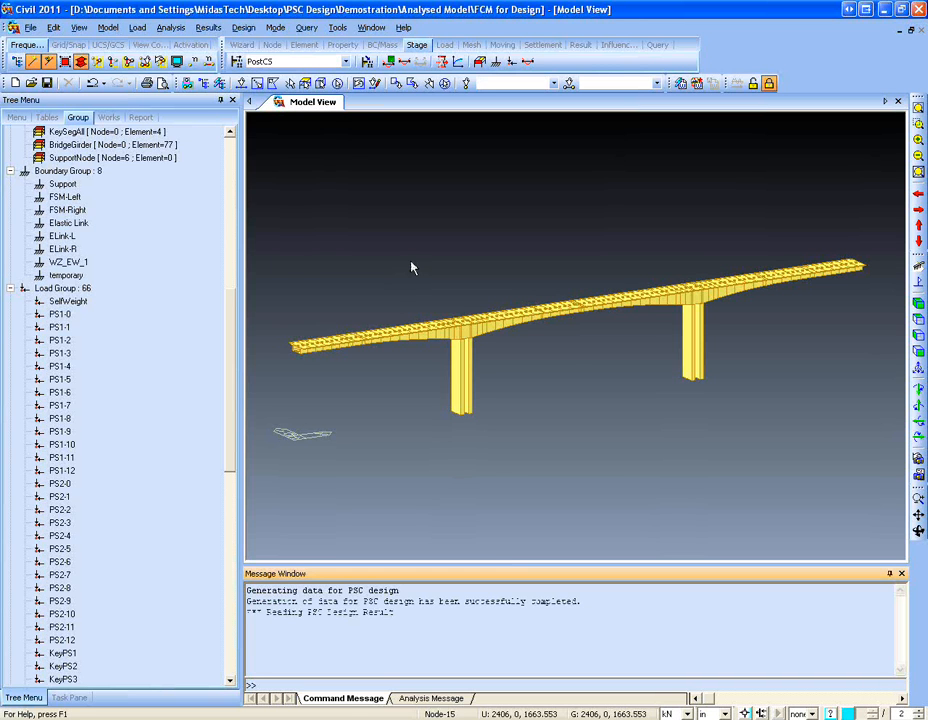
- View the construction stage cross-section stress check table for element 16, parts i and j, in compression and tension, and close it
left_click(243, 27)
mouse_move(279, 80)
mouse_move(275, 44)
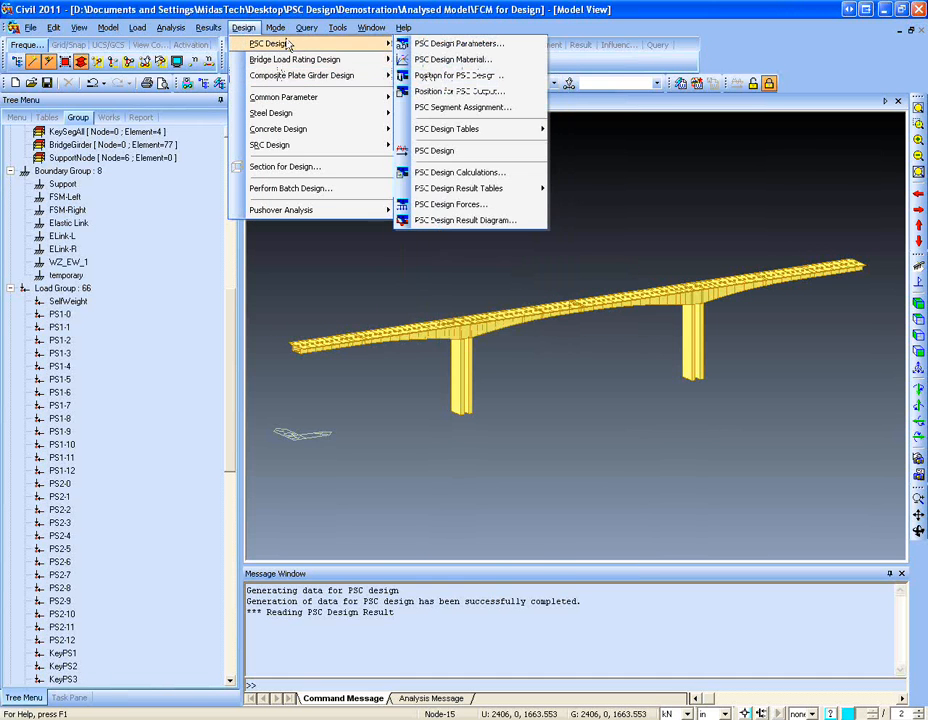
mouse_move(495, 195)
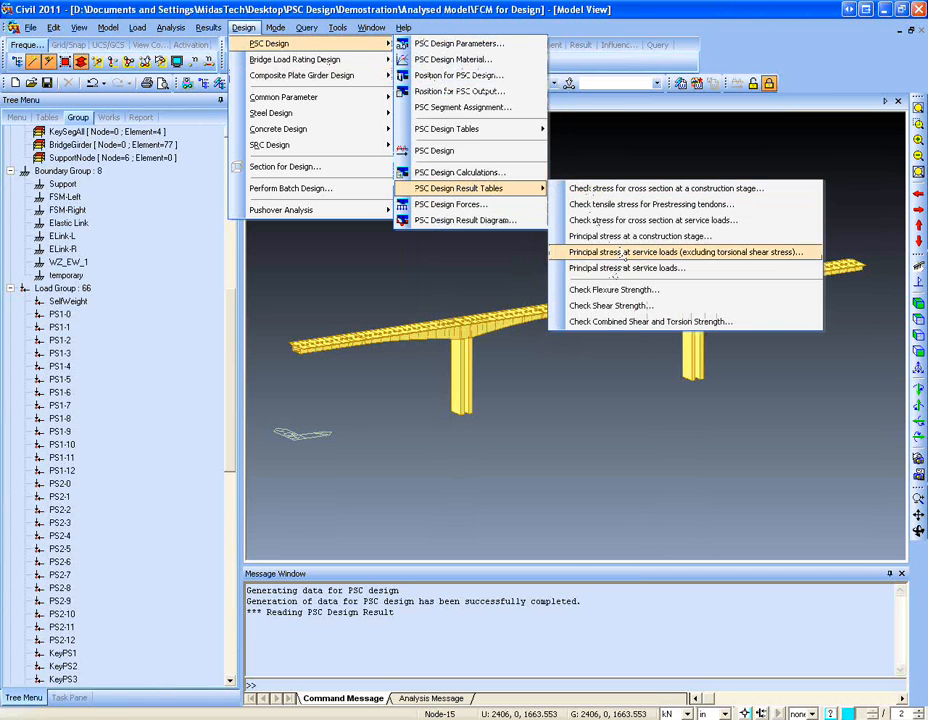
left_click(605, 188)
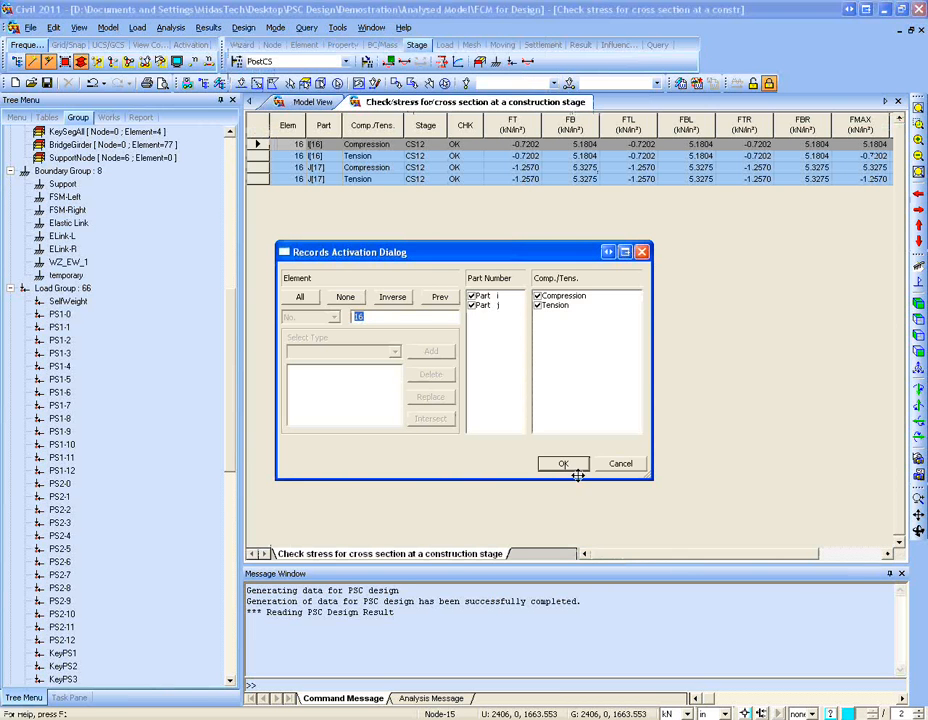
left_click(553, 462)
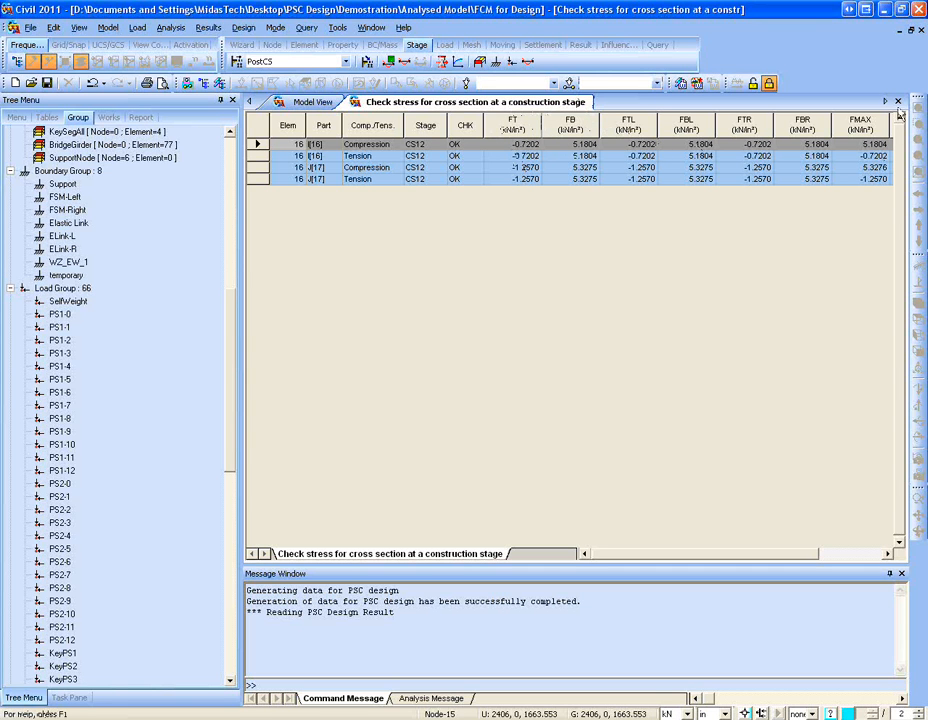
left_click(897, 101)
- View the flexure strength check table for element 16, parts i and j, positive and negative, and close it
left_click(208, 27)
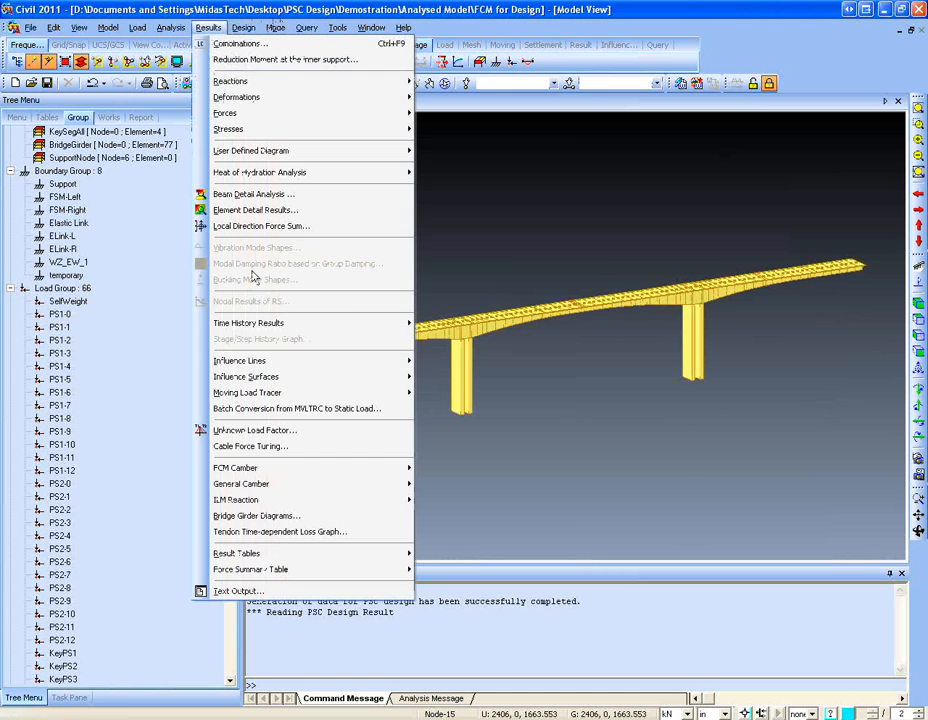
mouse_move(334, 556)
left_click(243, 27)
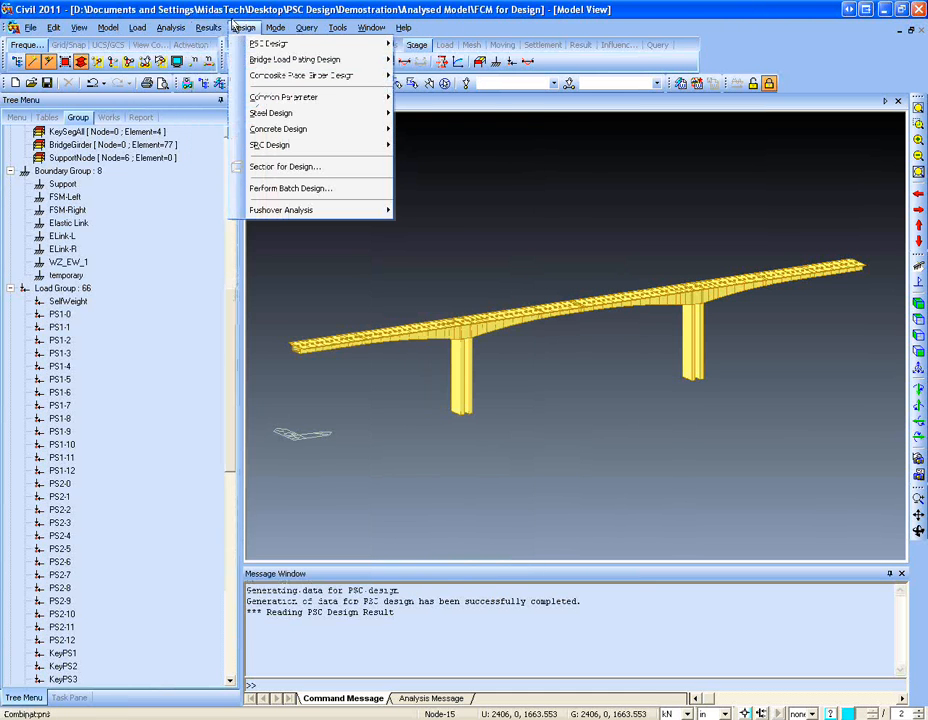
mouse_move(490, 188)
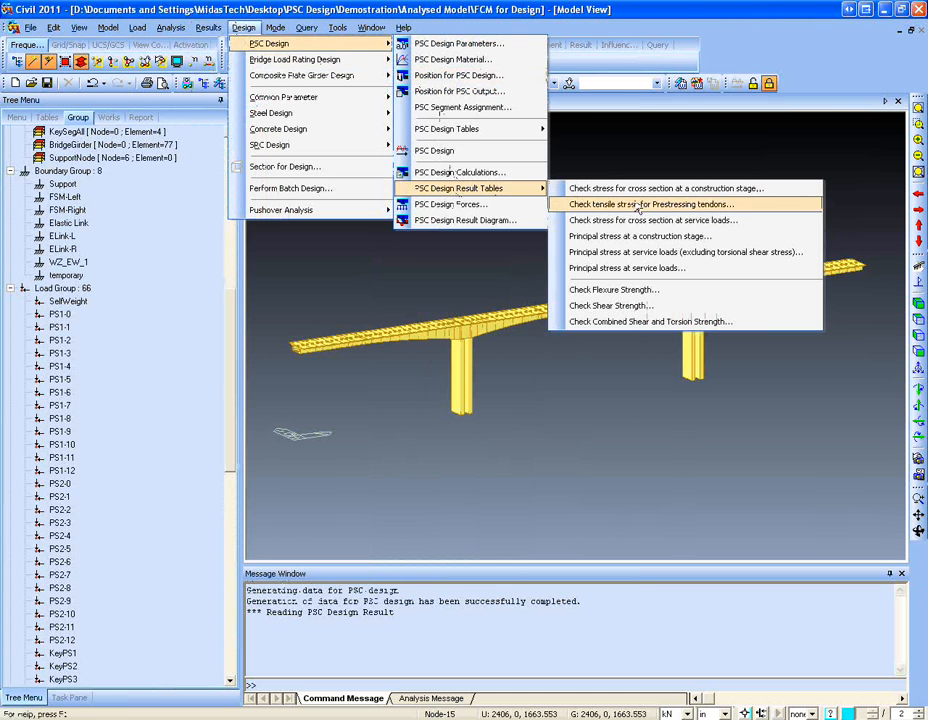
left_click(600, 290)
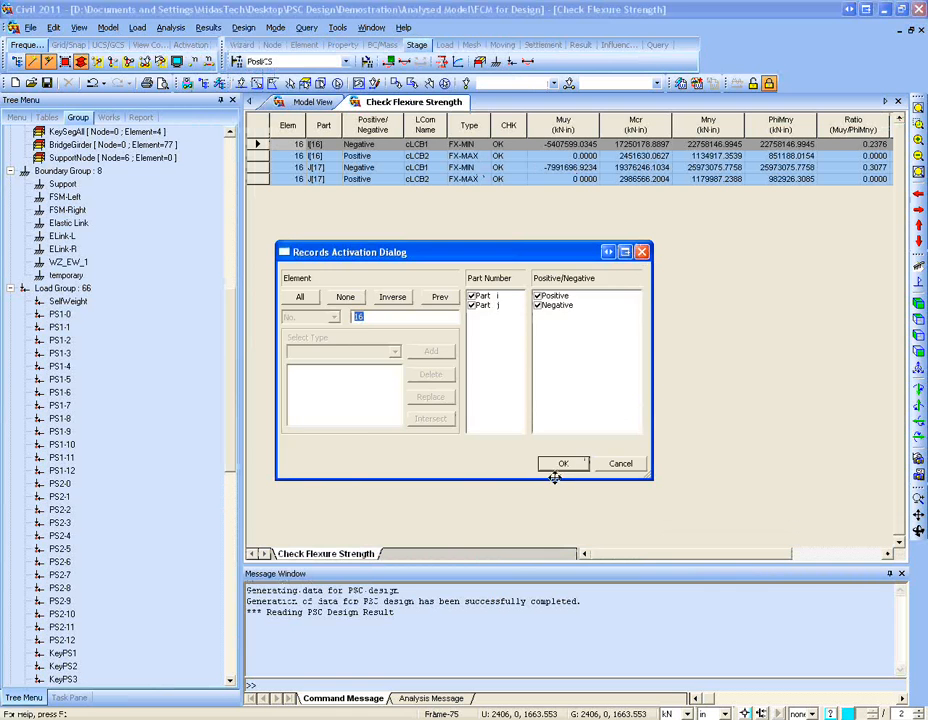
left_click(553, 466)
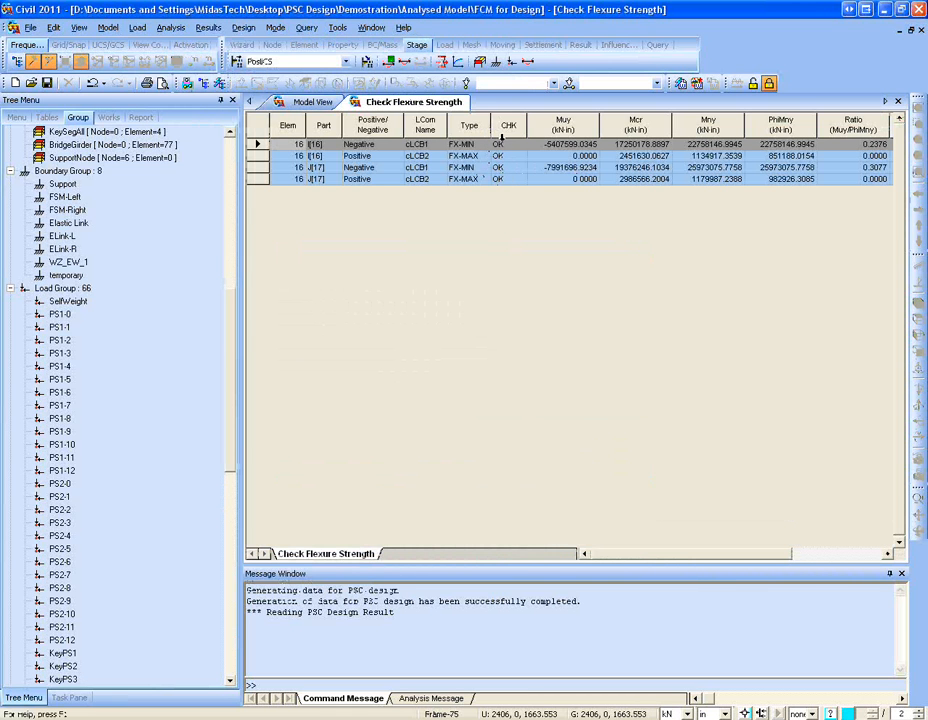
left_click(846, 553)
left_click_drag(806, 556, 682, 562)
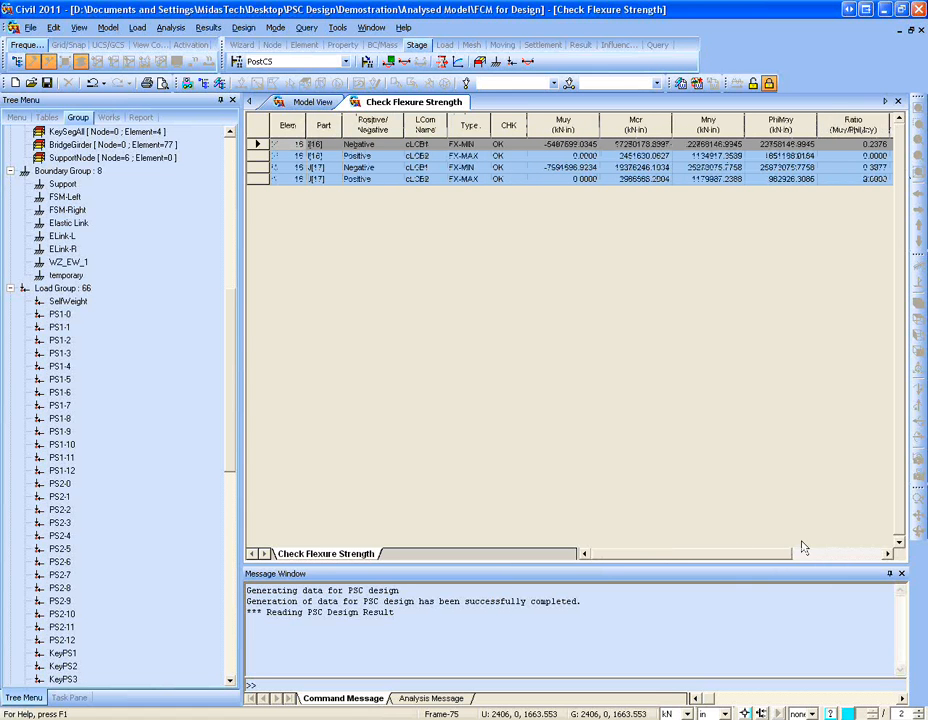
left_click_drag(788, 557, 675, 543)
left_click(897, 102)
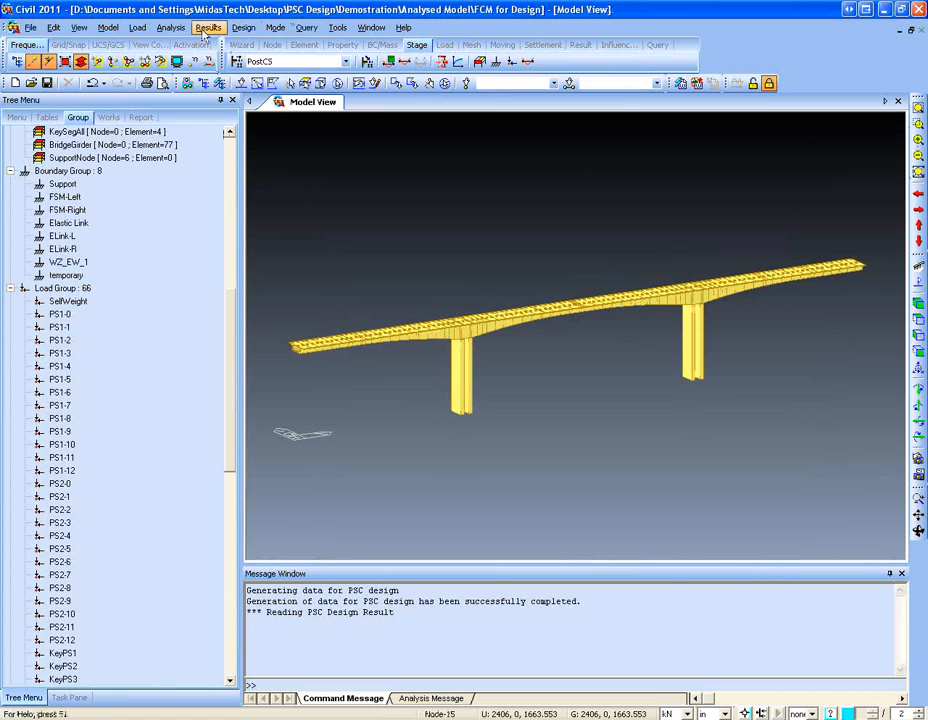
- Generate the PSC design calculation report in US units
left_click(243, 27)
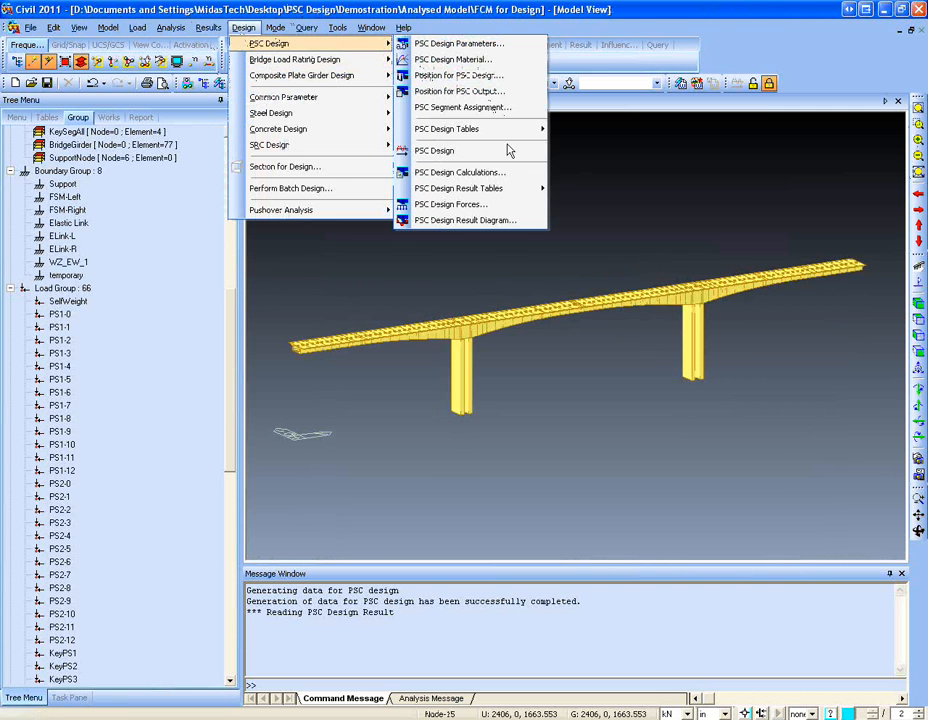
left_click(463, 173)
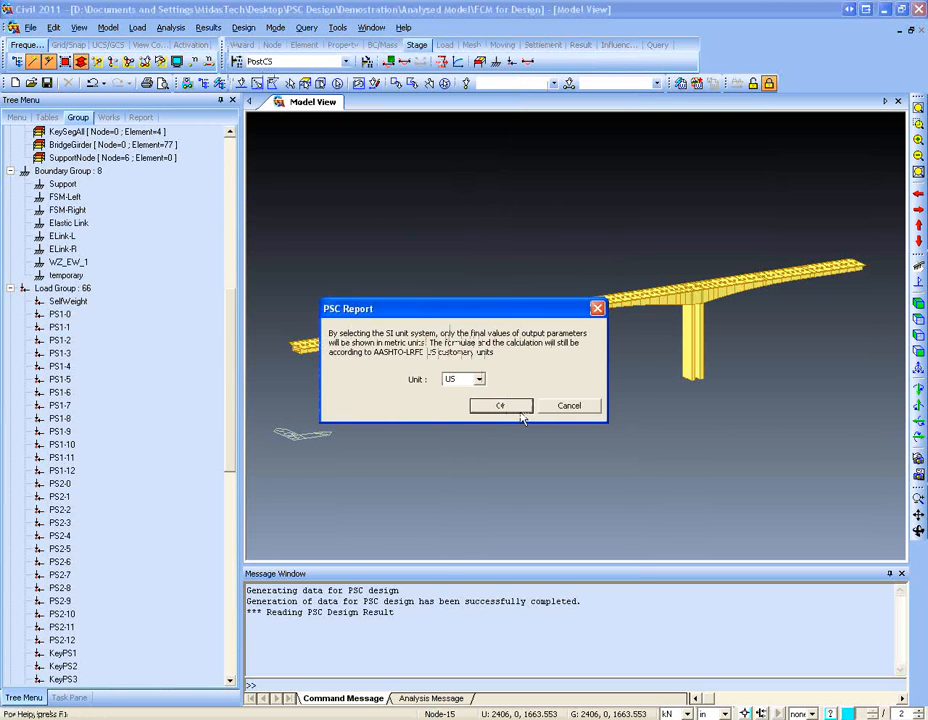
left_click(529, 407)
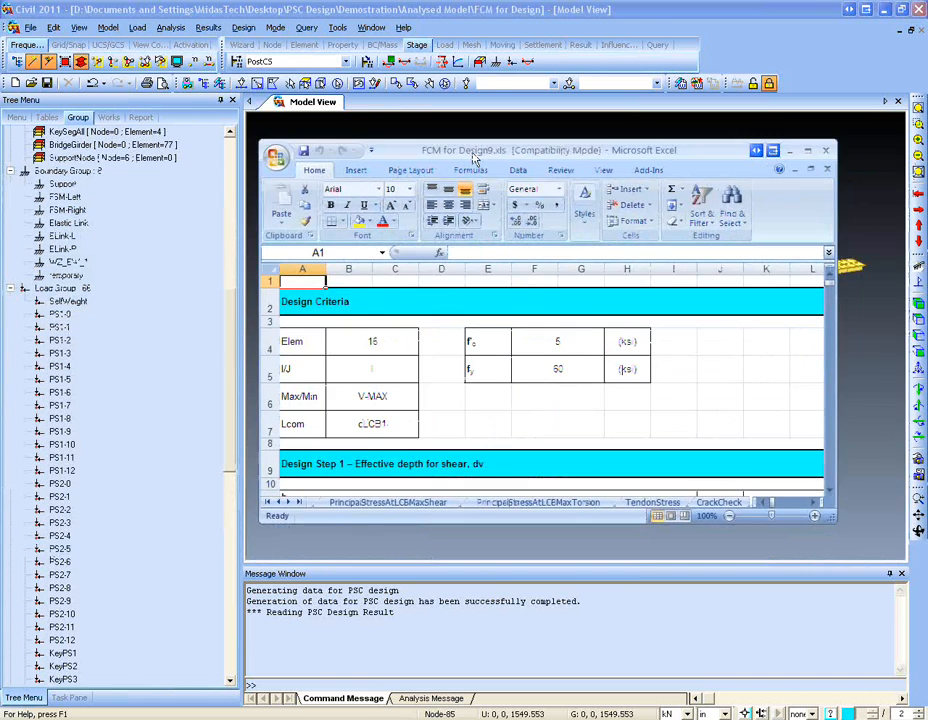
- Examine the shear stress and transverse reinforcement design steps on the TorsionDesign sheet of the Excel report
scroll(390, 341, "down", 8)
scroll(404, 321, "up", 5)
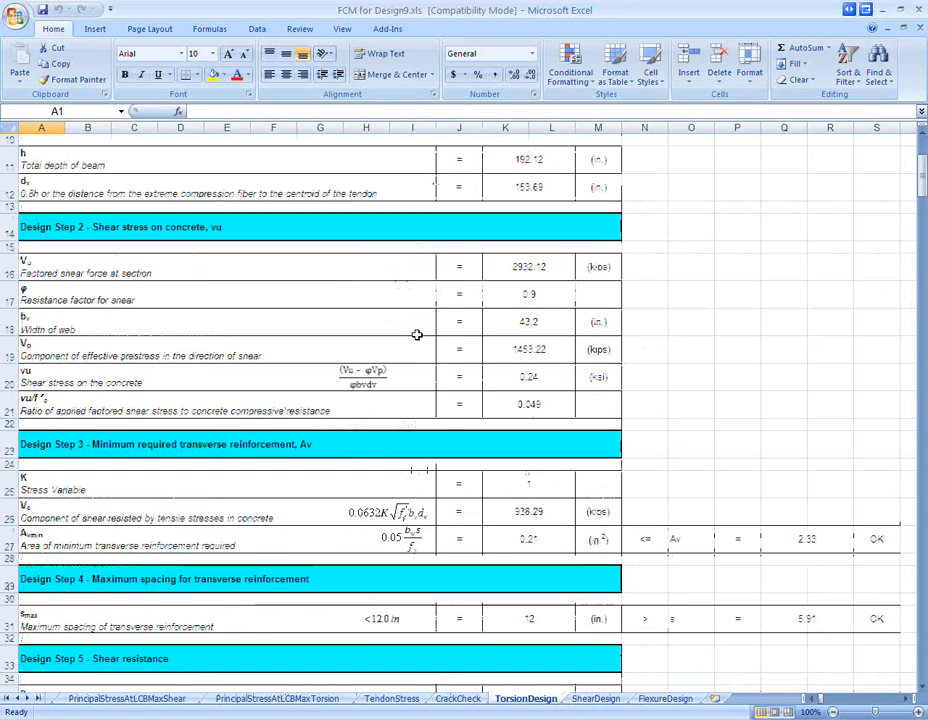
left_click(162, 372)
left_click(168, 325)
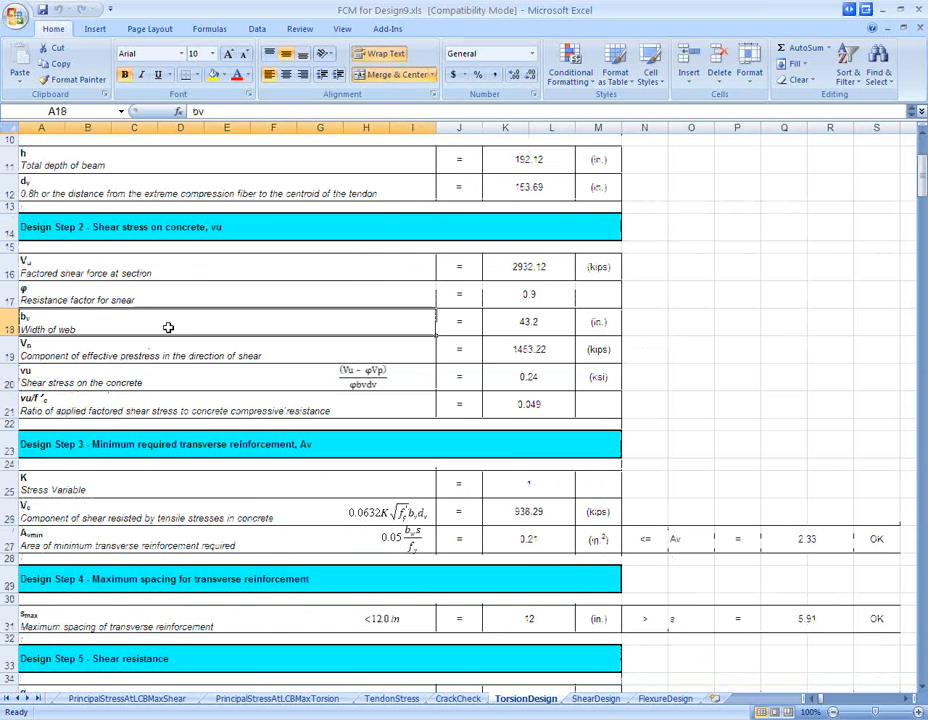
scroll(530, 681, "up", 3)
- Look through the design criteria and prestressing steel stress calculation on the FlexureDesign sheet
left_click(662, 699)
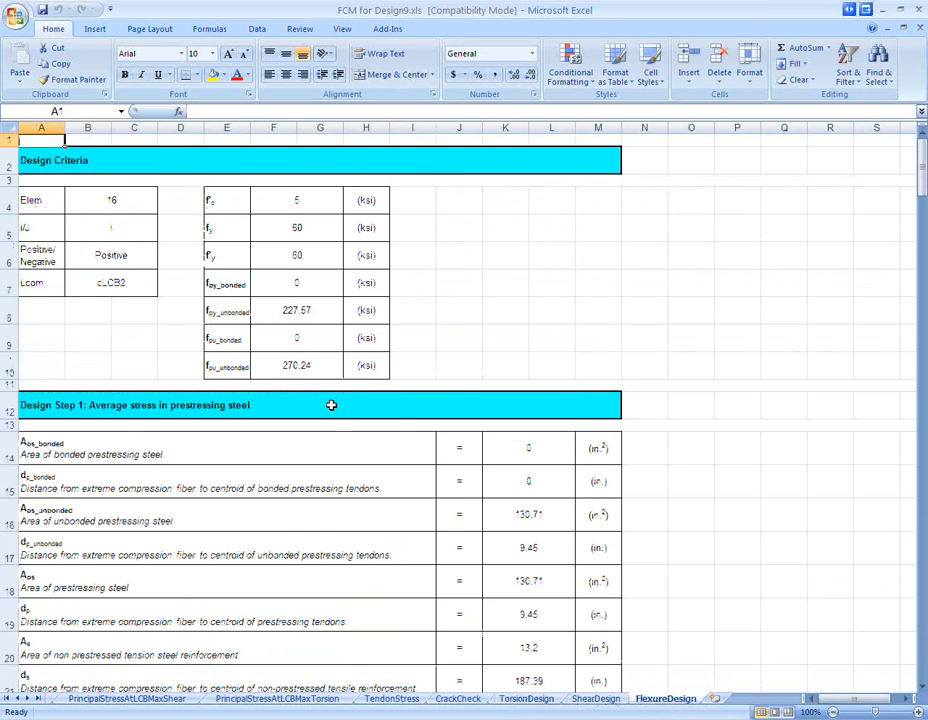
scroll(331, 405, "down", 1)
scroll(331, 405, "down", 7)
scroll(331, 405, "up", 6)
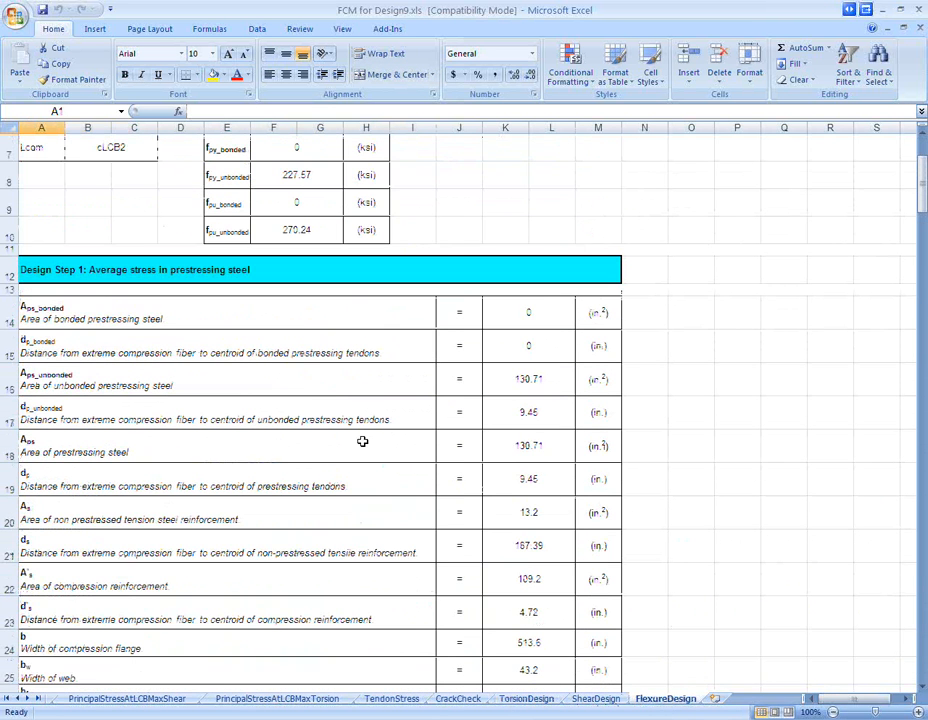
- Look through the report's principal stress sheets for maximum shear and torsion, then the tendon stress, crack check, torsion and shear design sheets
left_click(178, 699)
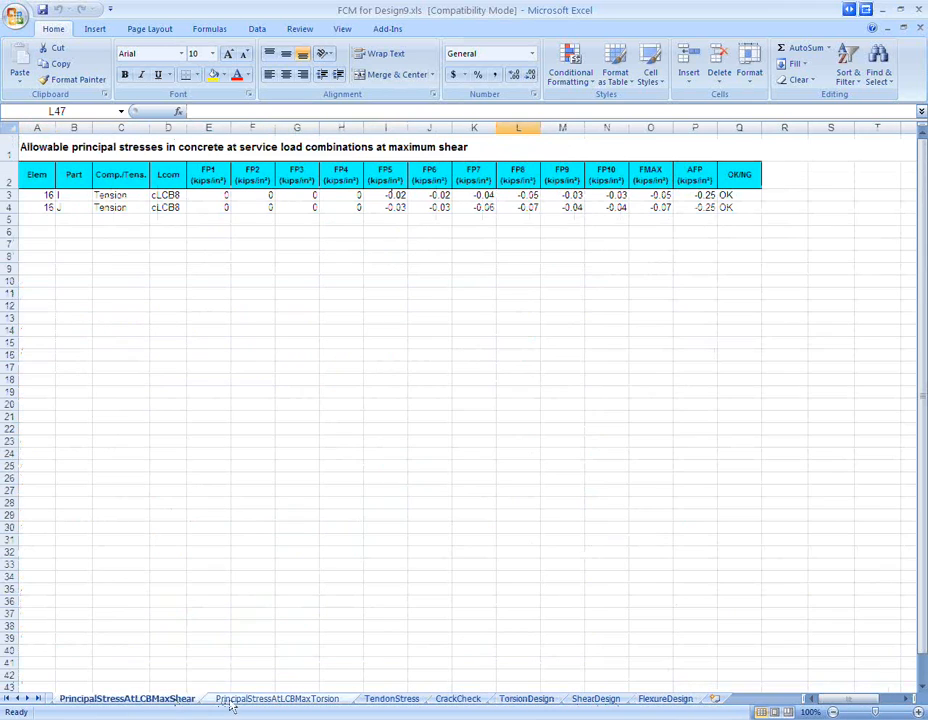
left_click(258, 699)
left_click(384, 702)
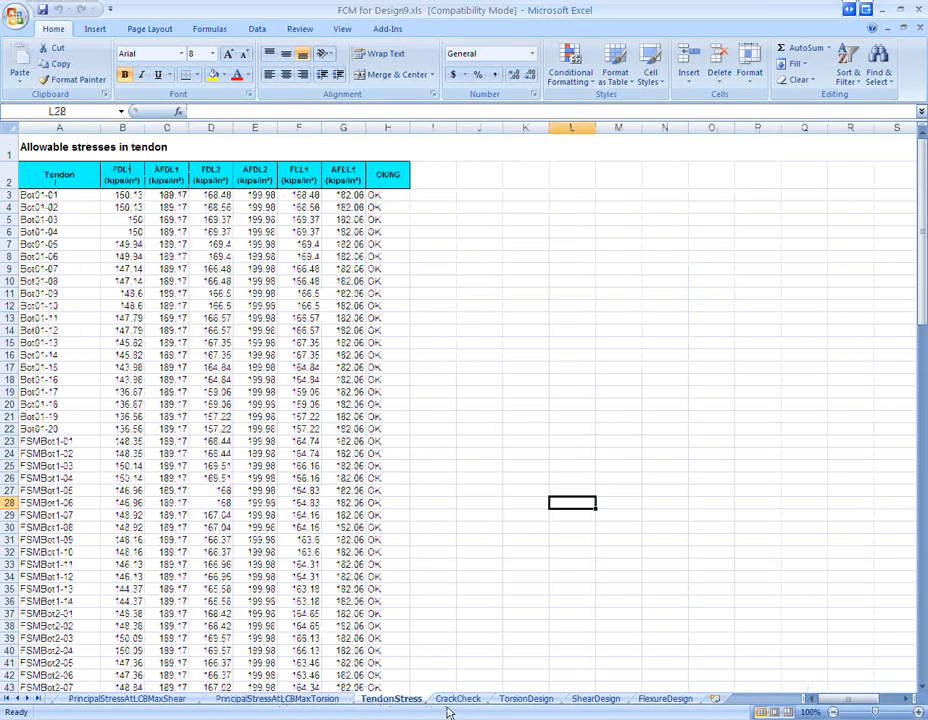
left_click(455, 700)
left_click(522, 700)
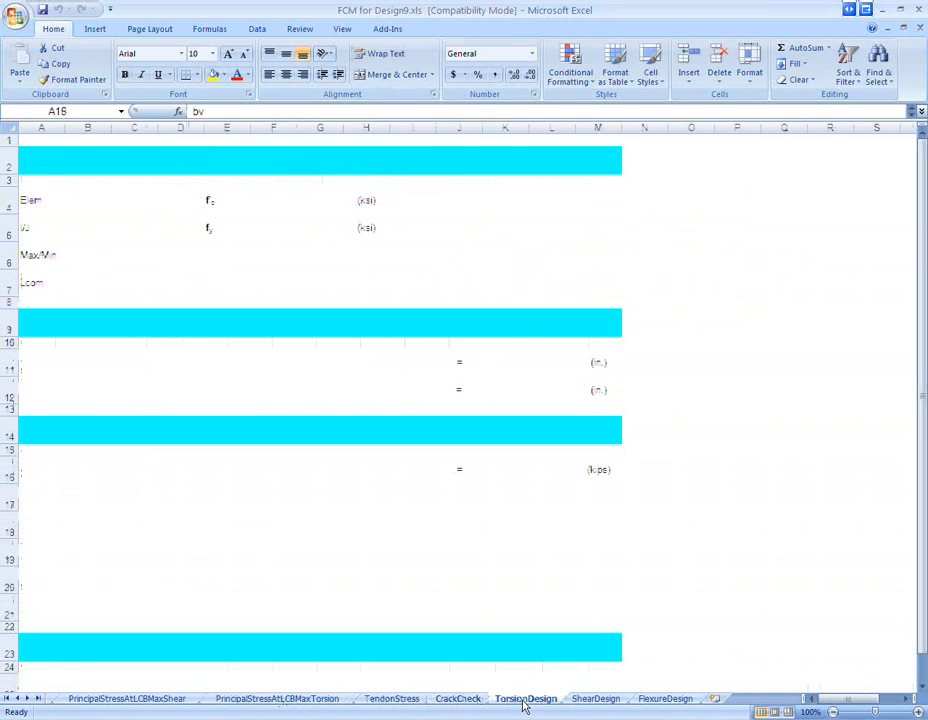
left_click(596, 699)
- Examine the flexural resistance formulas on the FlexureDesign sheet, and close the Excel report
left_click(665, 699)
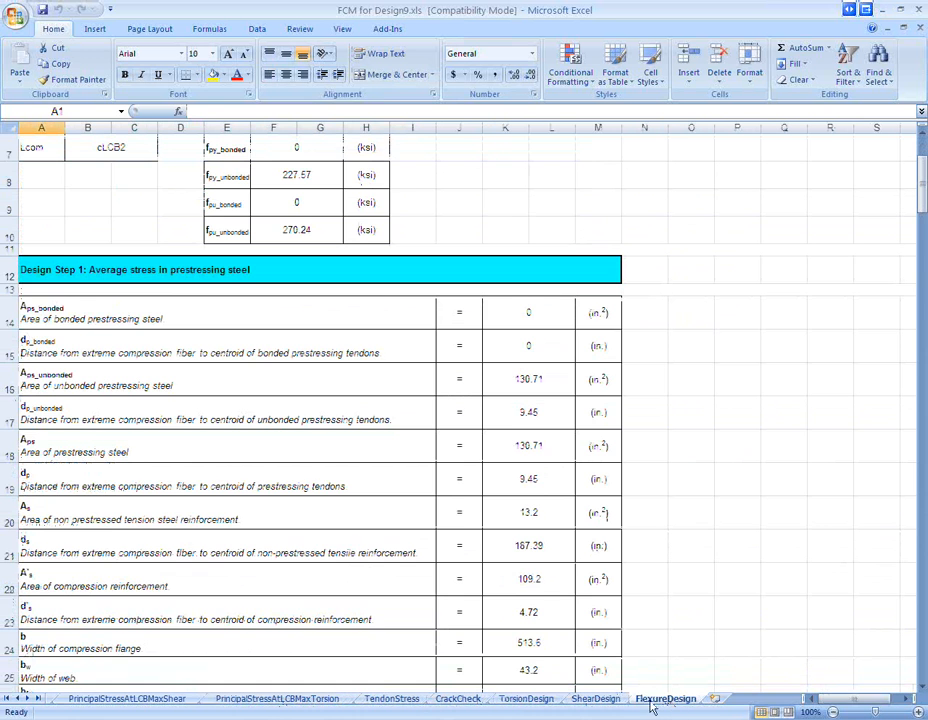
scroll(267, 442, "down", 5)
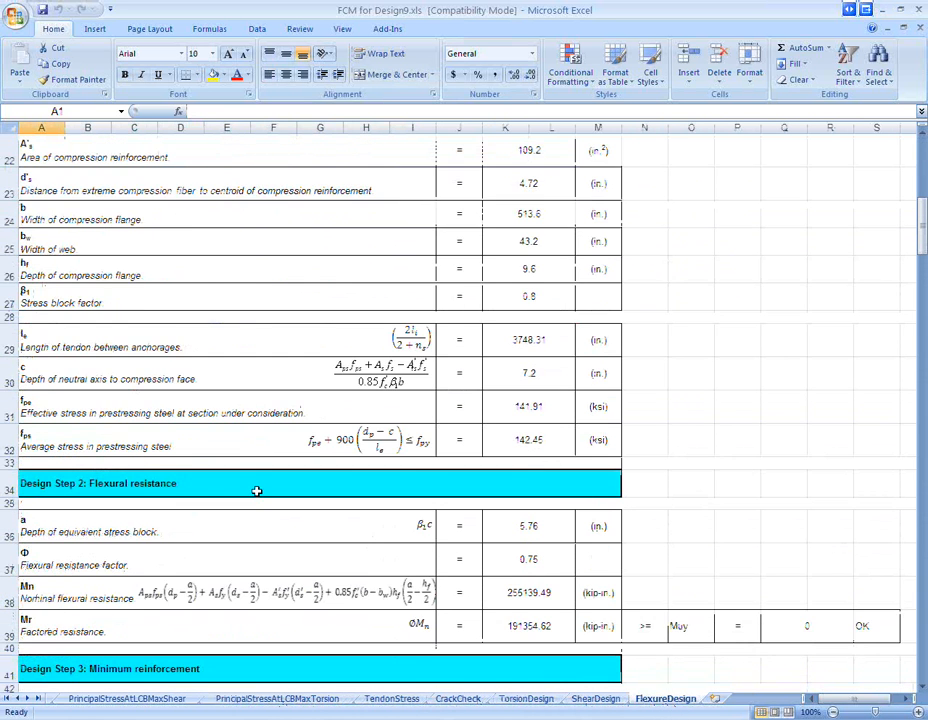
scroll(255, 489, "up", 6)
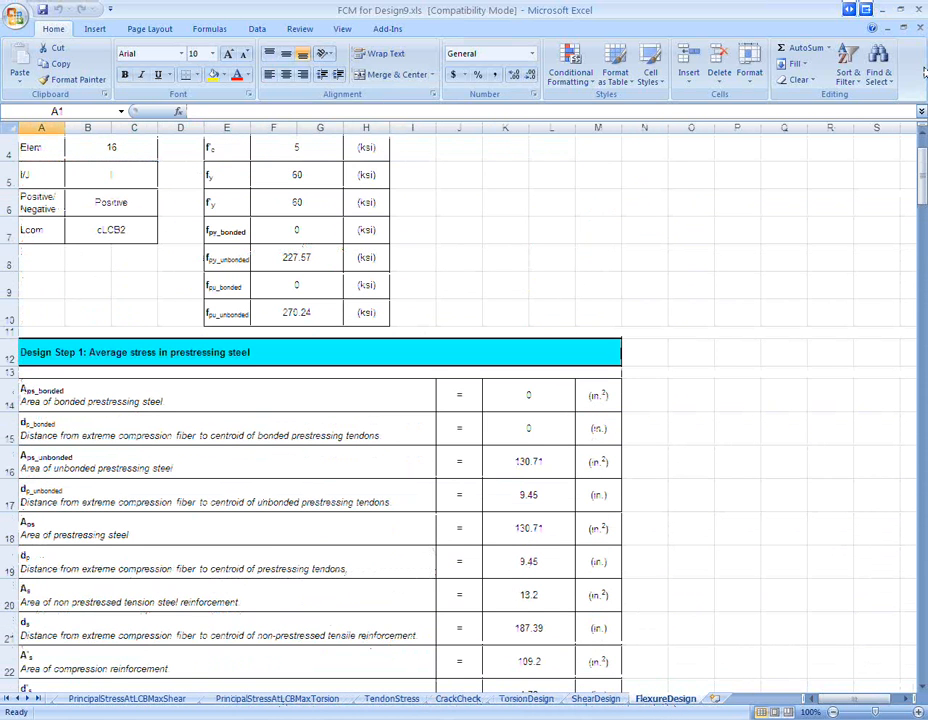
left_click(918, 9)
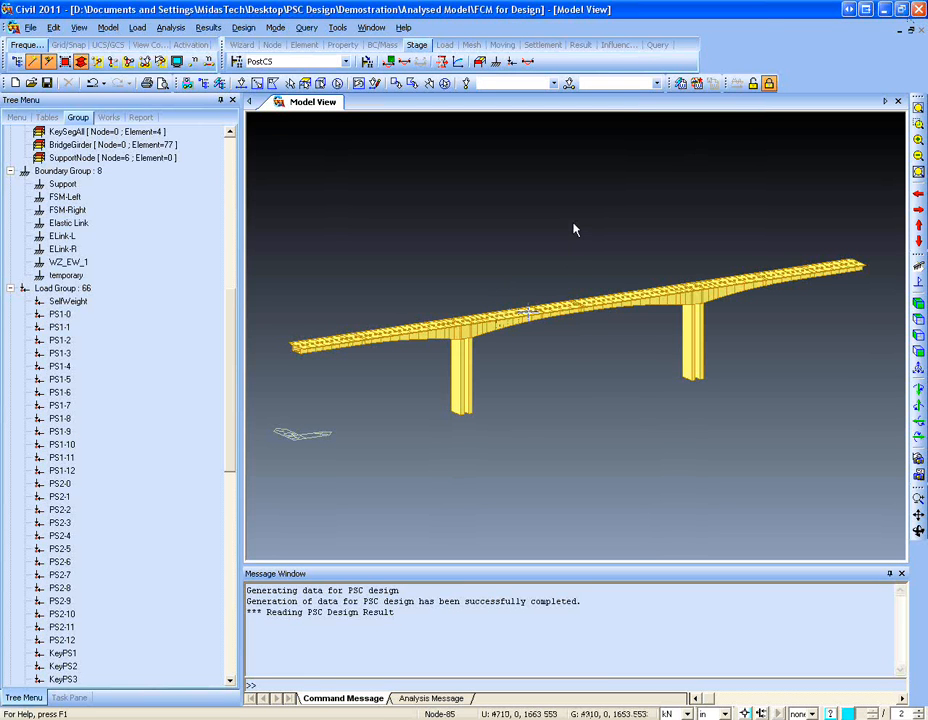